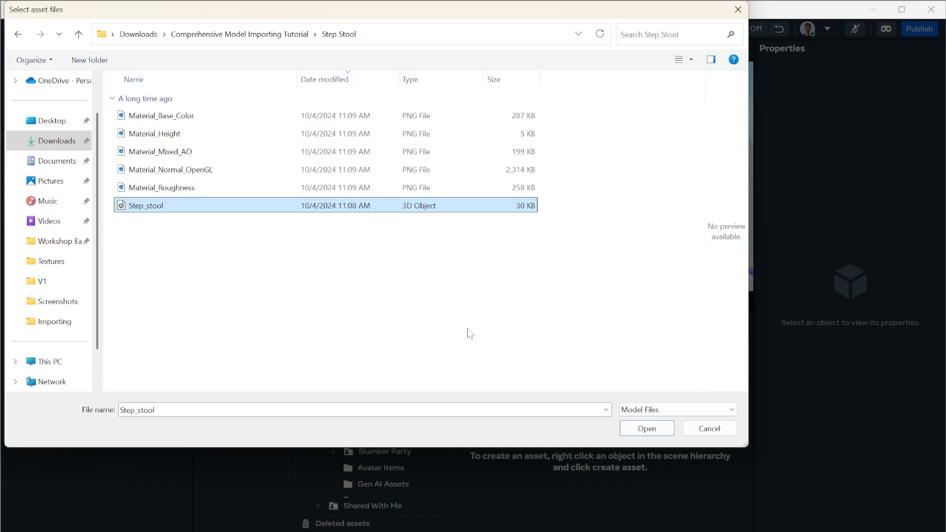
Step: Import the Step_stool 3D model and the Material_Base_Color PNG texture into the Comprehensive Model Importing Tutorial asset folder
{"action": "left_click", "coordinate": [643, 432]}
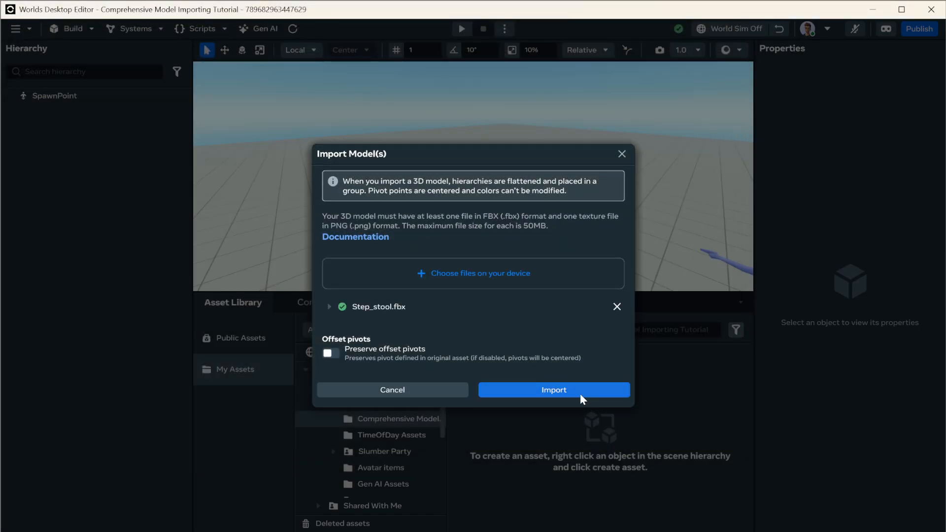
{"action": "left_click", "coordinate": [544, 391]}
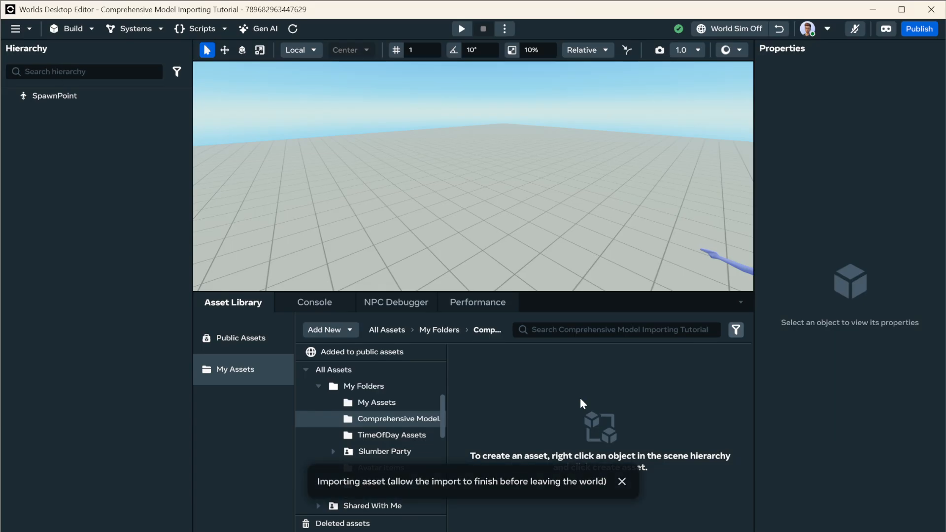
{"action": "left_click", "coordinate": [347, 330]}
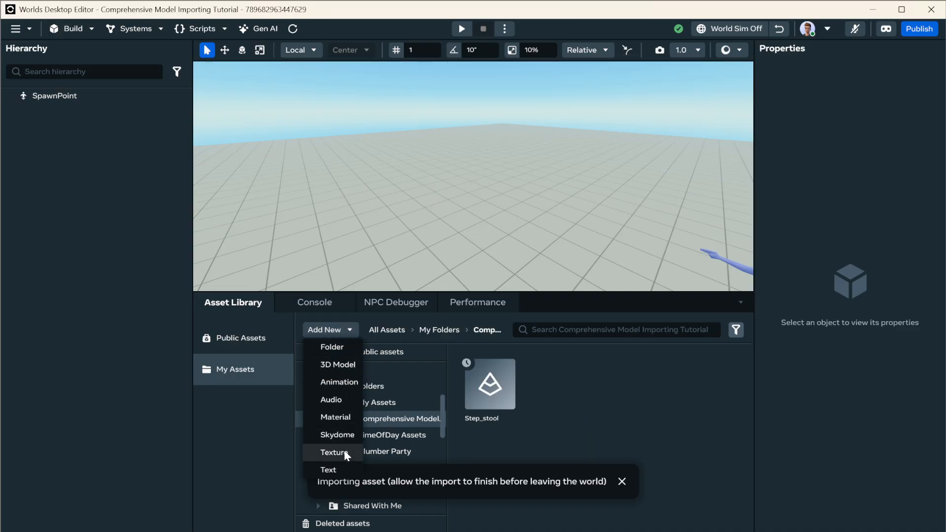
{"action": "left_click", "coordinate": [345, 453]}
{"action": "left_click", "coordinate": [433, 286]}
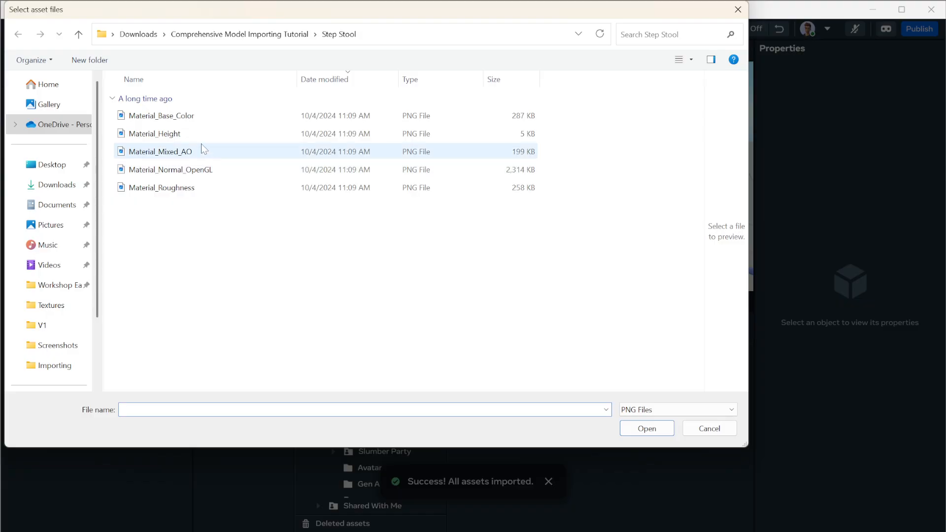
{"action": "left_click", "coordinate": [185, 116]}
{"action": "left_click", "coordinate": [646, 426]}
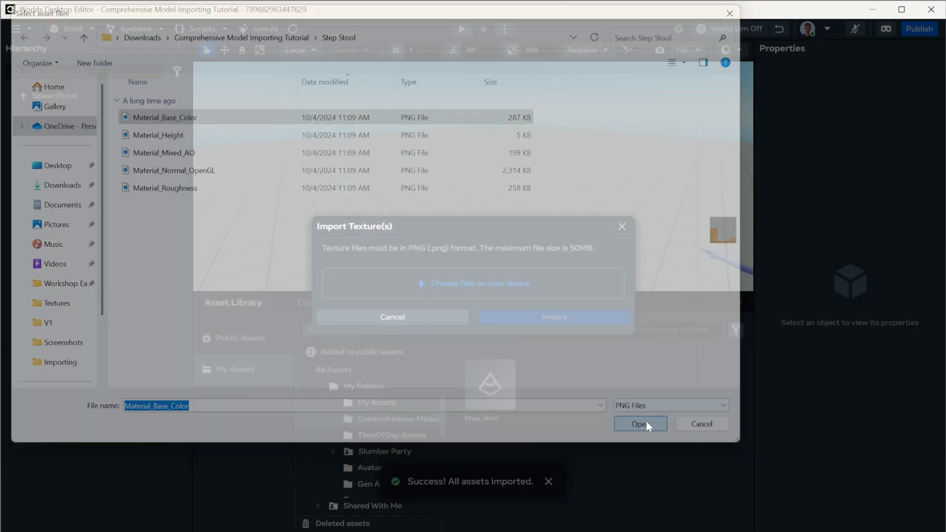
{"action": "left_click", "coordinate": [579, 328]}
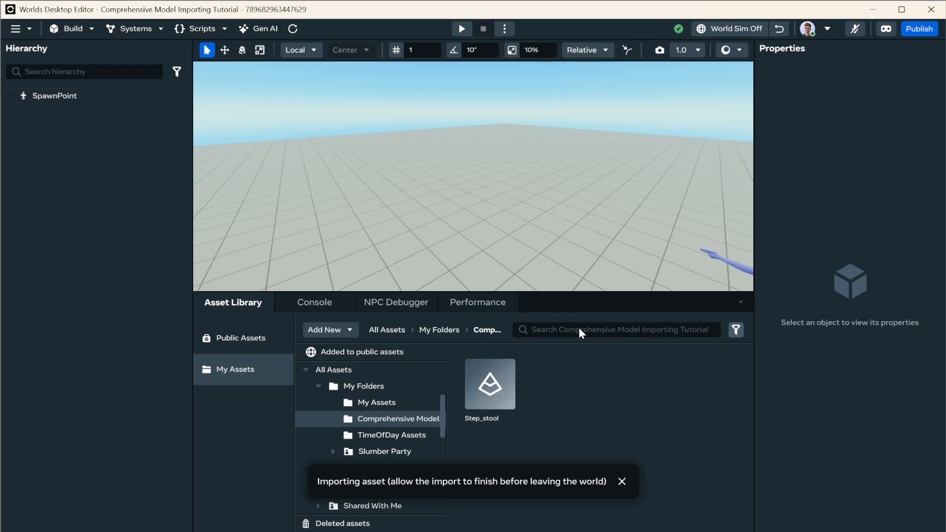
Step: Place the Step_stool asset from the asset library into the world
{"action": "right_click", "coordinate": [498, 378]}
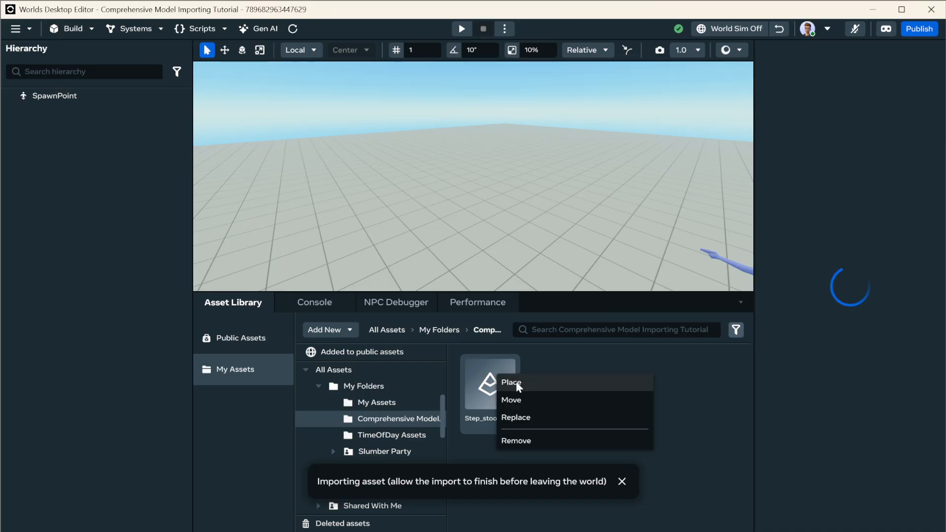
{"action": "left_click", "coordinate": [518, 387]}
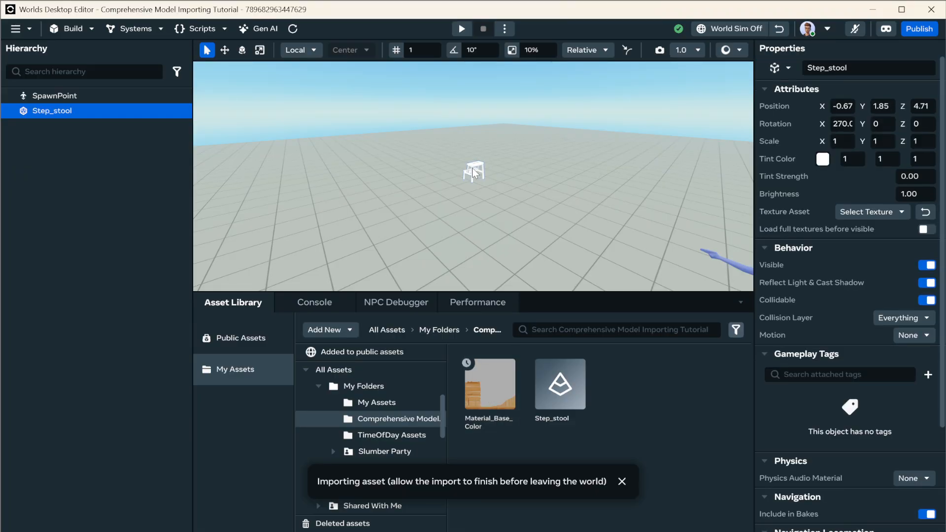
{"action": "key", "text": "f"}
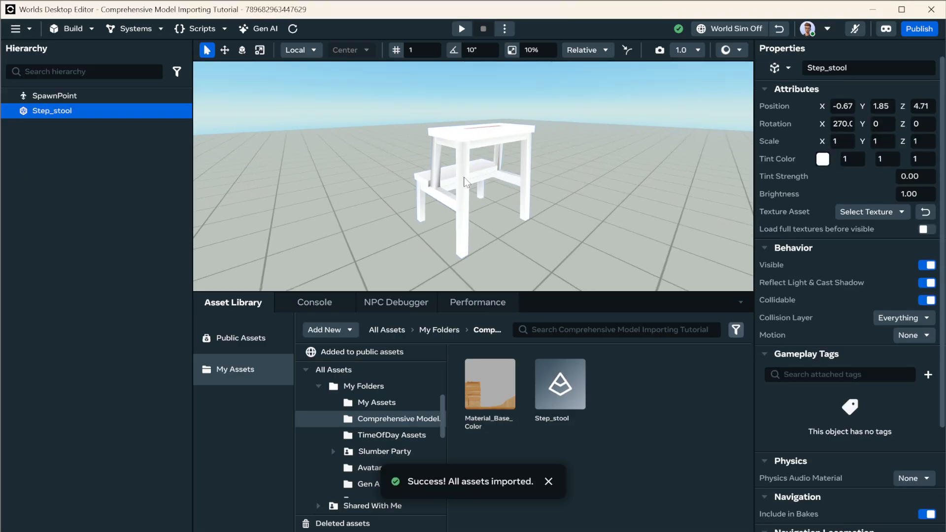
{"action": "left_click_drag", "start_coordinate": [444, 180], "coordinate": [616, 218], "text": "alt"}
{"action": "left_click", "coordinate": [608, 223]}
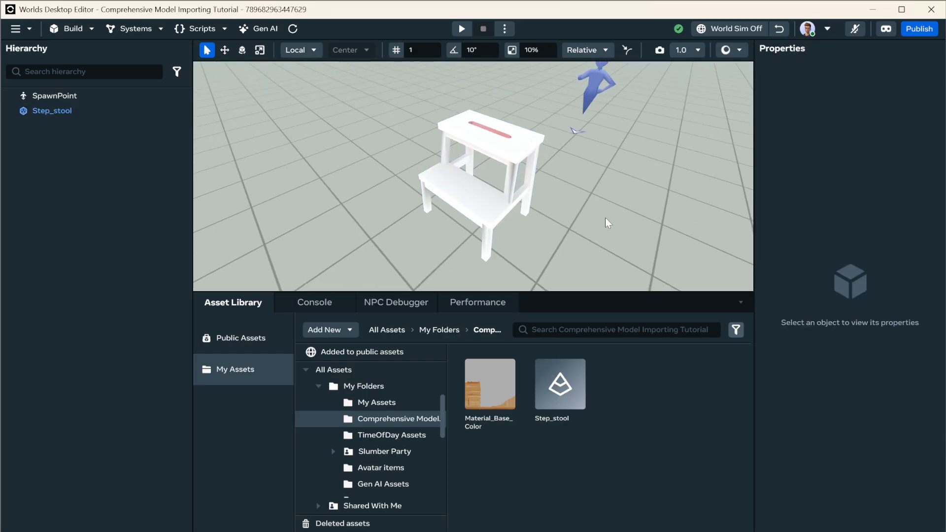
Step: Assign the Material_Base_Color texture to the placed step stool, check it from several sides and deselect it
{"action": "left_click", "coordinate": [499, 144]}
{"action": "left_click", "coordinate": [881, 211]}
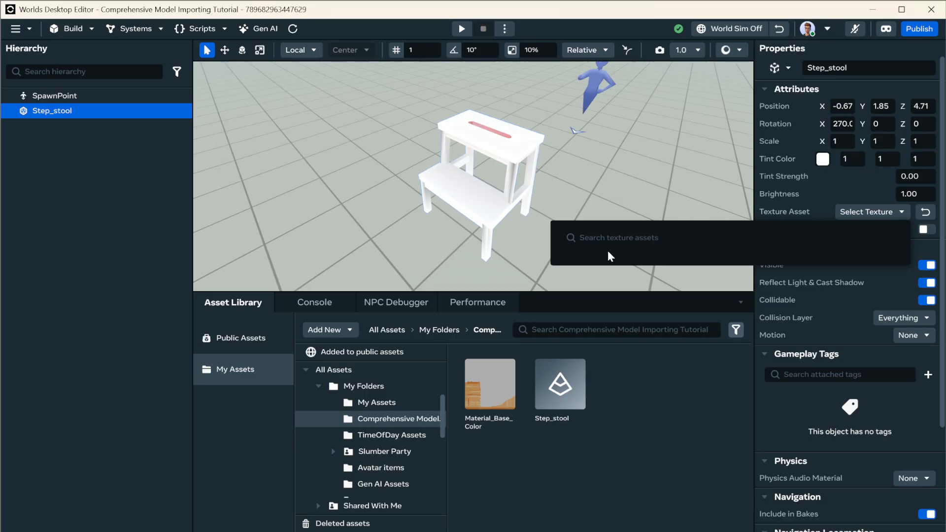
{"action": "left_click", "coordinate": [627, 275]}
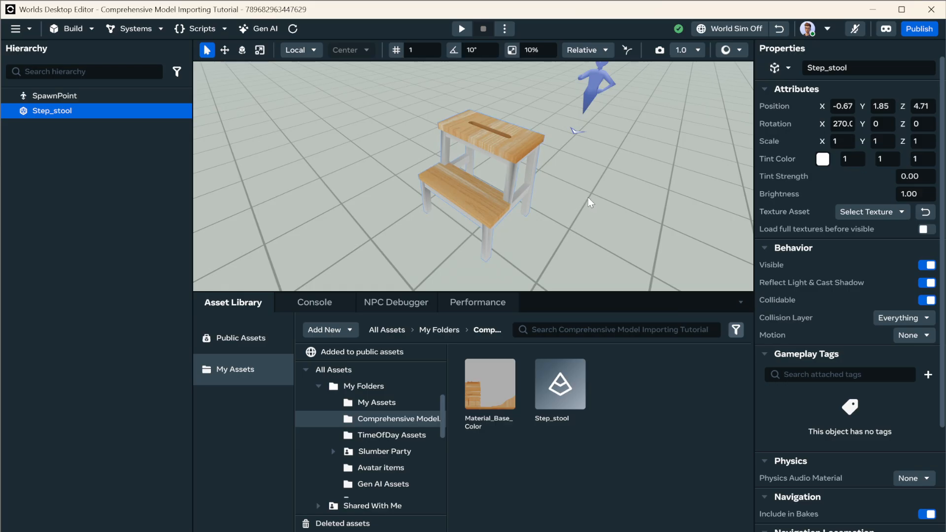
{"action": "scroll", "coordinate": [592, 198], "scroll_direction": "down", "scroll_amount": 2}
{"action": "left_click_drag", "start_coordinate": [606, 200], "coordinate": [420, 236], "text": "alt"}
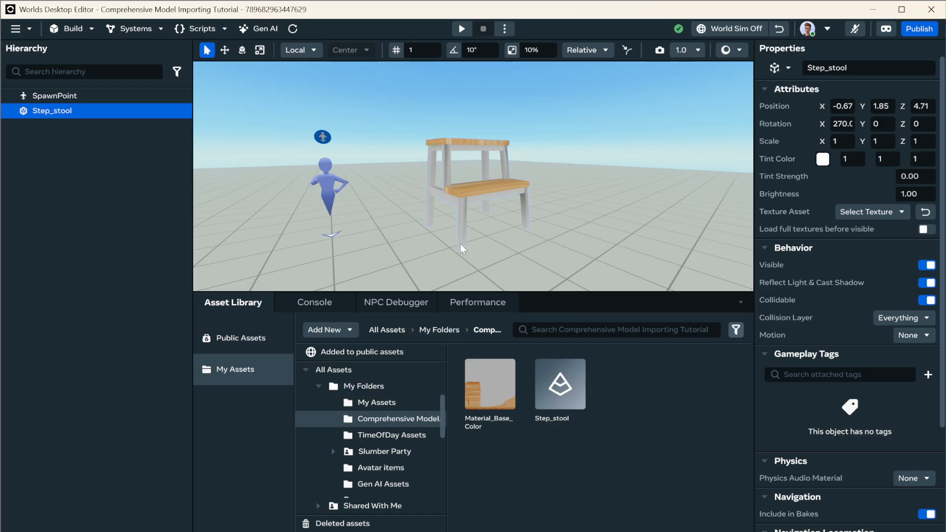
{"action": "scroll", "coordinate": [461, 222], "scroll_direction": "up", "scroll_amount": 3}
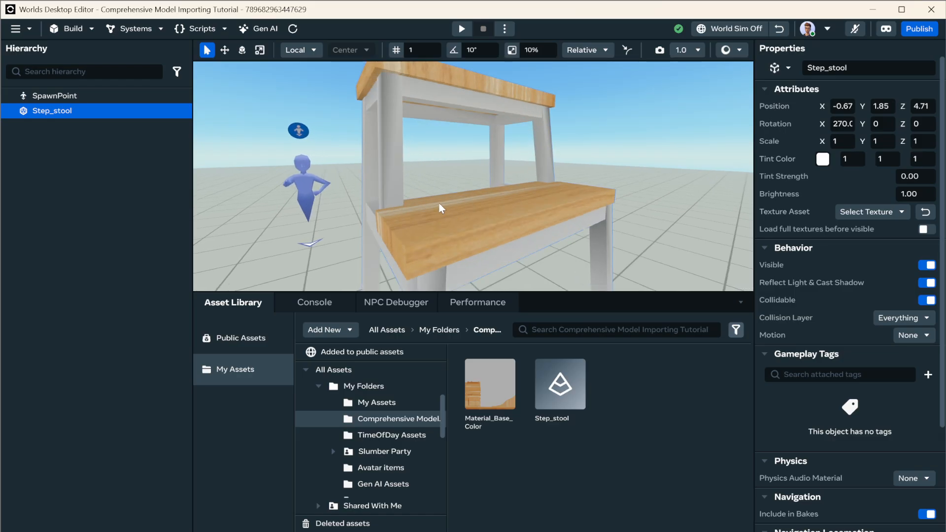
{"action": "scroll", "coordinate": [439, 207], "scroll_direction": "down", "scroll_amount": 1}
{"action": "left_click_drag", "start_coordinate": [497, 217], "coordinate": [339, 241], "text": "alt"}
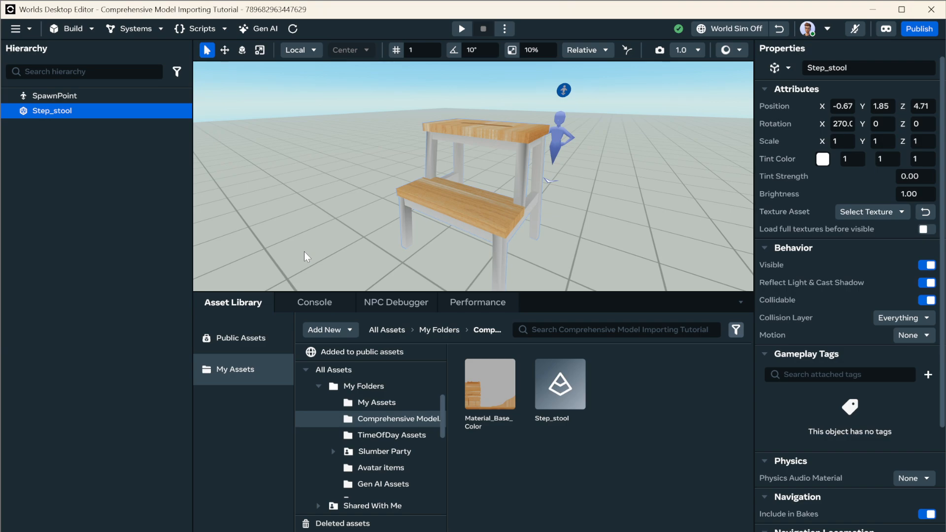
{"action": "left_click", "coordinate": [339, 241]}
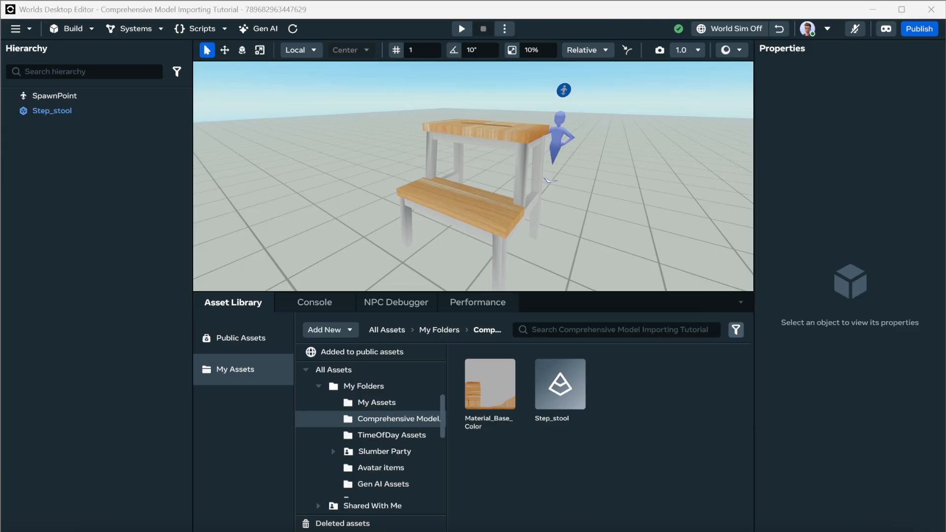
Step: Switch to File Explorer and preview the base color, height, mixed AO, normal and roughness textures in the Step Stool folder
{"action": "key", "text": "alt+Tab"}
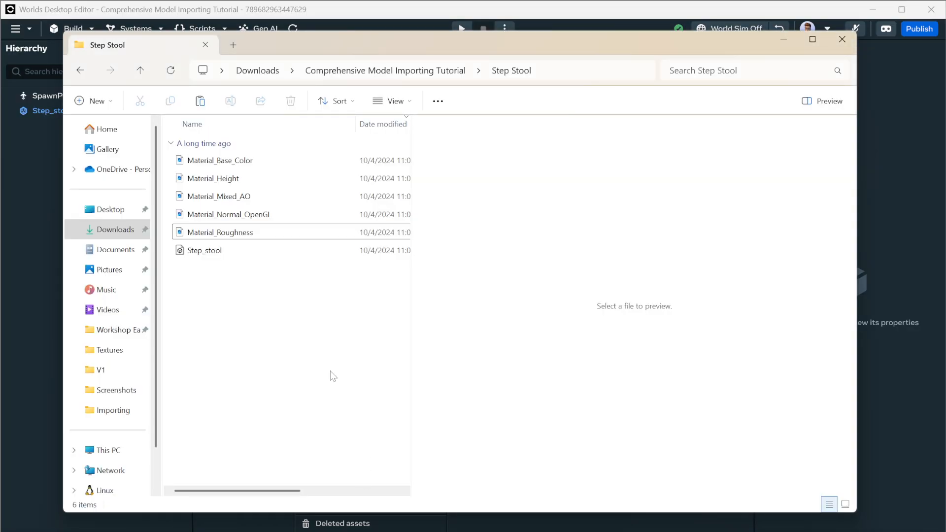
{"action": "left_click", "coordinate": [239, 162]}
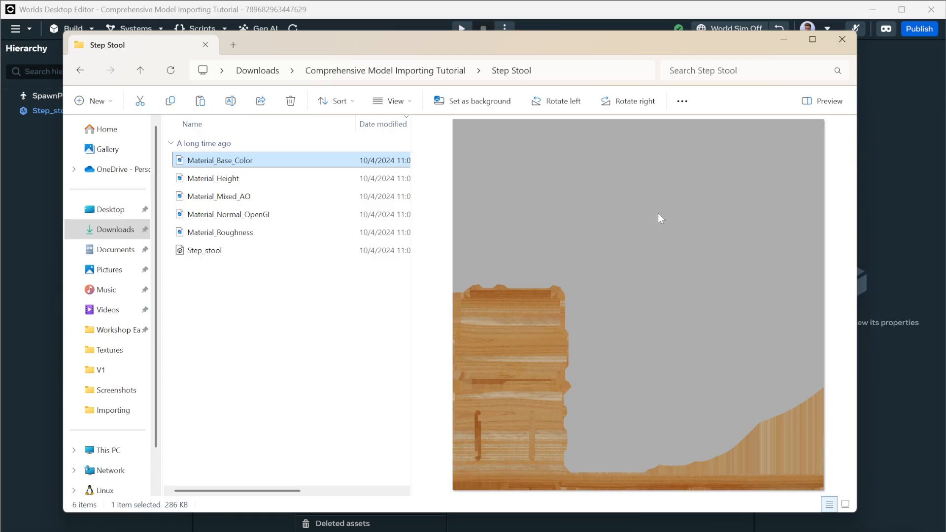
{"action": "left_click", "coordinate": [248, 185]}
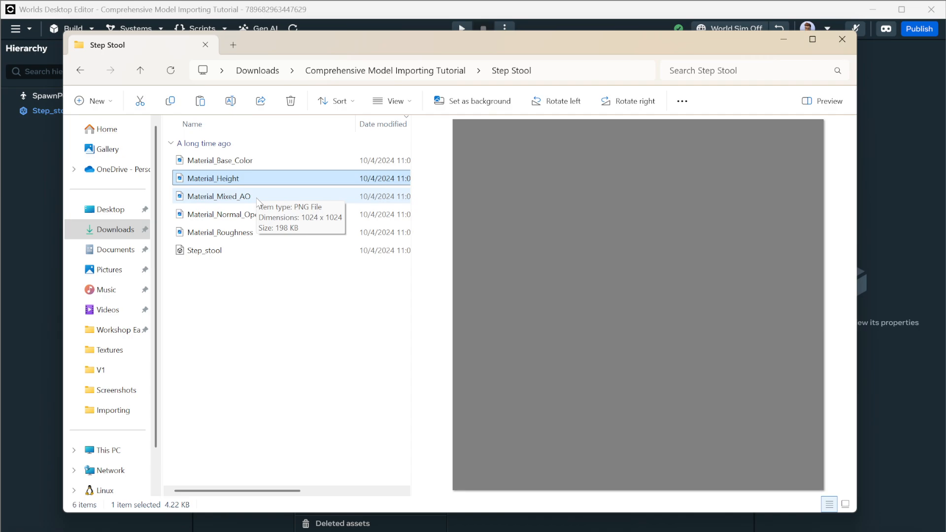
{"action": "left_click", "coordinate": [277, 196]}
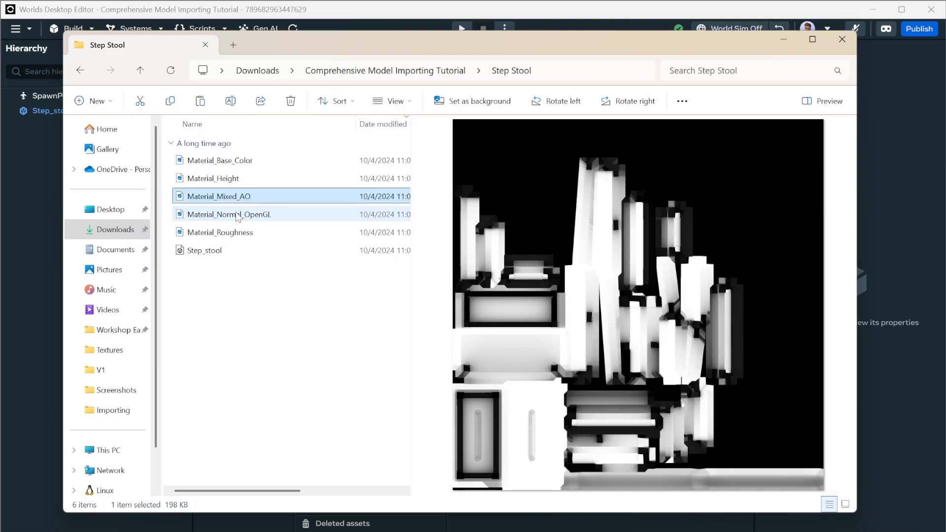
{"action": "left_click", "coordinate": [233, 218]}
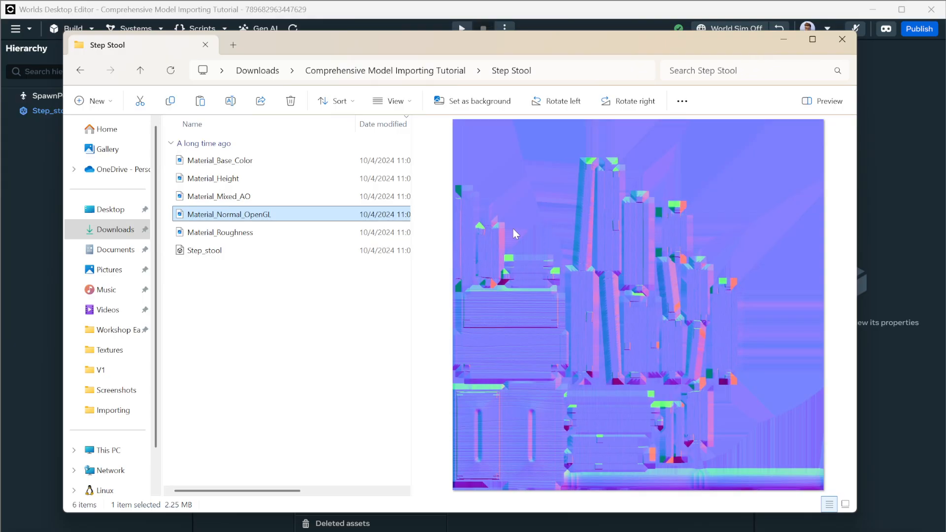
{"action": "left_click", "coordinate": [252, 233]}
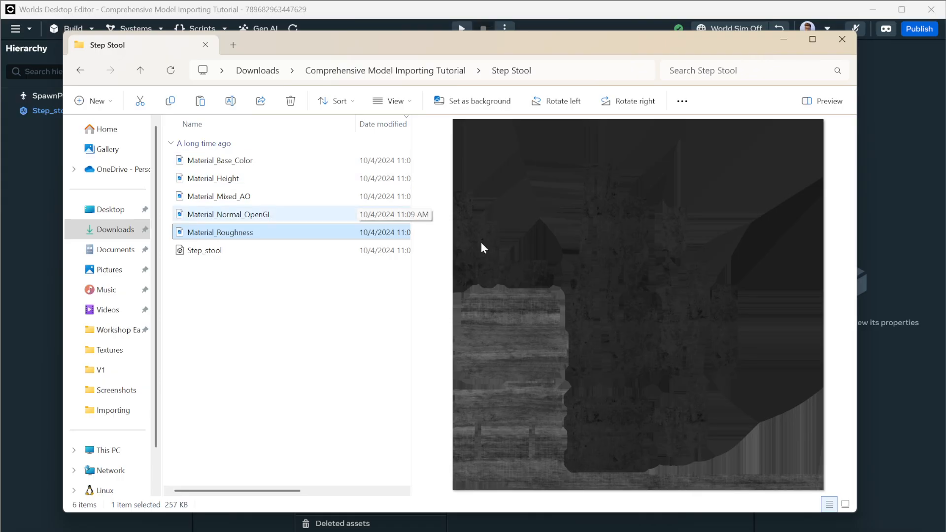
{"action": "left_click", "coordinate": [291, 249]}
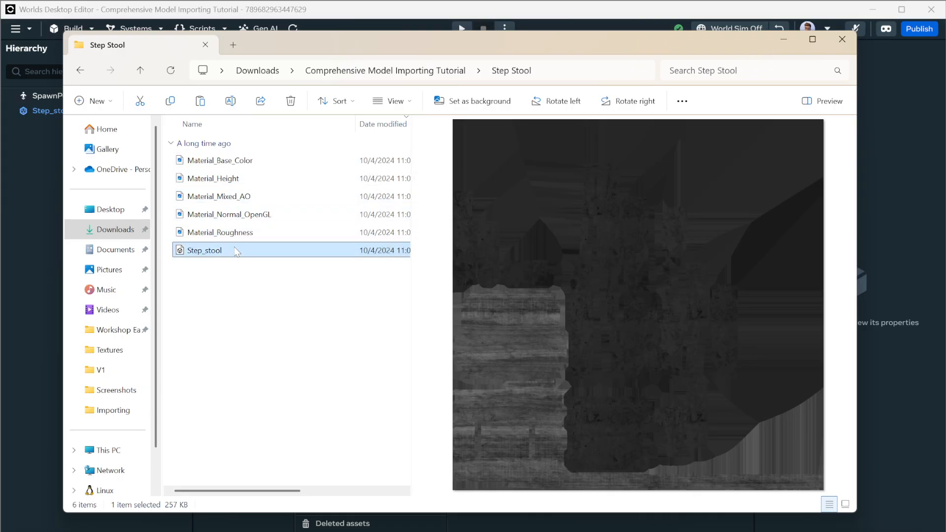
{"action": "left_click", "coordinate": [238, 166]}
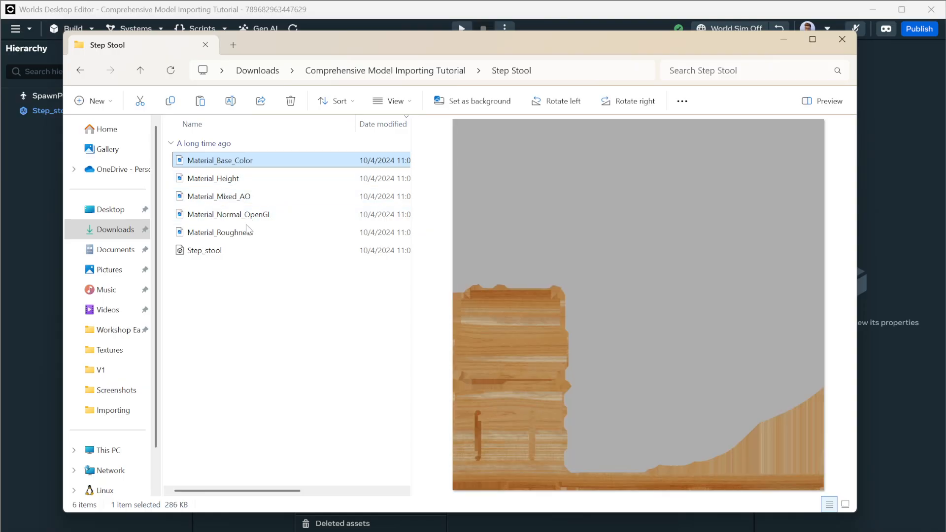
{"action": "left_click", "coordinate": [246, 234]}
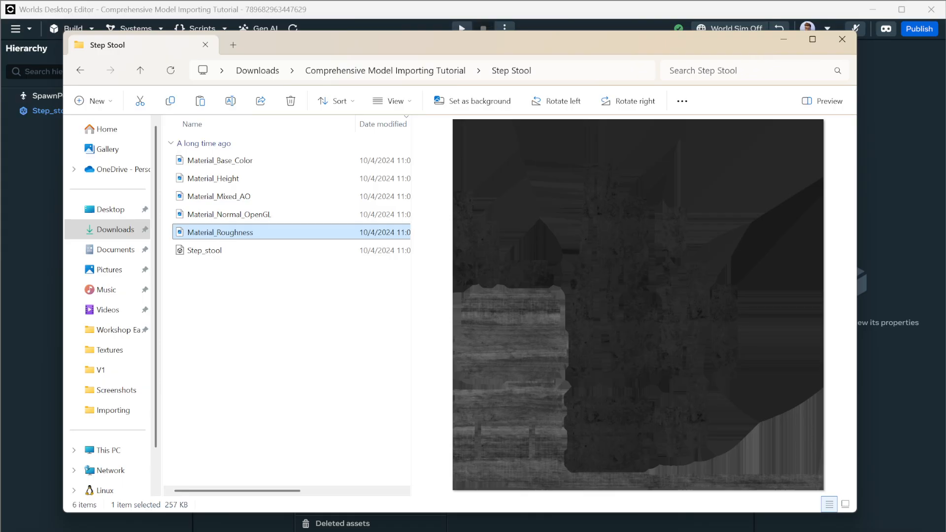
Step: Launch Blender and reposition and enlarge its window to fill the screen
{"action": "key", "text": "super"}
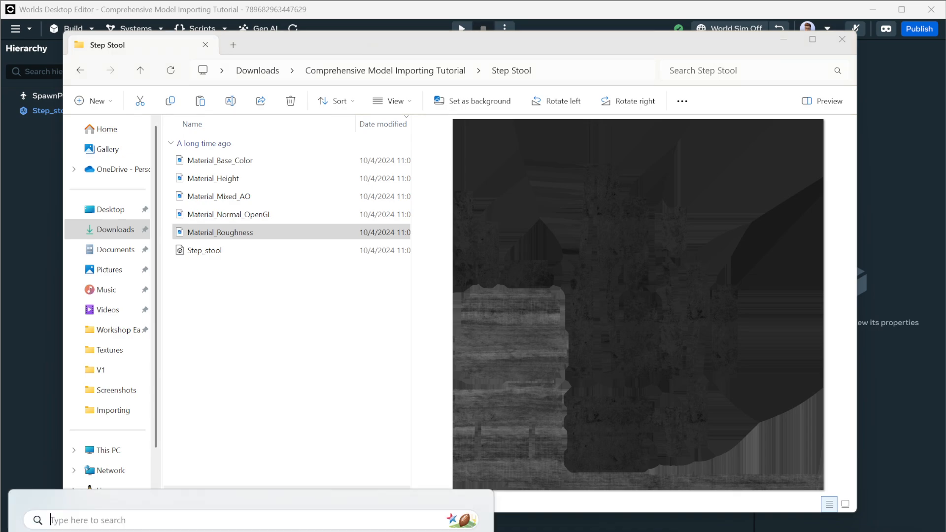
{"action": "type", "text": "ble"}
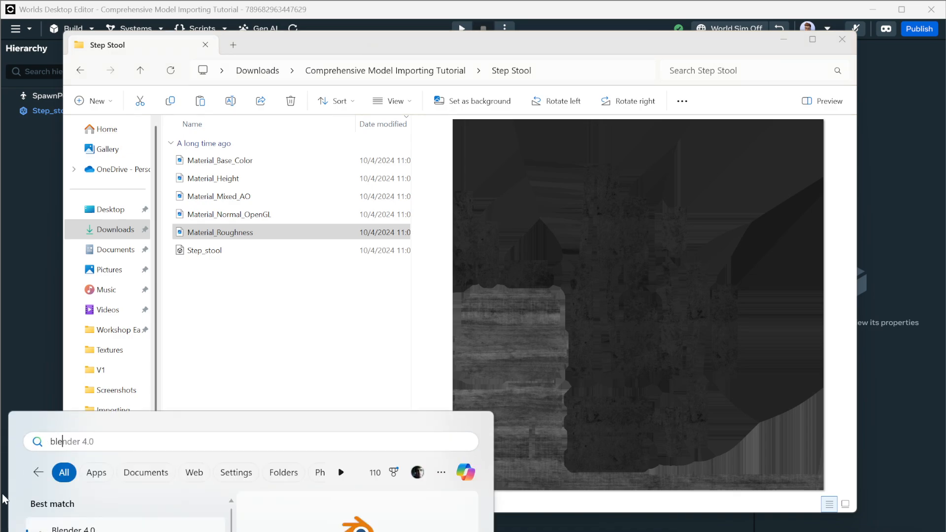
{"action": "key", "text": "Return"}
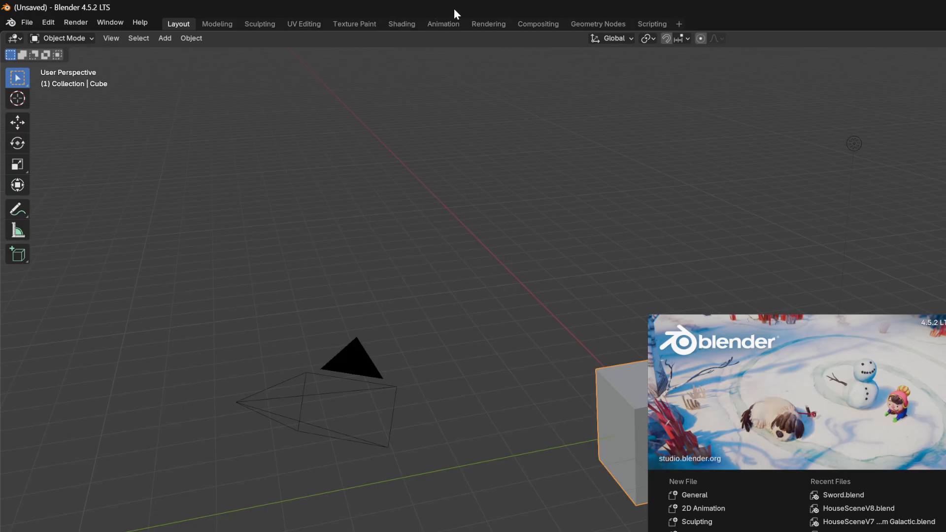
{"action": "left_click_drag", "start_coordinate": [453, 8], "coordinate": [490, 12]}
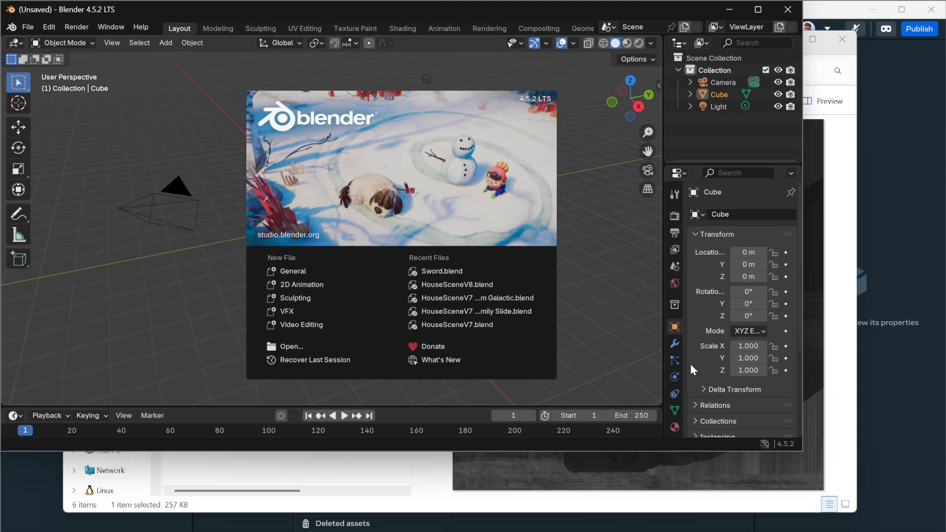
{"action": "left_click_drag", "start_coordinate": [803, 451], "coordinate": [941, 528]}
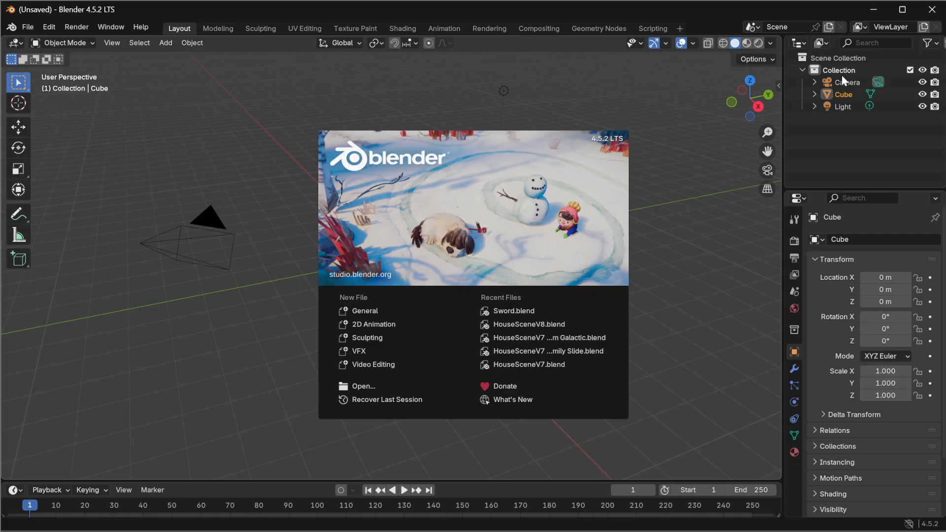
Step: Delete the default camera, cube and light from the scene collection, including their hierarchies
{"action": "left_click", "coordinate": [848, 81]}
{"action": "left_click", "coordinate": [843, 106], "text": "shift"}
{"action": "right_click", "coordinate": [844, 105]}
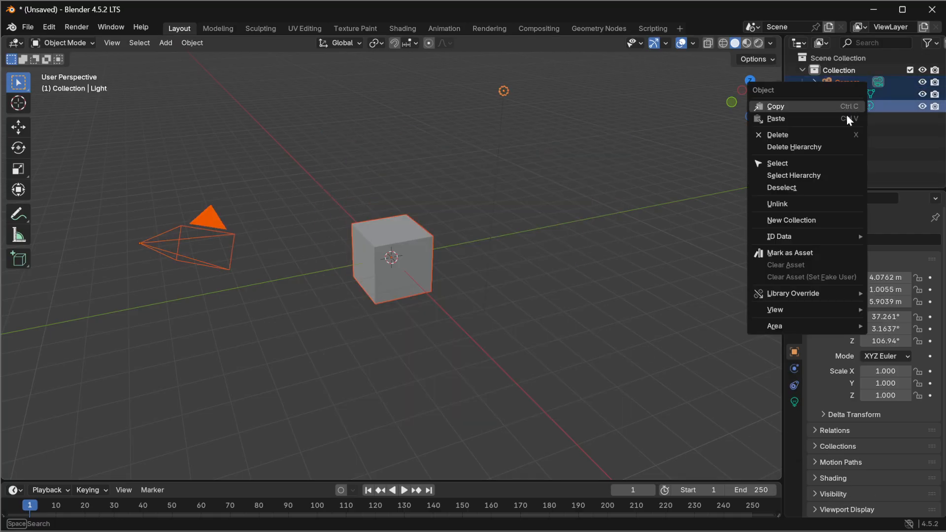
{"action": "left_click", "coordinate": [800, 151]}
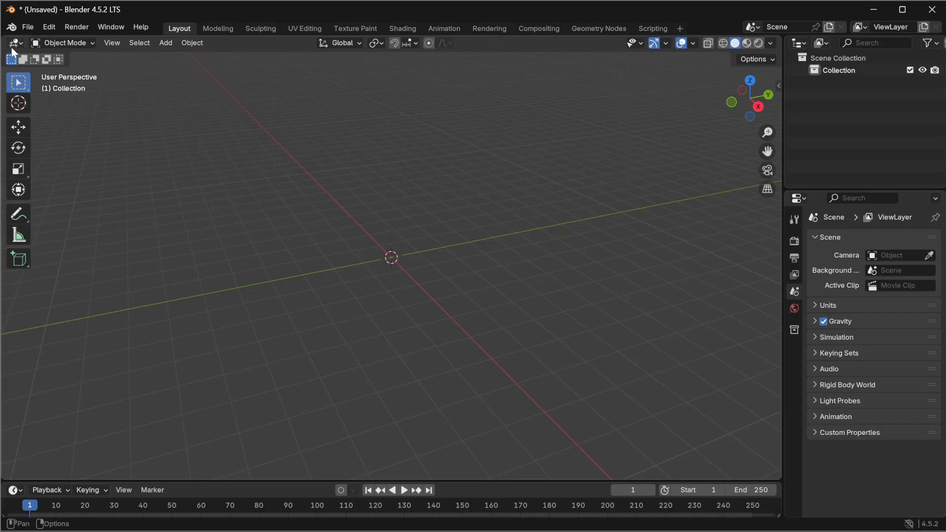
Step: Import the step stool FBX model from the recent Step Stool folder, keeping the default import settings
{"action": "left_click", "coordinate": [27, 27]}
{"action": "mouse_move", "coordinate": [86, 199]}
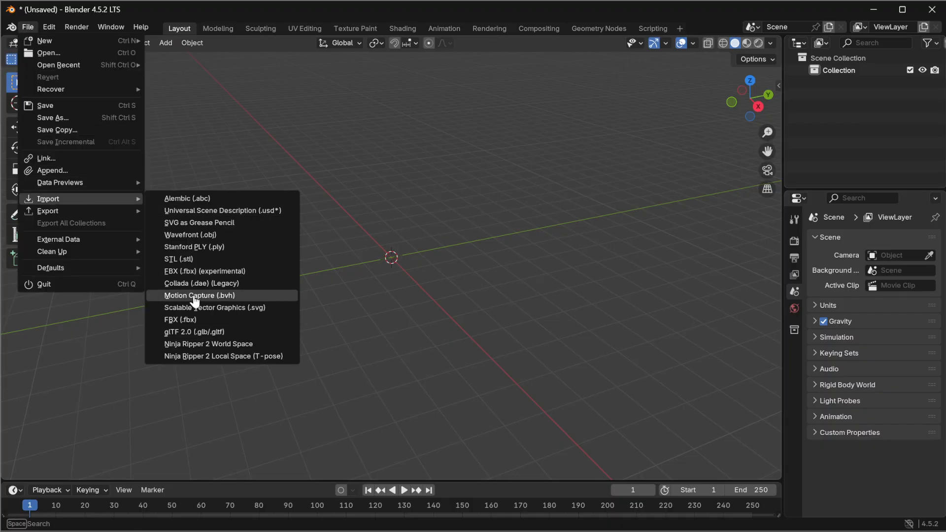
{"action": "left_click", "coordinate": [196, 320]}
{"action": "left_click", "coordinate": [207, 337]}
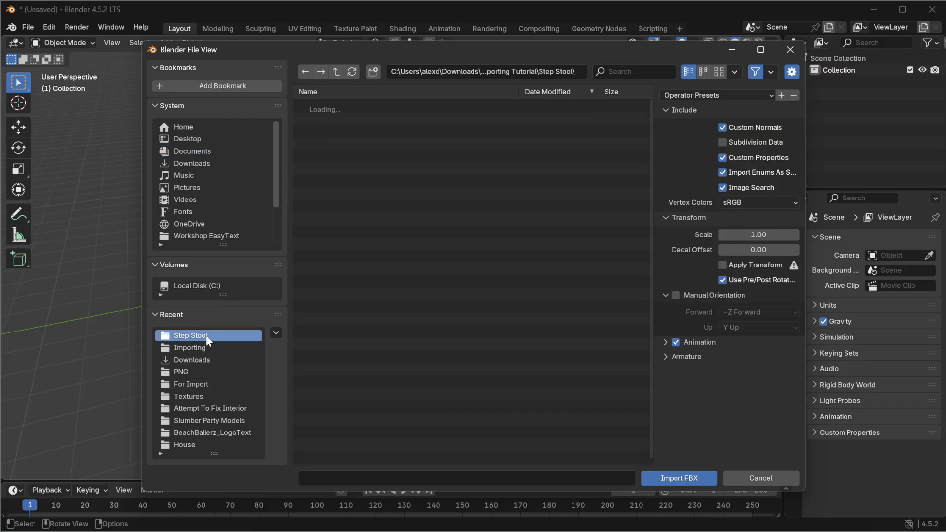
{"action": "left_click", "coordinate": [353, 104]}
{"action": "left_click", "coordinate": [679, 479]}
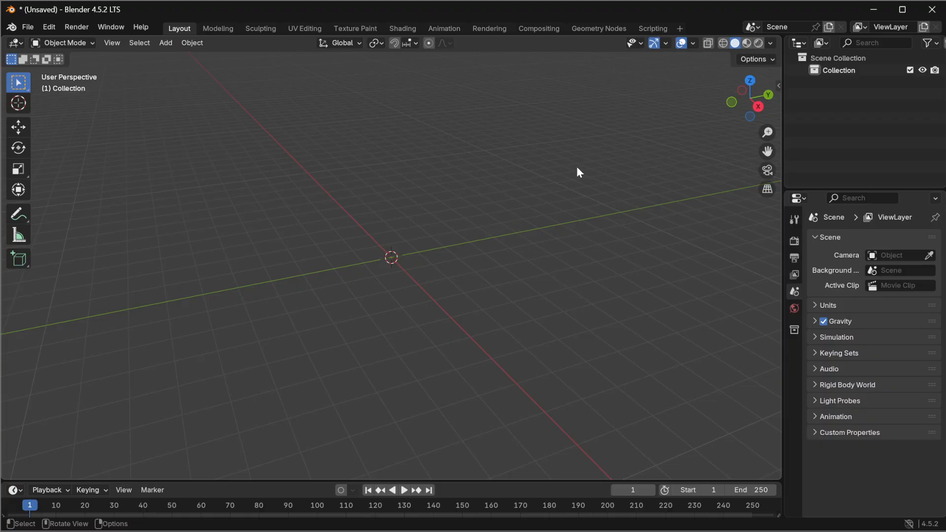
Step: Select the imported step stool and rename its material StepStool
{"action": "scroll", "coordinate": [388, 265], "scroll_direction": "up", "scroll_amount": 10}
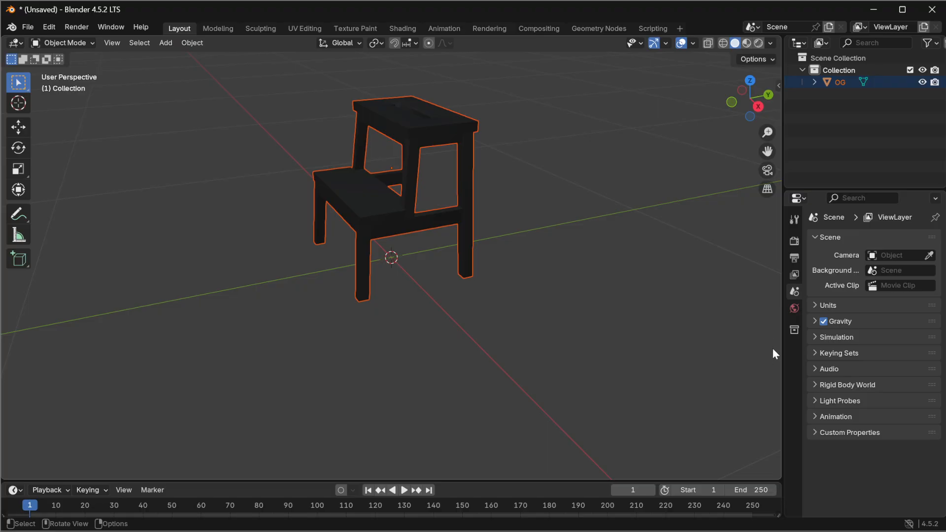
{"action": "left_click", "coordinate": [338, 202]}
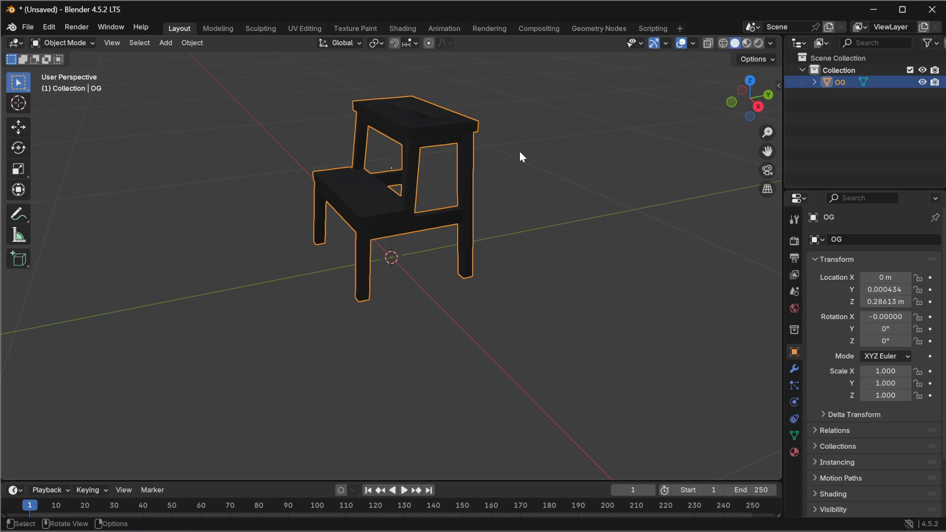
{"action": "left_click", "coordinate": [794, 453]}
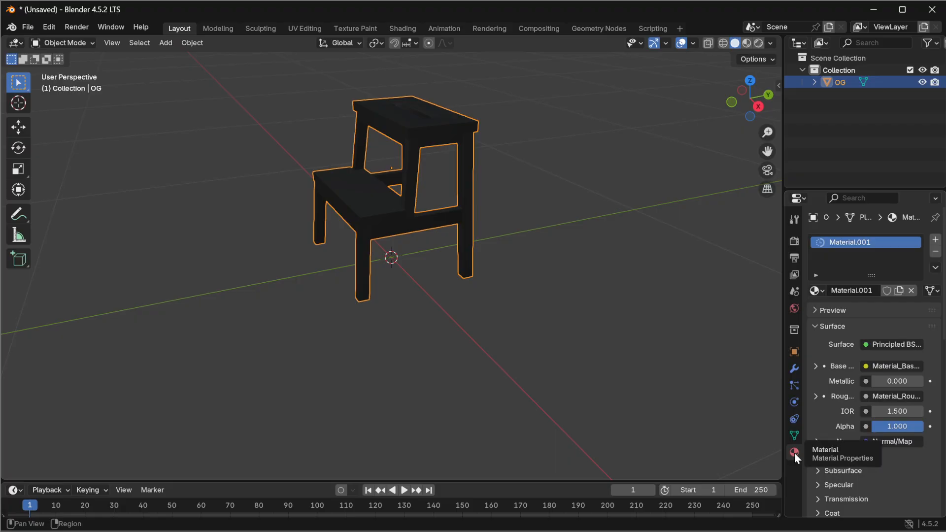
{"action": "left_click", "coordinate": [855, 290]}
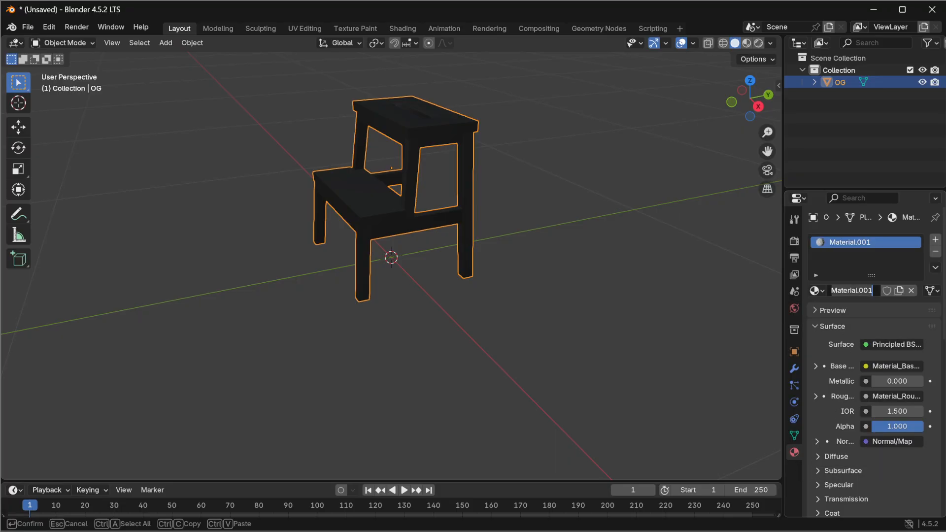
{"action": "type", "text": "StepStool"}
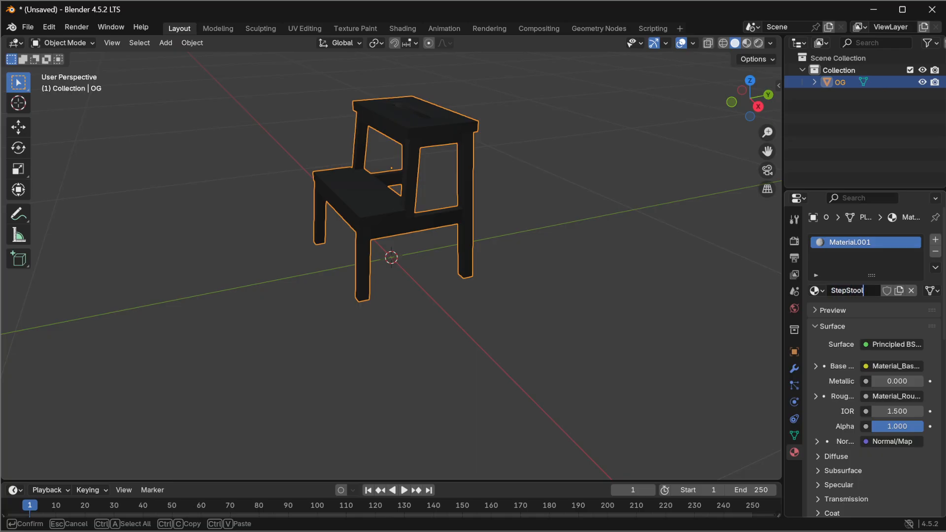
{"action": "key", "text": "Return"}
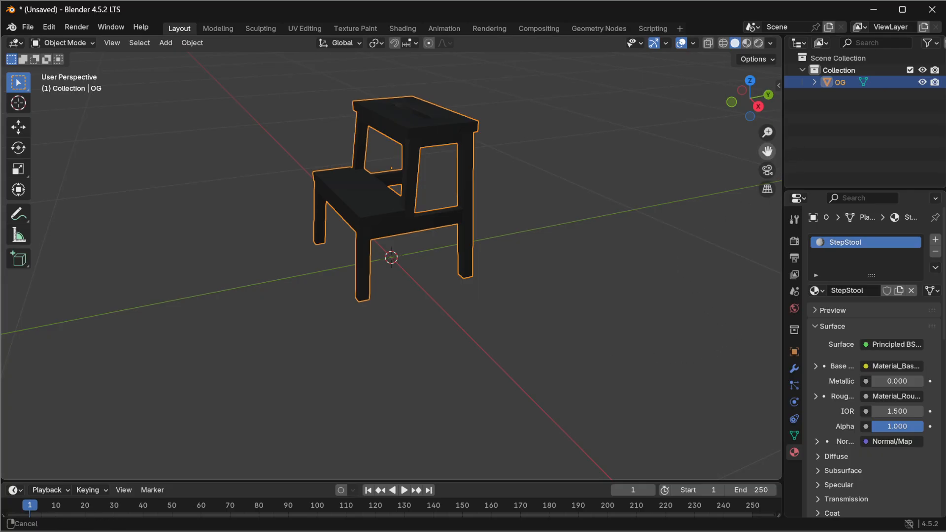
Step: Display the stool in Material Preview shading and load Material_Base_Color.png as the image texture for its base color
{"action": "left_click_drag", "start_coordinate": [767, 151], "coordinate": [814, 233]}
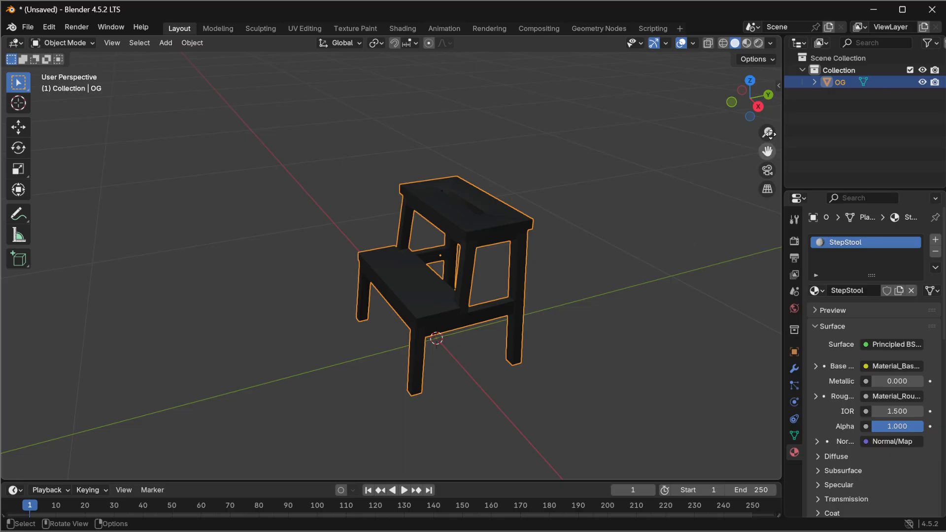
{"action": "left_click", "coordinate": [747, 43]}
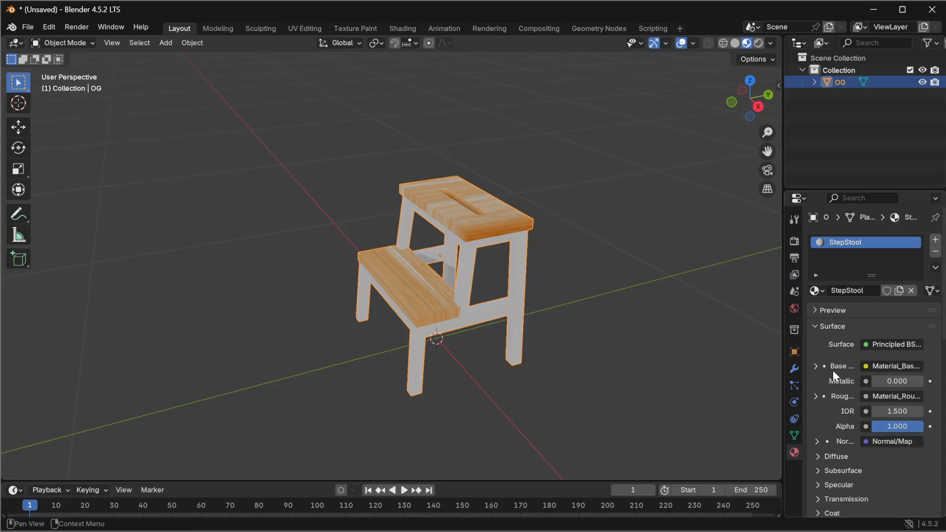
{"action": "left_click", "coordinate": [816, 366]}
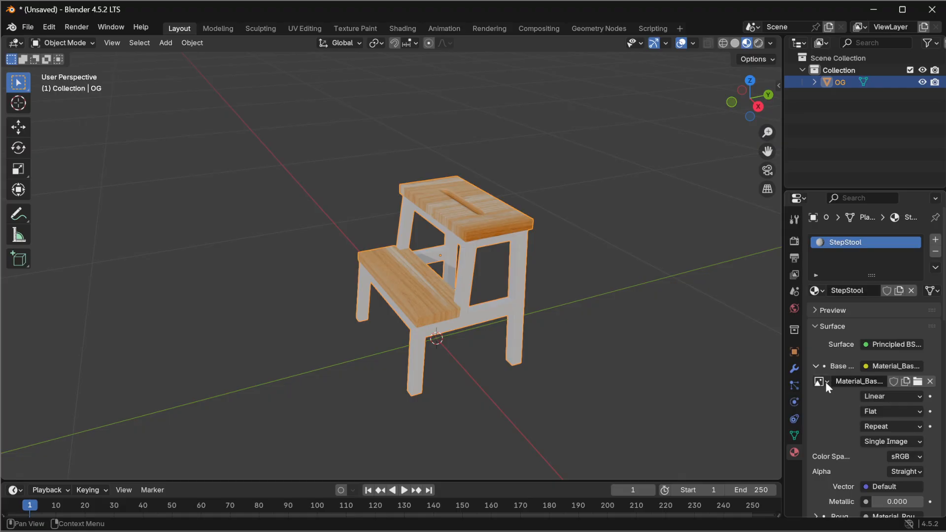
{"action": "left_click", "coordinate": [864, 367]}
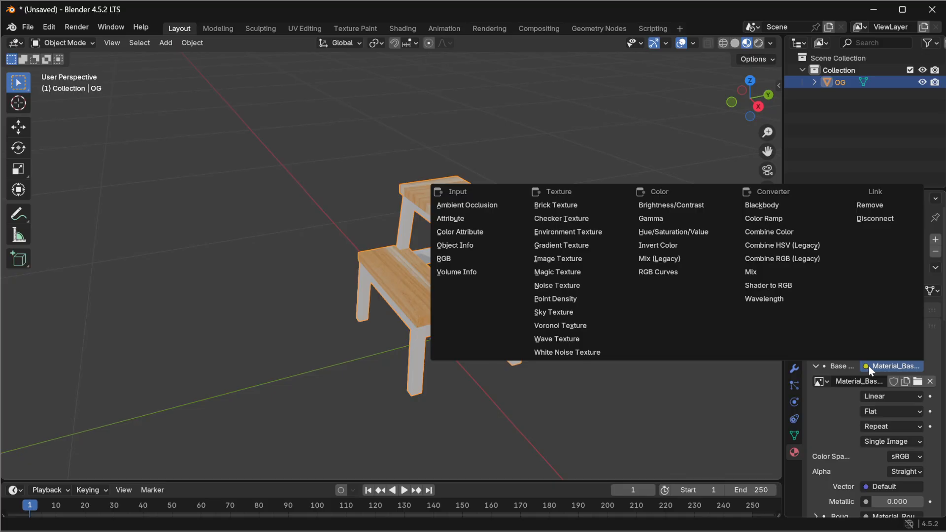
{"action": "left_click", "coordinate": [579, 261]}
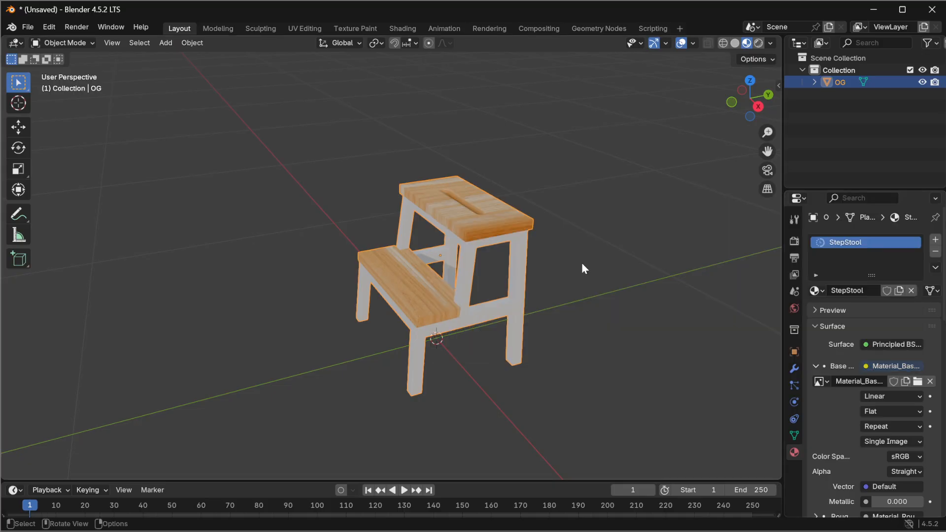
{"action": "left_click", "coordinate": [917, 382]}
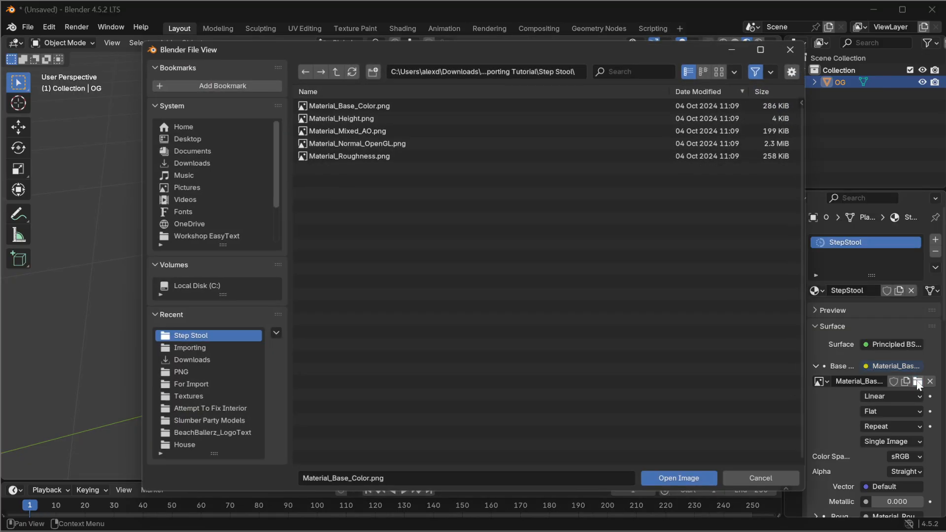
{"action": "left_click", "coordinate": [382, 107]}
{"action": "left_click", "coordinate": [673, 478]}
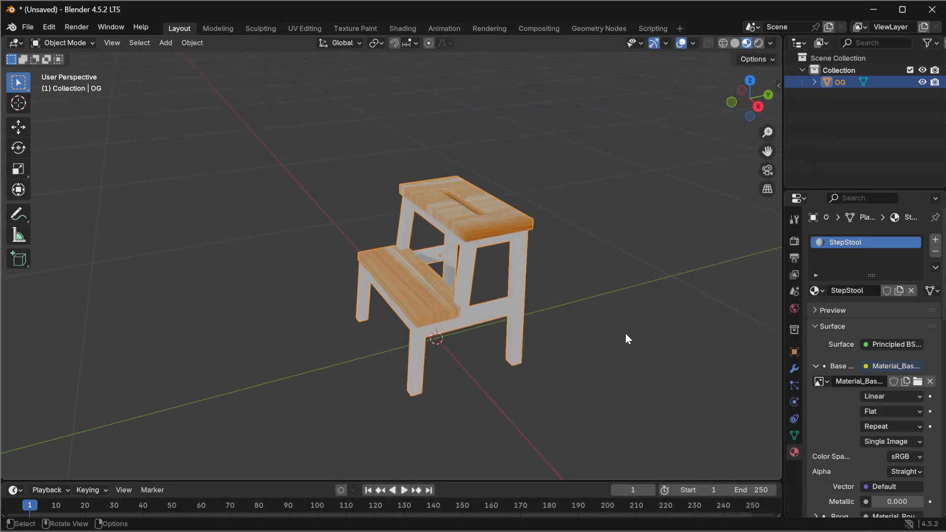
{"action": "middle_click_drag", "start_coordinate": [395, 321], "coordinate": [449, 321]}
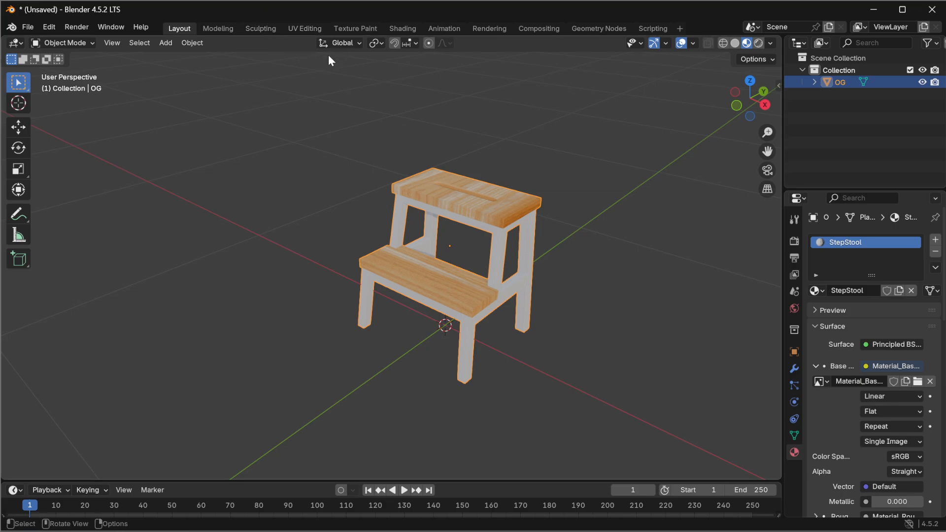
Step: Switch to the Texture Paint workspace and clear away the camera and browser windows covering it
{"action": "left_click", "coordinate": [355, 27]}
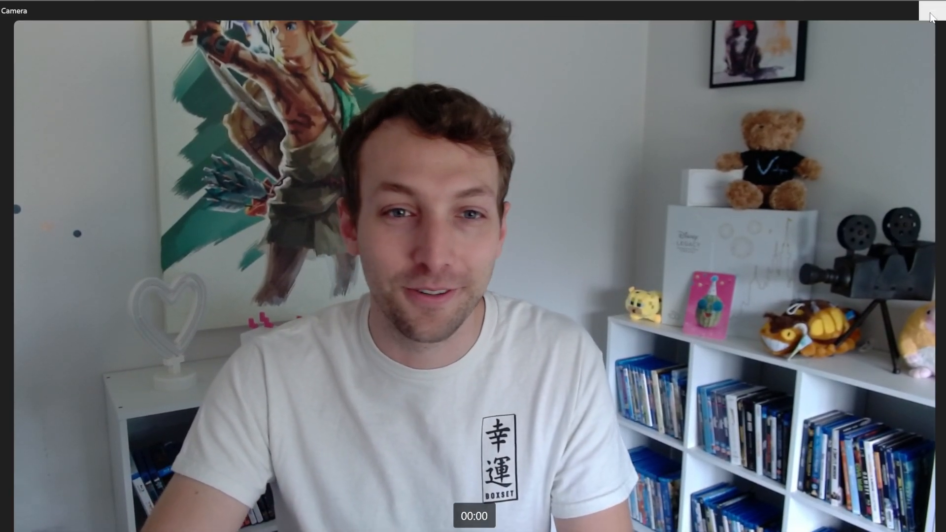
{"action": "left_click", "coordinate": [927, 17]}
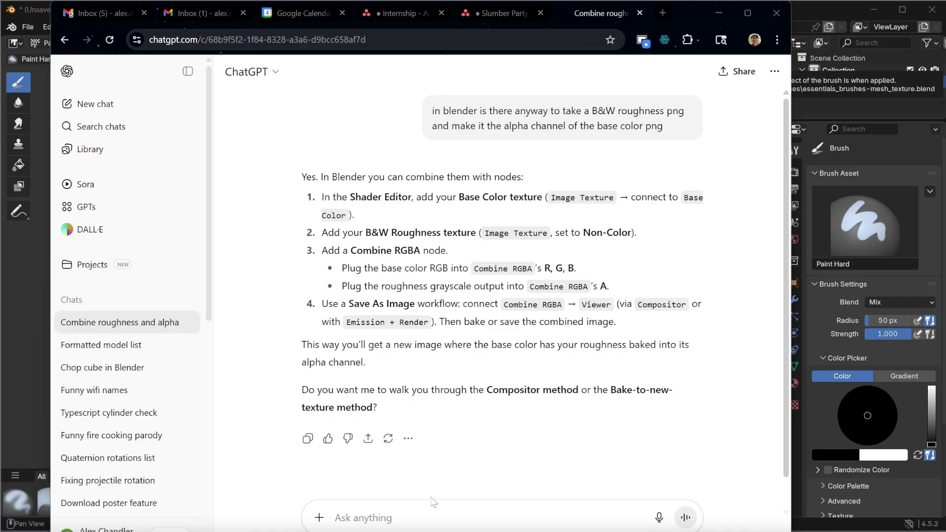
{"action": "left_click", "coordinate": [719, 13]}
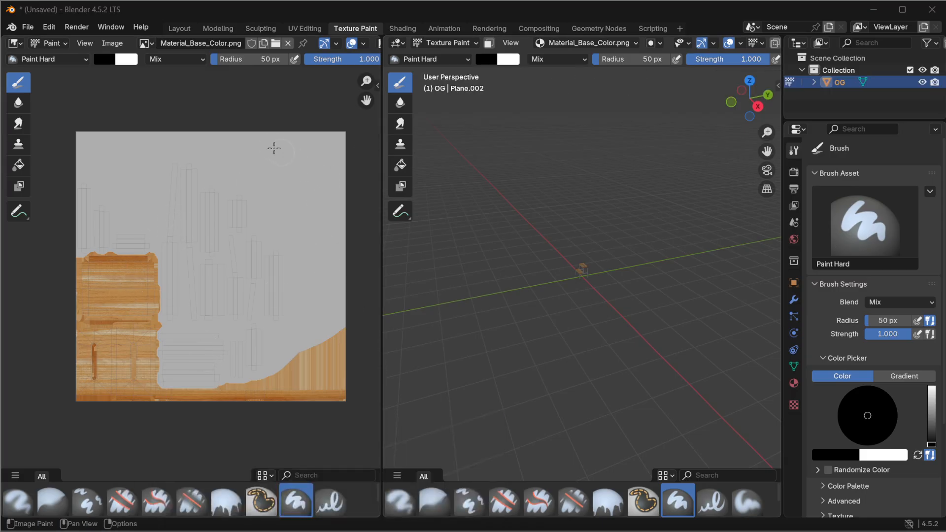
Step: Set the paint brush to Erase Alpha blending with a strength of 0.396 and a radius of 127 px
{"action": "left_click", "coordinate": [166, 61]}
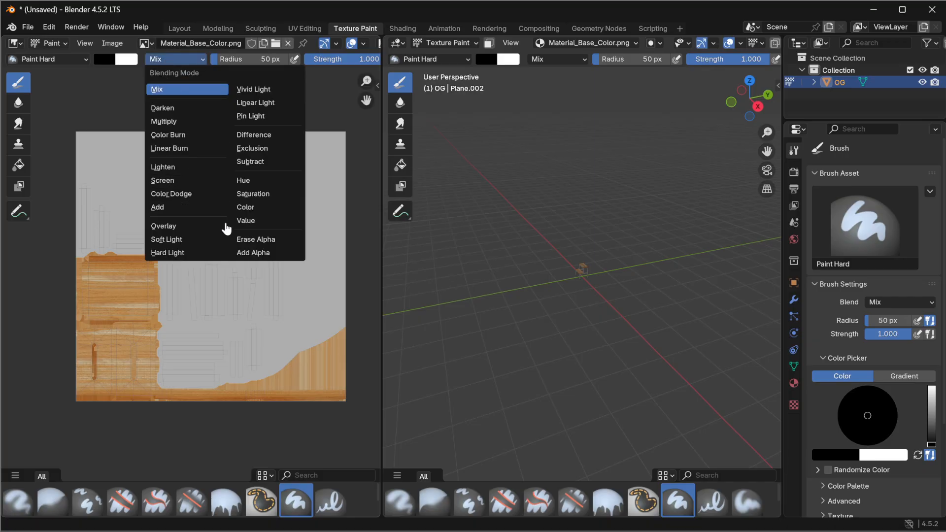
{"action": "left_click", "coordinate": [252, 238]}
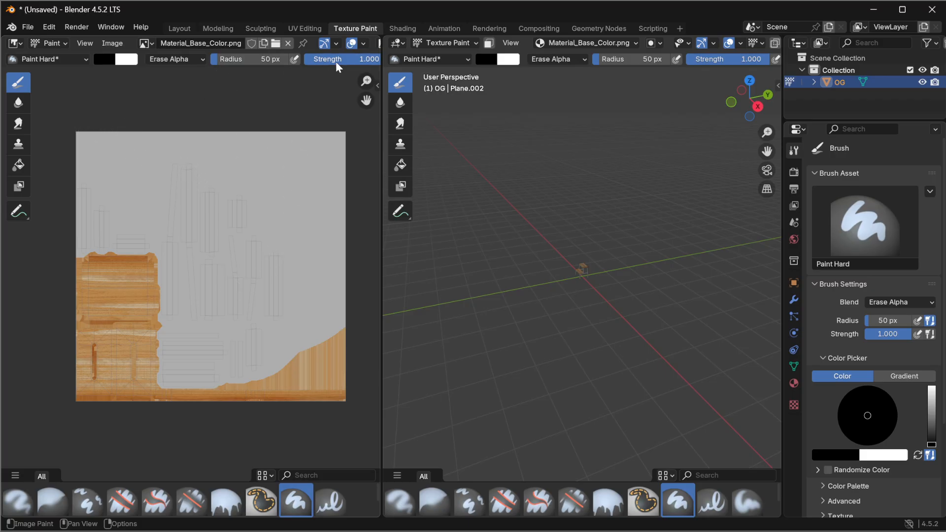
{"action": "left_click_drag", "start_coordinate": [359, 59], "coordinate": [315, 59]}
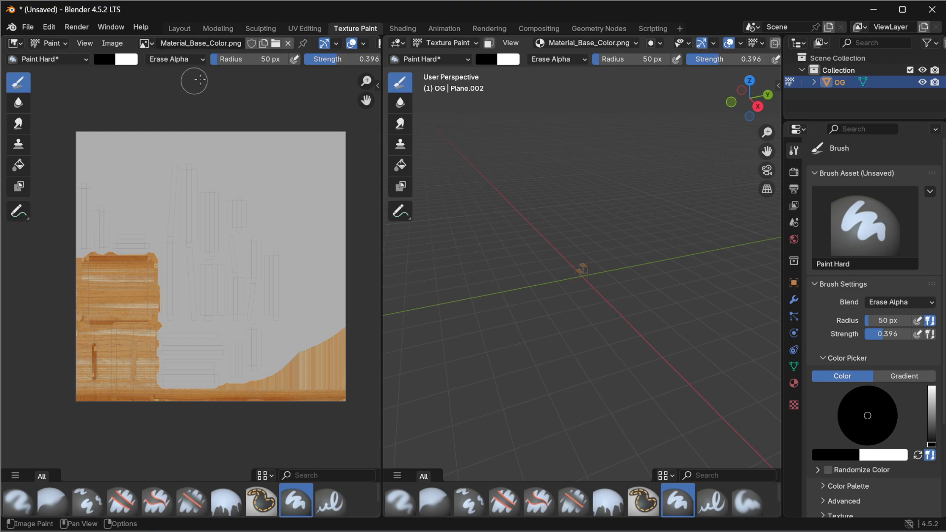
{"action": "left_click_drag", "start_coordinate": [227, 60], "coordinate": [255, 60]}
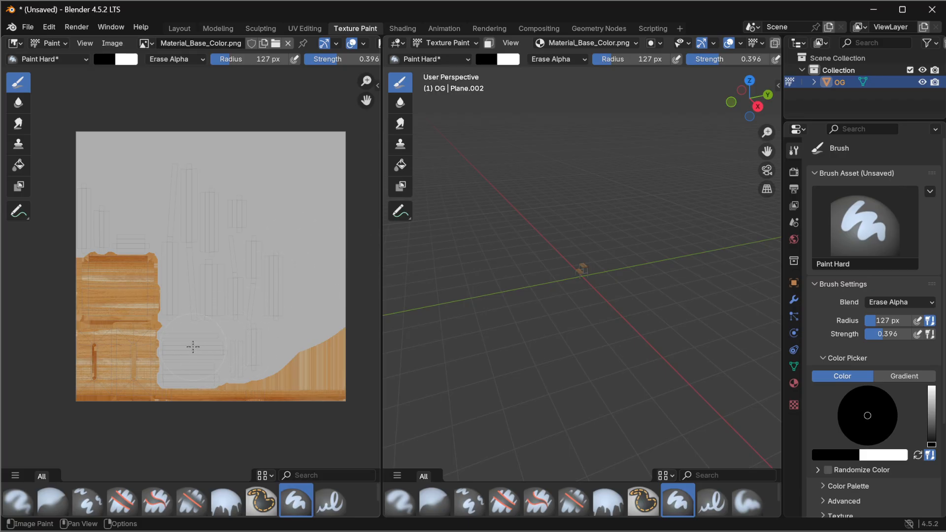
Step: Partly erase the alpha over the gray area of the base color texture, and set the brush blending to Add Alpha
{"action": "mouse_move", "coordinate": [88, 141]}
{"action": "left_mouse_down"}
{"action": "mouse_move", "coordinate": [332, 141]}
{"action": "mouse_move", "coordinate": [313, 302]}
{"action": "mouse_move", "coordinate": [300, 191]}
{"action": "mouse_move", "coordinate": [173, 183]}
{"action": "mouse_move", "coordinate": [75, 200]}
{"action": "mouse_move", "coordinate": [83, 213]}
{"action": "mouse_move", "coordinate": [250, 213]}
{"action": "mouse_move", "coordinate": [274, 297]}
{"action": "mouse_move", "coordinate": [295, 315]}
{"action": "mouse_move", "coordinate": [207, 347]}
{"action": "mouse_move", "coordinate": [205, 270]}
{"action": "mouse_move", "coordinate": [192, 258]}
{"action": "mouse_move", "coordinate": [199, 340]}
{"action": "mouse_move", "coordinate": [193, 330]}
{"action": "mouse_move", "coordinate": [239, 283]}
{"action": "left_mouse_up"}
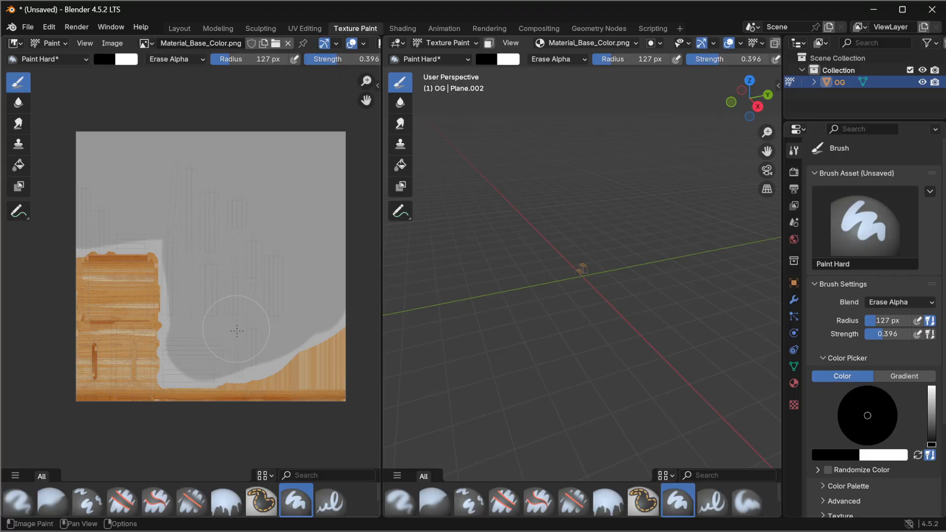
{"action": "mouse_move", "coordinate": [249, 342]}
{"action": "left_mouse_down"}
{"action": "mouse_move", "coordinate": [333, 296]}
{"action": "mouse_move", "coordinate": [190, 360]}
{"action": "mouse_move", "coordinate": [196, 340]}
{"action": "left_mouse_up"}
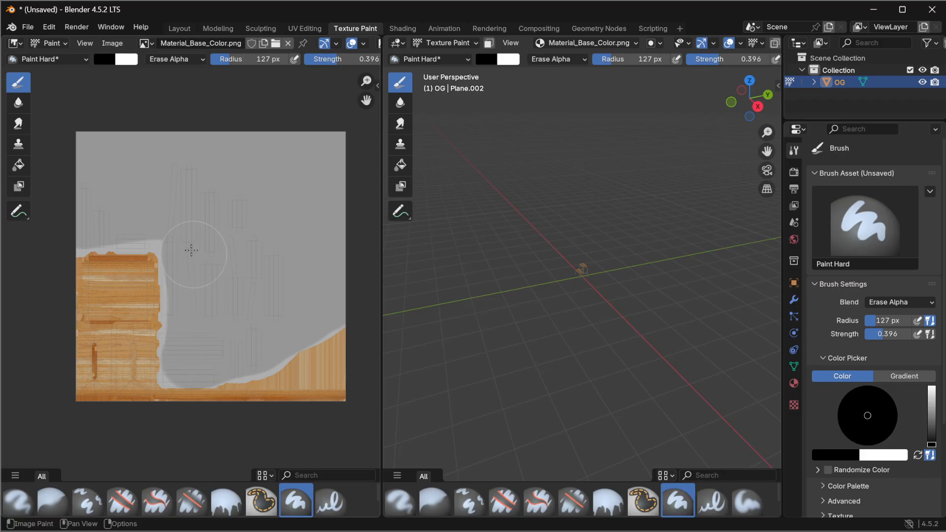
{"action": "mouse_move", "coordinate": [192, 251]}
{"action": "left_mouse_down"}
{"action": "mouse_move", "coordinate": [160, 219]}
{"action": "mouse_move", "coordinate": [87, 227]}
{"action": "mouse_move", "coordinate": [119, 213]}
{"action": "mouse_move", "coordinate": [163, 230]}
{"action": "mouse_move", "coordinate": [185, 295]}
{"action": "mouse_move", "coordinate": [186, 353]}
{"action": "mouse_move", "coordinate": [239, 351]}
{"action": "mouse_move", "coordinate": [334, 300]}
{"action": "left_mouse_up"}
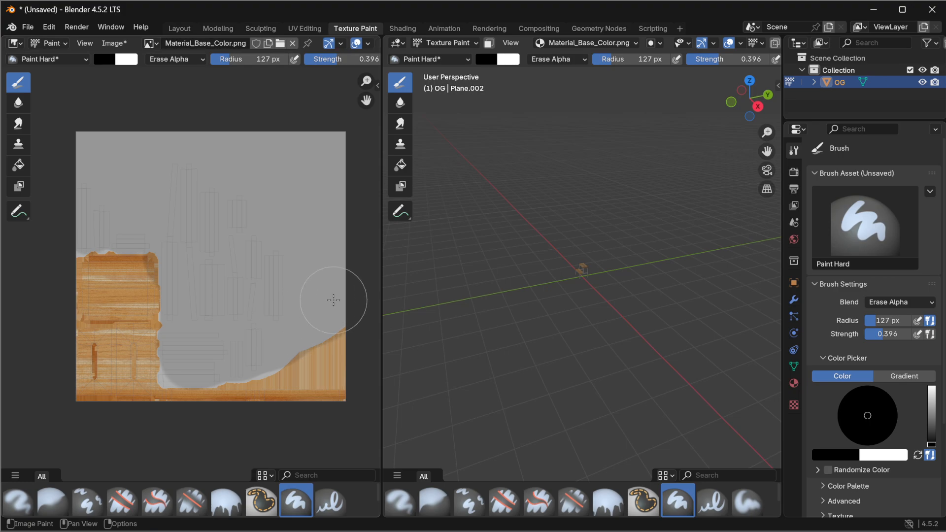
{"action": "left_click", "coordinate": [176, 59]}
{"action": "left_click", "coordinate": [262, 253]}
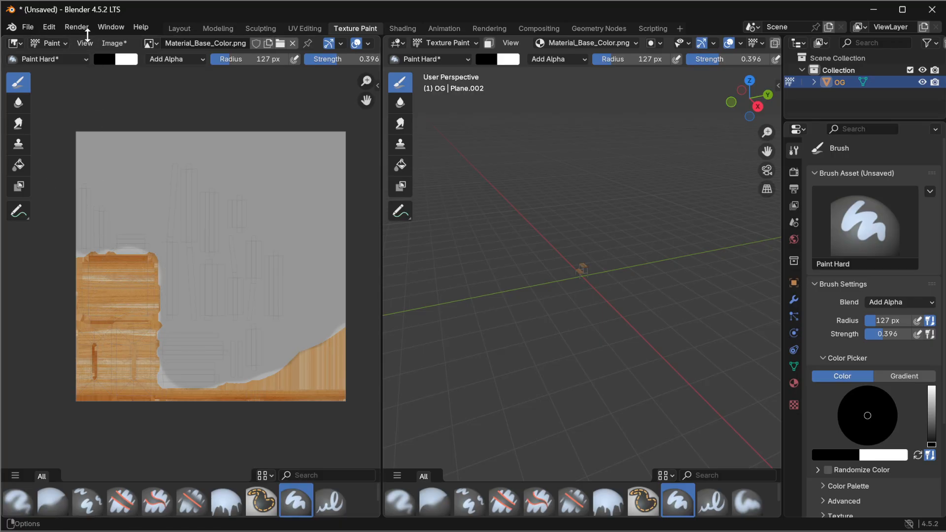
Step: Save the painted base color texture as StepStool_BR.png in the Step Stool folder
{"action": "left_click", "coordinate": [114, 42]}
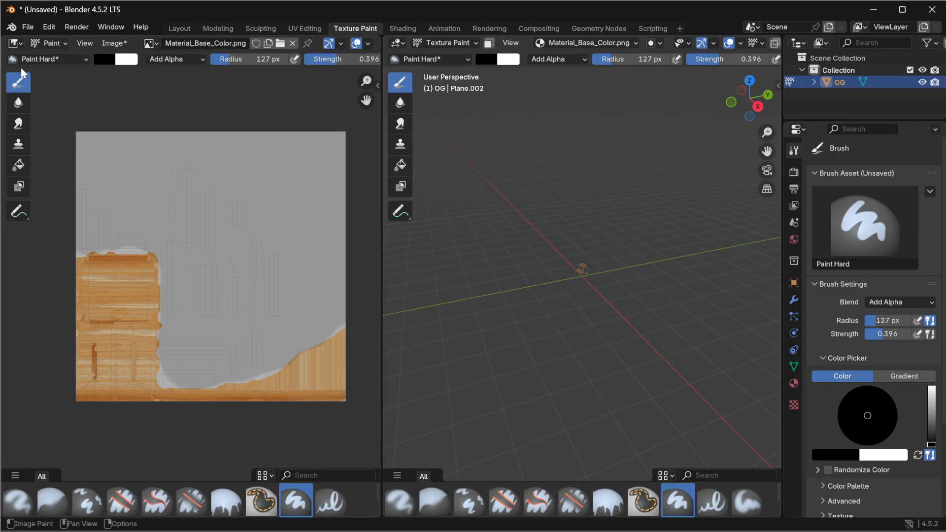
{"action": "left_click", "coordinate": [110, 43]}
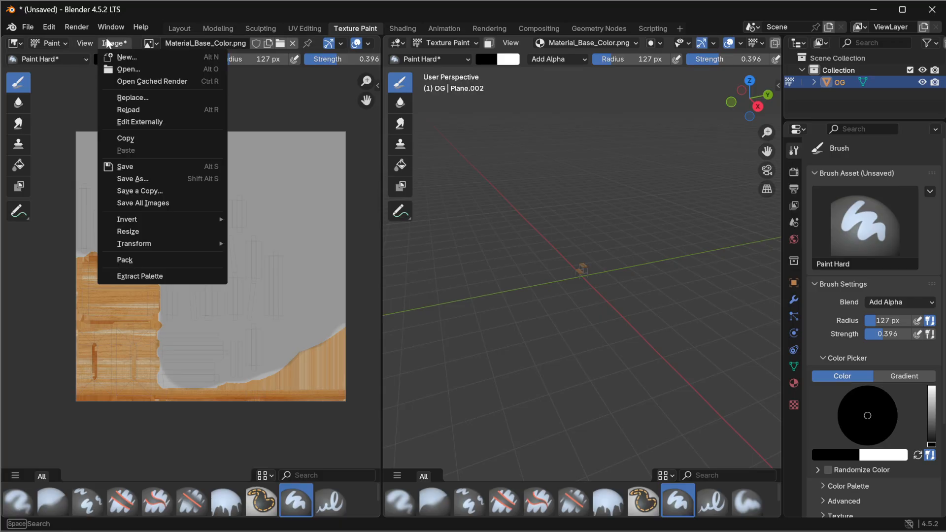
{"action": "left_click", "coordinate": [134, 180]}
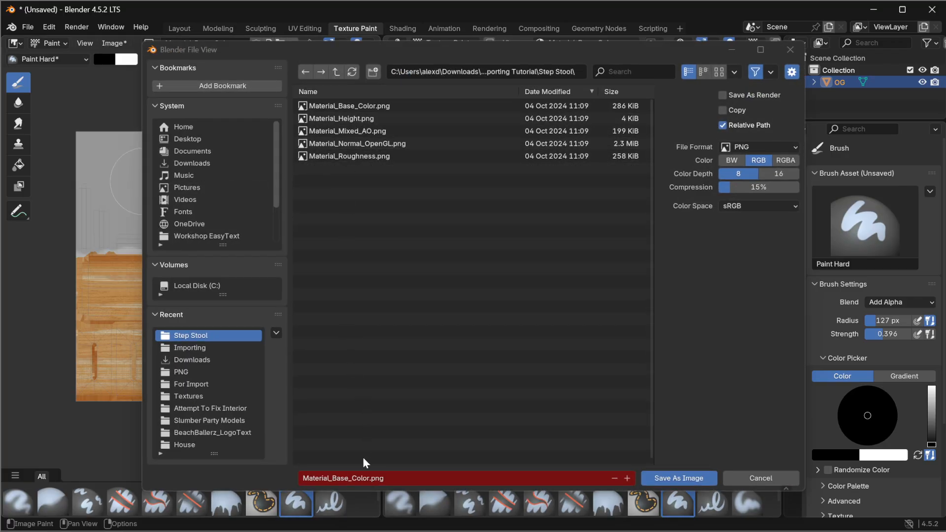
{"action": "left_click", "coordinate": [362, 477]}
{"action": "left_click", "coordinate": [370, 478]}
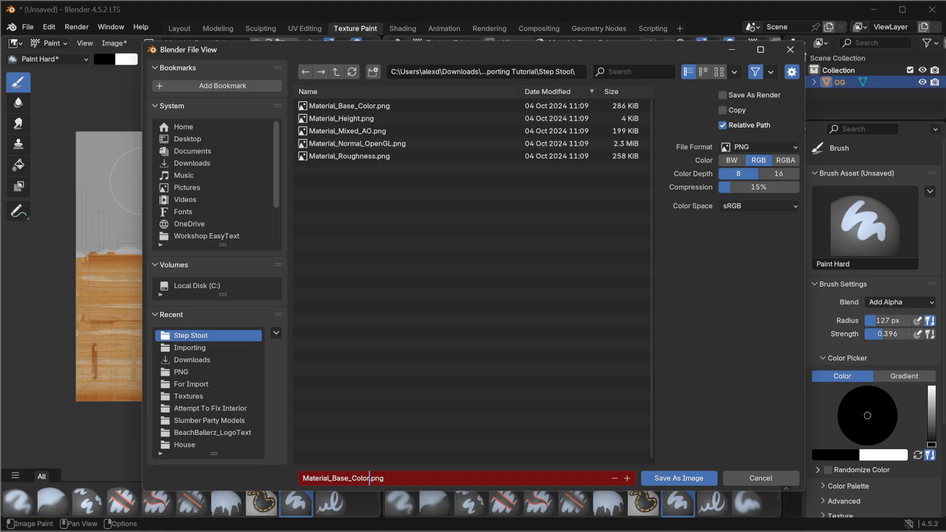
{"action": "key", "text": "shift+Home"}
{"action": "type", "text": "StepStool_BR"}
{"action": "left_click", "coordinate": [671, 484]}
{"action": "left_click", "coordinate": [671, 478]}
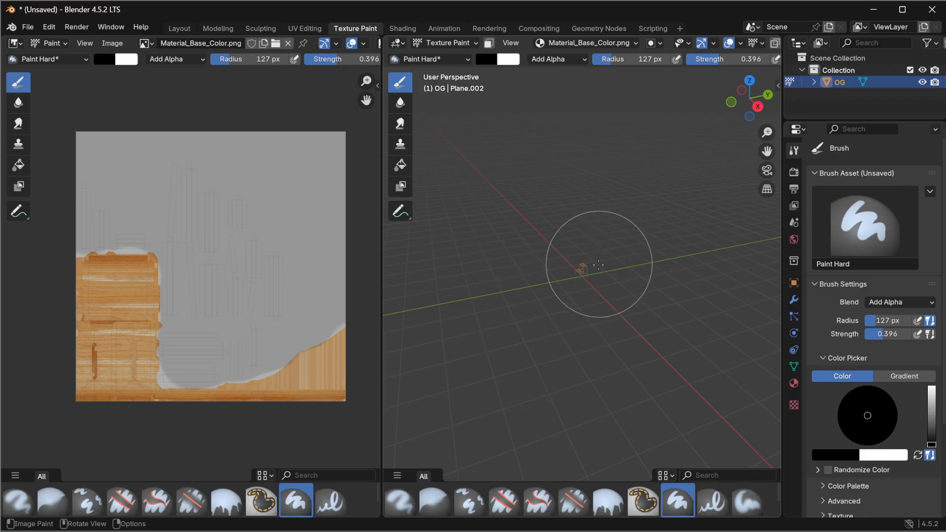
Step: Export the step stool as StepStoolWithMaterial.fbx into the Step Stool folder
{"action": "left_click", "coordinate": [30, 28]}
{"action": "mouse_move", "coordinate": [75, 207]}
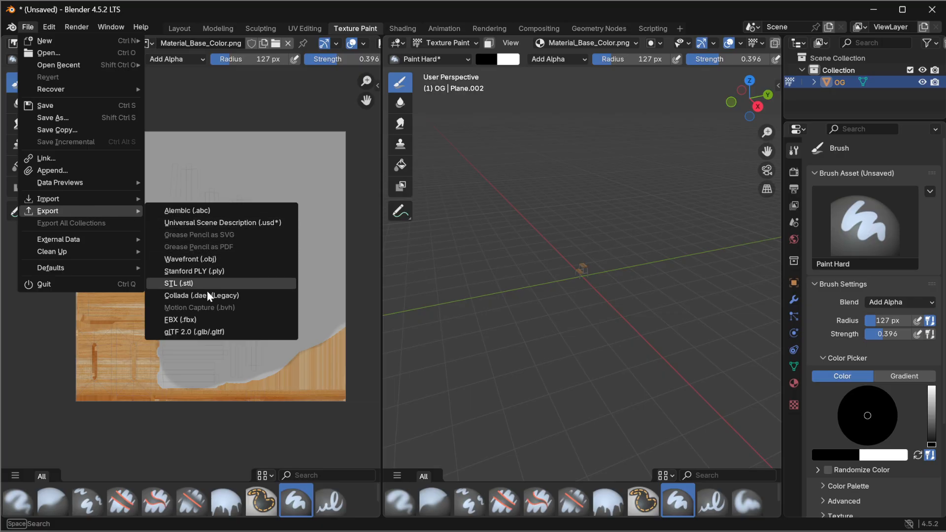
{"action": "left_click", "coordinate": [197, 319]}
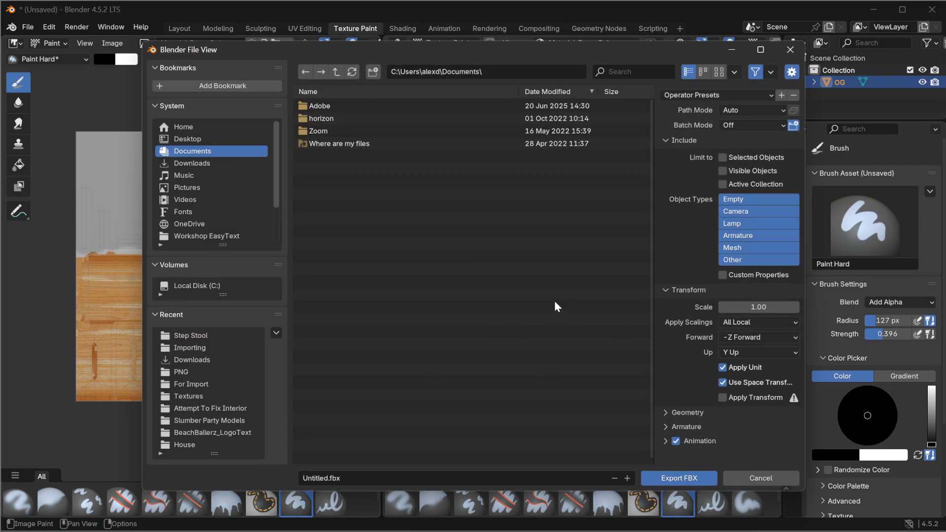
{"action": "left_click", "coordinate": [203, 336]}
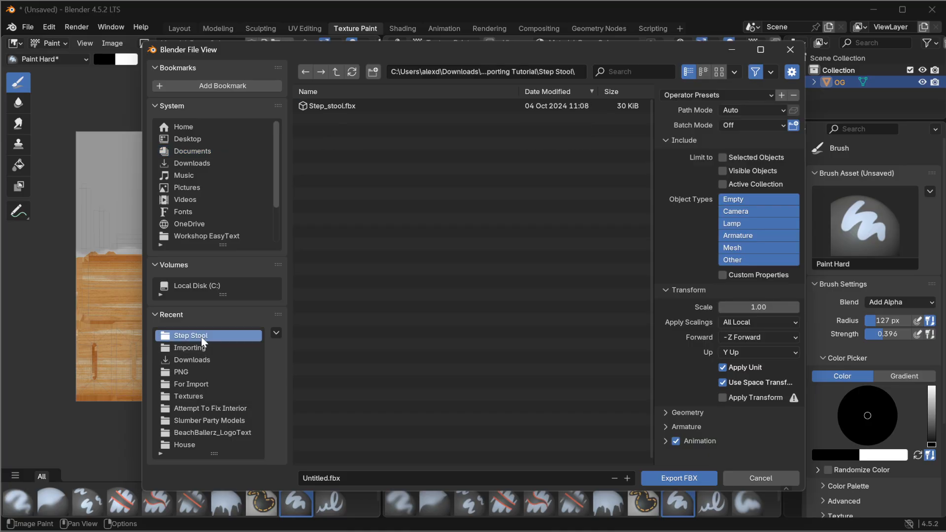
{"action": "left_click", "coordinate": [315, 478]}
{"action": "double_click", "coordinate": [315, 478]}
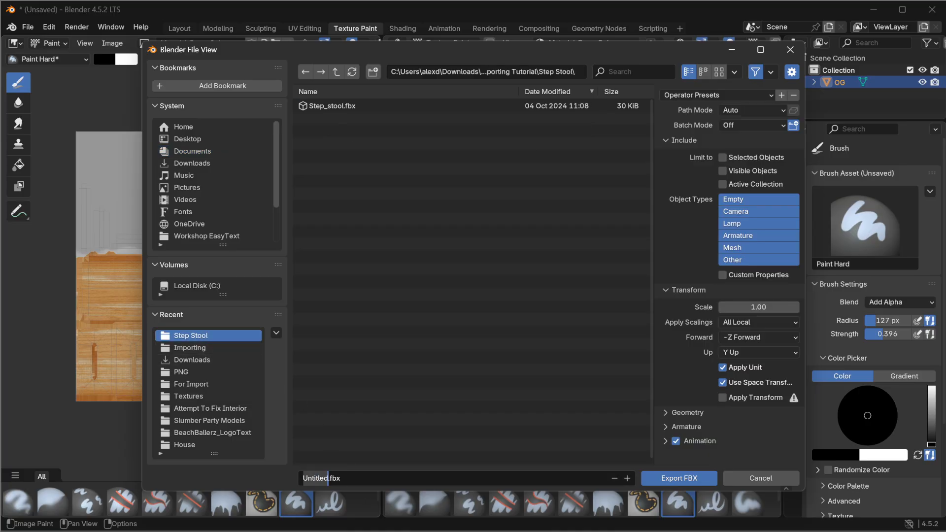
{"action": "type", "text": "StepStoolWithMateria"}
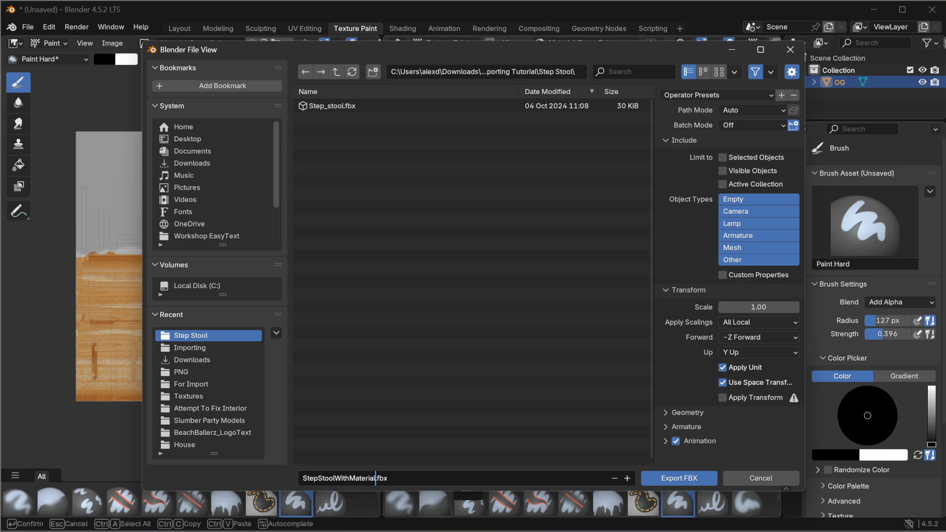
{"action": "left_click", "coordinate": [659, 478]}
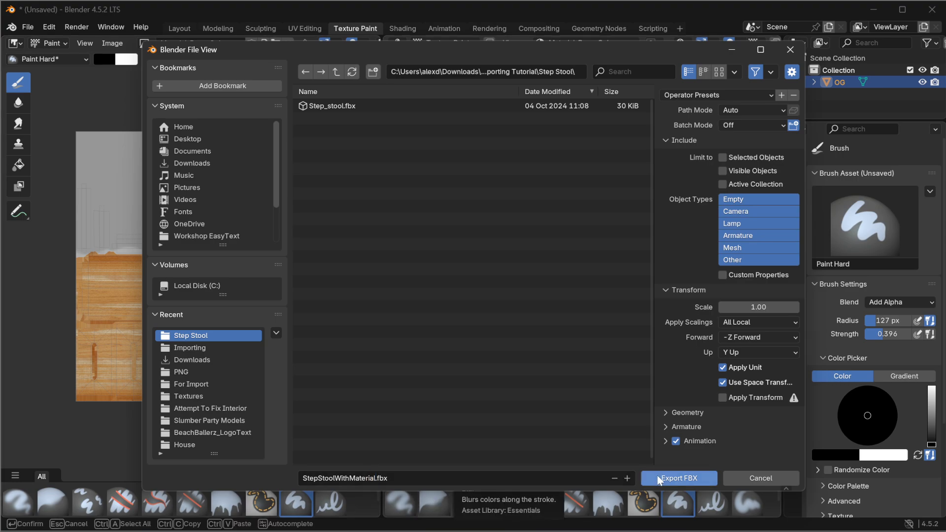
{"action": "left_click", "coordinate": [669, 479]}
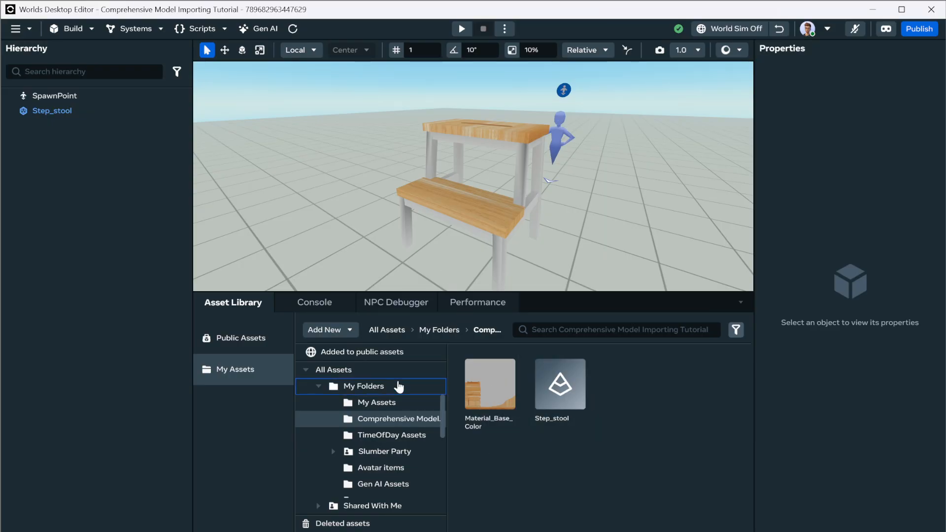
Step: Switch to Worlds Desktop Editor and import StepStoolWithMaterial and StepStool_BR from the Step Stool folder with Preserve offset pivots switched off
{"action": "left_click", "coordinate": [329, 330]}
{"action": "left_click", "coordinate": [342, 365]}
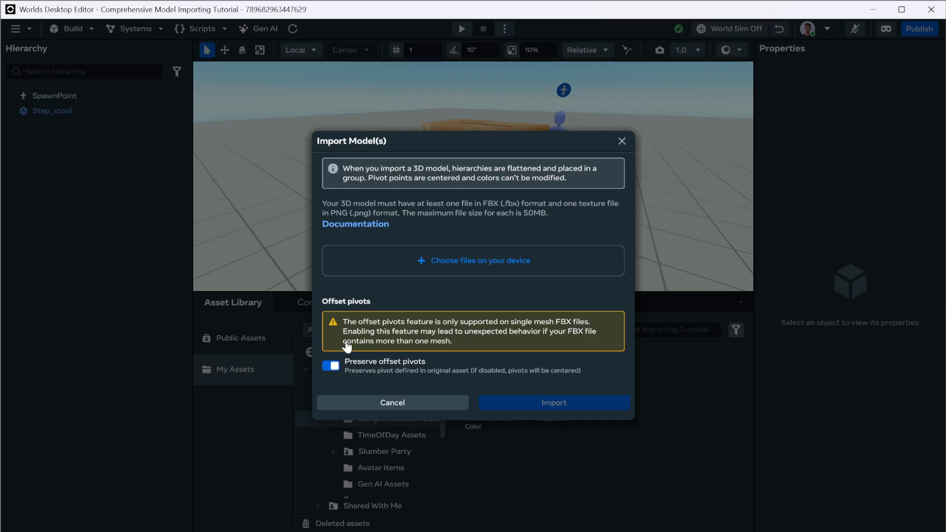
{"action": "left_click", "coordinate": [330, 365]}
{"action": "left_click", "coordinate": [483, 289]}
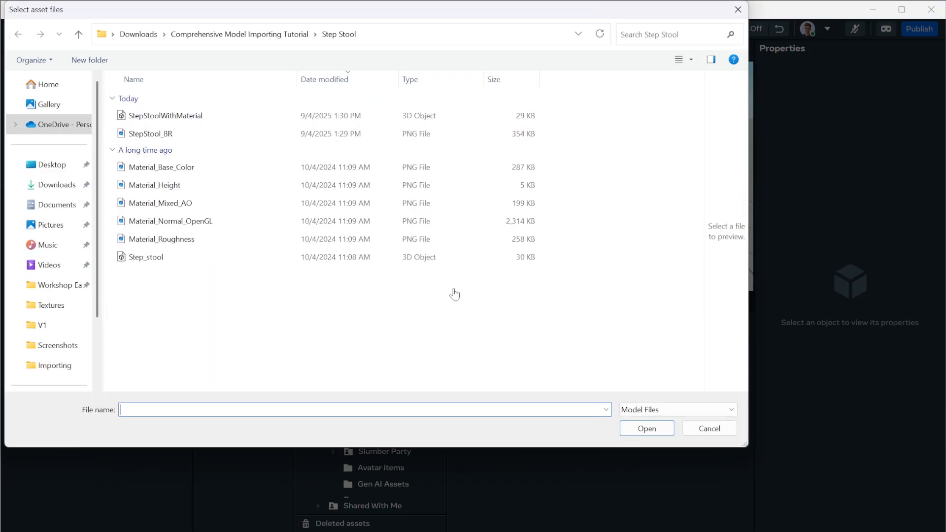
{"action": "left_click", "coordinate": [180, 121]}
{"action": "left_click", "coordinate": [172, 135], "text": "ctrl"}
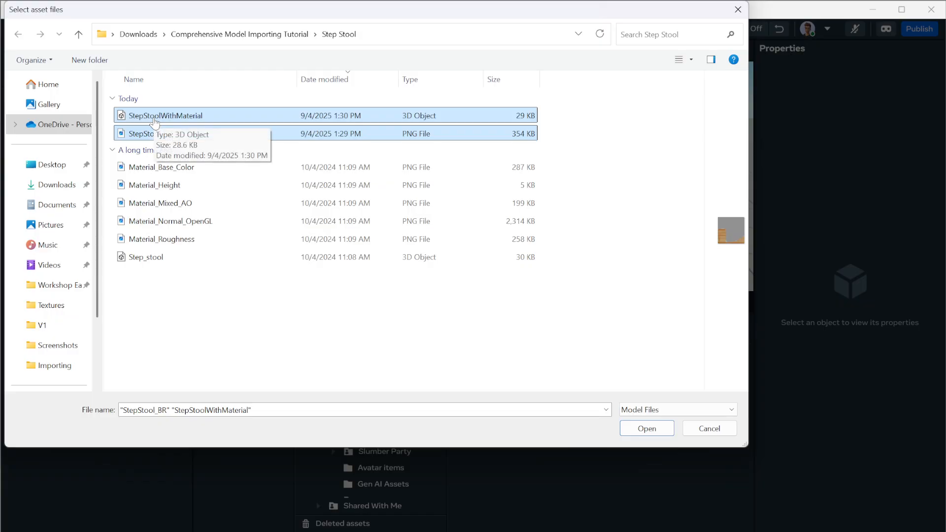
{"action": "left_click", "coordinate": [646, 428]}
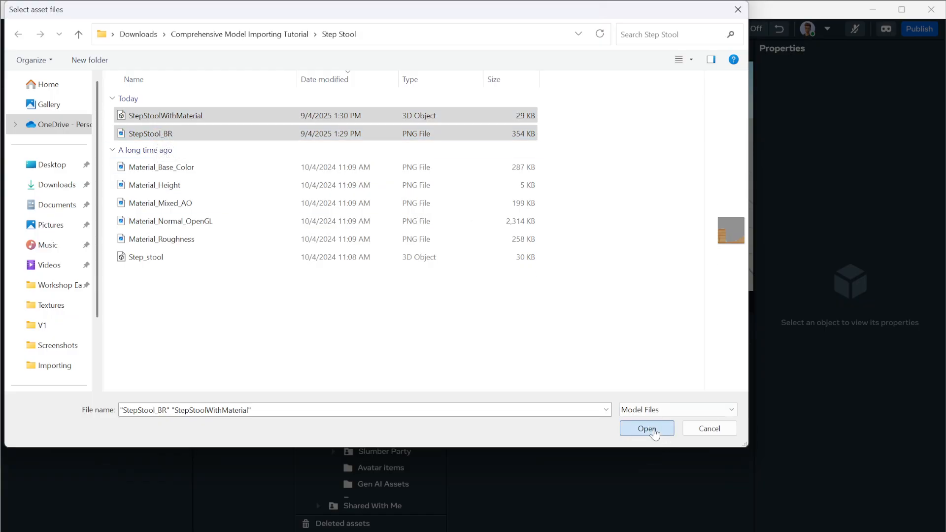
{"action": "left_click", "coordinate": [614, 412]}
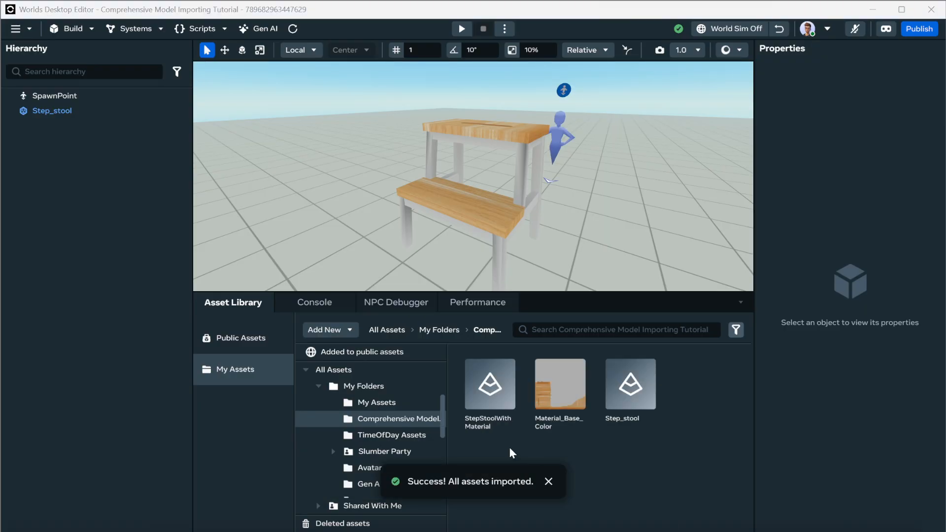
Step: Place the imported StepStoolWithMaterial asset in the world
{"action": "right_click", "coordinate": [495, 383]}
{"action": "left_click", "coordinate": [523, 393]}
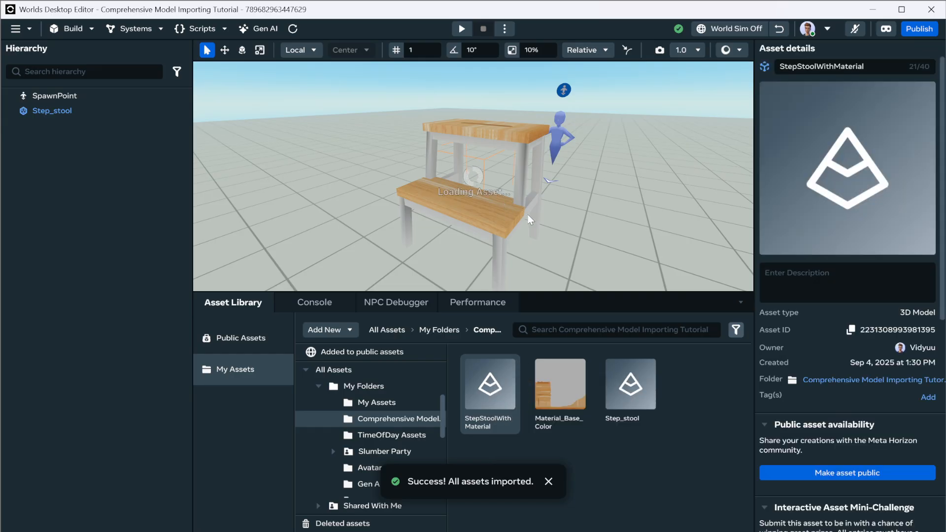
{"action": "key", "text": "w"}
{"action": "right_click_drag", "start_coordinate": [534, 211], "coordinate": [560, 224]}
{"action": "key", "text": "s"}
{"action": "key", "text": "e"}
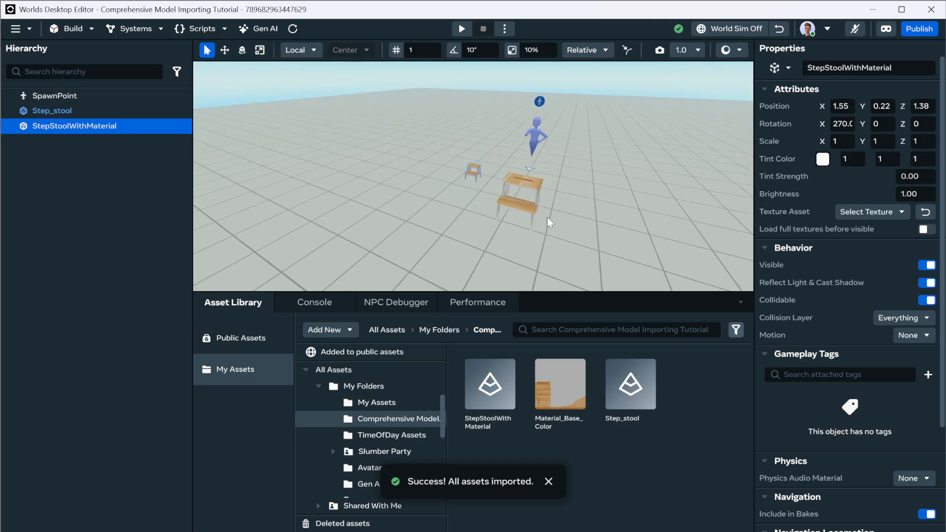
Step: Copy the position of Step_stool and paste it onto StepStoolWithMaterial
{"action": "left_click", "coordinate": [548, 220]}
{"action": "left_click", "coordinate": [540, 192]}
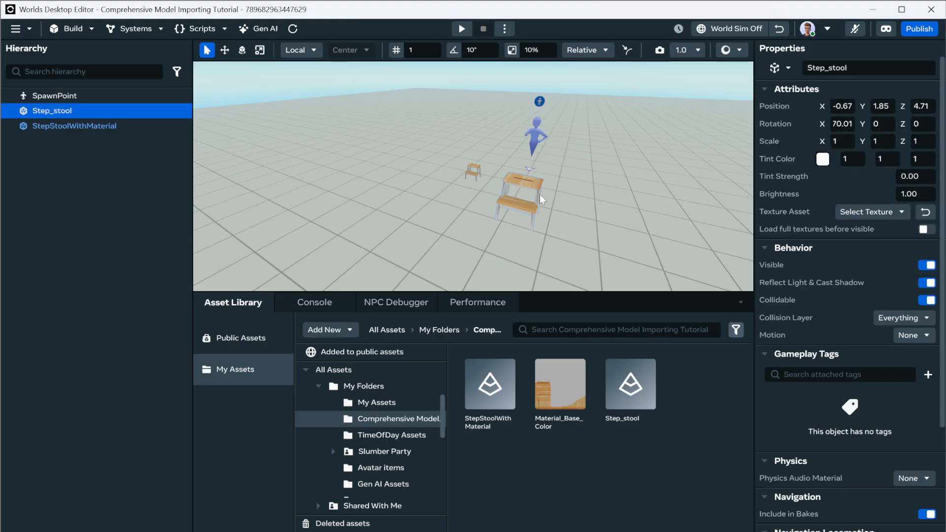
{"action": "right_click", "coordinate": [787, 107]}
{"action": "left_click", "coordinate": [789, 116]}
{"action": "left_click", "coordinate": [472, 170]}
{"action": "left_click", "coordinate": [473, 170]}
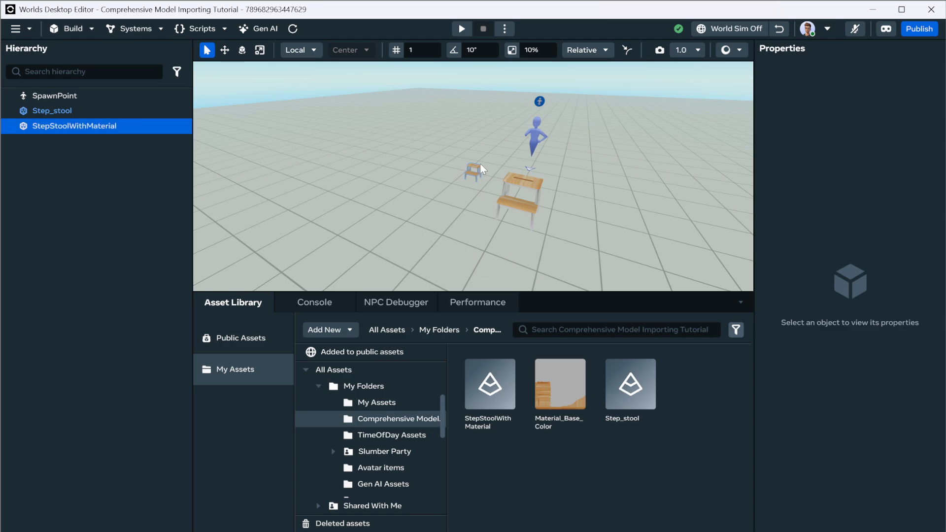
{"action": "right_click", "coordinate": [783, 107]}
{"action": "left_click", "coordinate": [782, 133]}
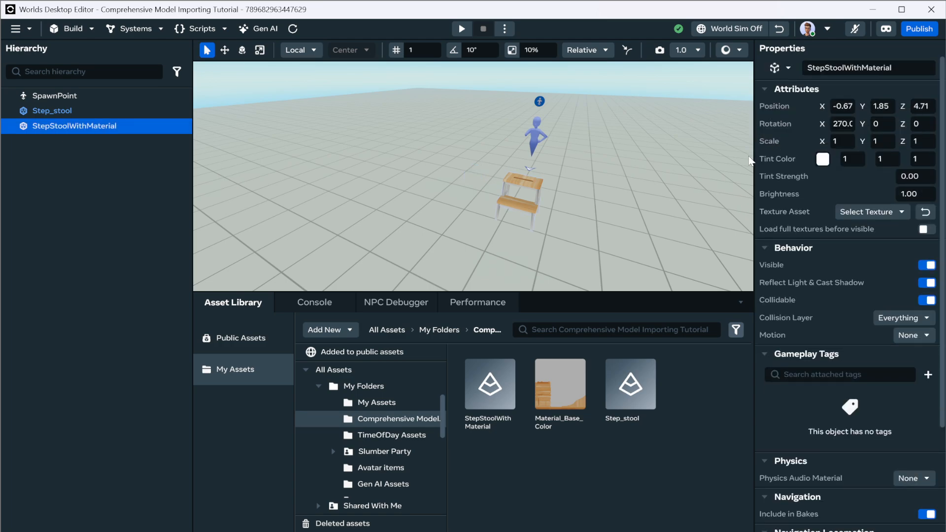
Step: Move StepStoolWithMaterial along the X axis to about -0.15 so it stands beside the original stool
{"action": "key", "text": "w"}
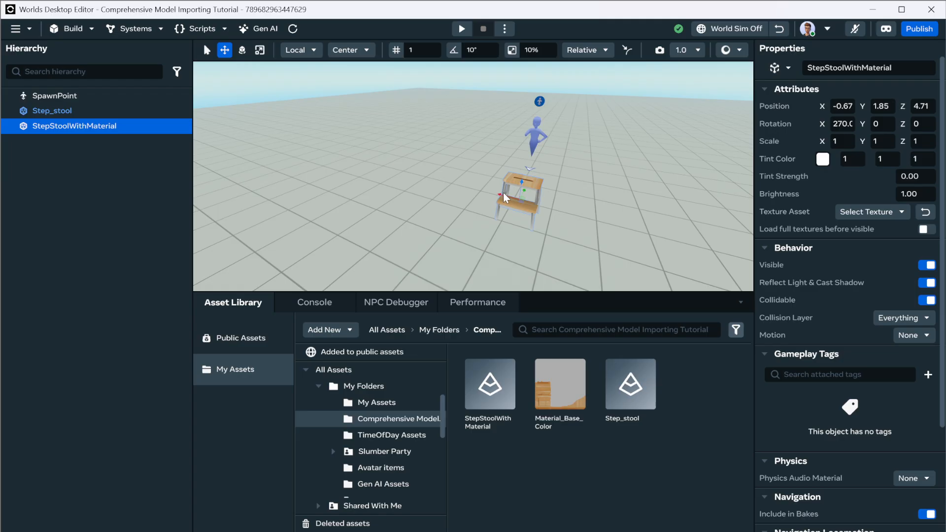
{"action": "left_click", "coordinate": [496, 196]}
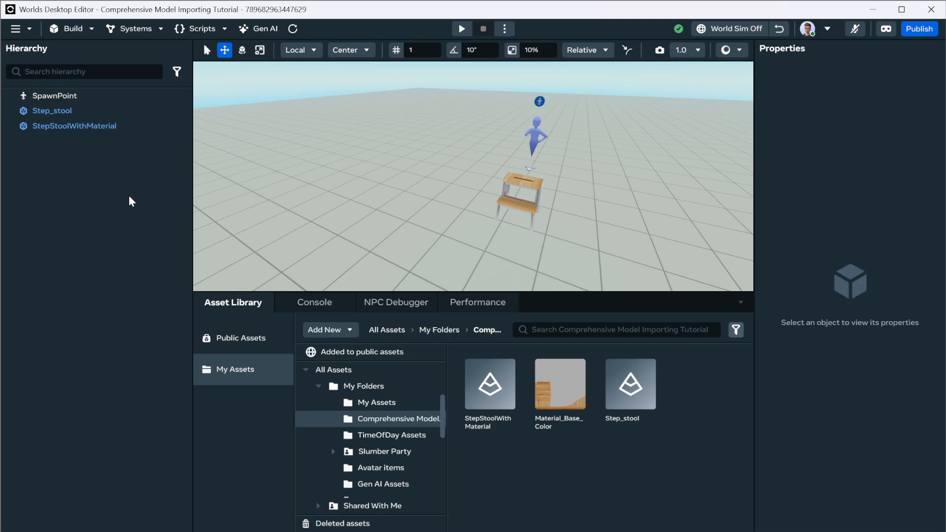
{"action": "left_click", "coordinate": [147, 127]}
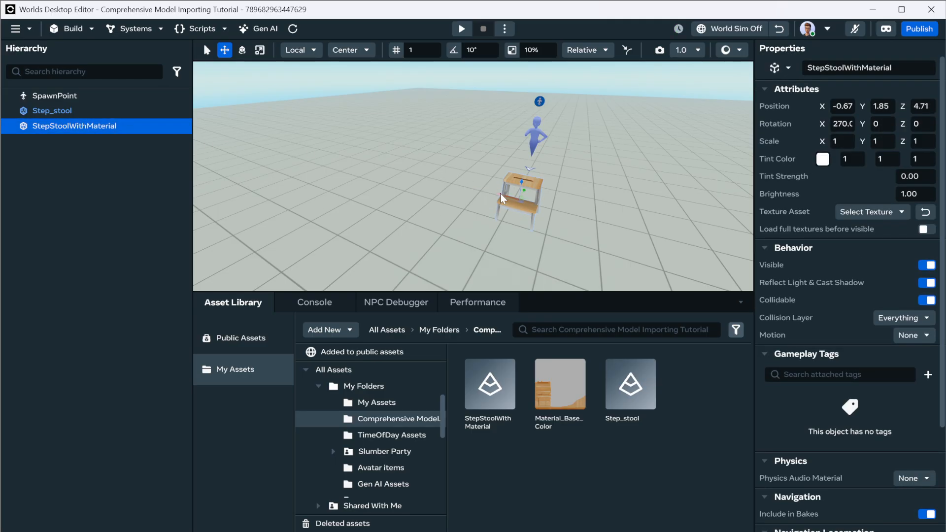
{"action": "left_click_drag", "start_coordinate": [509, 200], "coordinate": [466, 197]}
Step: Examine both step stools side by side from several angles, comparing how their wood and leg surfaces are shaded
{"action": "scroll", "coordinate": [516, 235], "scroll_direction": "up", "scroll_amount": 3}
{"action": "scroll", "coordinate": [516, 235], "scroll_direction": "up", "scroll_amount": 5}
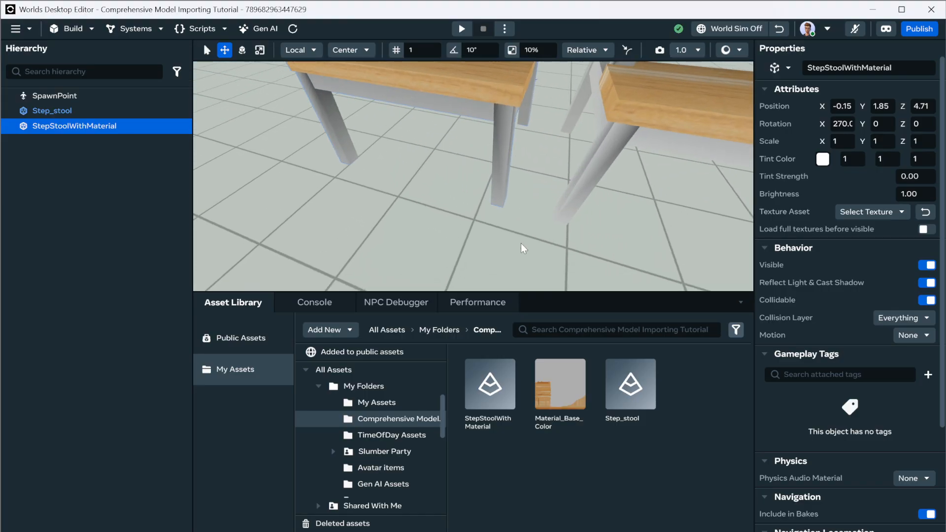
{"action": "right_click_drag", "start_coordinate": [524, 247], "coordinate": [499, 204]}
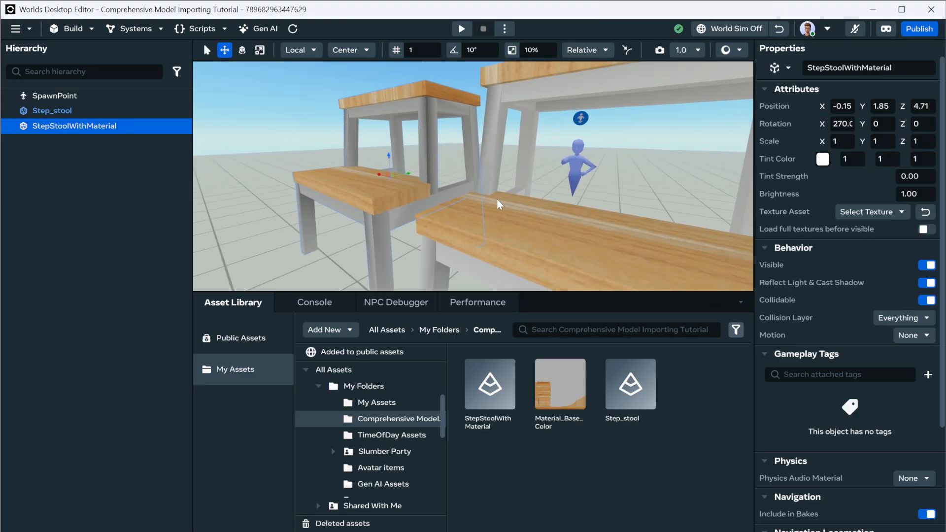
{"action": "key", "text": "f"}
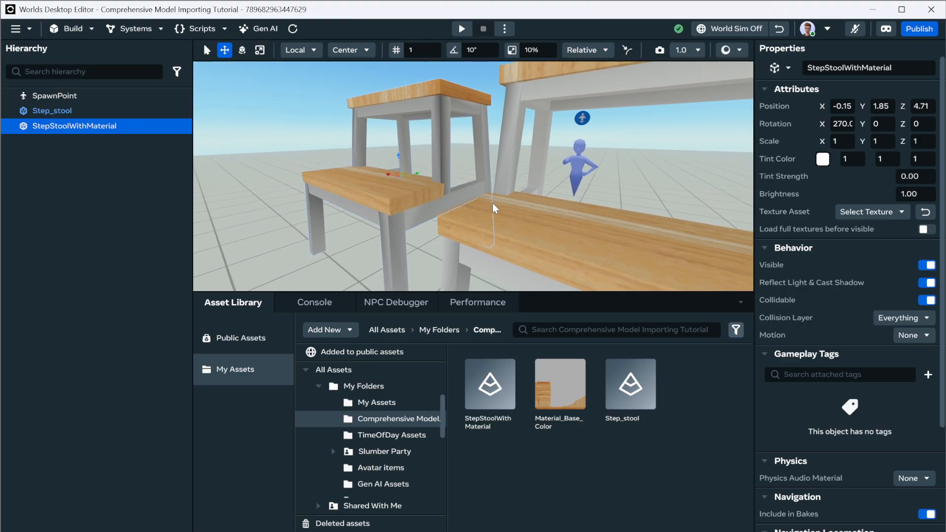
{"action": "left_click_drag", "start_coordinate": [497, 210], "coordinate": [404, 238], "text": "alt"}
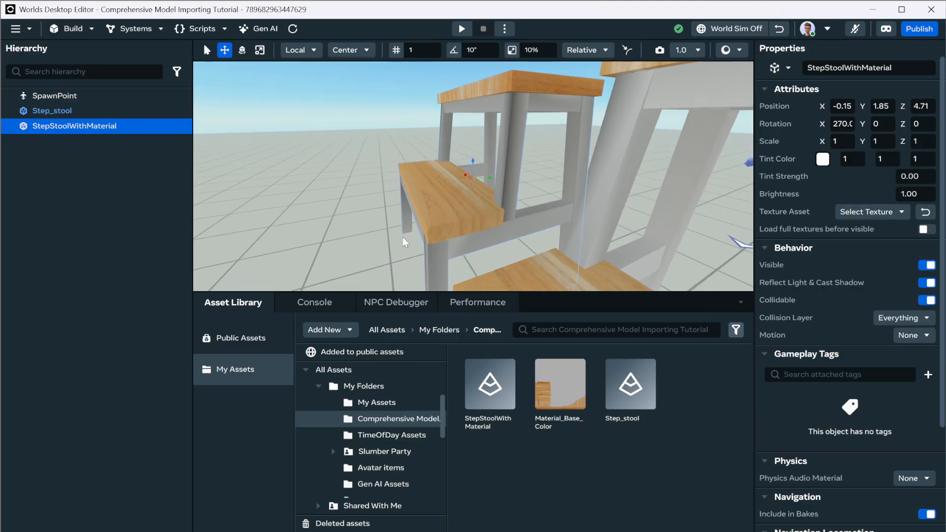
{"action": "left_click", "coordinate": [401, 155]}
{"action": "scroll", "coordinate": [402, 155], "scroll_direction": "down", "scroll_amount": 3}
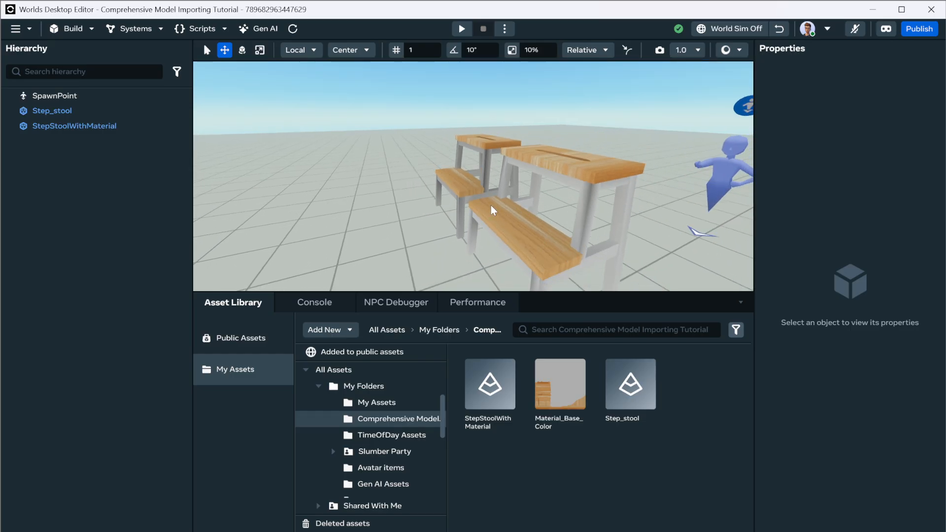
{"action": "left_click_drag", "start_coordinate": [602, 200], "coordinate": [692, 199], "text": "alt"}
{"action": "scroll", "coordinate": [501, 209], "scroll_direction": "up", "scroll_amount": 6}
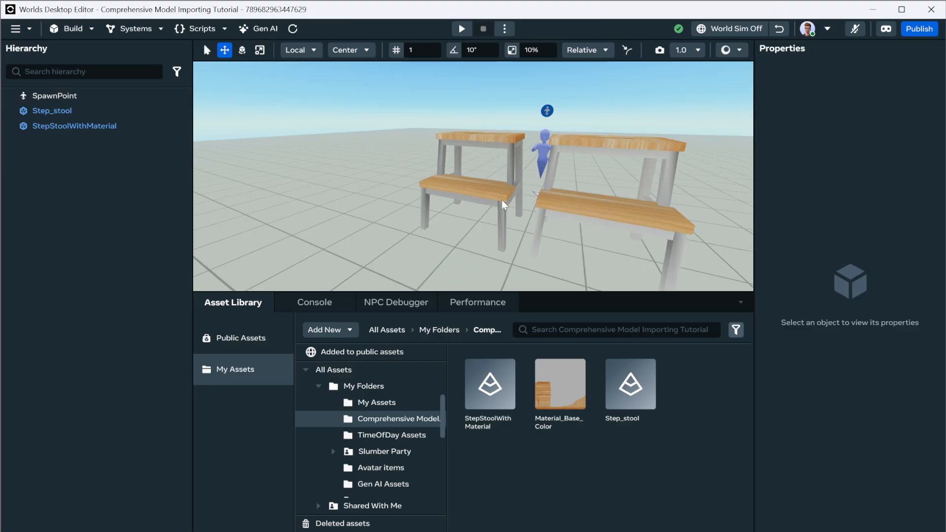
{"action": "left_click", "coordinate": [566, 242]}
{"action": "key", "text": "f"}
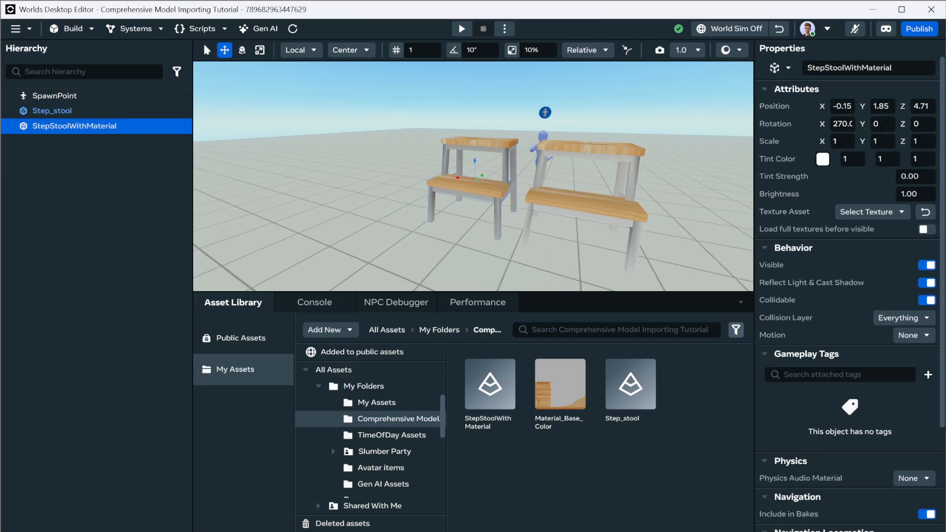
Step: Switch to Blender and rename the StepStool material to StepStool_Metal
{"action": "key", "text": "alt+Tab"}
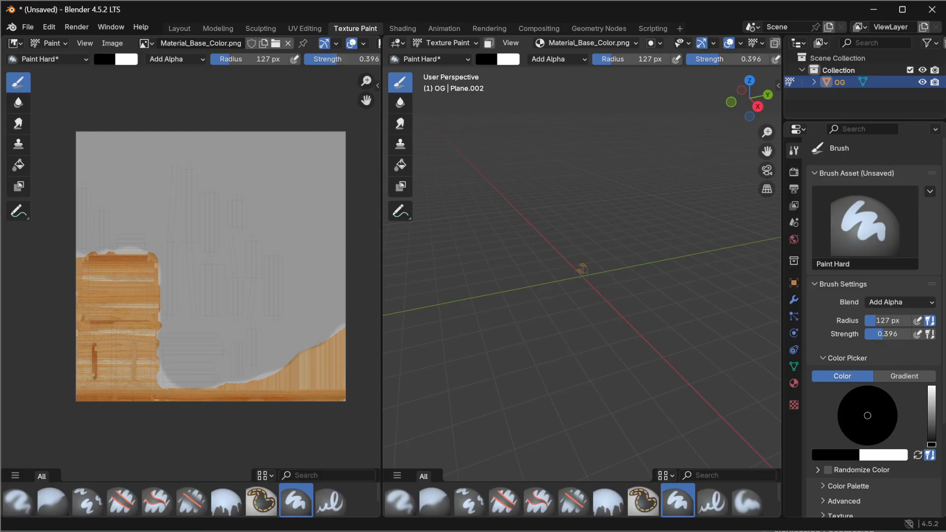
{"action": "left_click", "coordinate": [794, 384]}
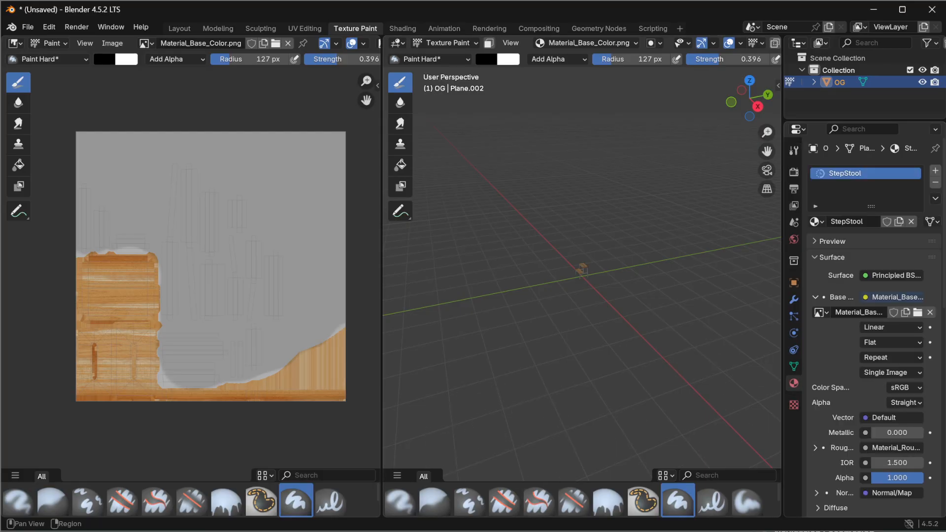
{"action": "left_click", "coordinate": [866, 222]}
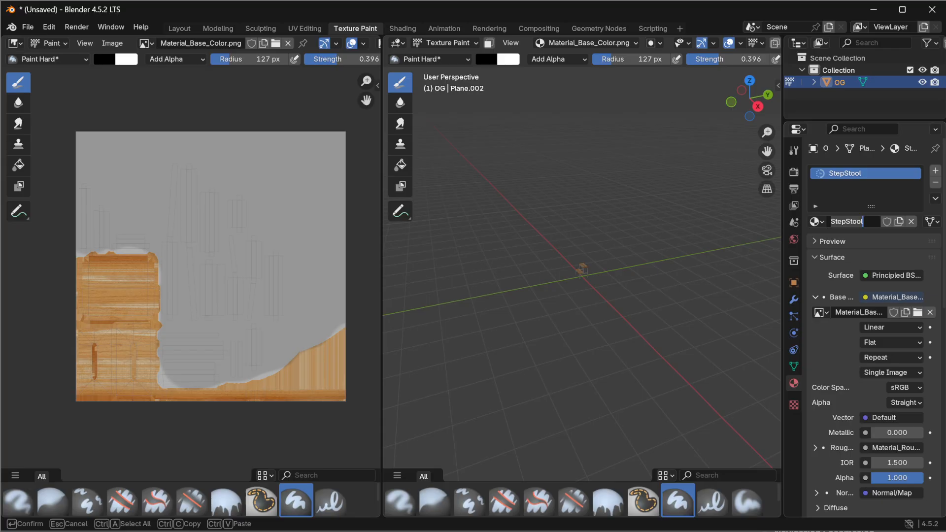
{"action": "left_click", "coordinate": [866, 222]}
{"action": "type", "text": "_M"}
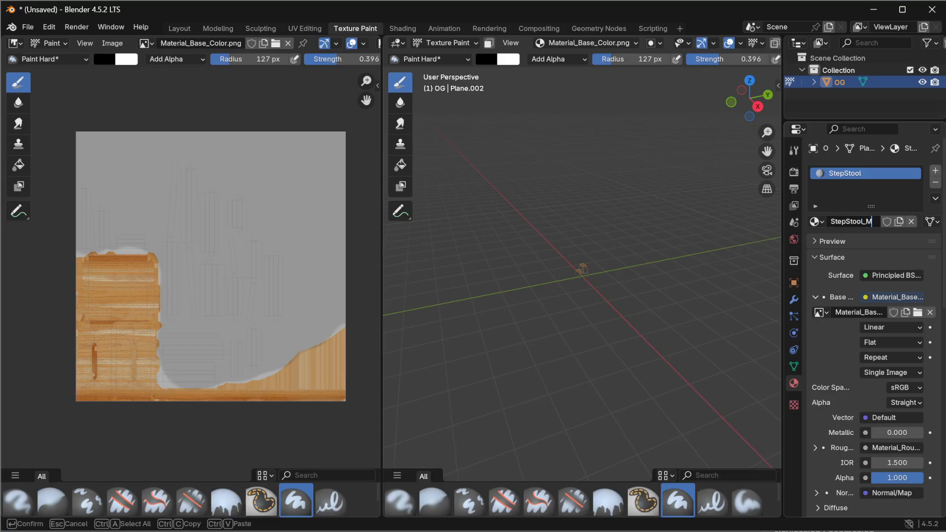
{"action": "type", "text": "etal"}
{"action": "key", "text": "Return"}
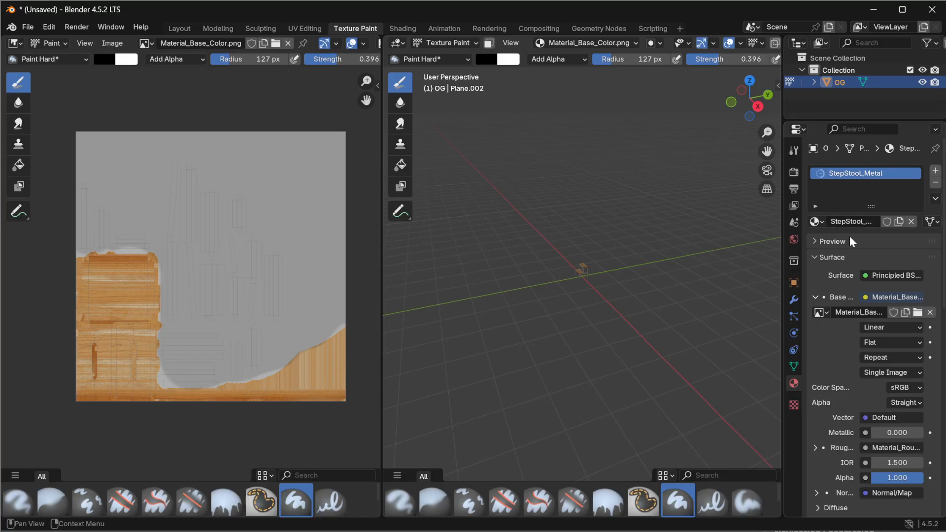
Step: Export the model with the StepStool_Metal material as StepStoolWithMaterialAndMetal.fbx in the Step Stool folder
{"action": "left_click", "coordinate": [28, 27]}
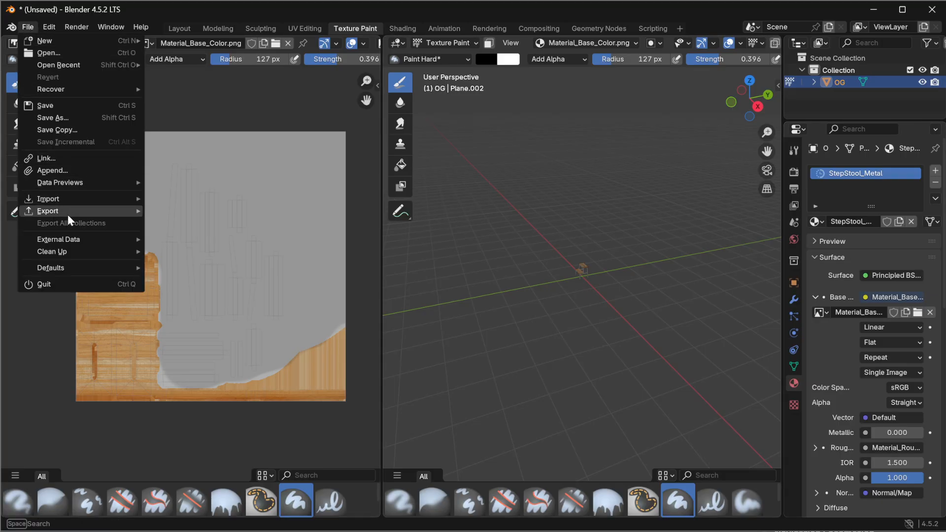
{"action": "mouse_move", "coordinate": [67, 215]}
{"action": "left_click", "coordinate": [184, 318]}
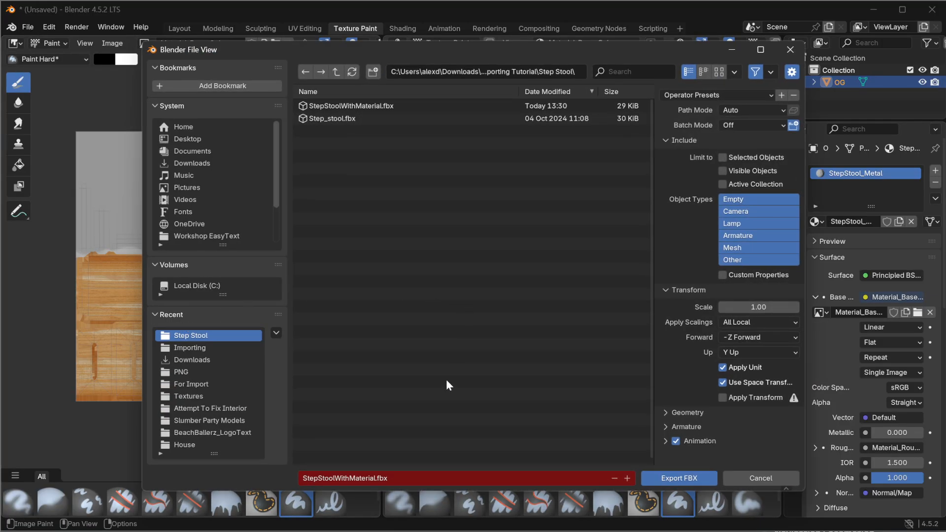
{"action": "left_click", "coordinate": [368, 478]}
{"action": "left_click", "coordinate": [368, 477]}
{"action": "key", "text": "Return"}
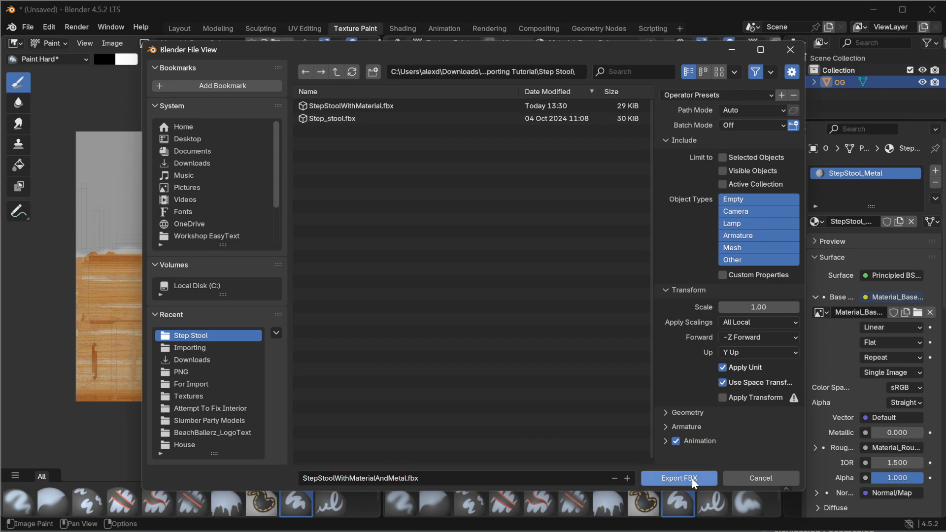
{"action": "left_click", "coordinate": [679, 478]}
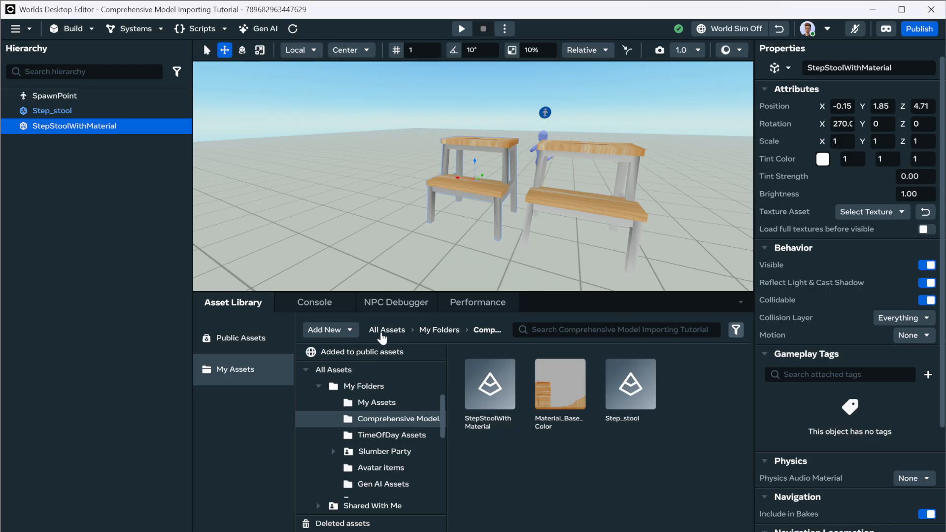
Step: Switch to the Worlds Desktop Editor and import StepStoolWithMaterialAndMetal.fbx together with StepStool_BR.png, with preserving offset pivots turned off
{"action": "left_click", "coordinate": [330, 335]}
{"action": "left_click", "coordinate": [338, 364]}
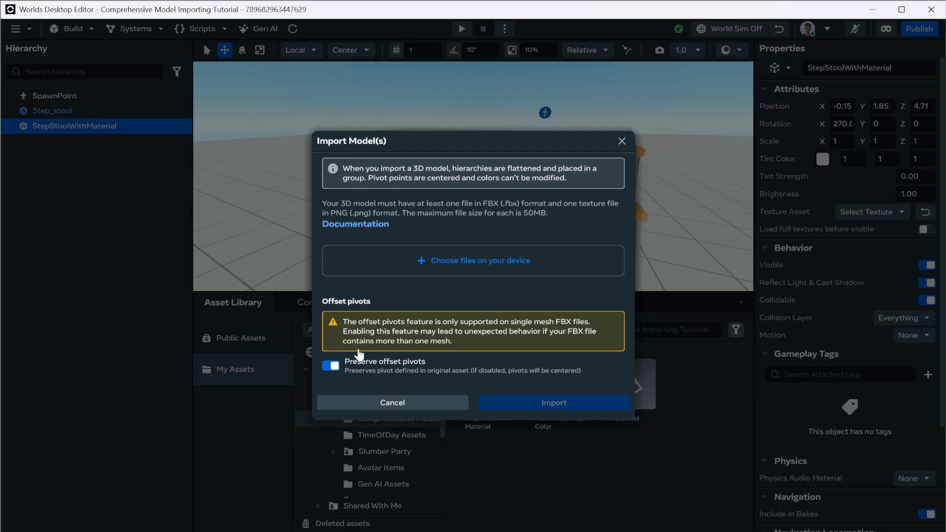
{"action": "left_click", "coordinate": [331, 366]}
{"action": "left_click", "coordinate": [422, 282]}
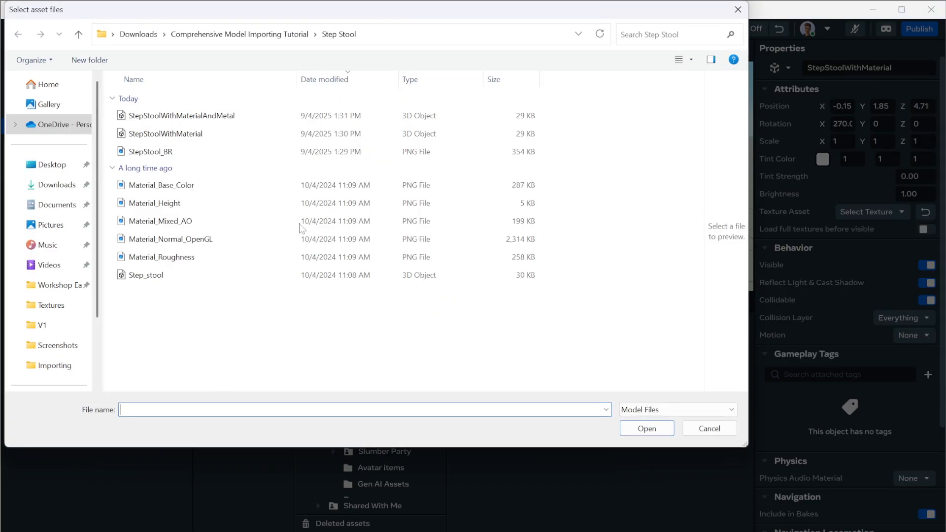
{"action": "left_click", "coordinate": [170, 116]}
{"action": "left_click", "coordinate": [151, 151], "text": "ctrl"}
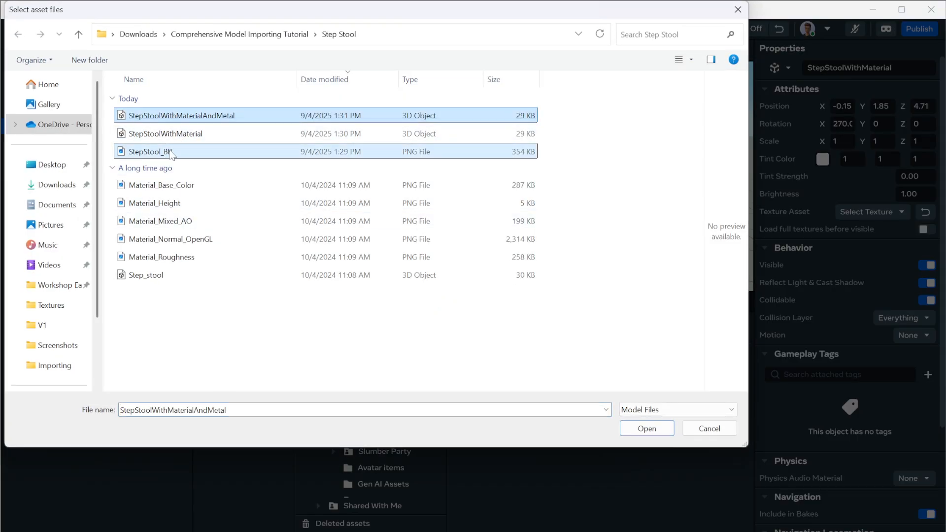
{"action": "left_click", "coordinate": [647, 429]}
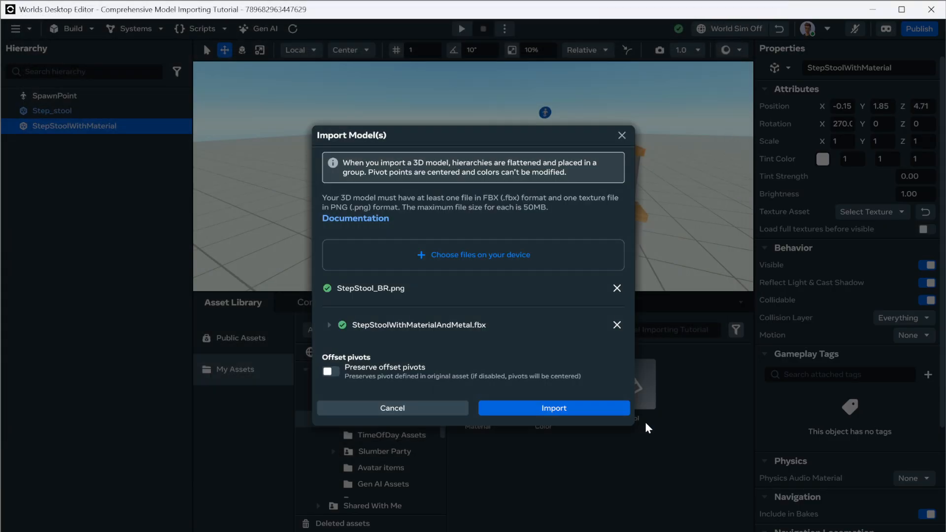
{"action": "left_click", "coordinate": [554, 408]}
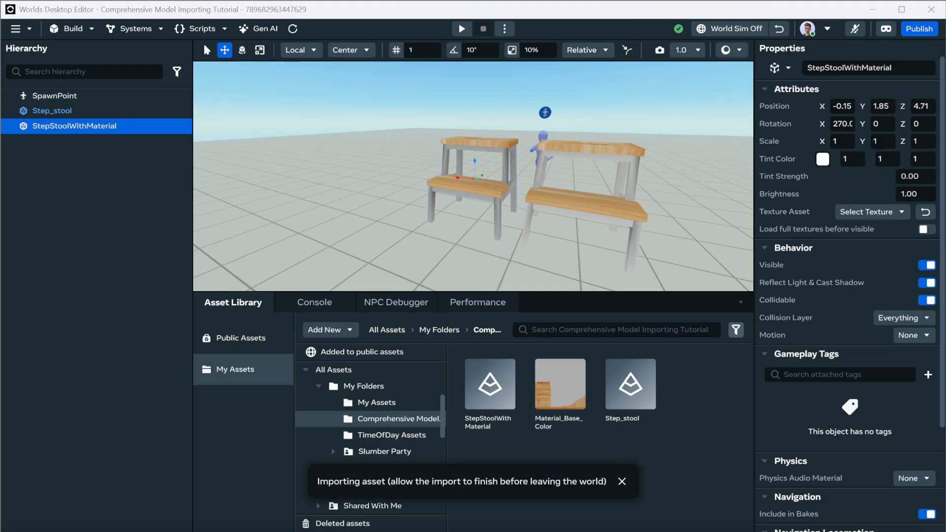
Step: Place the StepStoolWithMaterialAndMetal asset in the world and paste the copied stool position onto it
{"action": "right_click_drag", "start_coordinate": [549, 243], "coordinate": [559, 281]}
{"action": "right_click", "coordinate": [496, 382]}
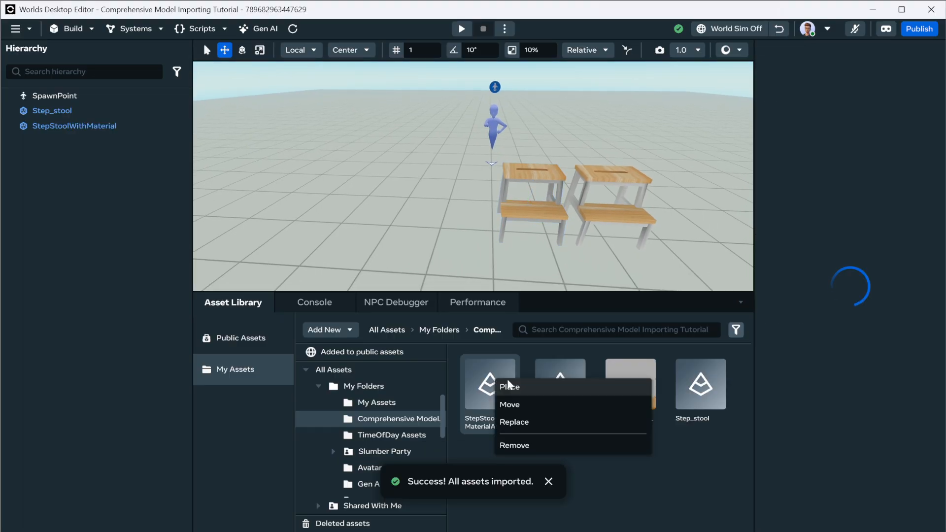
{"action": "left_click", "coordinate": [532, 389]}
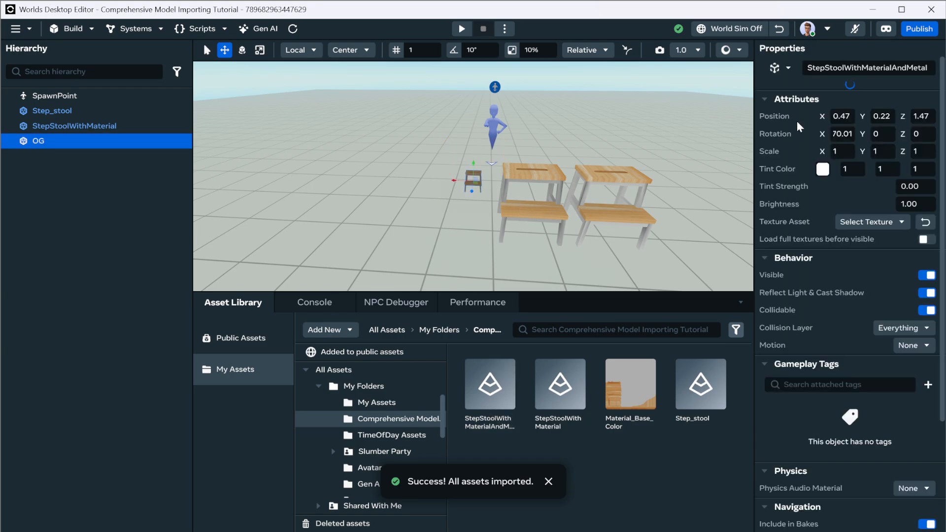
{"action": "right_click", "coordinate": [781, 106]}
{"action": "left_click", "coordinate": [801, 131]}
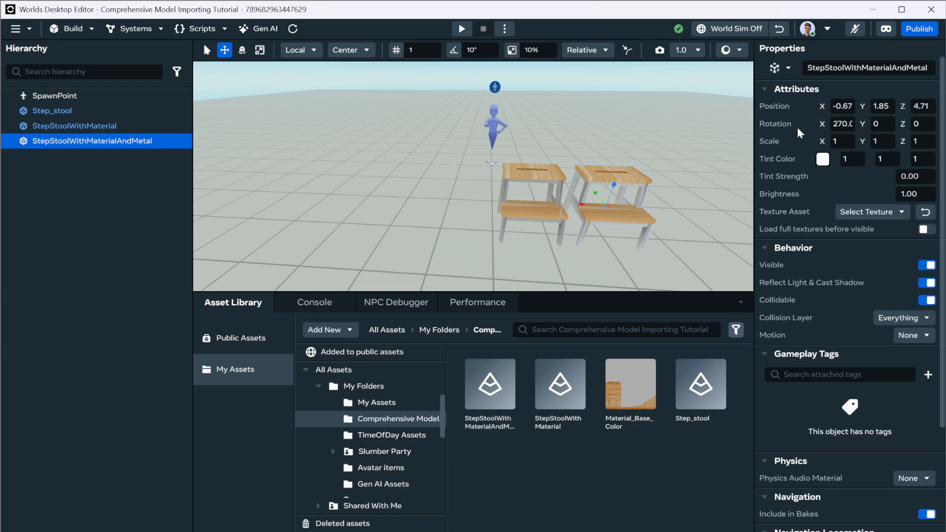
Step: Move StepStoolWithMaterialAndMetal along the X axis to about 0.49, beside the other two stools, and inspect its surface shading
{"action": "key", "text": "f"}
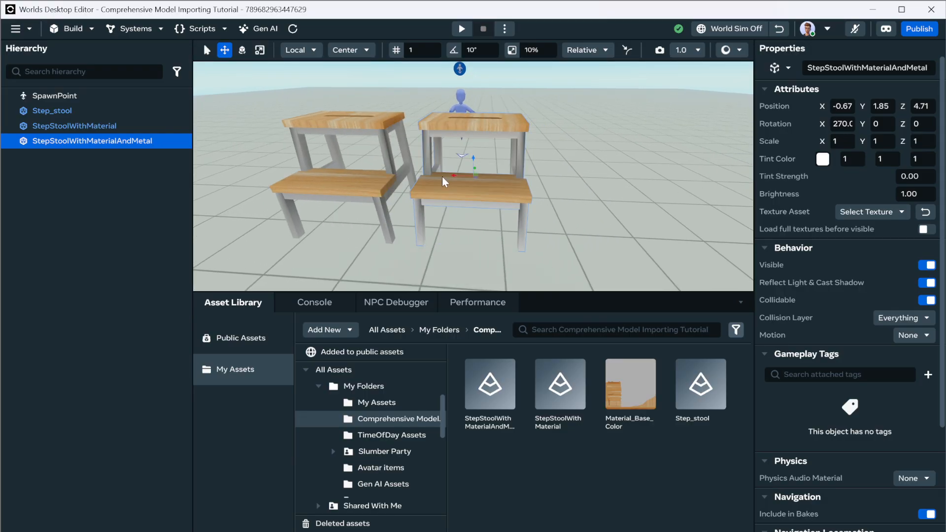
{"action": "left_click_drag", "start_coordinate": [453, 177], "coordinate": [191, 167]}
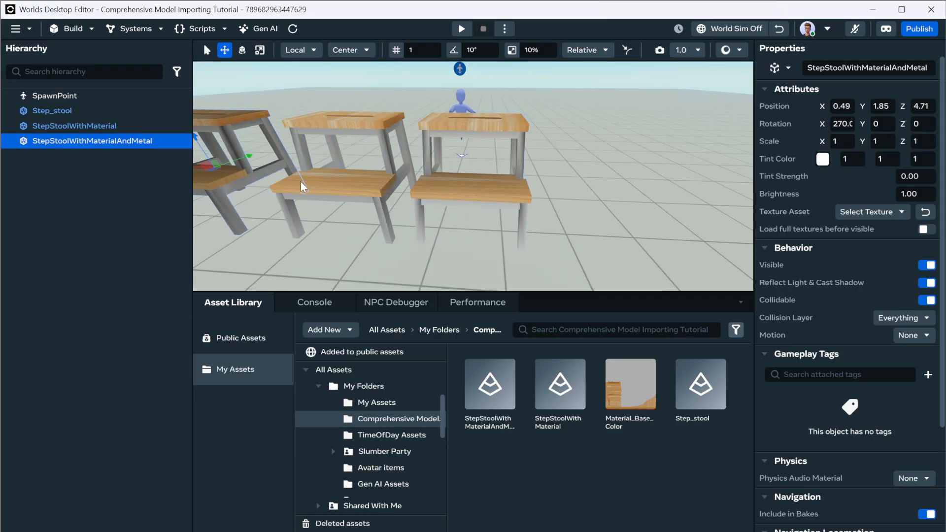
{"action": "key", "text": "f"}
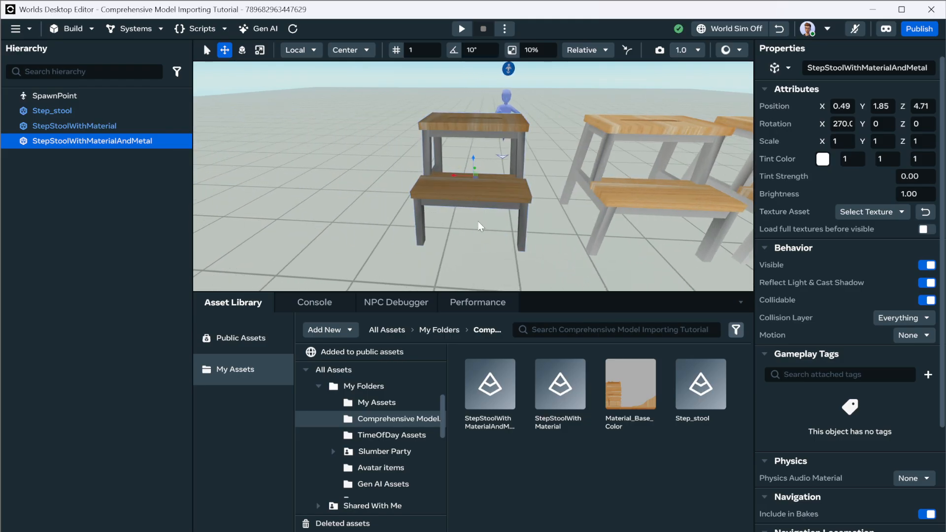
{"action": "left_click_drag", "start_coordinate": [455, 227], "coordinate": [394, 170], "text": "alt"}
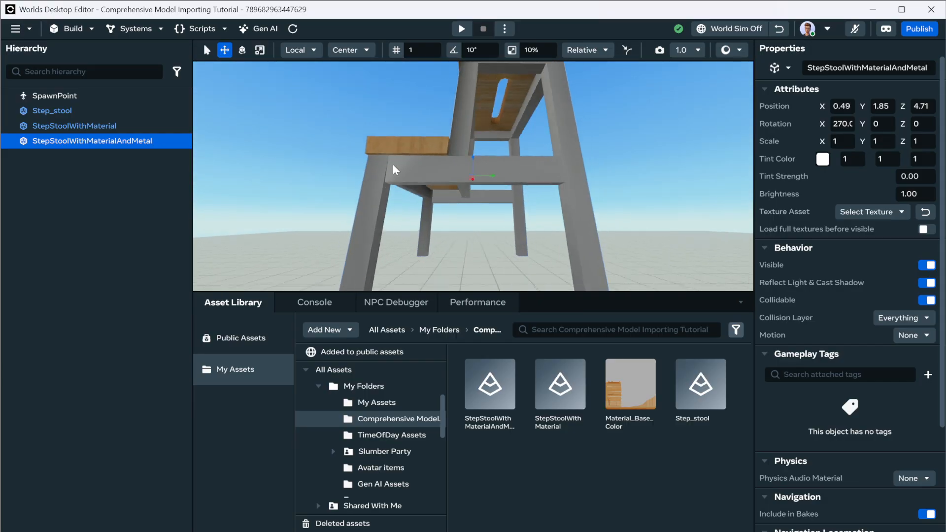
{"action": "left_click_drag", "start_coordinate": [456, 172], "coordinate": [537, 233], "text": "alt"}
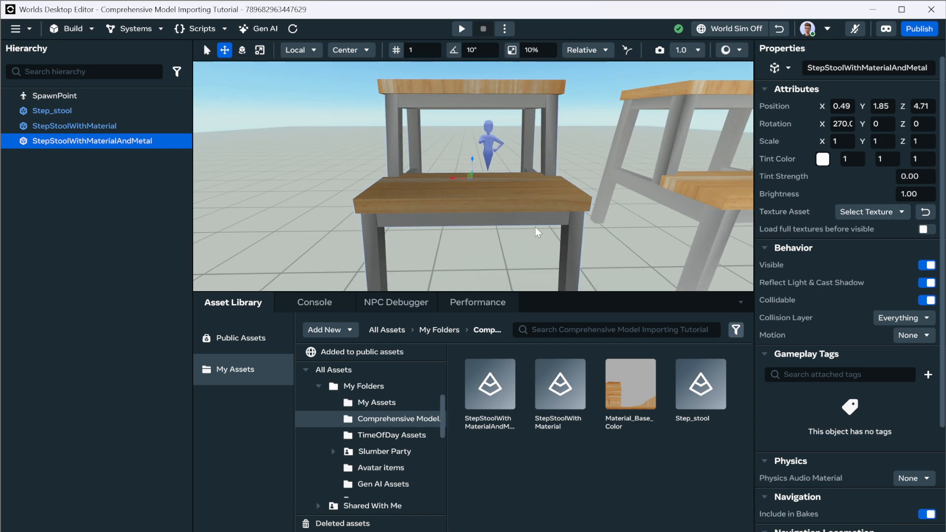
{"action": "left_click", "coordinate": [538, 233]}
{"action": "scroll", "coordinate": [534, 236], "scroll_direction": "down", "scroll_amount": 5}
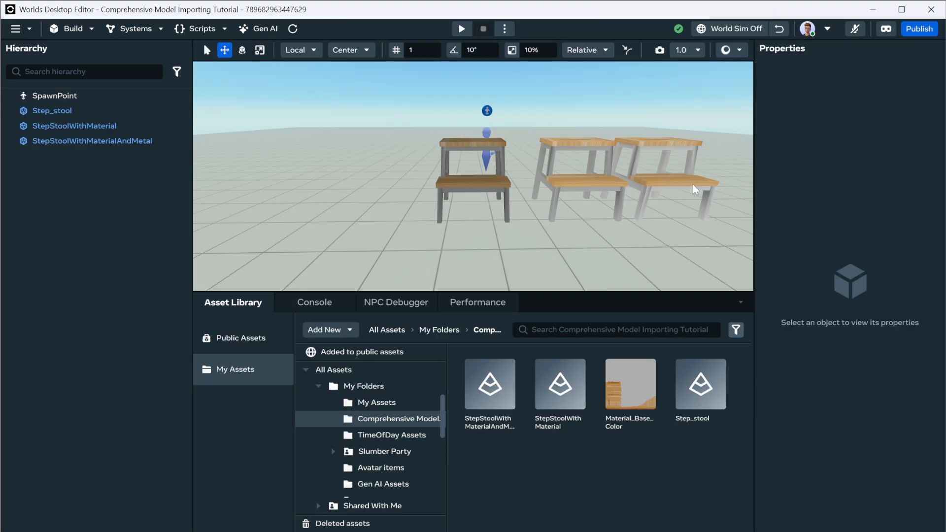
Step: Import StepStoolWithMaterialAndMetal.fbx again as a 3D model, this time without any texture file
{"action": "left_click", "coordinate": [325, 330]}
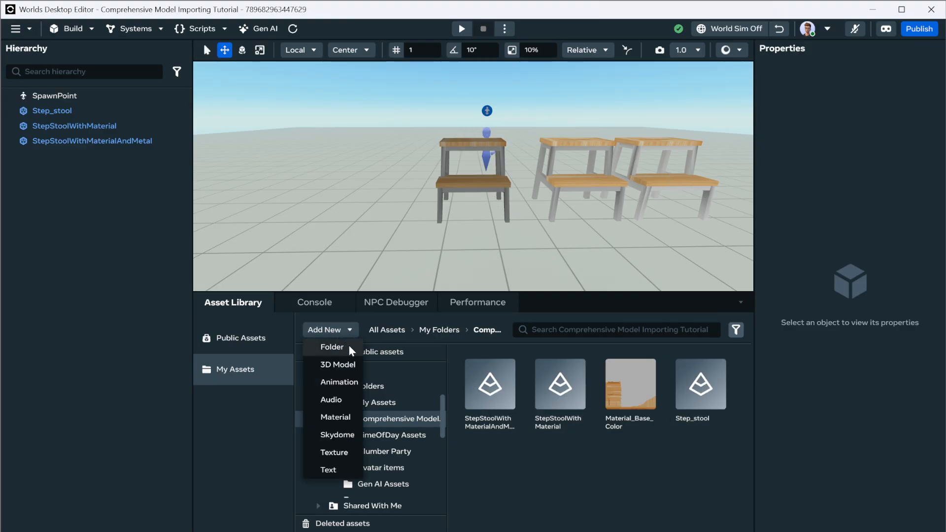
{"action": "left_click", "coordinate": [334, 365]}
{"action": "left_click", "coordinate": [333, 364]}
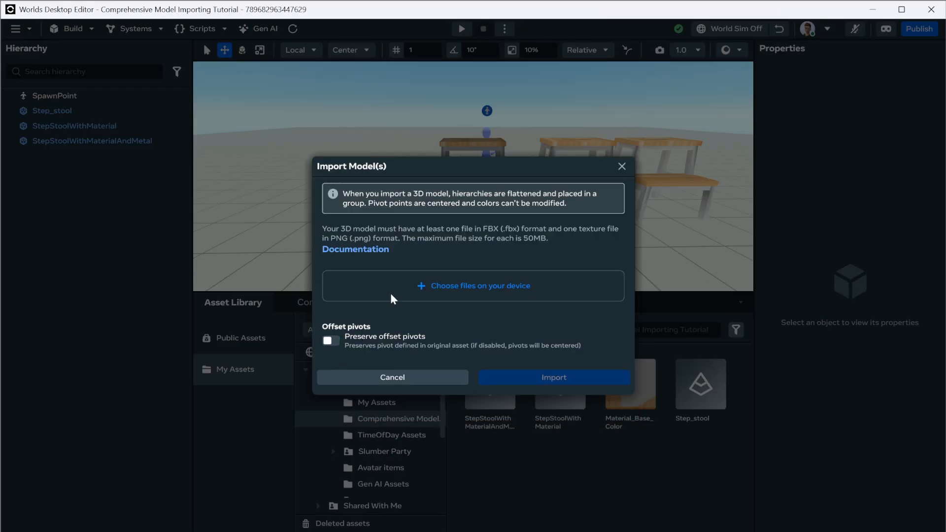
{"action": "left_click", "coordinate": [457, 286]}
{"action": "left_click", "coordinate": [177, 115]}
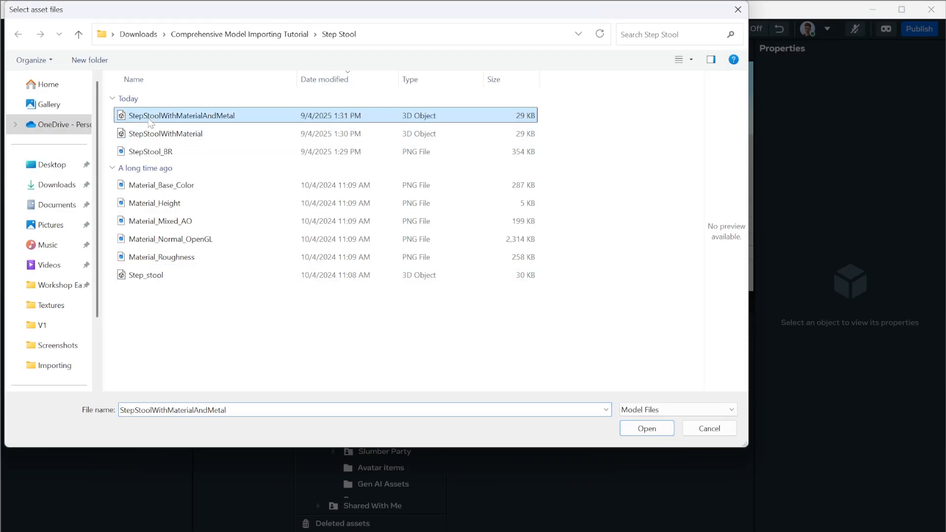
{"action": "left_click", "coordinate": [641, 429]}
{"action": "left_click", "coordinate": [558, 390]}
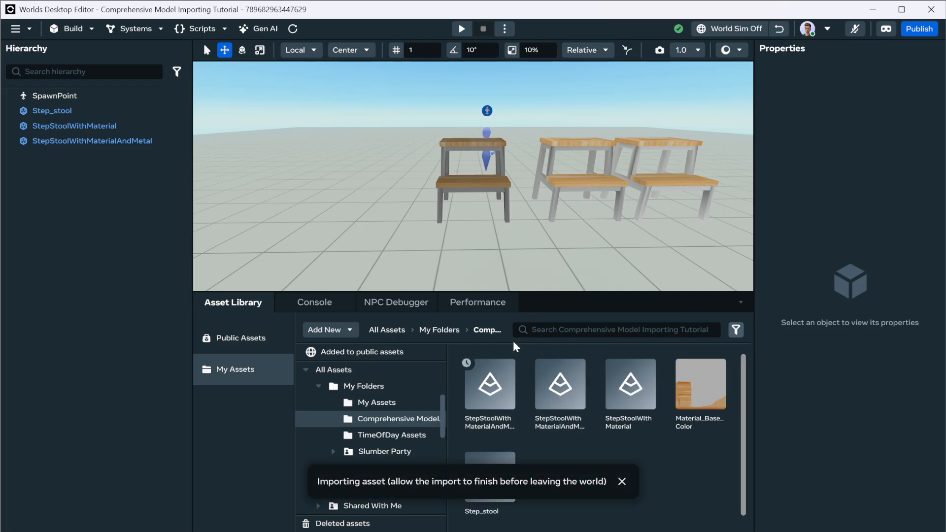
Step: Select Step_stool in the world and copy its position
{"action": "mouse_move", "coordinate": [661, 197]}
{"action": "right_mouse_down"}
{"action": "mouse_move", "coordinate": [680, 200]}
{"action": "mouse_move", "coordinate": [672, 207]}
{"action": "right_mouse_up"}
{"action": "key", "text": "d"}
{"action": "left_click", "coordinate": [541, 201]}
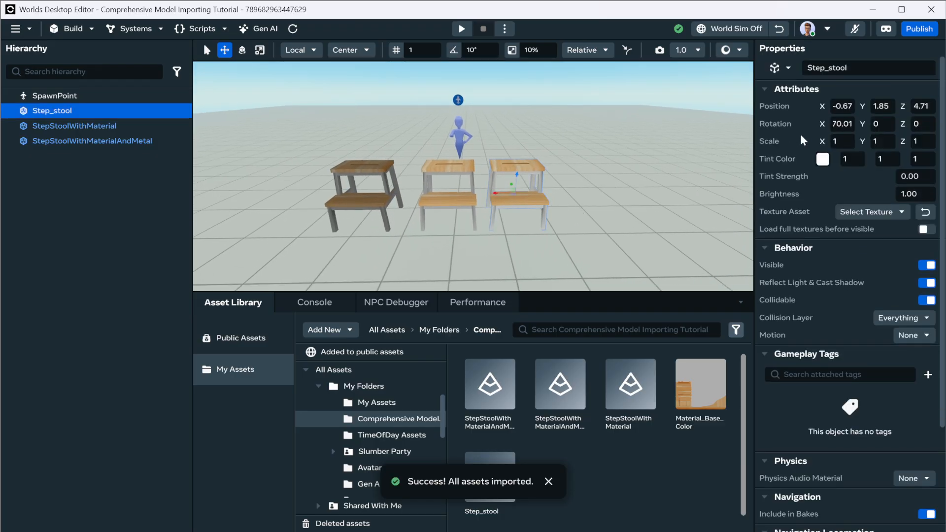
{"action": "right_click", "coordinate": [786, 106]}
{"action": "left_click", "coordinate": [809, 119]}
Step: Place the newly imported untextured stool at the copied Step_stool position and move it along the X axis to about -1.38
{"action": "right_click", "coordinate": [492, 370]}
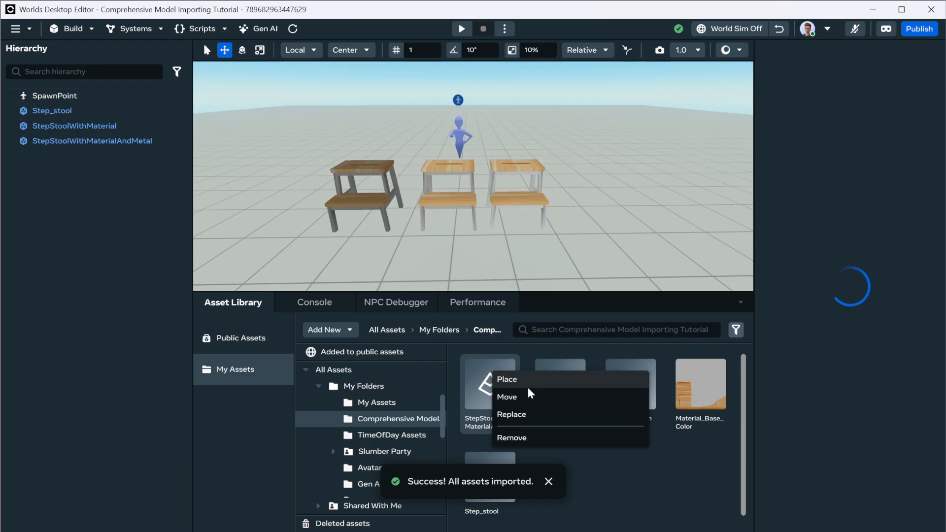
{"action": "left_click", "coordinate": [523, 381]}
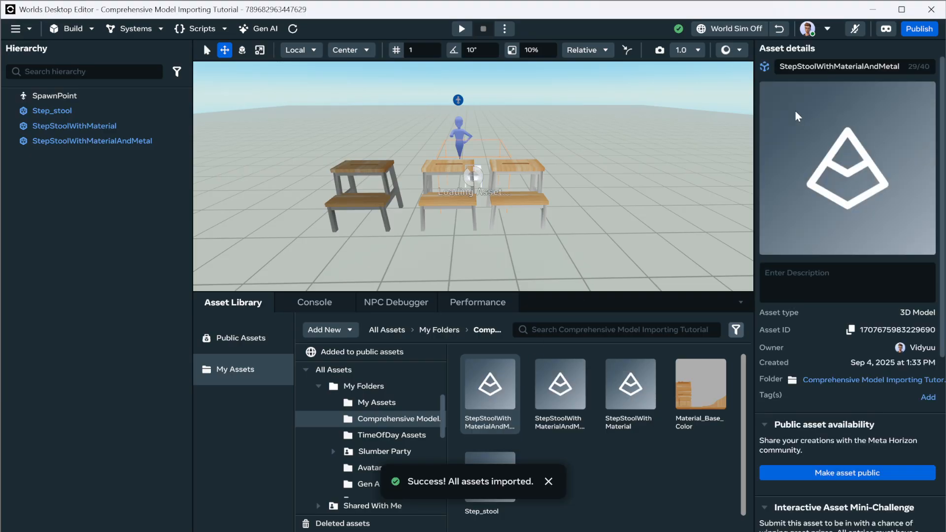
{"action": "right_click", "coordinate": [778, 114]}
{"action": "left_click", "coordinate": [794, 141]}
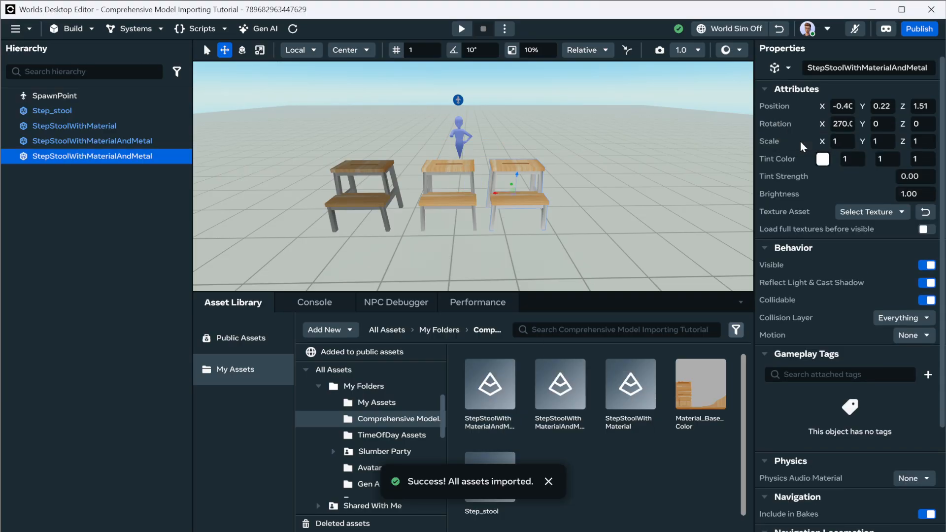
{"action": "left_click_drag", "start_coordinate": [535, 202], "coordinate": [592, 208]}
{"action": "key", "text": "f"}
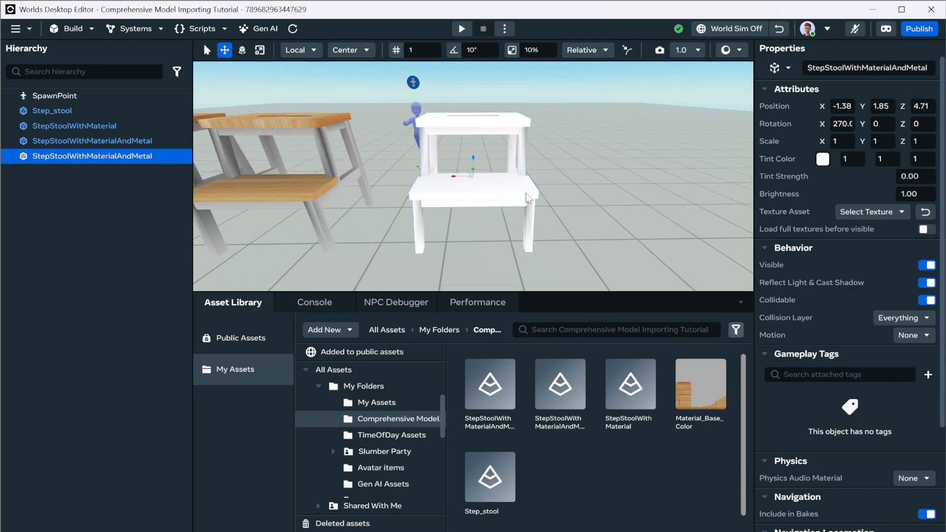
Step: Assign the Material_Base_Color texture asset to the white, untextured StepStoolWithMaterialAndMetal stool
{"action": "scroll", "coordinate": [493, 196], "scroll_direction": "up", "scroll_amount": 1}
{"action": "left_click_drag", "start_coordinate": [486, 179], "coordinate": [432, 179], "text": "alt"}
{"action": "left_click", "coordinate": [454, 191]}
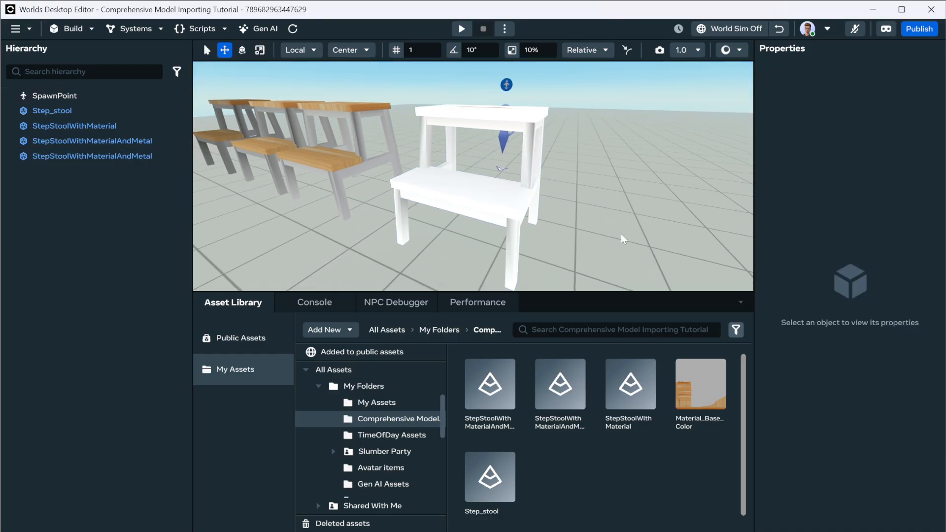
{"action": "left_click", "coordinate": [464, 211]}
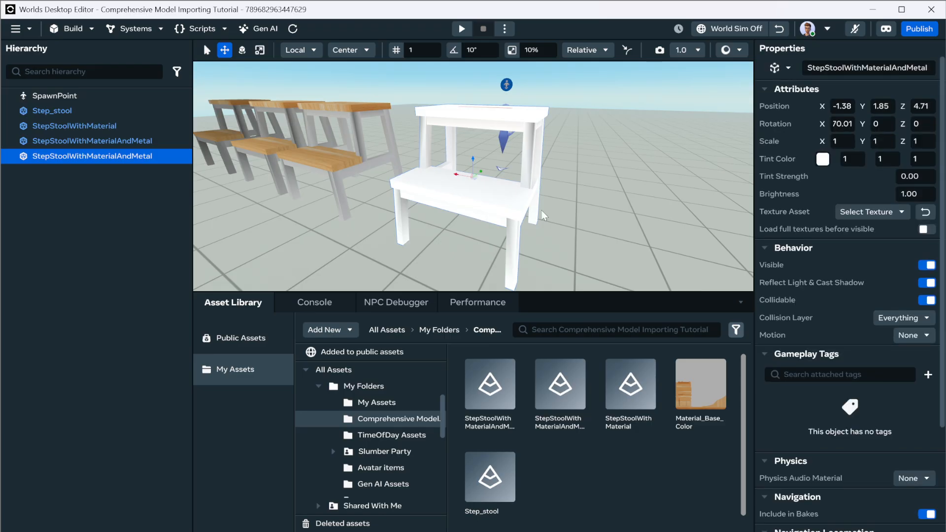
{"action": "left_click", "coordinate": [876, 212]}
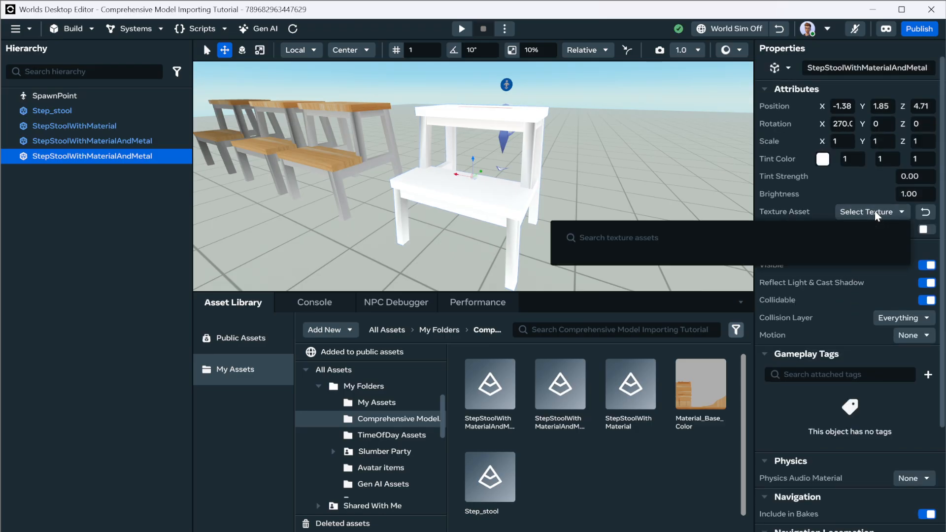
{"action": "left_click", "coordinate": [650, 275]}
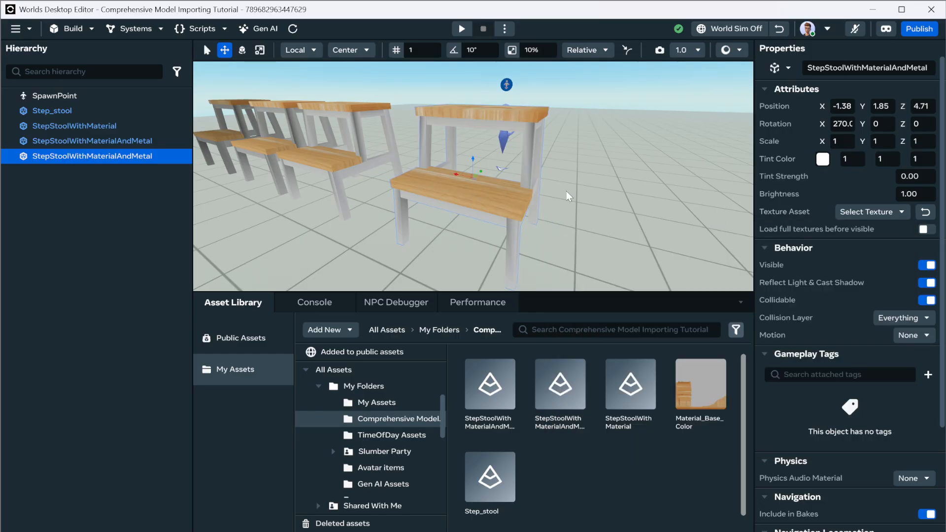
Step: Examine the four step stools from several angles, comparing the wood and leg shading of the two metal-material versions with the others
{"action": "left_click_drag", "start_coordinate": [573, 207], "coordinate": [472, 63], "text": "alt"}
{"action": "left_click_drag", "start_coordinate": [539, 74], "coordinate": [664, 140], "text": "alt"}
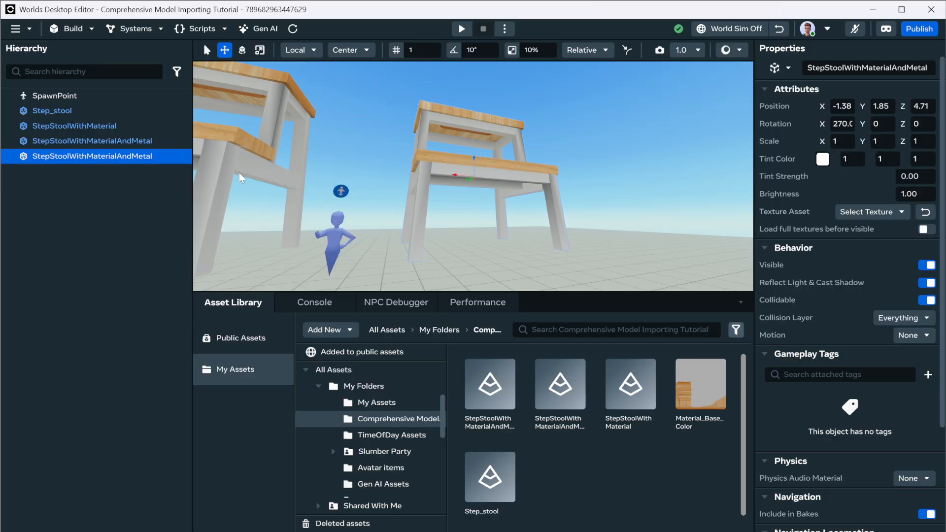
{"action": "left_click_drag", "start_coordinate": [241, 177], "coordinate": [329, 180], "text": "alt"}
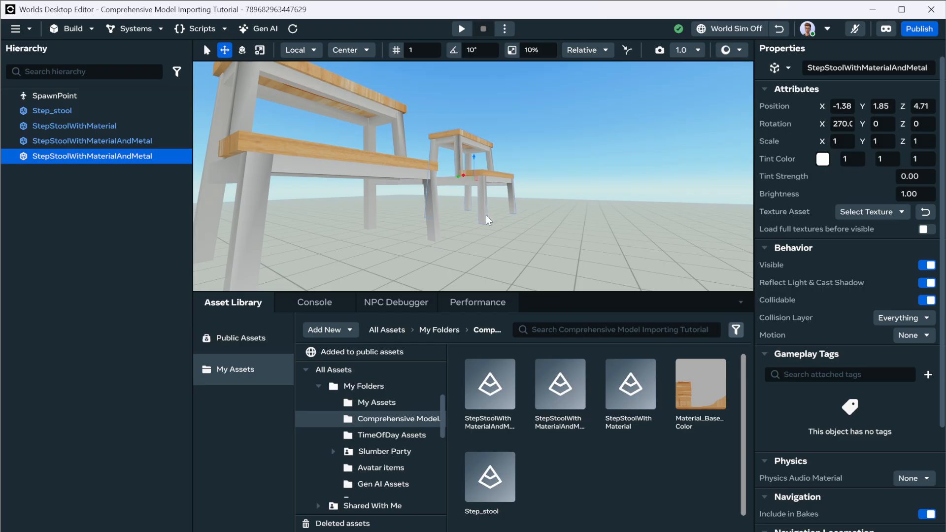
{"action": "left_click_drag", "start_coordinate": [487, 216], "coordinate": [466, 231], "text": "alt"}
{"action": "left_click", "coordinate": [350, 197]}
{"action": "key", "text": "f"}
{"action": "left_click", "coordinate": [503, 186]}
{"action": "scroll", "coordinate": [508, 194], "scroll_direction": "down", "scroll_amount": 5}
{"action": "scroll", "coordinate": [466, 232], "scroll_direction": "down", "scroll_amount": 3}
{"action": "scroll", "coordinate": [464, 231], "scroll_direction": "up", "scroll_amount": 5}
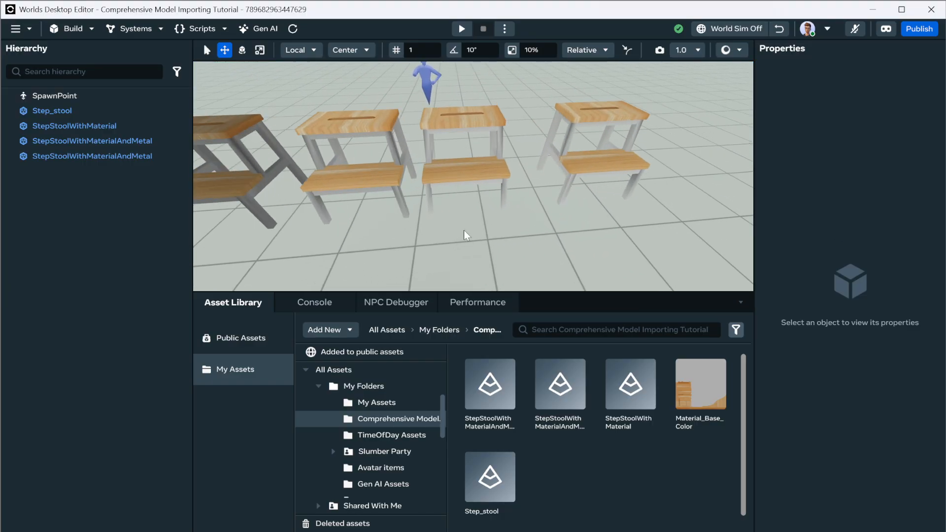
{"action": "scroll", "coordinate": [464, 232], "scroll_direction": "down", "scroll_amount": 3}
{"action": "left_click", "coordinate": [335, 189]}
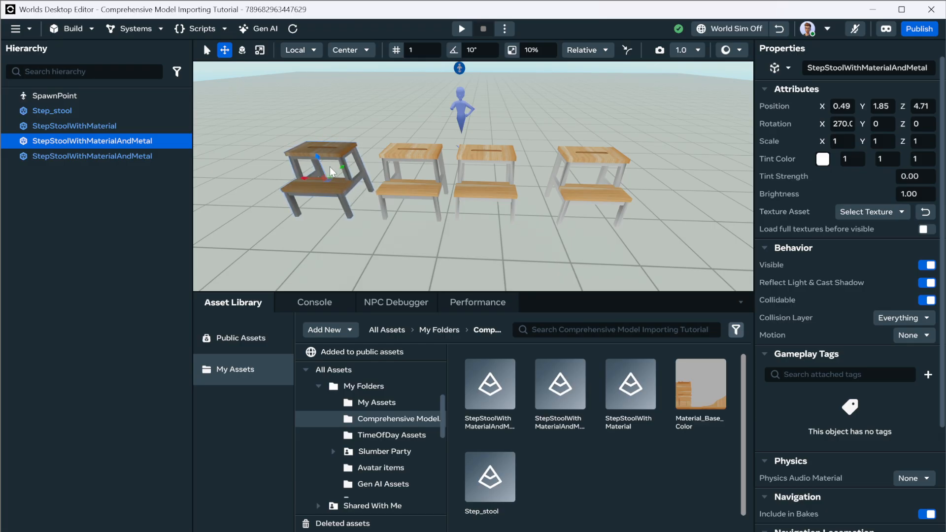
Step: Examine the leftmost StepStoolWithMaterialAndMetal stool and the neighbouring StepStoolWithMaterial stool up close to compare their surfaces
{"action": "key", "text": "f"}
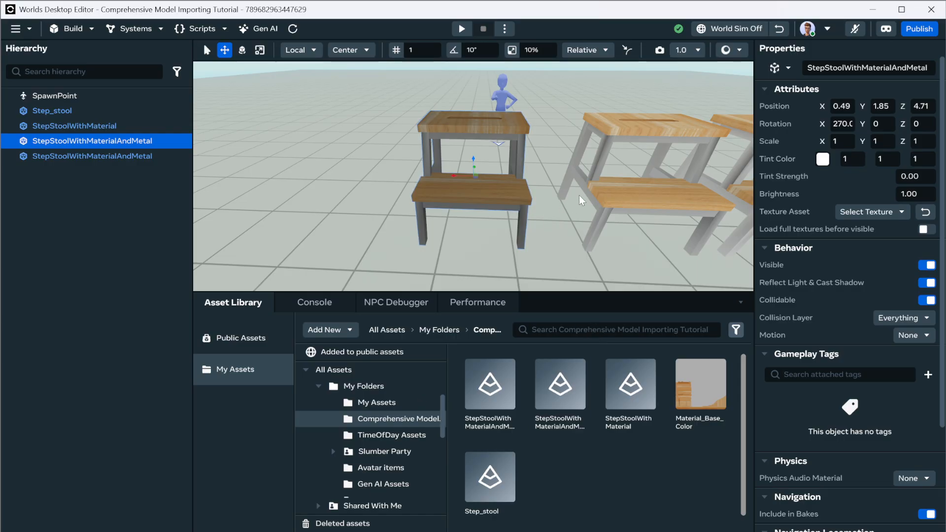
{"action": "left_click", "coordinate": [621, 198]}
{"action": "key", "text": "f"}
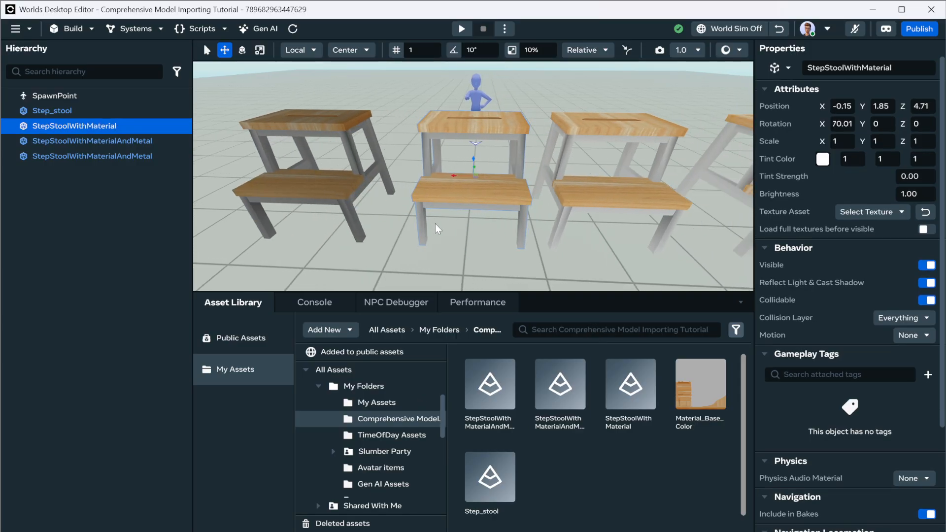
{"action": "scroll", "coordinate": [420, 208], "scroll_direction": "up", "scroll_amount": 2}
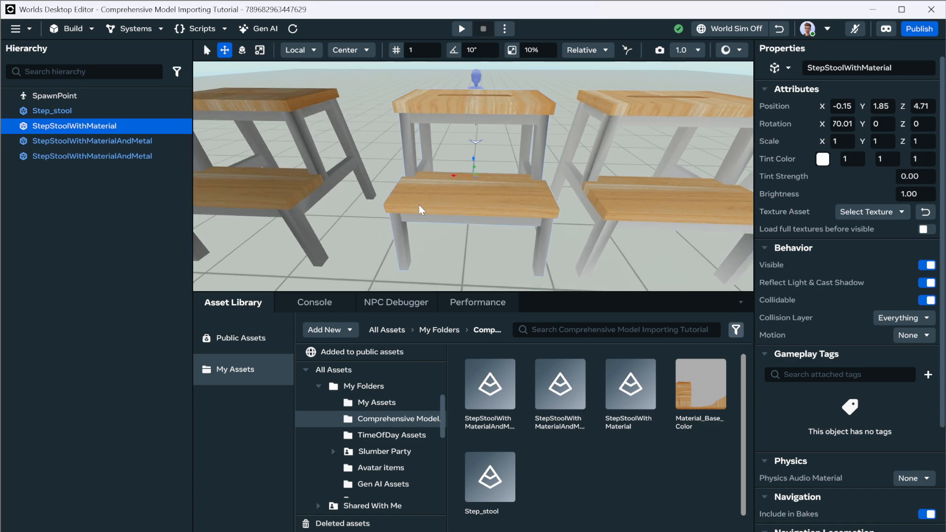
{"action": "scroll", "coordinate": [428, 208], "scroll_direction": "down", "scroll_amount": 2}
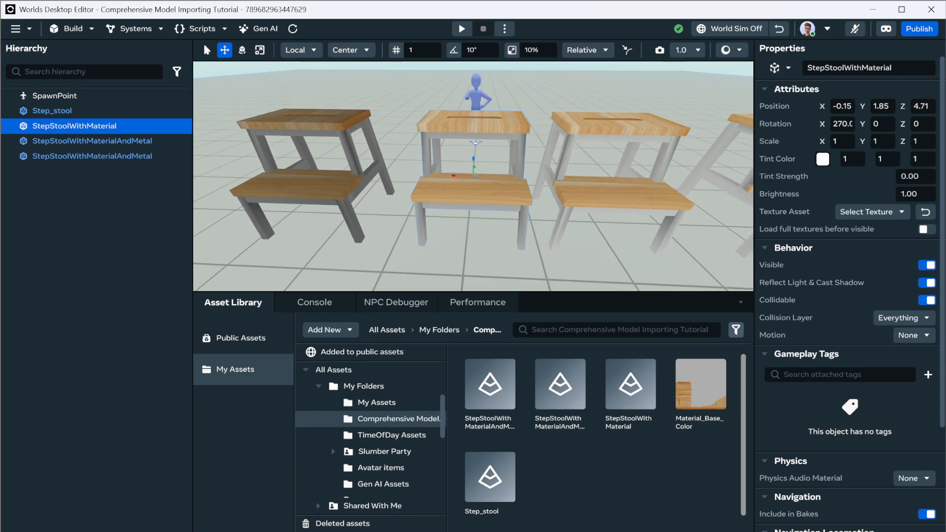
Step: Switch to the Step Stool folder in File Explorer and rename the StepStool_BR texture as StepStool_BR Alpha Erased
{"action": "key", "text": "alt+Tab"}
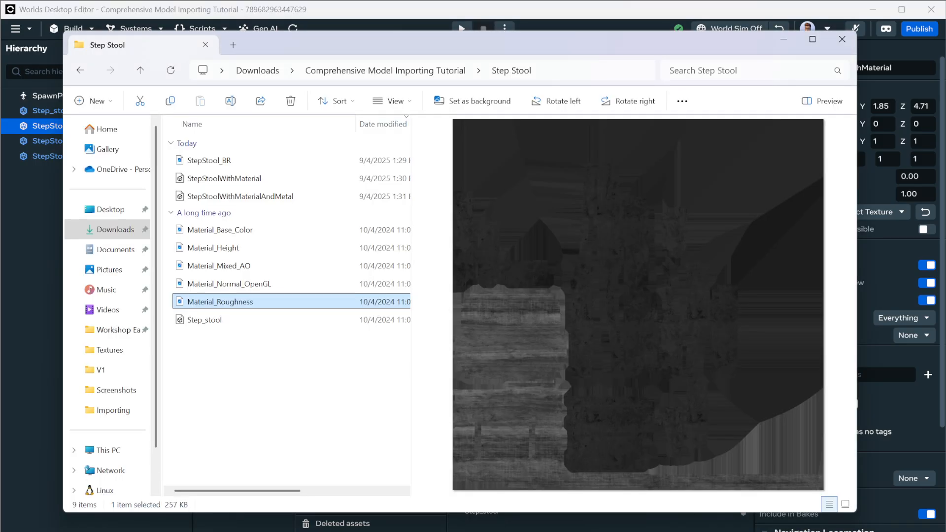
{"action": "left_click", "coordinate": [225, 162]}
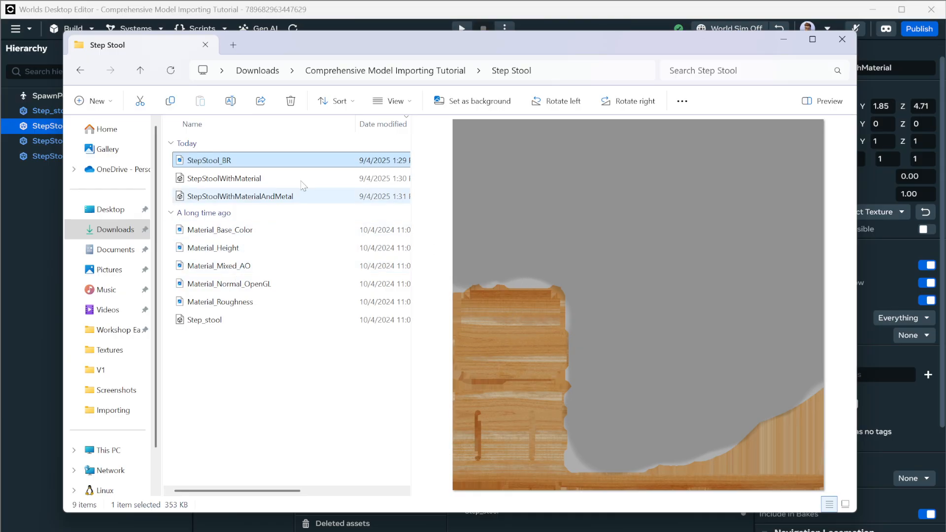
{"action": "left_click", "coordinate": [228, 166]}
{"action": "key", "text": "End"}
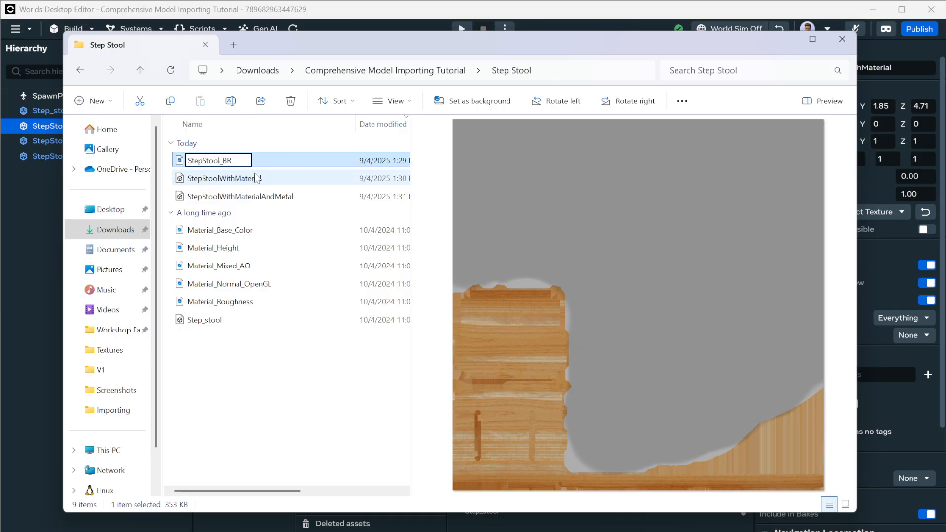
{"action": "type", "text": "Alpha Erased"}
{"action": "key", "text": "Return"}
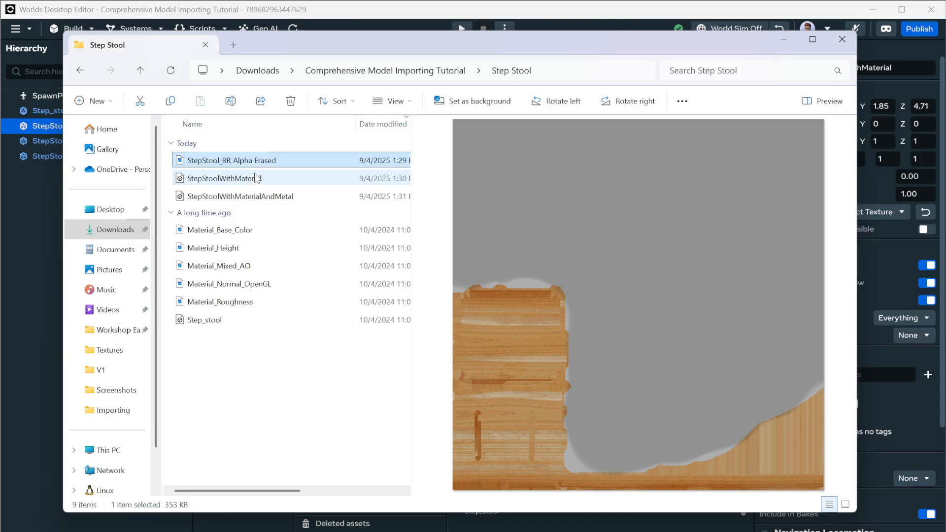
Step: Duplicate the Material_Base_Color texture in the same folder and name the copy StepStool_BR
{"action": "left_click", "coordinate": [240, 229]}
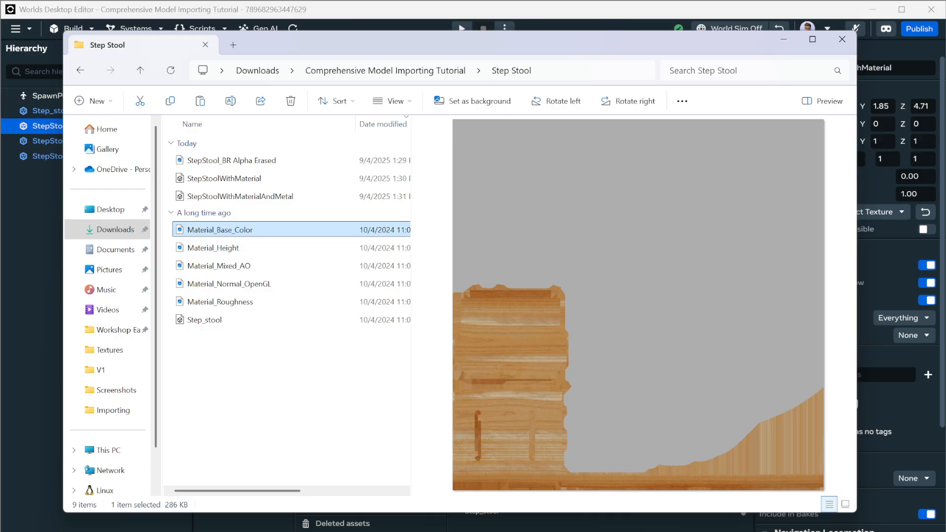
{"action": "key", "text": "ctrl+v"}
{"action": "key", "text": "F2"}
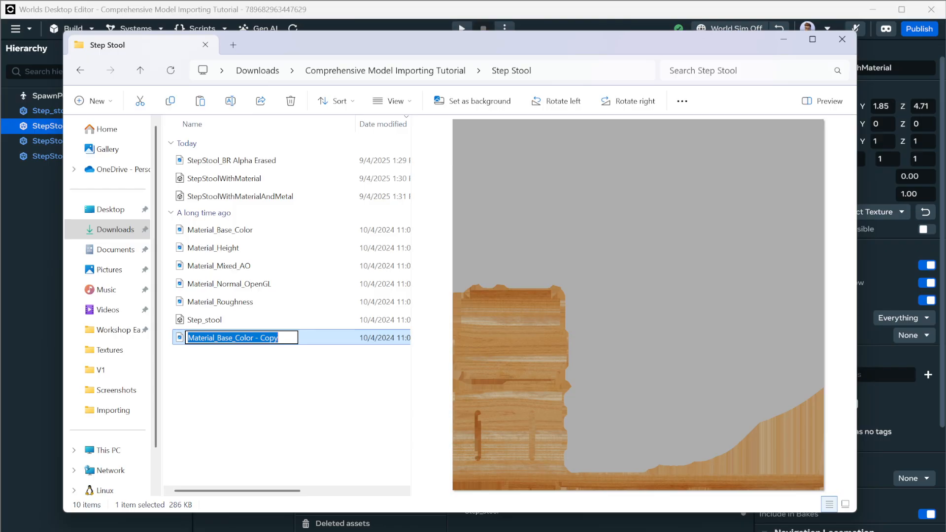
{"action": "type", "text": "StepStool_BR"}
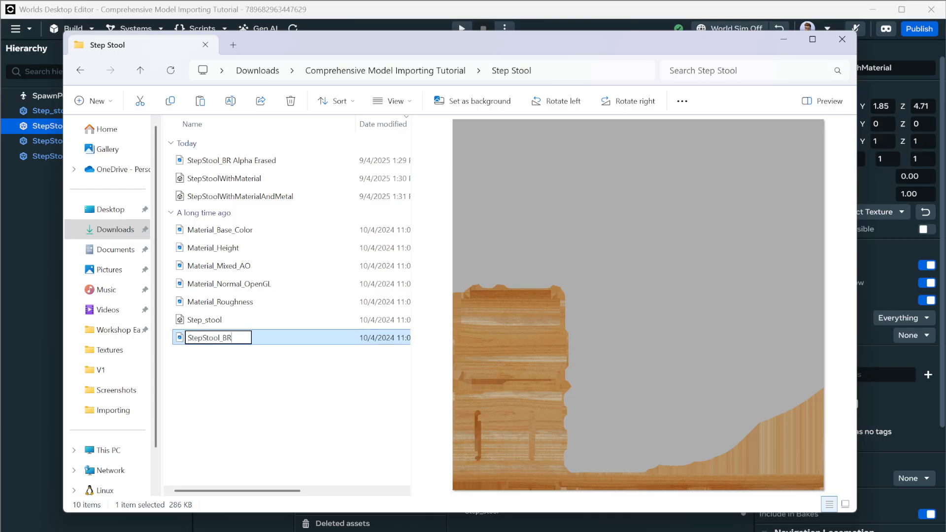
{"action": "key", "text": "Return"}
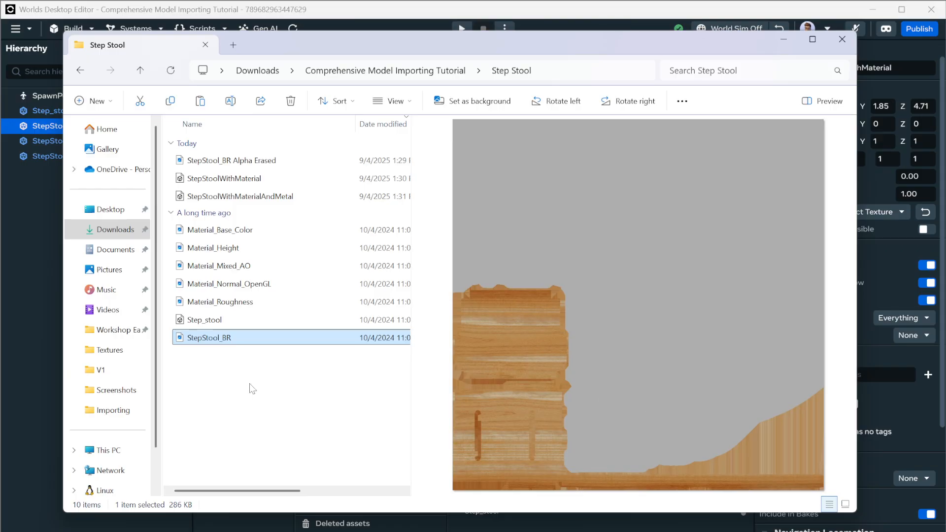
{"action": "left_click", "coordinate": [212, 354]}
{"action": "left_click", "coordinate": [211, 343]}
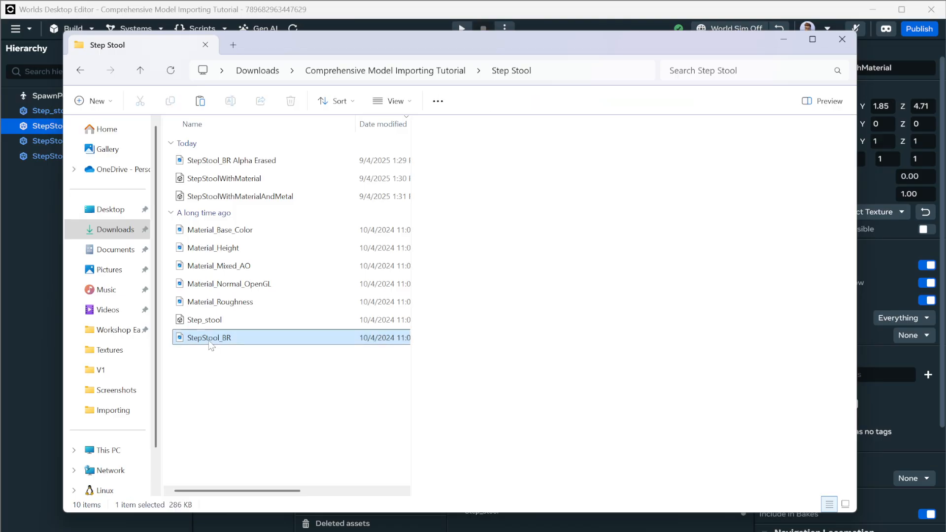
{"action": "key", "text": "Delete"}
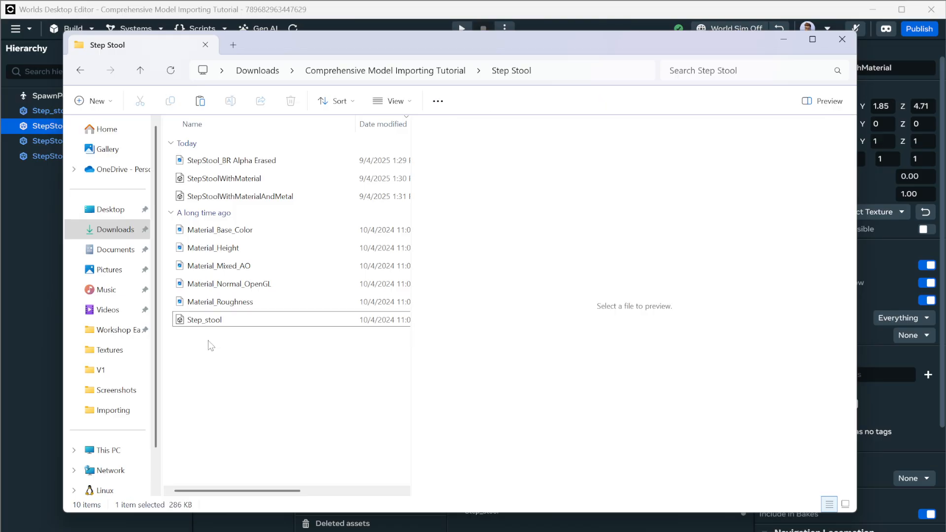
{"action": "key", "text": "ctrl+z"}
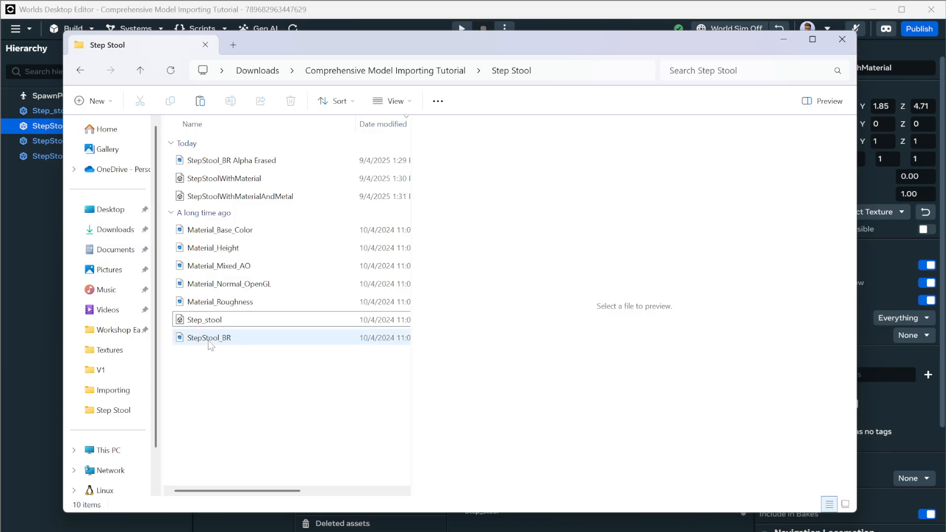
Step: Duplicate the StepStool_BR texture in the same folder and name the copy StepStool_MEO
{"action": "left_click", "coordinate": [228, 343]}
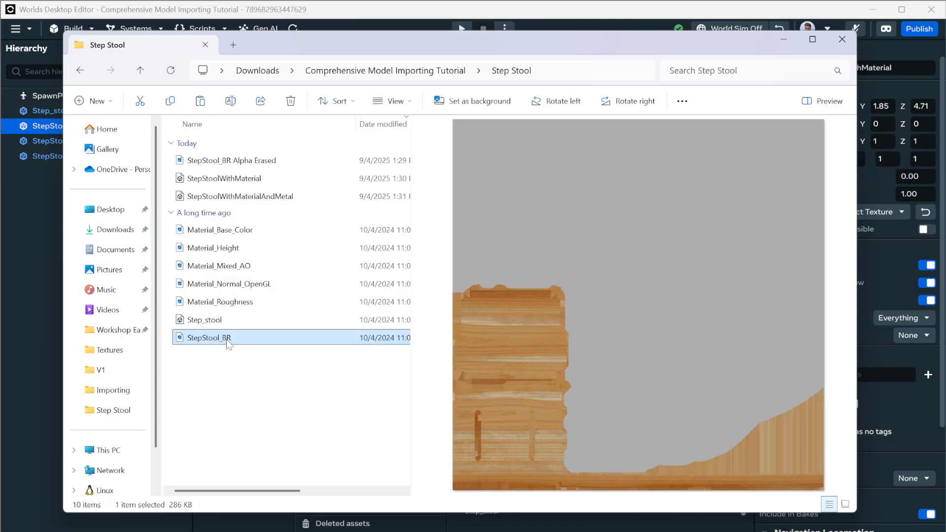
{"action": "key", "text": "ctrl+v"}
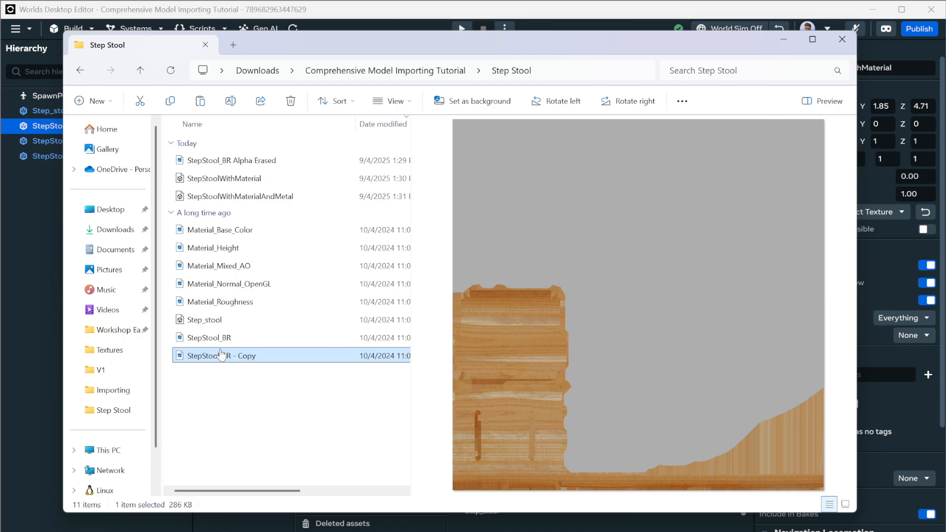
{"action": "right_click", "coordinate": [221, 357]}
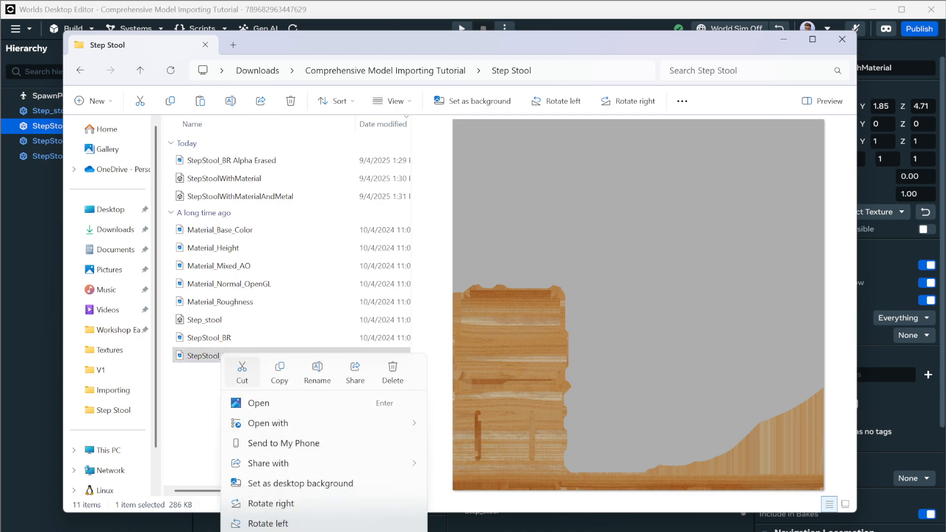
{"action": "left_click", "coordinate": [317, 373]}
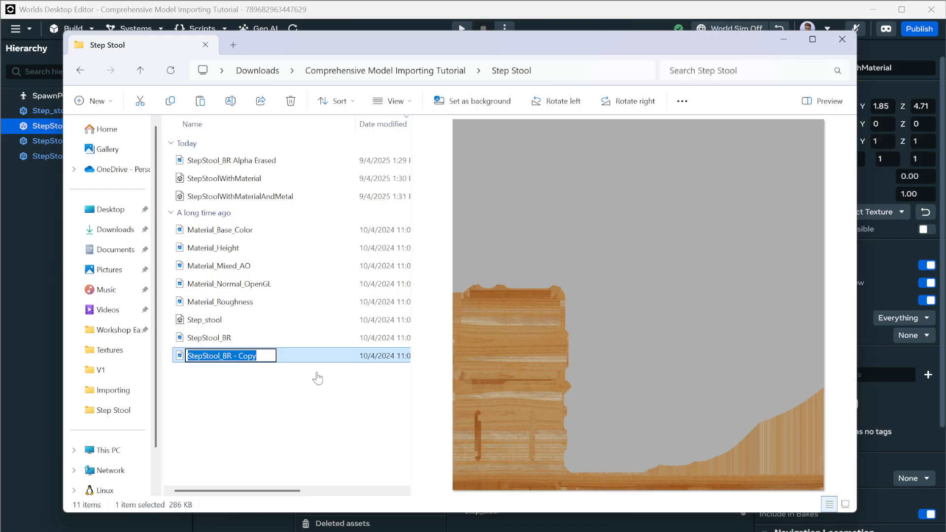
{"action": "key", "text": "End"}
{"action": "key", "text": "BackSpace"}
{"action": "key", "text": "BackSpace"}
{"action": "key", "text": "BackSpace"}
{"action": "key", "text": "BackSpace"}
{"action": "key", "text": "BackSpace"}
{"action": "key", "text": "BackSpace"}
{"action": "key", "text": "BackSpace"}
{"action": "key", "text": "BackSpace"}
{"action": "key", "text": "BackSpace"}
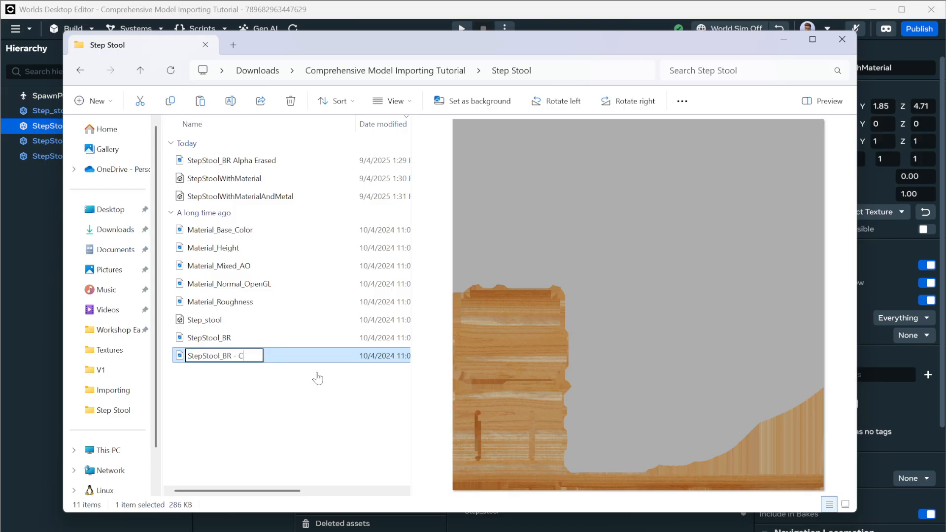
{"action": "type", "text": "MEO"}
{"action": "key", "text": "Return"}
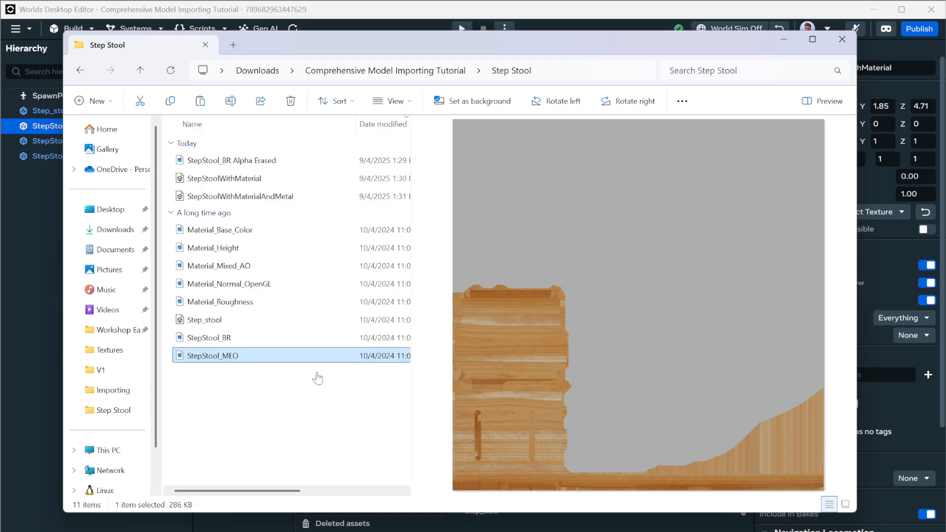
Step: Open the StepStool_MEO texture in Paint and display its layers
{"action": "right_click", "coordinate": [232, 359]}
{"action": "mouse_move", "coordinate": [325, 427]}
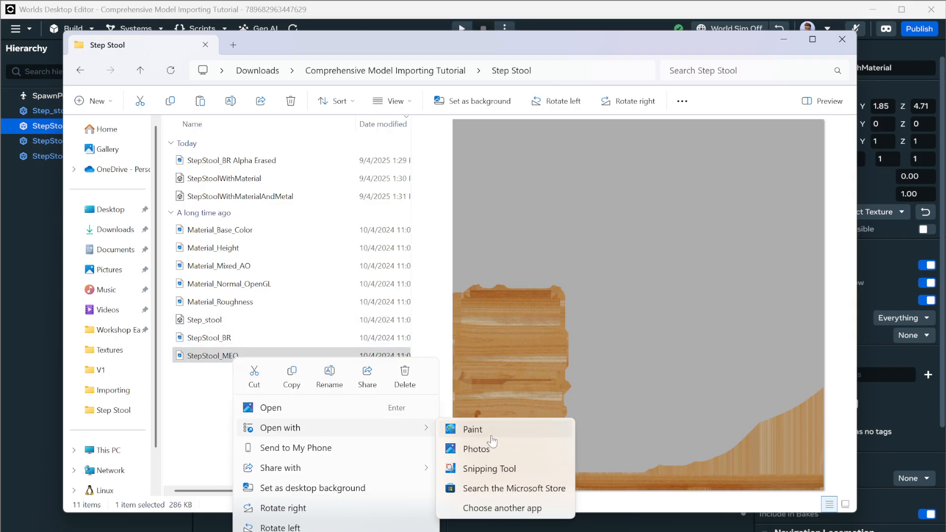
{"action": "left_click", "coordinate": [487, 432]}
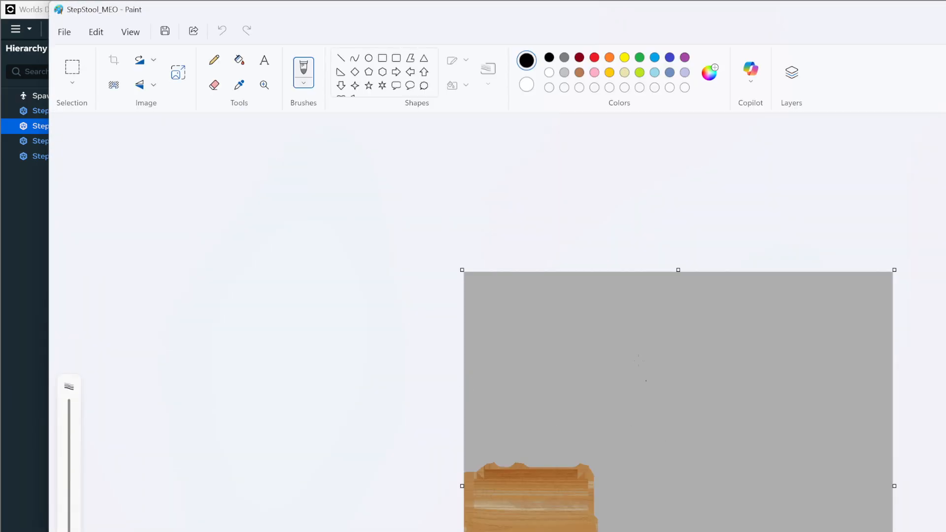
{"action": "left_click", "coordinate": [792, 72]}
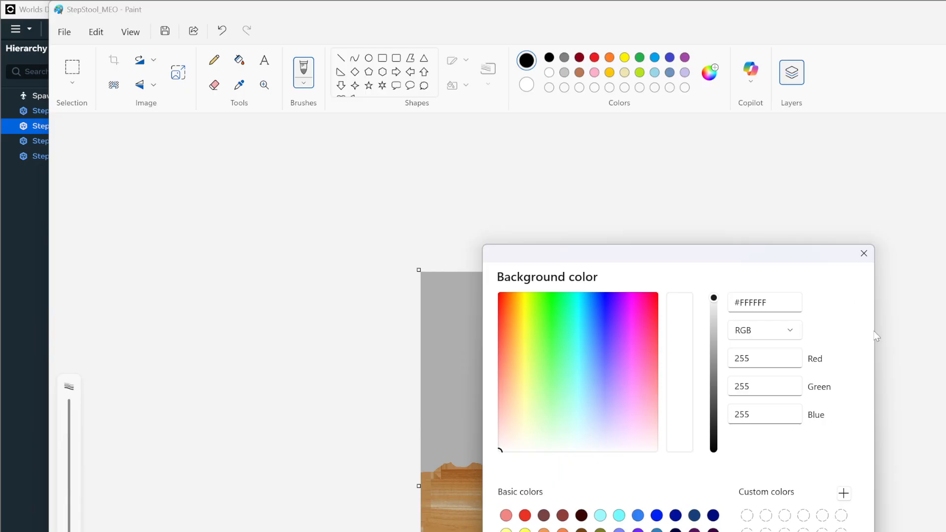
{"action": "left_click", "coordinate": [864, 253]}
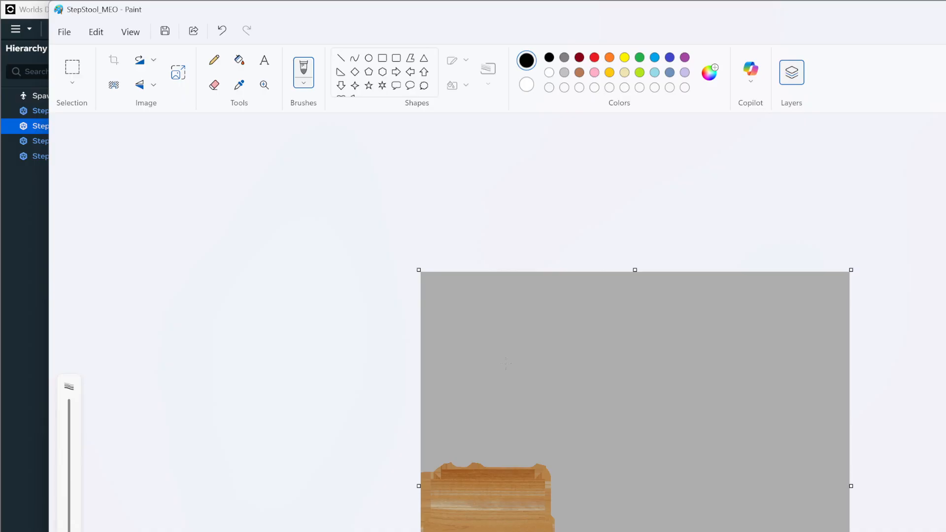
{"action": "mouse_move", "coordinate": [501, 366]}
{"action": "left_mouse_down"}
{"action": "mouse_move", "coordinate": [602, 415]}
{"action": "mouse_move", "coordinate": [699, 491]}
{"action": "left_mouse_up"}
{"action": "key", "text": "ctrl+z"}
Step: Fill the grey area of the StepStool_MEO texture with magenta, using red 255, green 0 and blue 255
{"action": "left_click", "coordinate": [239, 60]}
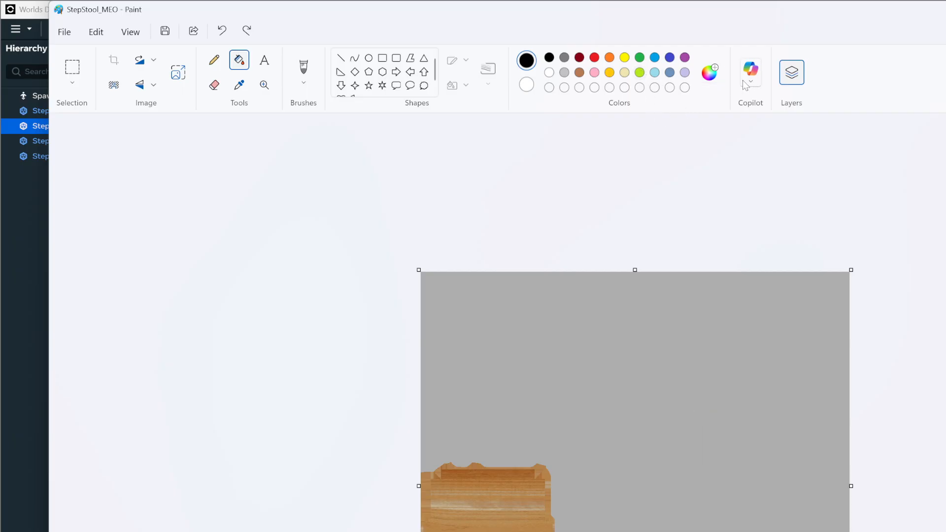
{"action": "left_click", "coordinate": [709, 73]}
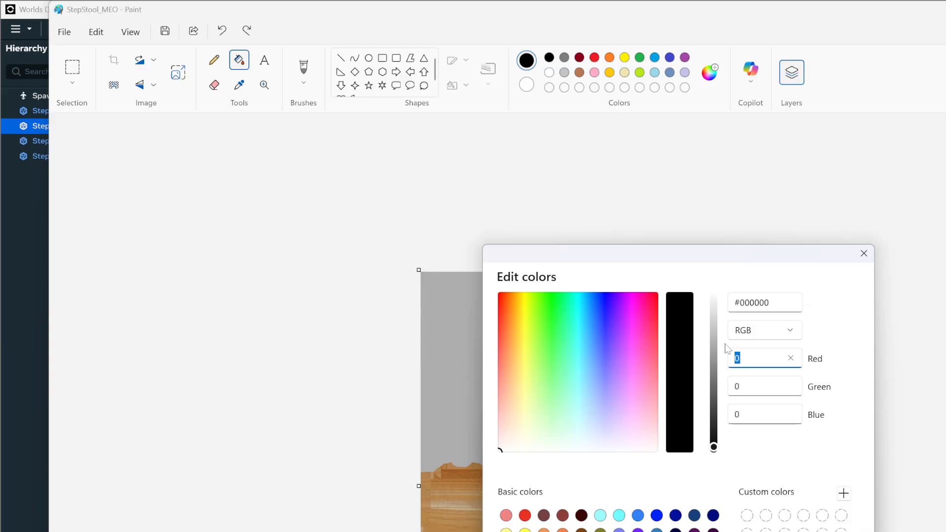
{"action": "type", "text": "255"}
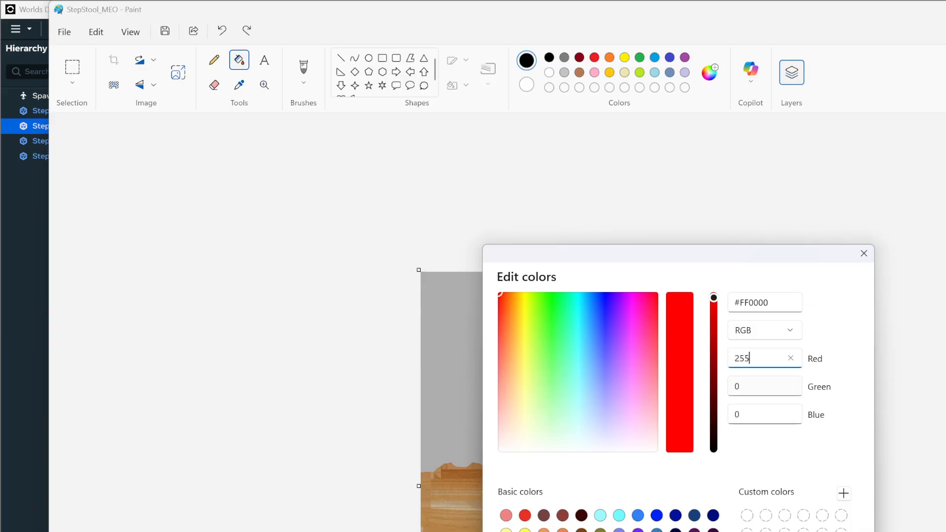
{"action": "key", "text": "Tab"}
{"action": "key", "text": "Tab"}
{"action": "key", "text": "shift+Tab"}
{"action": "key", "text": "Tab"}
{"action": "type", "text": "255"}
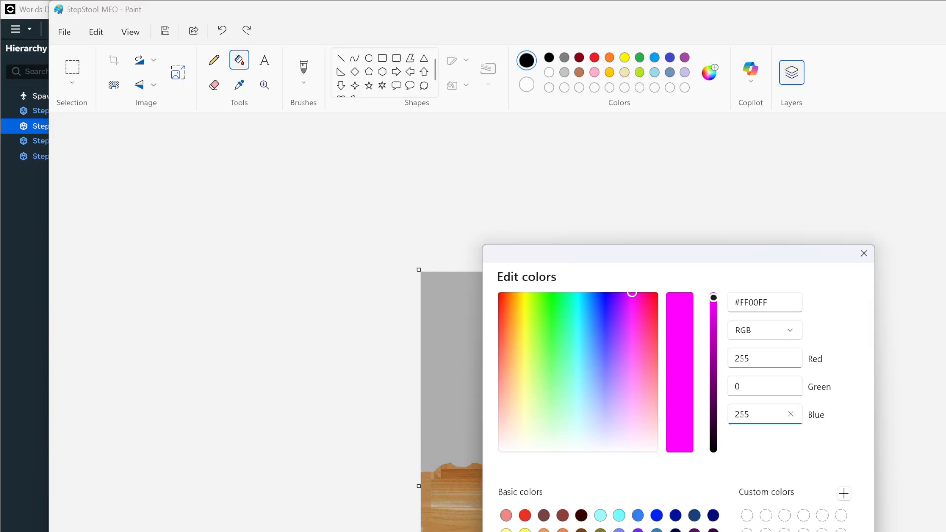
{"action": "key", "text": "Return"}
{"action": "left_click", "coordinate": [650, 333]}
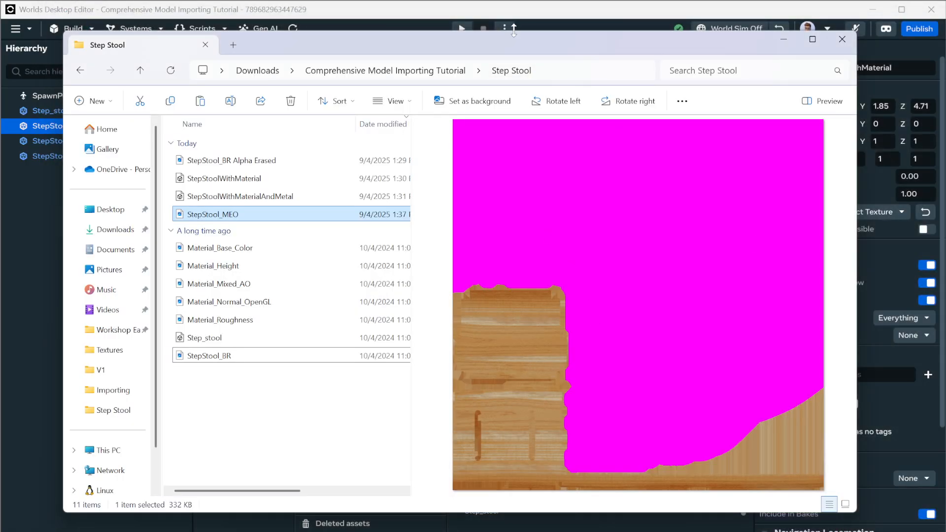
Step: Switch to the Worlds Desktop Editor and import the StepStoolWithMaterial model together with the StepStool_BR and StepStool_MEO textures
{"action": "left_click", "coordinate": [511, 11]}
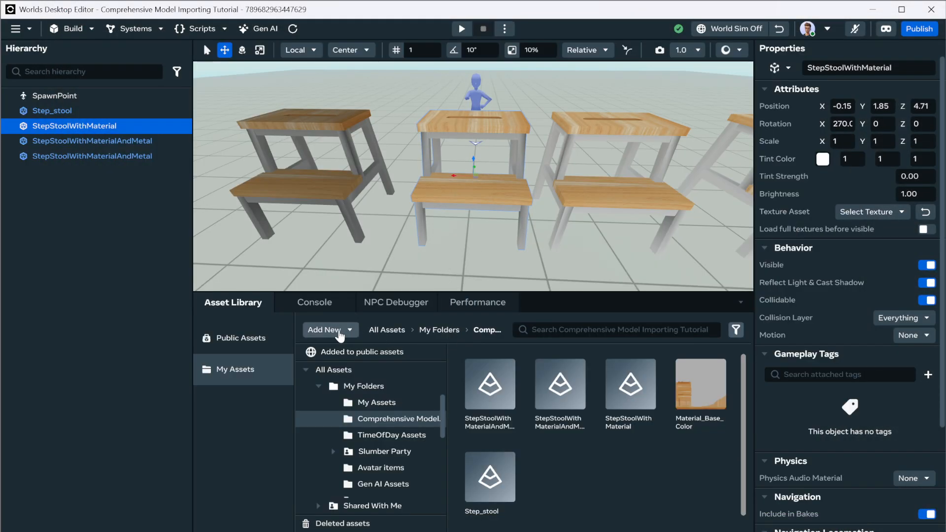
{"action": "left_click", "coordinate": [329, 329]}
{"action": "left_click", "coordinate": [338, 365]}
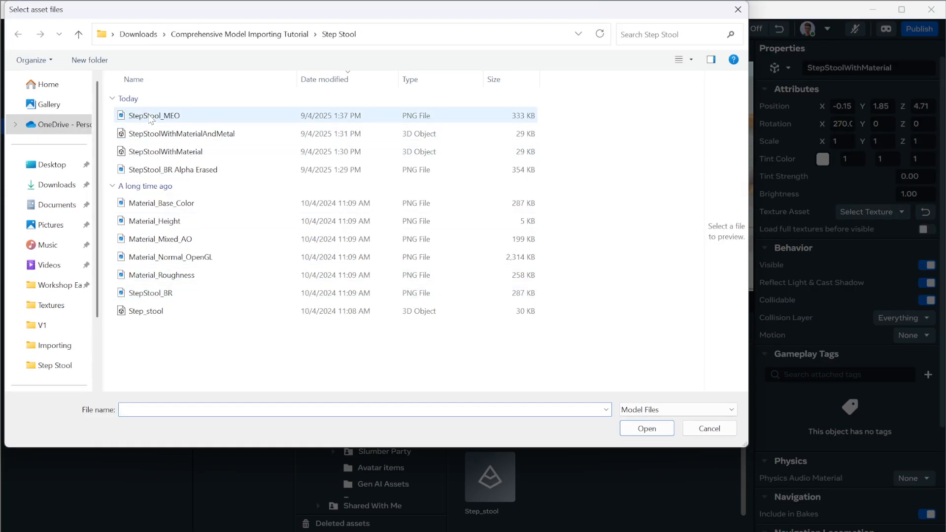
{"action": "left_click", "coordinate": [147, 116]}
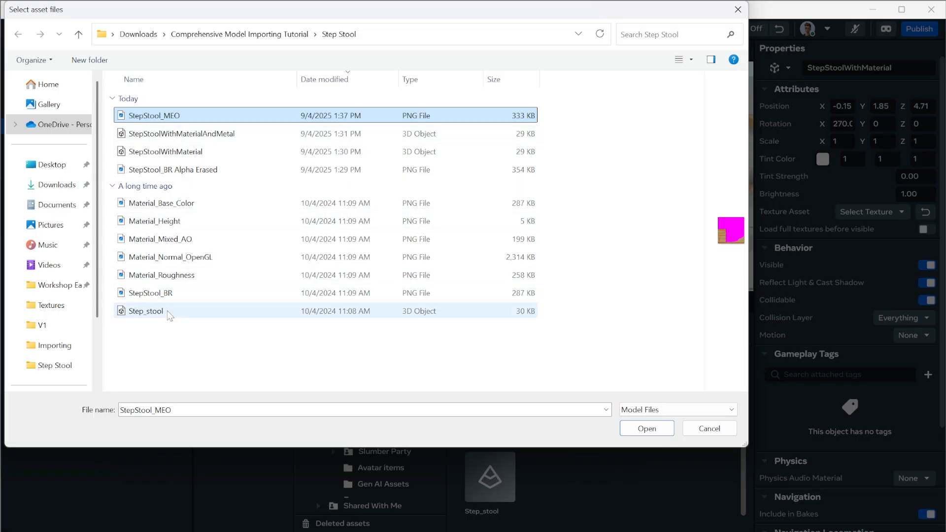
{"action": "left_click", "coordinate": [150, 294], "text": "ctrl"}
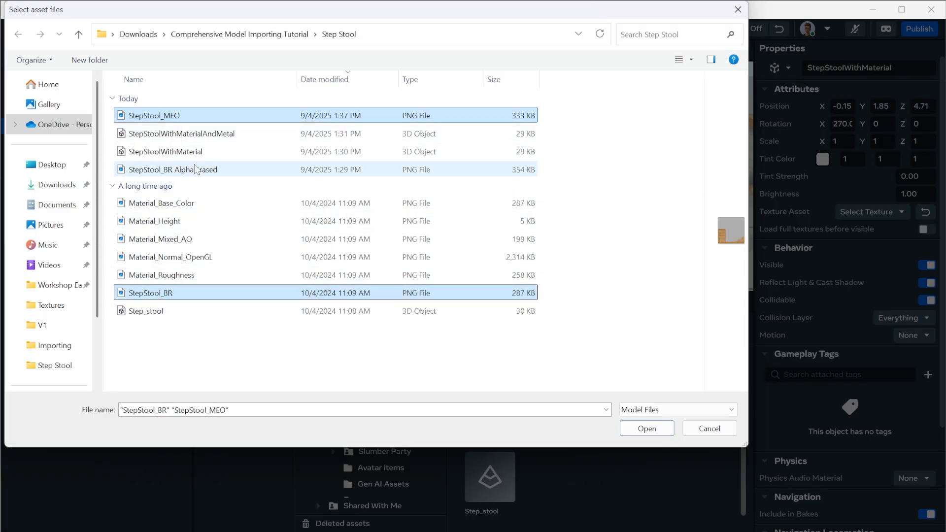
{"action": "left_click", "coordinate": [211, 152], "text": "ctrl"}
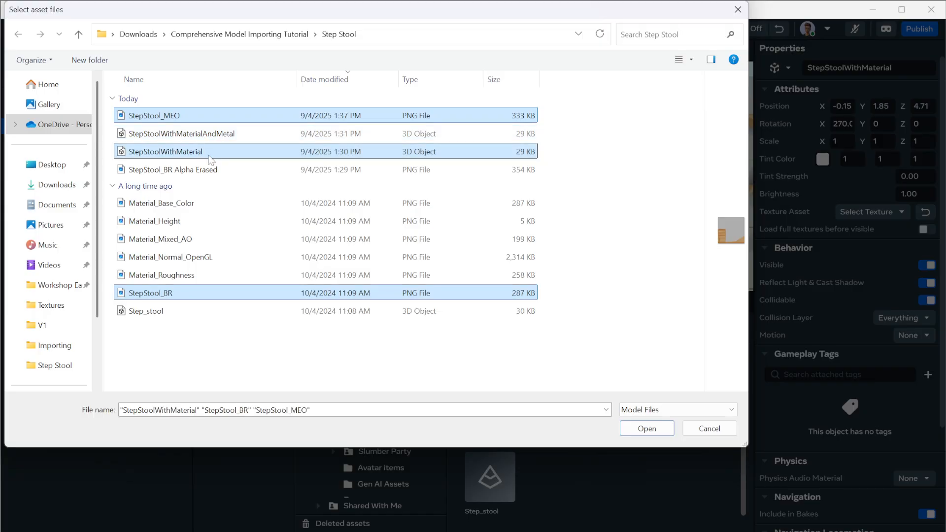
{"action": "left_click", "coordinate": [647, 428]}
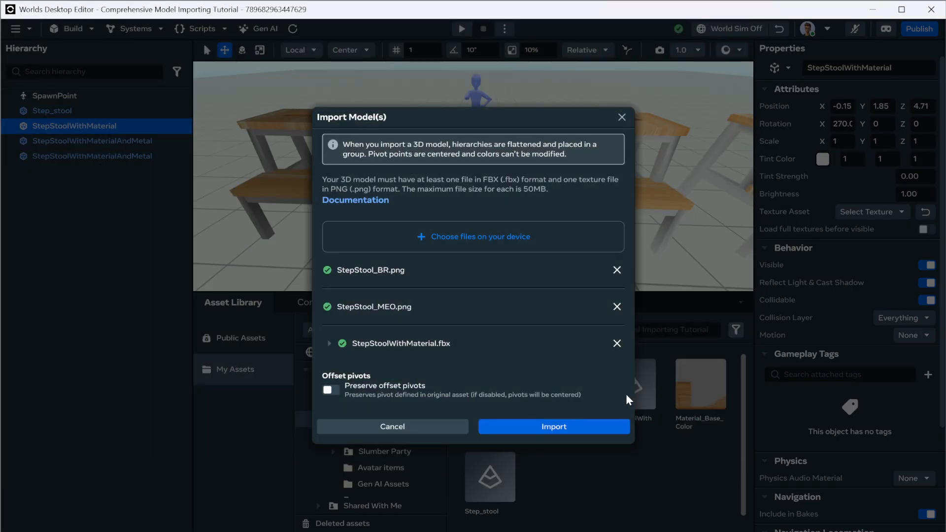
{"action": "left_click", "coordinate": [573, 428]}
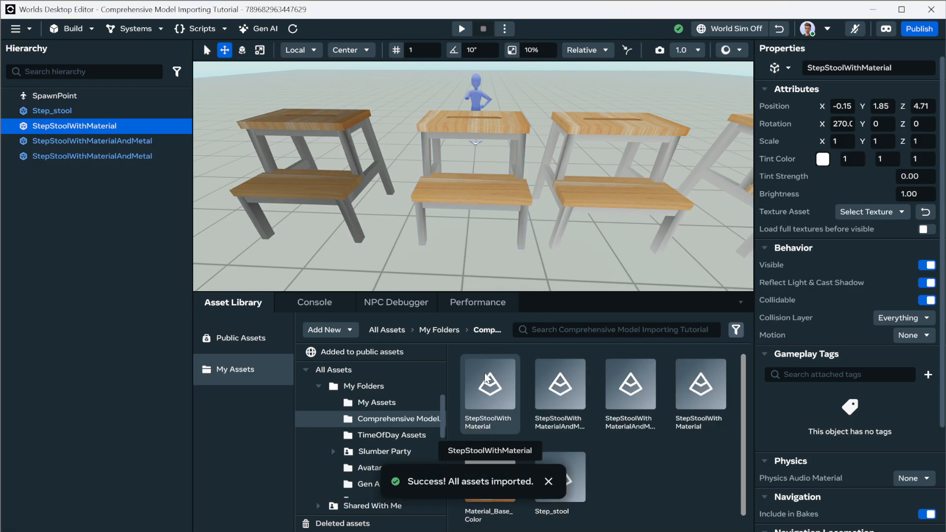
Step: Place the newly imported StepStoolWithMaterial in the world and give it the same position as the gray-legged StepStoolWithMaterialAndMetal stool
{"action": "right_click", "coordinate": [491, 405]}
{"action": "left_click", "coordinate": [498, 382]}
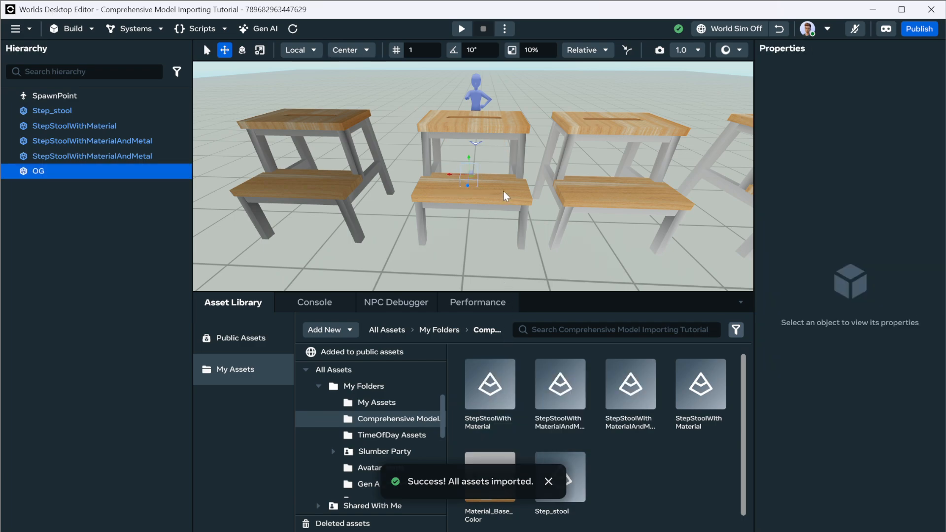
{"action": "right_click", "coordinate": [776, 106]}
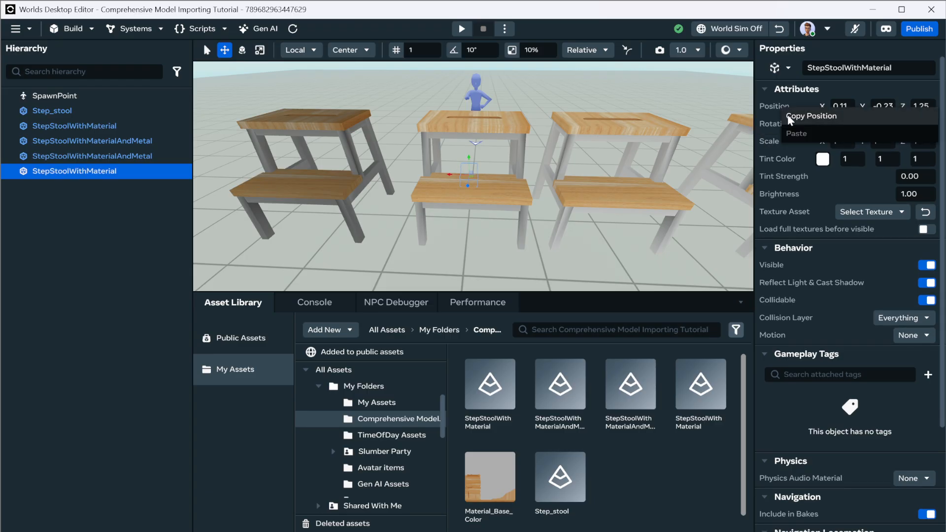
{"action": "left_click", "coordinate": [306, 198]}
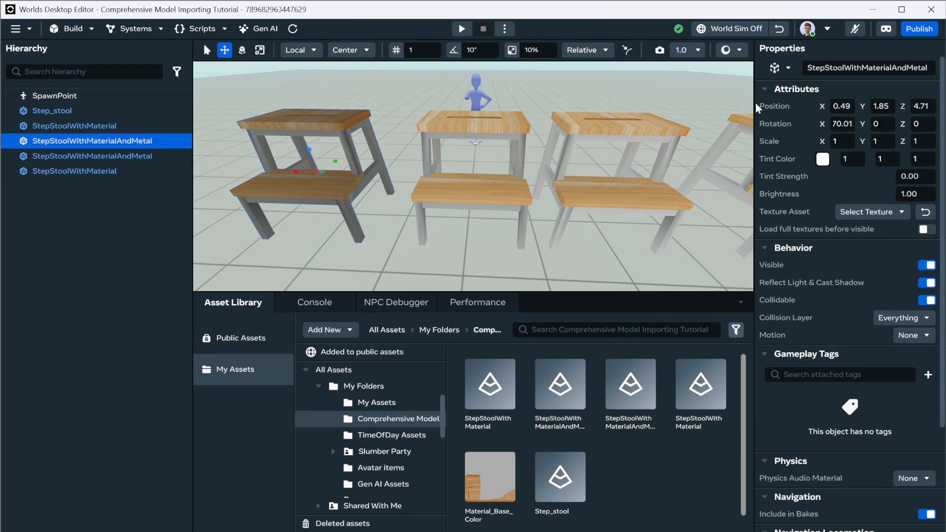
{"action": "right_click", "coordinate": [784, 106]}
{"action": "left_click", "coordinate": [789, 116]}
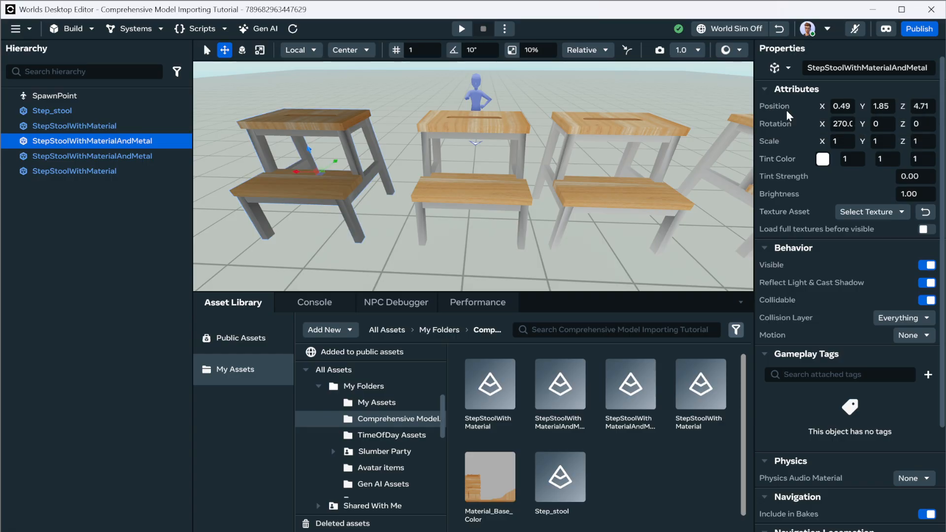
{"action": "left_click", "coordinate": [163, 171]}
{"action": "right_click", "coordinate": [776, 103]}
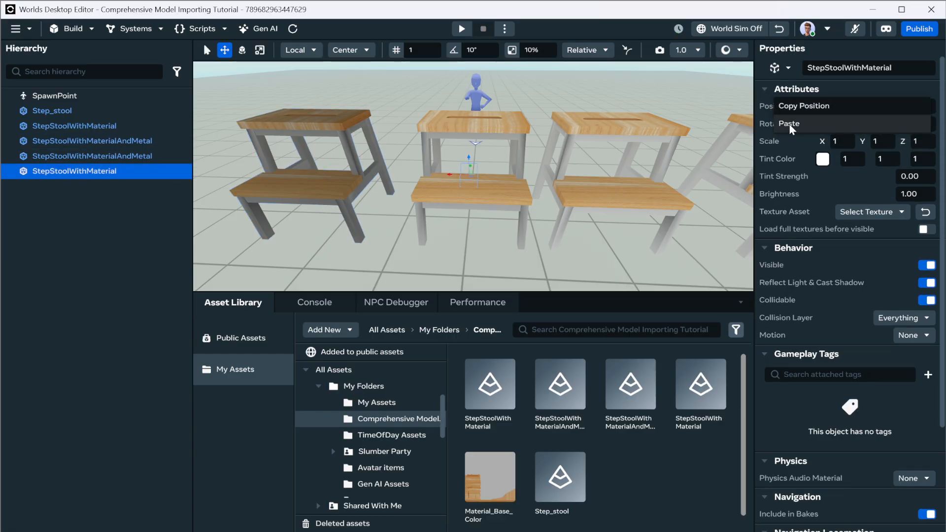
{"action": "left_click", "coordinate": [789, 122]}
Step: Move the newly placed StepStoolWithMaterial along X to 1.05 so it stands beside the gray-legged stool
{"action": "key", "text": "f"}
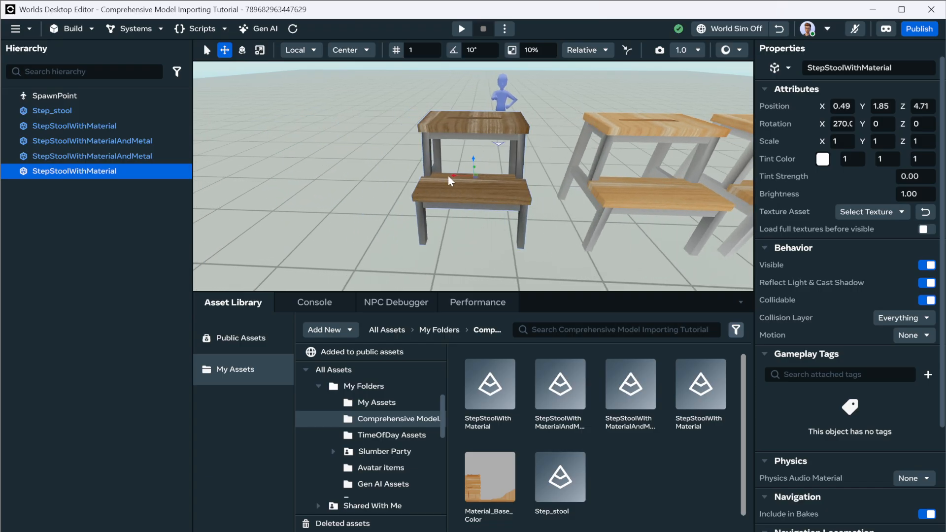
{"action": "left_click_drag", "start_coordinate": [448, 176], "coordinate": [323, 180]}
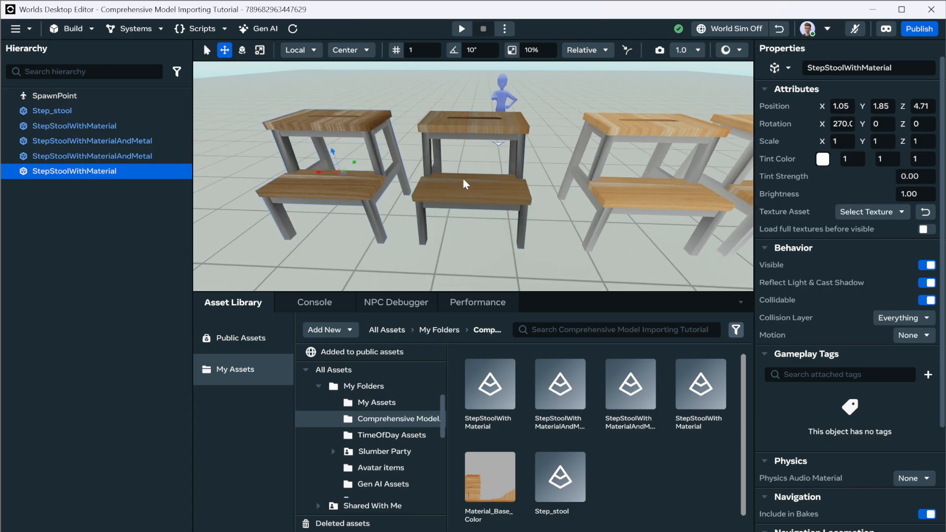
{"action": "key", "text": "f"}
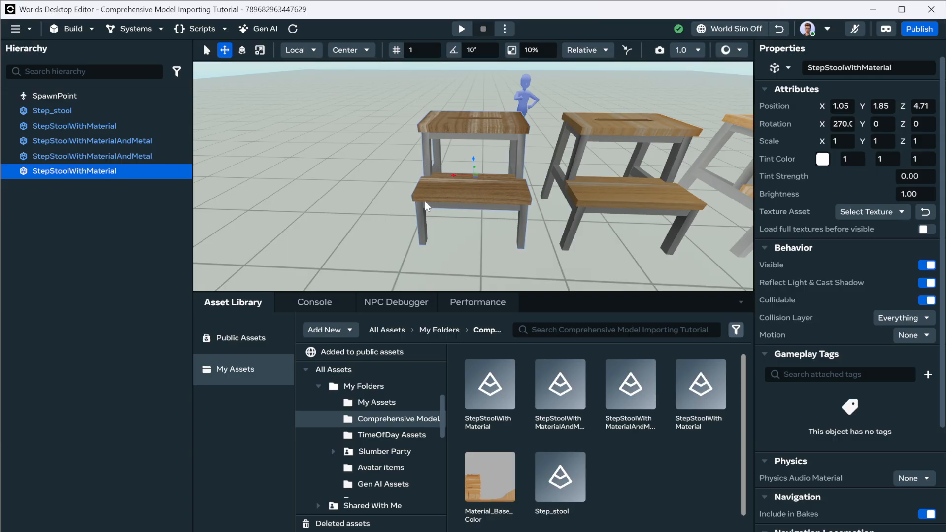
{"action": "left_click_drag", "start_coordinate": [443, 209], "coordinate": [542, 148], "text": "alt"}
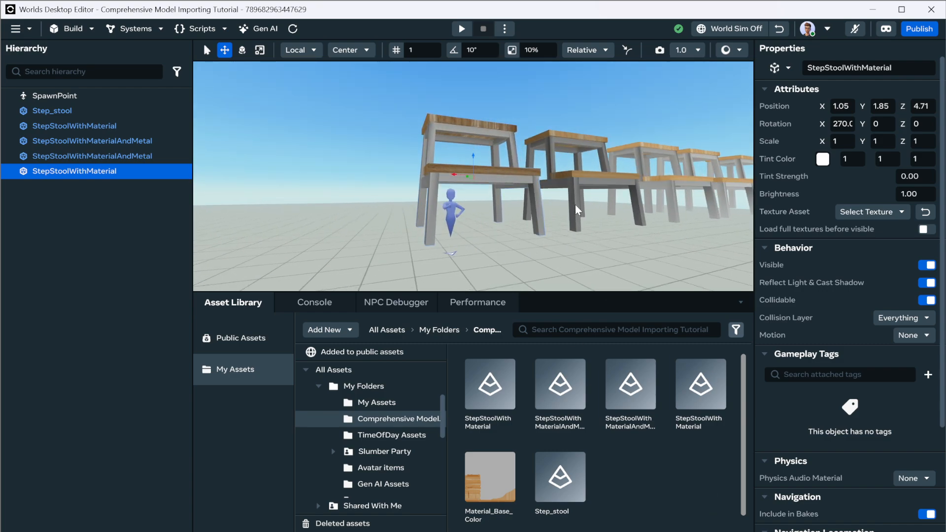
{"action": "left_click_drag", "start_coordinate": [577, 210], "coordinate": [486, 206], "text": "alt"}
{"action": "left_click_drag", "start_coordinate": [437, 225], "coordinate": [505, 172], "text": "alt"}
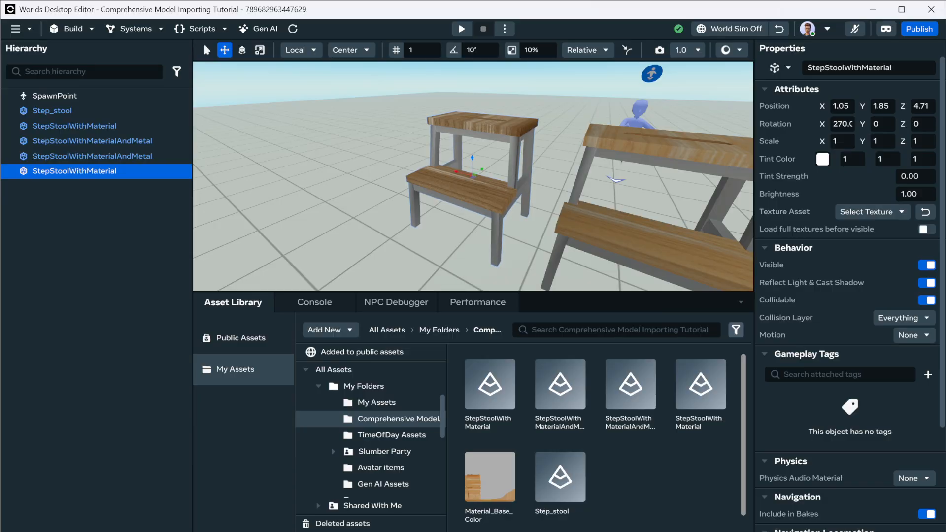
Step: Switch to Photopea and open StepStool_MEO from the Step Stool folder, then widen the browser window
{"action": "key", "text": "alt+Tab"}
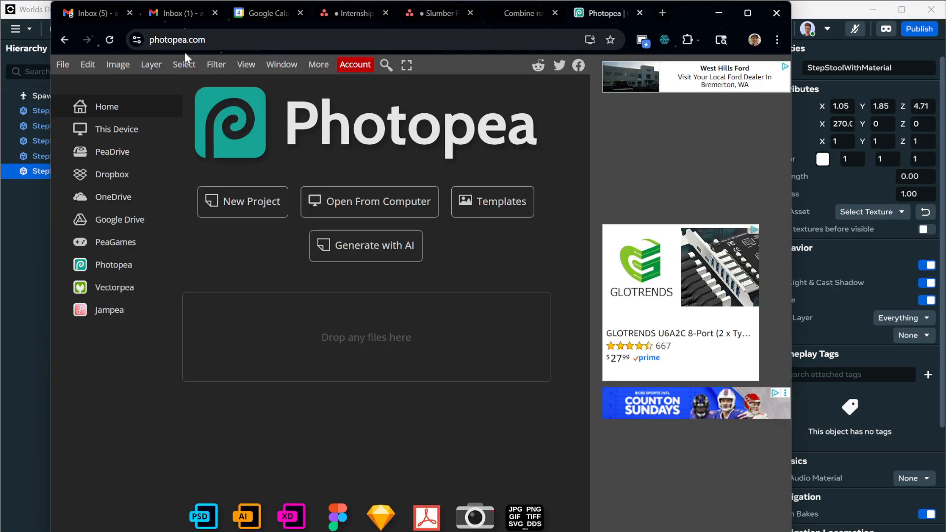
{"action": "left_click", "coordinate": [362, 199]}
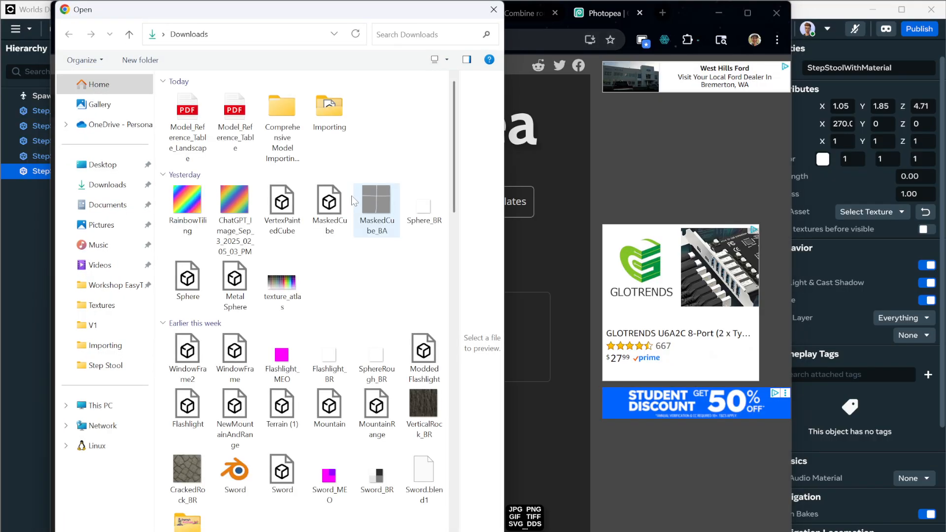
{"action": "double_click", "coordinate": [282, 111]}
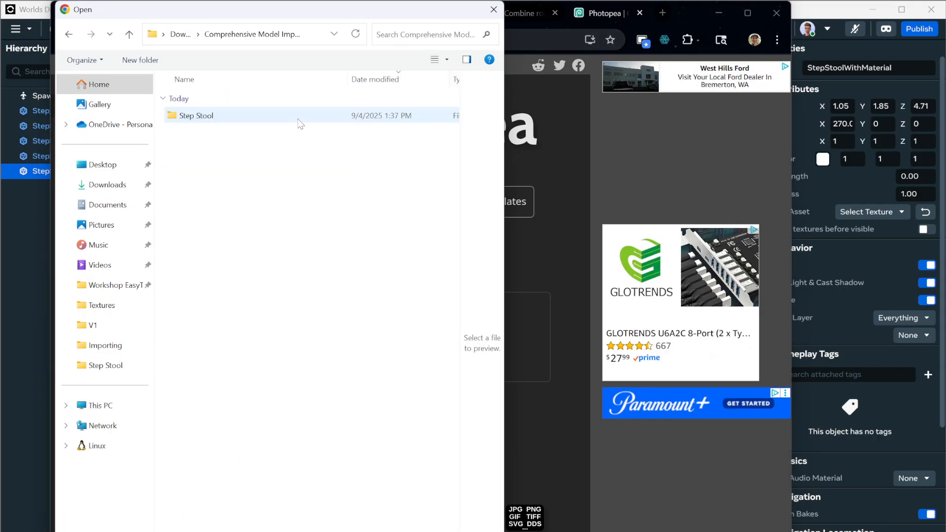
{"action": "double_click", "coordinate": [225, 117]}
{"action": "left_click", "coordinate": [227, 115]}
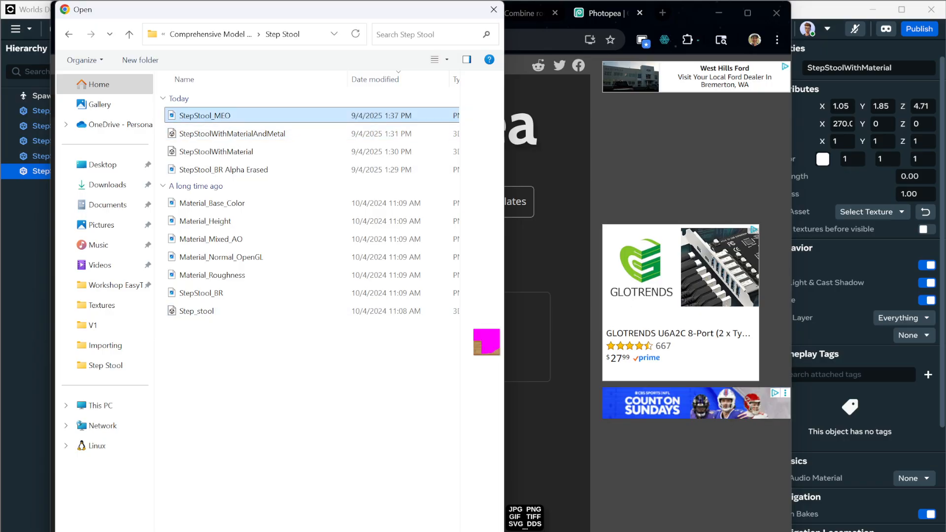
{"action": "key", "text": "Return"}
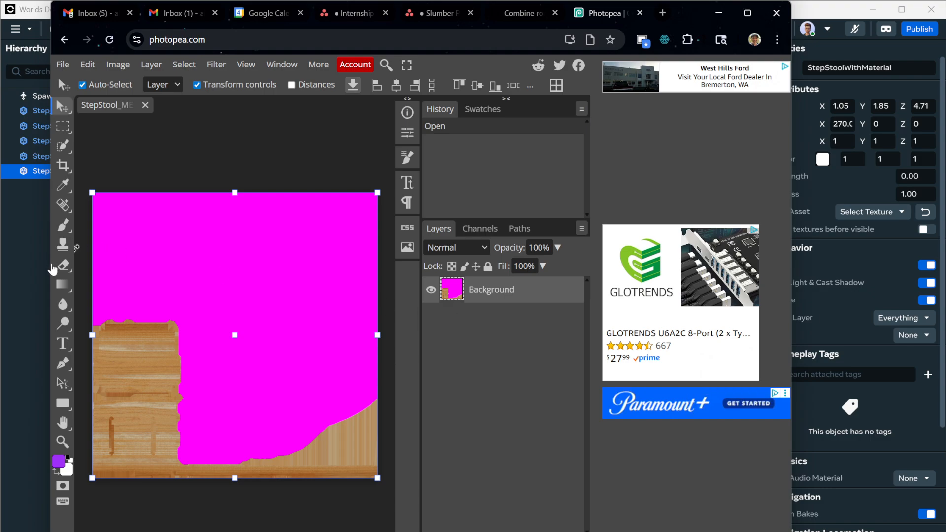
{"action": "left_click_drag", "start_coordinate": [791, 253], "coordinate": [945, 253]}
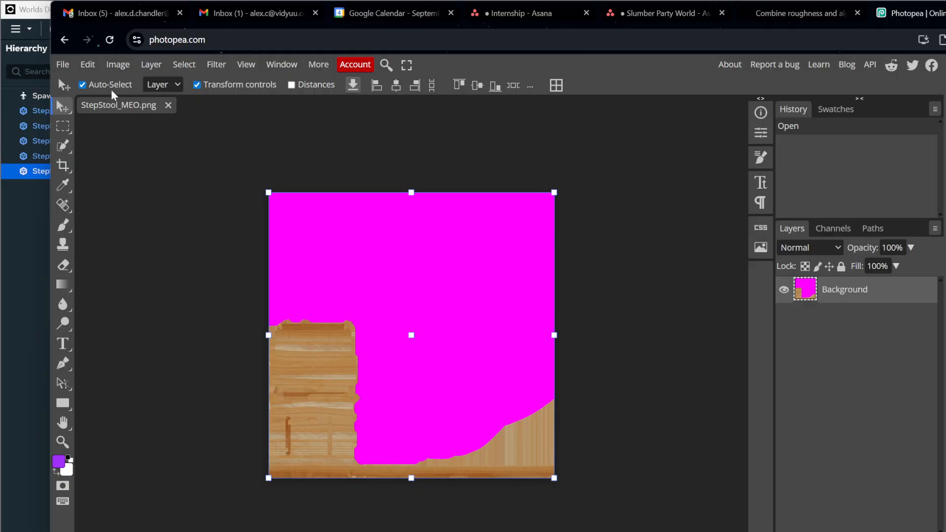
Step: Select the entire magenta area of StepStool_MEO with Quick Selection and copy it to a new layer
{"action": "left_click", "coordinate": [67, 149]}
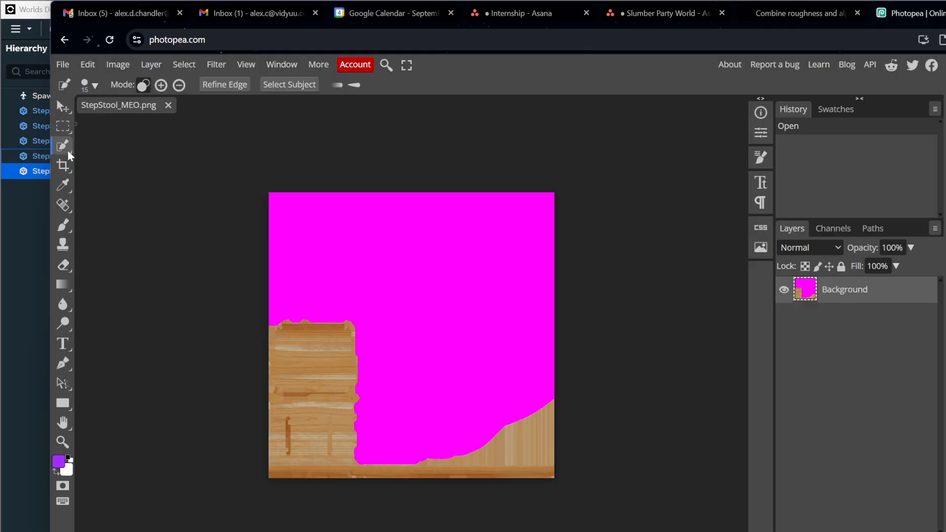
{"action": "left_click", "coordinate": [458, 333]}
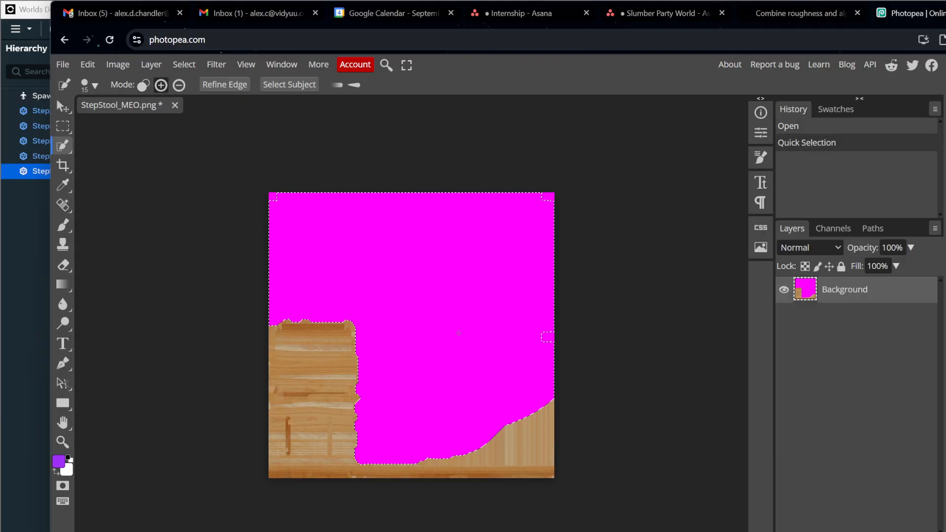
{"action": "left_click", "coordinate": [539, 350]}
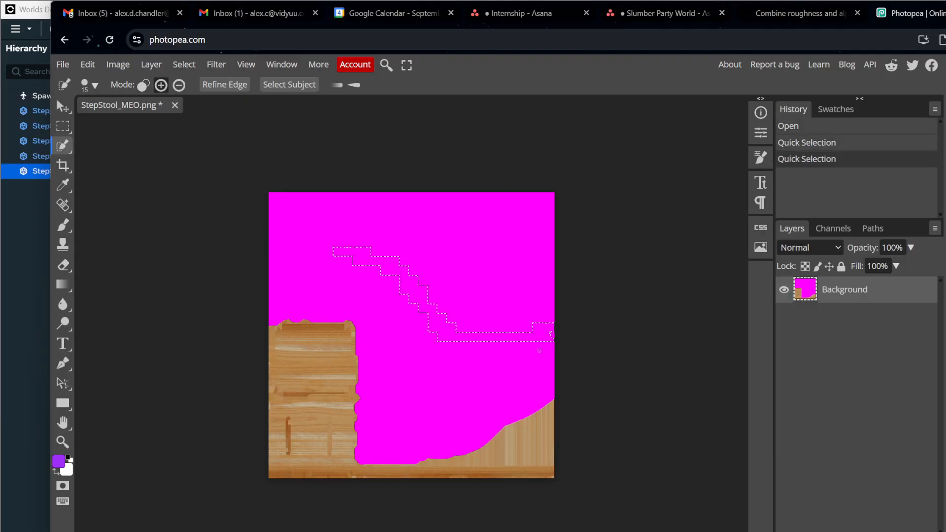
{"action": "mouse_move", "coordinate": [475, 277]}
{"action": "left_mouse_down"}
{"action": "mouse_move", "coordinate": [464, 345]}
{"action": "mouse_move", "coordinate": [474, 359]}
{"action": "left_mouse_up"}
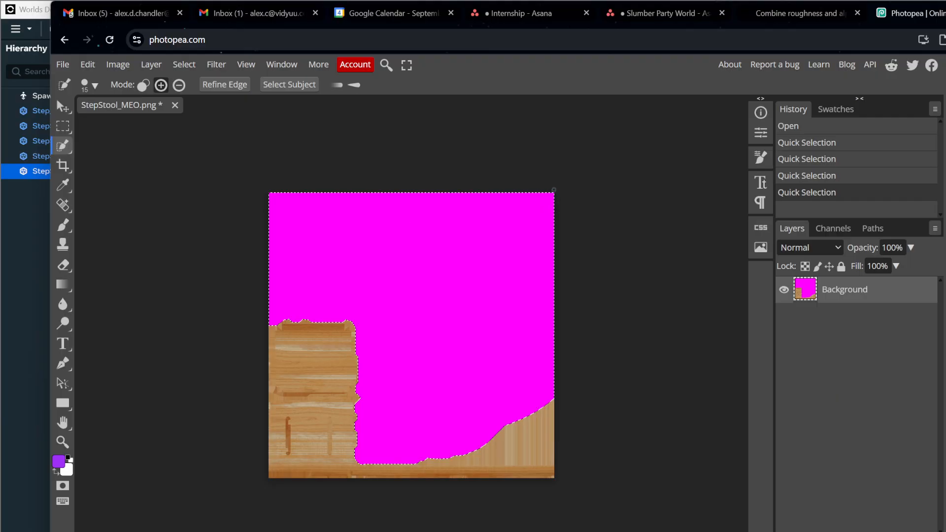
{"action": "left_click_drag", "start_coordinate": [543, 281], "coordinate": [508, 270]}
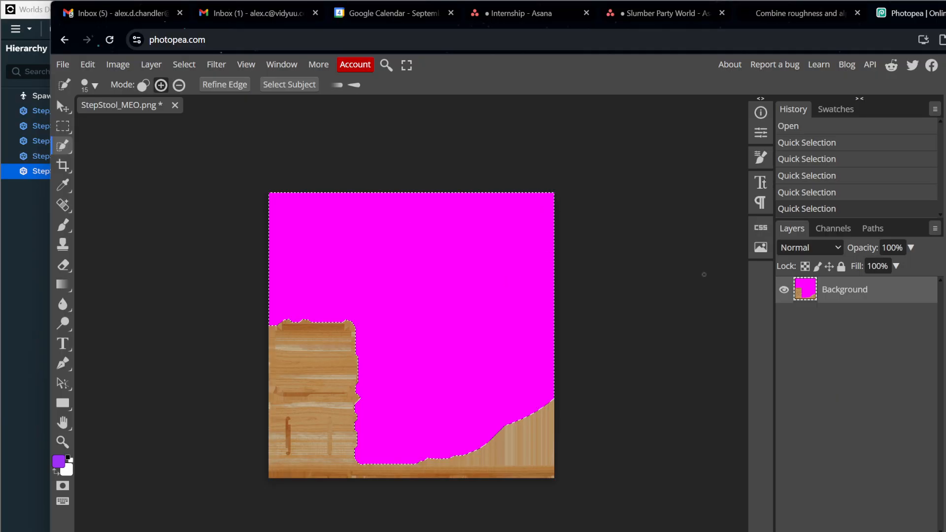
{"action": "key", "text": "ctrl+j"}
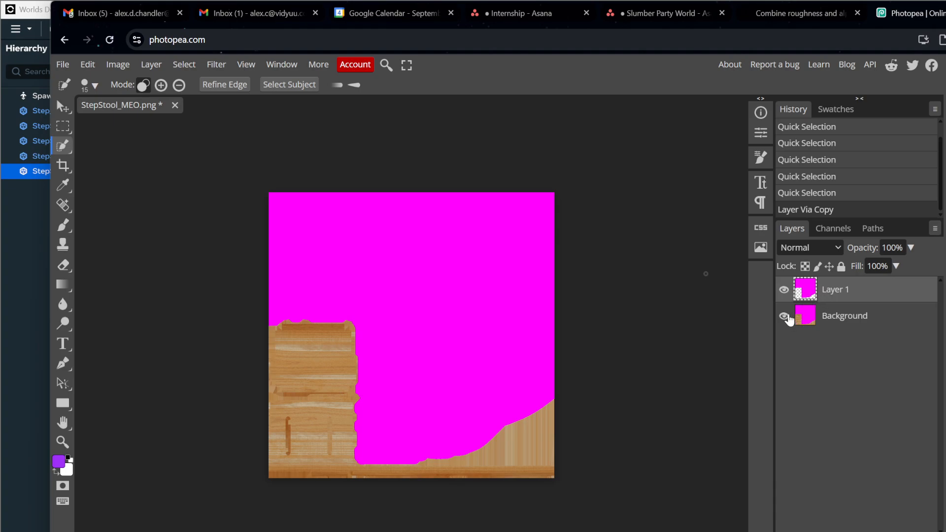
Step: Hide the Background layer and add an empty layer directly beneath the magenta layer
{"action": "left_click", "coordinate": [785, 319]}
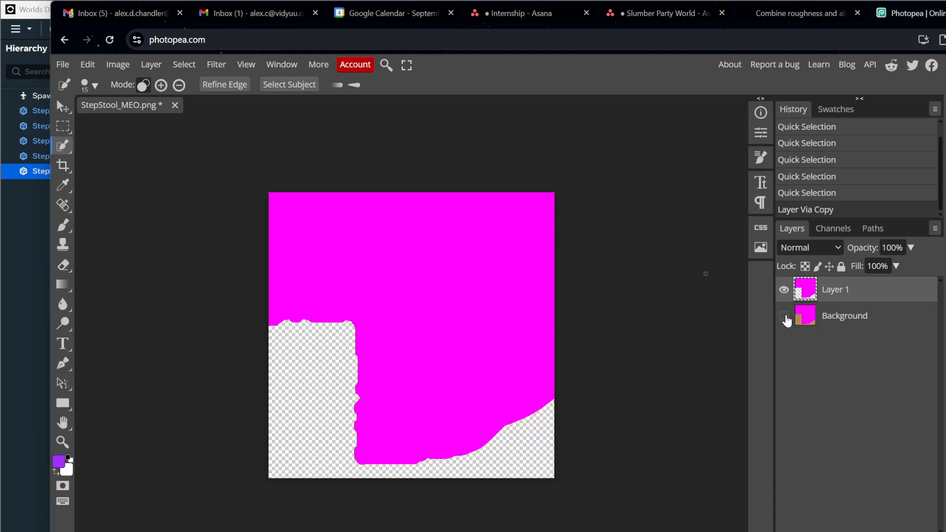
{"action": "key", "text": "ctrl+shift+n"}
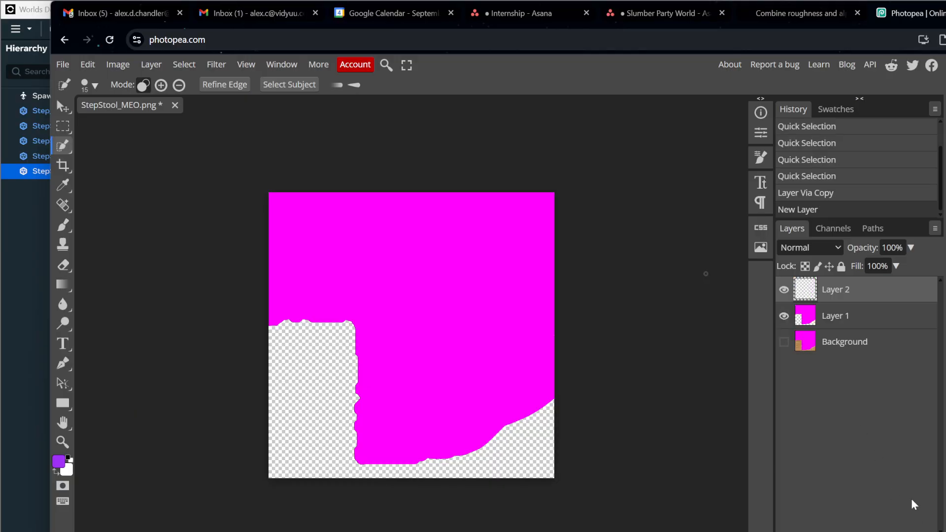
{"action": "left_click_drag", "start_coordinate": [856, 301], "coordinate": [865, 338]}
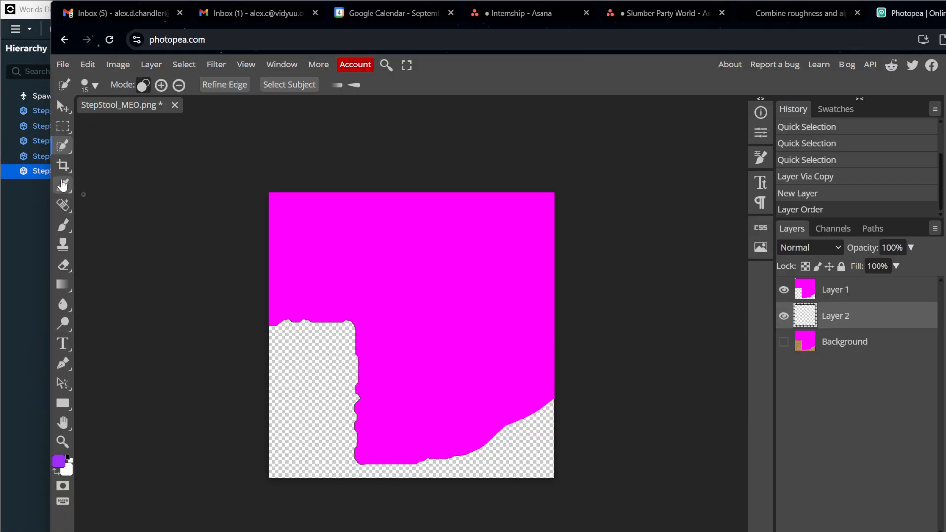
Step: Activate the Brush tool and set its size to 594 px
{"action": "left_click", "coordinate": [66, 227]}
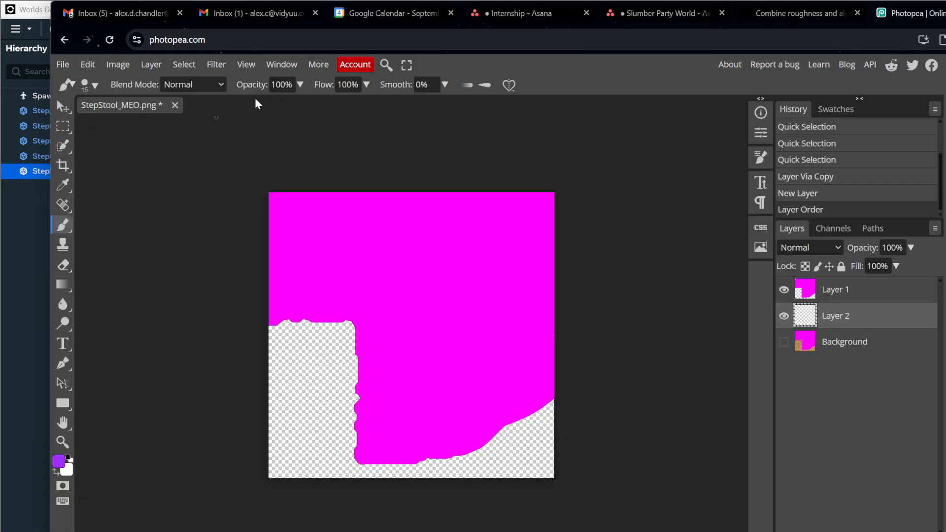
{"action": "left_click", "coordinate": [88, 85]}
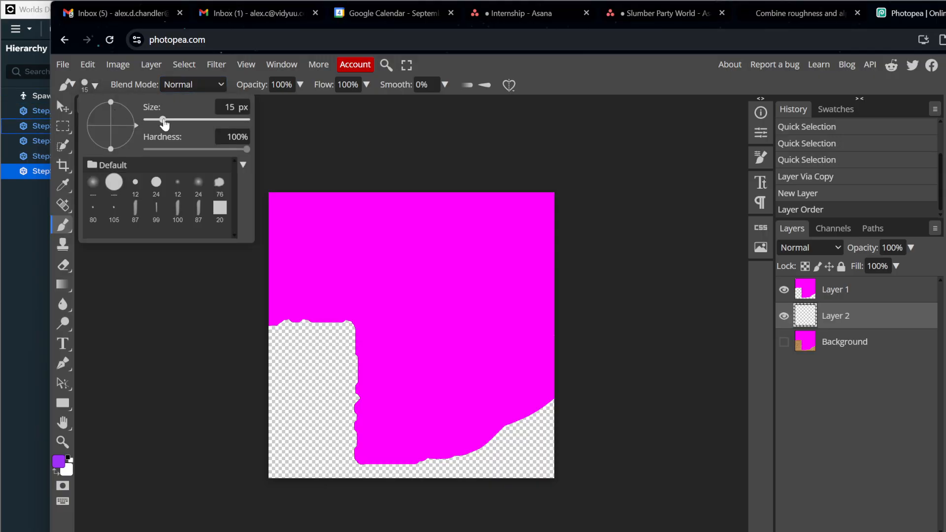
{"action": "left_click_drag", "start_coordinate": [164, 120], "coordinate": [211, 119]}
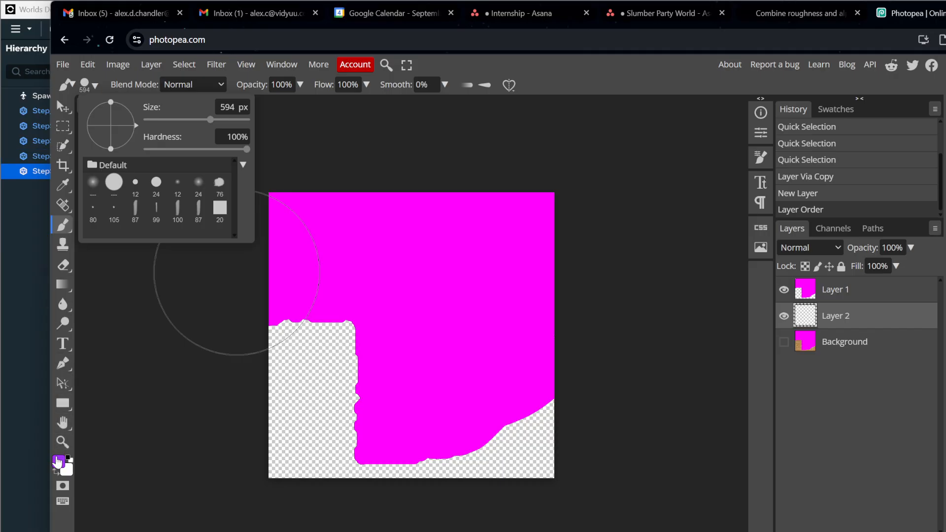
Step: Set the foreground color to pure blue with RGB values 0, 0, 255
{"action": "left_click", "coordinate": [59, 461]}
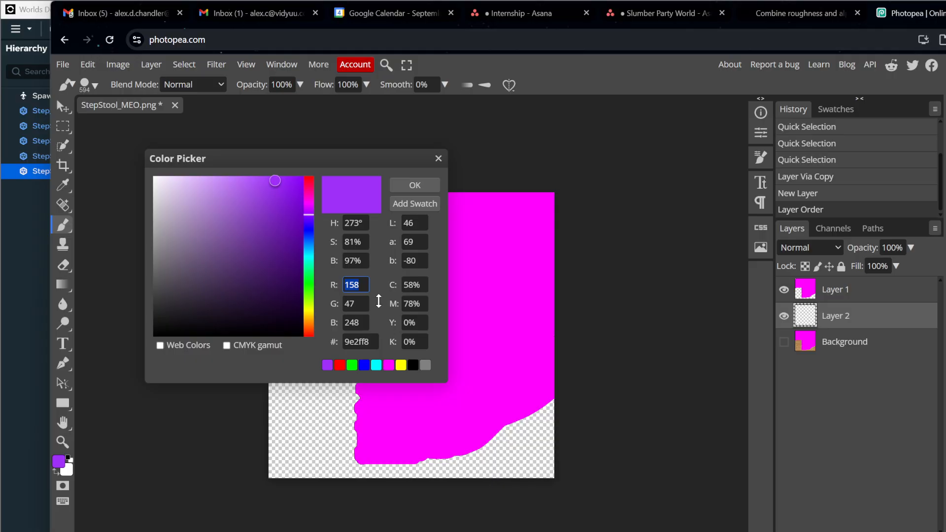
{"action": "type", "text": "0"}
{"action": "key", "text": "Tab"}
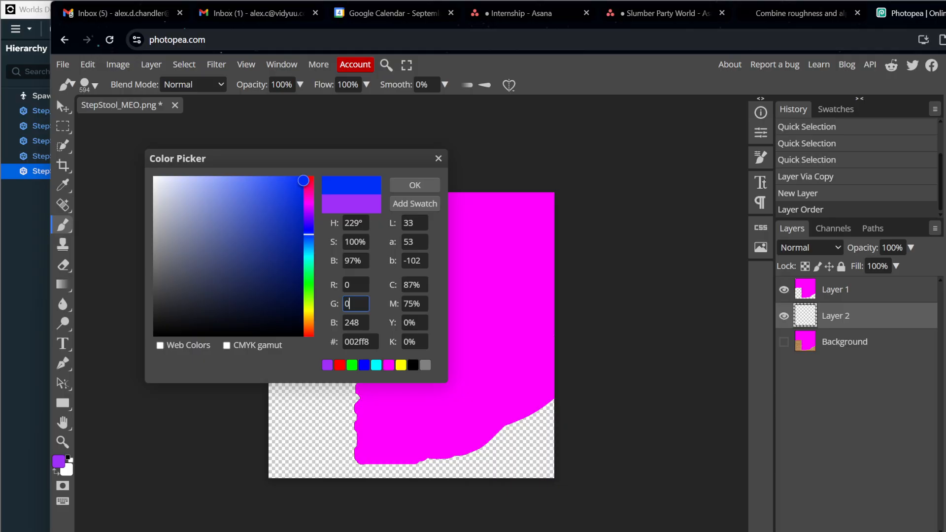
{"action": "type", "text": "0"}
{"action": "key", "text": "Tab"}
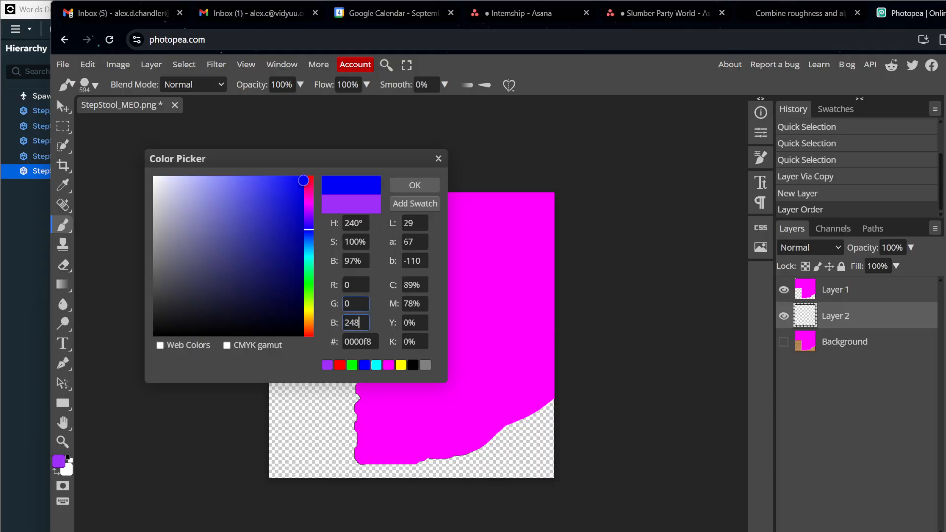
{"action": "key", "text": "ctrl+a"}
{"action": "key", "text": "ctrl+a"}
{"action": "type", "text": "255"}
{"action": "key", "text": "Return"}
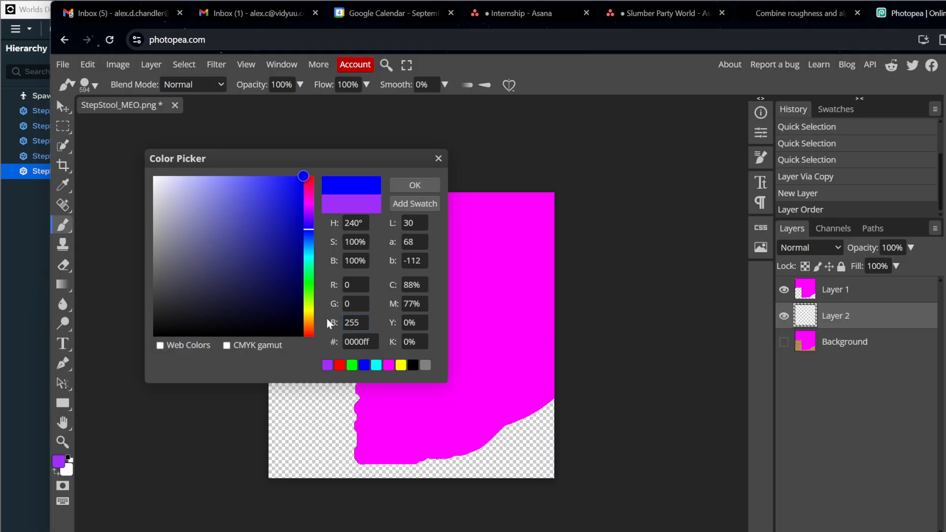
{"action": "left_click", "coordinate": [415, 185]}
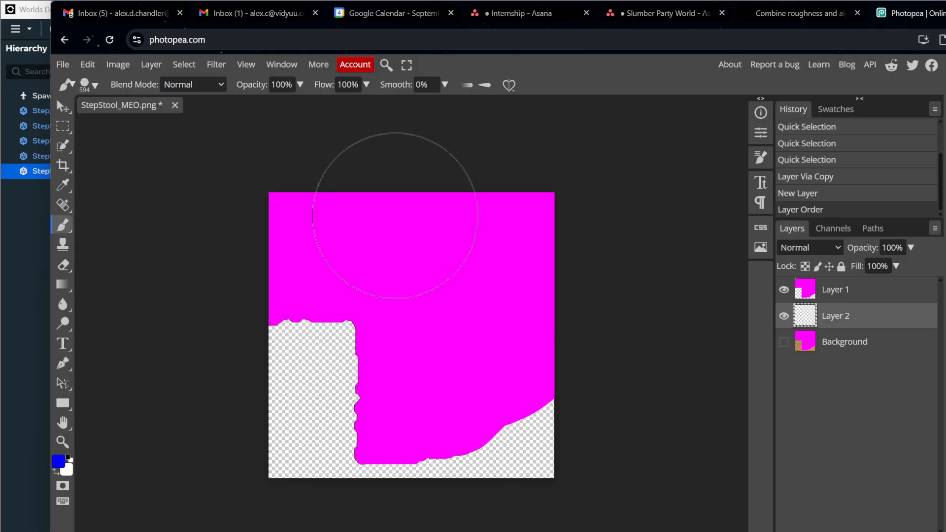
Step: Paint blue on Layer 2 across the transparent areas beneath the magenta layer and save StepStool_MEO.png
{"action": "mouse_move", "coordinate": [391, 165]}
{"action": "left_mouse_down"}
{"action": "mouse_move", "coordinate": [310, 354]}
{"action": "mouse_move", "coordinate": [421, 527]}
{"action": "mouse_move", "coordinate": [551, 387]}
{"action": "left_mouse_up"}
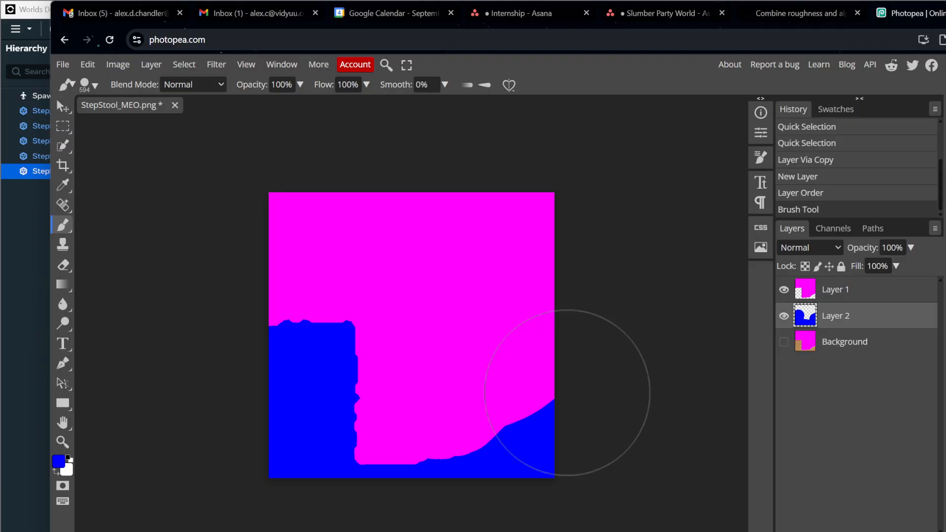
{"action": "key", "text": "ctrl+s"}
{"action": "left_click", "coordinate": [615, 119]}
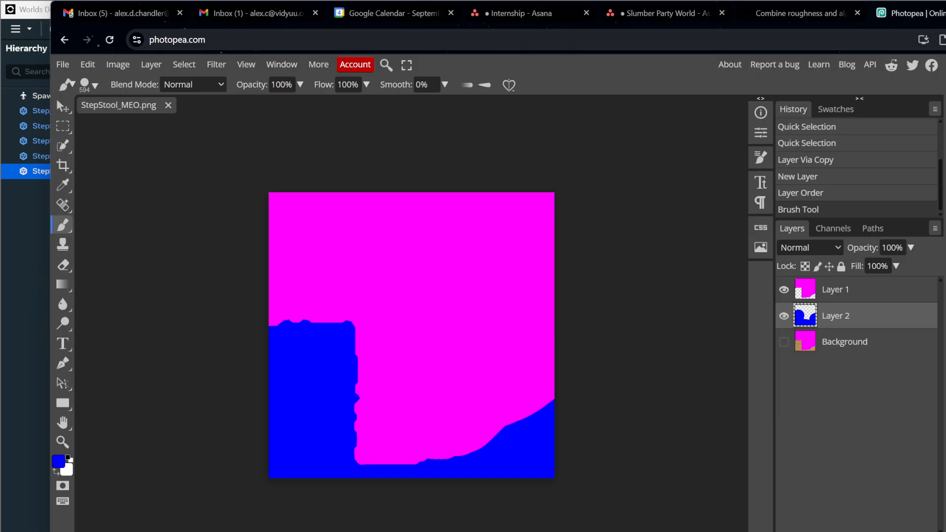
Step: Switch to the Worlds Desktop Editor and import the StepStoolWithMaterial model with the StepStool_BR and StepStool_MEO textures
{"action": "key", "text": "alt+Tab"}
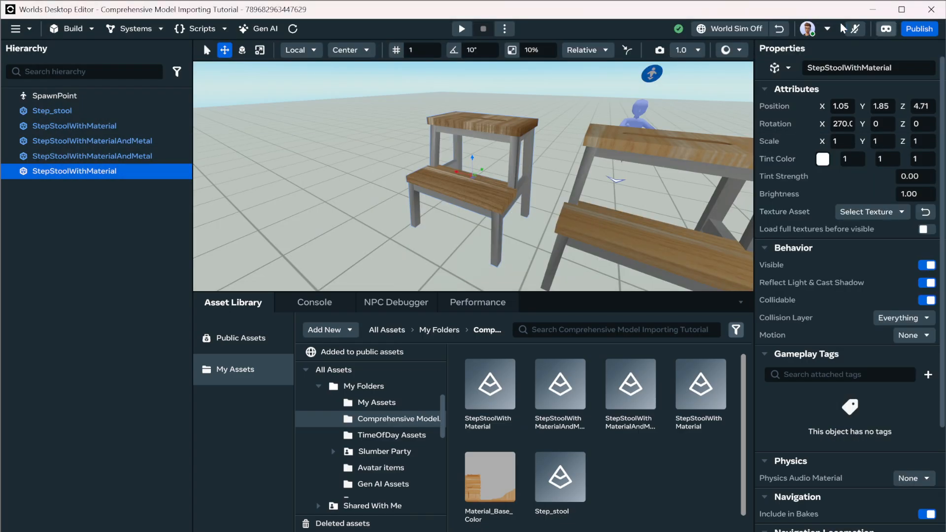
{"action": "left_click", "coordinate": [338, 335]}
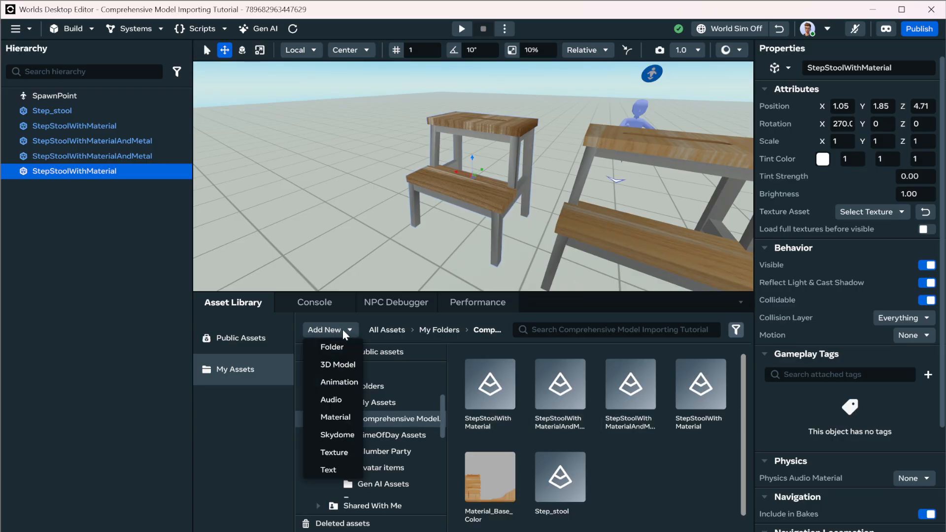
{"action": "left_click", "coordinate": [347, 364]}
{"action": "left_click", "coordinate": [331, 365]}
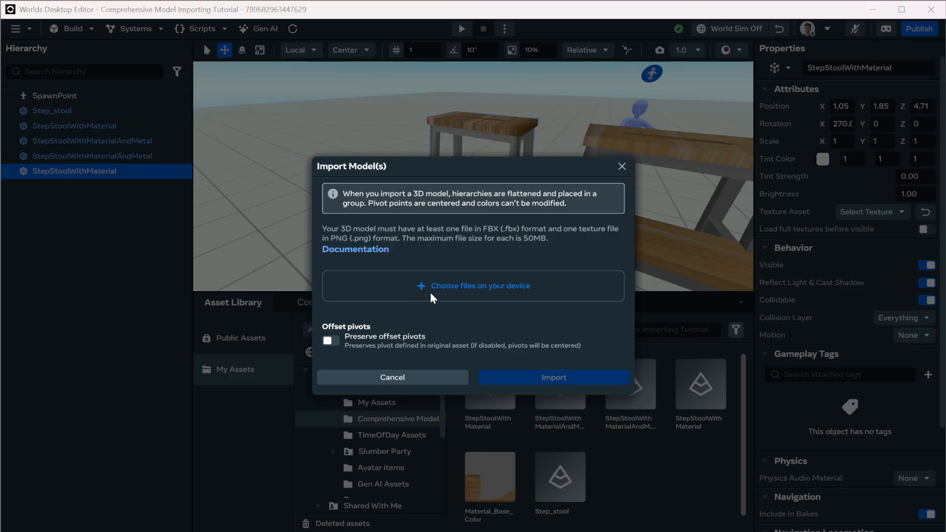
{"action": "left_click", "coordinate": [423, 292]}
{"action": "left_click", "coordinate": [162, 115]}
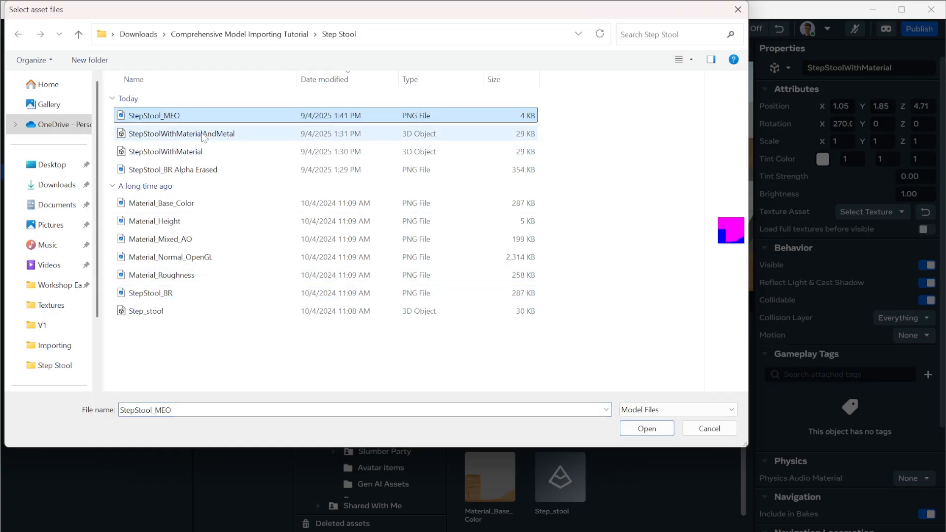
{"action": "left_click", "coordinate": [180, 295], "text": "ctrl"}
{"action": "left_click", "coordinate": [163, 151], "text": "ctrl"}
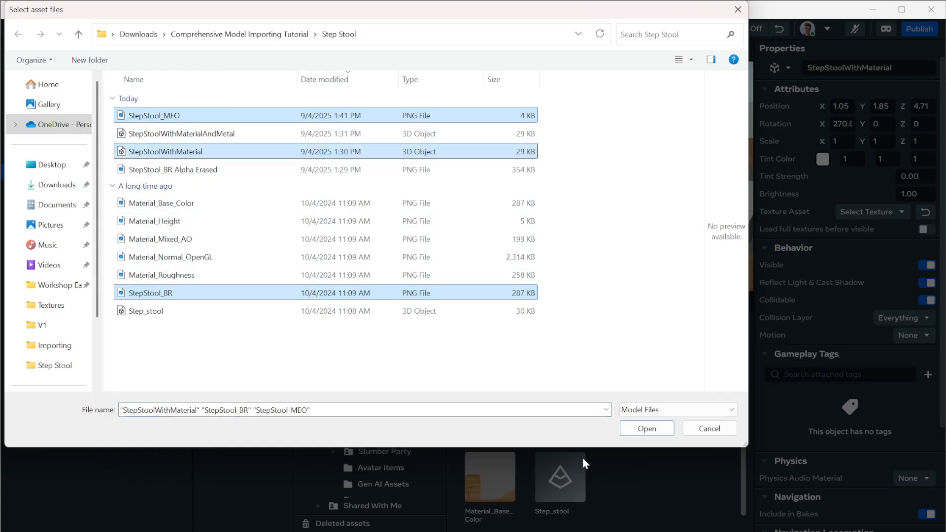
{"action": "left_click", "coordinate": [646, 427]}
{"action": "left_click", "coordinate": [533, 428]}
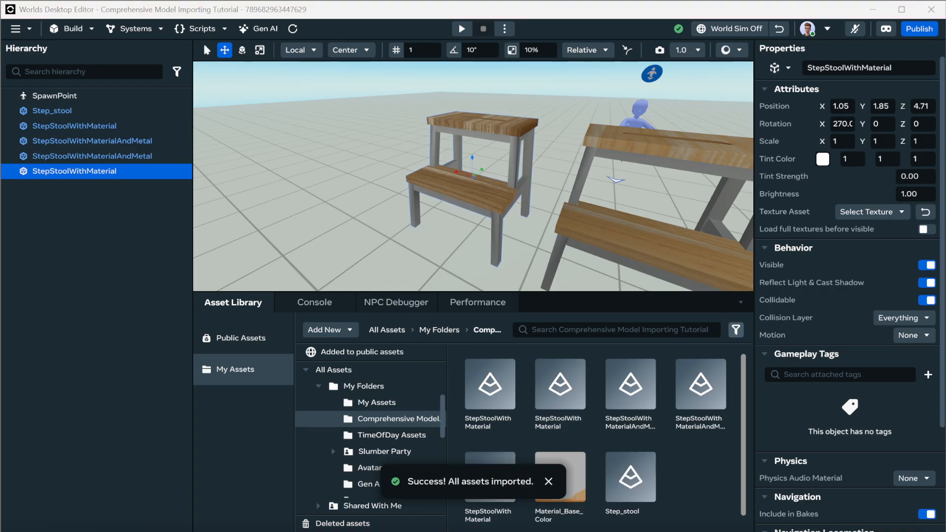
Step: Place the newly imported StepStoolWithMaterial in the world using the copied position and rotation, and move it along X to 1.77
{"action": "right_click", "coordinate": [485, 380]}
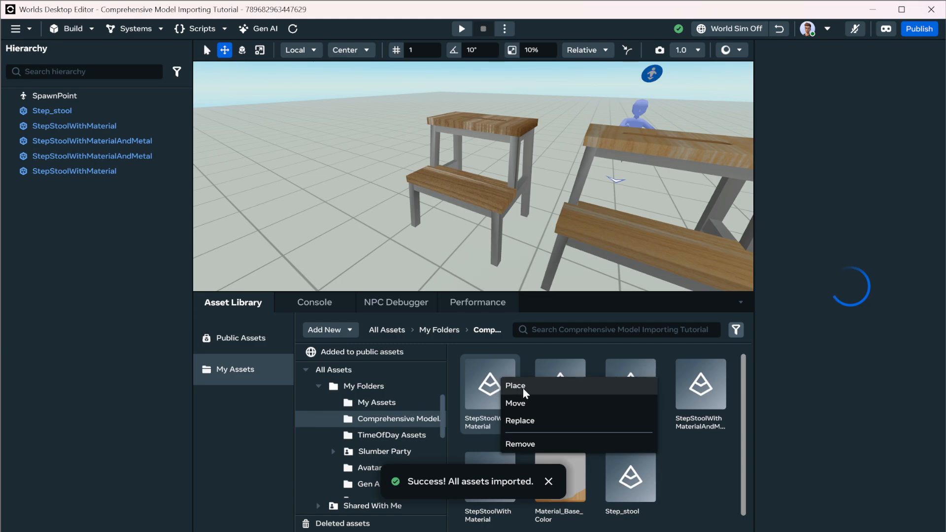
{"action": "left_click", "coordinate": [490, 386]}
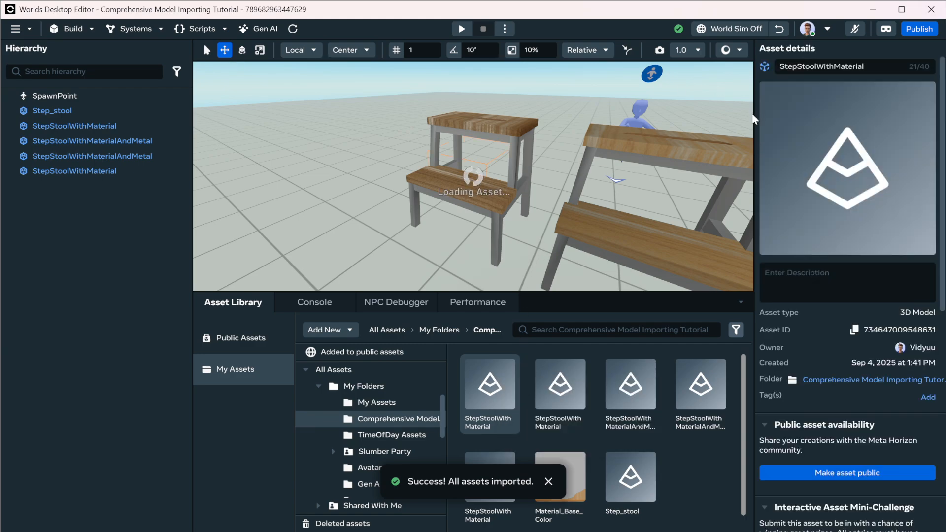
{"action": "right_click", "coordinate": [774, 118]}
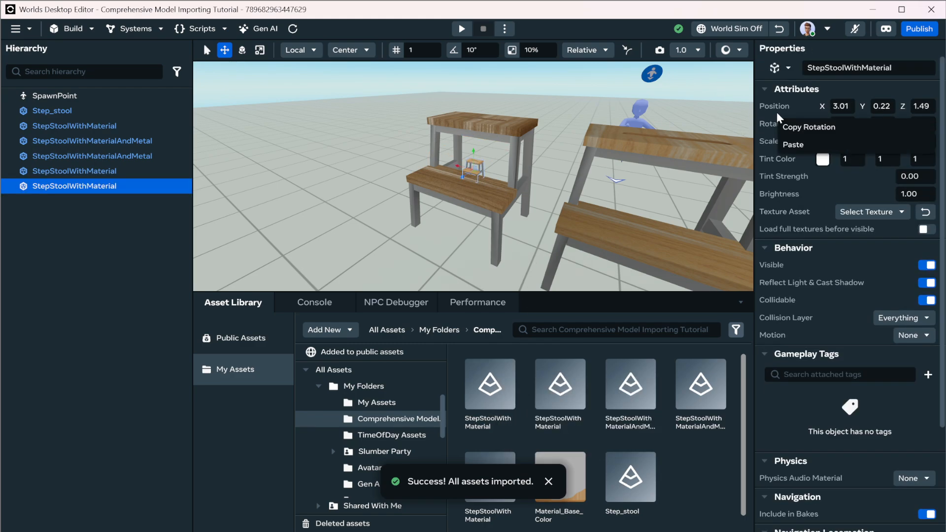
{"action": "right_click", "coordinate": [774, 106]}
{"action": "left_click", "coordinate": [784, 131]}
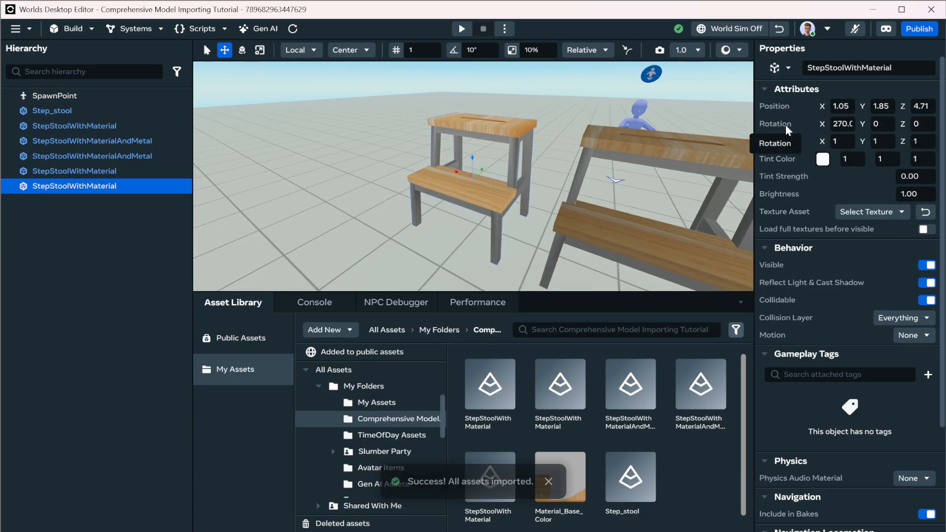
{"action": "left_click_drag", "start_coordinate": [458, 176], "coordinate": [373, 161]}
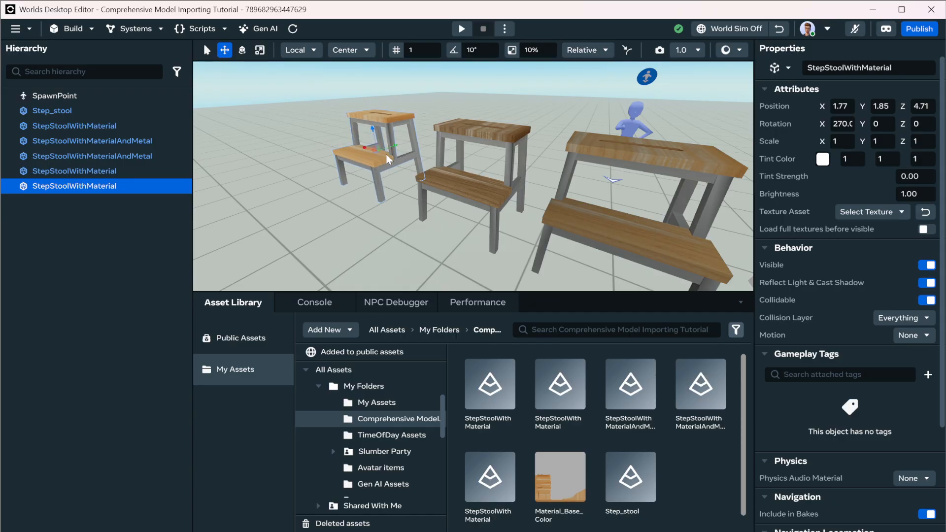
Step: Examine the row of step stools close up and from several angles to compare how their surfaces render
{"action": "key", "text": "f"}
{"action": "scroll", "coordinate": [471, 224], "scroll_direction": "up", "scroll_amount": 3}
{"action": "left_click_drag", "start_coordinate": [471, 222], "coordinate": [615, 216], "text": "alt"}
{"action": "left_click", "coordinate": [614, 216]}
{"action": "scroll", "coordinate": [615, 215], "scroll_direction": "down", "scroll_amount": 5}
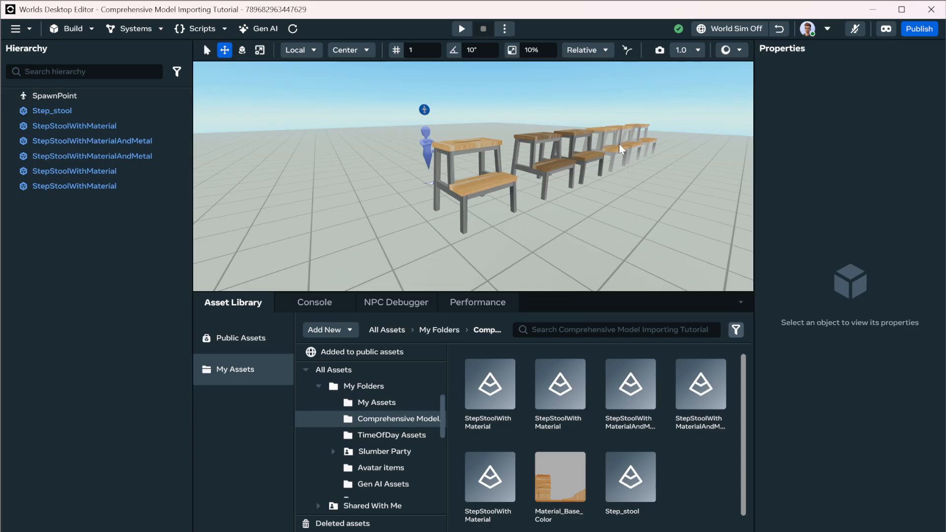
{"action": "left_click_drag", "start_coordinate": [591, 194], "coordinate": [547, 204], "text": "alt"}
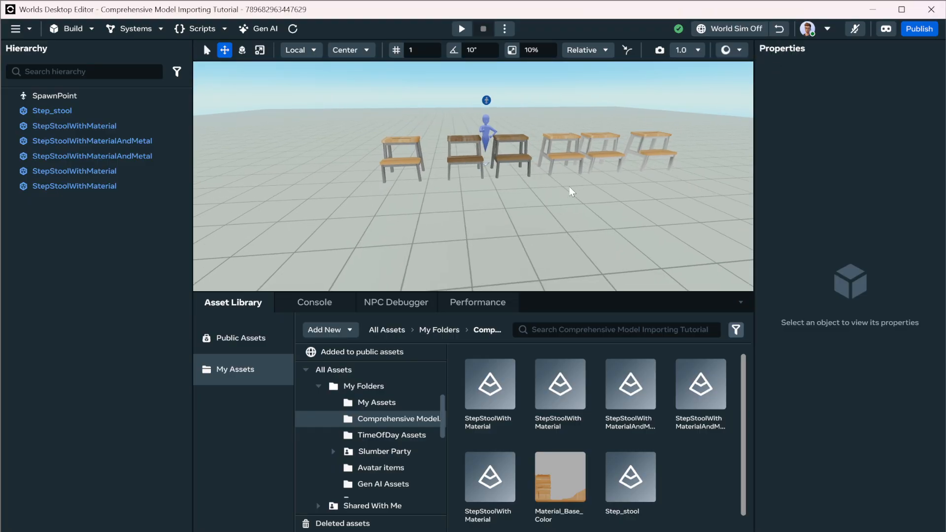
{"action": "left_click_drag", "start_coordinate": [511, 219], "coordinate": [494, 276], "text": "alt"}
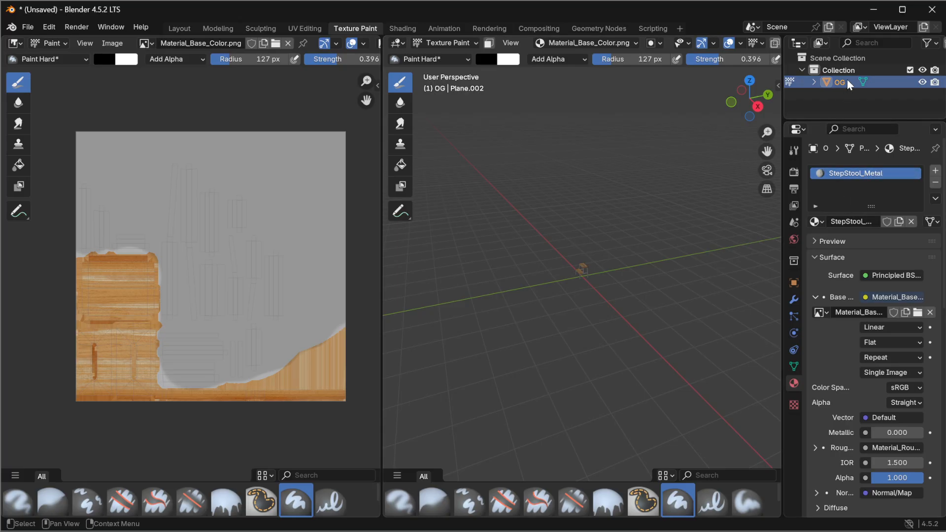
Step: In Blender, delete the OG object from the scene and switch to the Layout workspace
{"action": "right_click", "coordinate": [849, 85]}
{"action": "left_click", "coordinate": [798, 91]}
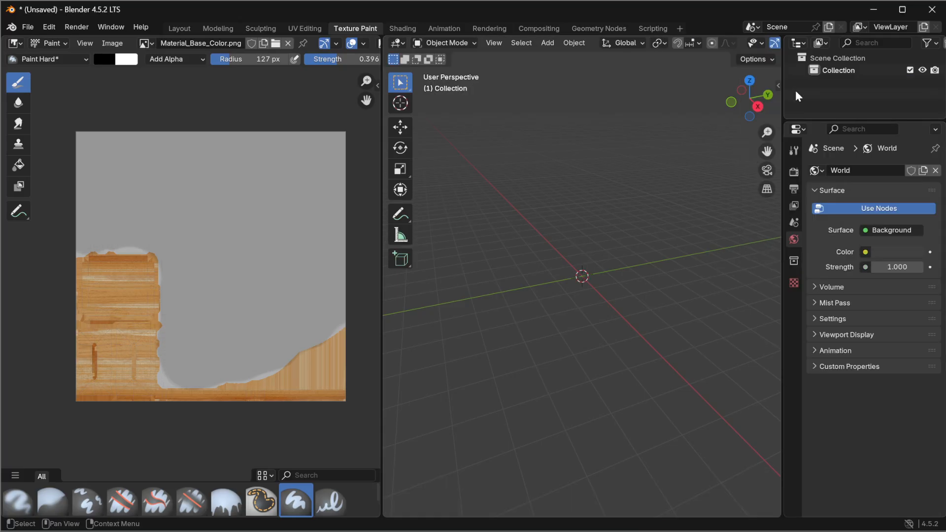
{"action": "left_click", "coordinate": [178, 30]}
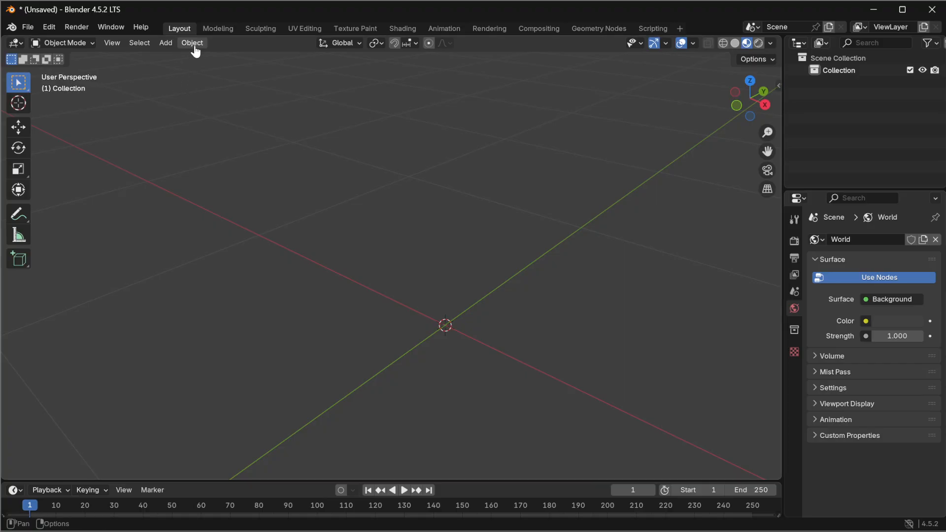
Step: Add a UV sphere mesh at the scene origin
{"action": "left_click", "coordinate": [192, 43]}
{"action": "left_click", "coordinate": [165, 43]}
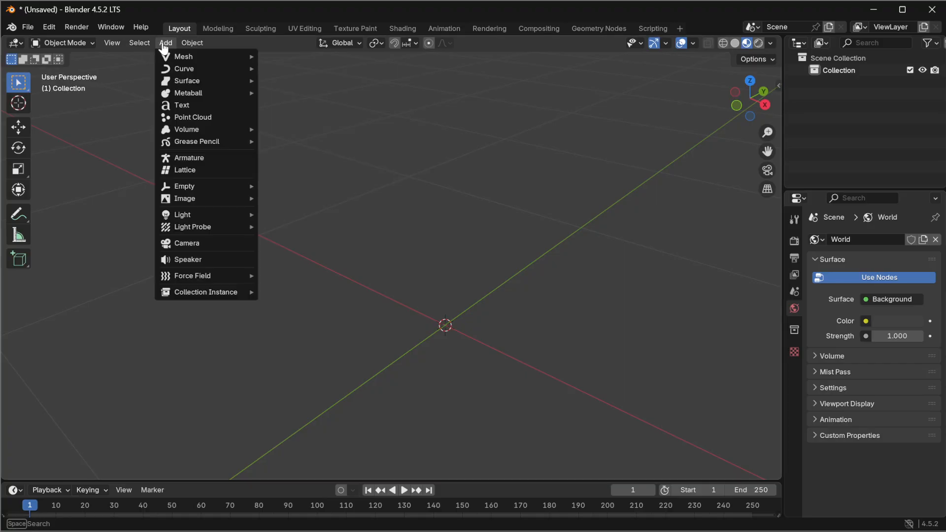
{"action": "mouse_move", "coordinate": [183, 58]}
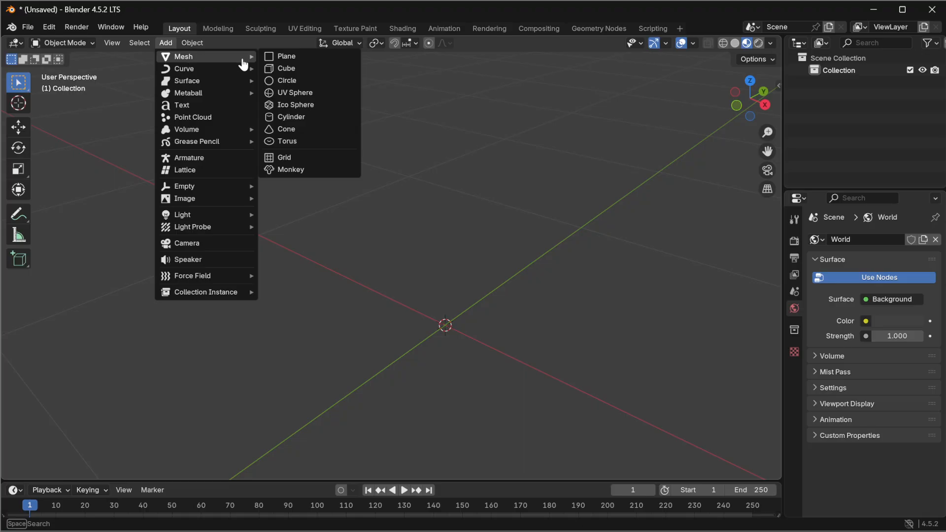
{"action": "left_click", "coordinate": [307, 94]}
{"action": "scroll", "coordinate": [312, 224], "scroll_direction": "down", "scroll_amount": 5}
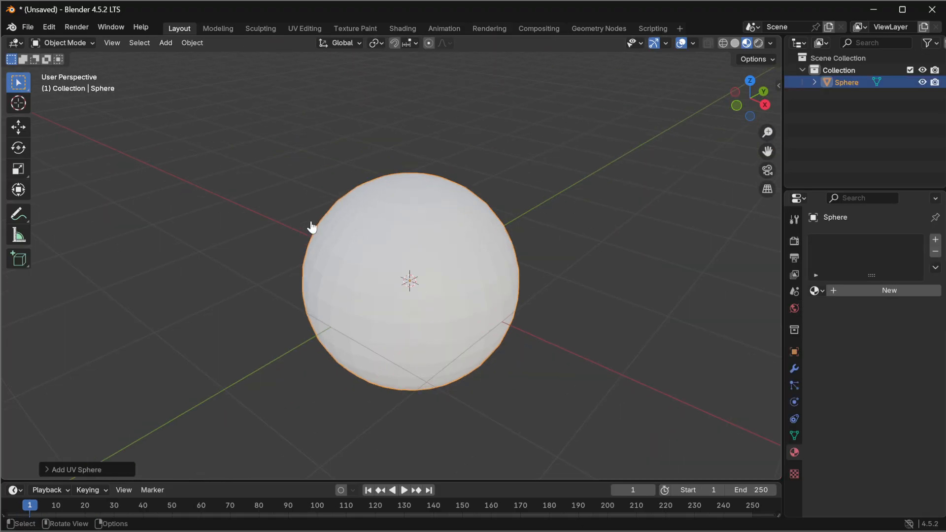
{"action": "scroll", "coordinate": [312, 227], "scroll_direction": "up", "scroll_amount": 2}
Step: Display the viewport in wireframe and set the new UV sphere to 16 segments and 12 rings
{"action": "left_click", "coordinate": [55, 470]}
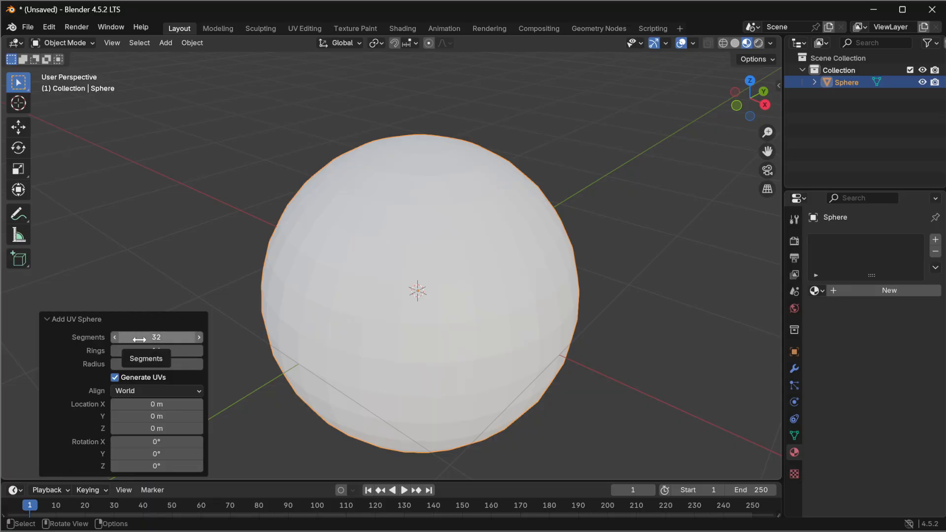
{"action": "left_click", "coordinate": [723, 43]}
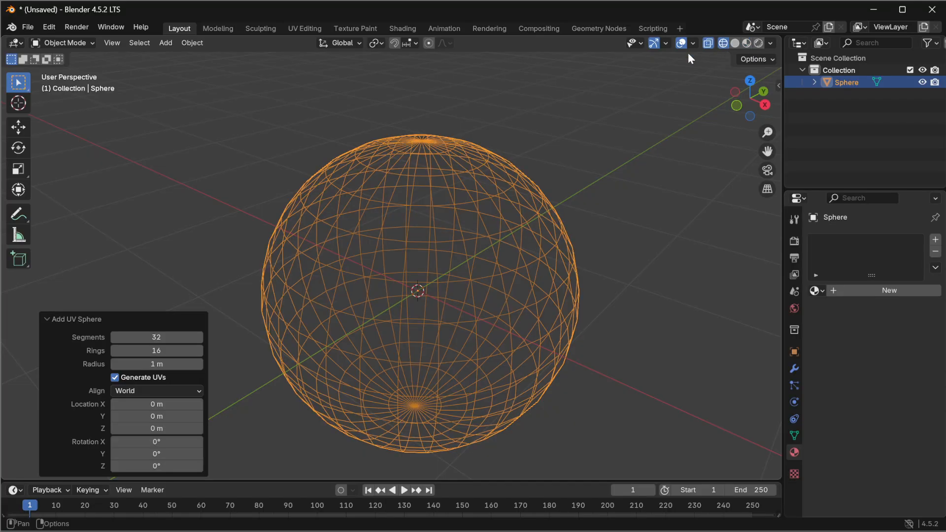
{"action": "left_click", "coordinate": [157, 337]}
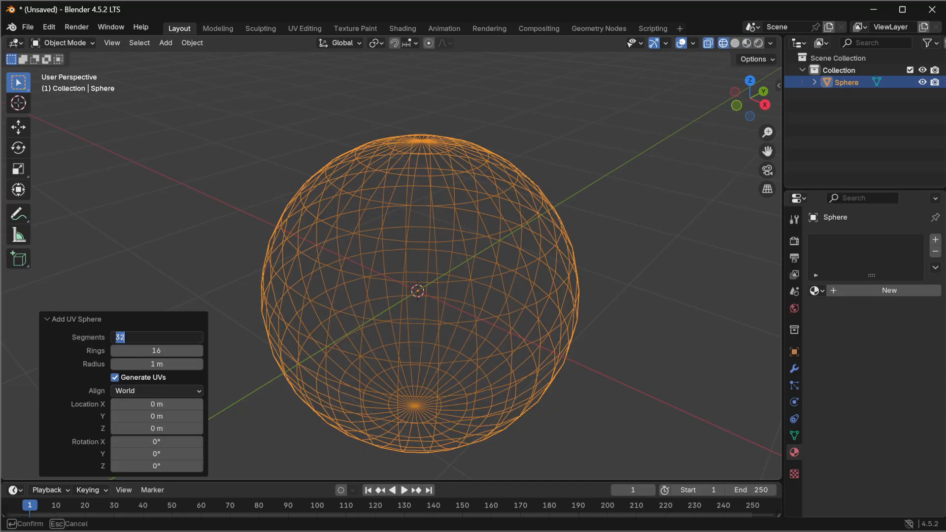
{"action": "type", "text": "16"}
{"action": "key", "text": "Return"}
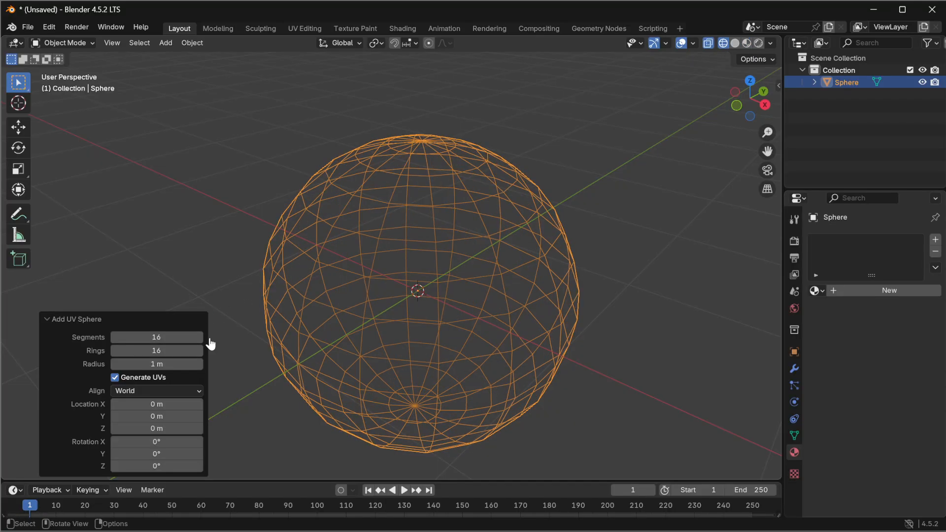
{"action": "left_click", "coordinate": [174, 355]}
{"action": "type", "text": "1"}
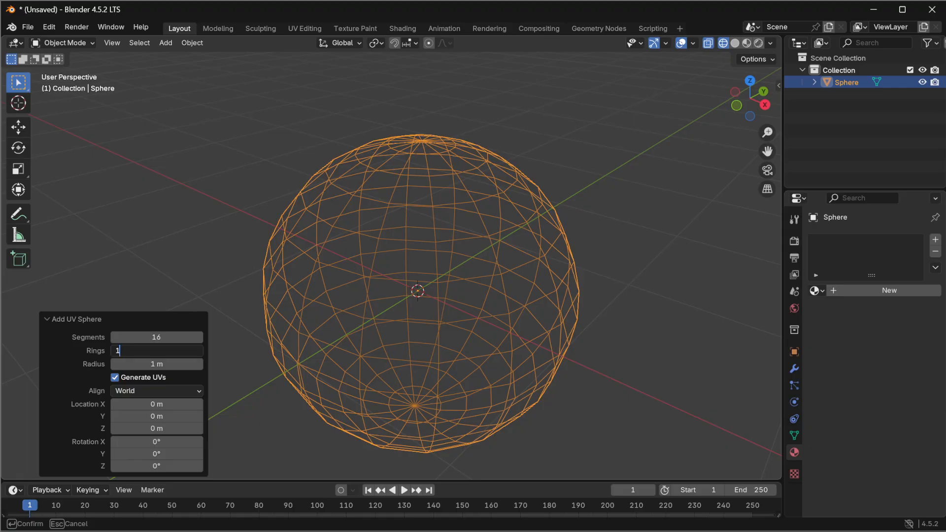
{"action": "type", "text": "2"}
{"action": "key", "text": "Return"}
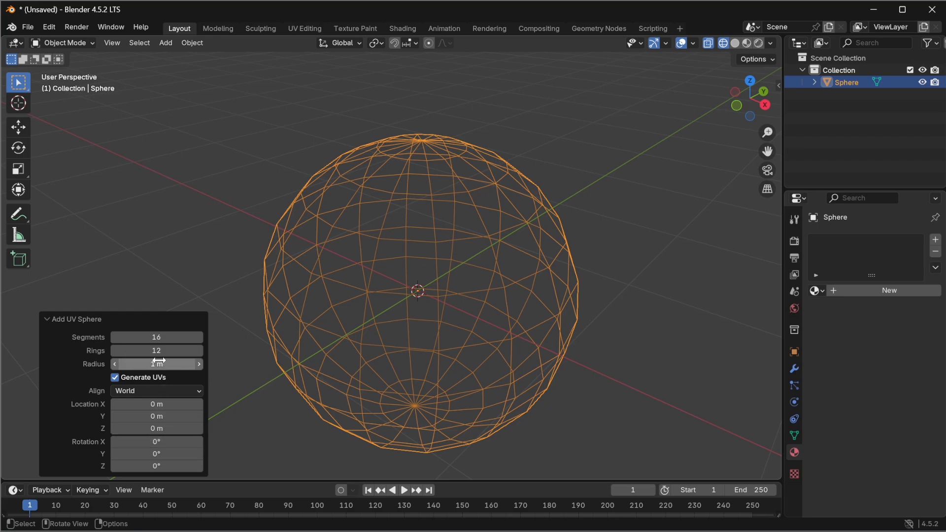
Step: Switch the viewport shading to Material Preview and apply Shade Smooth to the UV sphere
{"action": "middle_click_drag", "start_coordinate": [631, 257], "coordinate": [577, 260]}
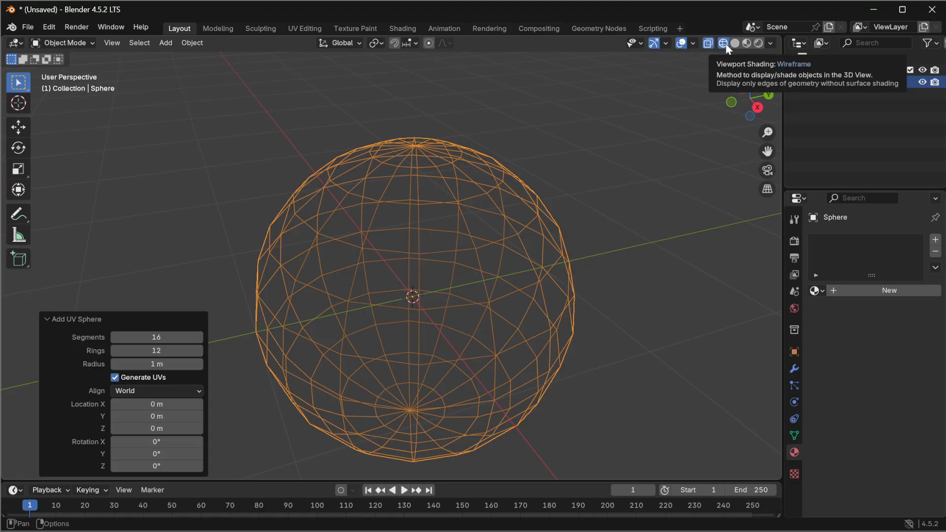
{"action": "left_click", "coordinate": [749, 43]}
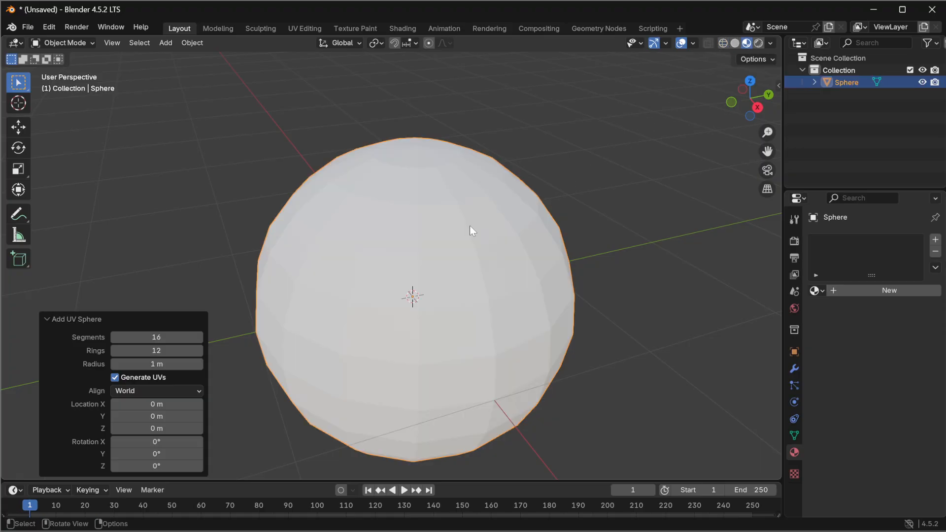
{"action": "middle_click_drag", "start_coordinate": [508, 255], "coordinate": [547, 178]}
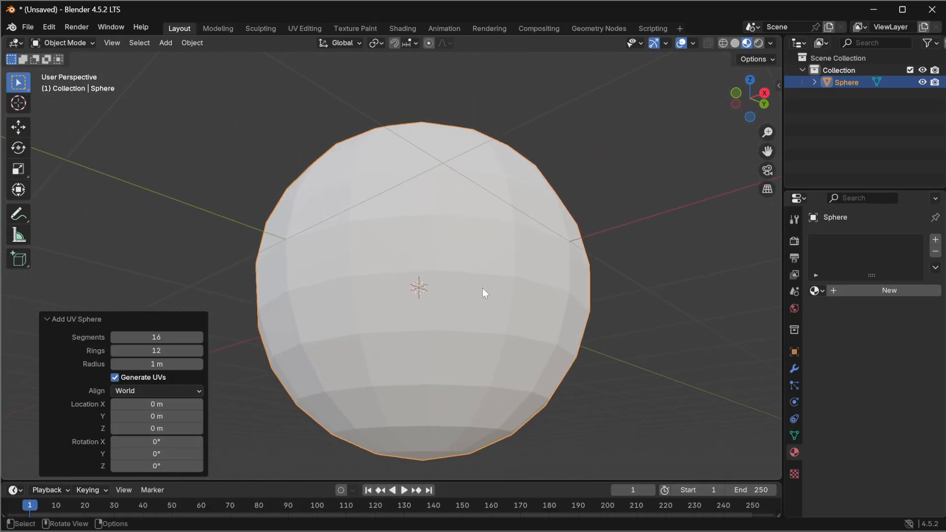
{"action": "right_click", "coordinate": [434, 258]}
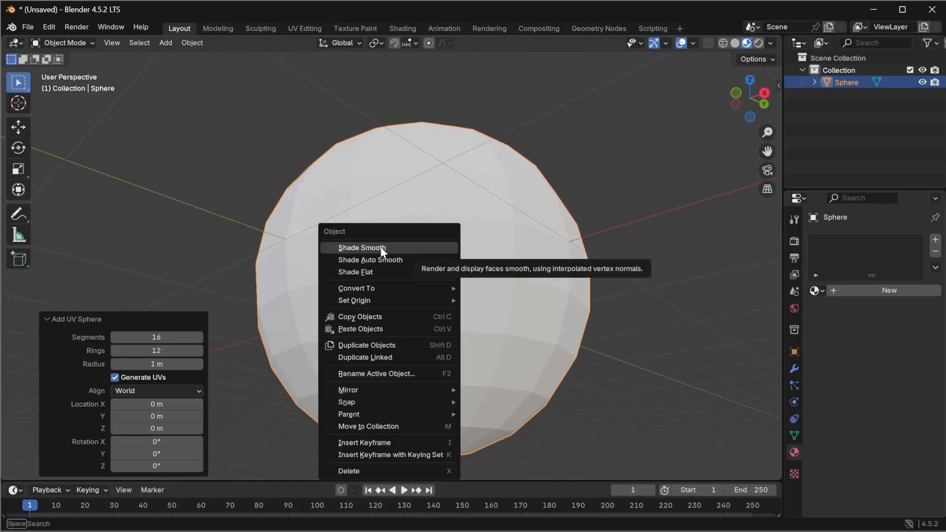
{"action": "left_click", "coordinate": [432, 248]}
{"action": "middle_click_drag", "start_coordinate": [484, 348], "coordinate": [398, 442]}
{"action": "scroll", "coordinate": [404, 377], "scroll_direction": "down", "scroll_amount": 2}
{"action": "scroll", "coordinate": [405, 378], "scroll_direction": "down", "scroll_amount": 2}
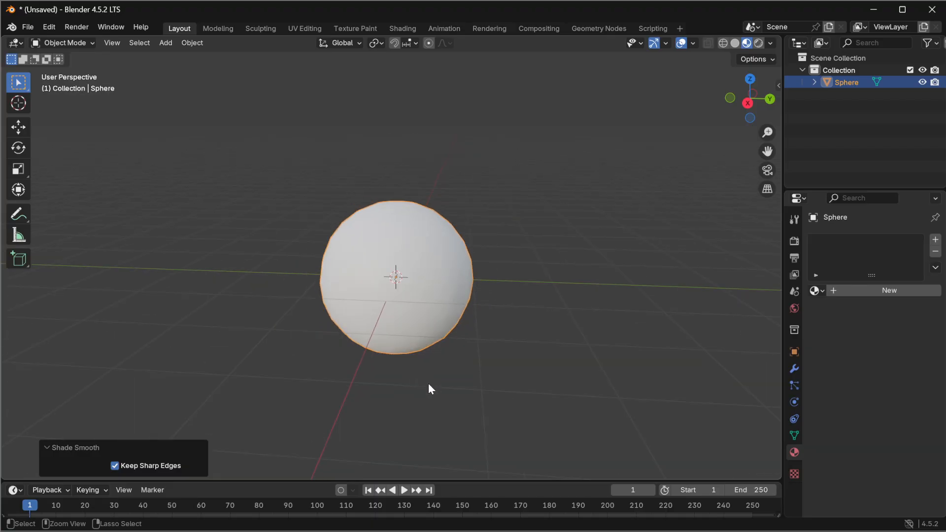
Step: Duplicate the sphere about 2.7 m along negative Y and apply Shade Flat to the copy
{"action": "left_click", "coordinate": [854, 87]}
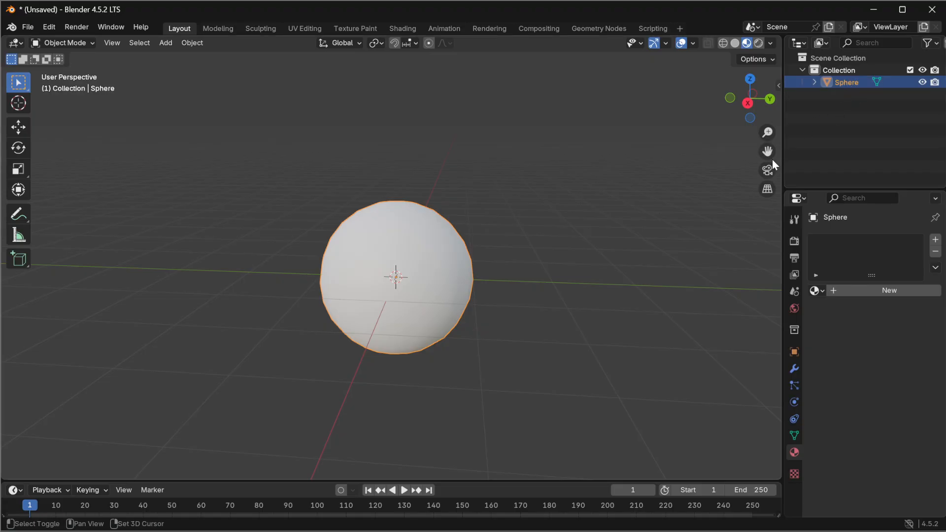
{"action": "key", "text": "shift+d"}
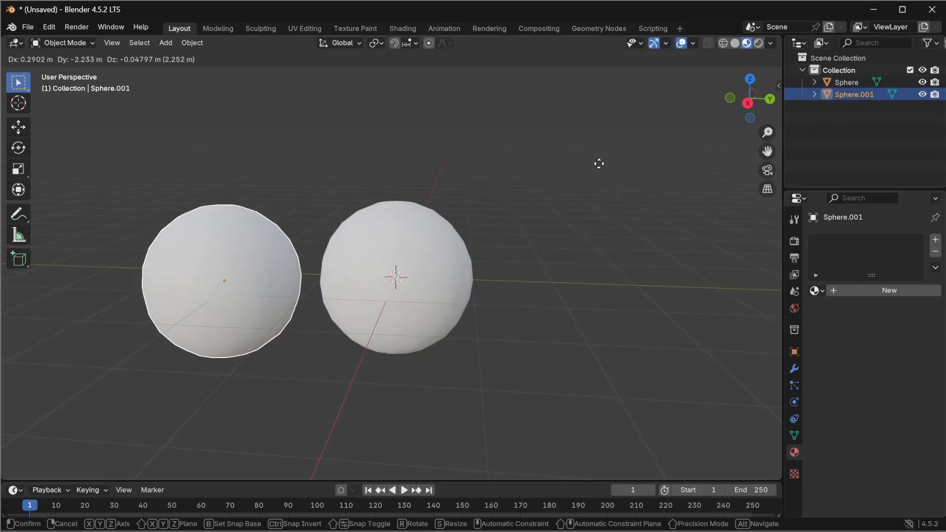
{"action": "left_click", "coordinate": [575, 142]}
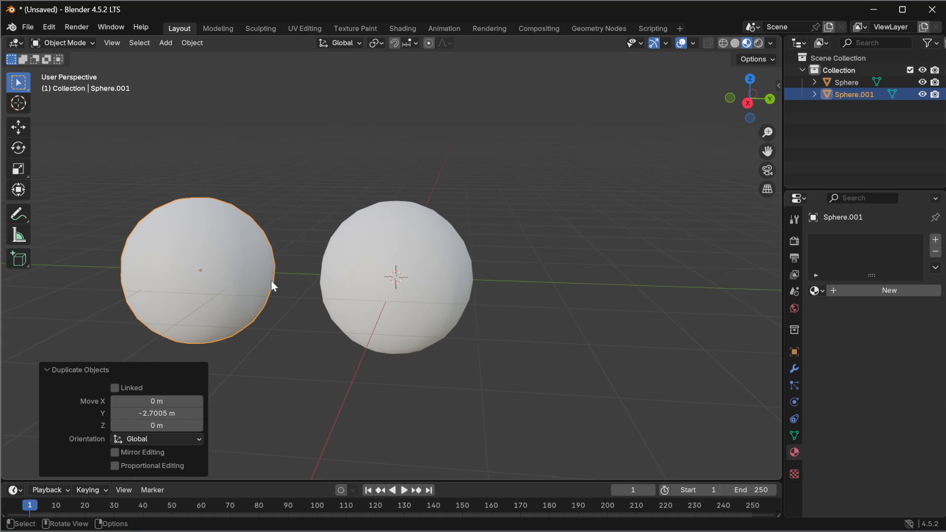
{"action": "right_click", "coordinate": [197, 247]}
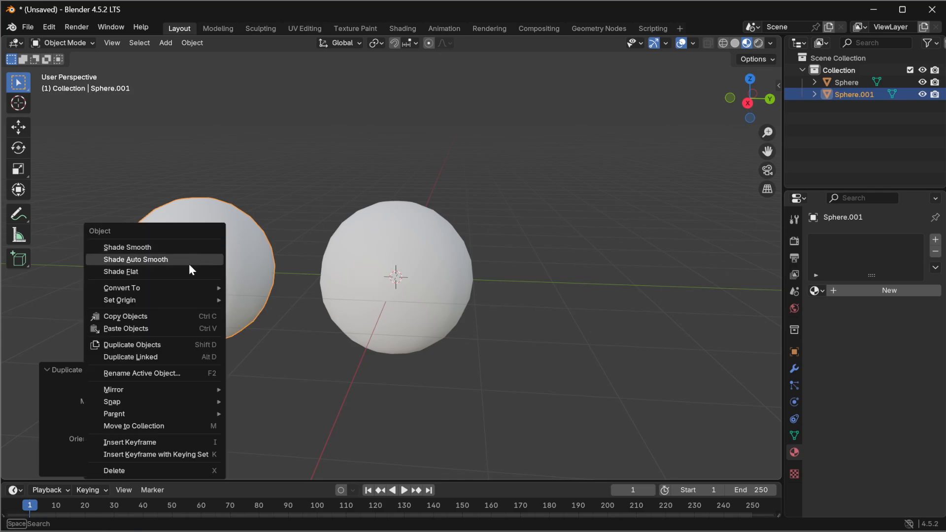
{"action": "left_click", "coordinate": [143, 274]}
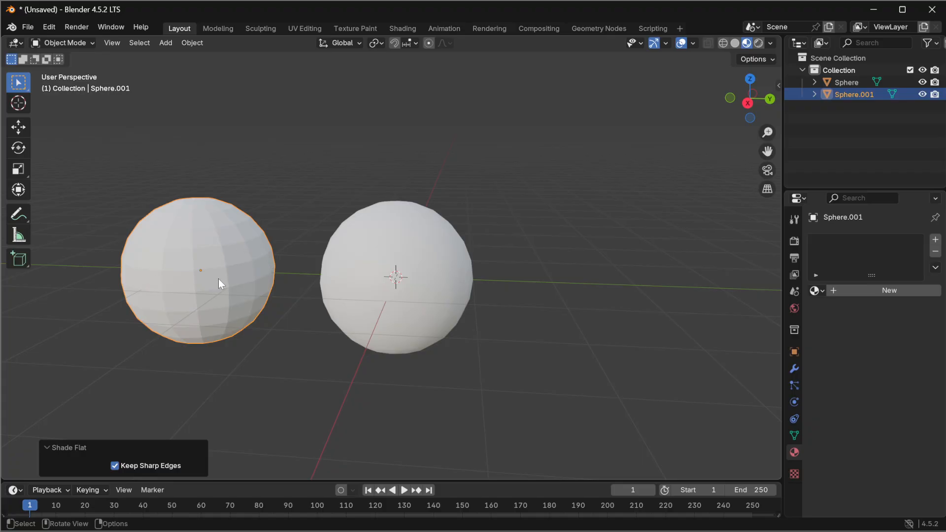
Step: Try Shade Auto Smooth with a 19.4° angle on the duplicated sphere and return it to flat shading
{"action": "right_click", "coordinate": [223, 258]}
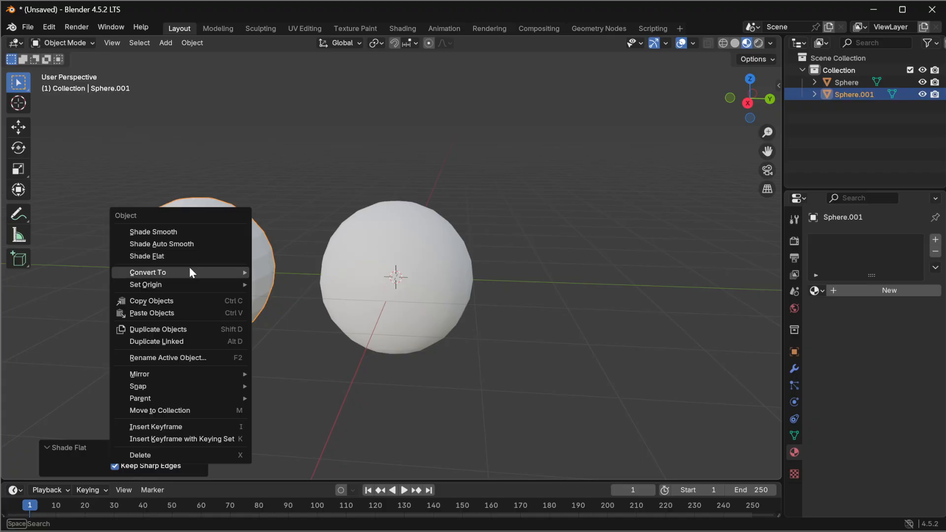
{"action": "left_click", "coordinate": [187, 245]}
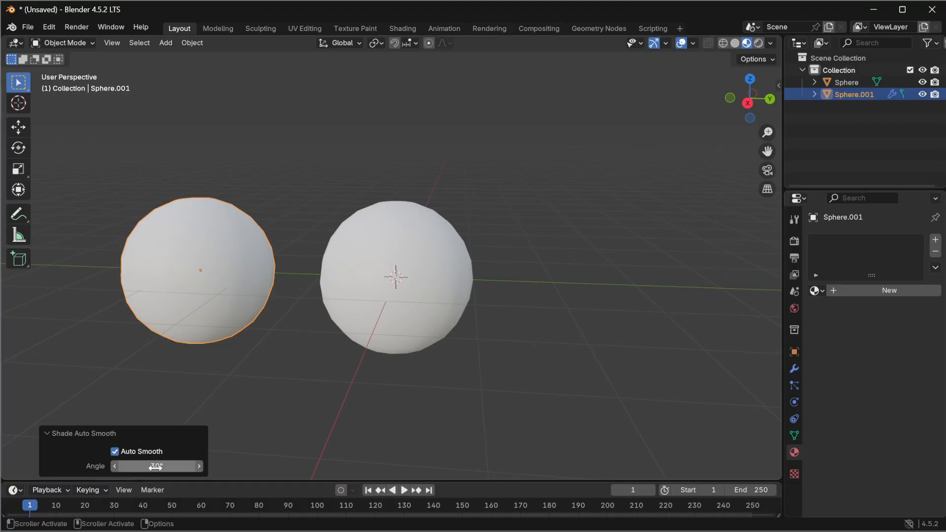
{"action": "left_click_drag", "start_coordinate": [194, 469], "coordinate": [205, 472]}
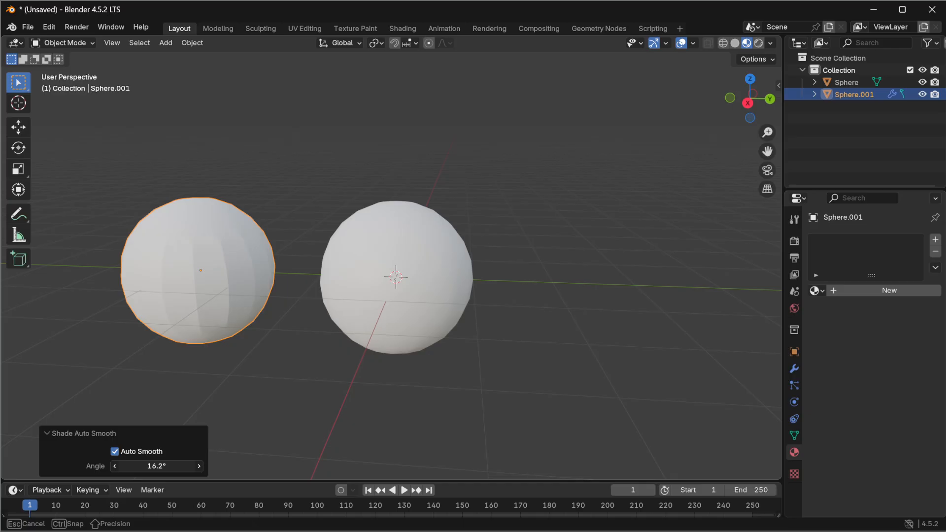
{"action": "left_click_drag", "start_coordinate": [153, 466], "coordinate": [146, 466]}
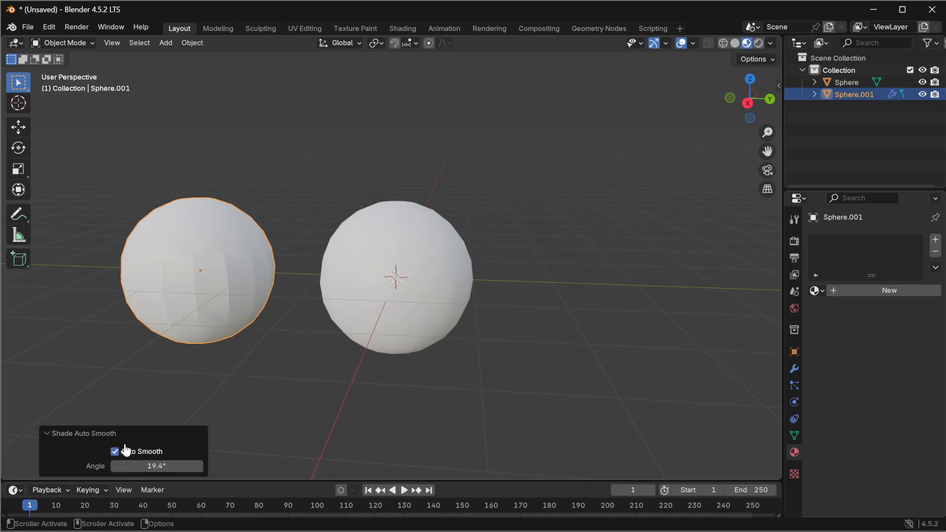
{"action": "right_click", "coordinate": [201, 265]}
{"action": "left_click", "coordinate": [167, 272]}
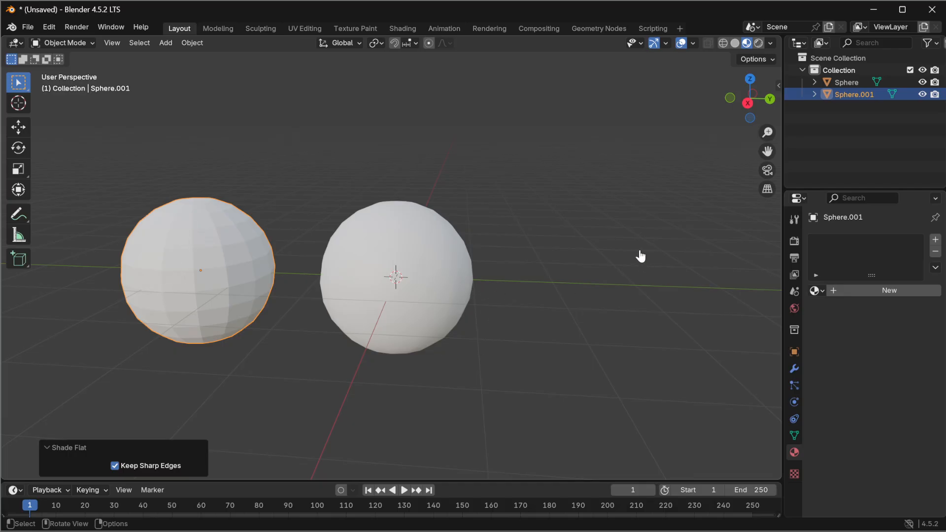
Step: Create a new material on the flat-shaded sphere and name it Sphere_Metal
{"action": "left_click", "coordinate": [858, 292]}
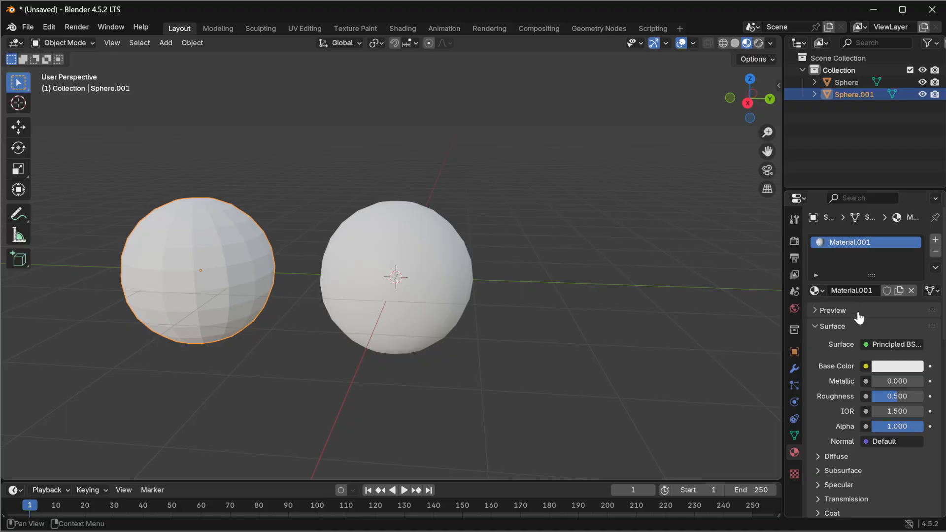
{"action": "left_click", "coordinate": [852, 290]}
{"action": "type", "text": "Sphere_Metal"}
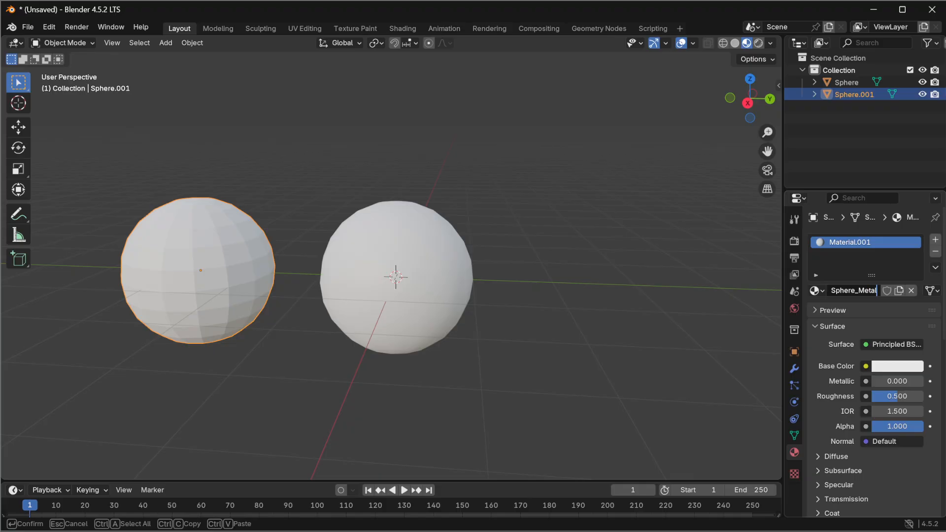
{"action": "key", "text": "Return"}
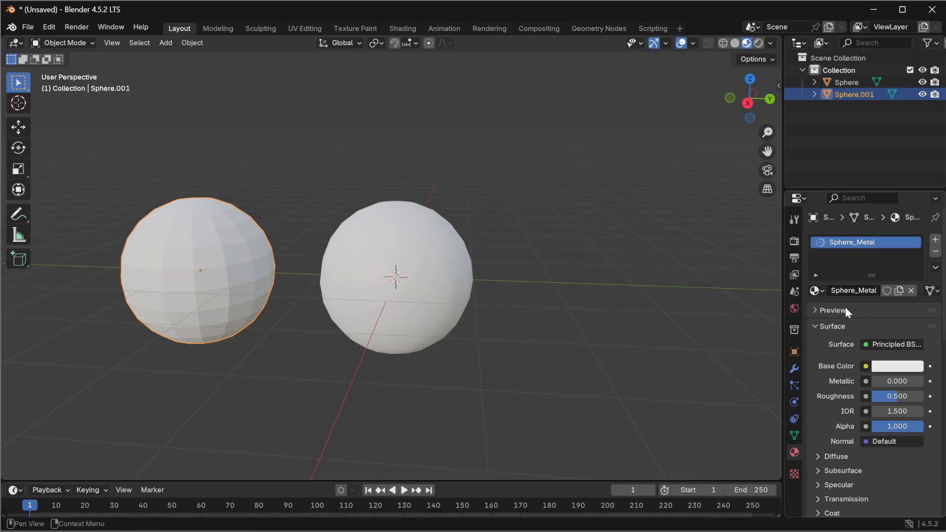
Step: Assign the existing Sphere_Metal material to the smooth-shaded sphere at the origin
{"action": "left_click", "coordinate": [444, 265]}
{"action": "left_click", "coordinate": [818, 292]}
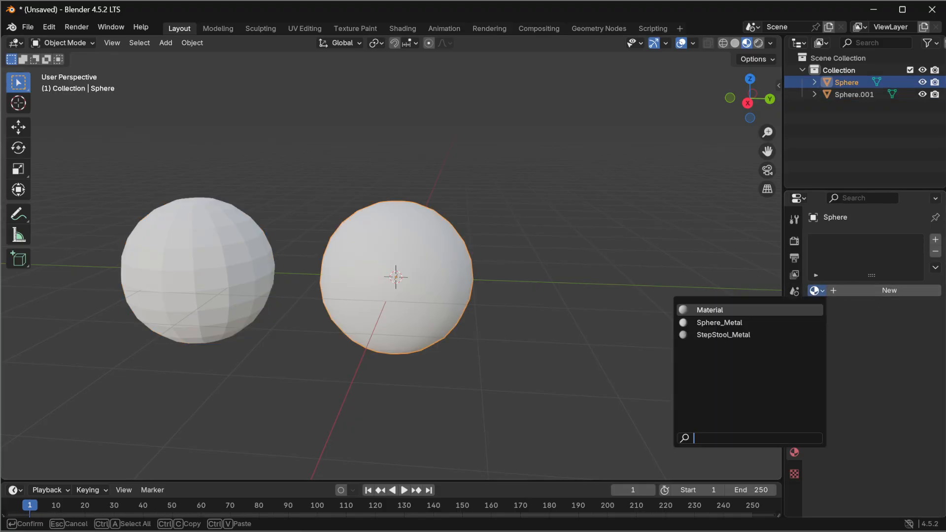
{"action": "left_click", "coordinate": [768, 320]}
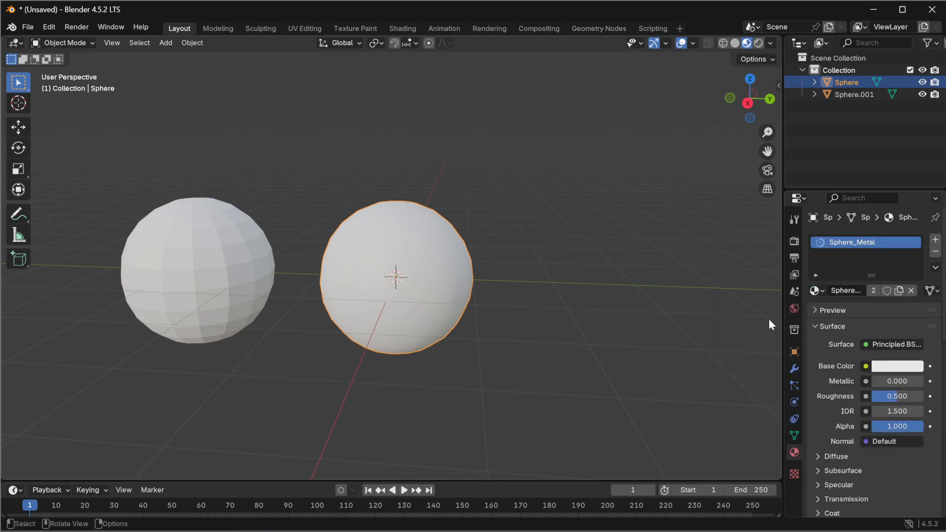
{"action": "left_click", "coordinate": [206, 277]}
{"action": "left_click", "coordinate": [397, 286]}
Step: Export the two spheres as an FBX file named MetalSpheres into the Step Stool folder
{"action": "left_click", "coordinate": [28, 27]}
{"action": "mouse_move", "coordinate": [49, 211]}
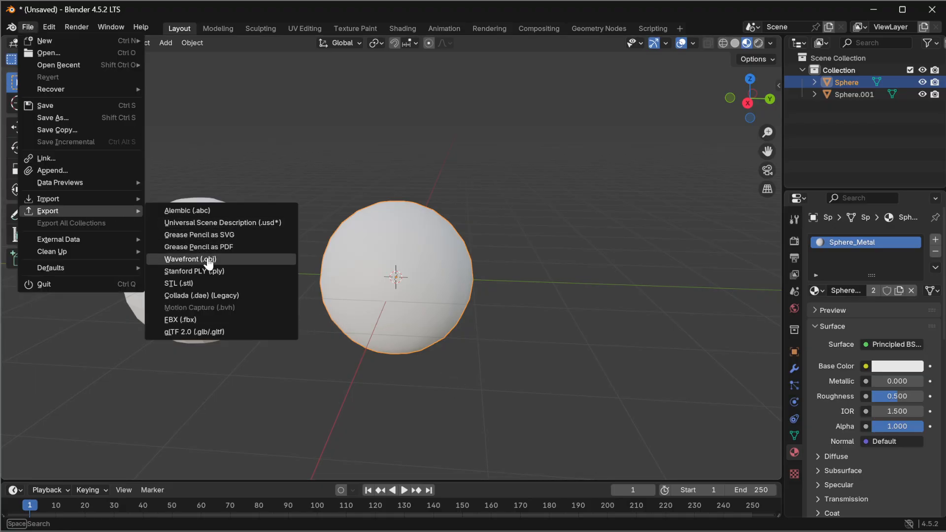
{"action": "left_click", "coordinate": [187, 320]}
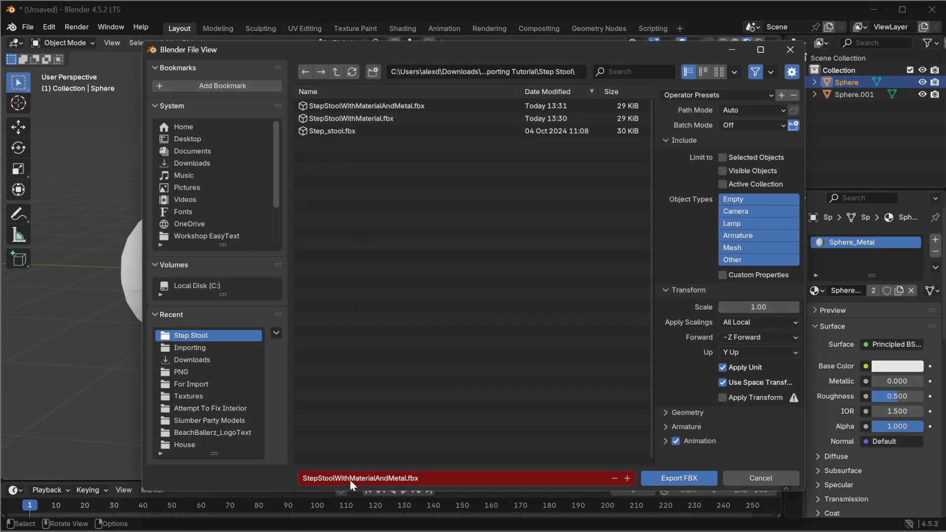
{"action": "left_click", "coordinate": [388, 478]}
{"action": "key", "text": "shift+Home"}
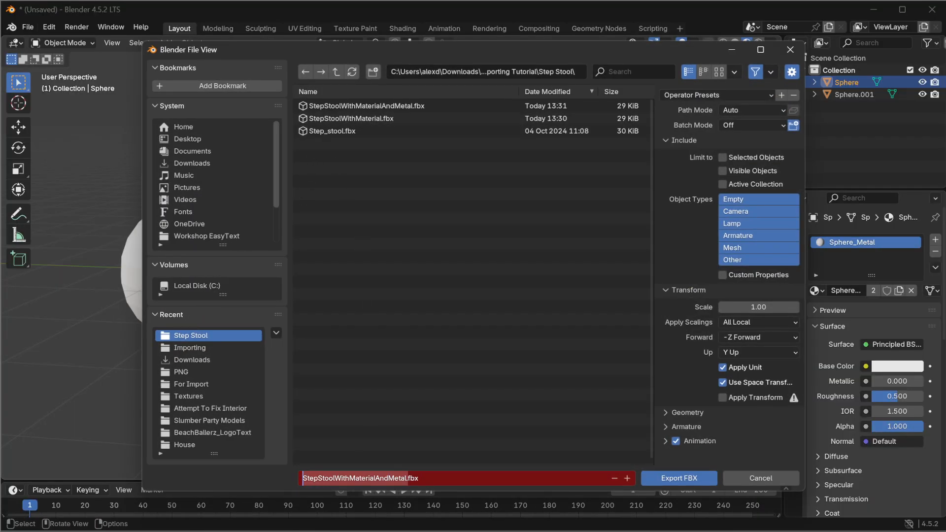
{"action": "type", "text": "MetalSp"}
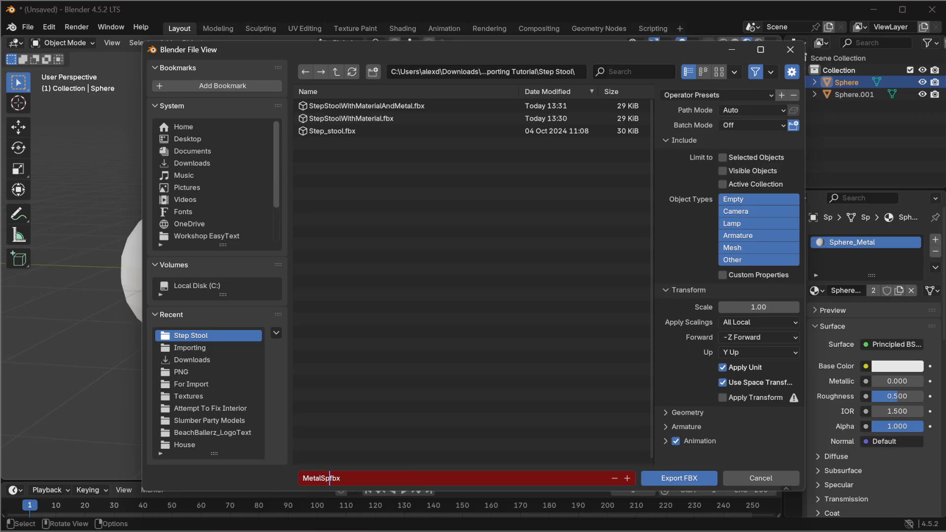
{"action": "type", "text": "heres."}
{"action": "left_click", "coordinate": [688, 478]}
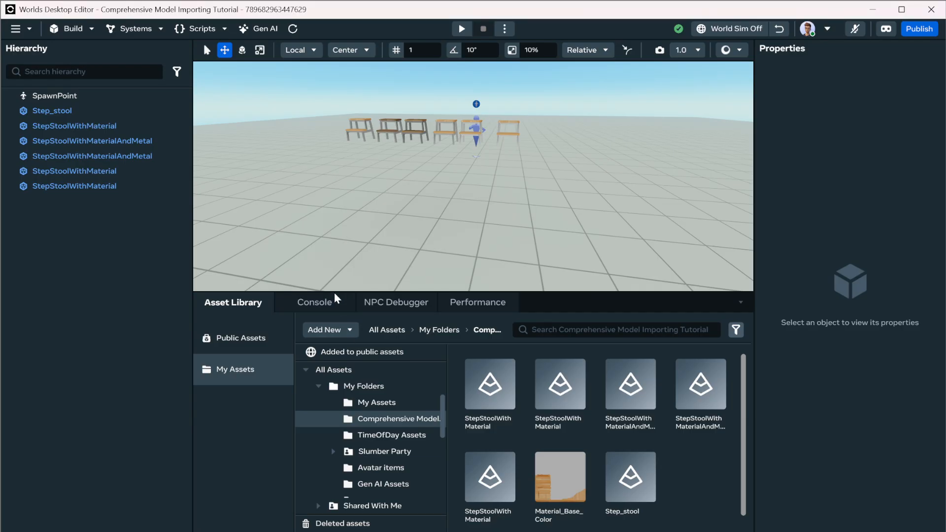
Step: In Worlds Desktop Editor, import the MetalSpheres model into the asset library with Preserve offset pivots enabled
{"action": "left_click", "coordinate": [329, 330]}
{"action": "left_click", "coordinate": [335, 363]}
{"action": "left_click", "coordinate": [330, 365]}
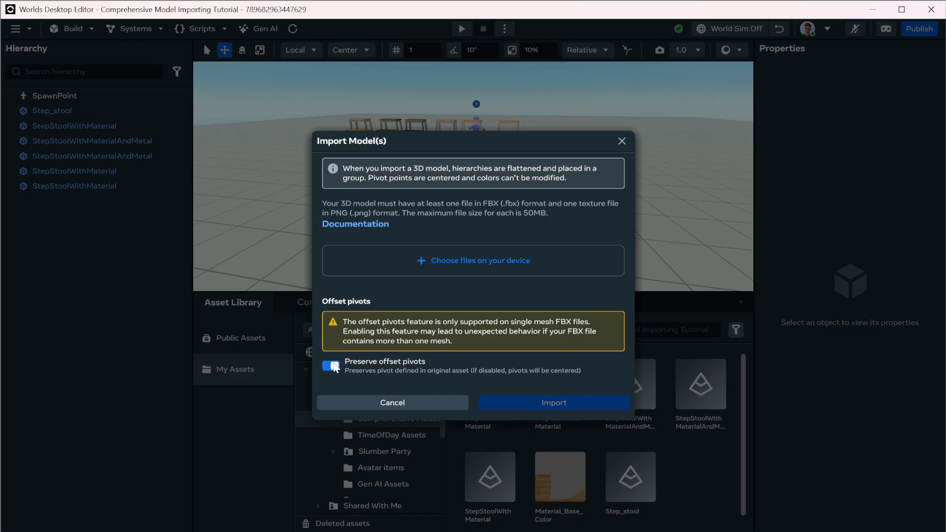
{"action": "left_click", "coordinate": [442, 289]}
{"action": "left_click", "coordinate": [148, 116]}
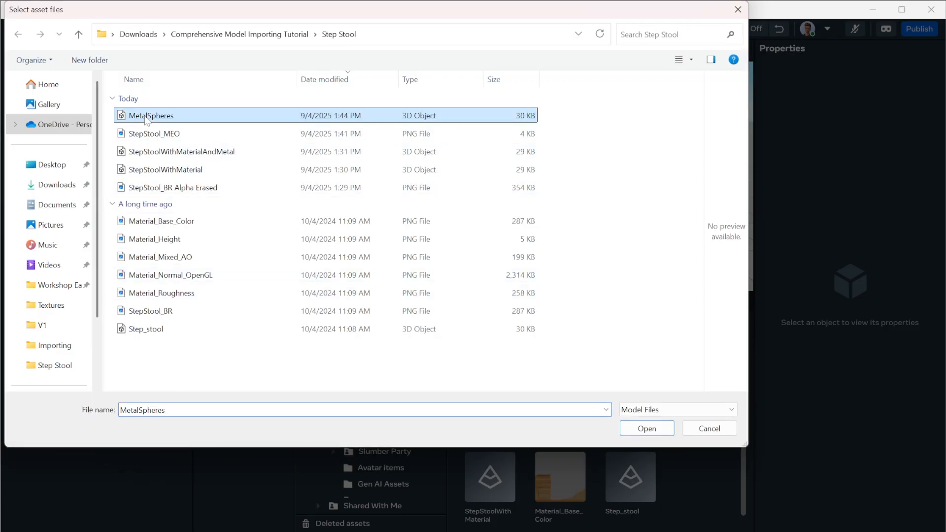
{"action": "left_click", "coordinate": [643, 428]}
{"action": "left_click", "coordinate": [625, 395]}
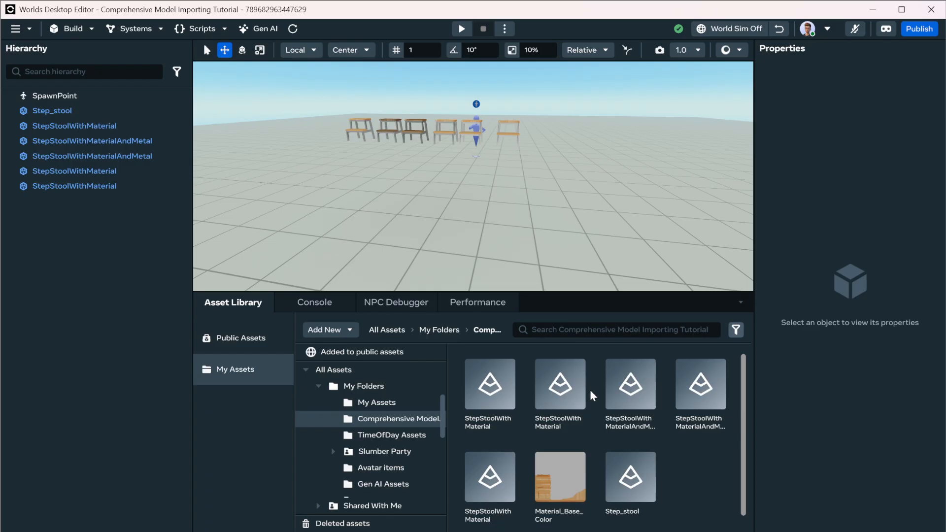
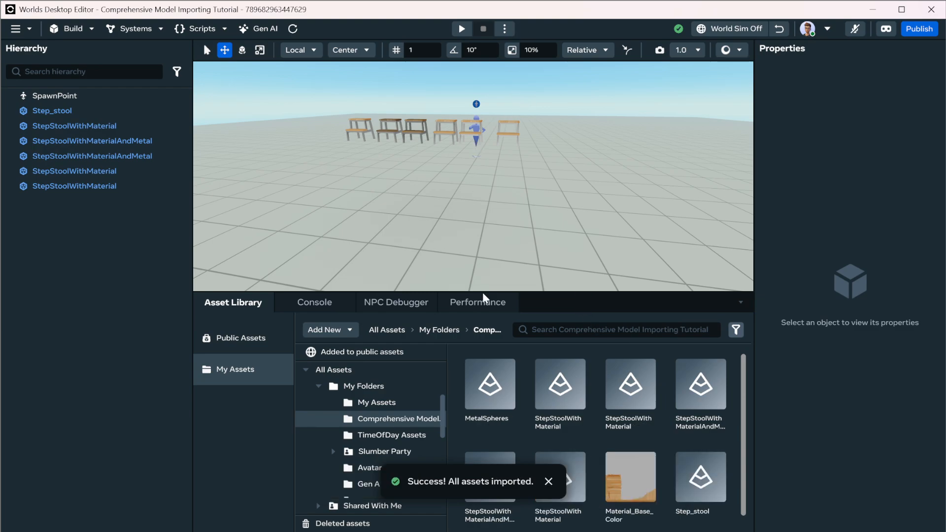
Step: Place the MetalSpheres asset in the world and move it away from the stools to X position -5.51
{"action": "right_click", "coordinate": [484, 390]}
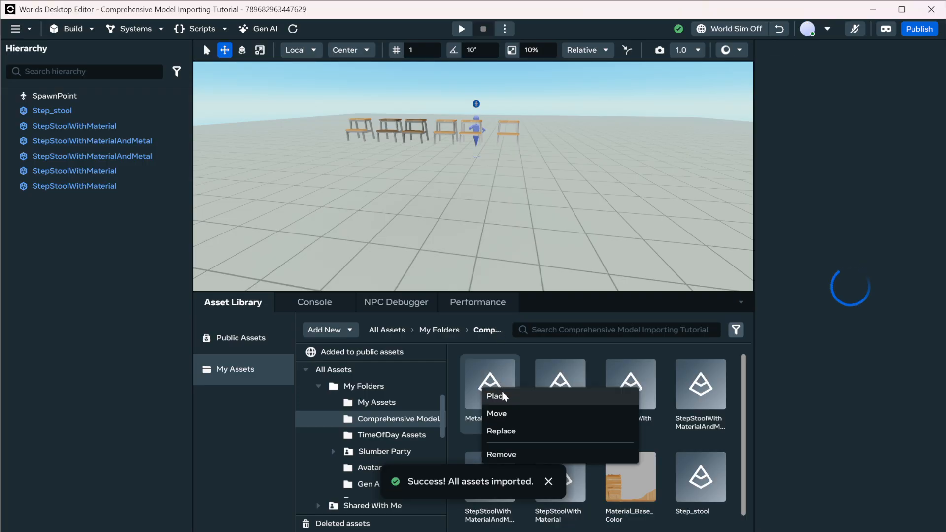
{"action": "left_click", "coordinate": [498, 396]}
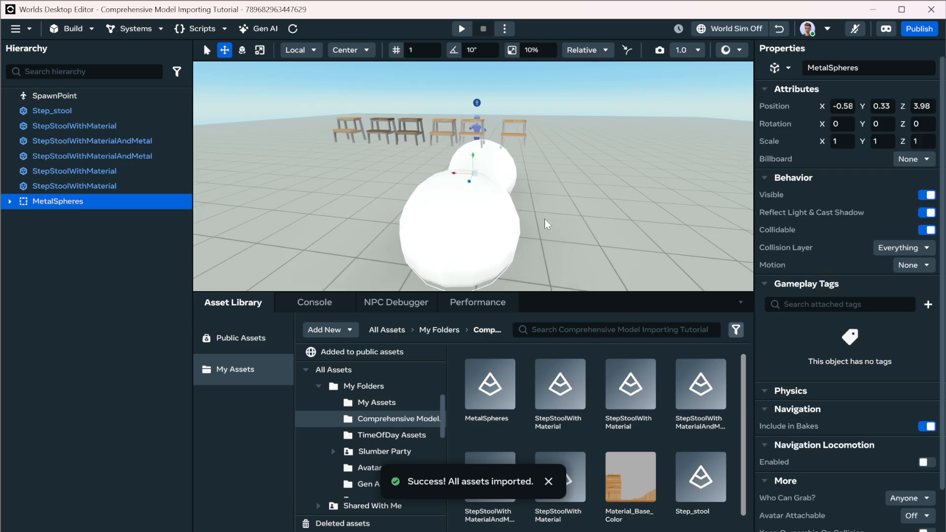
{"action": "scroll", "coordinate": [545, 219], "scroll_direction": "up", "scroll_amount": 1}
{"action": "left_click_drag", "start_coordinate": [557, 209], "coordinate": [497, 202], "text": "alt"}
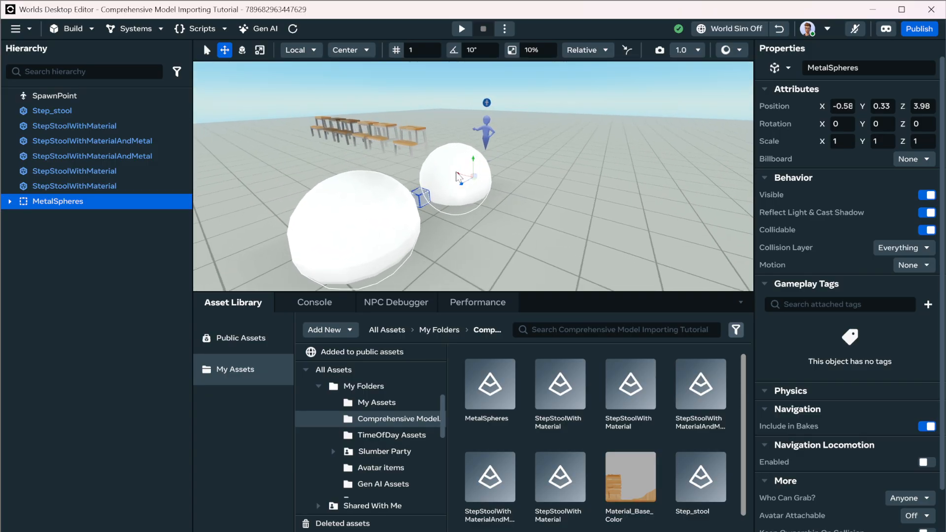
{"action": "left_click_drag", "start_coordinate": [458, 177], "coordinate": [602, 240]}
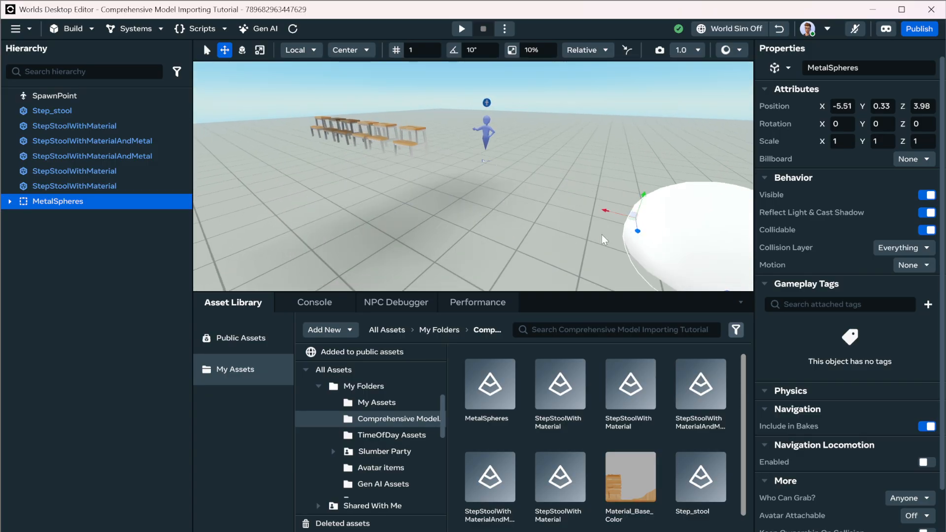
{"action": "key", "text": "f"}
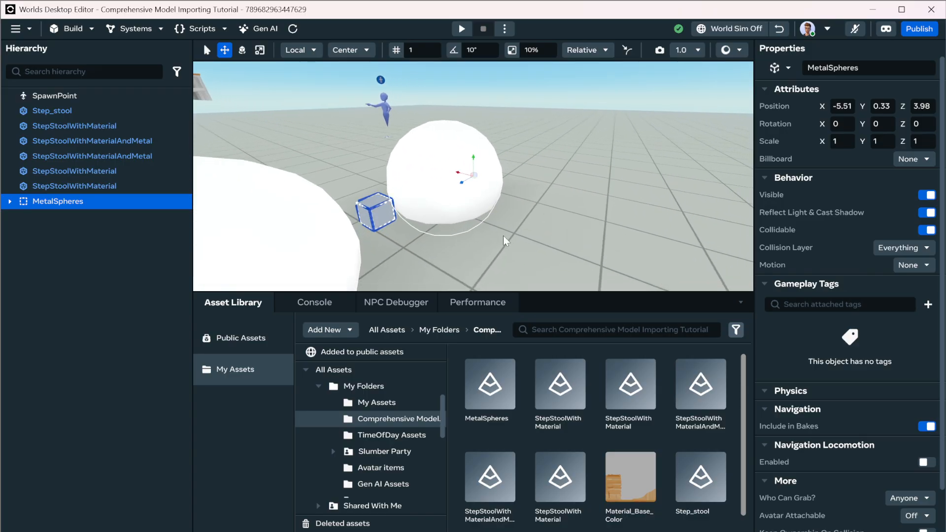
{"action": "left_click_drag", "start_coordinate": [502, 196], "coordinate": [407, 212], "text": "alt"}
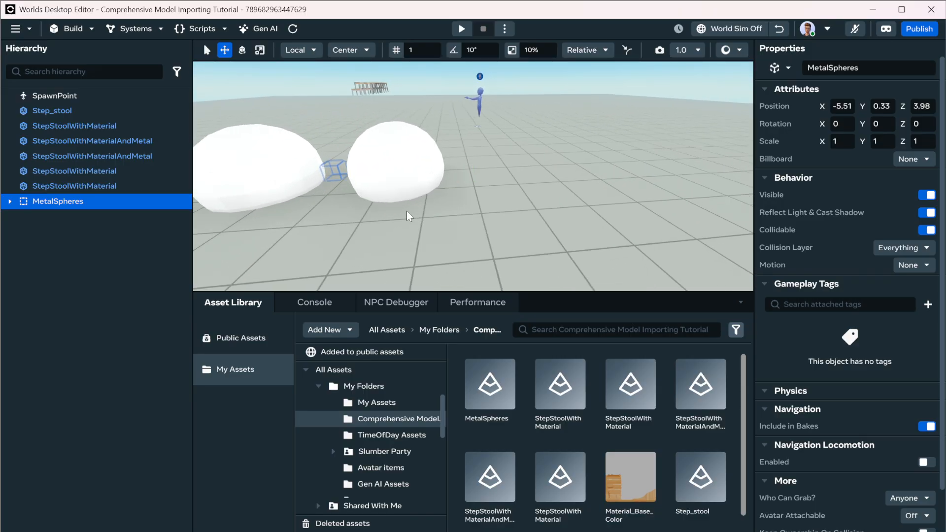
Step: Detach both spheres from the MetalSpheres parent object and delete the leftover parent from the hierarchy
{"action": "left_click", "coordinate": [402, 204]}
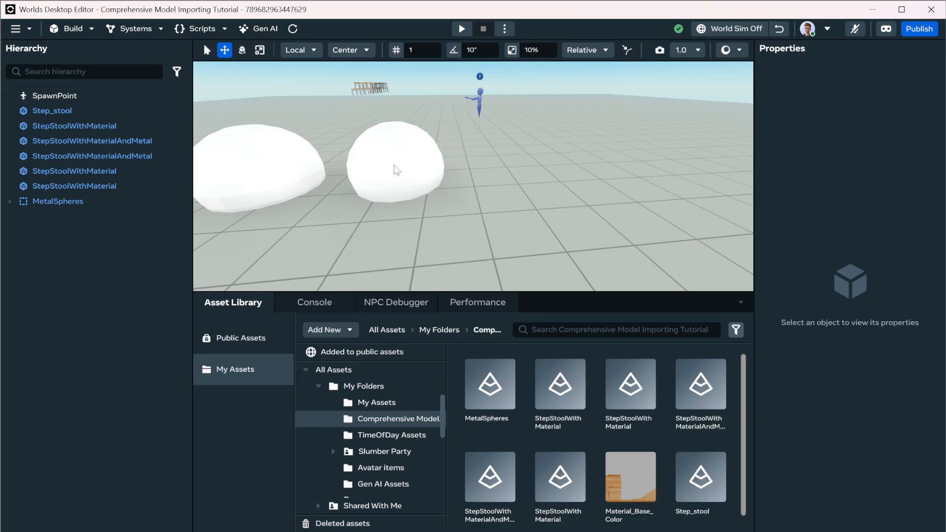
{"action": "left_click", "coordinate": [74, 202]}
{"action": "right_click", "coordinate": [74, 202]}
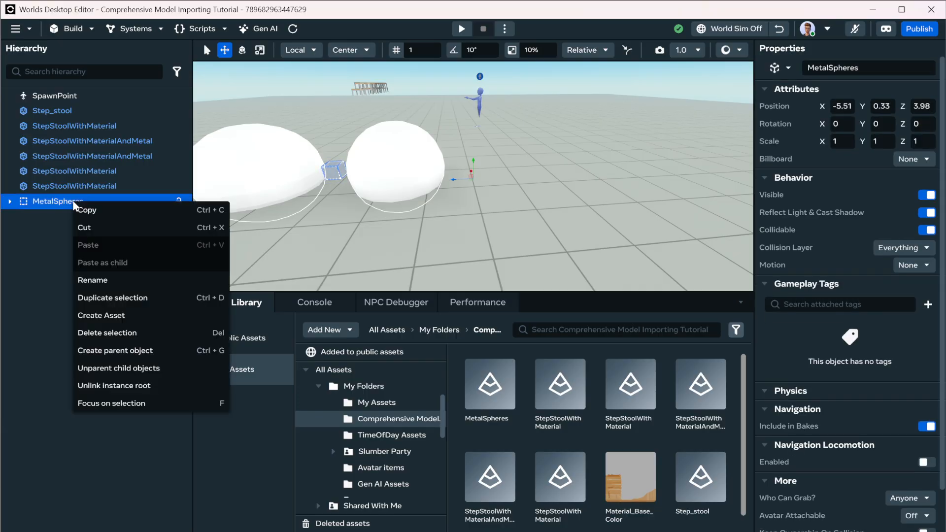
{"action": "left_click", "coordinate": [128, 370]}
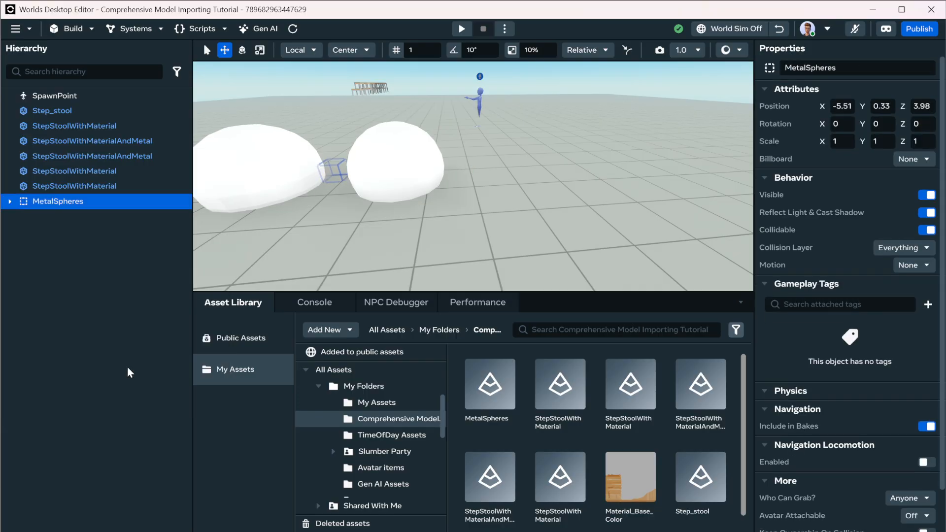
{"action": "left_click", "coordinate": [84, 202]}
{"action": "key", "text": "Delete"}
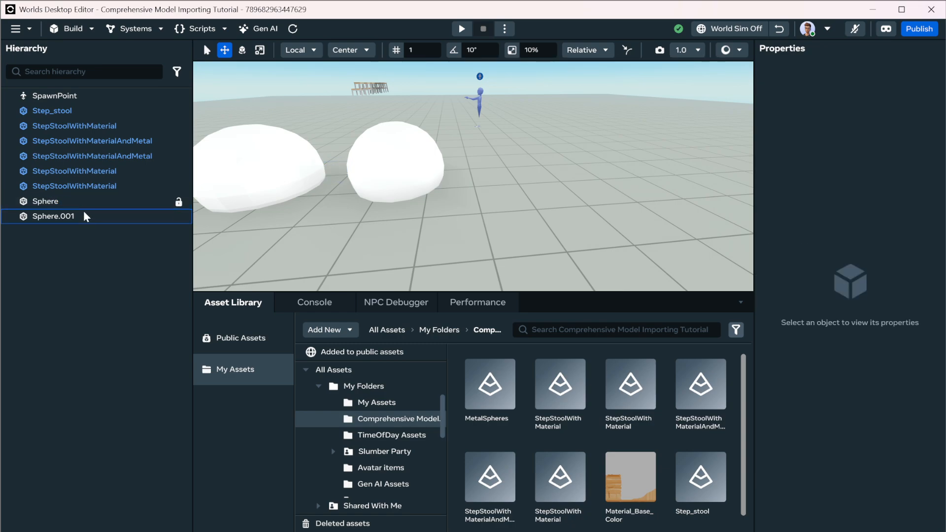
Step: Move Sphere and Sphere.001 together up off the ground and farther out, to about X -7.64 and Y 1.26
{"action": "left_click", "coordinate": [105, 209]}
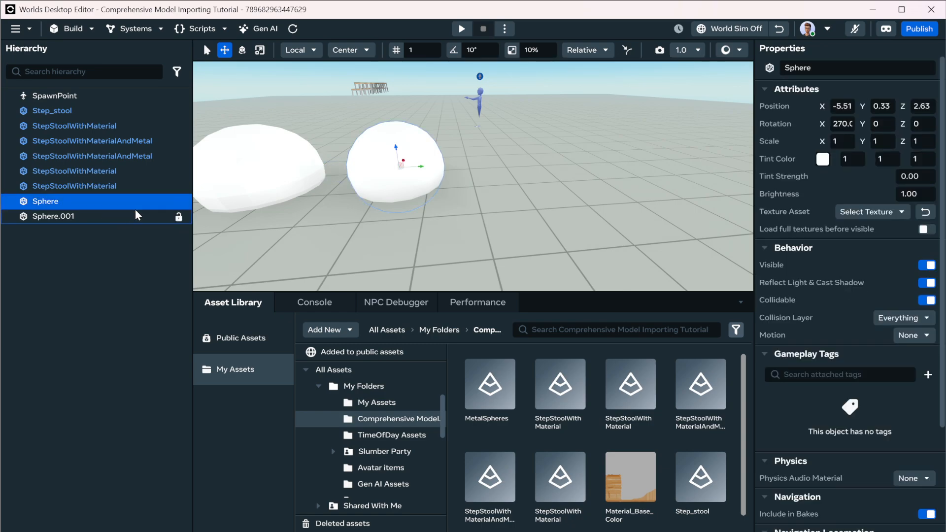
{"action": "key", "text": "f"}
{"action": "scroll", "coordinate": [405, 183], "scroll_direction": "up", "scroll_amount": 4}
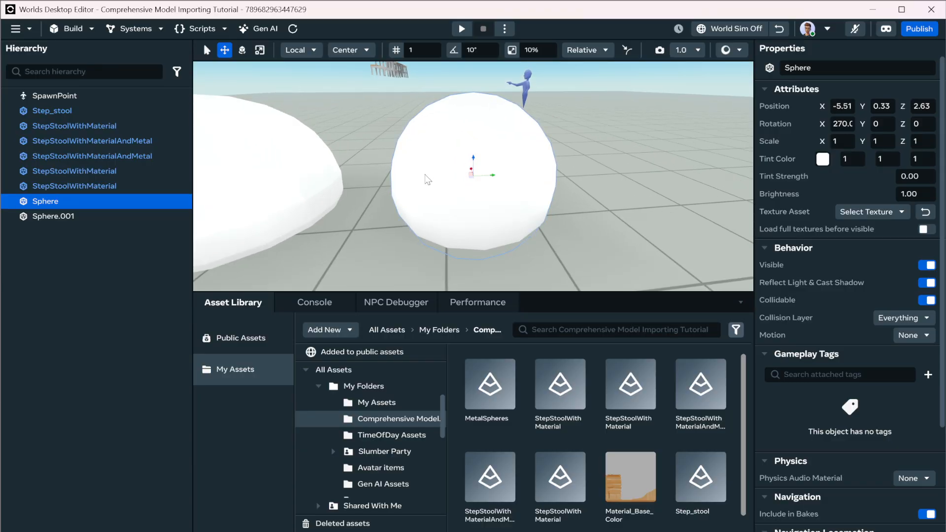
{"action": "scroll", "coordinate": [421, 192], "scroll_direction": "down", "scroll_amount": 4}
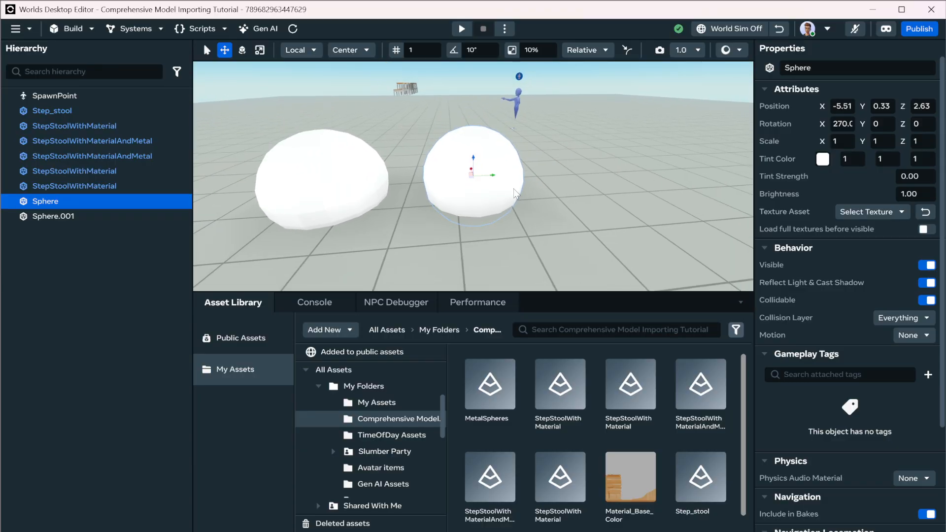
{"action": "left_click_drag", "start_coordinate": [421, 192], "coordinate": [405, 257], "text": "alt"}
{"action": "left_click", "coordinate": [403, 254], "text": "shift"}
{"action": "left_click_drag", "start_coordinate": [444, 182], "coordinate": [588, 132]}
{"action": "left_click_drag", "start_coordinate": [588, 132], "coordinate": [622, 132]}
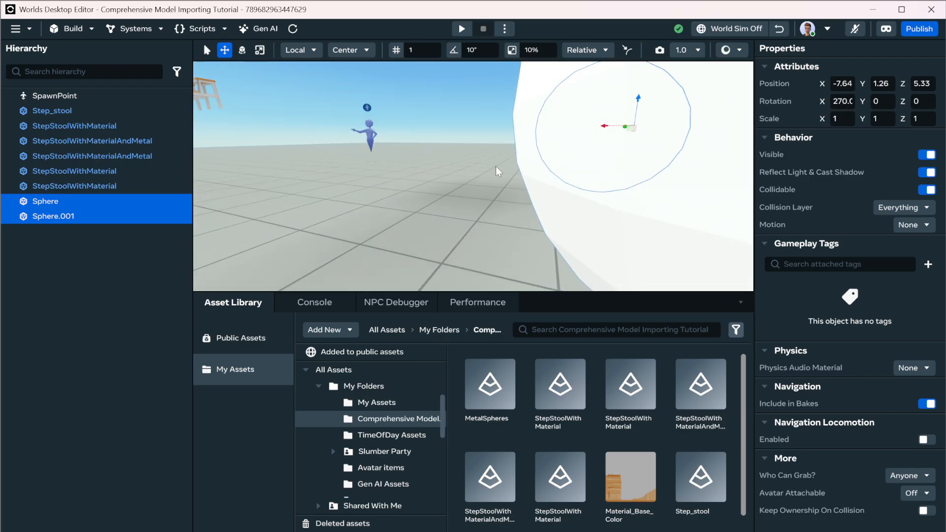
Step: Examine the shading of the two raised spheres from several angles, including the smooth-shaded one up close
{"action": "left_click_drag", "start_coordinate": [497, 168], "coordinate": [612, 150], "text": "alt"}
{"action": "key", "text": "f"}
{"action": "left_click_drag", "start_coordinate": [743, 143], "coordinate": [943, 199], "text": "alt"}
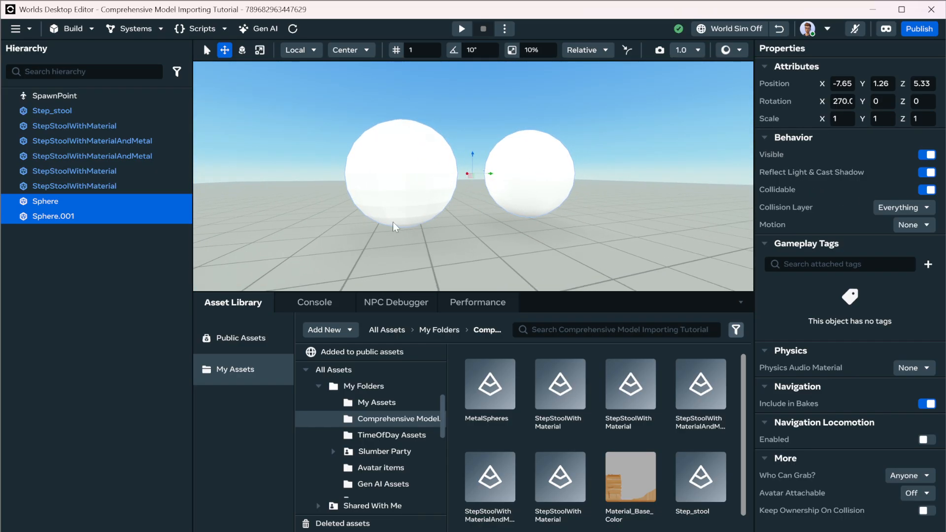
{"action": "left_click_drag", "start_coordinate": [395, 224], "coordinate": [322, 226], "text": "alt"}
{"action": "left_click", "coordinate": [550, 179]}
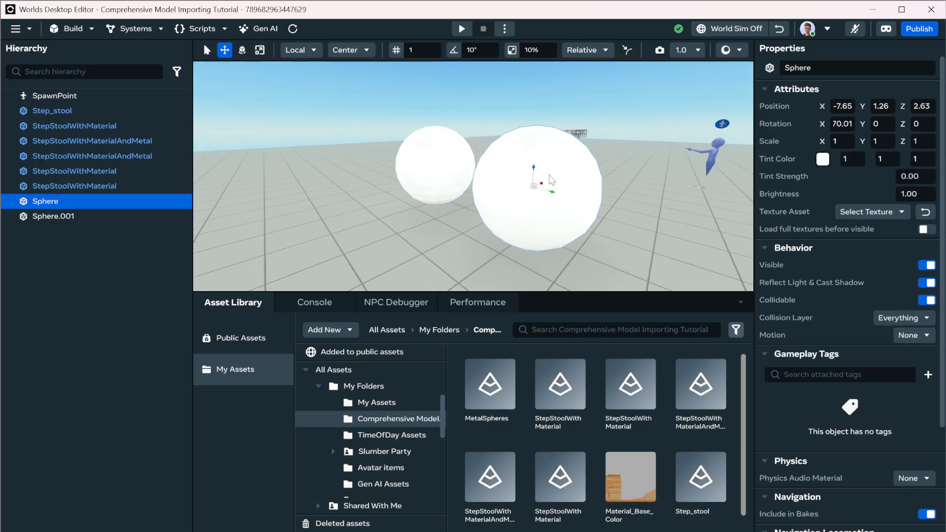
{"action": "scroll", "coordinate": [541, 213], "scroll_direction": "up", "scroll_amount": 2}
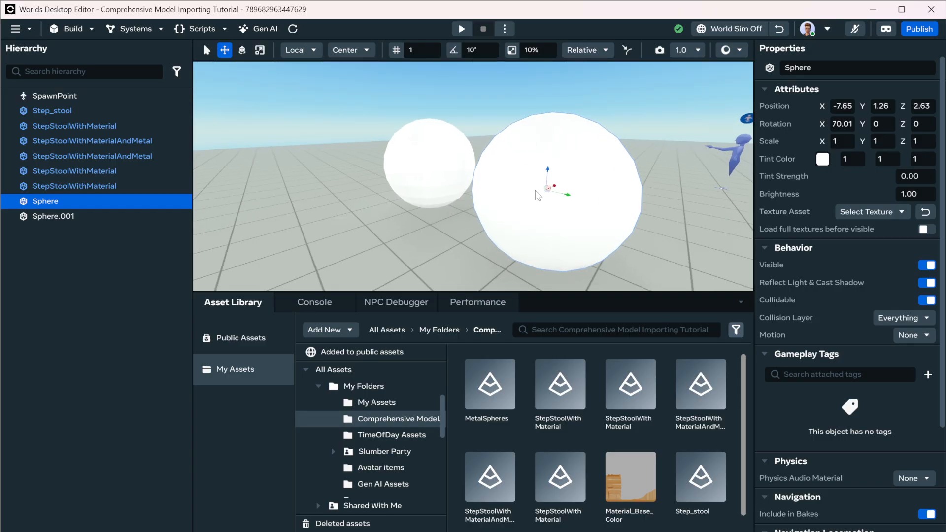
{"action": "left_click_drag", "start_coordinate": [582, 174], "coordinate": [434, 177], "text": "alt"}
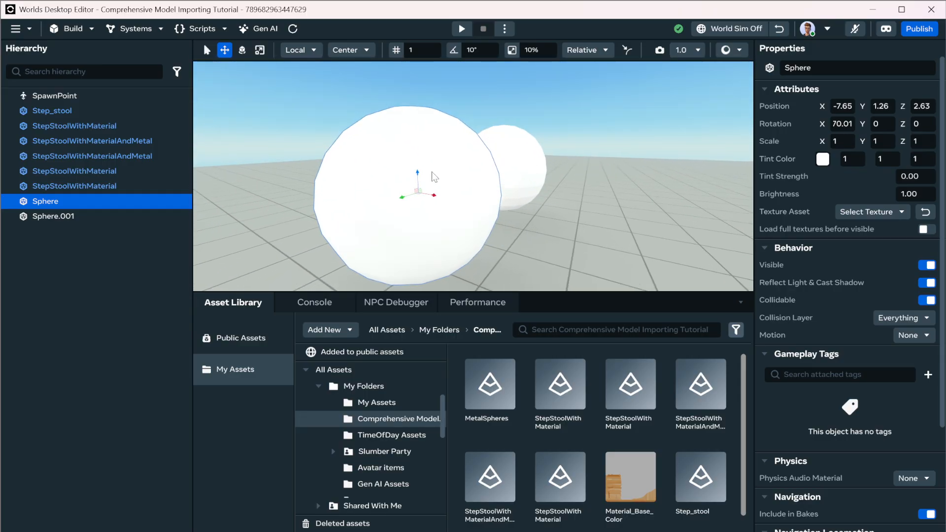
Step: Apply the white tint color FFFFFF to the smooth-shaded sphere and compare it with the flat-shaded one
{"action": "left_click", "coordinate": [822, 160]}
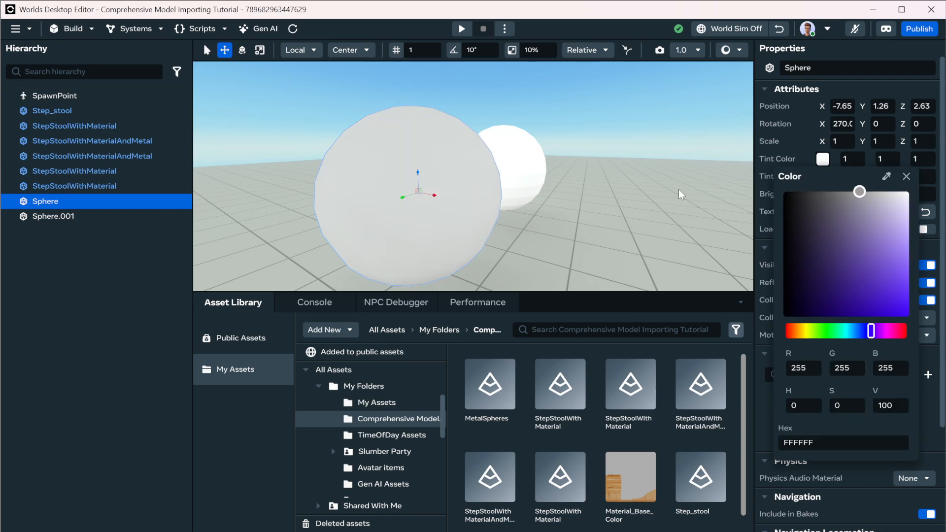
{"action": "left_click", "coordinate": [644, 202]}
{"action": "left_click_drag", "start_coordinate": [645, 202], "coordinate": [473, 217], "text": "alt"}
{"action": "mouse_move", "coordinate": [701, 226]}
{"action": "left_mouse_down", "text": "alt"}
{"action": "mouse_move", "coordinate": [695, 243]}
{"action": "mouse_move", "coordinate": [483, 247]}
{"action": "mouse_move", "coordinate": [535, 123]}
{"action": "mouse_move", "coordinate": [461, 136]}
{"action": "mouse_move", "coordinate": [551, 245]}
{"action": "mouse_move", "coordinate": [574, 261]}
{"action": "mouse_move", "coordinate": [625, 266]}
{"action": "left_mouse_up", "text": "alt"}
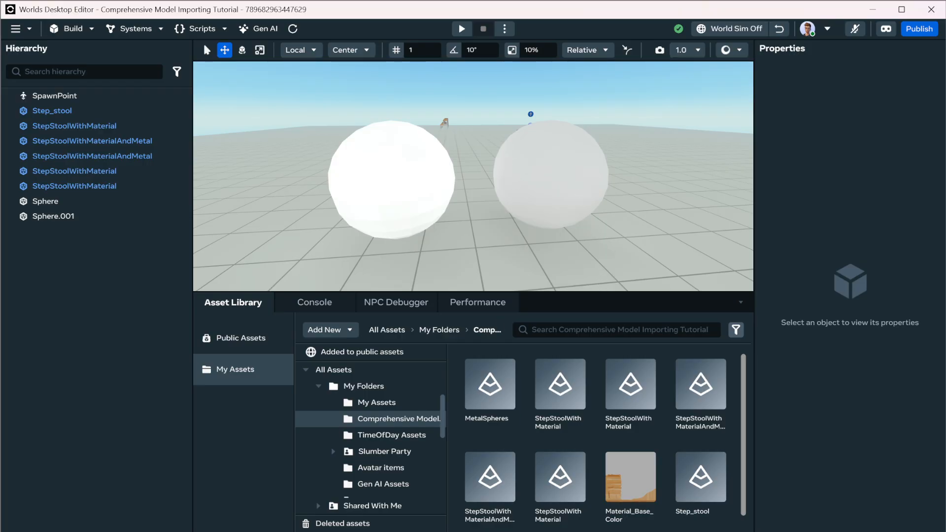
Step: In Blender's Texture Paint workspace, create a white 1024 x 1024 px image named Sphere_BR with alpha enabled
{"action": "key", "text": "alt+Tab"}
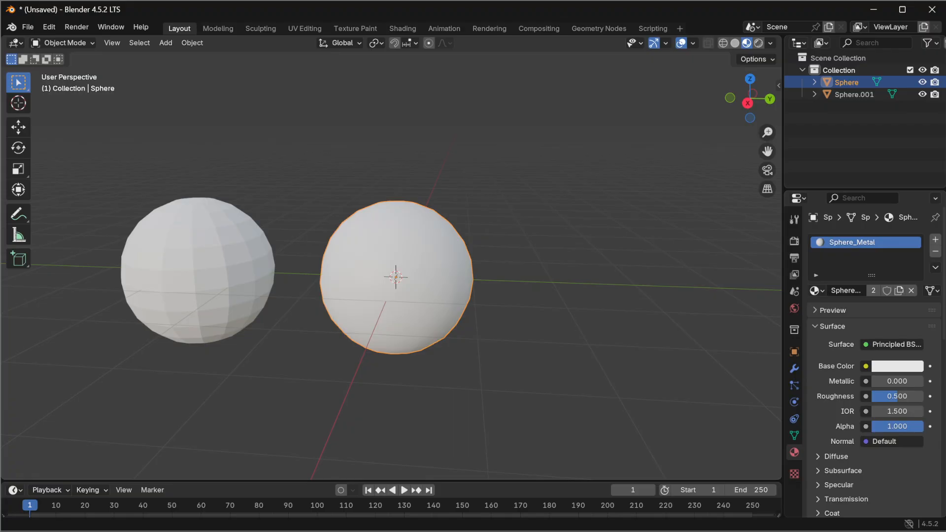
{"action": "left_click", "coordinate": [358, 28]}
{"action": "left_click", "coordinate": [116, 44]}
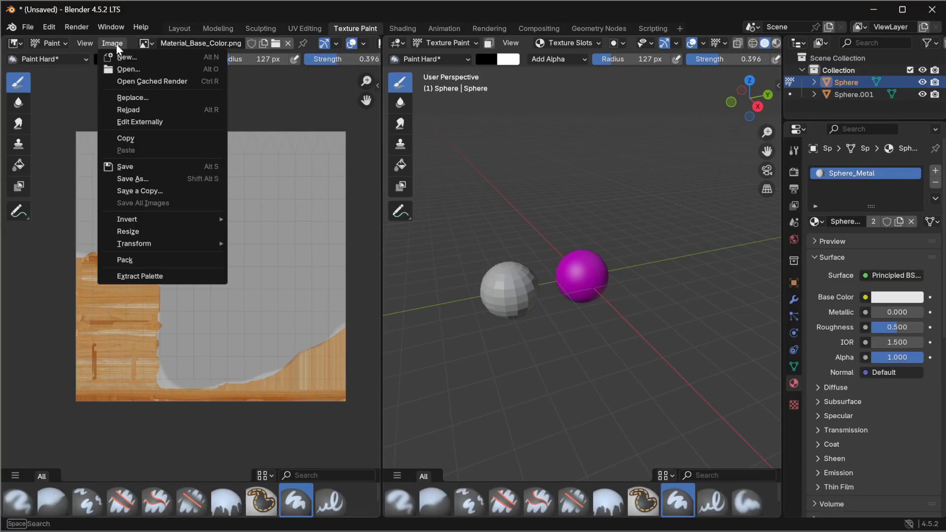
{"action": "left_click", "coordinate": [124, 57]}
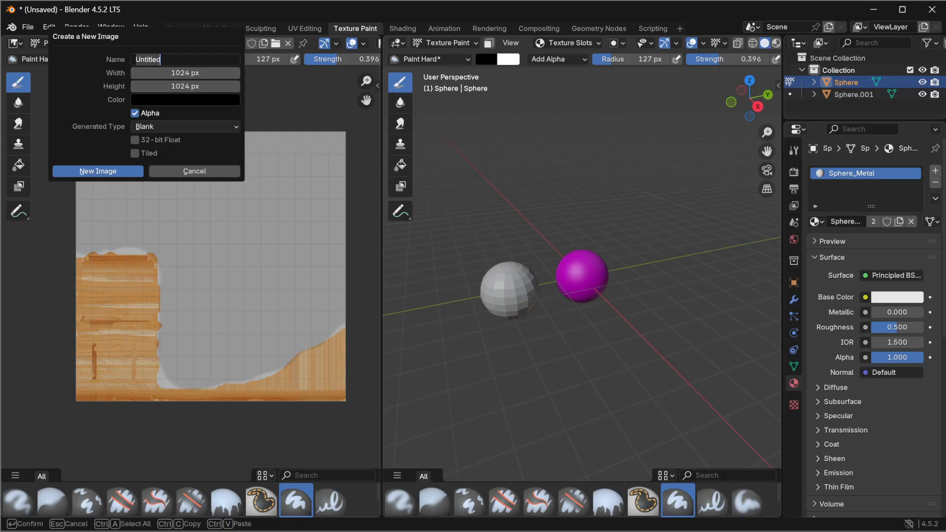
{"action": "type", "text": "Sphere_BR"}
{"action": "key", "text": "Return"}
{"action": "left_click", "coordinate": [164, 100]}
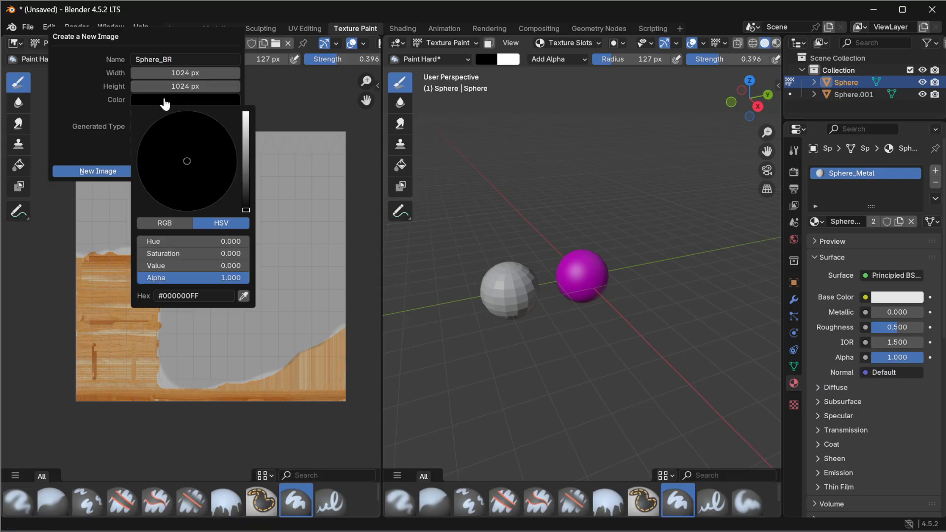
{"action": "left_click_drag", "start_coordinate": [248, 163], "coordinate": [250, 116]}
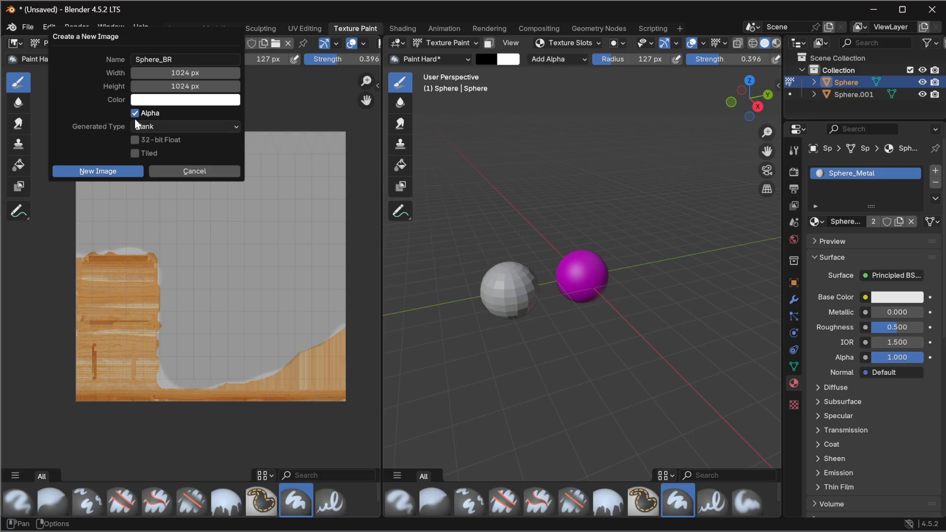
{"action": "left_click", "coordinate": [116, 173]}
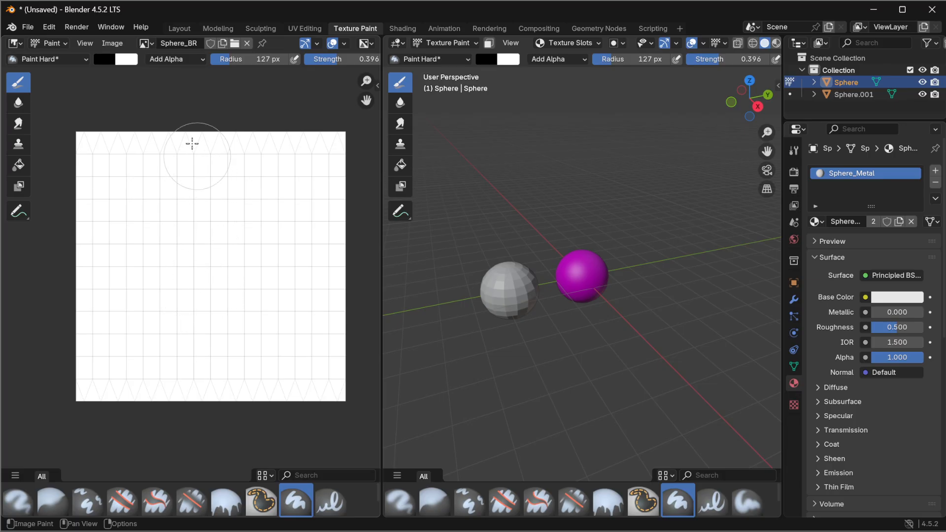
Step: Save the fully opaque white image as Sphere_BR_Rough.png in the Step Stool folder
{"action": "left_click", "coordinate": [112, 43]}
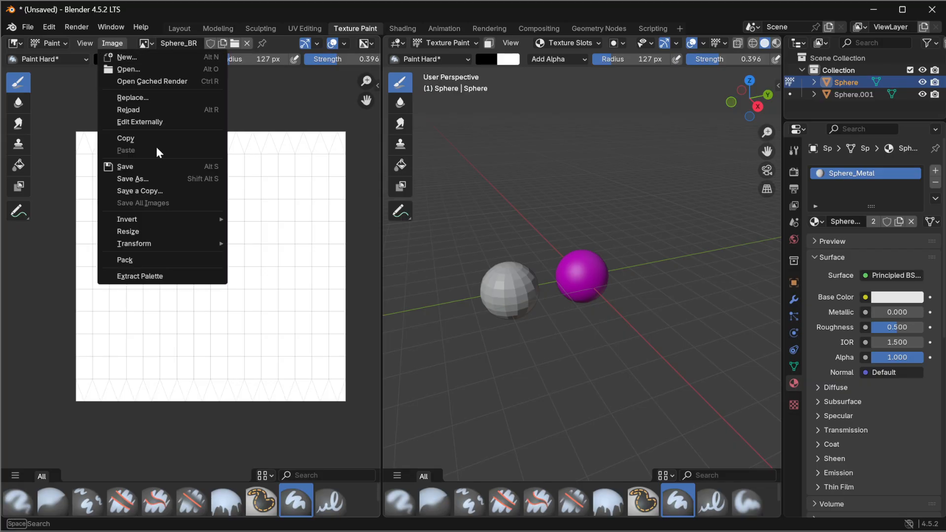
{"action": "left_click", "coordinate": [152, 177]}
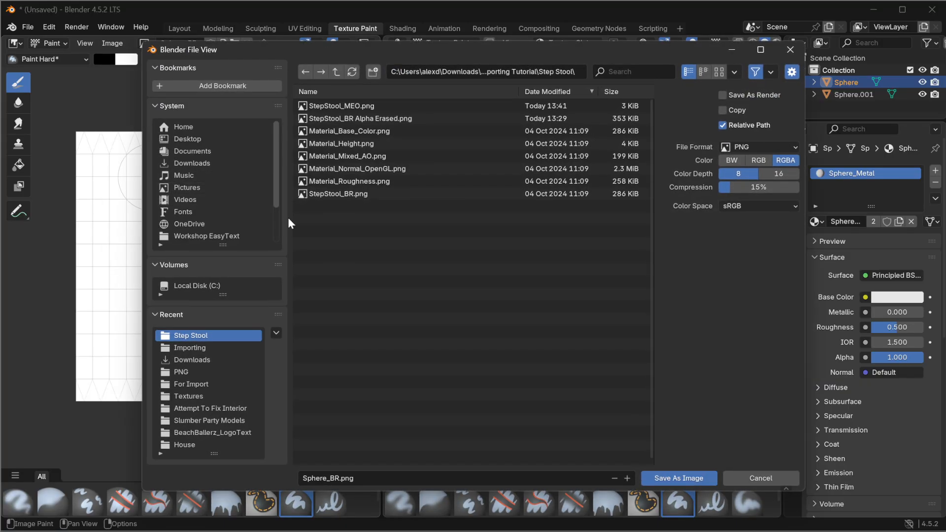
{"action": "left_click", "coordinate": [339, 477]}
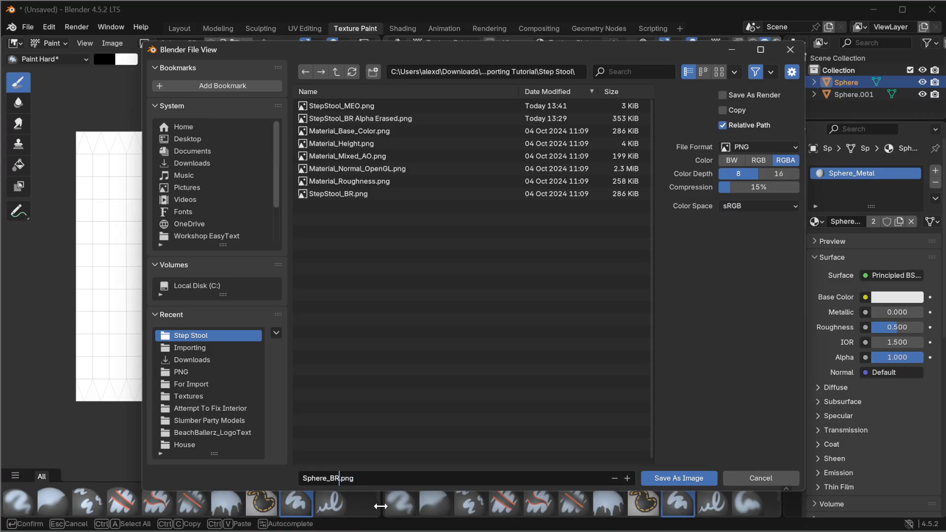
{"action": "type", "text": "_Rough"}
{"action": "key", "text": "Return"}
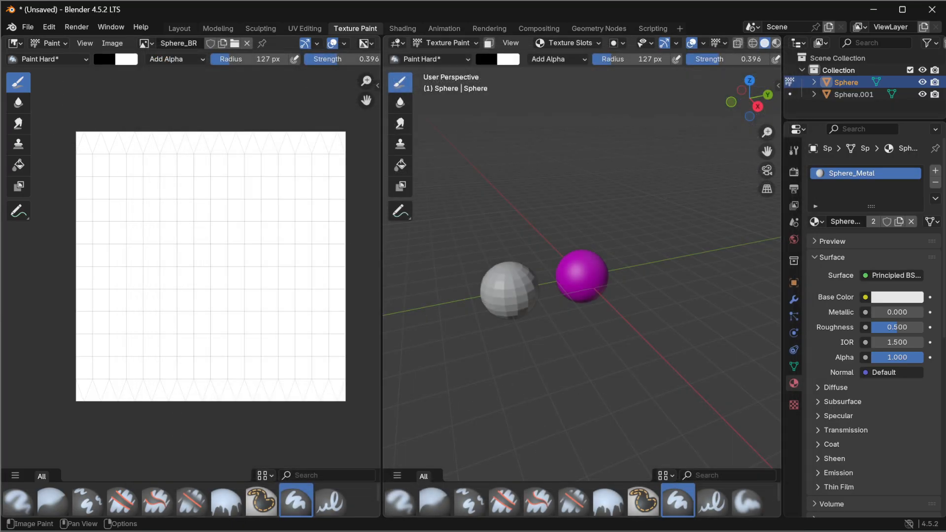
Step: Save the same white image under the name Sphere_BR.png in the Step Stool folder
{"action": "left_click", "coordinate": [112, 43]}
{"action": "left_click", "coordinate": [133, 179]}
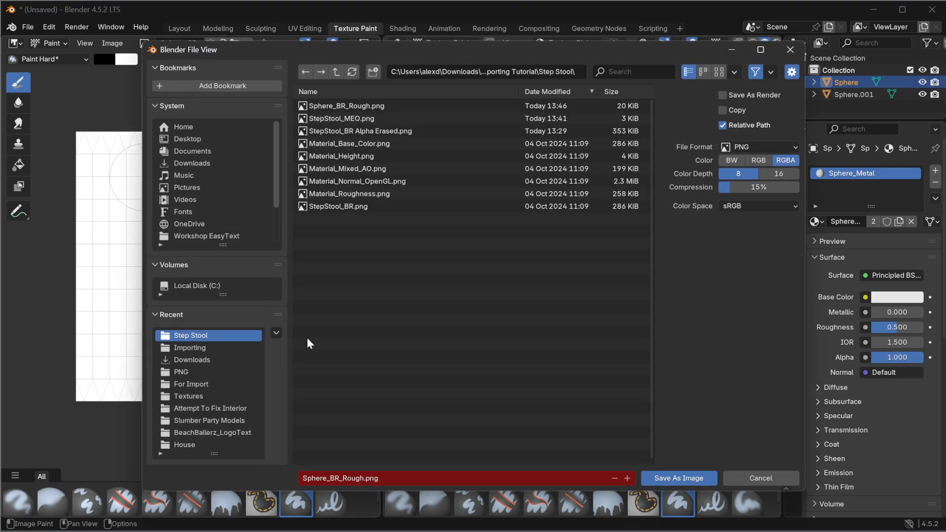
{"action": "left_click", "coordinate": [355, 478]}
{"action": "left_click", "coordinate": [360, 478]}
{"action": "left_click", "coordinate": [365, 478]}
{"action": "left_click_drag", "start_coordinate": [355, 478], "coordinate": [339, 478]}
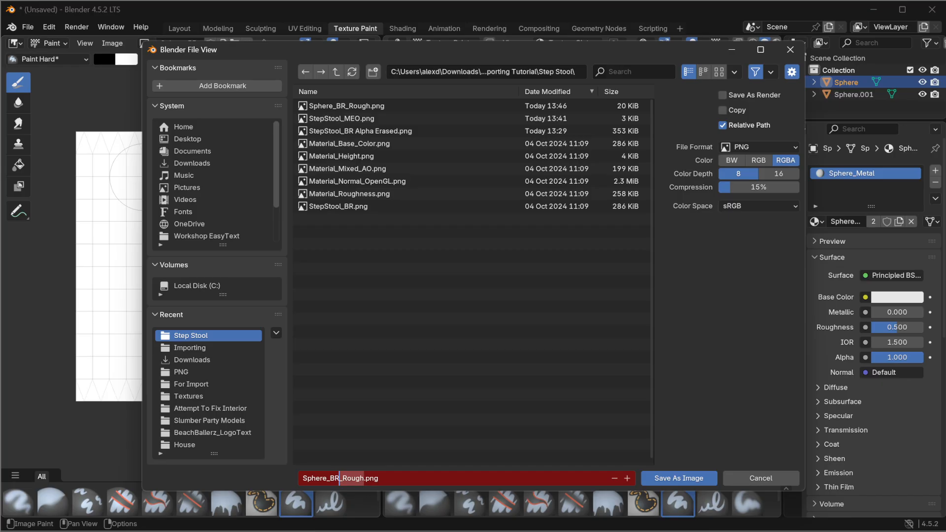
{"action": "key", "text": "BackSpace"}
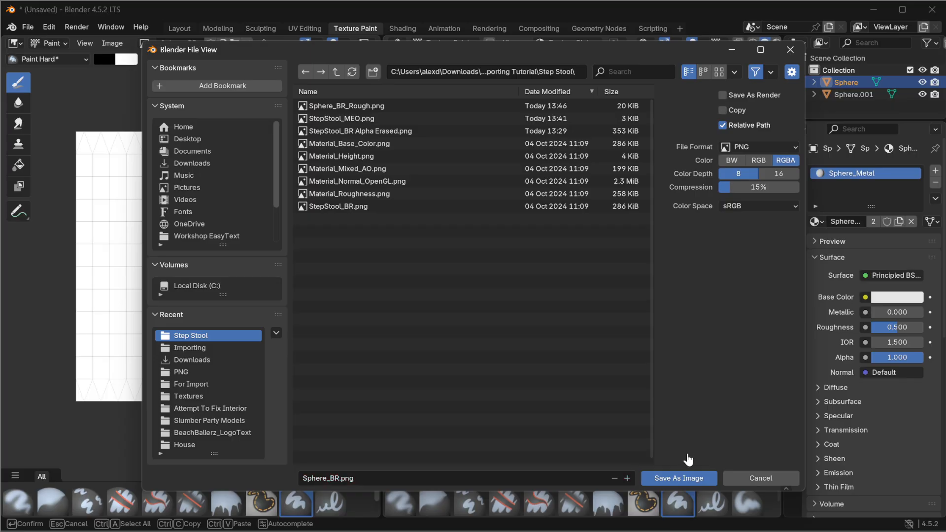
{"action": "left_click", "coordinate": [685, 479]}
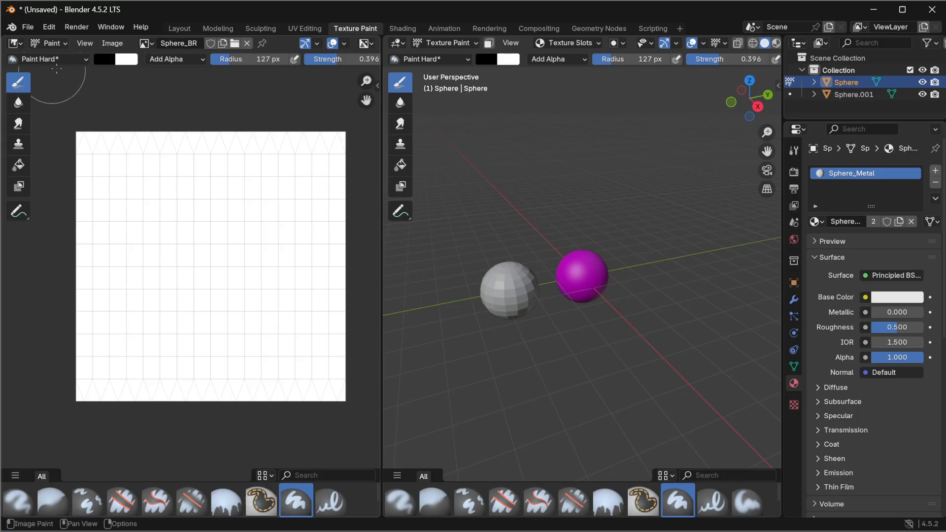
Step: Set the brush blending to Erase Alpha and paint two even passes over the entire Sphere_BR image
{"action": "left_click", "coordinate": [175, 58]}
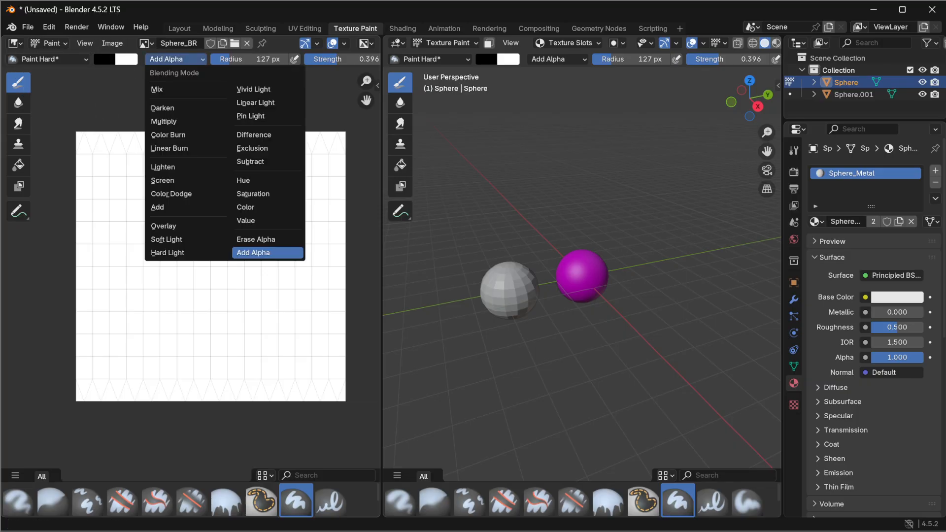
{"action": "left_click", "coordinate": [255, 239]}
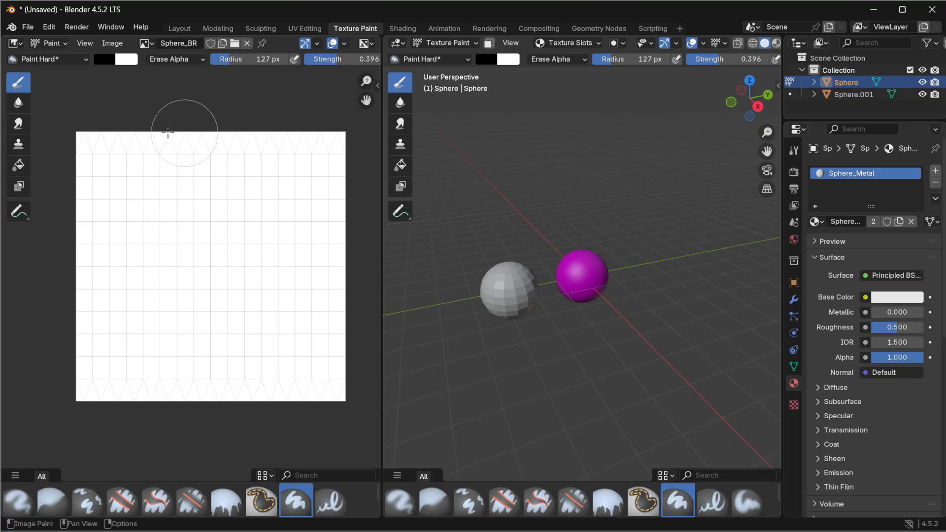
{"action": "mouse_move", "coordinate": [68, 131]}
{"action": "left_mouse_down"}
{"action": "mouse_move", "coordinate": [344, 158]}
{"action": "mouse_move", "coordinate": [334, 406]}
{"action": "mouse_move", "coordinate": [80, 392]}
{"action": "mouse_move", "coordinate": [88, 181]}
{"action": "mouse_move", "coordinate": [118, 406]}
{"action": "mouse_move", "coordinate": [152, 395]}
{"action": "mouse_move", "coordinate": [220, 283]}
{"action": "mouse_move", "coordinate": [260, 165]}
{"action": "mouse_move", "coordinate": [325, 387]}
{"action": "mouse_move", "coordinate": [282, 306]}
{"action": "left_mouse_up"}
{"action": "left_click_drag", "start_coordinate": [302, 340], "coordinate": [305, 337]}
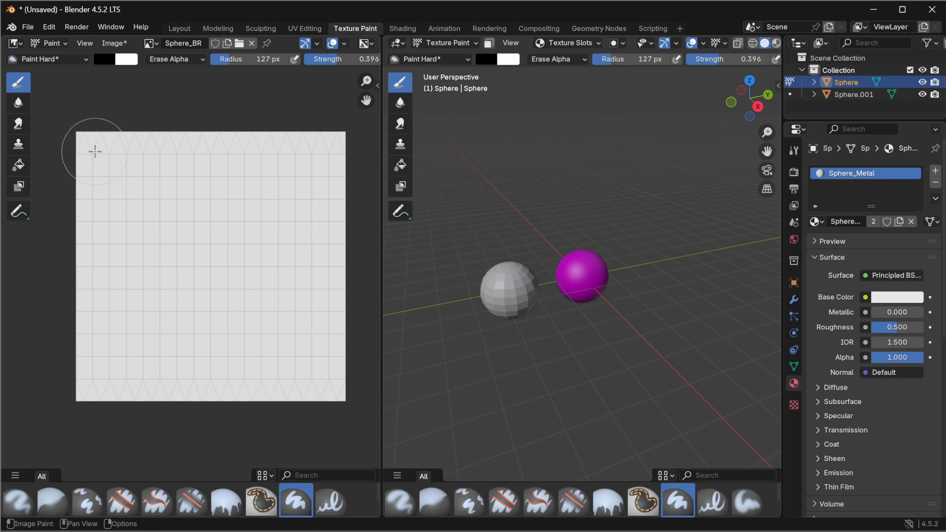
{"action": "mouse_move", "coordinate": [95, 151]}
{"action": "left_mouse_down"}
{"action": "mouse_move", "coordinate": [87, 148]}
{"action": "mouse_move", "coordinate": [237, 148]}
{"action": "mouse_move", "coordinate": [356, 162]}
{"action": "mouse_move", "coordinate": [345, 421]}
{"action": "mouse_move", "coordinate": [74, 390]}
{"action": "mouse_move", "coordinate": [345, 385]}
{"action": "mouse_move", "coordinate": [306, 345]}
{"action": "mouse_move", "coordinate": [67, 313]}
{"action": "mouse_move", "coordinate": [349, 237]}
{"action": "mouse_move", "coordinate": [63, 148]}
{"action": "mouse_move", "coordinate": [131, 220]}
{"action": "mouse_move", "coordinate": [221, 211]}
{"action": "left_mouse_up"}
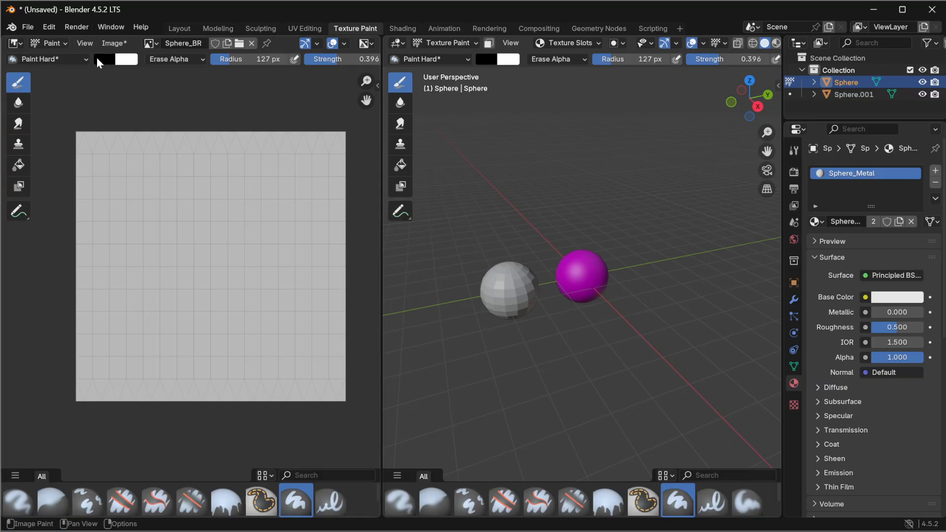
Step: Save the alpha-erased image as Sphere_BR_Smooth.png in the Step Stool folder
{"action": "left_click", "coordinate": [114, 43]}
{"action": "left_click", "coordinate": [146, 179]}
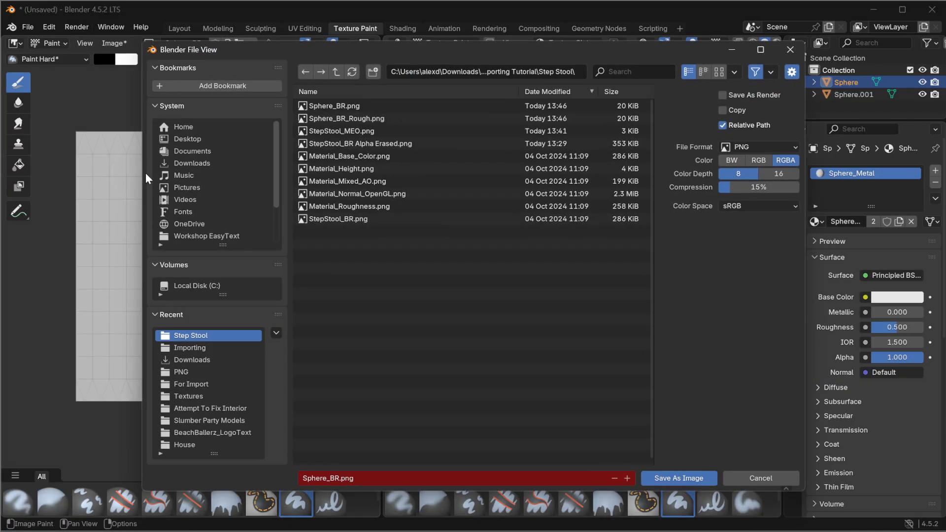
{"action": "left_click", "coordinate": [342, 479]}
{"action": "left_click", "coordinate": [340, 479]}
{"action": "type", "text": "_Smooth"}
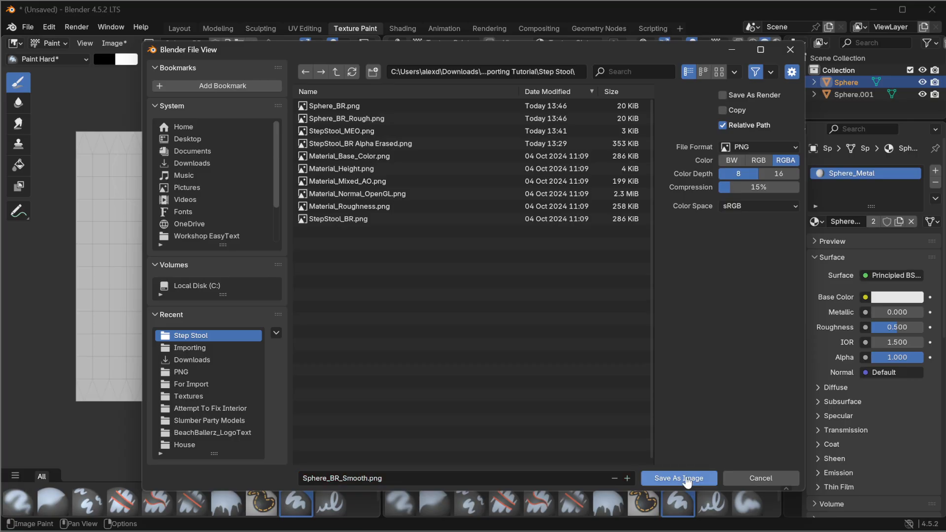
{"action": "left_click", "coordinate": [687, 479]}
{"action": "scroll", "coordinate": [584, 288], "scroll_direction": "up", "scroll_amount": 5}
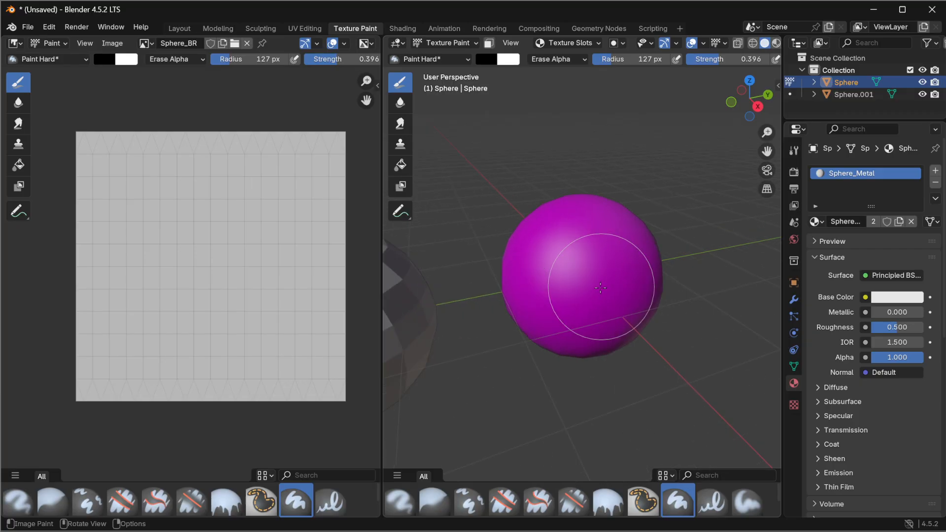
Step: View the smooth- and flat-shaded spheres side by side in the Layout workspace
{"action": "scroll", "coordinate": [584, 288], "scroll_direction": "down", "scroll_amount": 4}
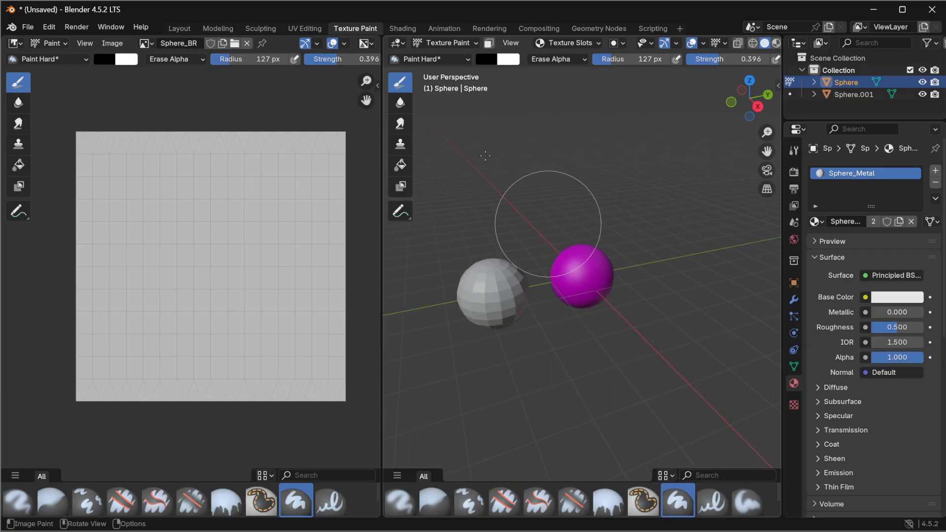
{"action": "left_click", "coordinate": [189, 29]}
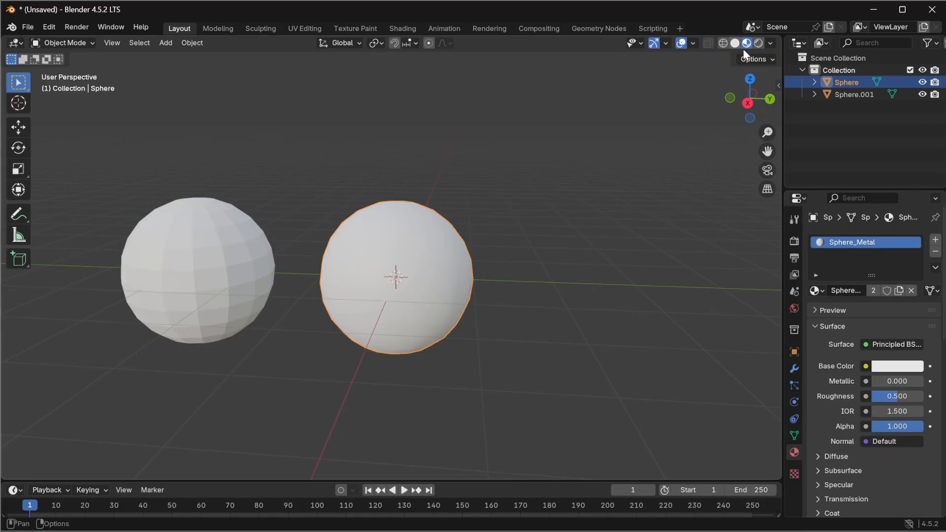
{"action": "mouse_move", "coordinate": [365, 324]}
{"action": "middle_mouse_down"}
{"action": "mouse_move", "coordinate": [439, 313]}
{"action": "mouse_move", "coordinate": [427, 324]}
{"action": "mouse_move", "coordinate": [375, 323]}
{"action": "middle_mouse_up"}
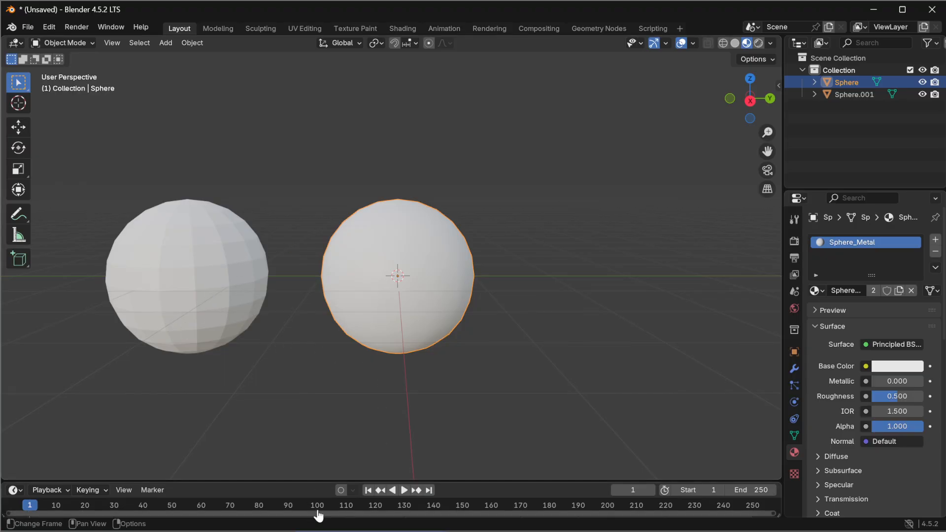
Step: Switch to Worlds Desktop Editor and import the MetalSpheres 3D model together with the Sphere_BR texture from the Step Stool folder
{"action": "left_click", "coordinate": [878, 9]}
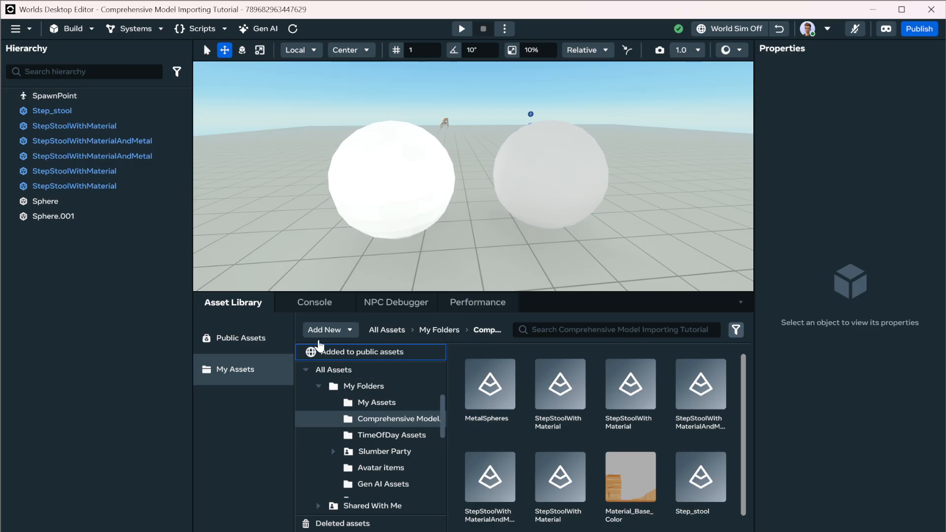
{"action": "left_click", "coordinate": [332, 330]}
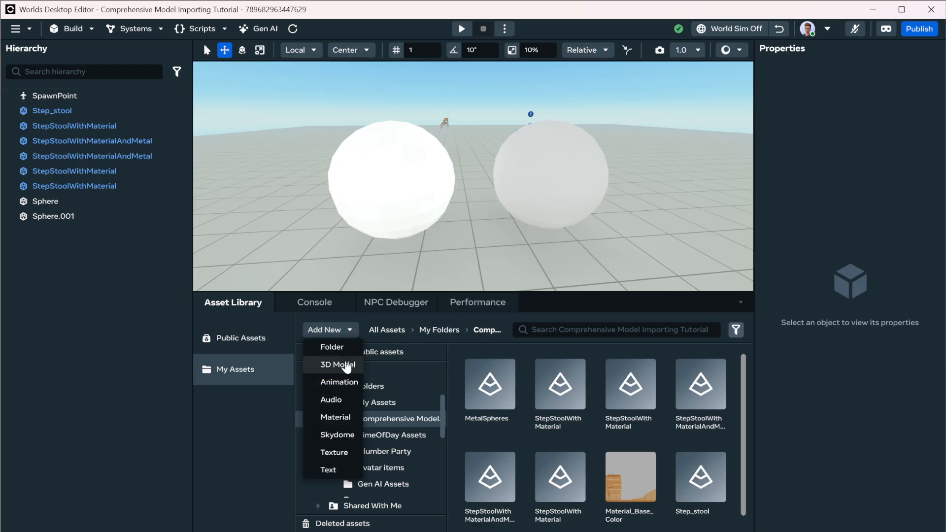
{"action": "left_click", "coordinate": [345, 363]}
{"action": "left_click", "coordinate": [330, 367]}
{"action": "left_click", "coordinate": [375, 285]}
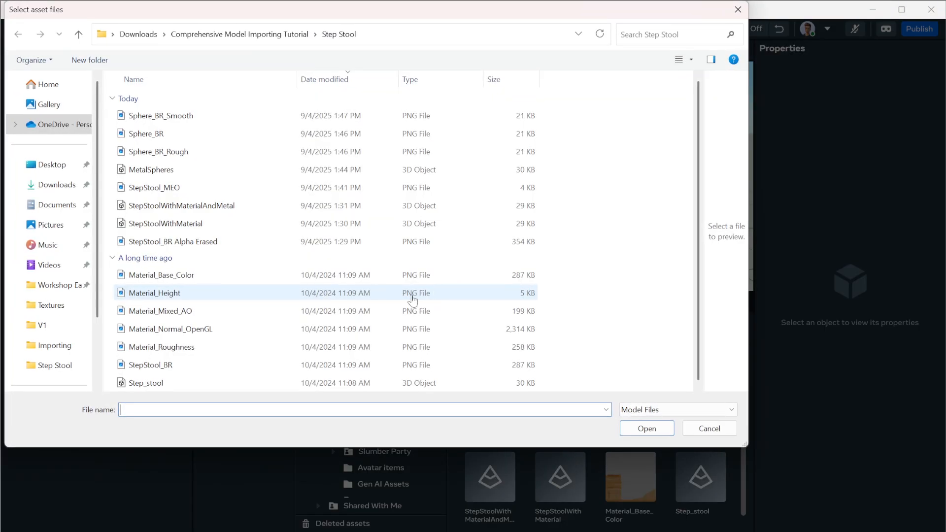
{"action": "left_click", "coordinate": [181, 119]}
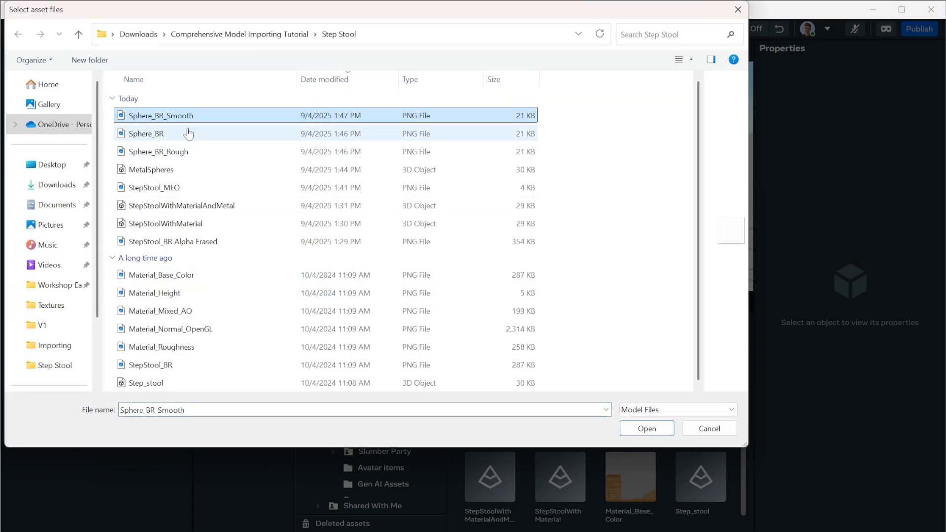
{"action": "left_click", "coordinate": [186, 134]}
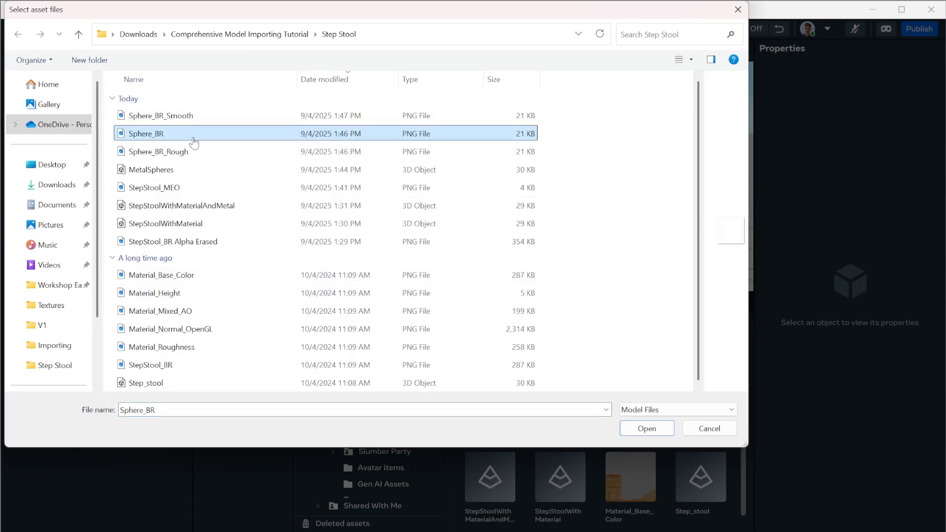
{"action": "left_click", "coordinate": [192, 170], "text": "ctrl"}
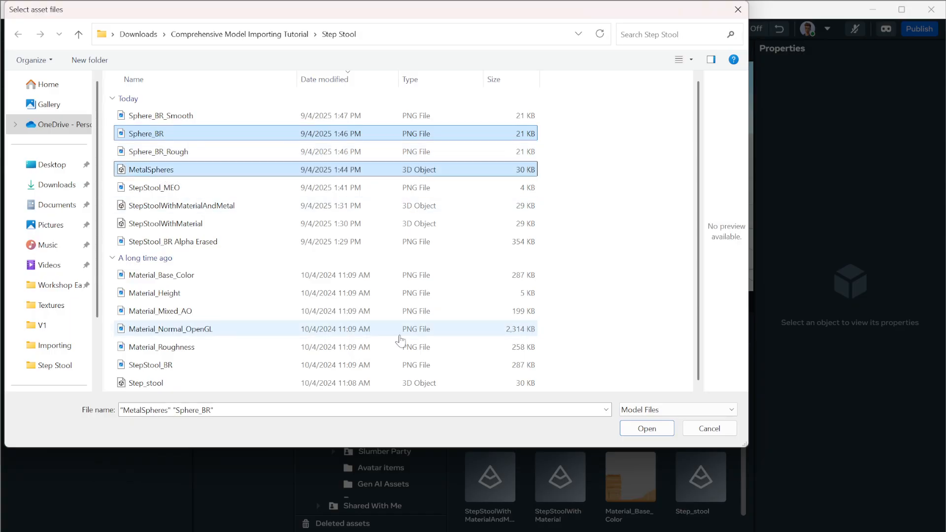
{"action": "left_click", "coordinate": [640, 429]}
{"action": "left_click", "coordinate": [491, 404]}
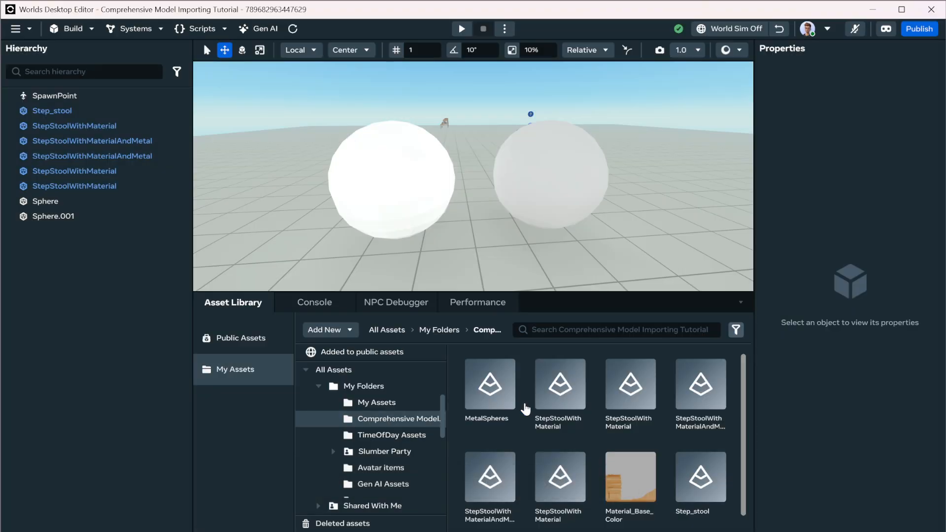
Step: Import the MetalSpheres 3D model again, paired with the Sphere_BR_Rough.png texture
{"action": "left_click", "coordinate": [327, 330]}
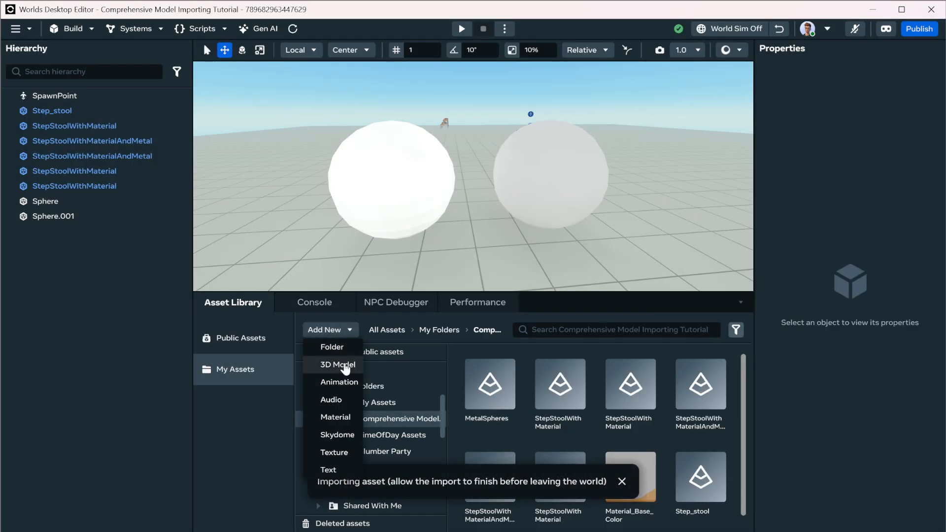
{"action": "left_click", "coordinate": [339, 365]}
{"action": "left_click", "coordinate": [407, 289]}
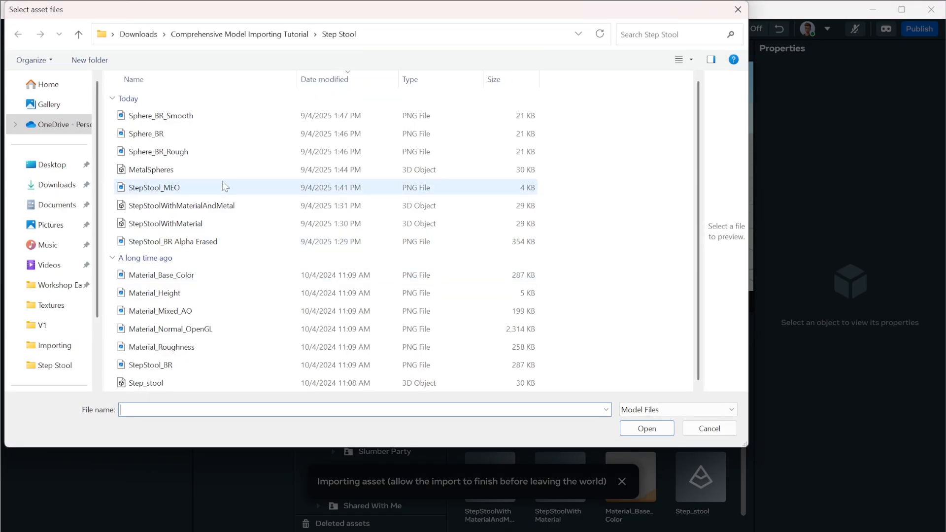
{"action": "left_click", "coordinate": [163, 171]}
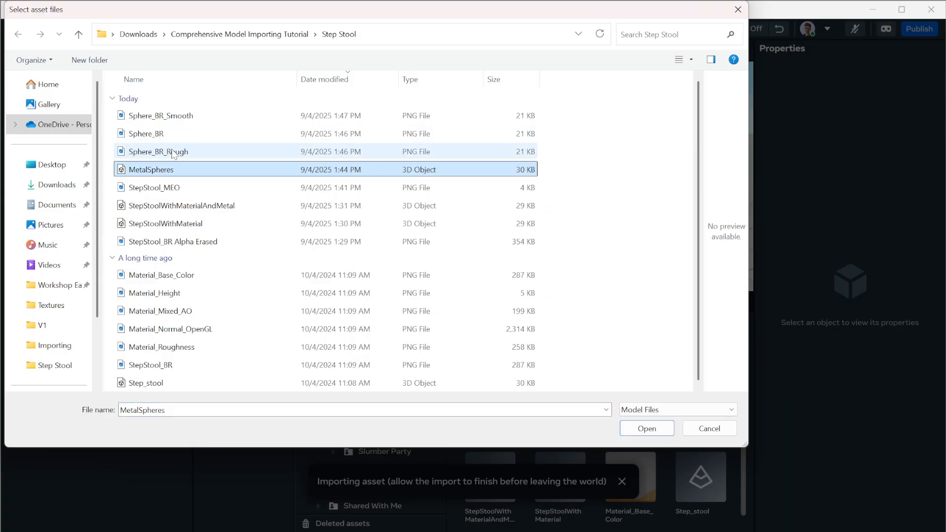
{"action": "left_click", "coordinate": [163, 151], "text": "ctrl"}
{"action": "left_click", "coordinate": [632, 428]}
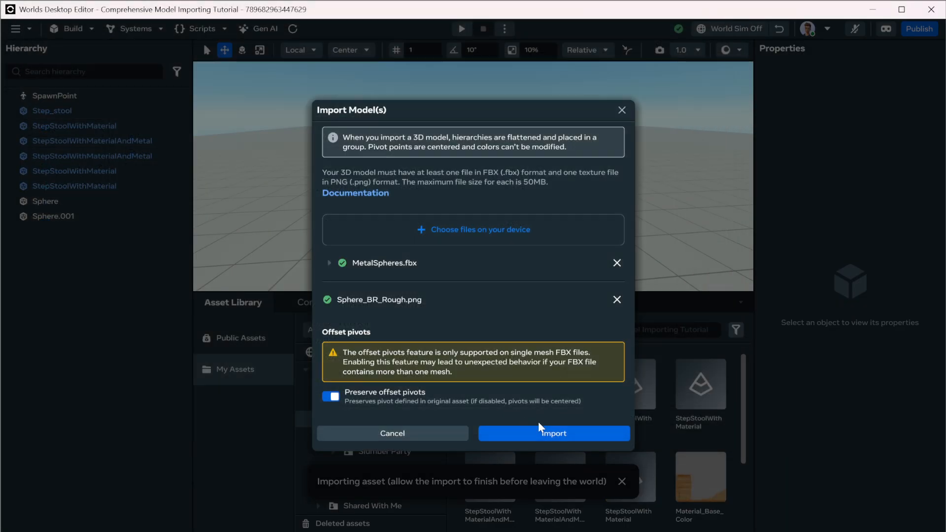
{"action": "left_click", "coordinate": [556, 432]}
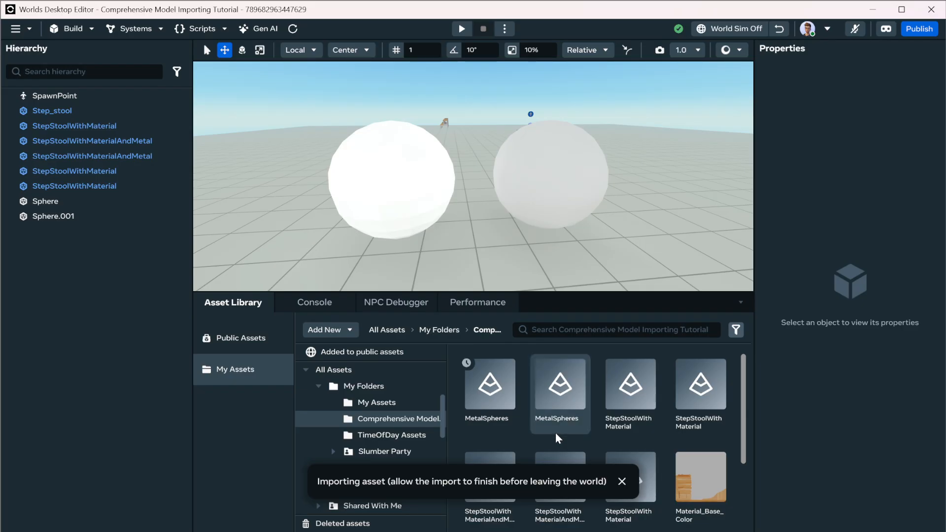
Step: Set up another 3D model import and choose the MetalSpheres file from the Step Stool folder
{"action": "left_click", "coordinate": [342, 330]}
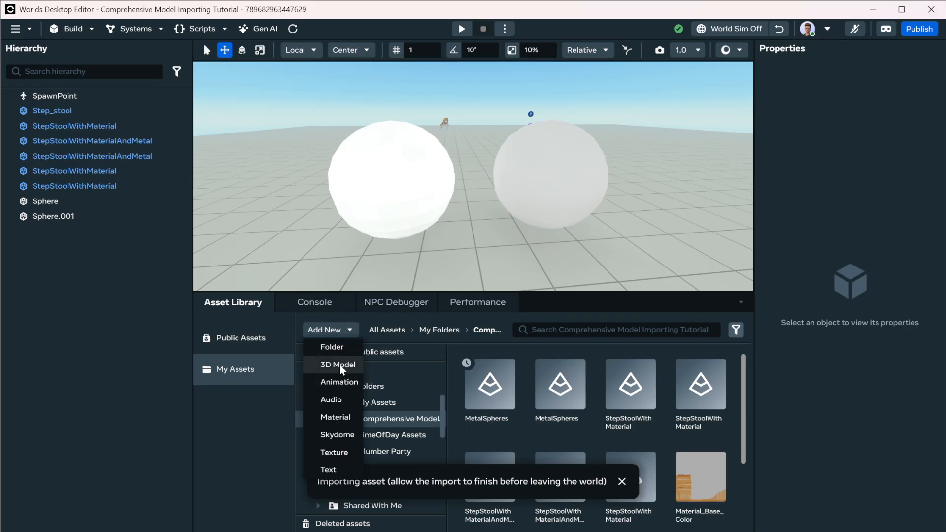
{"action": "left_click", "coordinate": [340, 365]}
{"action": "left_click", "coordinate": [330, 366]}
{"action": "left_click", "coordinate": [434, 286]}
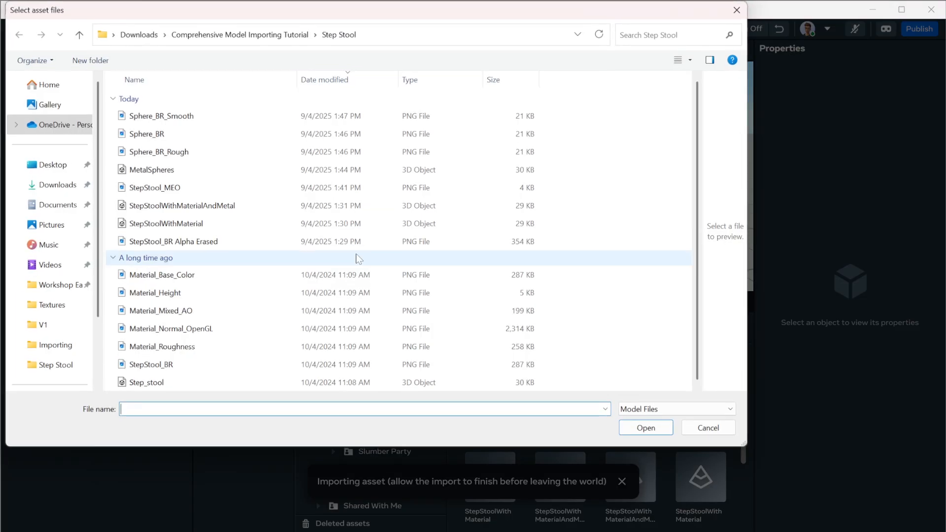
{"action": "left_click", "coordinate": [177, 168]}
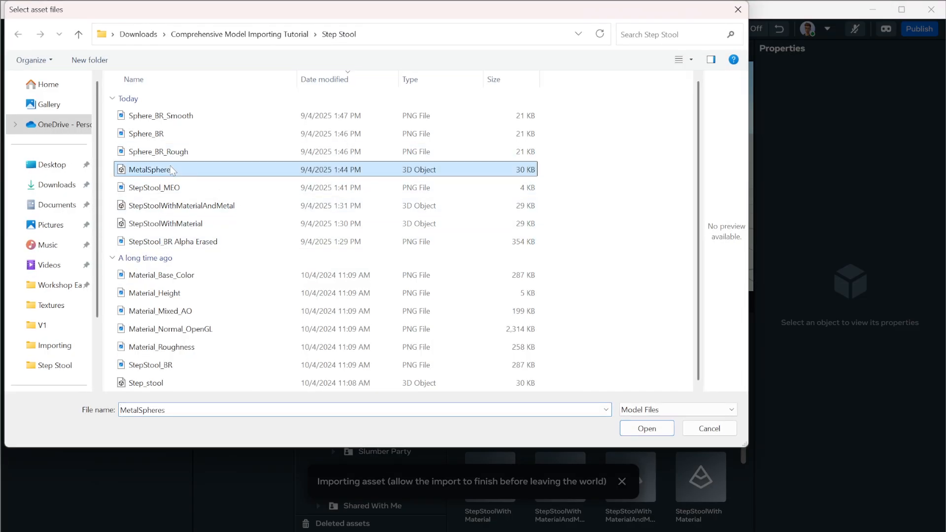
Step: Import MetalSpheres.fbx with the Sphere_BR_Smooth.png texture and open the details of the neighbouring MetalSpheres asset
{"action": "left_click", "coordinate": [179, 118], "text": "ctrl"}
{"action": "left_click", "coordinate": [646, 428]}
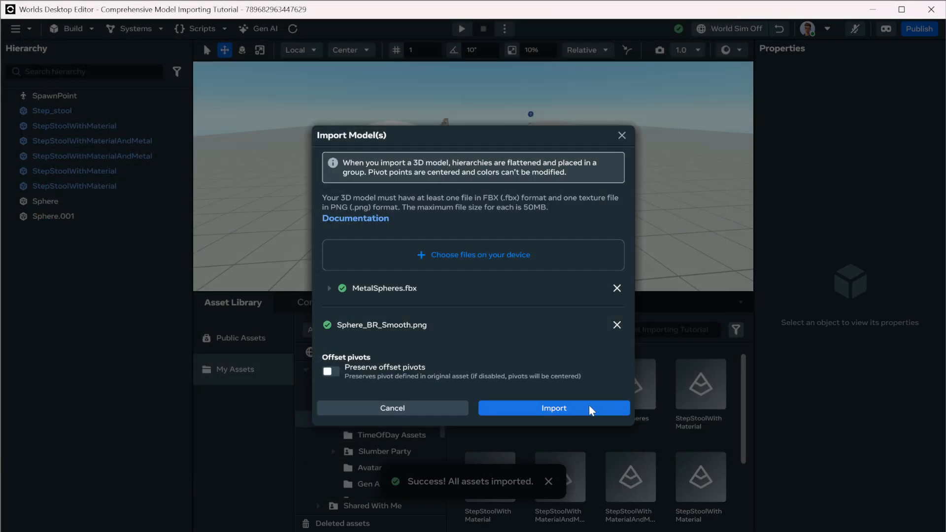
{"action": "left_click", "coordinate": [589, 407]}
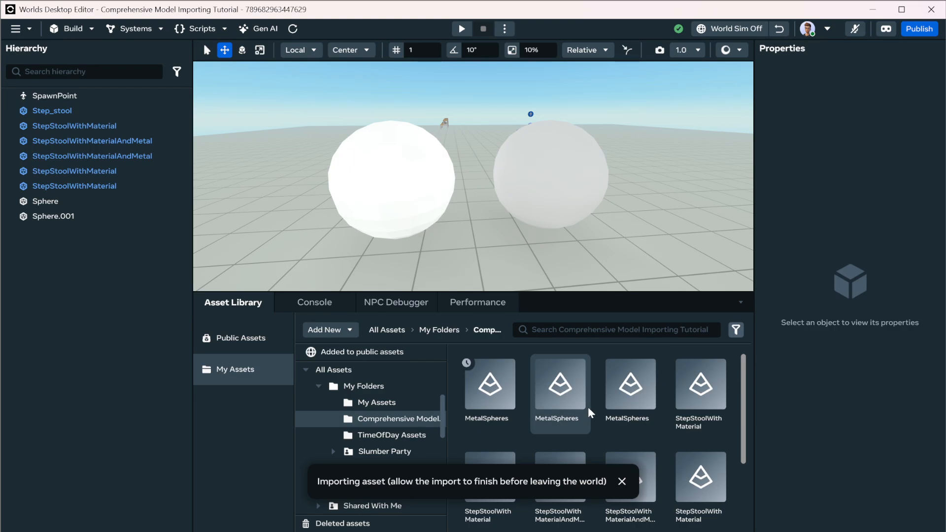
{"action": "left_click", "coordinate": [561, 399]}
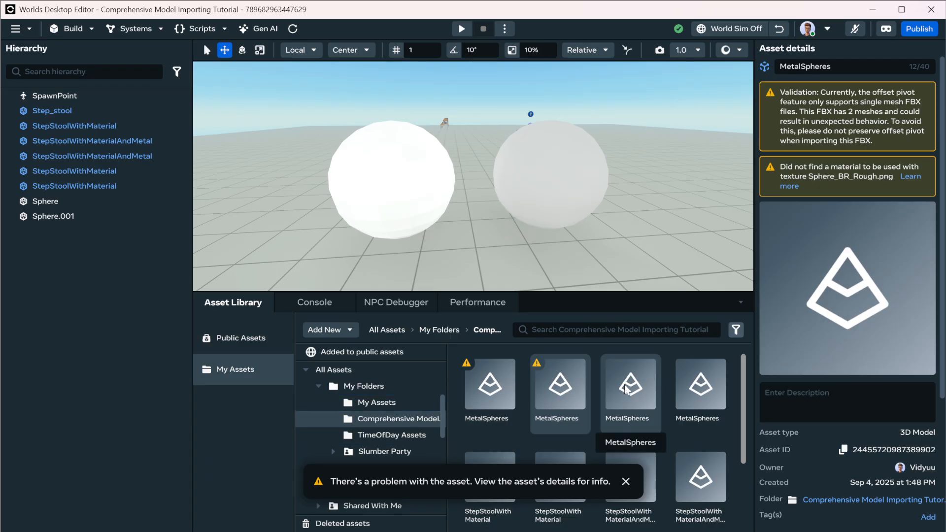
Step: Copy the position of the grey Sphere in the world
{"action": "left_click", "coordinate": [557, 203]}
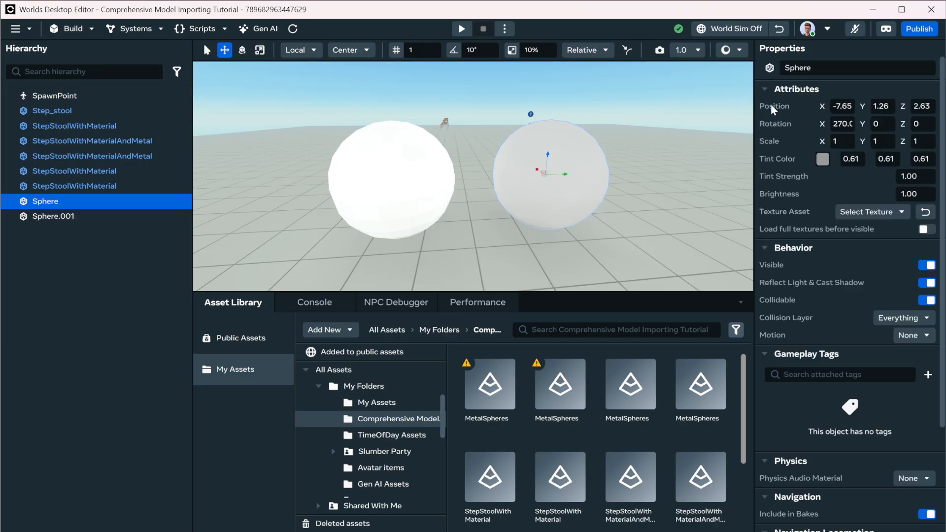
{"action": "right_click", "coordinate": [770, 105]}
{"action": "left_click", "coordinate": [794, 114]}
Step: Place the MetalSpheres asset created at 1:48 PM that has no warning into the world
{"action": "left_click", "coordinate": [708, 387]}
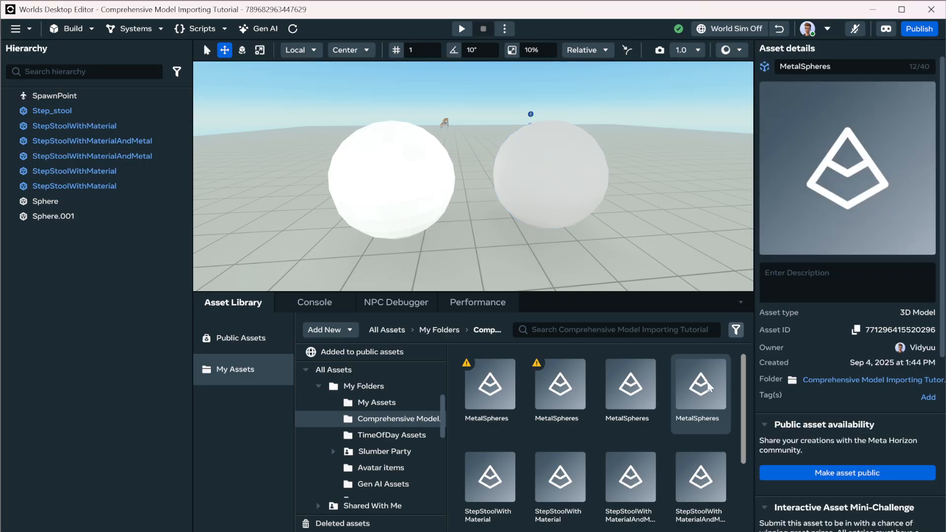
{"action": "right_click", "coordinate": [709, 387]}
{"action": "left_click", "coordinate": [633, 389]}
{"action": "right_click", "coordinate": [634, 399]}
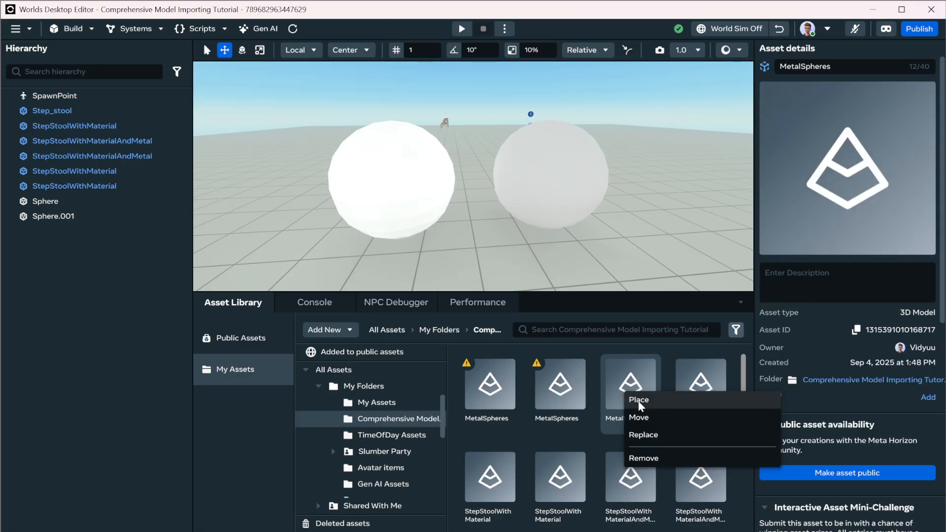
{"action": "left_click", "coordinate": [569, 372]}
{"action": "left_click", "coordinate": [629, 378]}
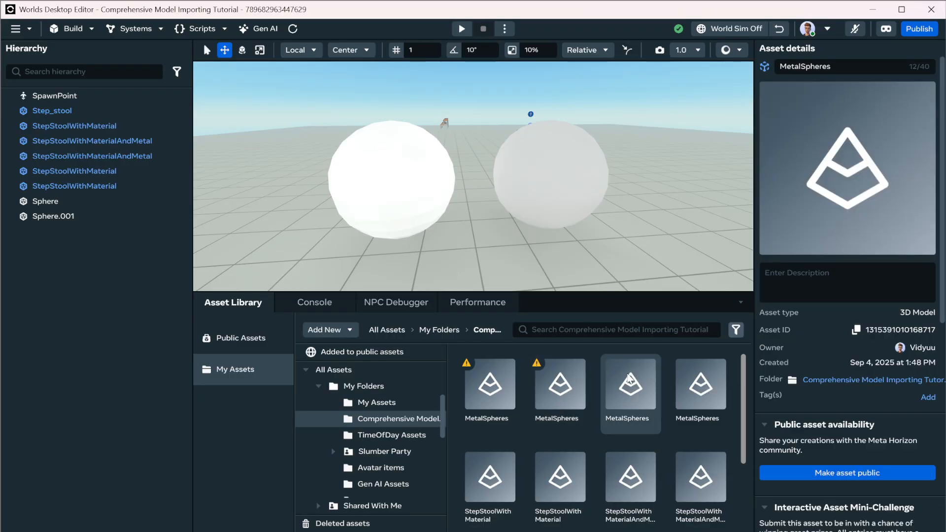
{"action": "right_click", "coordinate": [631, 377]}
{"action": "left_click", "coordinate": [643, 381]}
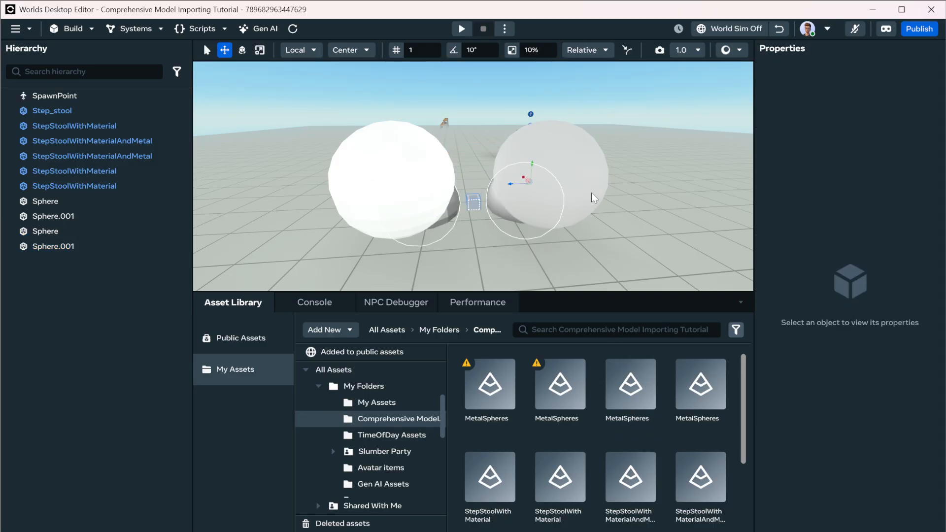
Step: Paste the copied position onto the placed MetalSpheres group and move it along the X axis to about -11.62
{"action": "right_click", "coordinate": [768, 104]}
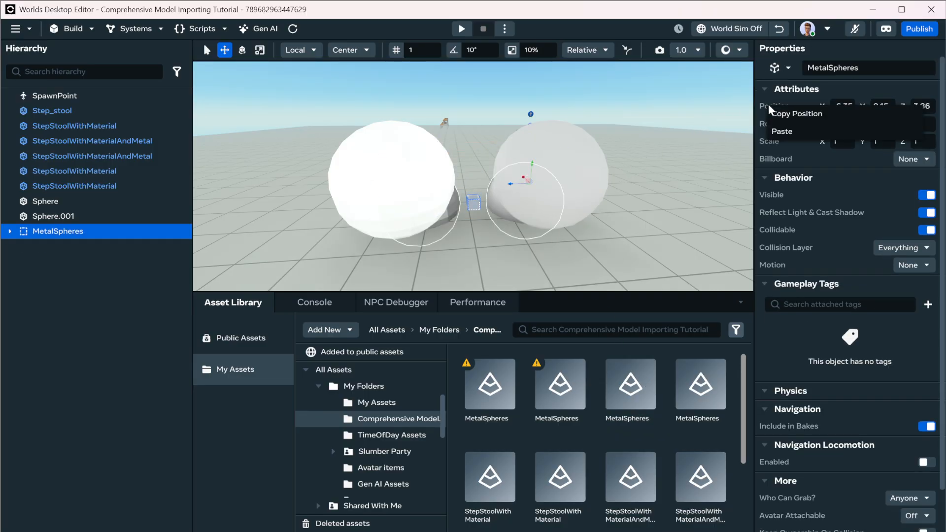
{"action": "left_click", "coordinate": [791, 130]}
{"action": "left_click_drag", "start_coordinate": [565, 161], "coordinate": [597, 184]}
{"action": "key", "text": "s"}
{"action": "right_click_drag", "start_coordinate": [597, 184], "coordinate": [601, 155]}
{"action": "key", "text": "w"}
{"action": "key", "text": "d"}
{"action": "key", "text": "d"}
{"action": "key", "text": "a"}
{"action": "key", "text": "d"}
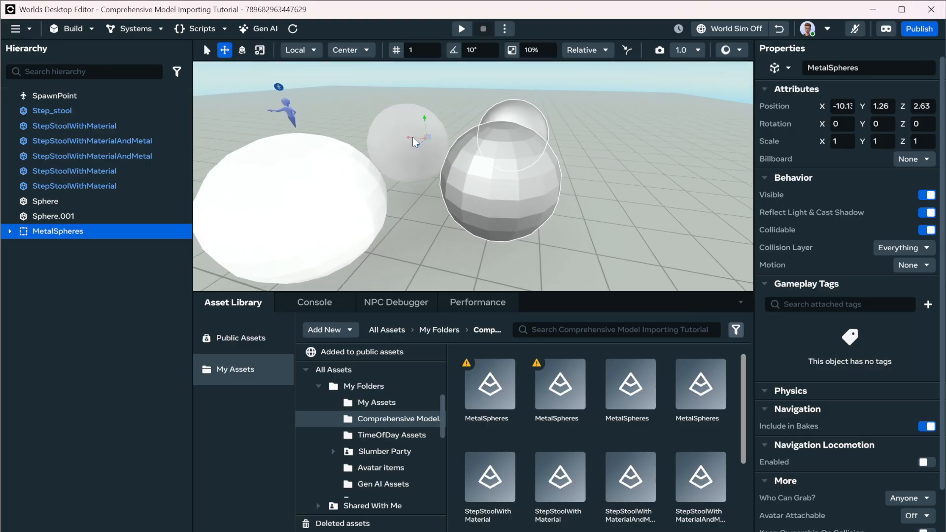
{"action": "left_click_drag", "start_coordinate": [413, 137], "coordinate": [444, 138]}
Step: Examine the surfaces of the placed MetalSpheres against the two original spheres from several angles and distances
{"action": "key", "text": "d"}
{"action": "right_click_drag", "start_coordinate": [533, 143], "coordinate": [506, 143]}
{"action": "key", "text": "d"}
{"action": "key", "text": "w"}
{"action": "key", "text": "a"}
{"action": "key", "text": "a"}
{"action": "key", "text": "d"}
{"action": "key", "text": "e"}
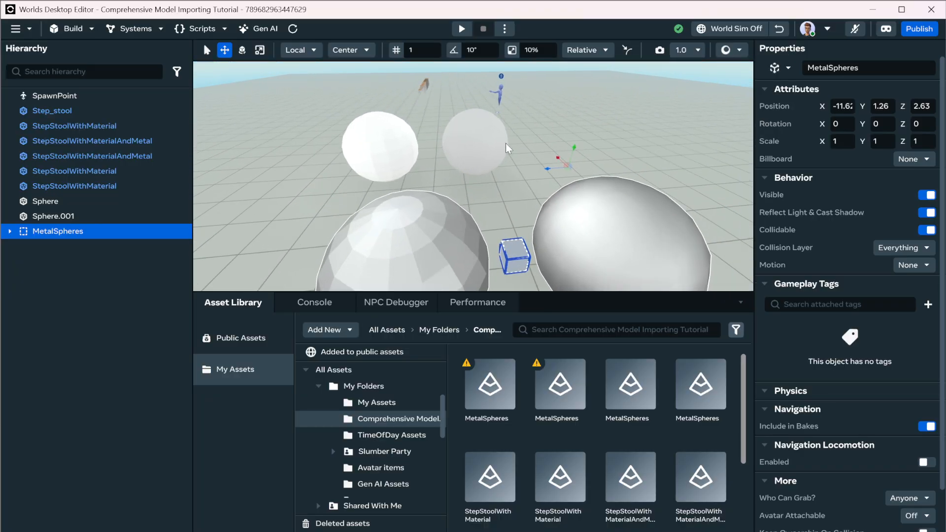
{"action": "key", "text": "w"}
{"action": "right_click_drag", "start_coordinate": [404, 220], "coordinate": [376, 206]}
{"action": "key", "text": "s"}
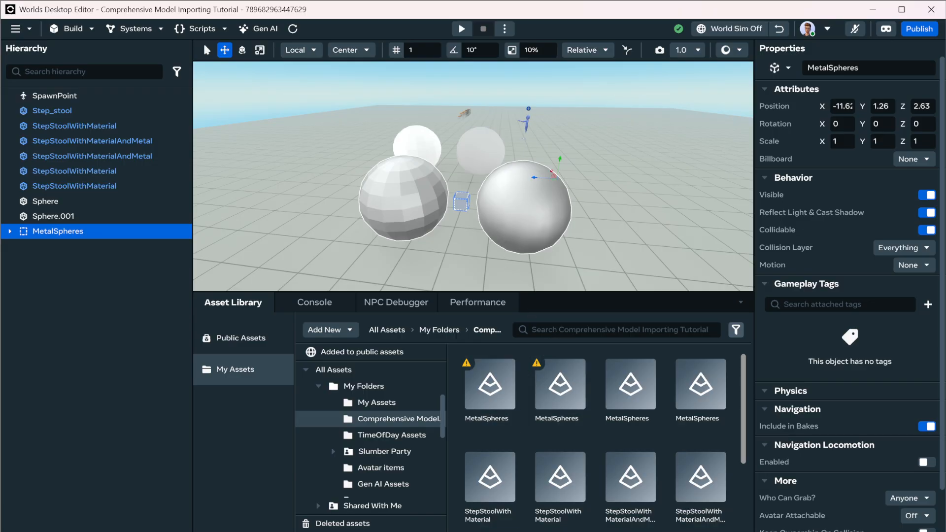
Step: Switch to File Explorer and delete the Sphere_BR texture from the Step Stool folder
{"action": "key", "text": "alt+Tab"}
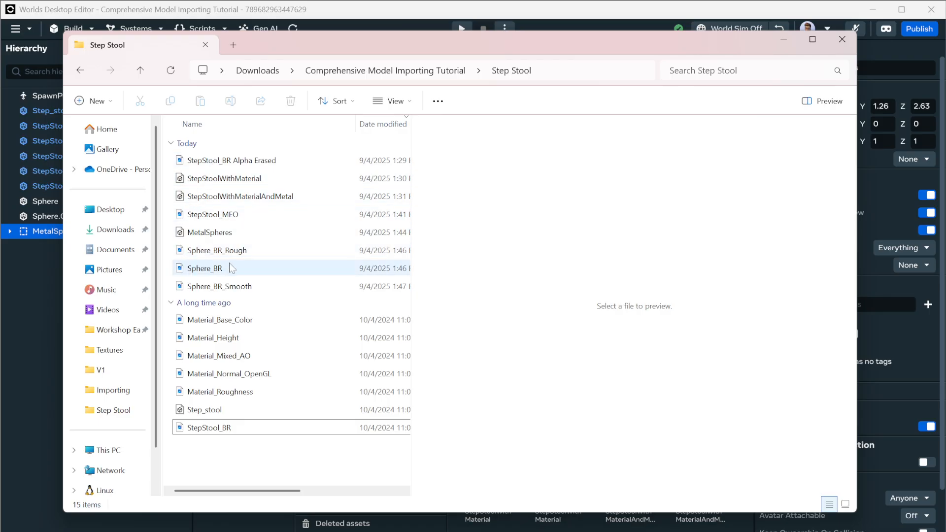
{"action": "left_click", "coordinate": [214, 268]}
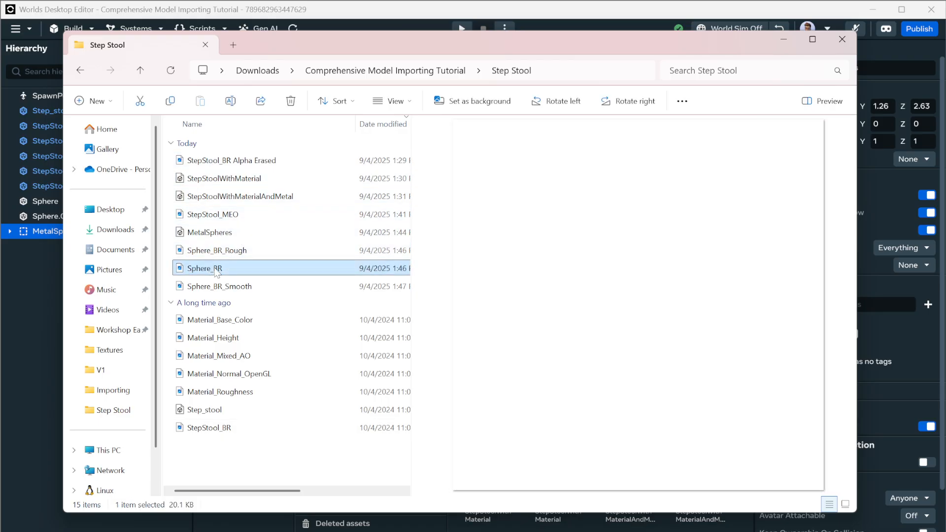
{"action": "right_click", "coordinate": [219, 270]}
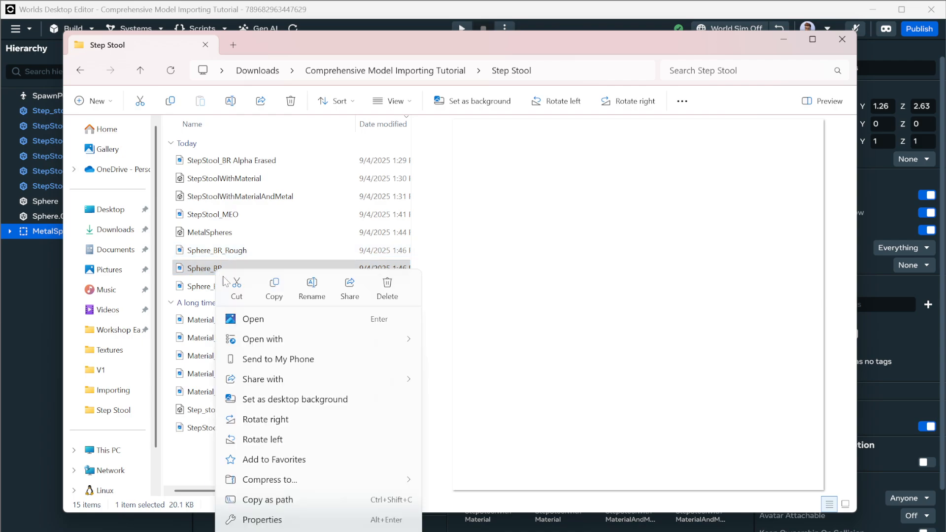
{"action": "left_click", "coordinate": [389, 289]}
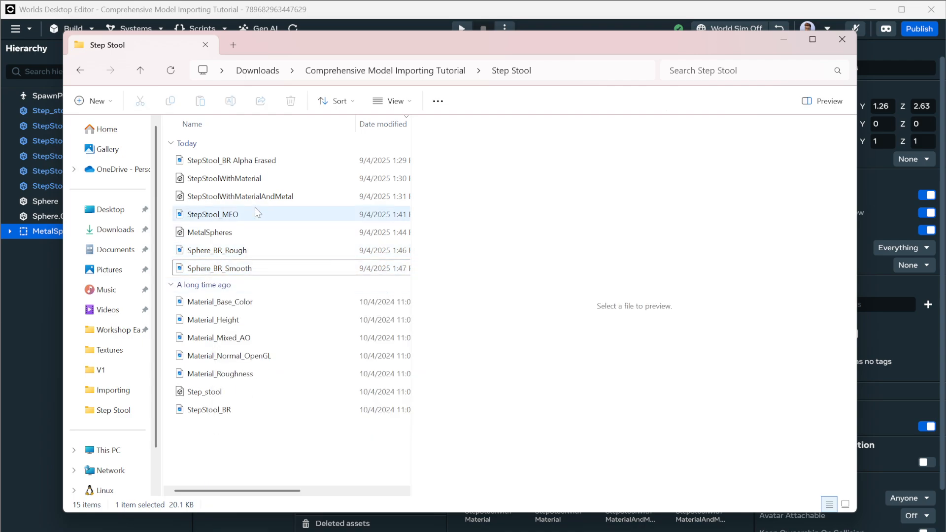
Step: Rename the Sphere_BR_Smooth texture file as Sphere_BR
{"action": "left_click", "coordinate": [236, 271]}
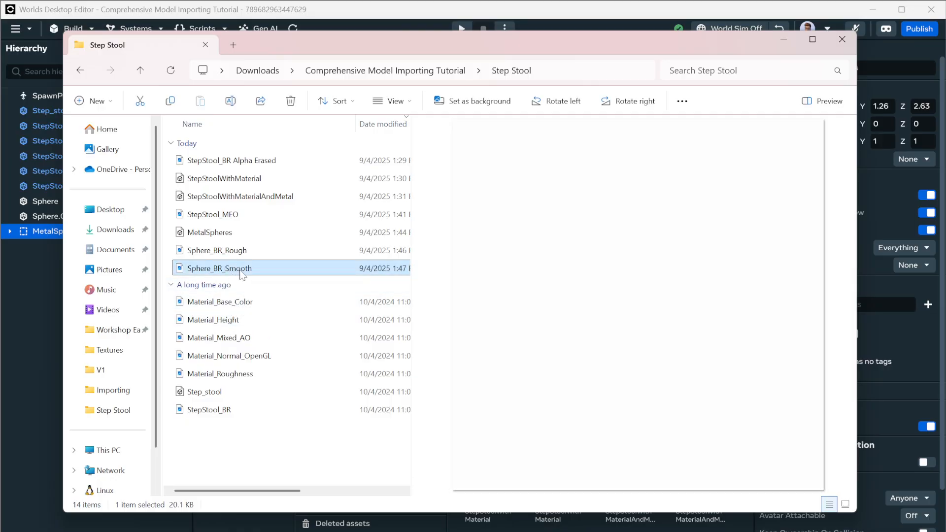
{"action": "left_click", "coordinate": [242, 271]}
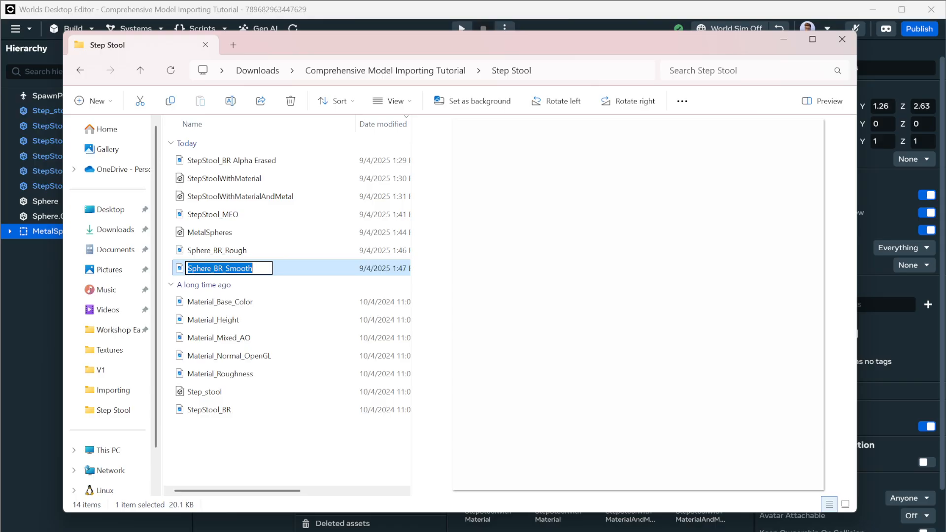
{"action": "key", "text": "End"}
{"action": "key", "text": "BackSpace"}
{"action": "key", "text": "Return"}
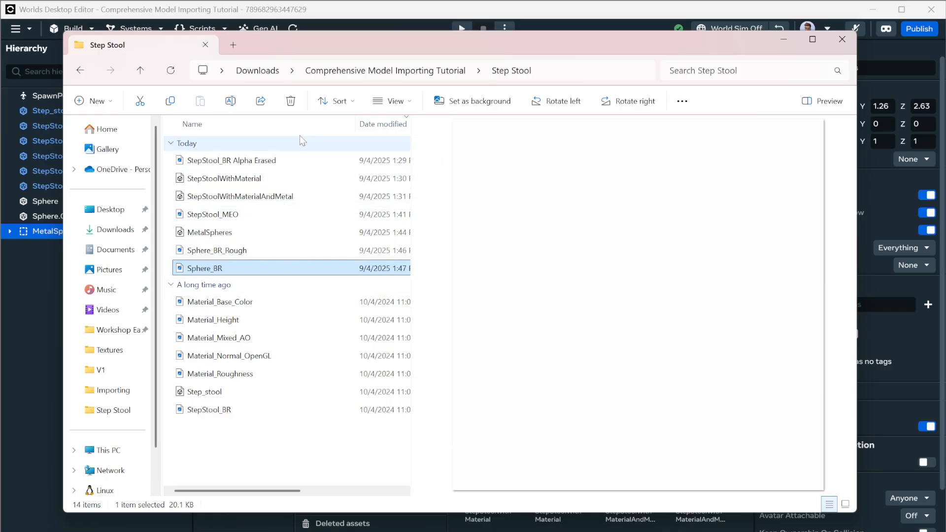
{"action": "left_click", "coordinate": [243, 250]}
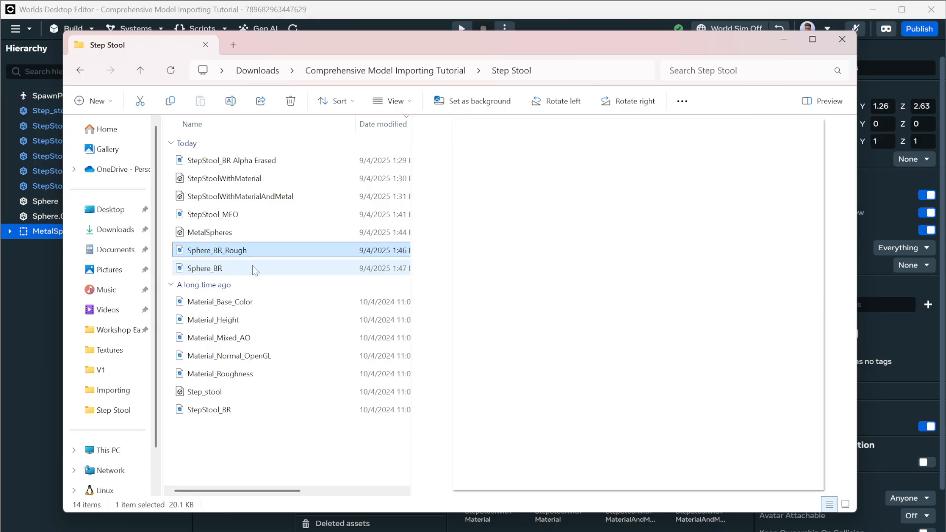
Step: Return to the Worlds Desktop Editor and import MetalSpheres.fbx with Sphere_BR.png, with Preserve offset pivots turned off
{"action": "left_click", "coordinate": [347, 15]}
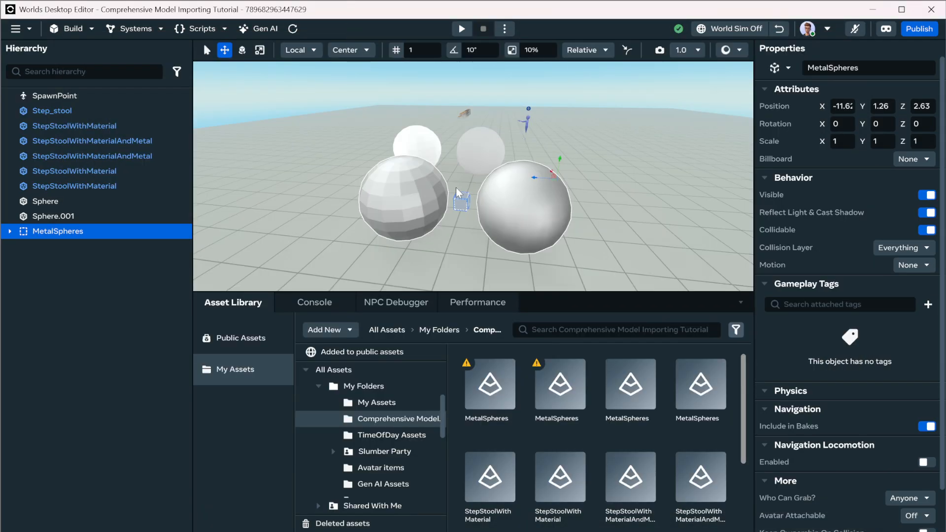
{"action": "left_click", "coordinate": [341, 330]}
{"action": "left_click", "coordinate": [345, 366]}
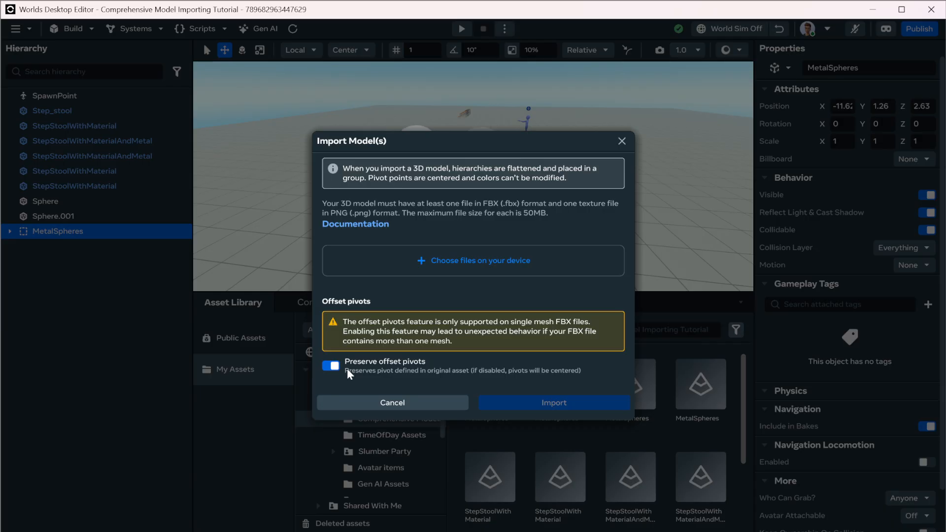
{"action": "left_click", "coordinate": [331, 366]}
{"action": "left_click", "coordinate": [430, 290]}
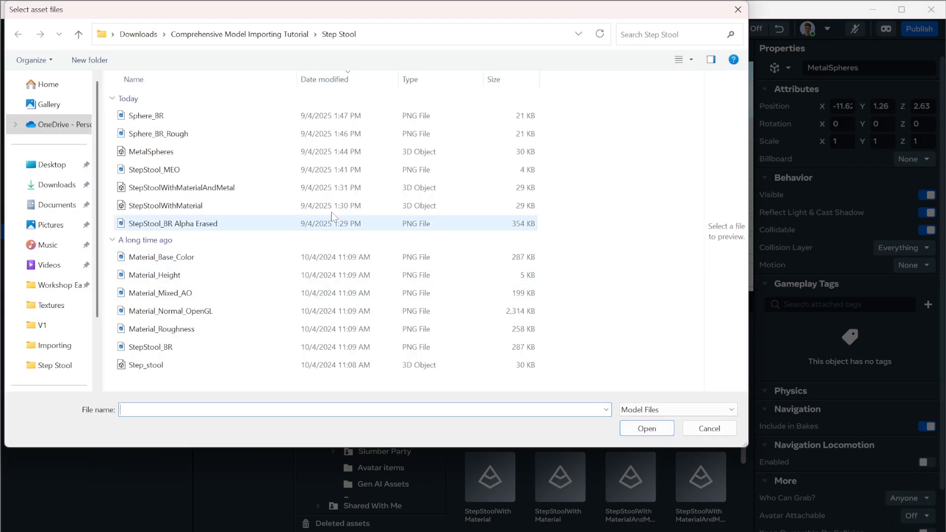
{"action": "left_click", "coordinate": [163, 152]}
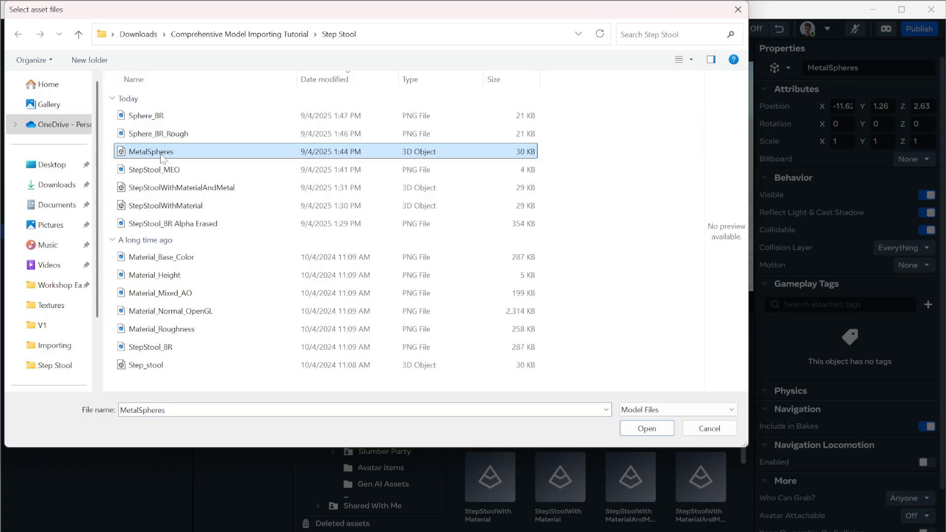
{"action": "left_click", "coordinate": [160, 117], "text": "ctrl"}
{"action": "left_click", "coordinate": [636, 426]}
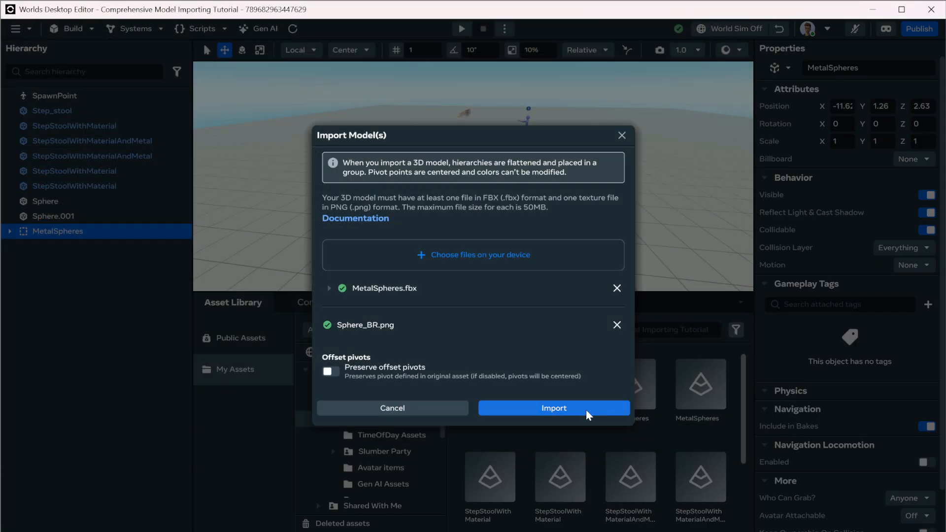
{"action": "left_click", "coordinate": [584, 410]}
Step: Remove the two MetalSpheres assets marked with warnings from the Comprehensive Model Importing Tutorial folder
{"action": "right_click", "coordinate": [504, 387]}
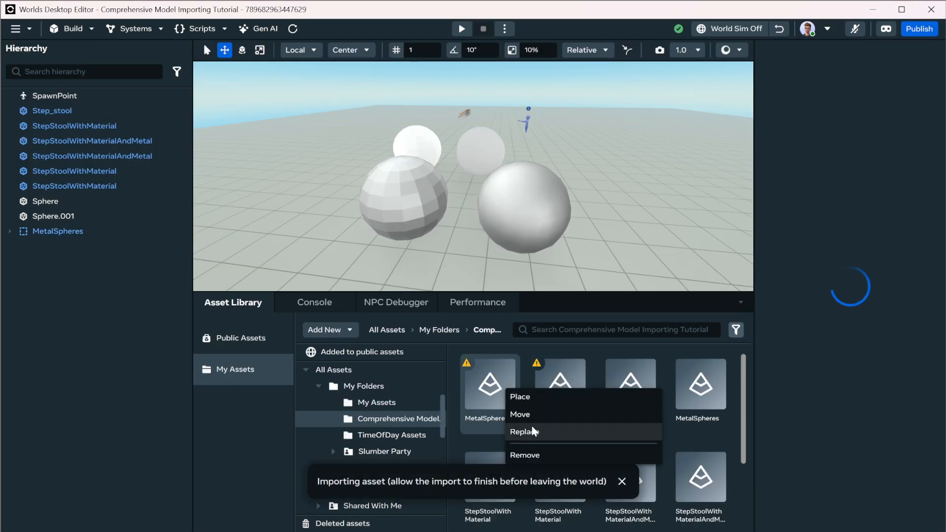
{"action": "left_click", "coordinate": [535, 454]}
{"action": "left_click", "coordinate": [542, 307]}
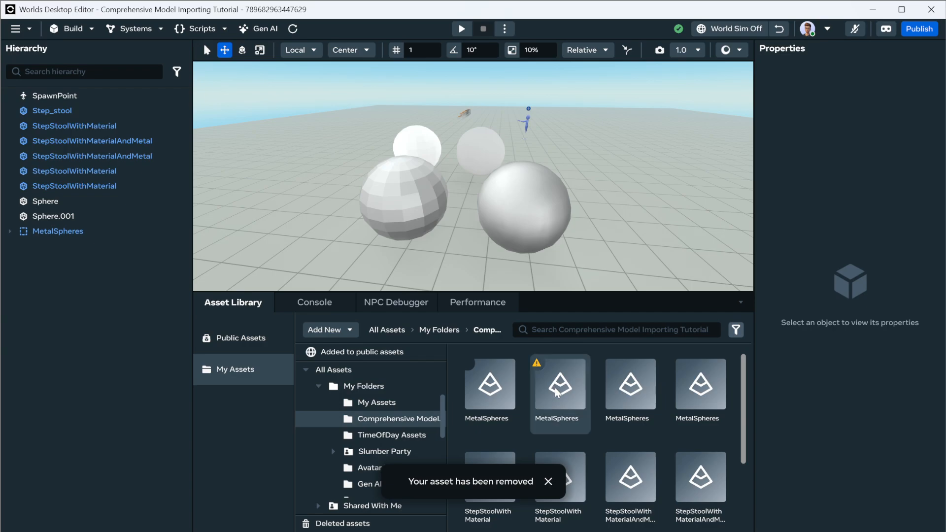
{"action": "left_click", "coordinate": [574, 410]}
{"action": "right_click", "coordinate": [574, 410]}
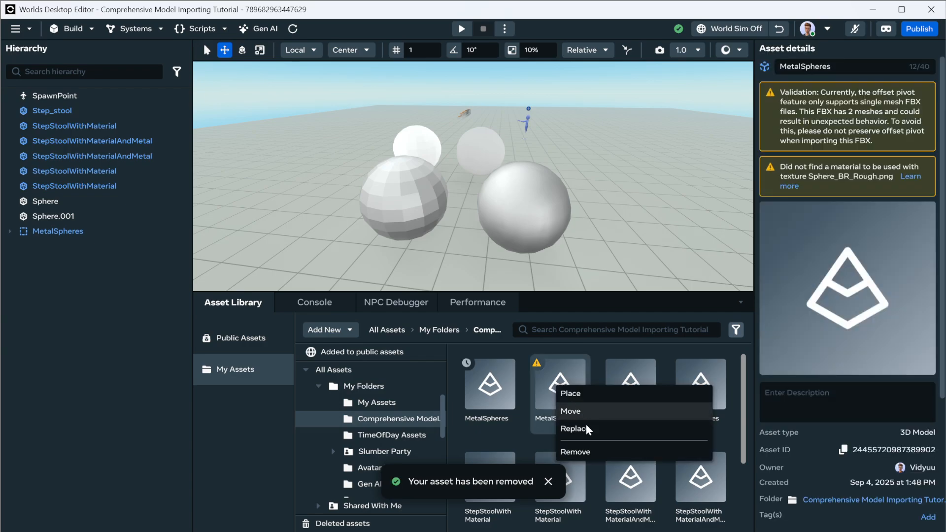
{"action": "left_click", "coordinate": [594, 452]}
{"action": "left_click", "coordinate": [564, 310]}
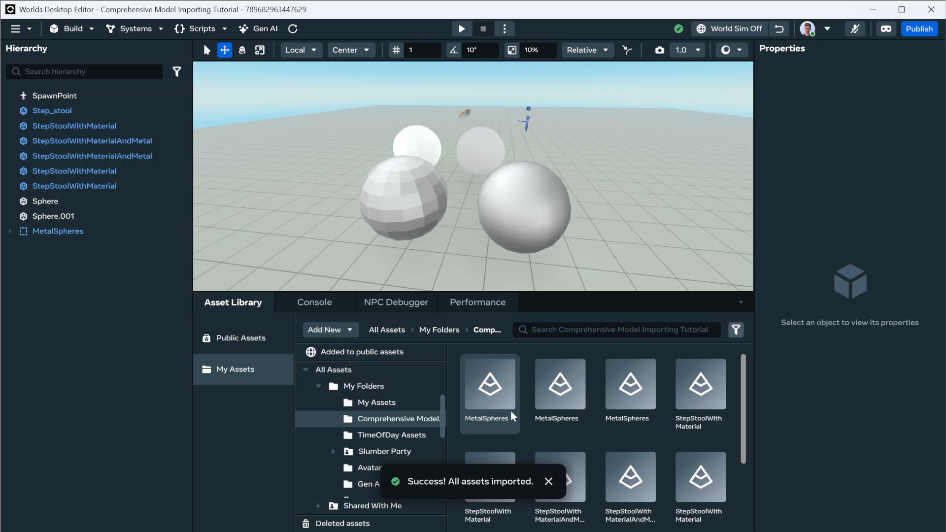
Step: Place the newly imported MetalSpheres asset in the world and paste the copied Sphere position onto it
{"action": "left_click", "coordinate": [503, 392]}
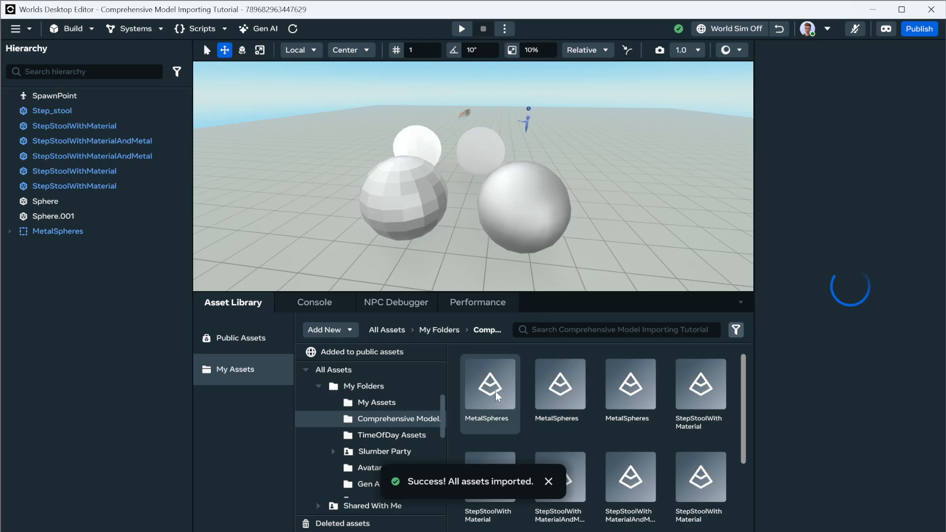
{"action": "right_click", "coordinate": [495, 391]}
{"action": "left_click", "coordinate": [512, 397]}
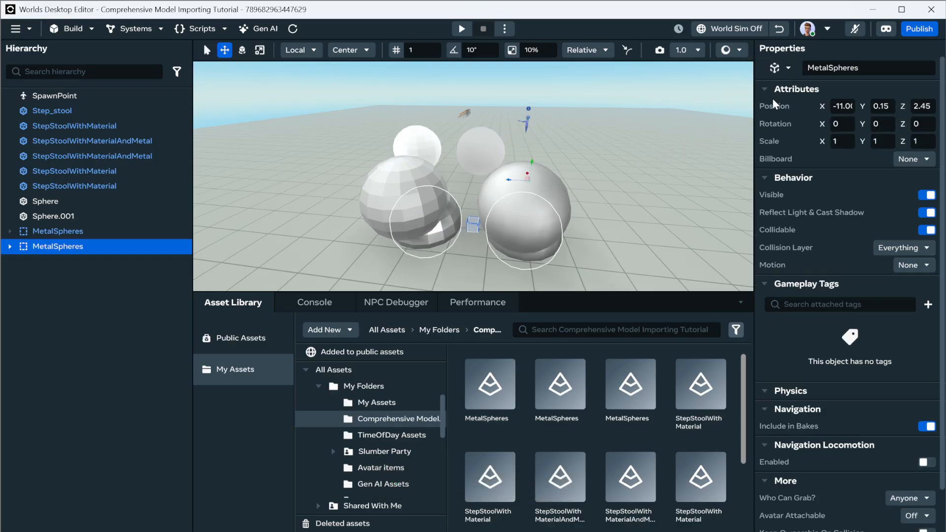
{"action": "right_click", "coordinate": [772, 104]}
{"action": "left_click", "coordinate": [793, 131]}
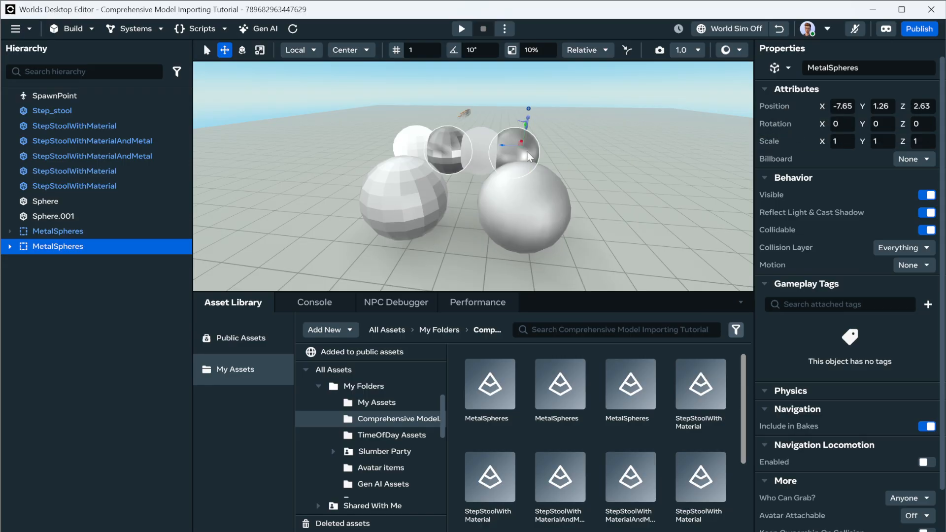
{"action": "key", "text": "f"}
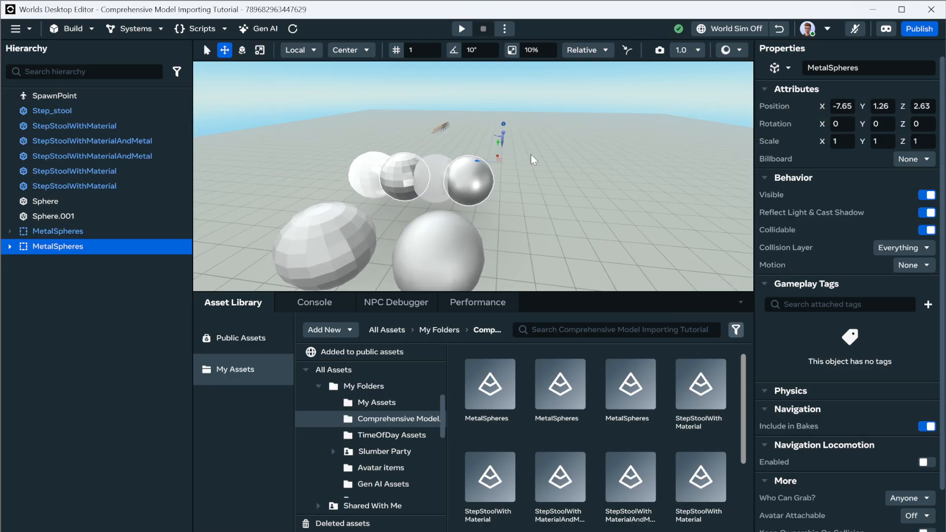
{"action": "middle_click_drag", "start_coordinate": [530, 155], "coordinate": [511, 174]}
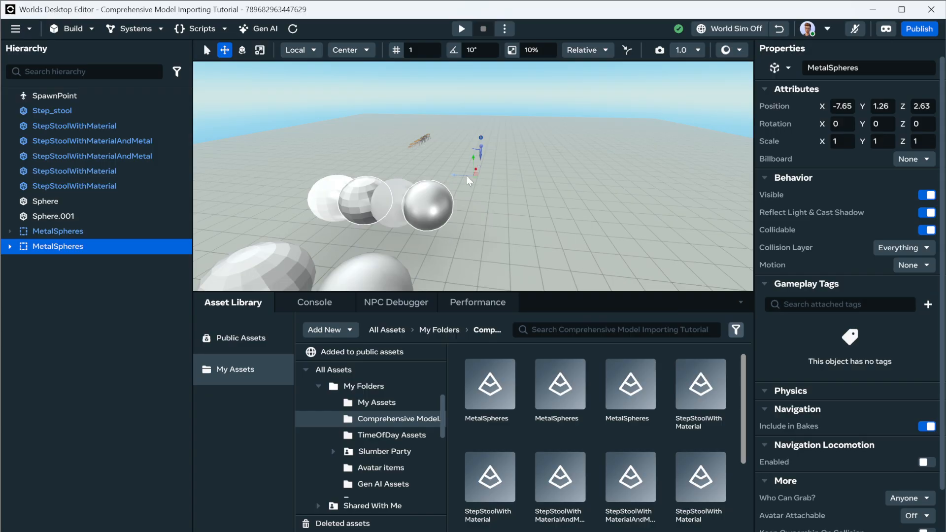
{"action": "scroll", "coordinate": [380, 215], "scroll_direction": "down", "scroll_amount": 5}
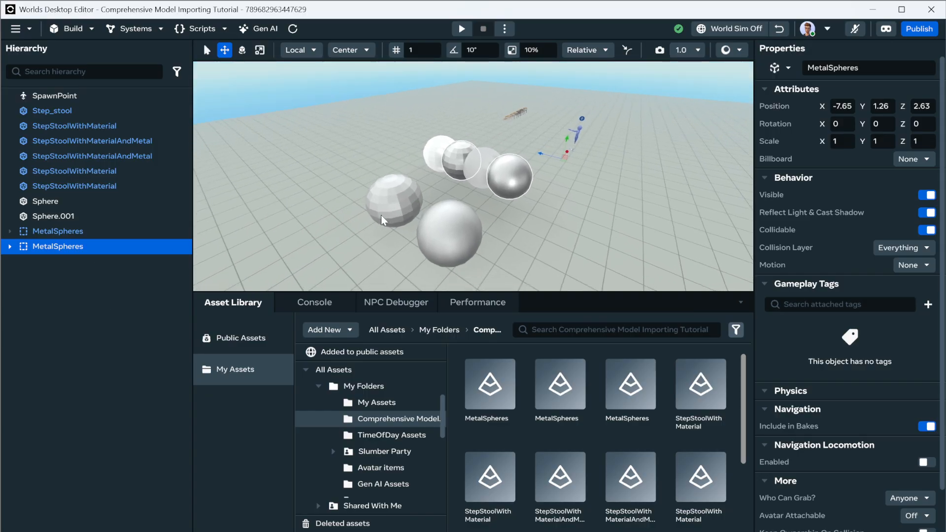
Step: Move the newly placed MetalSpheres along X to about -14.6, clear of the earlier set, and unparent its child objects
{"action": "left_click_drag", "start_coordinate": [566, 152], "coordinate": [494, 201]}
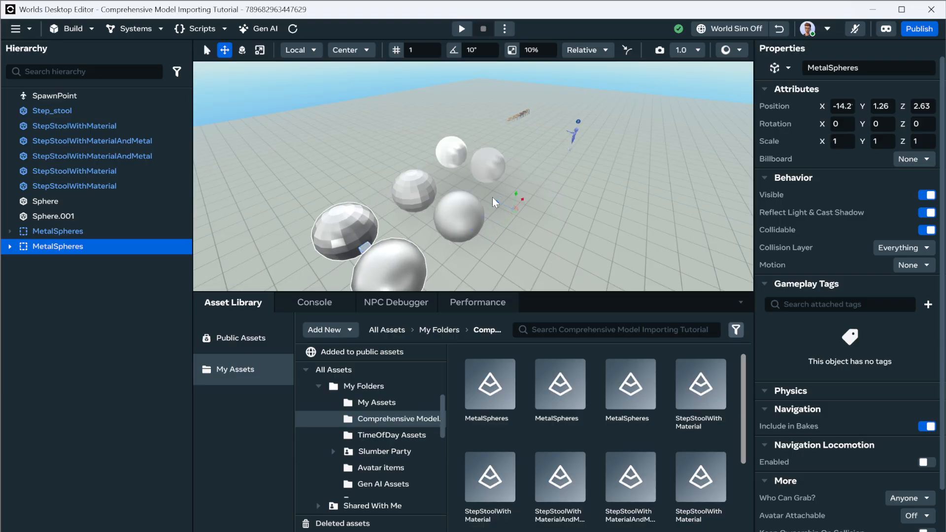
{"action": "right_click", "coordinate": [79, 244]}
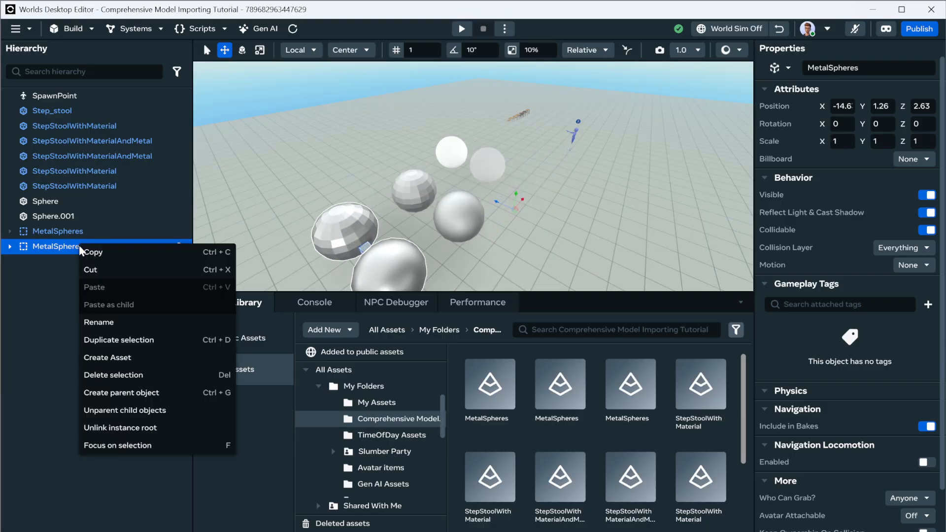
{"action": "left_click", "coordinate": [140, 410]}
Step: Examine the highlights and reflections on the newest set's Sphere up close, from several angles
{"action": "left_click", "coordinate": [384, 273]}
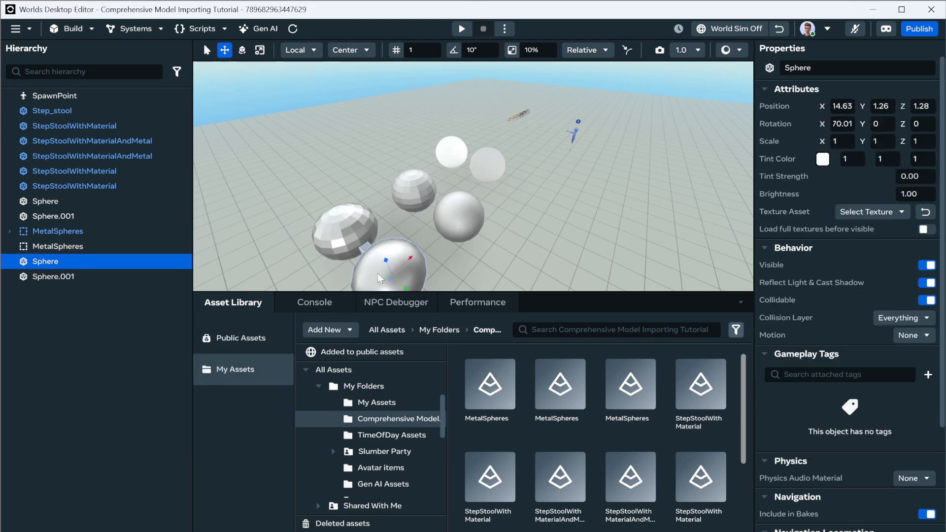
{"action": "key", "text": "f"}
{"action": "scroll", "coordinate": [453, 213], "scroll_direction": "up", "scroll_amount": 5}
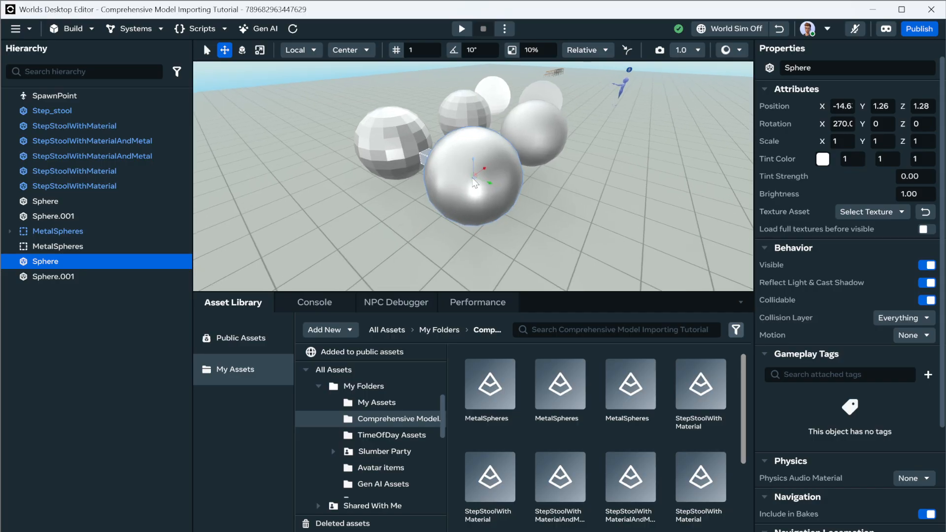
{"action": "left_click_drag", "start_coordinate": [412, 211], "coordinate": [454, 208], "text": "alt"}
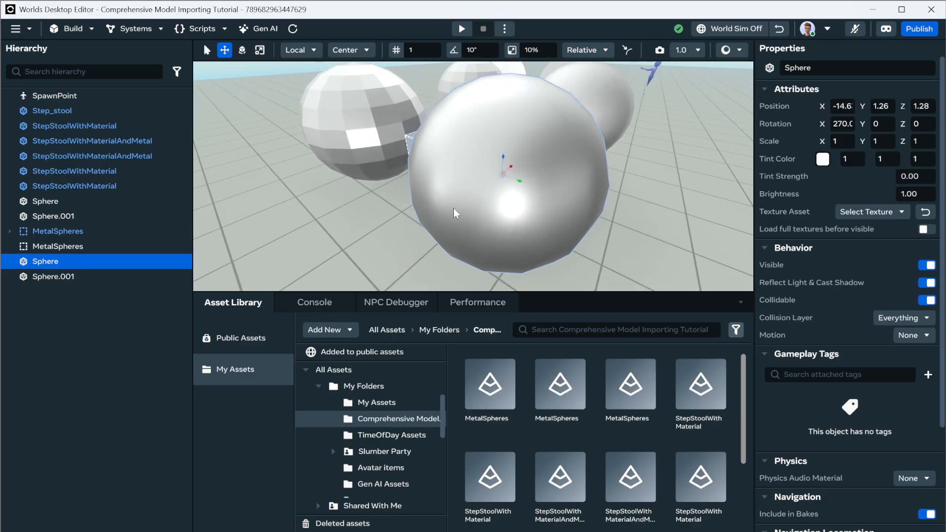
{"action": "left_click_drag", "start_coordinate": [363, 152], "coordinate": [565, 100], "text": "alt"}
{"action": "scroll", "coordinate": [397, 149], "scroll_direction": "down", "scroll_amount": 3}
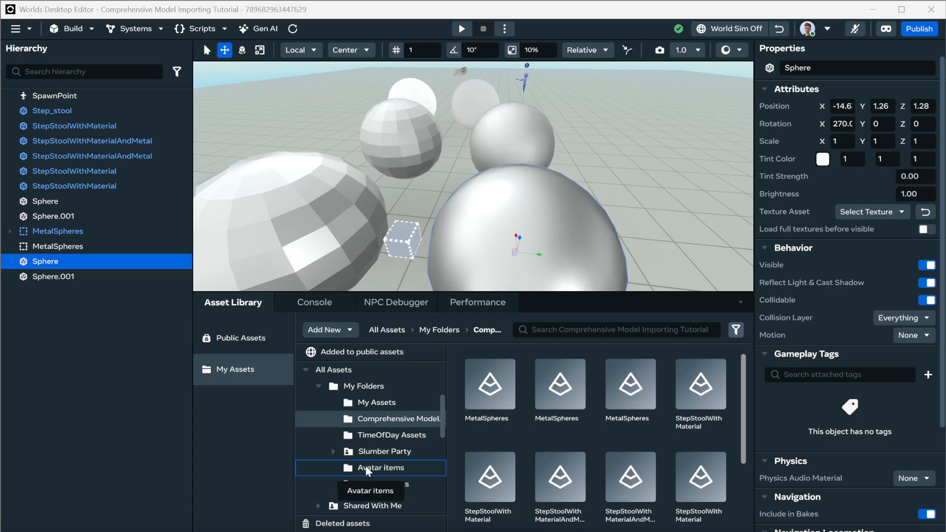
Step: Place the Night - Custom Starfield skydome from the Slumber Party Skydomes > Day Night > Assets folder in the world
{"action": "left_click", "coordinate": [334, 451]}
{"action": "right_click_drag", "start_coordinate": [638, 162], "coordinate": [619, 161]}
{"action": "key", "text": "s"}
{"action": "key", "text": "d"}
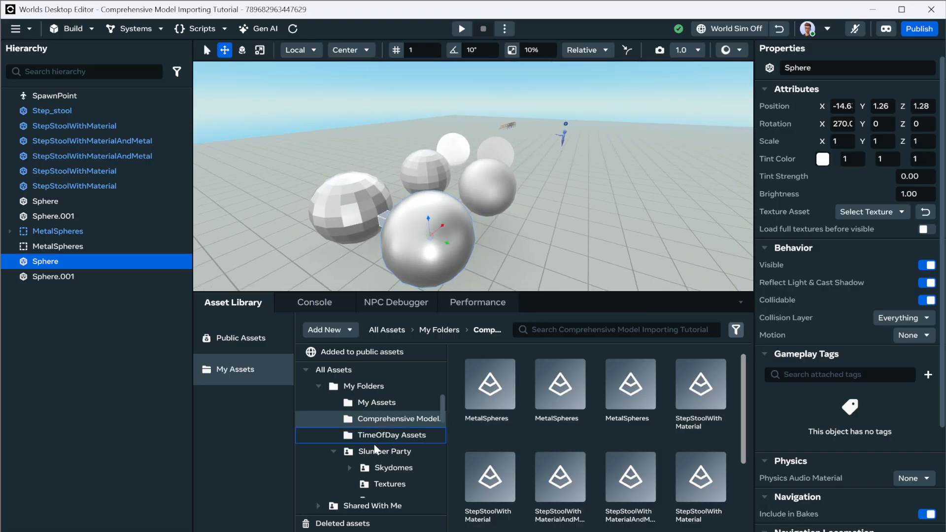
{"action": "left_click", "coordinate": [377, 471]}
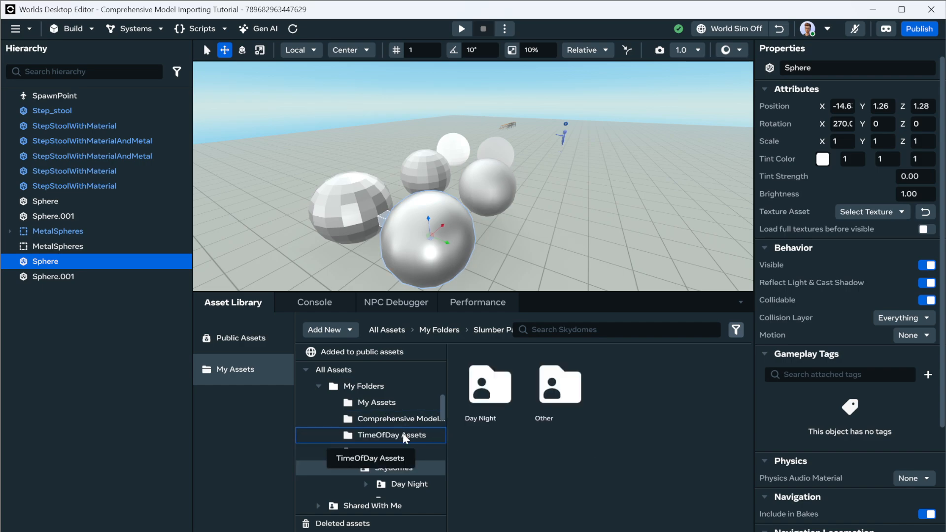
{"action": "left_click", "coordinate": [392, 483]}
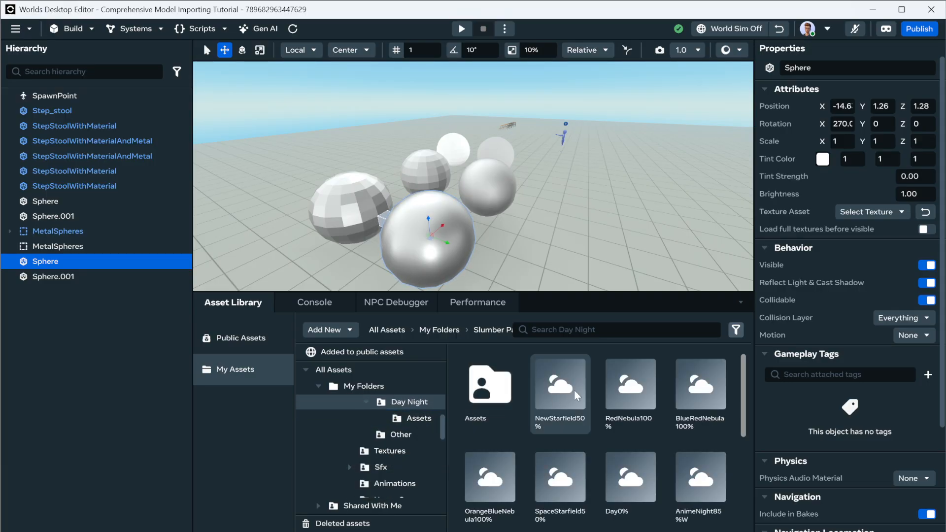
{"action": "left_click", "coordinate": [415, 423]}
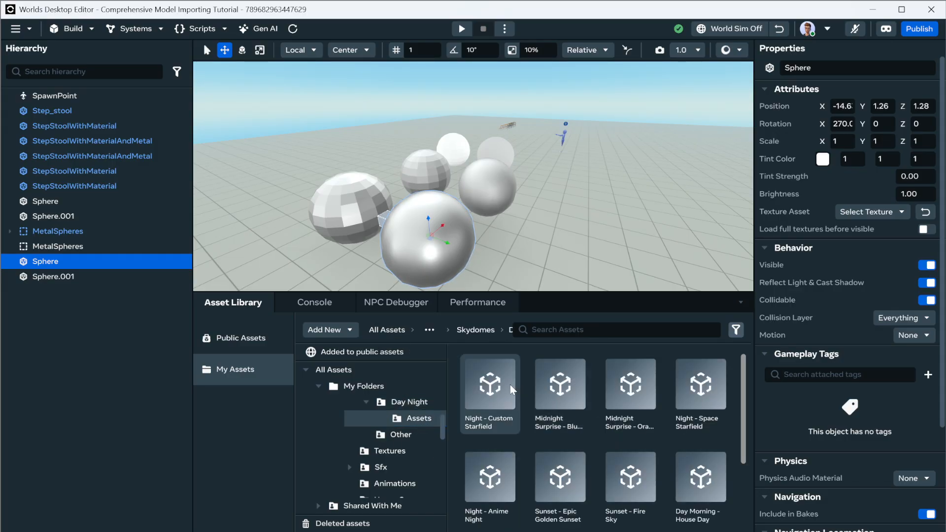
{"action": "right_click", "coordinate": [510, 384]}
{"action": "left_click", "coordinate": [523, 393]}
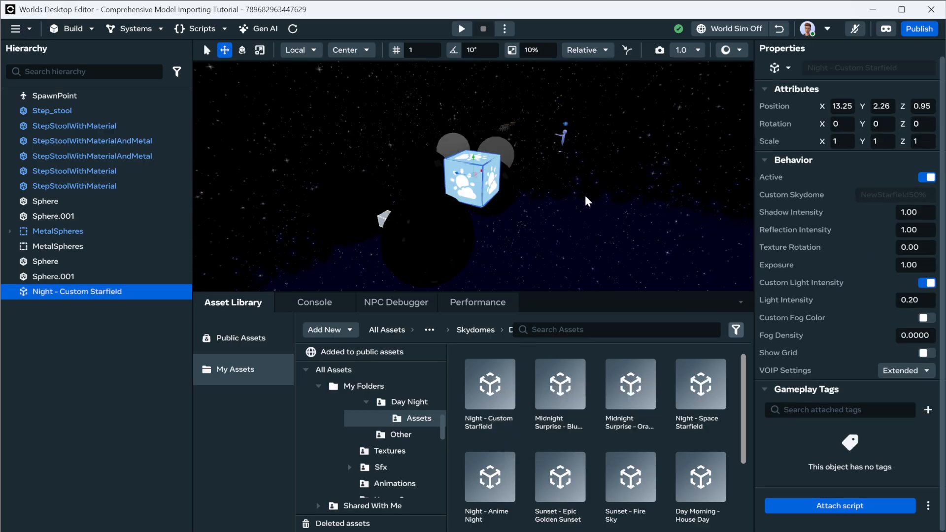
Step: Examine how the newest set's Sphere and Sphere.001 reflect the starfield skydome
{"action": "right_click_drag", "start_coordinate": [586, 201], "coordinate": [515, 103]}
{"action": "right_click_drag", "start_coordinate": [475, 157], "coordinate": [413, 137]}
{"action": "right_click_drag", "start_coordinate": [394, 56], "coordinate": [212, 217]}
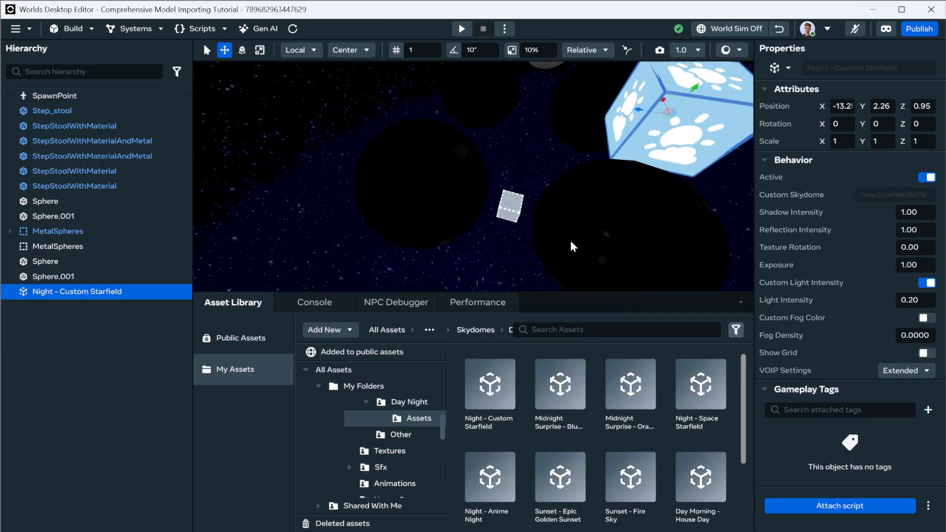
{"action": "left_click", "coordinate": [481, 206]}
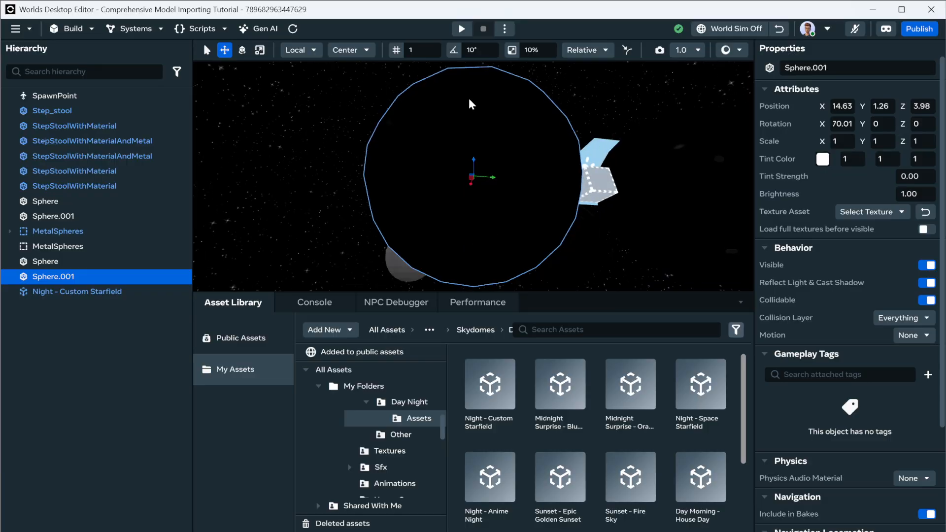
{"action": "left_click", "coordinate": [678, 194]}
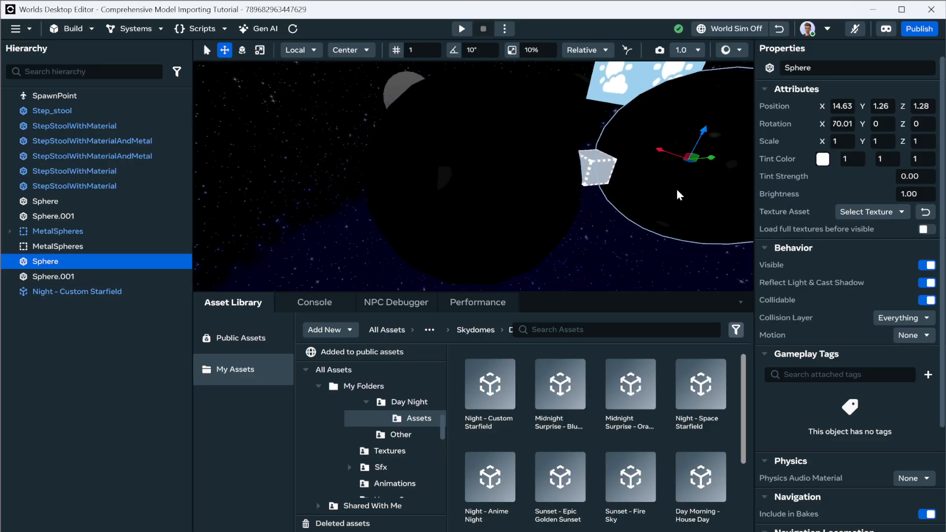
{"action": "scroll", "coordinate": [458, 178], "scroll_direction": "up", "scroll_amount": 4}
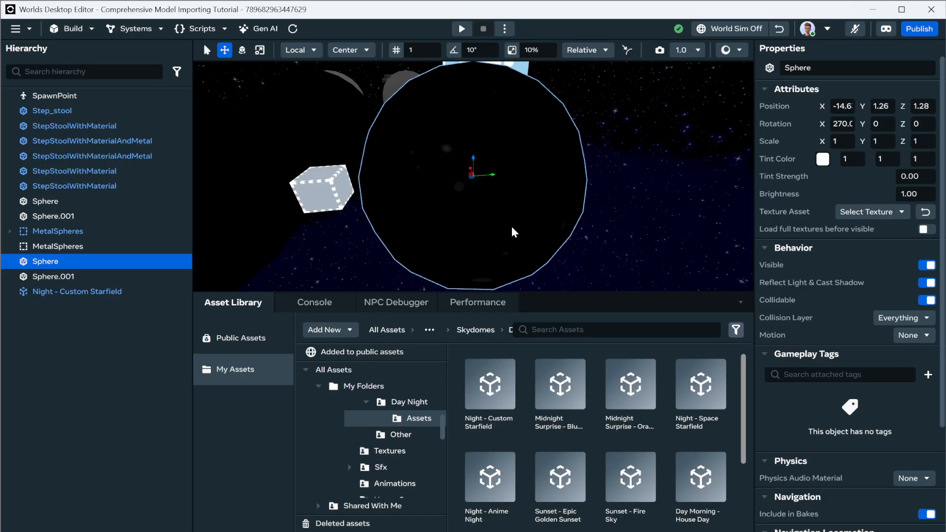
{"action": "left_click_drag", "start_coordinate": [511, 227], "coordinate": [356, 160], "text": "alt"}
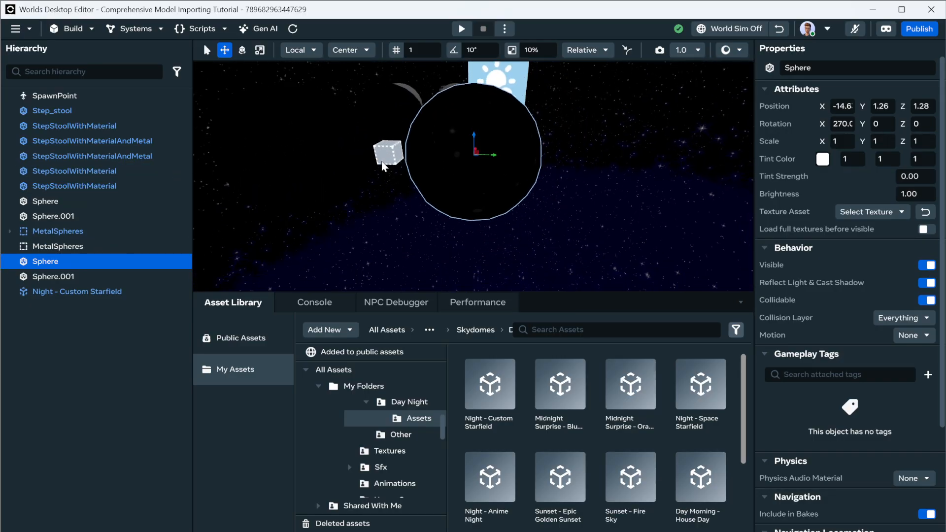
{"action": "key", "text": "e"}
{"action": "left_click", "coordinate": [458, 156]}
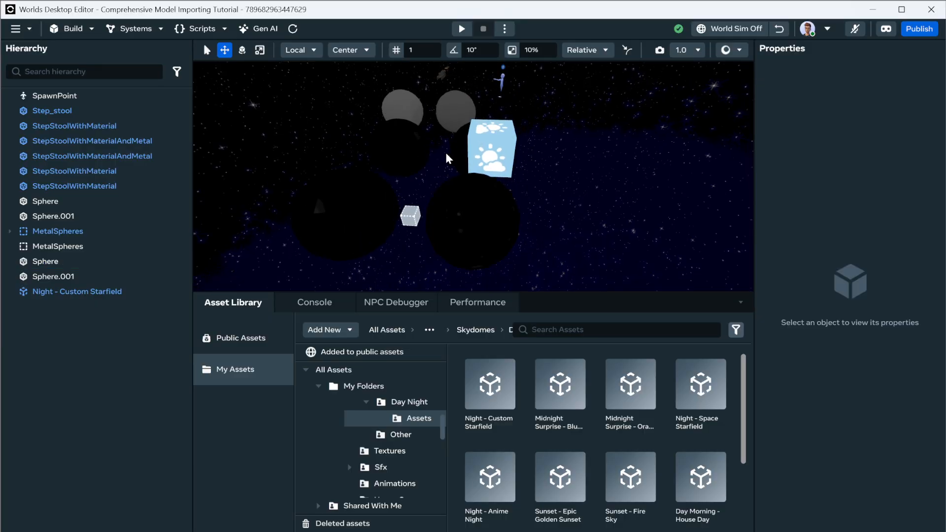
{"action": "scroll", "coordinate": [447, 158], "scroll_direction": "up", "scroll_amount": 5}
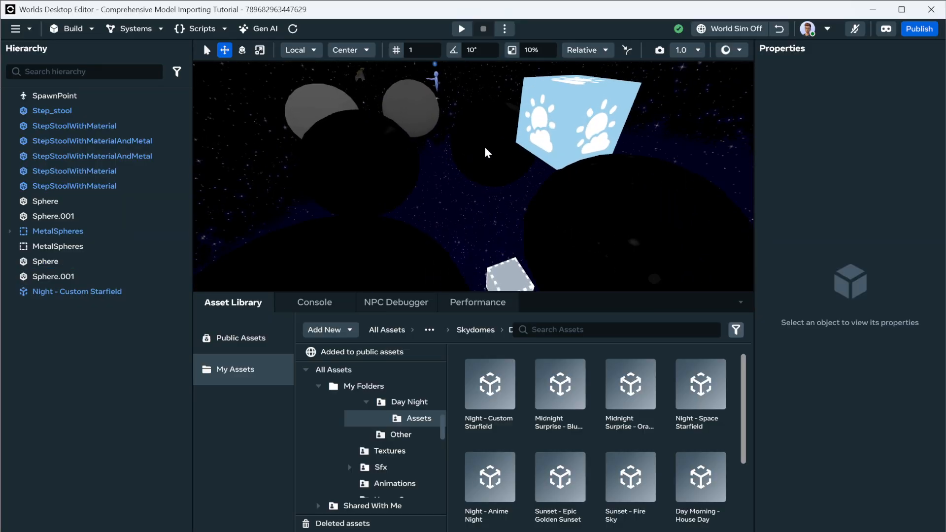
Step: Unparent the child objects of the earlier MetalSpheres group
{"action": "left_click", "coordinate": [45, 232]}
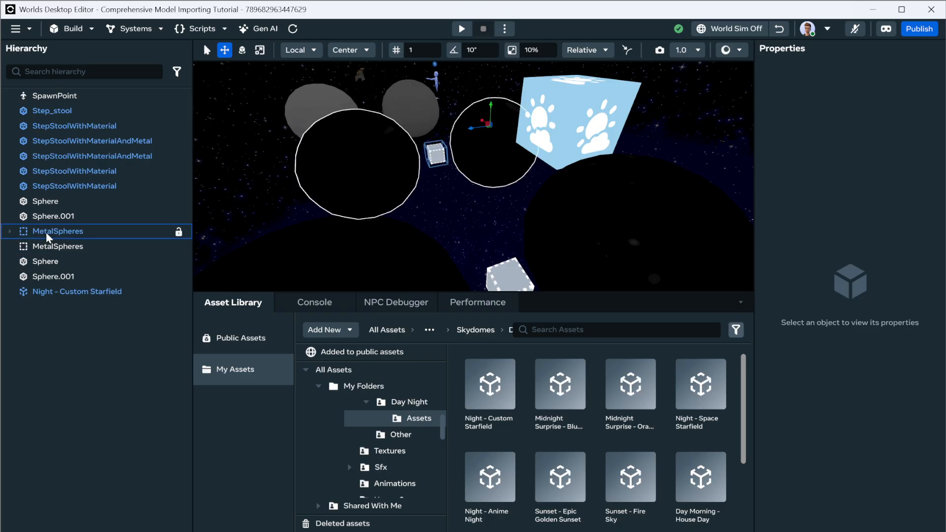
{"action": "right_click", "coordinate": [43, 233]}
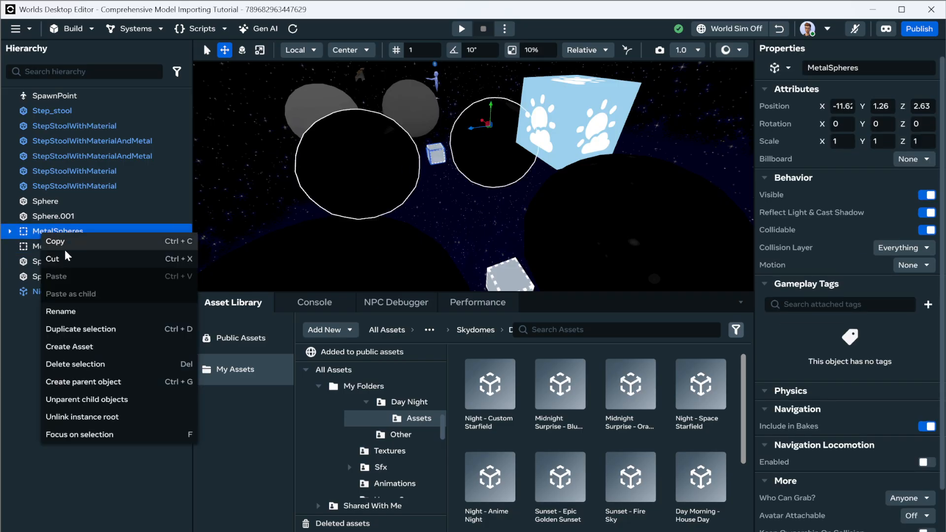
{"action": "left_click", "coordinate": [87, 400]}
{"action": "left_click", "coordinate": [69, 231]}
Step: Examine the starfield reflections on the earlier set's Sphere and Sphere.001 up close
{"action": "left_click", "coordinate": [73, 246]}
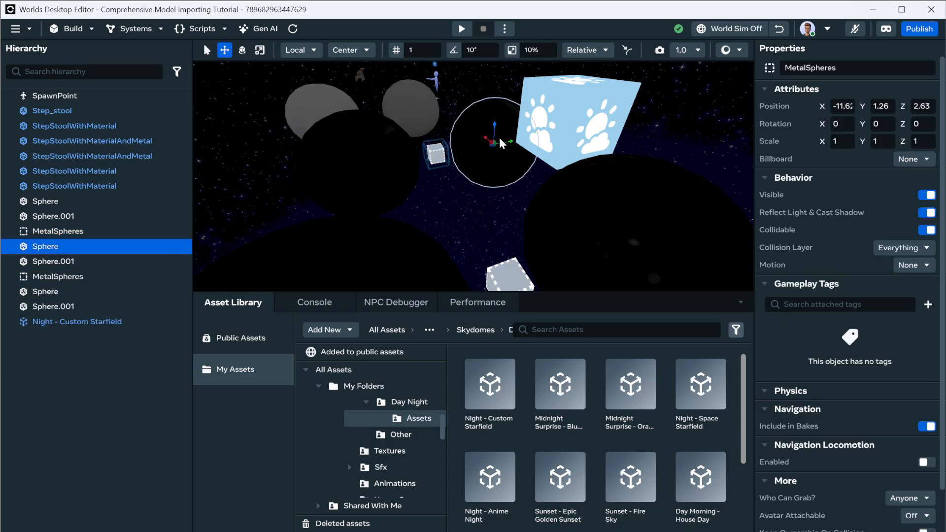
{"action": "key", "text": "f"}
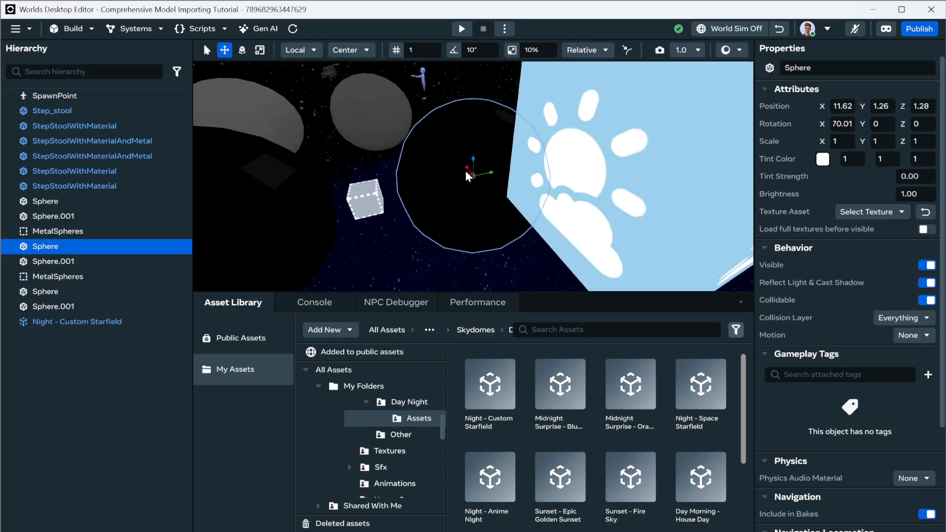
{"action": "left_click_drag", "start_coordinate": [489, 183], "coordinate": [414, 192], "text": "alt"}
{"action": "scroll", "coordinate": [414, 192], "scroll_direction": "up", "scroll_amount": 3}
{"action": "left_click_drag", "start_coordinate": [490, 203], "coordinate": [441, 252], "text": "alt"}
{"action": "scroll", "coordinate": [441, 252], "scroll_direction": "down", "scroll_amount": 5}
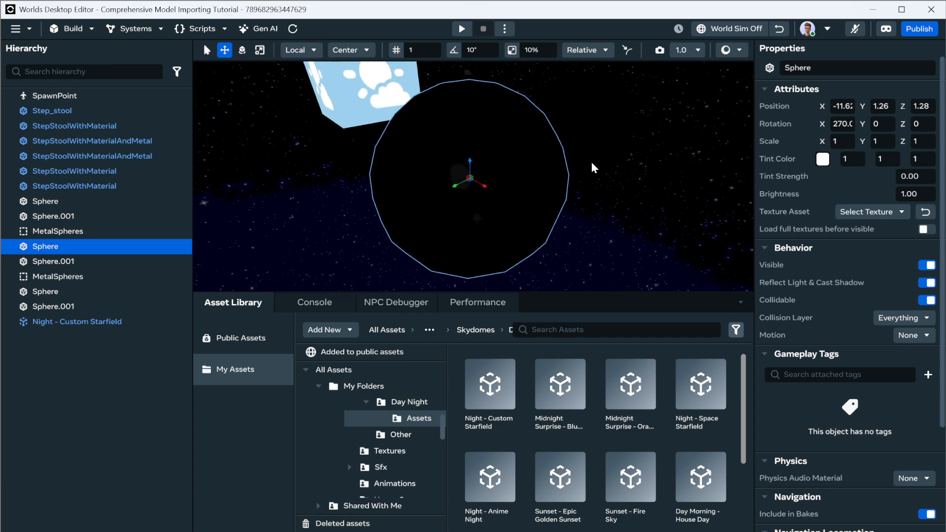
{"action": "left_click", "coordinate": [595, 146]}
{"action": "key", "text": "f"}
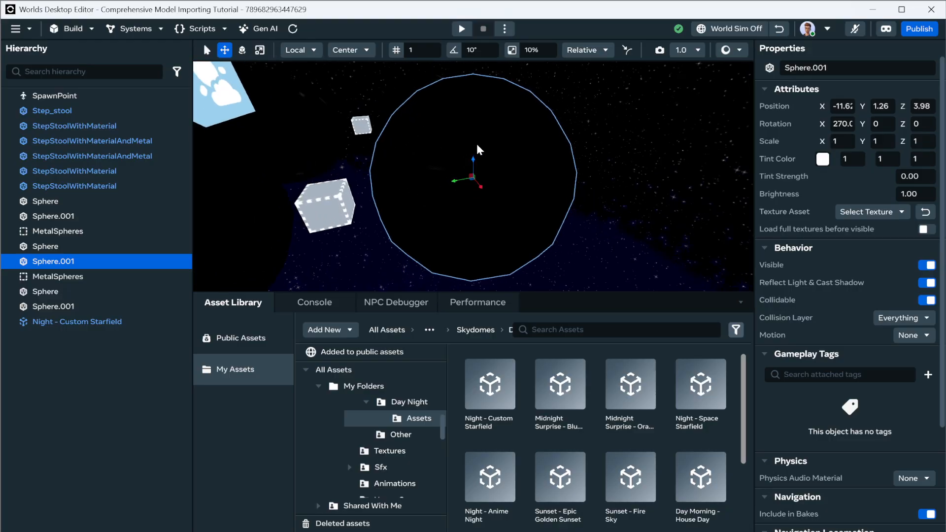
{"action": "left_click_drag", "start_coordinate": [260, 177], "coordinate": [465, 114], "text": "alt"}
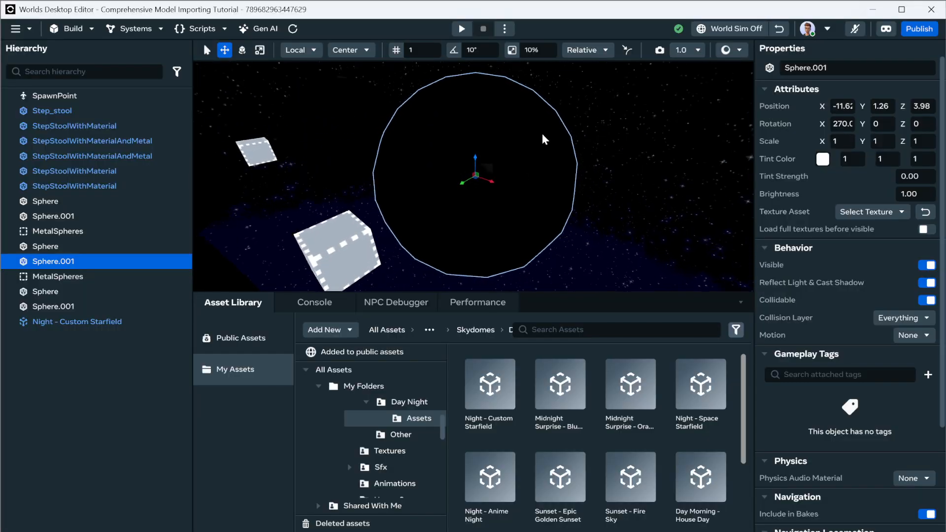
{"action": "scroll", "coordinate": [360, 180], "scroll_direction": "down", "scroll_amount": 2}
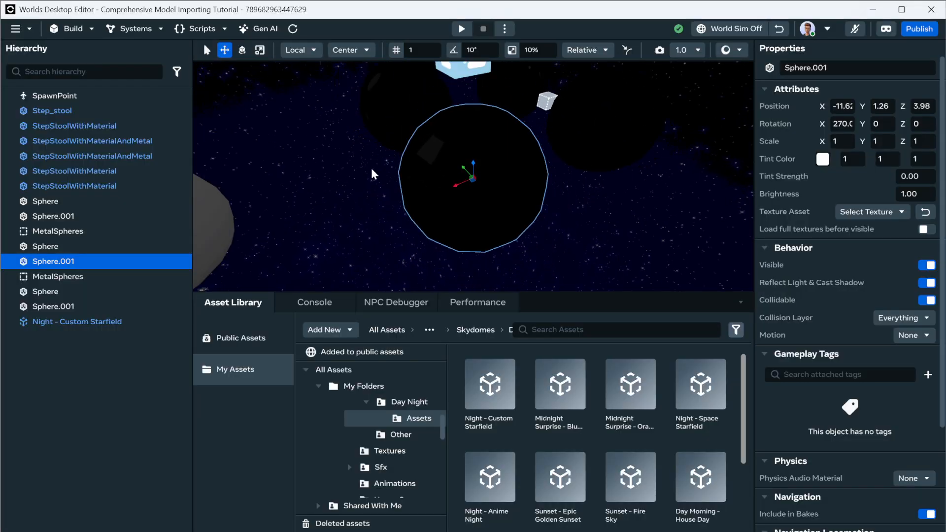
{"action": "scroll", "coordinate": [382, 174], "scroll_direction": "down", "scroll_amount": 2}
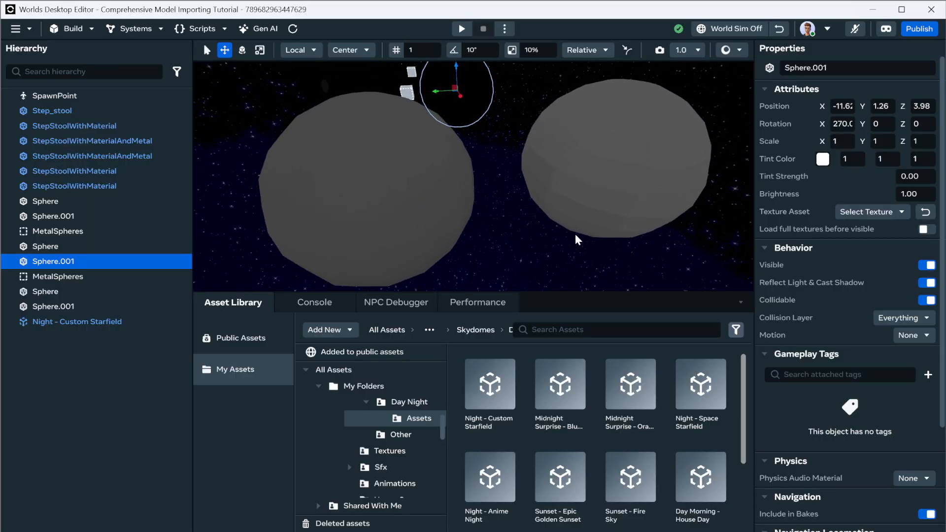
Step: Examine the plain tinted Sphere under the starfield skydome for comparison with the metal spheres
{"action": "right_click_drag", "start_coordinate": [560, 231], "coordinate": [483, 196]}
{"action": "left_click", "coordinate": [483, 195]}
{"action": "key", "text": "f"}
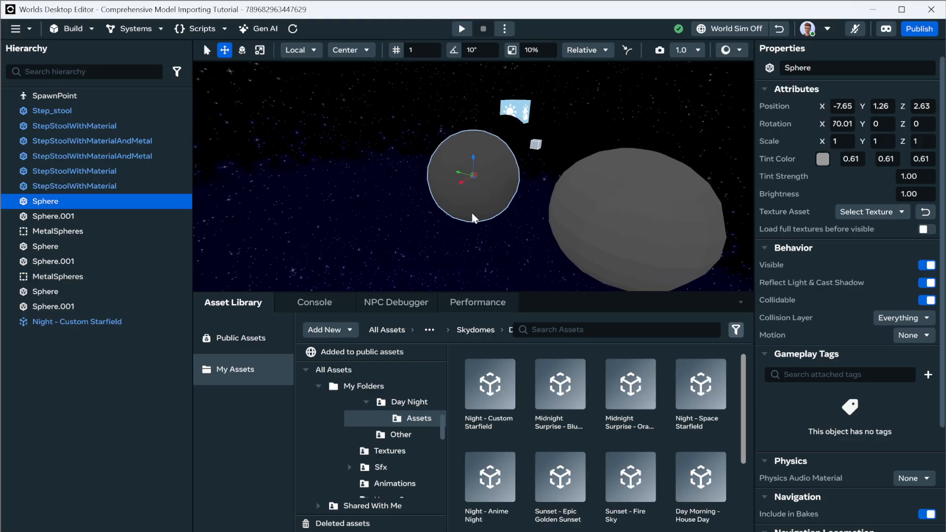
{"action": "scroll", "coordinate": [468, 209], "scroll_direction": "up", "scroll_amount": 6}
{"action": "scroll", "coordinate": [446, 192], "scroll_direction": "up", "scroll_amount": 3}
{"action": "left_click_drag", "start_coordinate": [455, 184], "coordinate": [496, 217], "text": "alt"}
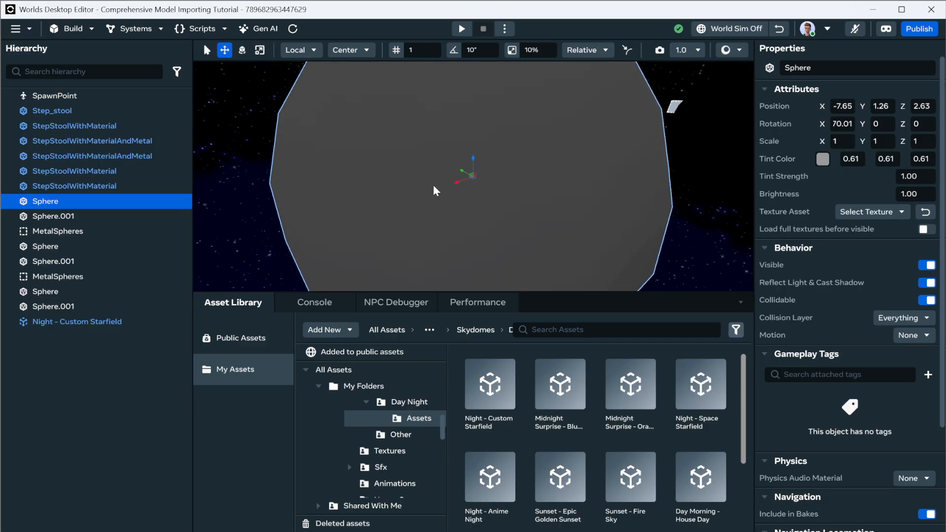
{"action": "scroll", "coordinate": [478, 194], "scroll_direction": "down", "scroll_amount": 5}
{"action": "scroll", "coordinate": [482, 192], "scroll_direction": "down", "scroll_amount": 1}
Step: Delete the Night - Custom Starfield skydome from the world
{"action": "key", "text": "d"}
{"action": "right_click_drag", "start_coordinate": [534, 195], "coordinate": [518, 170]}
{"action": "left_click", "coordinate": [528, 163]}
{"action": "key", "text": "Delete"}
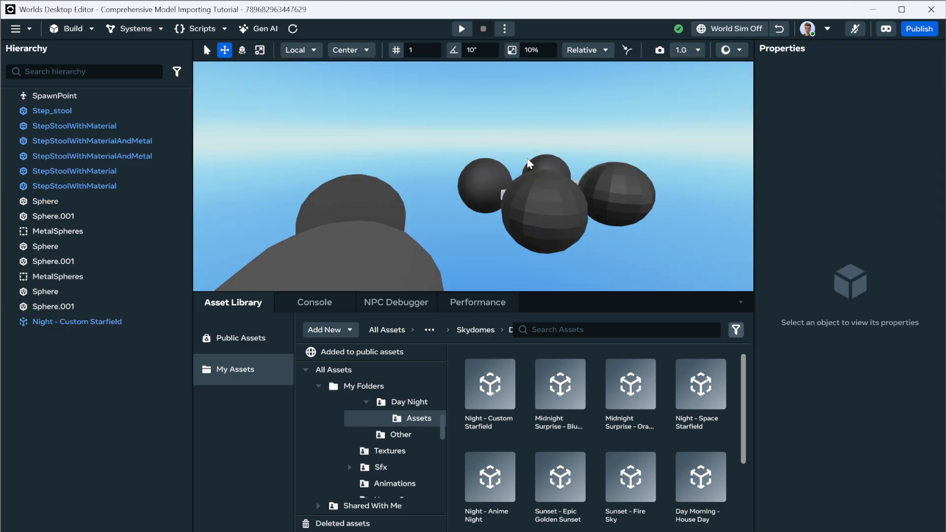
Step: Delete the two empty MetalSpheres parent objects, keeping their unparented spheres
{"action": "right_click_drag", "start_coordinate": [521, 231], "coordinate": [507, 231]}
{"action": "left_click", "coordinate": [102, 276]}
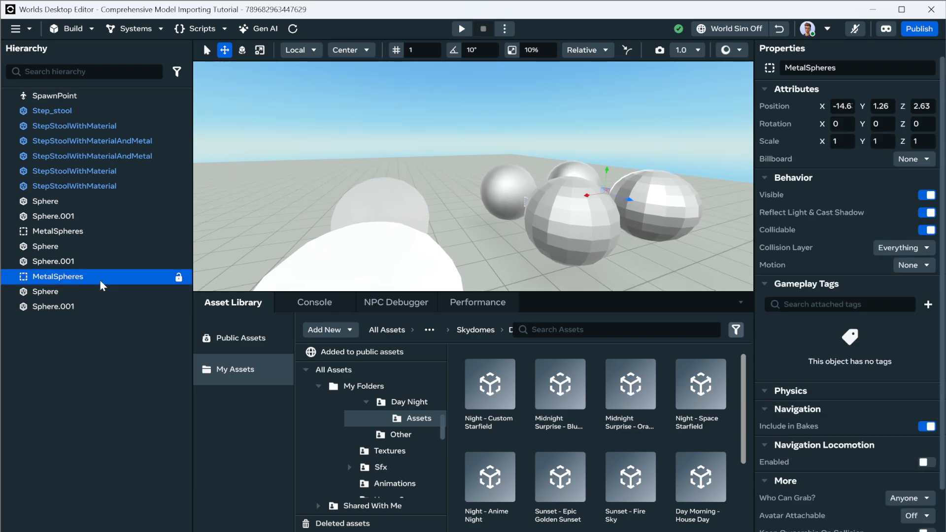
{"action": "key", "text": "Delete"}
{"action": "left_click", "coordinate": [55, 231]}
{"action": "key", "text": "Delete"}
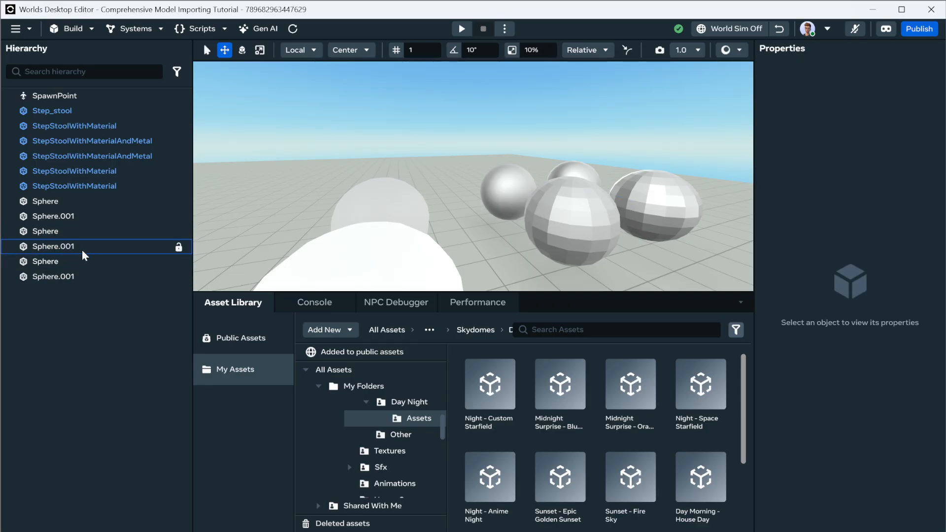
Step: Select the four metal spheres and move them together along Z to line up with the two plain spheres
{"action": "key", "text": "d"}
{"action": "right_click_drag", "start_coordinate": [601, 177], "coordinate": [529, 184]}
{"action": "key", "text": "s"}
{"action": "left_click_drag", "start_coordinate": [479, 128], "coordinate": [658, 271]}
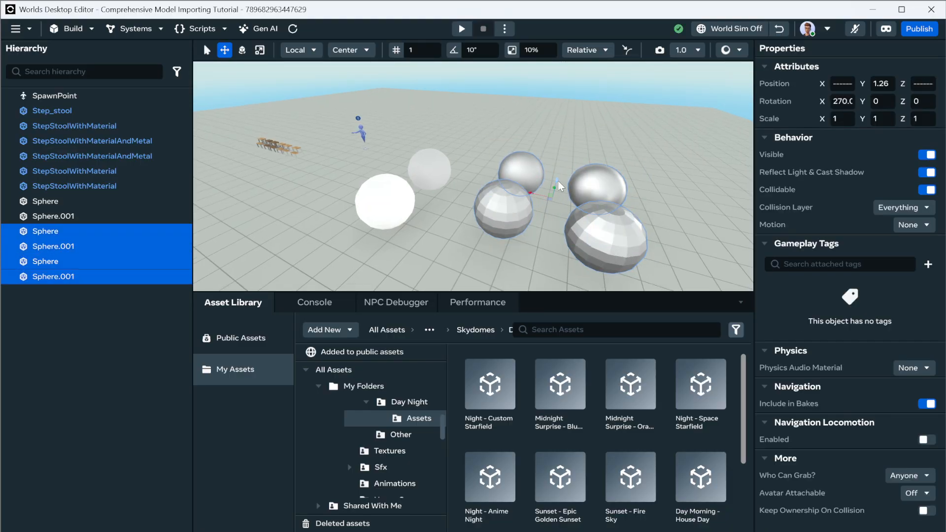
{"action": "key", "text": "f"}
{"action": "left_click_drag", "start_coordinate": [492, 199], "coordinate": [464, 216]}
{"action": "left_click_drag", "start_coordinate": [504, 225], "coordinate": [544, 224], "text": "alt"}
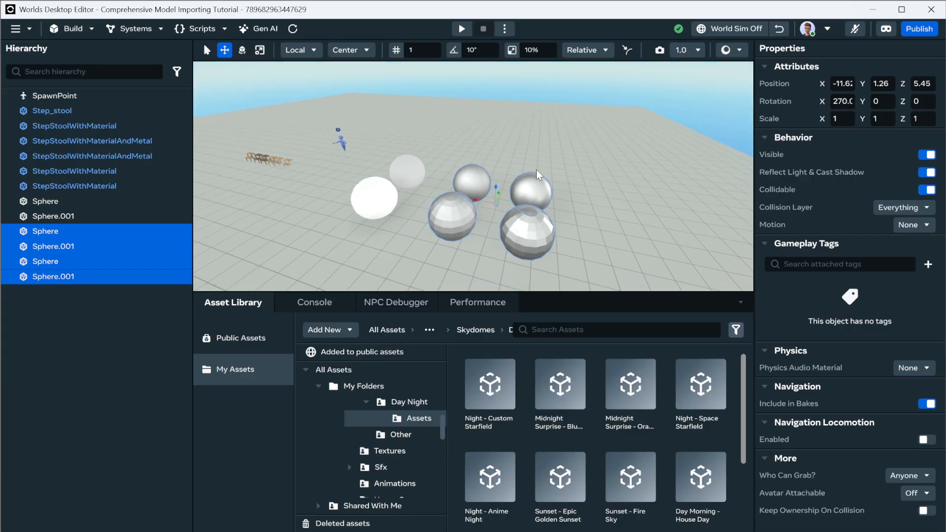
{"action": "left_click", "coordinate": [522, 126]}
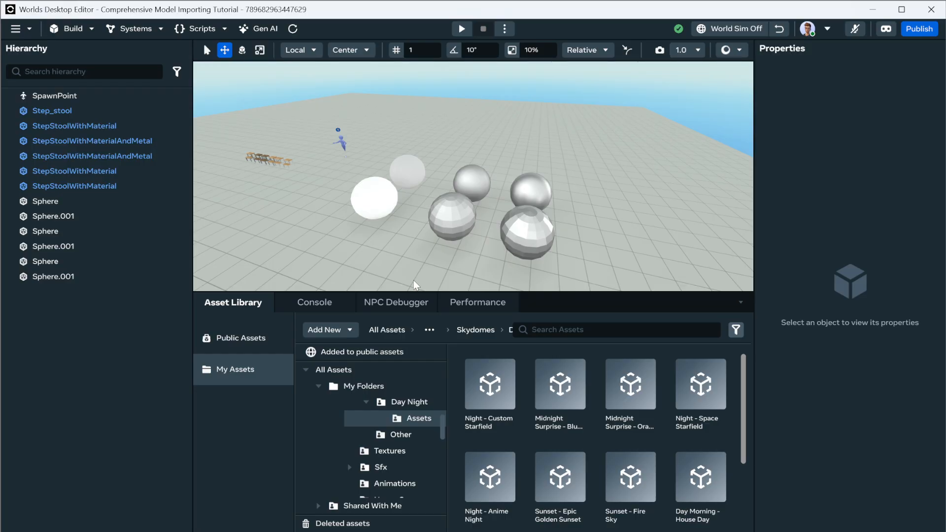
Step: Select and frame the nearest faceted metal sphere for a close look at its surface
{"action": "left_click", "coordinate": [529, 237]}
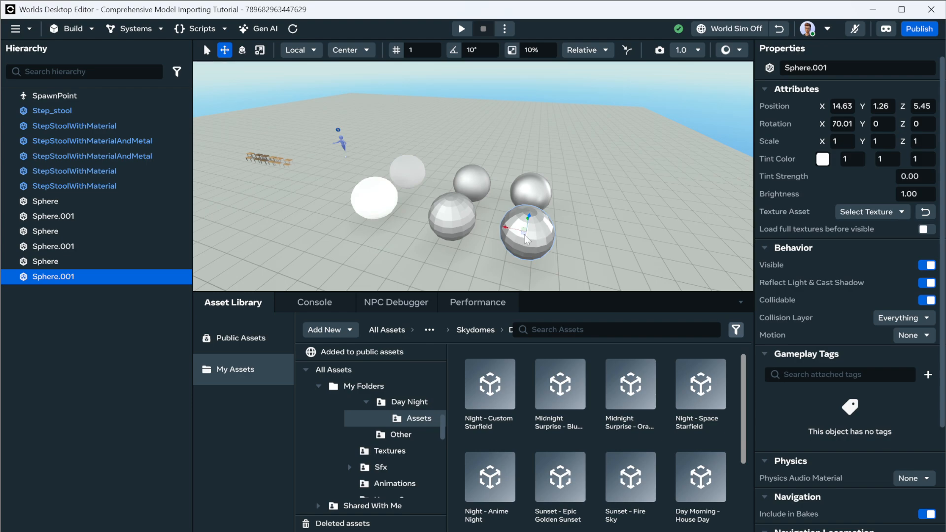
{"action": "key", "text": "f"}
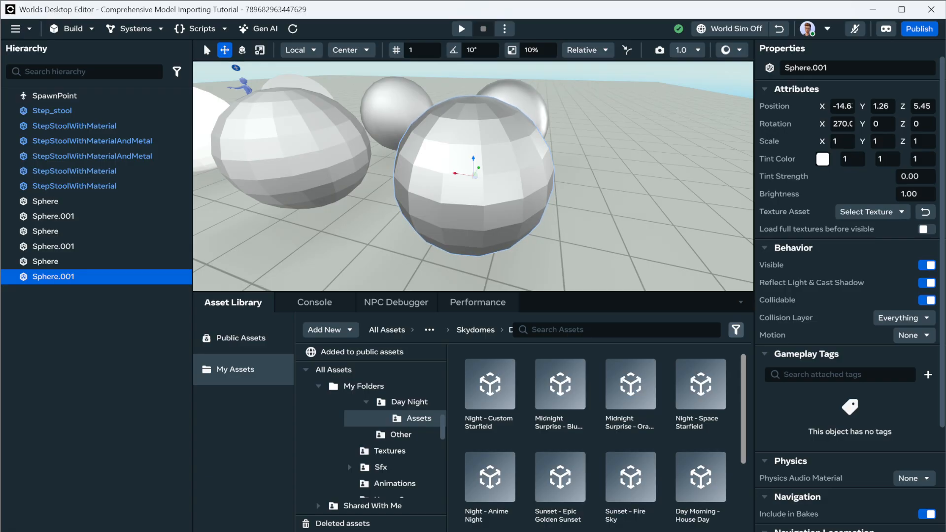
Step: Switch to Blender and enlarge its window to fill the screen
{"action": "key", "text": "alt+Tab"}
{"action": "key", "text": "alt+Tab"}
{"action": "key", "text": "alt+Tab"}
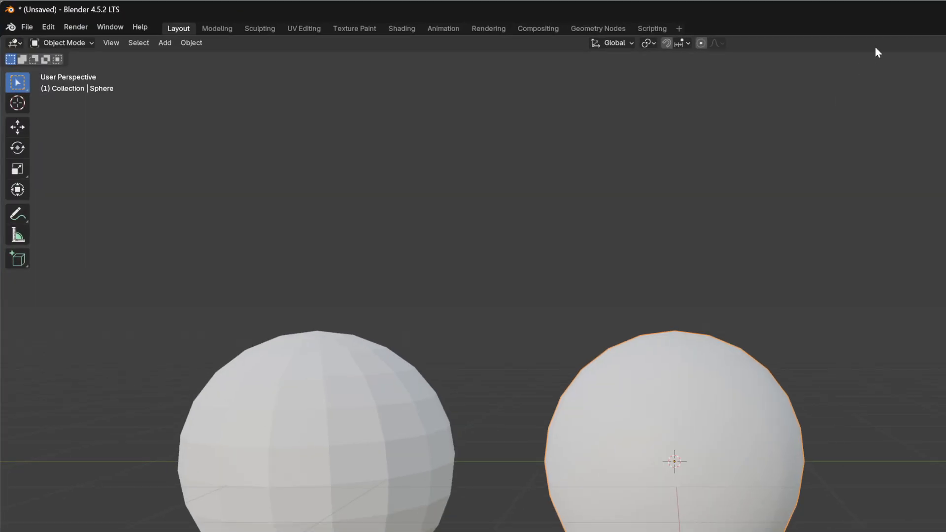
{"action": "left_click_drag", "start_coordinate": [894, 10], "coordinate": [0, 1]}
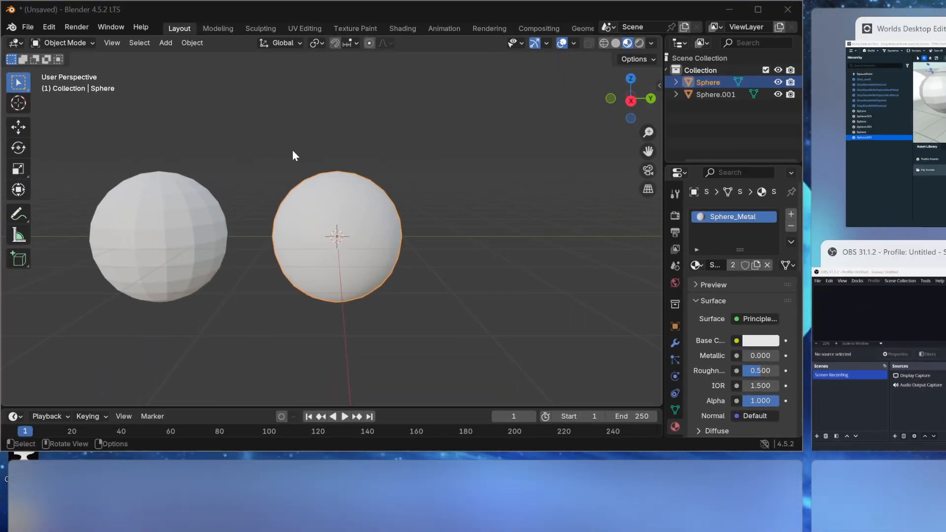
{"action": "left_click", "coordinate": [360, 132]}
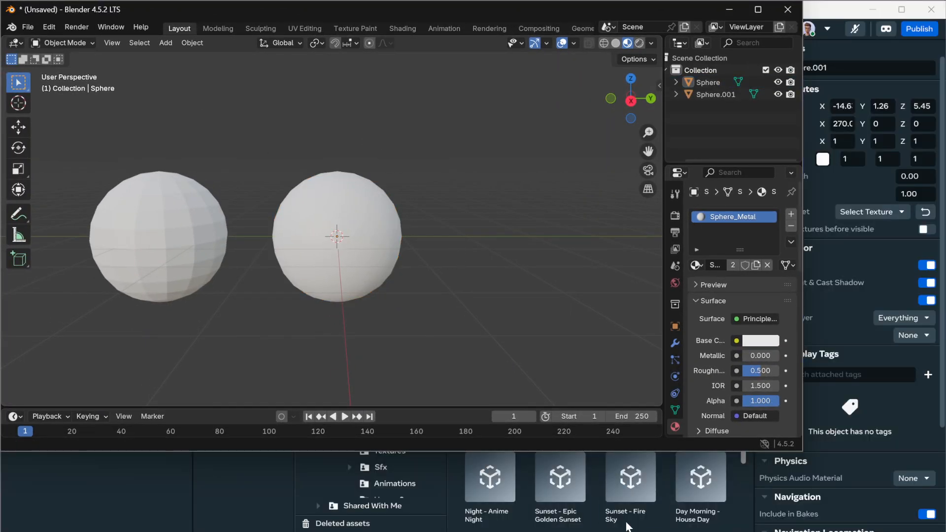
{"action": "left_click_drag", "start_coordinate": [805, 451], "coordinate": [944, 530]}
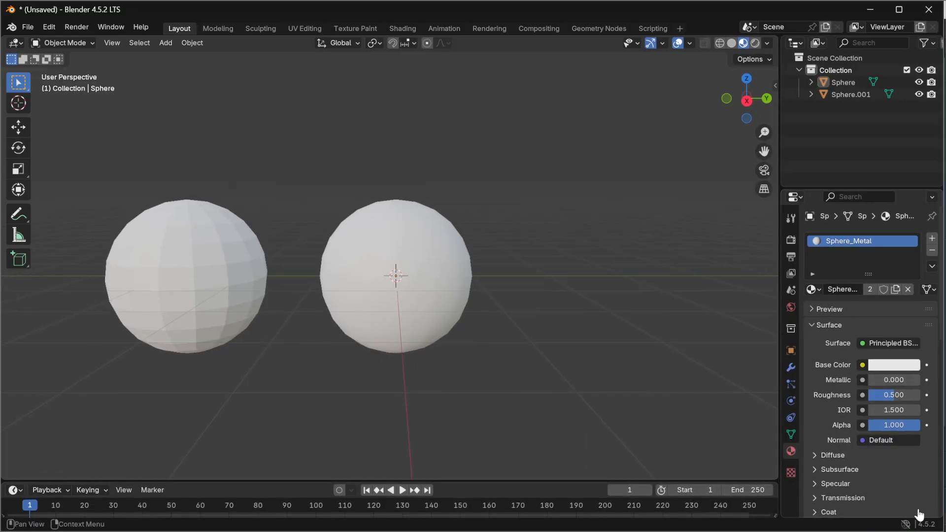
Step: Delete the smooth sphere and set the origin of the faceted Sphere.001 to its geometry
{"action": "left_click", "coordinate": [437, 318]}
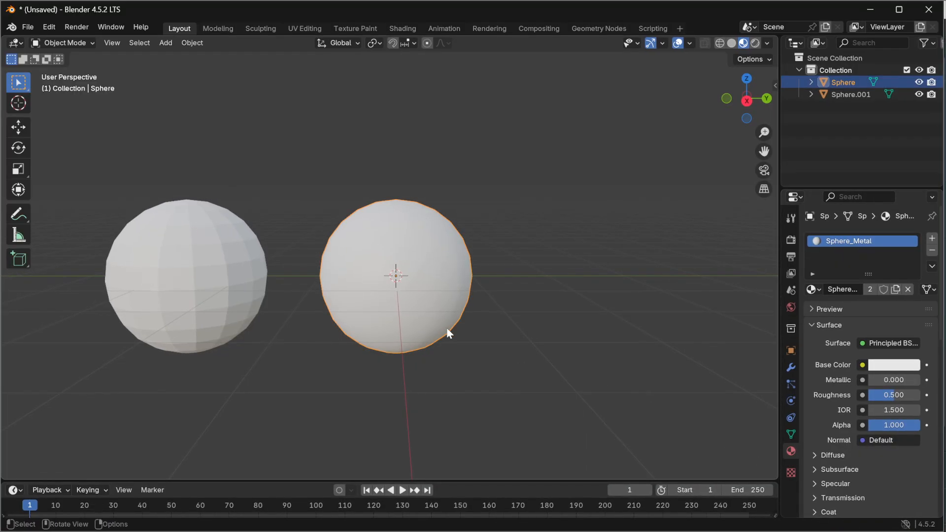
{"action": "key", "text": "Delete"}
{"action": "left_click", "coordinate": [229, 300]}
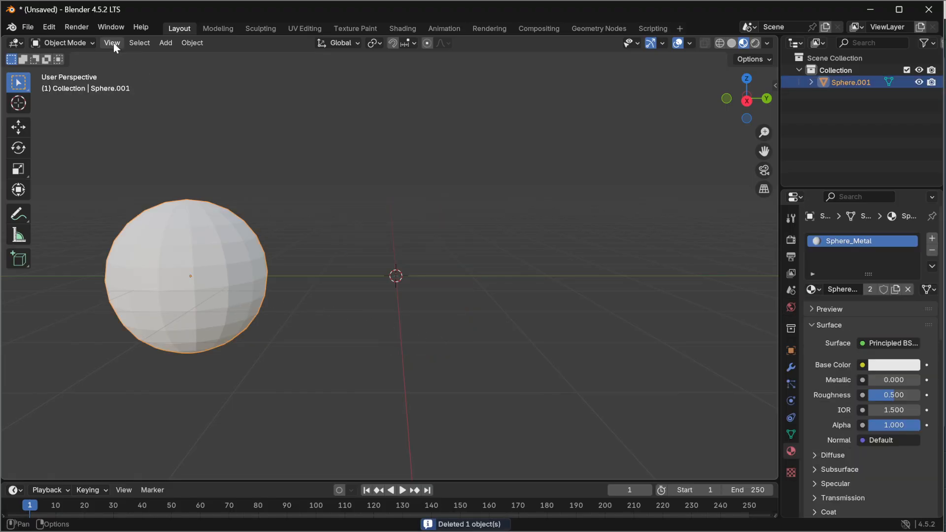
{"action": "left_click", "coordinate": [190, 43]}
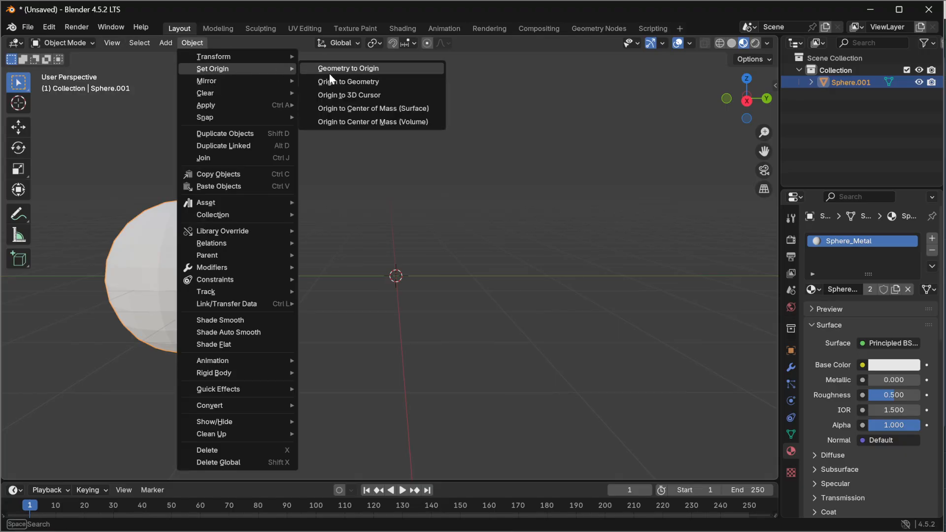
{"action": "left_click", "coordinate": [362, 81]}
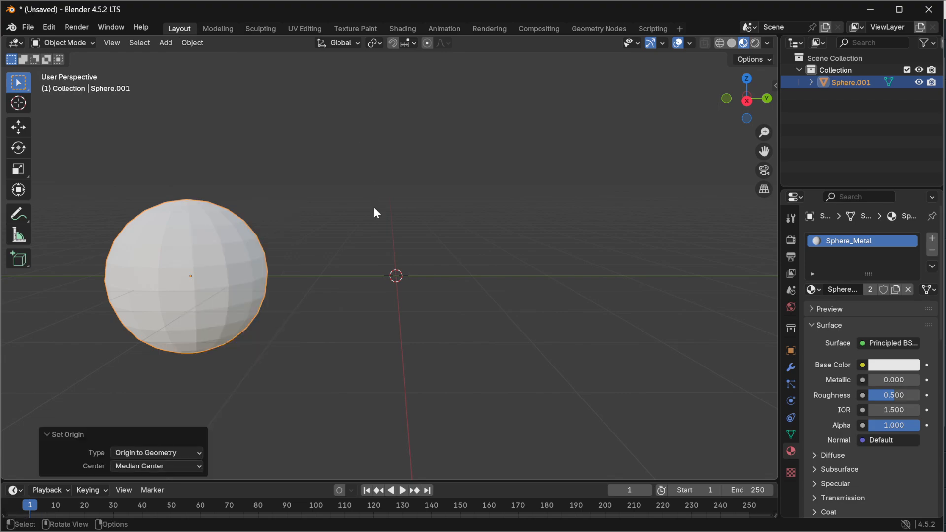
{"action": "left_click", "coordinate": [362, 275]}
{"action": "left_click", "coordinate": [255, 300]}
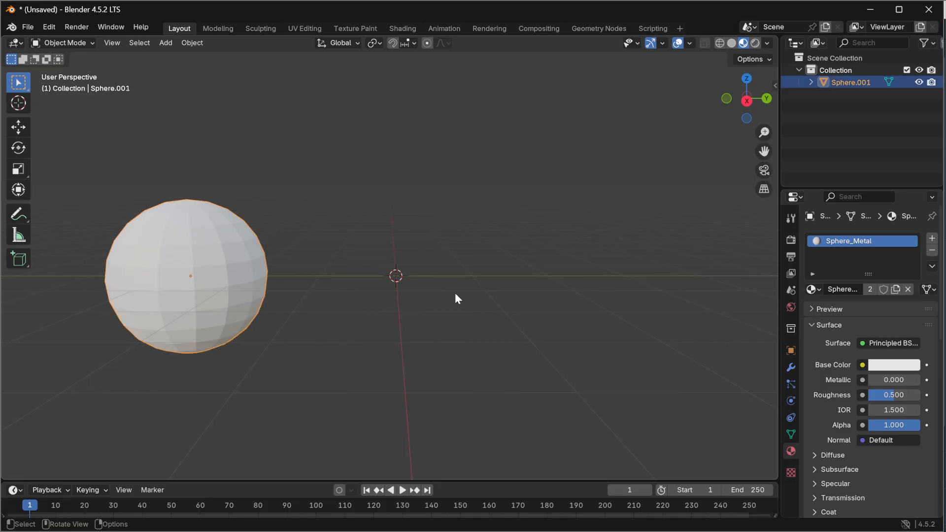
Step: Set the Y location of Sphere.001 to 0 m
{"action": "left_click", "coordinate": [790, 351]}
{"action": "left_click", "coordinate": [875, 288]}
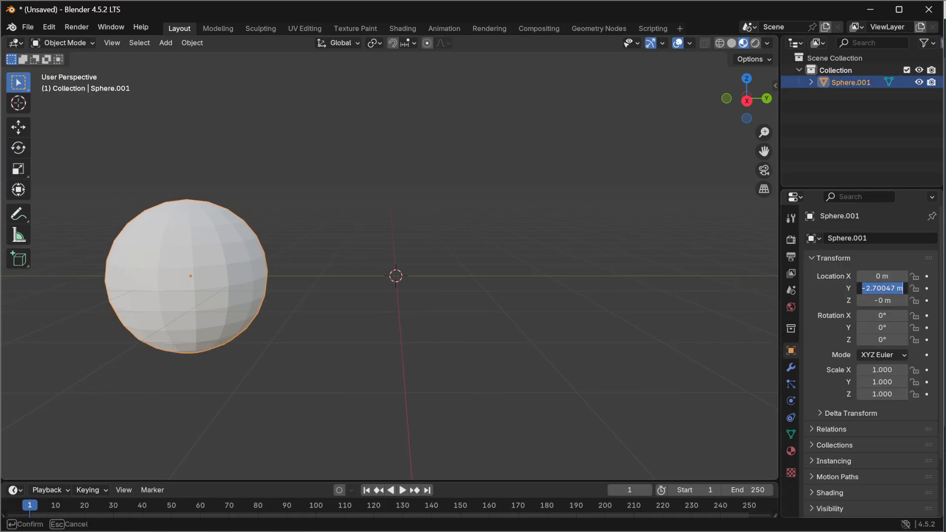
{"action": "type", "text": "0"}
{"action": "key", "text": "Return"}
Step: Examine the faceted sphere's surface from several sides and distances
{"action": "scroll", "coordinate": [574, 296], "scroll_direction": "up", "scroll_amount": 8}
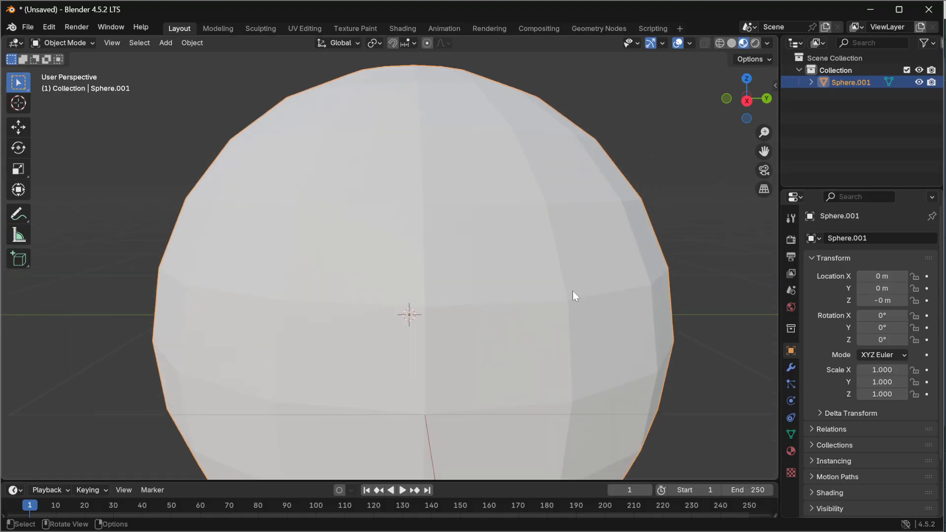
{"action": "scroll", "coordinate": [585, 293], "scroll_direction": "down", "scroll_amount": 8}
{"action": "middle_click_drag", "start_coordinate": [585, 293], "coordinate": [481, 292]}
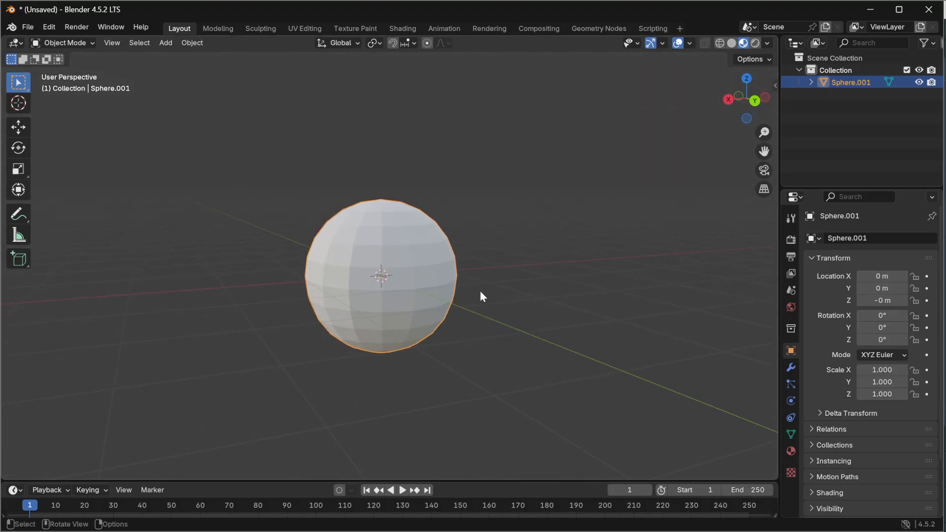
{"action": "scroll", "coordinate": [369, 304], "scroll_direction": "up", "scroll_amount": 4}
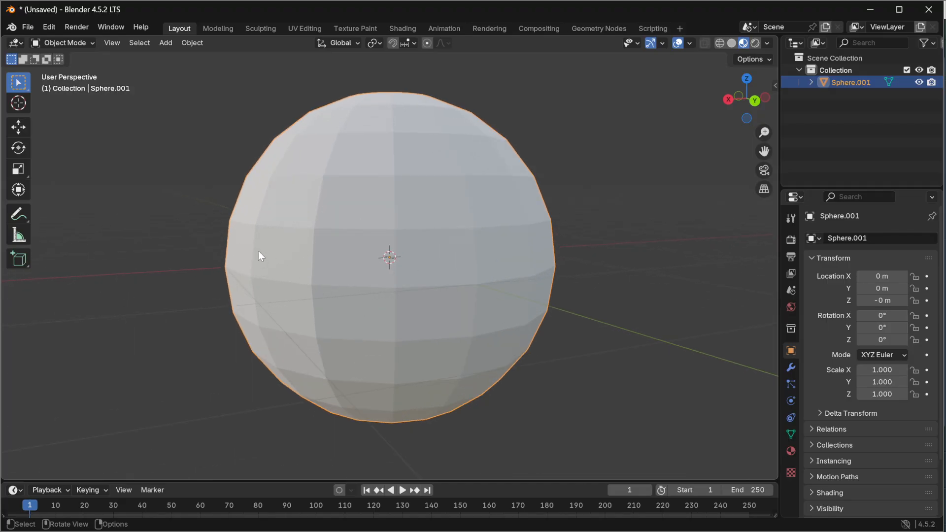
{"action": "middle_click_drag", "start_coordinate": [268, 176], "coordinate": [451, 208]}
{"action": "scroll", "coordinate": [451, 208], "scroll_direction": "down", "scroll_amount": 4}
{"action": "scroll", "coordinate": [456, 235], "scroll_direction": "up", "scroll_amount": 4}
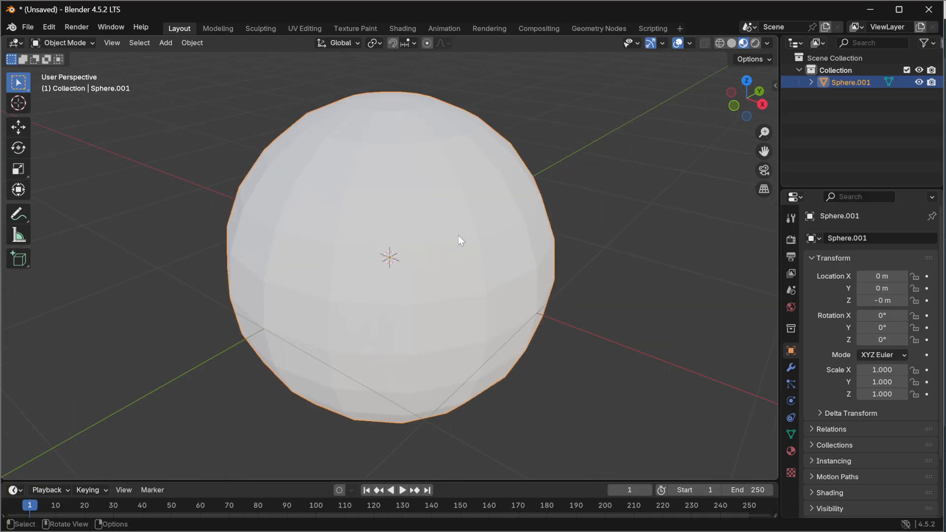
{"action": "scroll", "coordinate": [458, 235], "scroll_direction": "down", "scroll_amount": 1}
Step: Rename the sphere's Sphere_Metal material to Sphere
{"action": "left_click", "coordinate": [791, 451]}
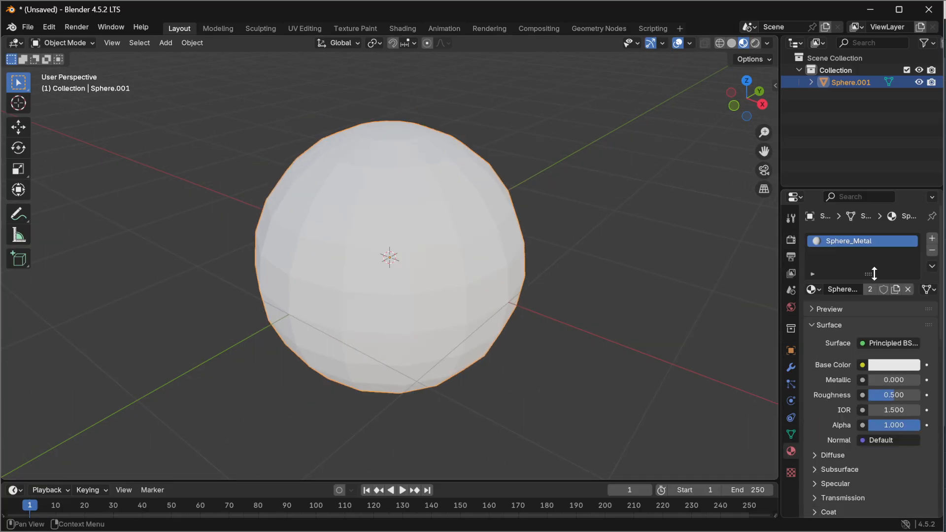
{"action": "double_click", "coordinate": [845, 289]}
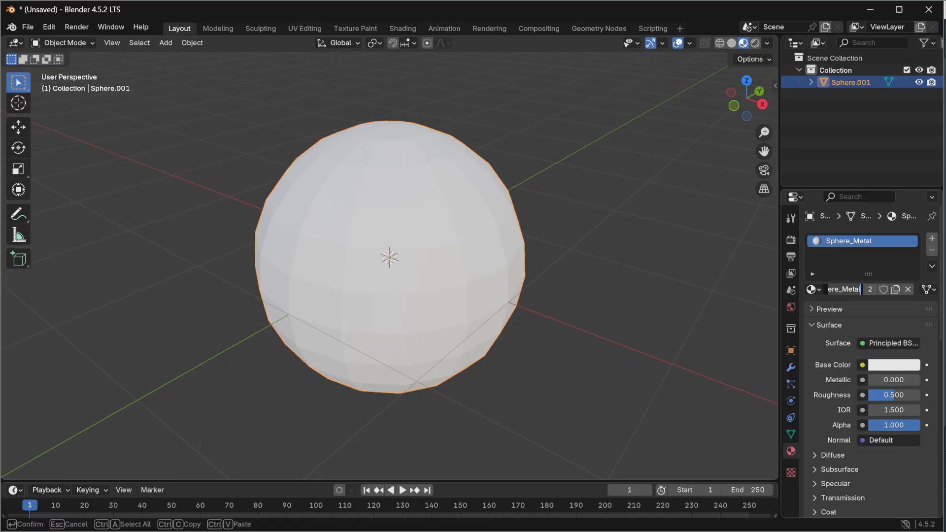
{"action": "key", "text": "BackSpace"}
{"action": "key", "text": "Return"}
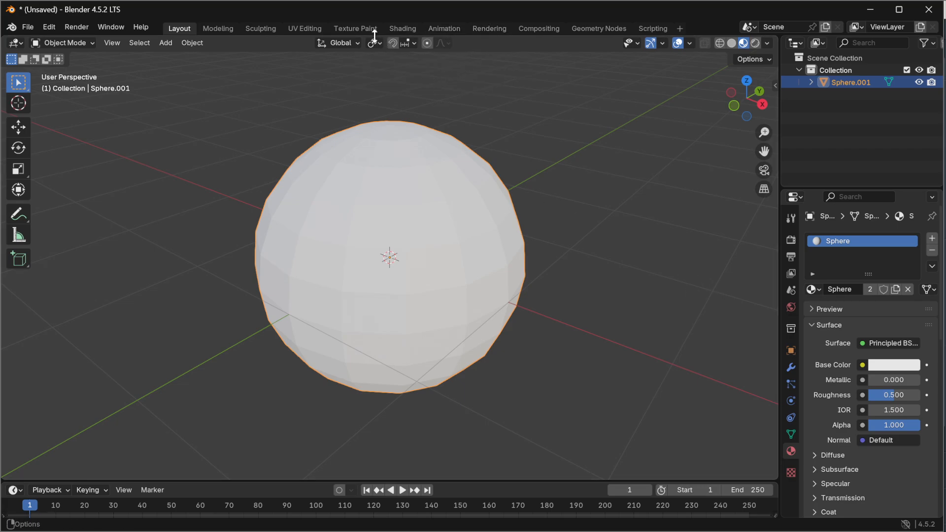
Step: Start a new blank image for texture painting and name it Sphere_MEO
{"action": "left_click", "coordinate": [357, 29]}
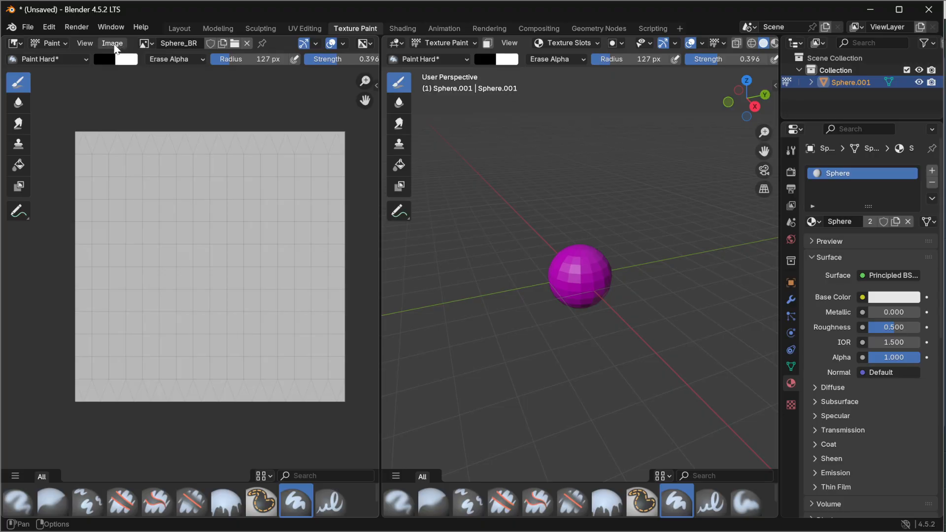
{"action": "left_click", "coordinate": [114, 46]}
{"action": "left_click", "coordinate": [125, 65]}
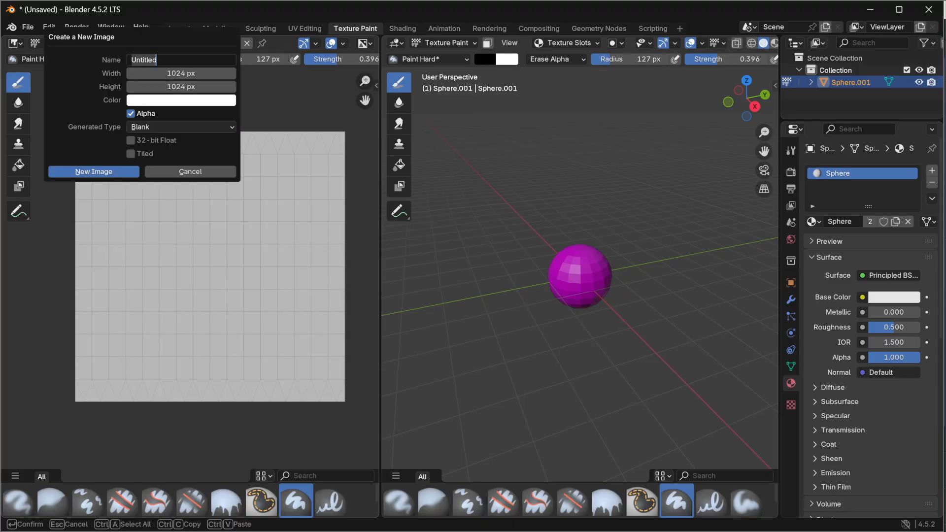
{"action": "type", "text": "Sphere_MEO"}
{"action": "key", "text": "Return"}
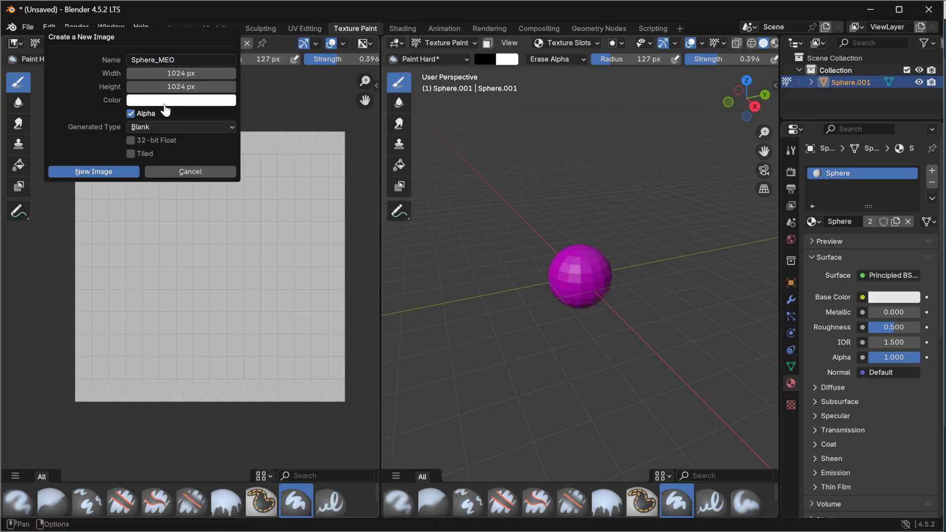
Step: Set the new image's fill color to Red 0, Green 0.5 and Blue 1, and create the image
{"action": "left_click", "coordinate": [165, 101]}
{"action": "left_click", "coordinate": [160, 224]}
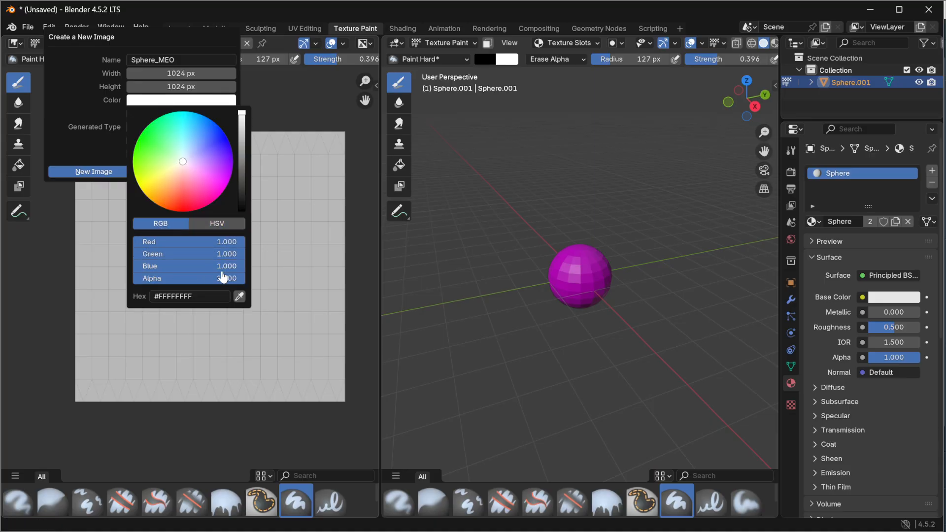
{"action": "left_click", "coordinate": [207, 244]}
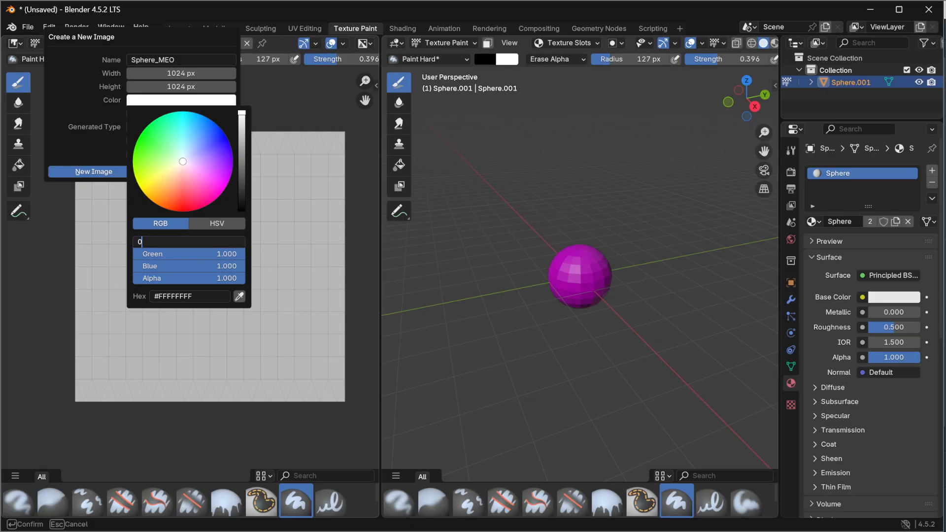
{"action": "type", "text": "0"}
{"action": "key", "text": "Return"}
{"action": "left_click", "coordinate": [220, 257]}
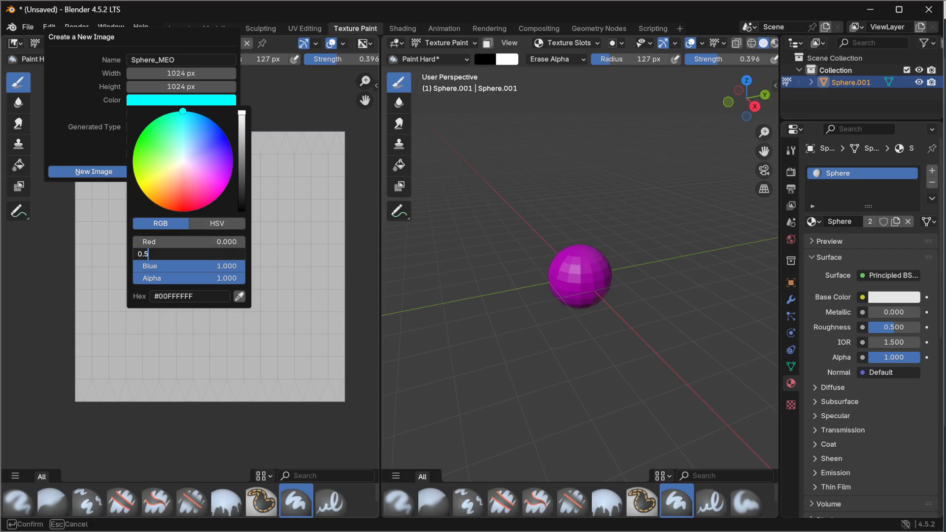
{"action": "type", "text": "0.5"}
{"action": "key", "text": "Return"}
{"action": "left_click", "coordinate": [232, 264]}
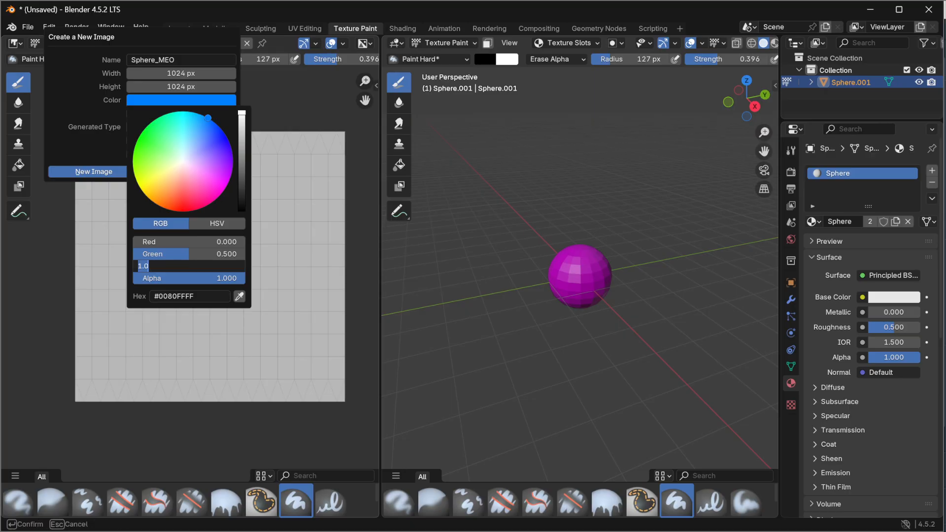
{"action": "key", "text": "Return"}
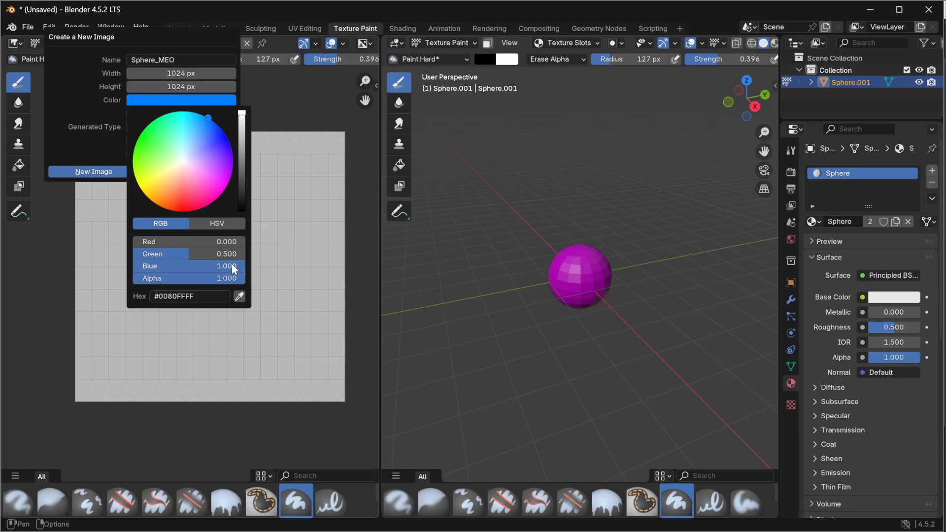
{"action": "left_click", "coordinate": [95, 173]}
Step: Save the blue image as Sphere_MEO.png in the Step Stool folder
{"action": "left_click", "coordinate": [29, 29]}
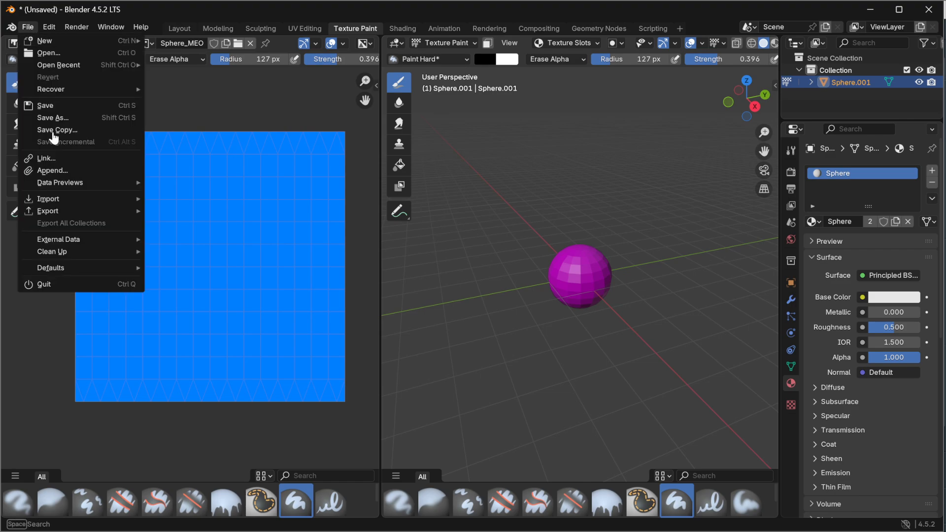
{"action": "mouse_move", "coordinate": [59, 212]}
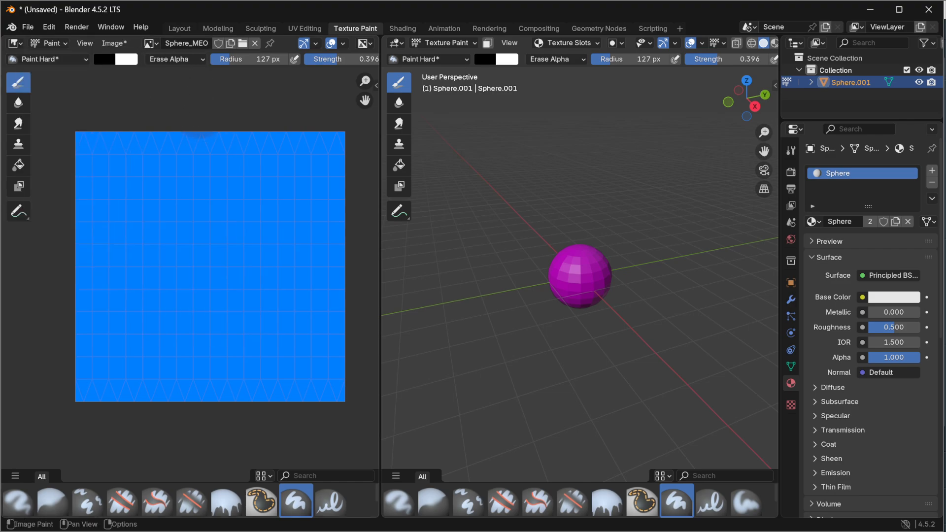
{"action": "left_click", "coordinate": [119, 43]}
{"action": "left_click", "coordinate": [138, 178]}
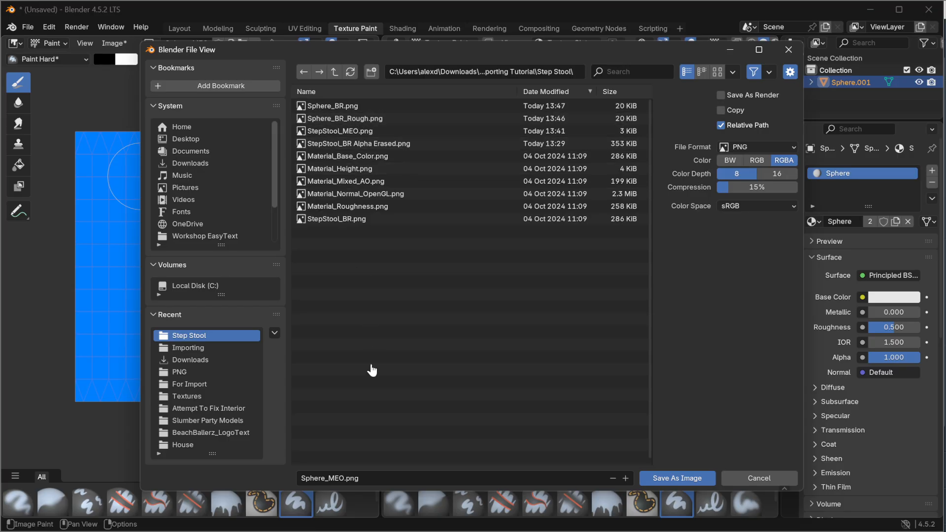
{"action": "left_click", "coordinate": [673, 478]}
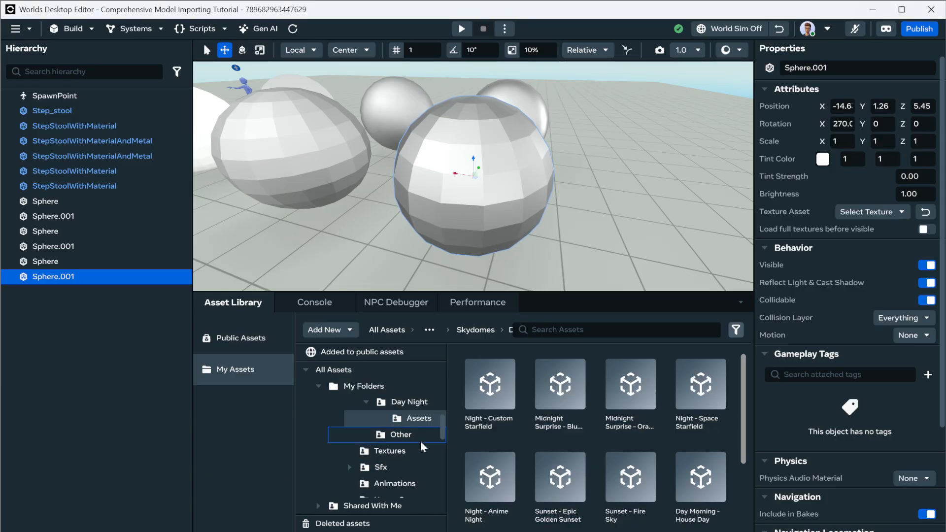
Step: Start a 3D model import in the world and select the Sphere_MEO and Sphere_BR textures from the Step Stool folder
{"action": "left_click", "coordinate": [345, 330]}
{"action": "left_click", "coordinate": [348, 364]}
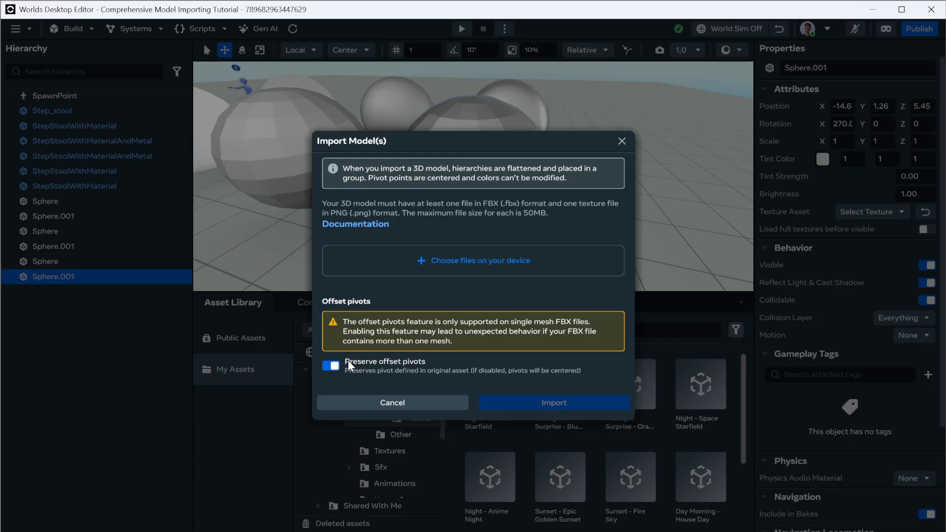
{"action": "left_click", "coordinate": [341, 367]}
{"action": "left_click", "coordinate": [424, 290]}
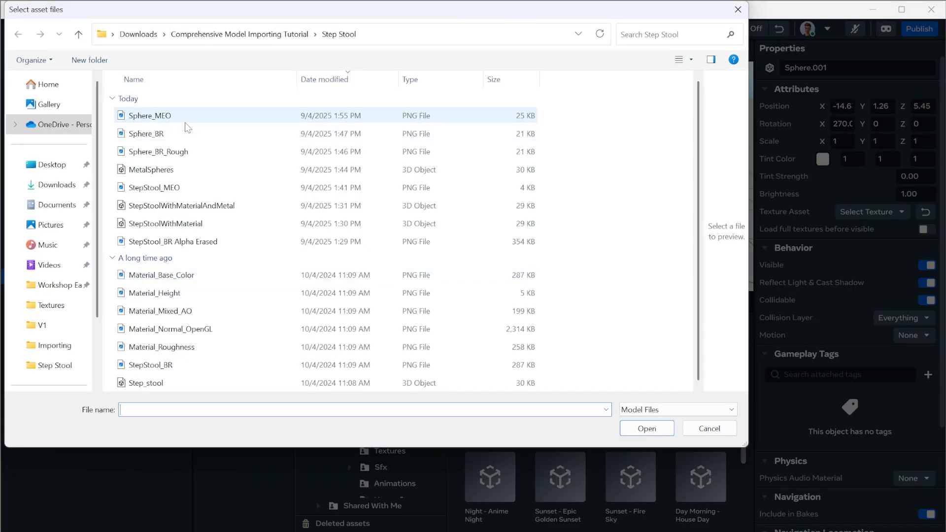
{"action": "left_click", "coordinate": [174, 118]}
{"action": "left_click", "coordinate": [167, 133], "text": "ctrl"}
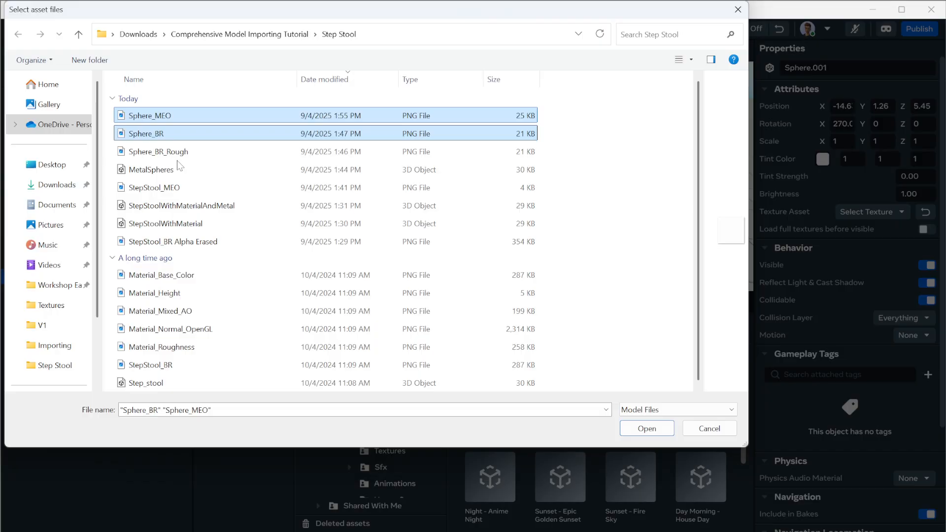
{"action": "left_click", "coordinate": [164, 172], "text": "ctrl"}
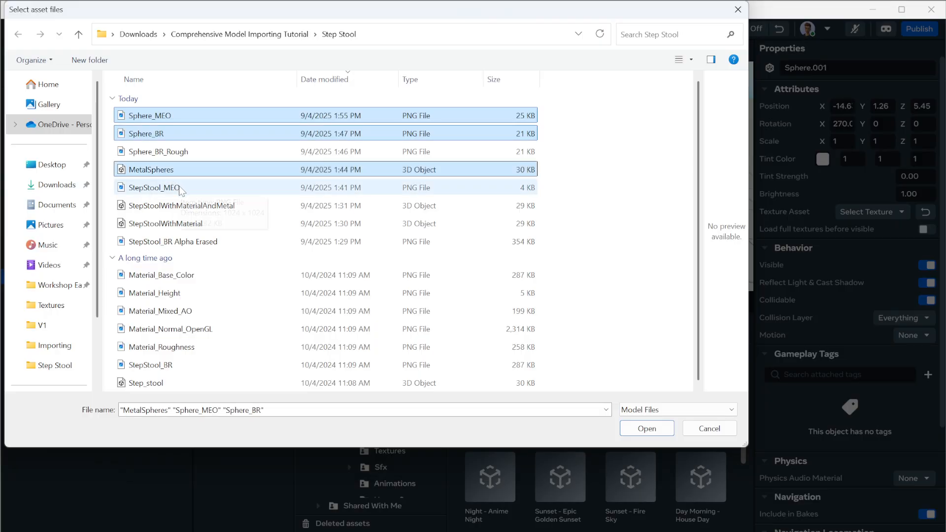
{"action": "left_click", "coordinate": [231, 170], "text": "ctrl"}
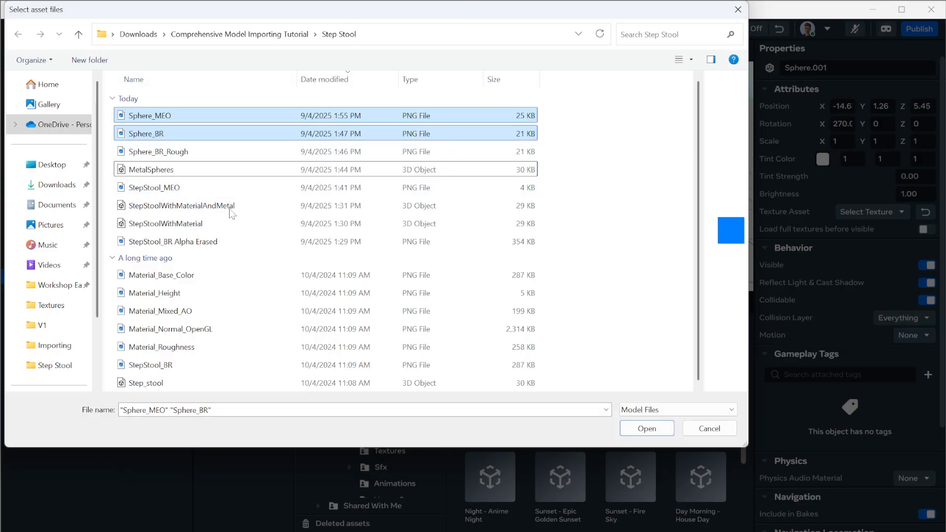
{"action": "key", "text": "Escape"}
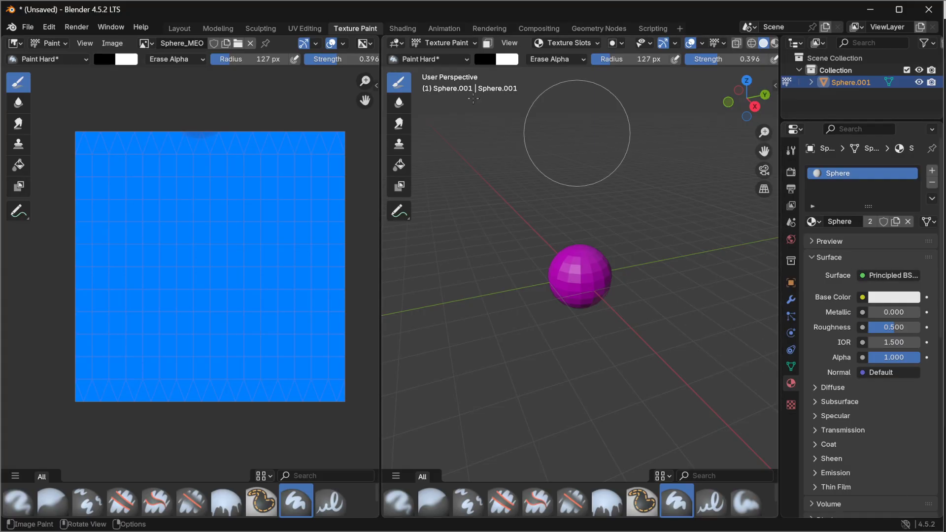
Step: Switch to Blender and export the sphere as SphereShadeFlat.fbx to the Step Stool folder
{"action": "left_click", "coordinate": [28, 28]}
{"action": "mouse_move", "coordinate": [59, 211]}
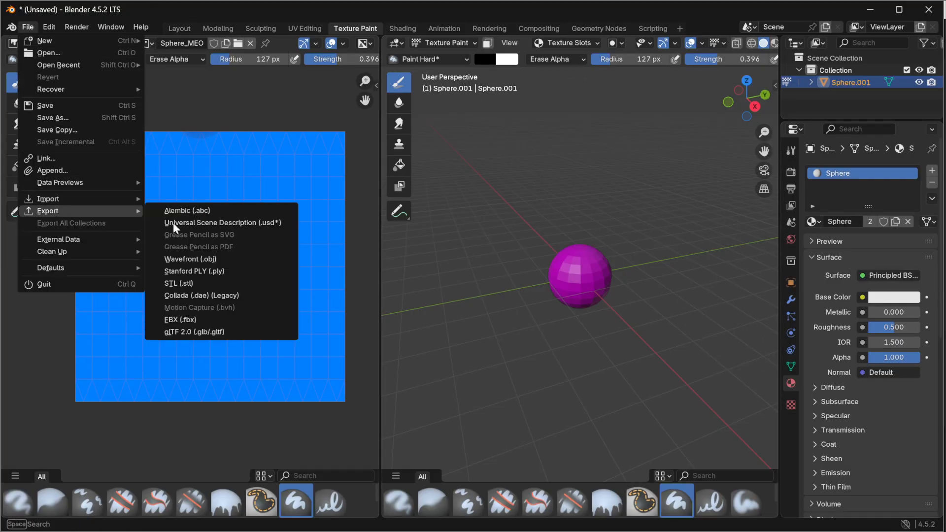
{"action": "left_click", "coordinate": [202, 318]}
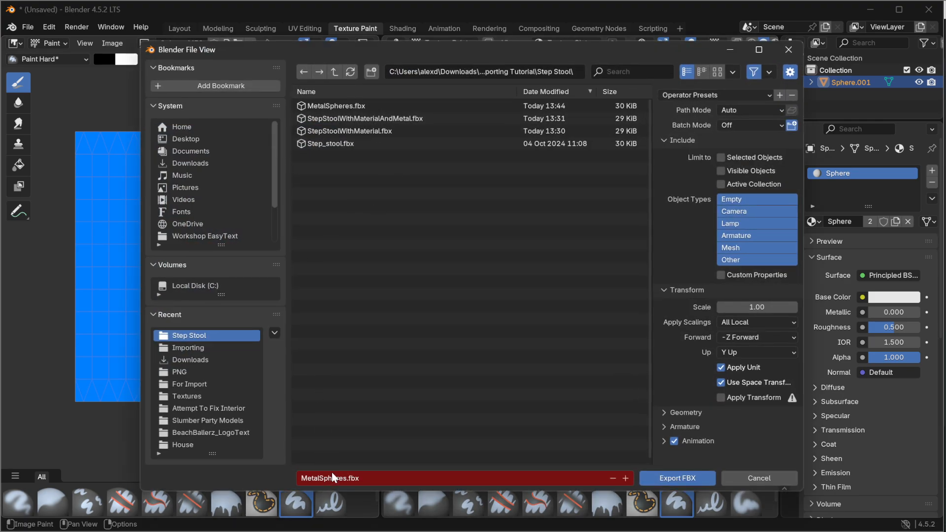
{"action": "left_click", "coordinate": [325, 478]}
{"action": "key", "text": "shift+Home"}
{"action": "key", "text": "BackSpace"}
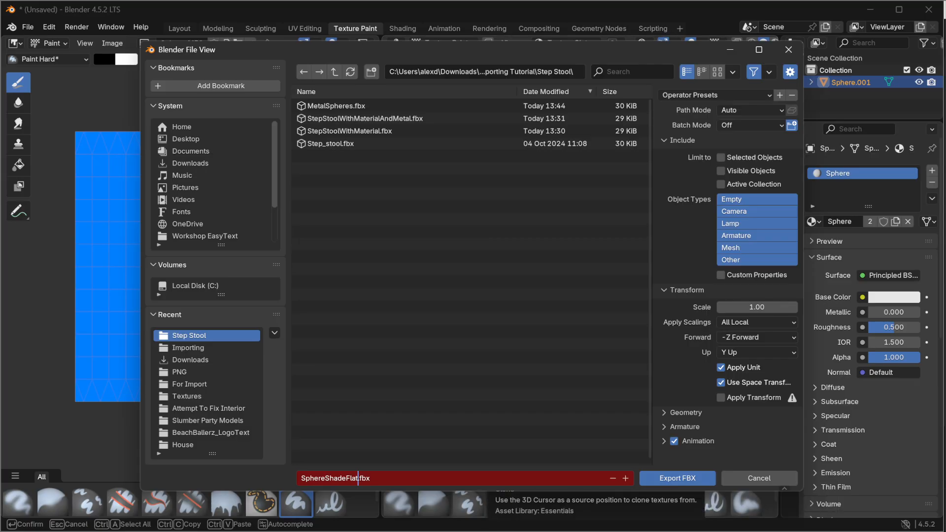
{"action": "left_click", "coordinate": [675, 478]}
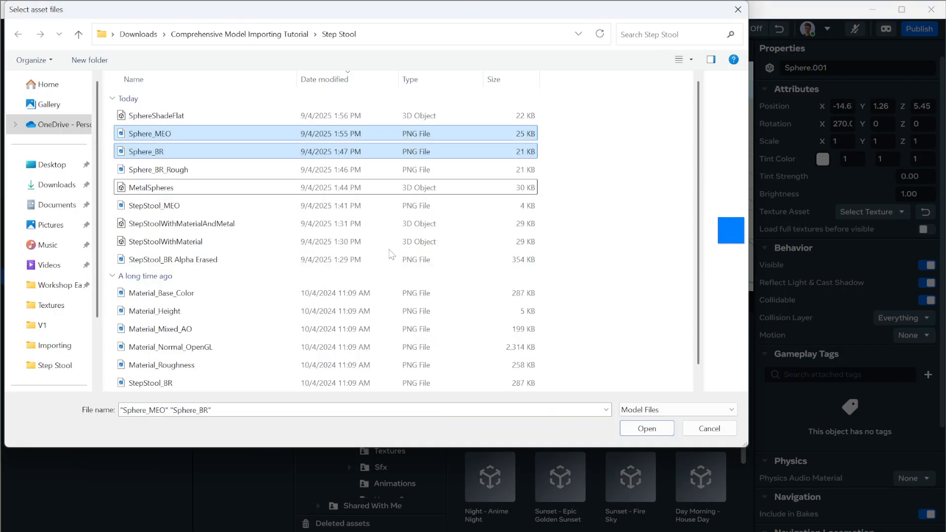
Step: Switch back to Worlds Desktop Editor, add SphereShadeFlat to the selected textures, and import the model
{"action": "left_click", "coordinate": [215, 188], "text": "ctrl"}
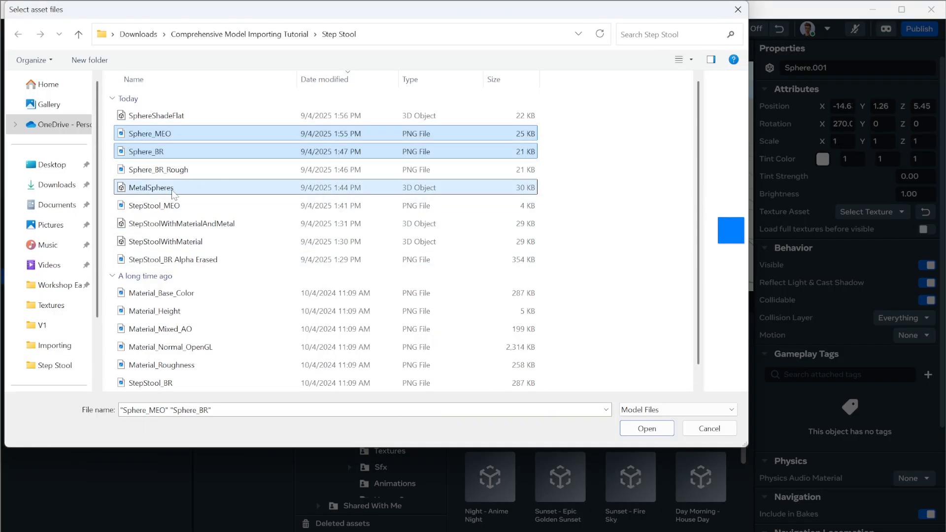
{"action": "left_click", "coordinate": [173, 116], "text": "ctrl"}
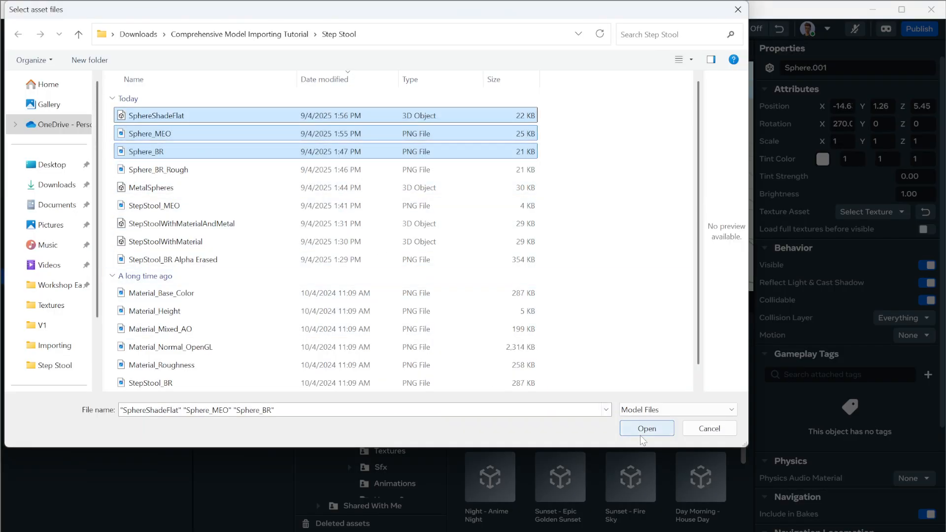
{"action": "left_click", "coordinate": [646, 429]}
{"action": "left_click", "coordinate": [531, 420]}
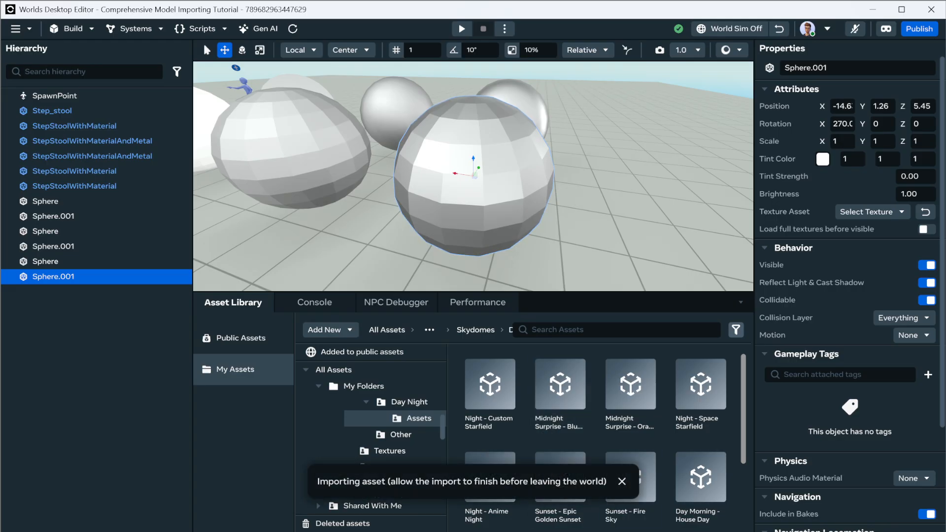
Step: Place the imported SphereShadeFlat model in the world near the other spheres and inspect its emissive surface
{"action": "right_click", "coordinate": [489, 393]}
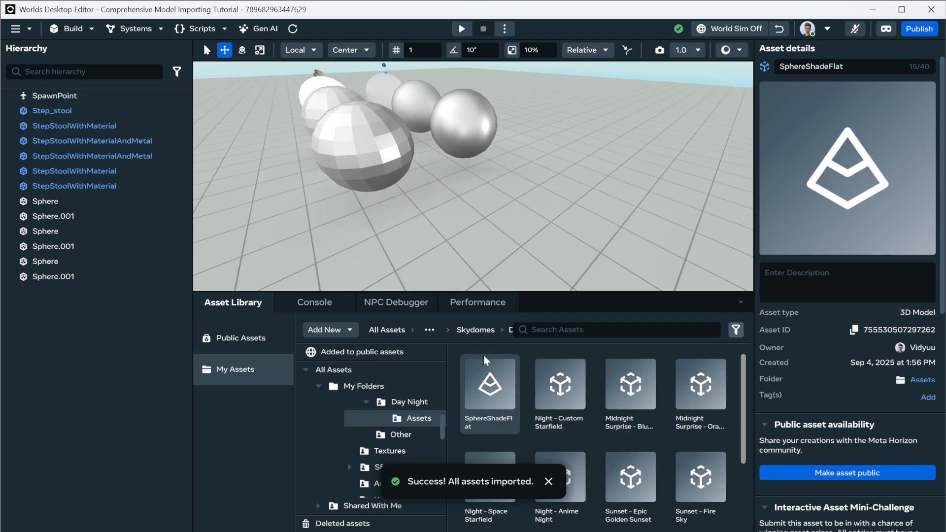
{"action": "right_click", "coordinate": [487, 386]}
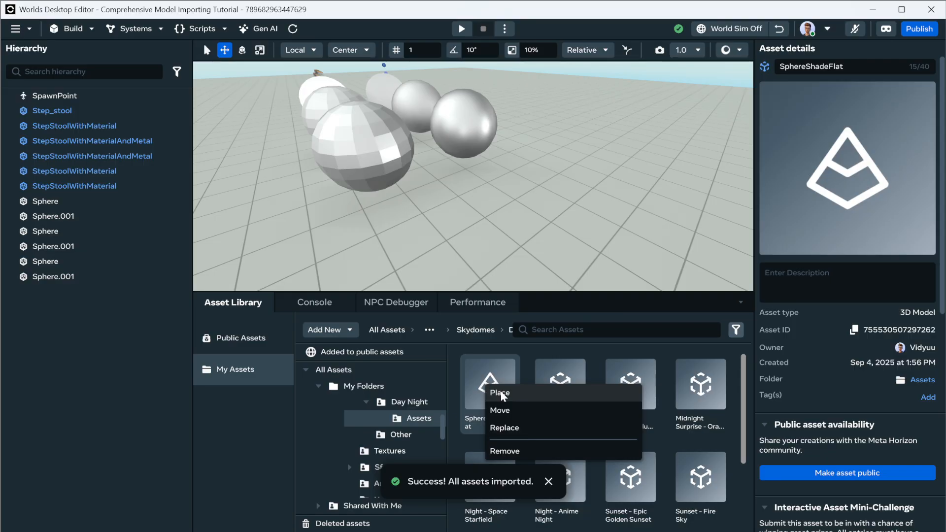
{"action": "left_click", "coordinate": [500, 393]}
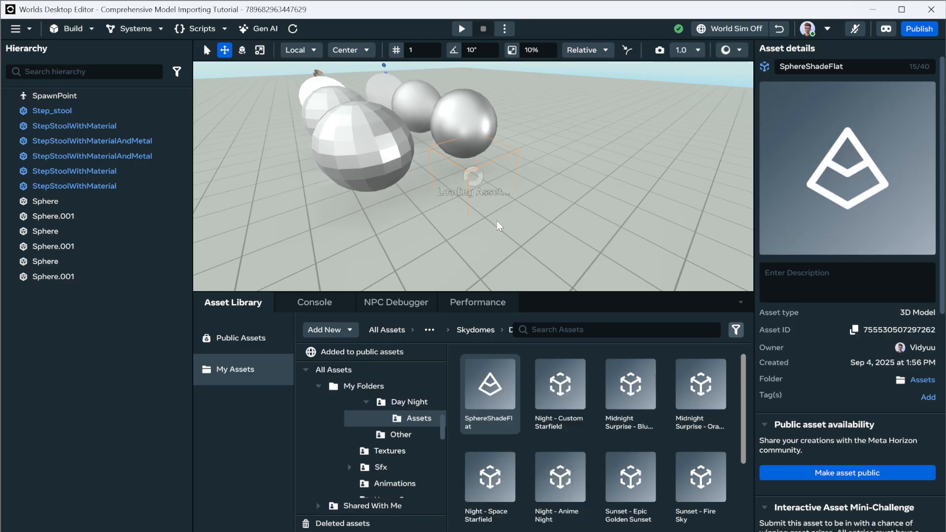
{"action": "left_click_drag", "start_coordinate": [461, 150], "coordinate": [463, 174]}
{"action": "left_click_drag", "start_coordinate": [535, 181], "coordinate": [462, 191], "text": "alt"}
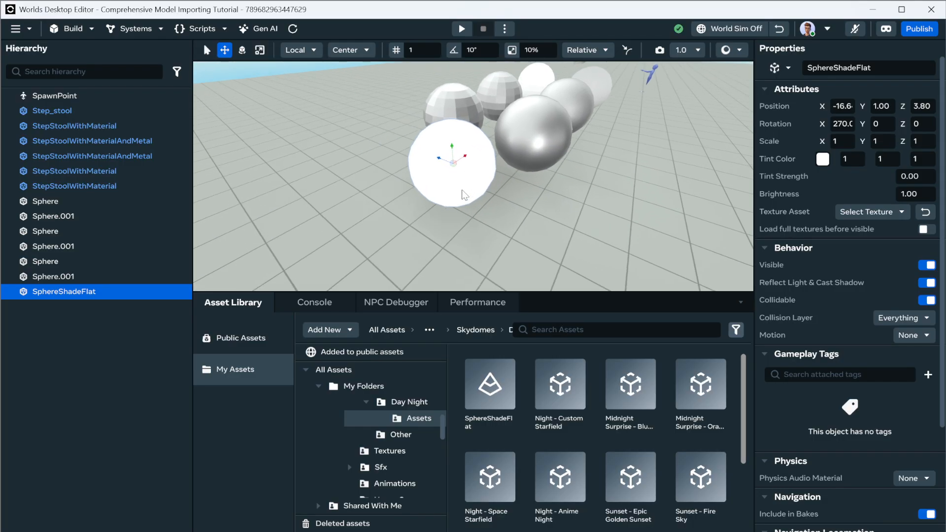
{"action": "key", "text": "f"}
{"action": "scroll", "coordinate": [466, 223], "scroll_direction": "up", "scroll_amount": 5}
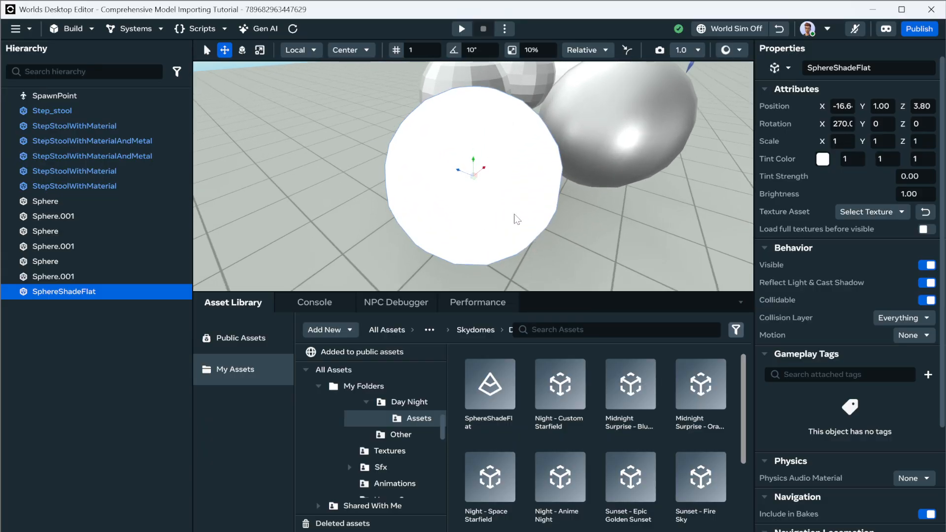
{"action": "left_click_drag", "start_coordinate": [514, 249], "coordinate": [606, 222], "text": "alt"}
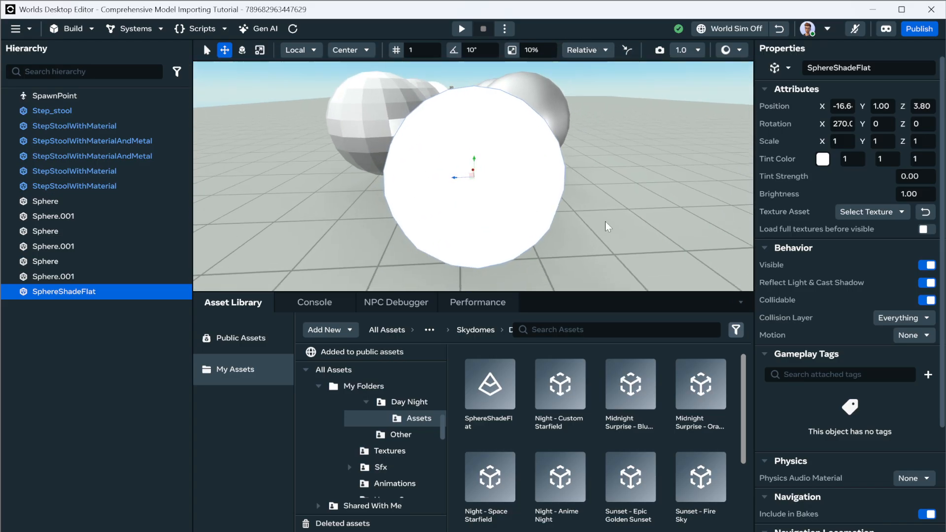
{"action": "left_click", "coordinate": [606, 221]}
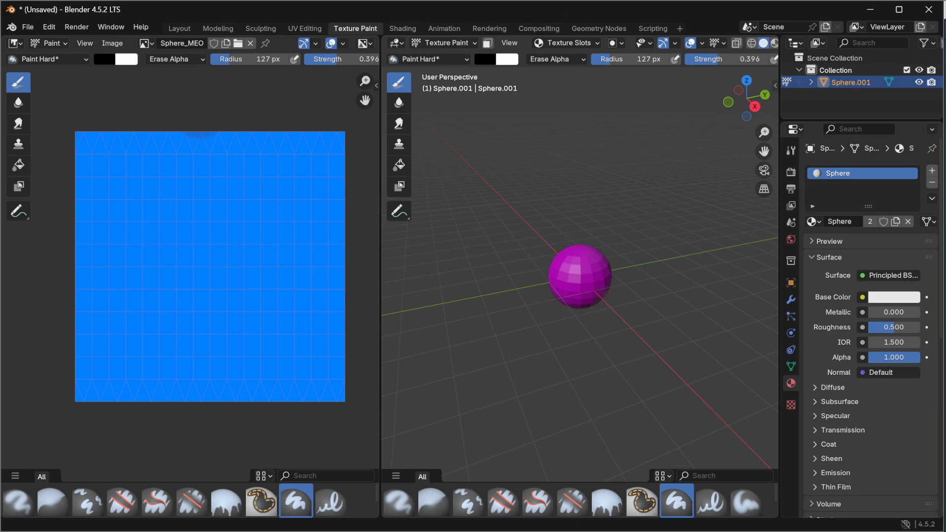
{"action": "left_click", "coordinate": [112, 43]}
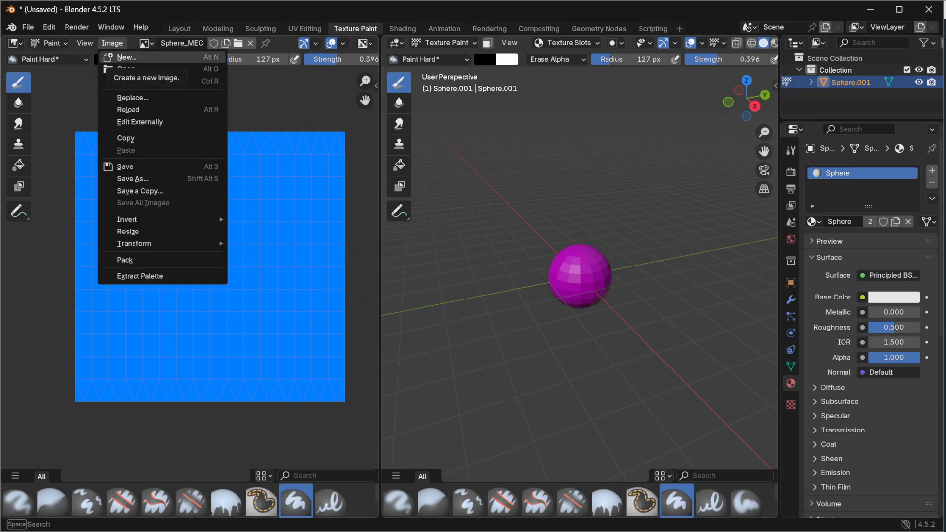
{"action": "left_click", "coordinate": [116, 58]}
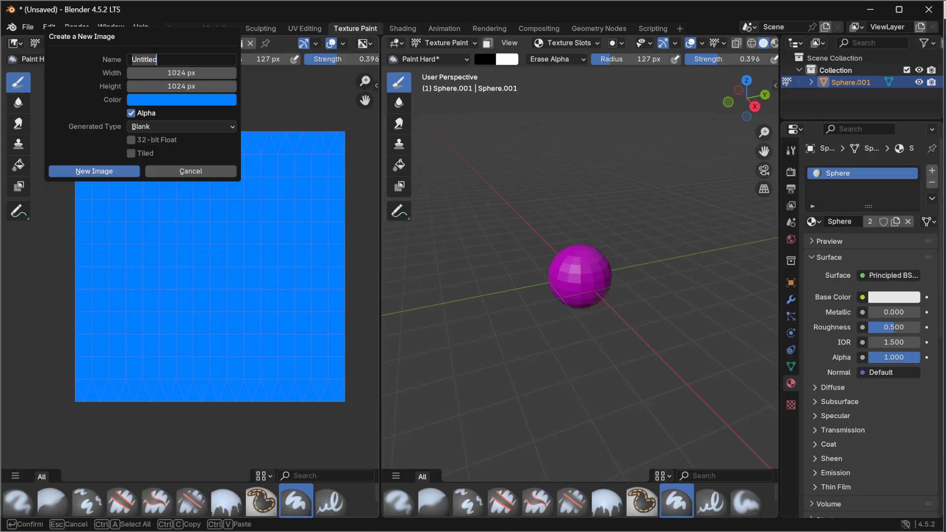
{"action": "left_click", "coordinate": [199, 173]}
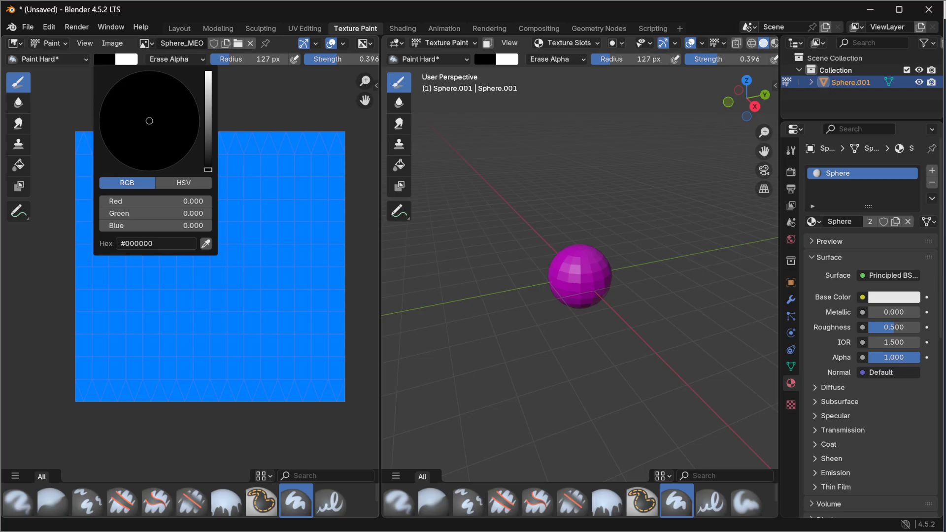
Step: Set the texture paint brush color to Red 0, Green 1 and Blue 1
{"action": "left_click", "coordinate": [104, 59]}
{"action": "left_click", "coordinate": [155, 201]}
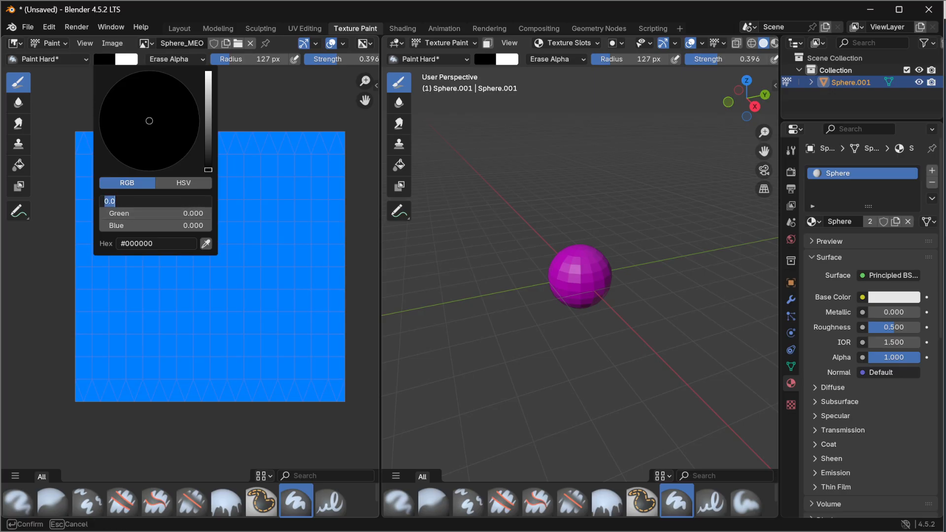
{"action": "key", "text": "Return"}
{"action": "left_click", "coordinate": [169, 214]}
{"action": "type", "text": "1"}
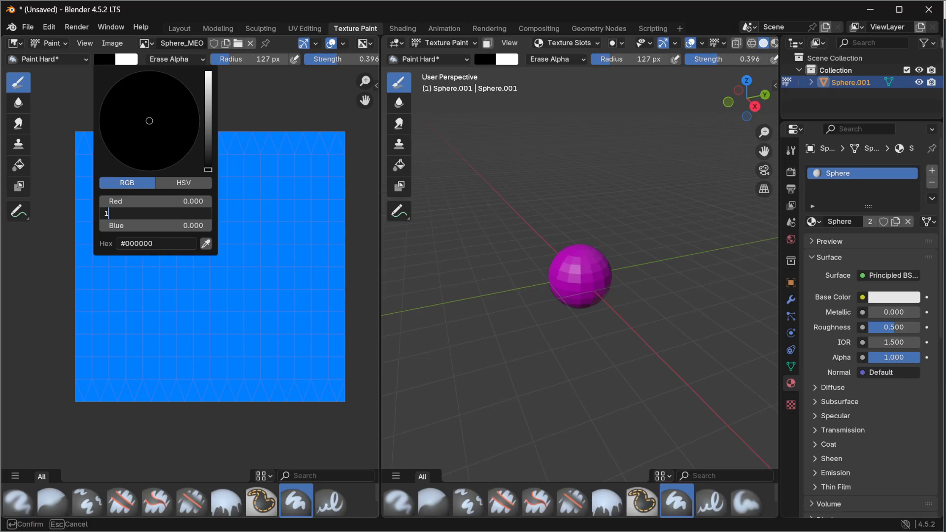
{"action": "key", "text": "Tab"}
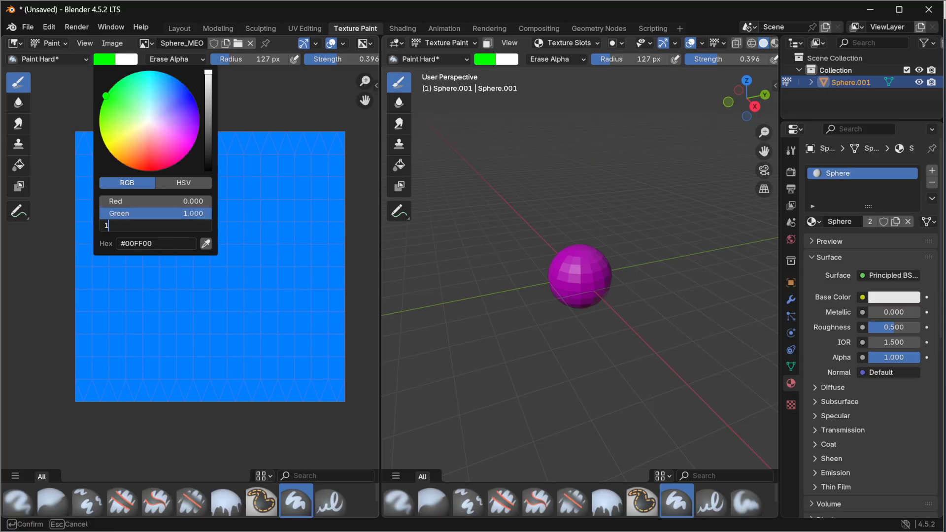
{"action": "key", "text": "Return"}
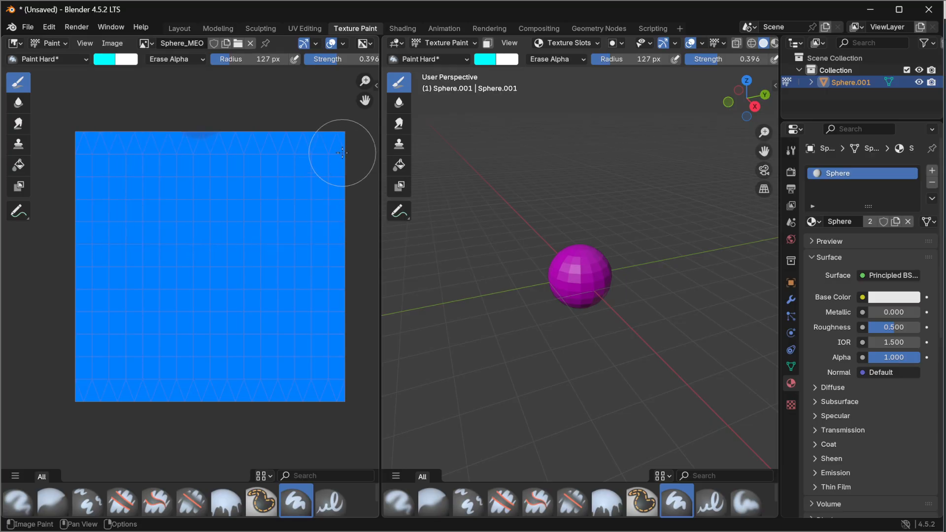
Step: Try brush strokes across the image's upper edge in Erase Alpha and Mix blending, undoing each stroke
{"action": "left_click_drag", "start_coordinate": [342, 158], "coordinate": [61, 141]}
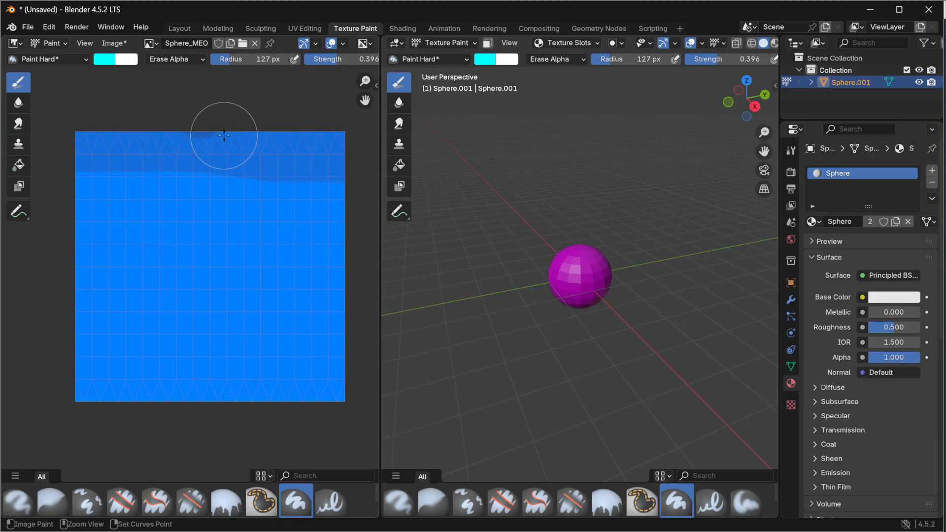
{"action": "key", "text": "ctrl+z"}
{"action": "left_click", "coordinate": [190, 60]}
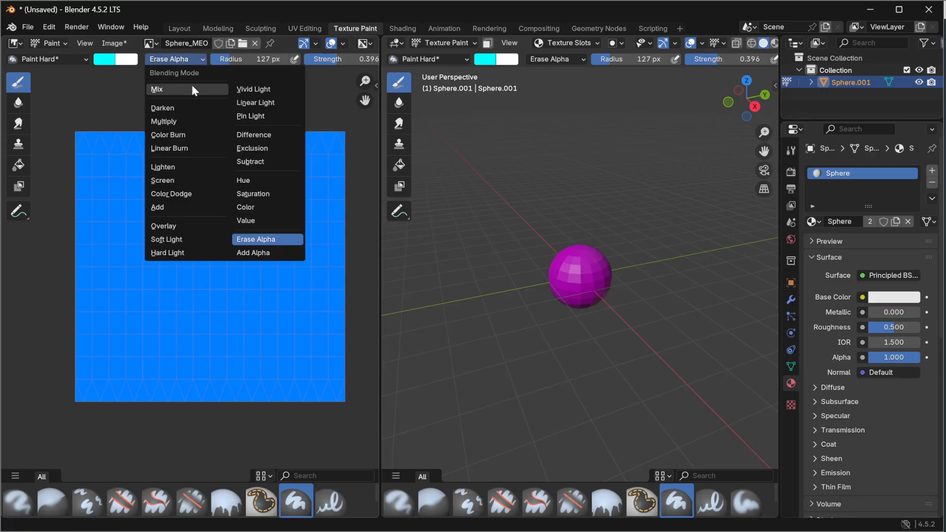
{"action": "left_click", "coordinate": [191, 85]}
{"action": "left_click_drag", "start_coordinate": [67, 153], "coordinate": [328, 141]}
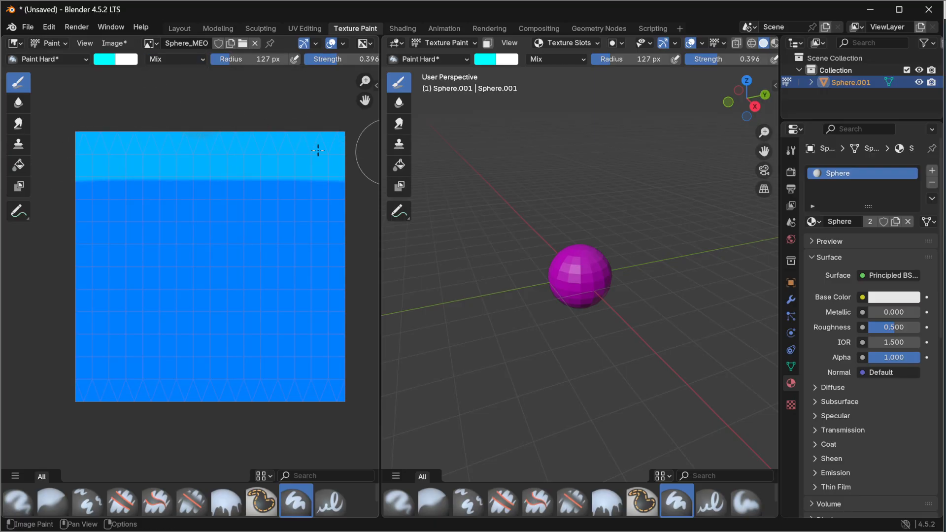
{"action": "key", "text": "ctrl+z"}
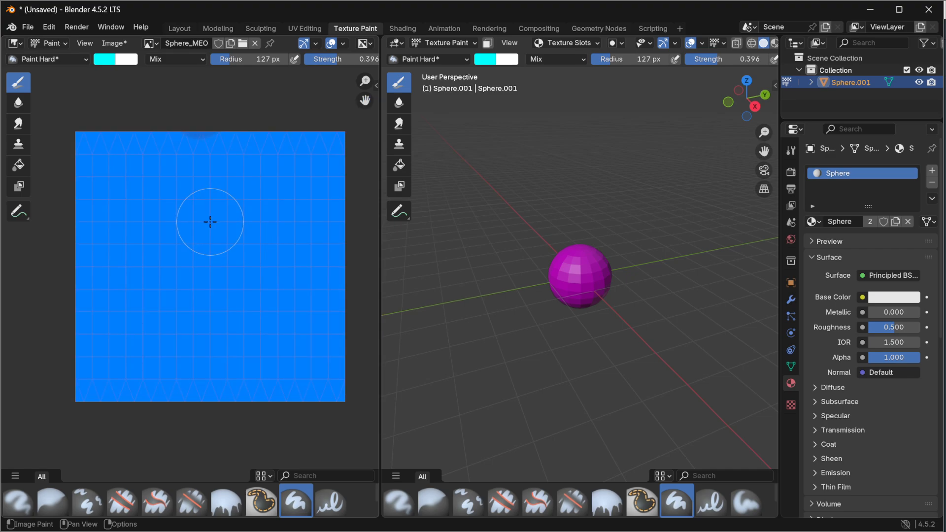
Step: Start a new image named Sphere_MEO and set its fill color to Red 0, Green 1 and Blue 1
{"action": "left_click", "coordinate": [114, 42]}
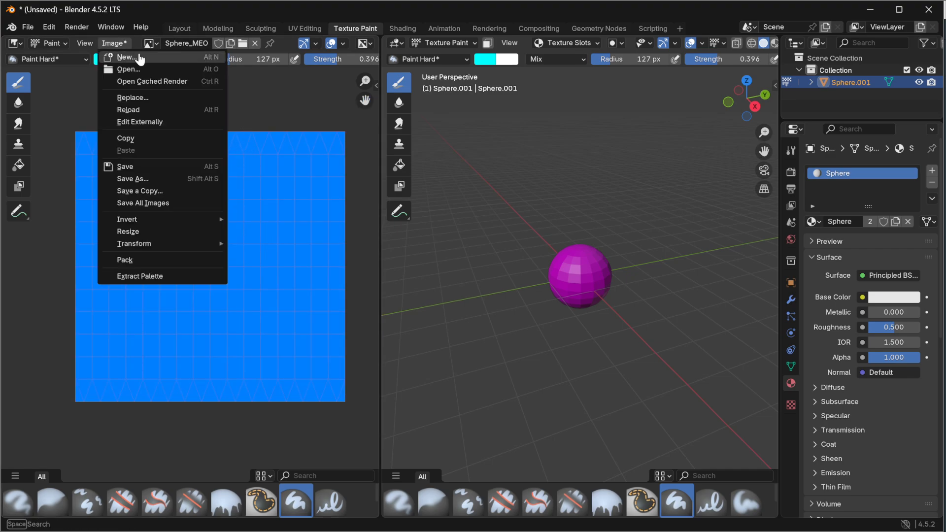
{"action": "left_click", "coordinate": [127, 57]}
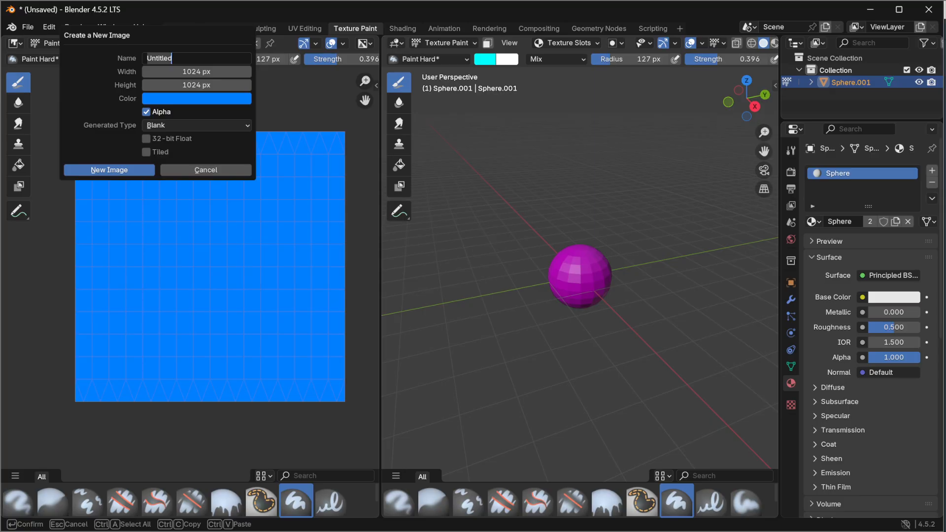
{"action": "type", "text": "Sphere_MEO"}
{"action": "left_click", "coordinate": [198, 96]}
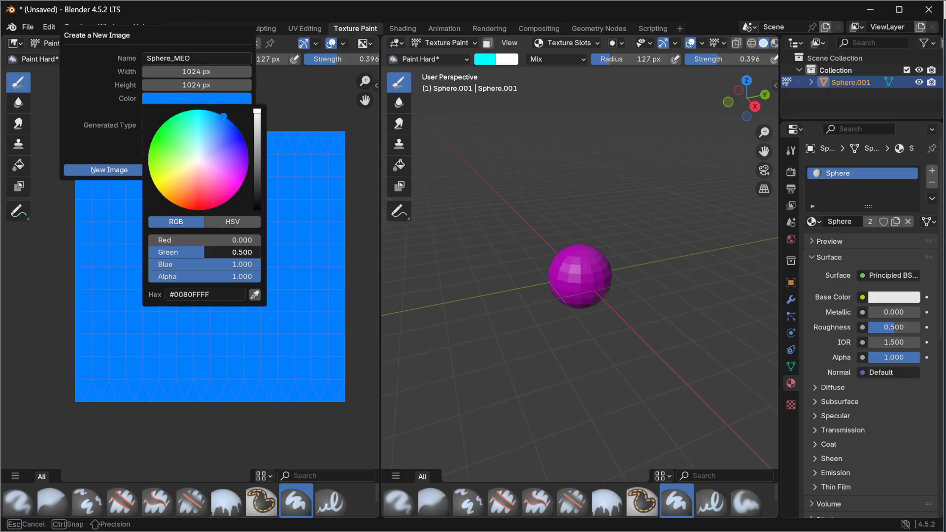
{"action": "key", "text": "Return"}
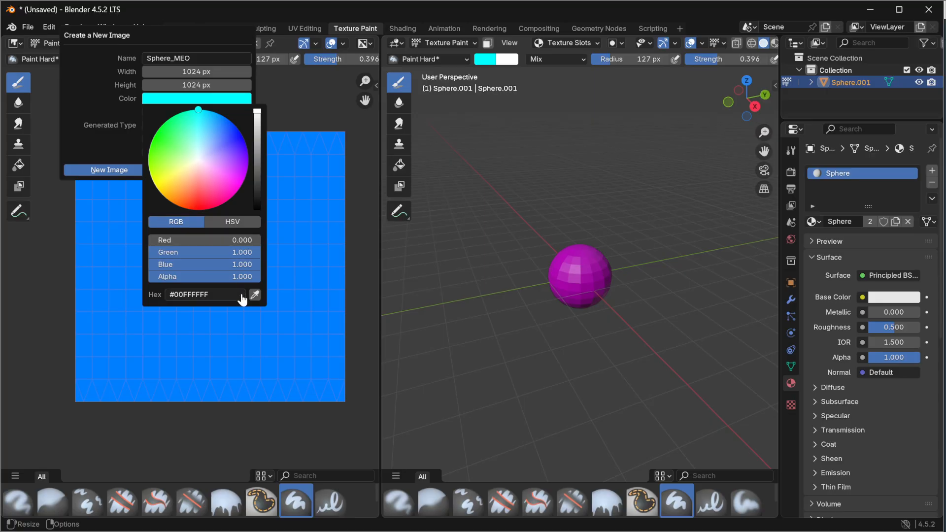
Step: Create the cyan image, rename the existing Sphere_MEO.png as Sphere_MEO_HalfUnlit.png, and save the new image as Sphere_MEO.png
{"action": "left_click", "coordinate": [118, 169]}
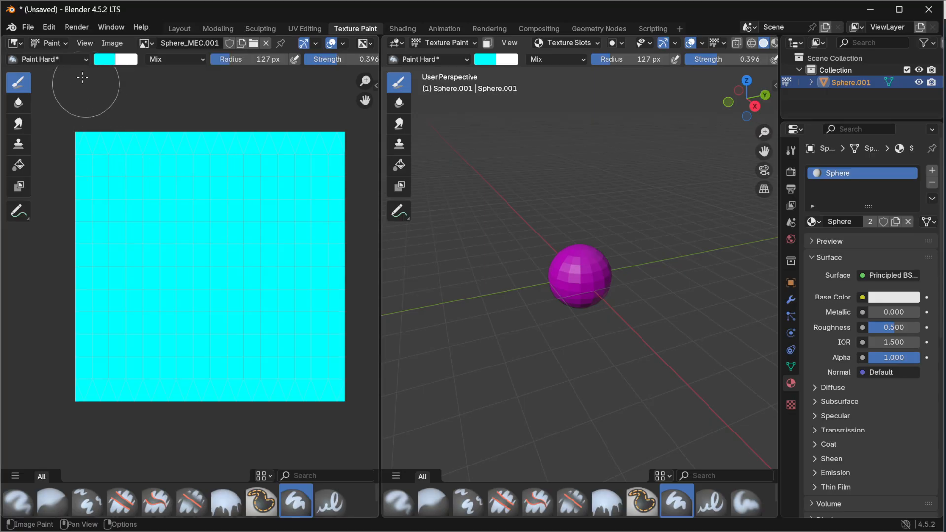
{"action": "left_click", "coordinate": [112, 43]}
{"action": "left_click", "coordinate": [143, 179]}
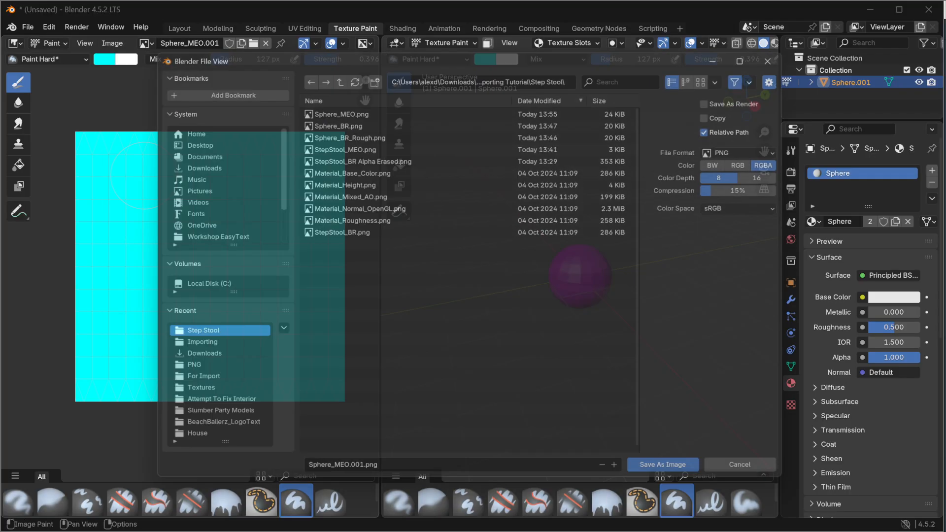
{"action": "left_click", "coordinate": [335, 105]}
{"action": "right_click", "coordinate": [305, 103]}
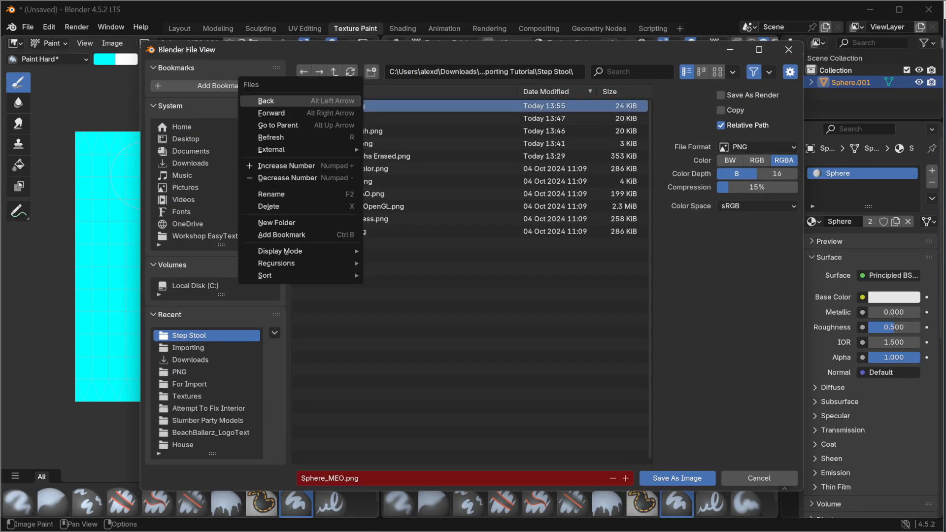
{"action": "left_click", "coordinate": [271, 194]}
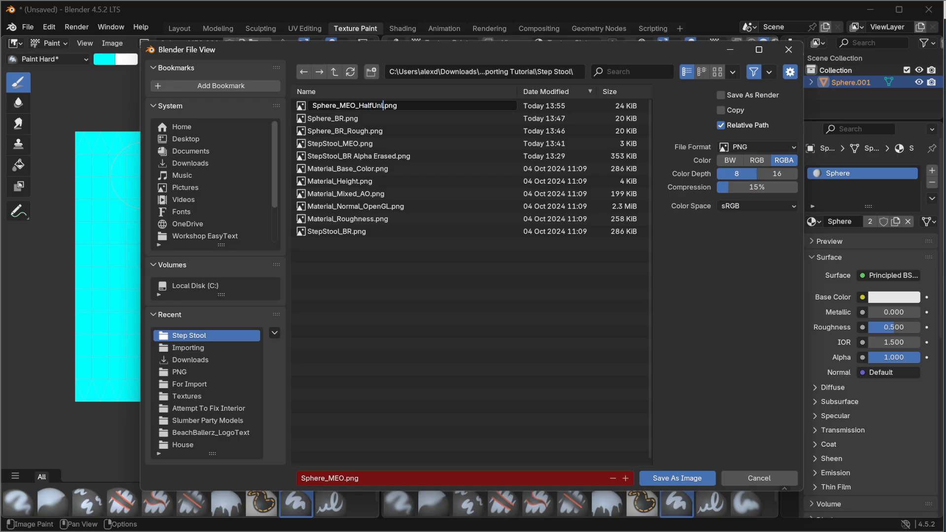
{"action": "key", "text": "Return"}
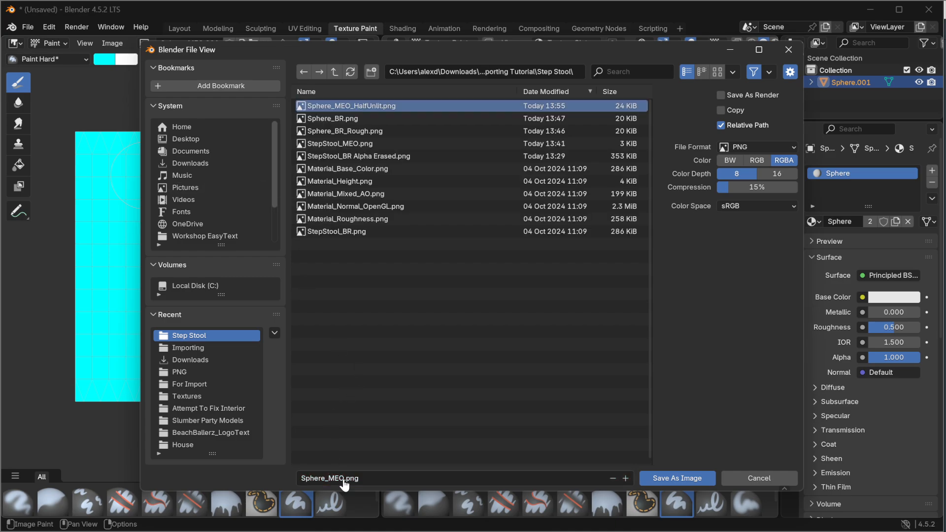
{"action": "left_click", "coordinate": [679, 475]}
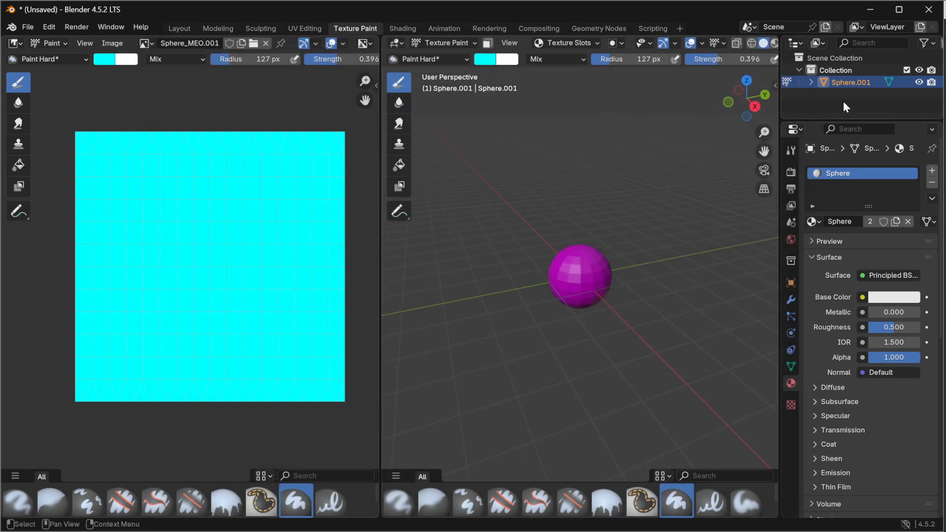
{"action": "left_click", "coordinate": [930, 10]}
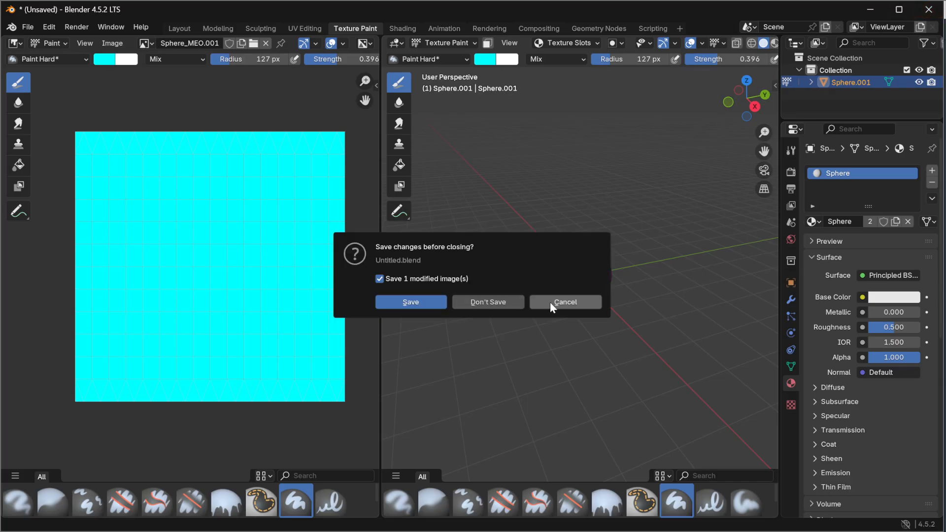
{"action": "left_click", "coordinate": [550, 303]}
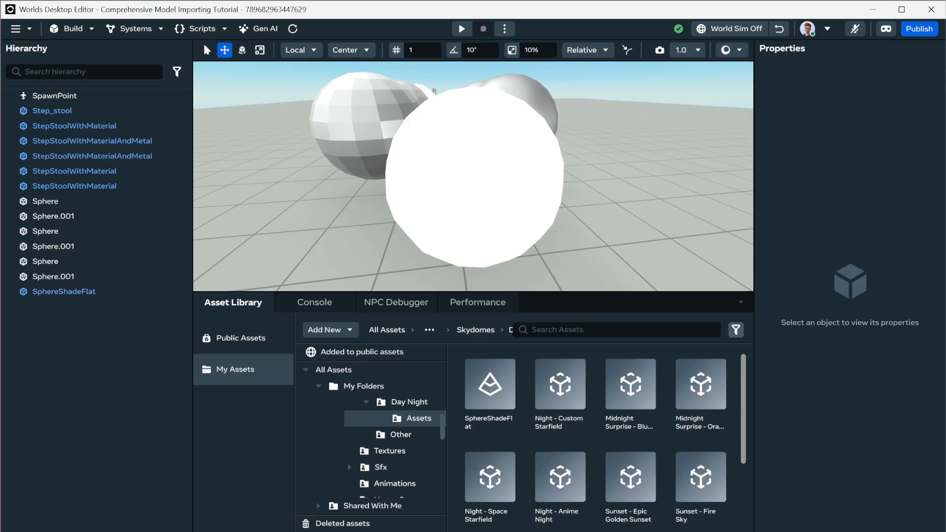
Step: In Worlds Desktop Editor, import the SphereShadeFlat model with the Sphere_MEO and Sphere_BR textures
{"action": "left_click", "coordinate": [498, 184]}
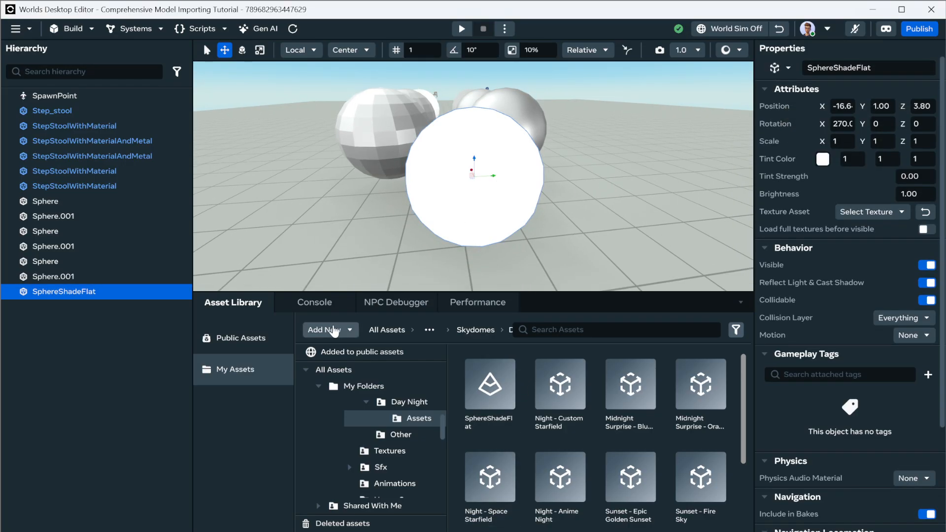
{"action": "left_click", "coordinate": [334, 330]}
{"action": "left_click", "coordinate": [351, 367]}
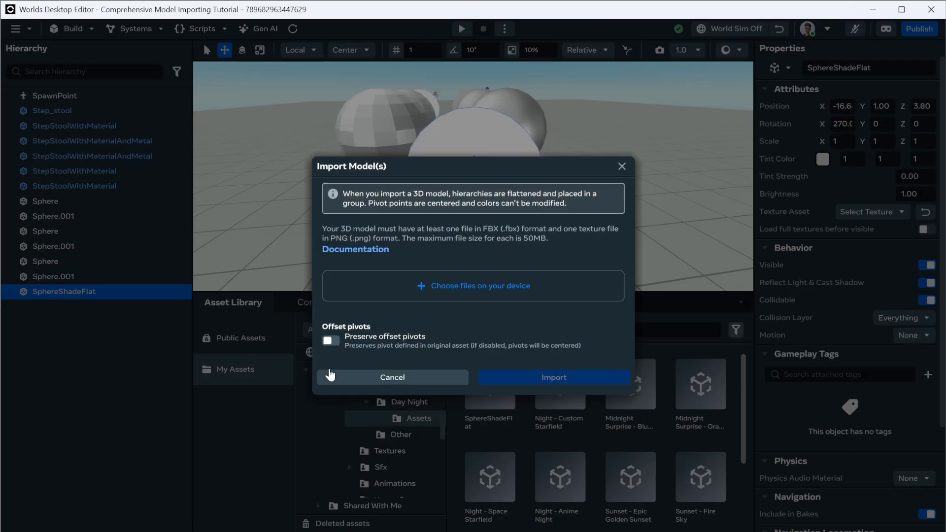
{"action": "left_click", "coordinate": [426, 291]}
{"action": "left_click", "coordinate": [153, 116]}
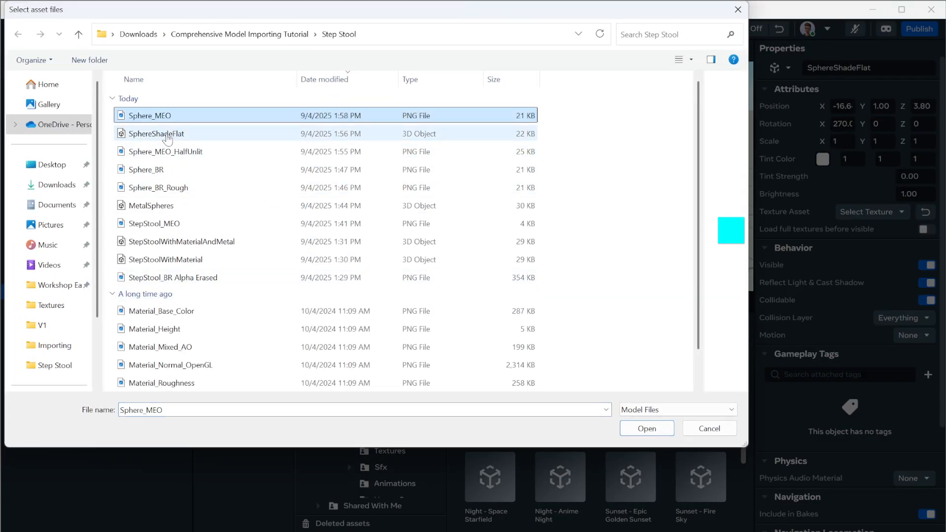
{"action": "left_click", "coordinate": [166, 136], "text": "ctrl"}
{"action": "left_click", "coordinate": [166, 169], "text": "ctrl"}
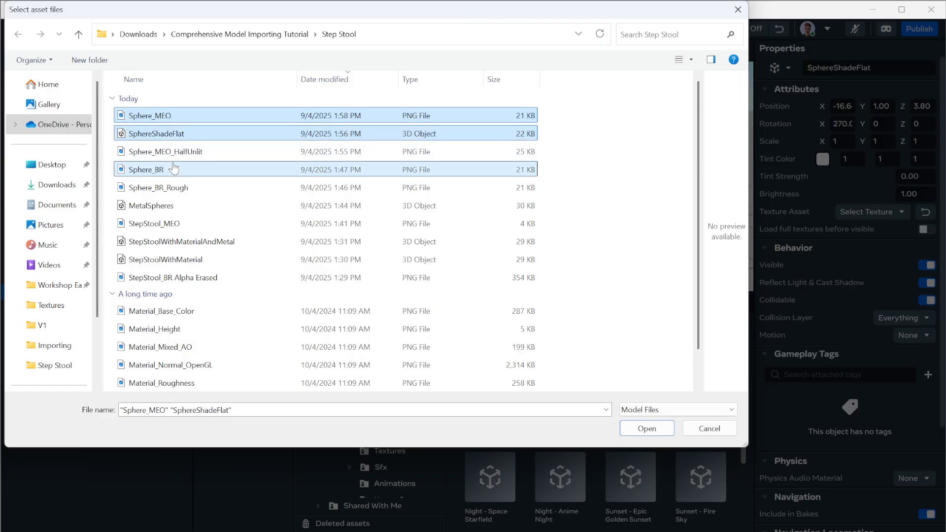
{"action": "left_click", "coordinate": [643, 427]}
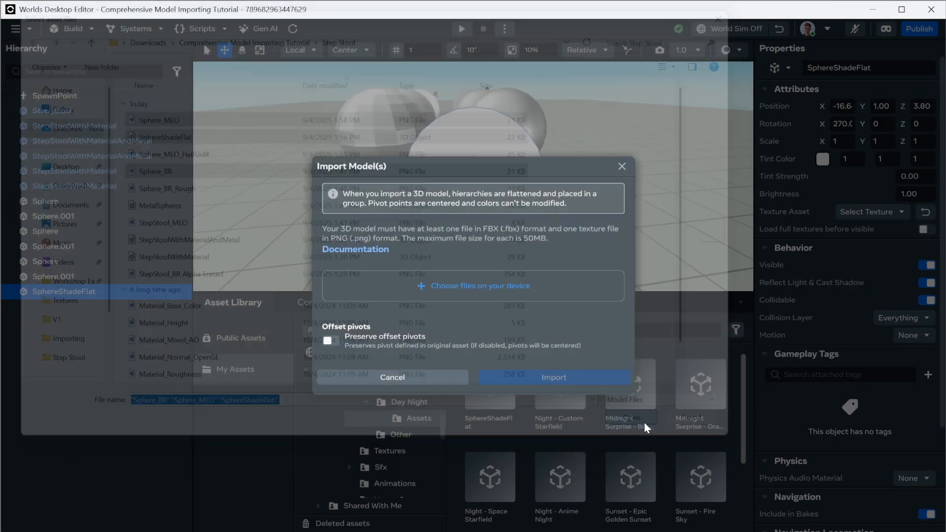
{"action": "left_click", "coordinate": [585, 427]}
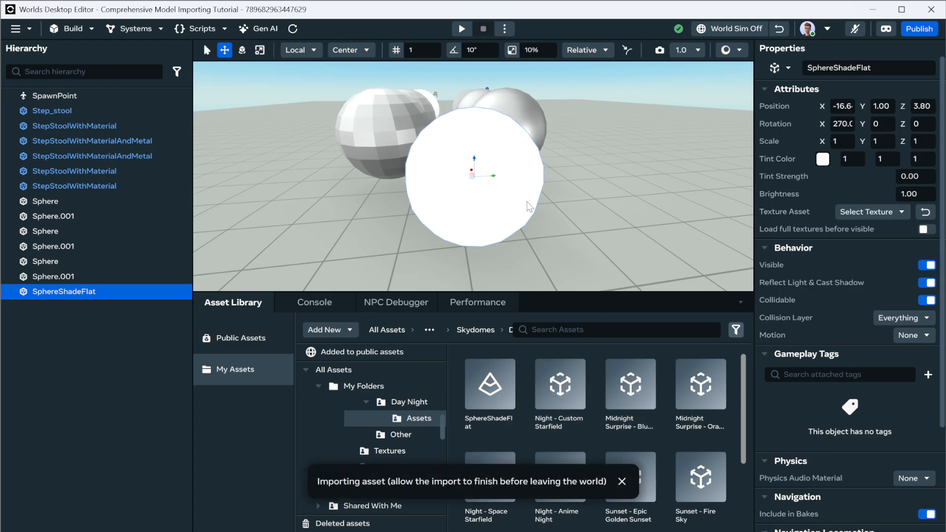
Step: Place the newly imported SphereShadeFlat model on the open floor beside the earlier emissive sphere
{"action": "right_click_drag", "start_coordinate": [527, 202], "coordinate": [617, 216]}
{"action": "key", "text": "s"}
{"action": "key", "text": "a"}
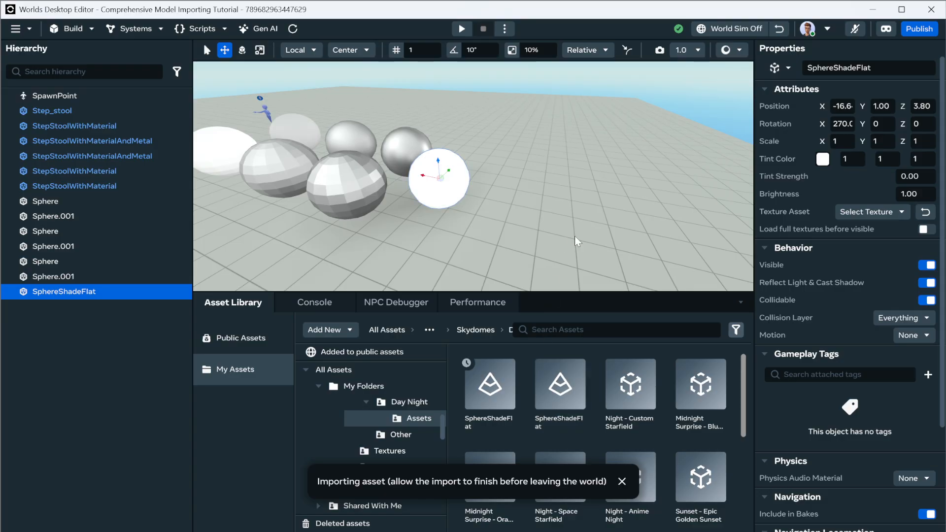
{"action": "right_click_drag", "start_coordinate": [578, 224], "coordinate": [537, 200]}
{"action": "key", "text": "d"}
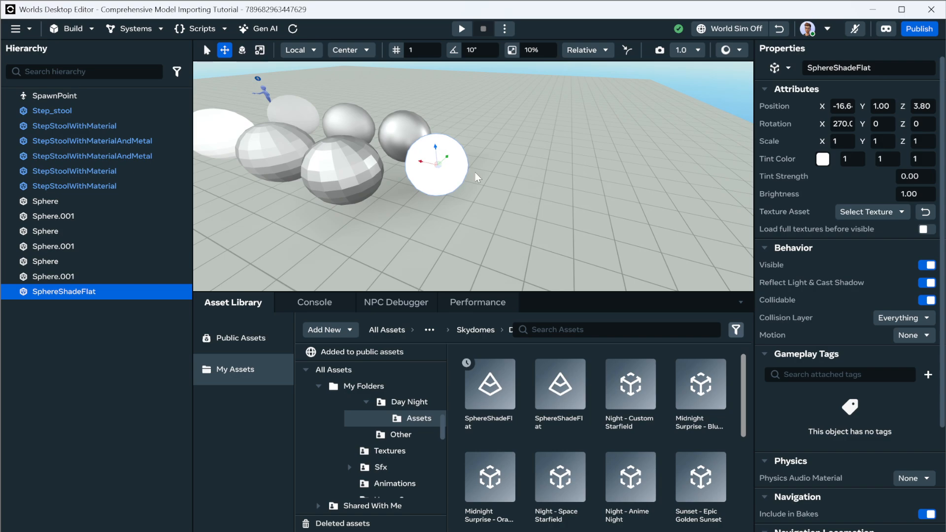
{"action": "key", "text": "d"}
{"action": "right_click_drag", "start_coordinate": [523, 273], "coordinate": [549, 271]}
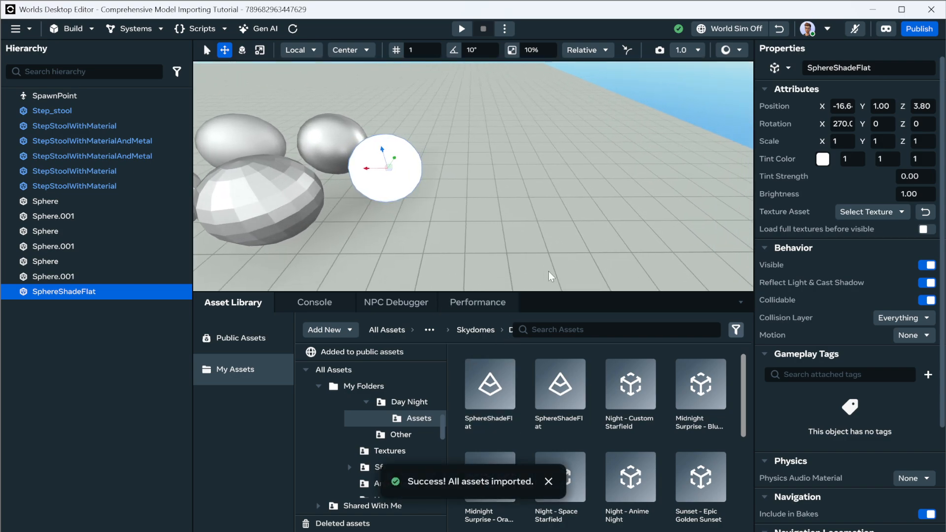
{"action": "right_click", "coordinate": [487, 398]}
{"action": "left_click", "coordinate": [492, 398]}
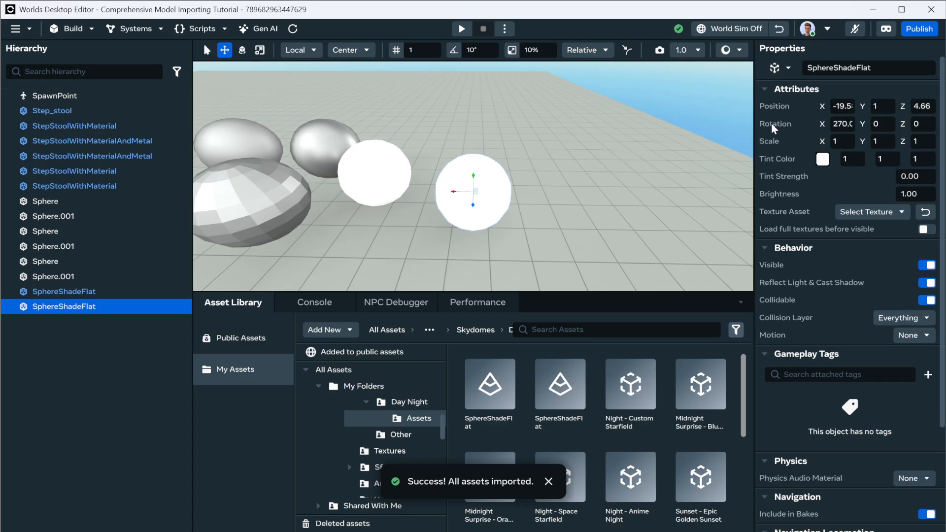
Step: Match the new sphere's position to the earlier SphereShadeFlat, and move it along X to about -19.2
{"action": "right_click", "coordinate": [771, 125]}
{"action": "left_click", "coordinate": [789, 131]}
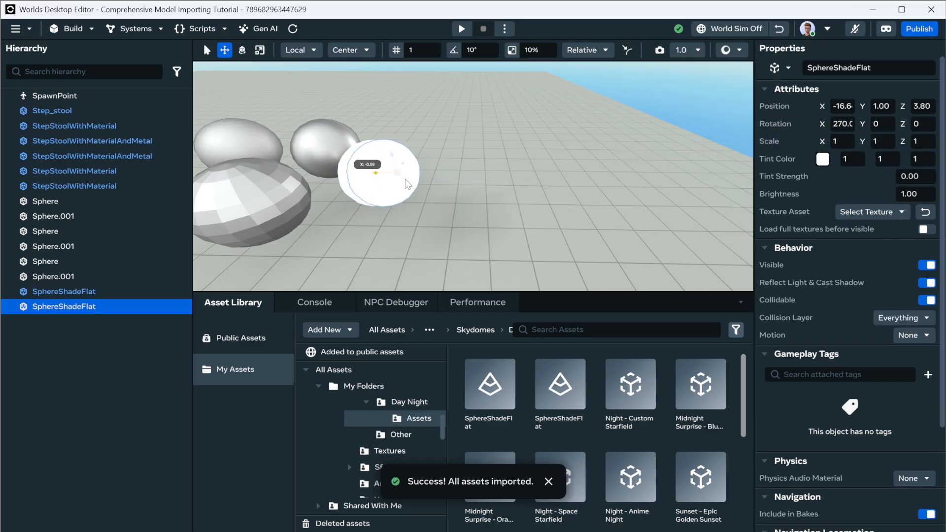
{"action": "left_click_drag", "start_coordinate": [408, 184], "coordinate": [446, 184]}
{"action": "key", "text": "f"}
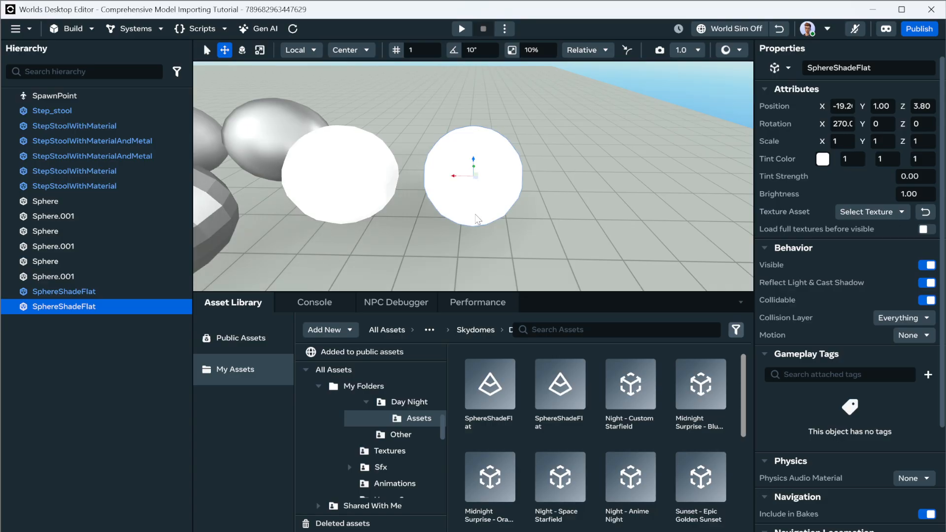
Step: Examine the new SphereShadeFlat and the half-unlit sphere from several angles to compare their shading
{"action": "scroll", "coordinate": [478, 215], "scroll_direction": "up", "scroll_amount": 5}
{"action": "left_click_drag", "start_coordinate": [507, 212], "coordinate": [476, 134], "text": "alt"}
{"action": "key", "text": "w"}
{"action": "right_click_drag", "start_coordinate": [540, 178], "coordinate": [578, 189]}
{"action": "key", "text": "s"}
{"action": "key", "text": "w"}
{"action": "key", "text": "w"}
{"action": "key", "text": "w"}
{"action": "key", "text": "w"}
{"action": "key", "text": "s"}
{"action": "key", "text": "s"}
{"action": "key", "text": "e"}
{"action": "key", "text": "w"}
{"action": "key", "text": "s"}
{"action": "key", "text": "a"}
Step: Assign the RainbowTiling texture to the new SphereShadeFlat sphere
{"action": "left_click", "coordinate": [848, 213]}
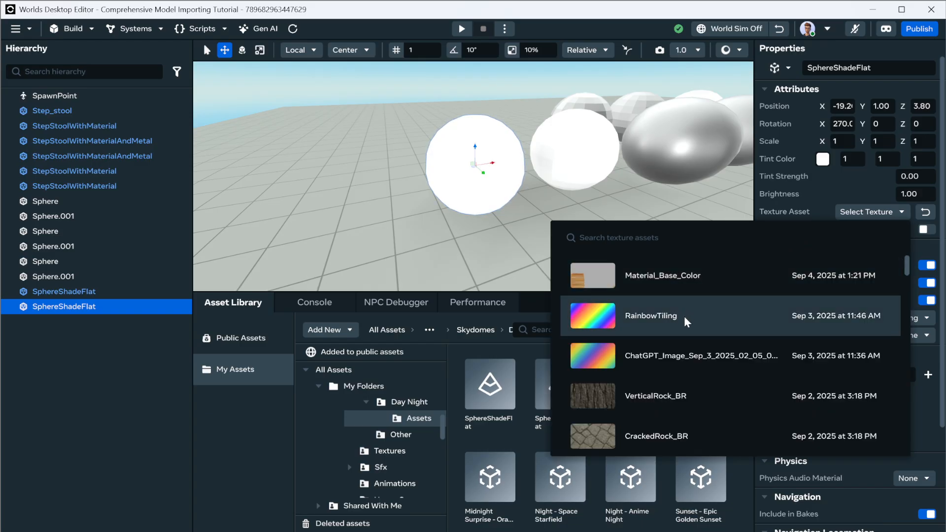
{"action": "left_click", "coordinate": [683, 315]}
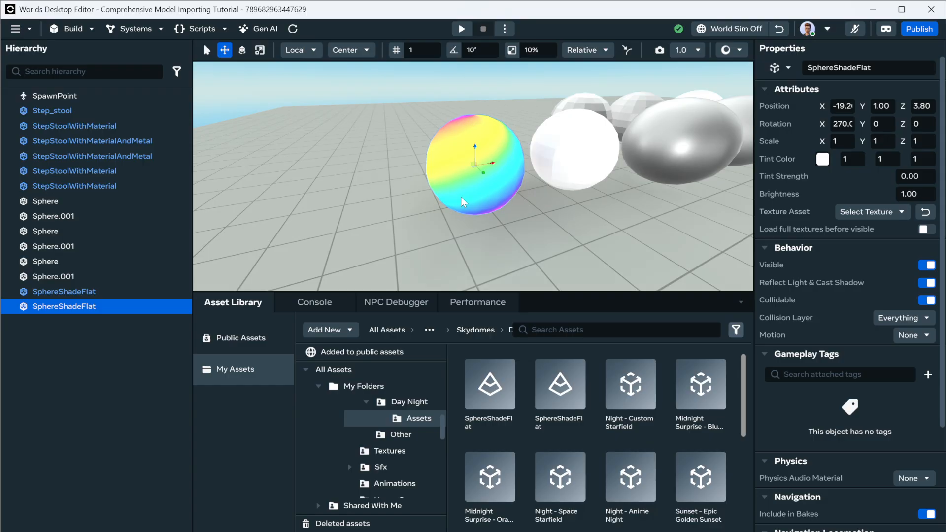
{"action": "key", "text": "f"}
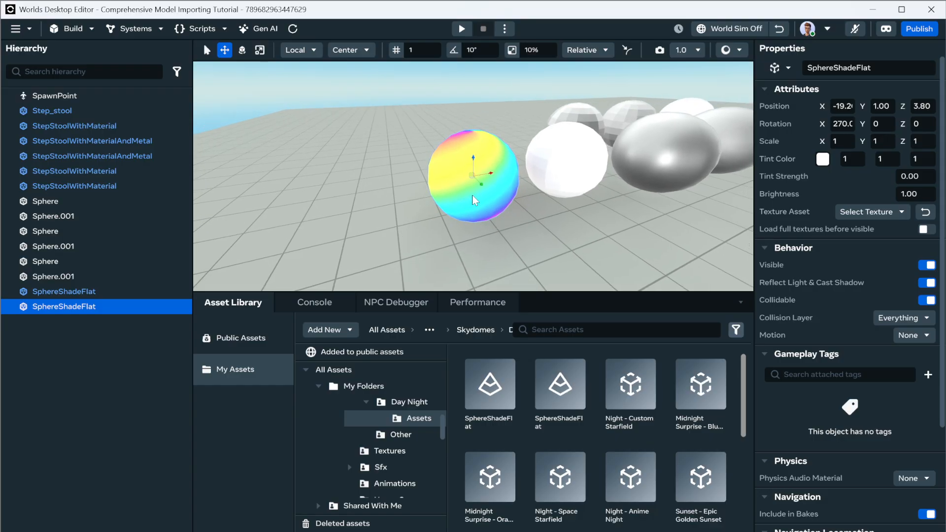
Step: Examine the rainbow-textured sphere from above, below and up close, comparing its shading with the adjacent half-unlit sphere
{"action": "left_click_drag", "start_coordinate": [472, 194], "coordinate": [407, 140], "text": "alt"}
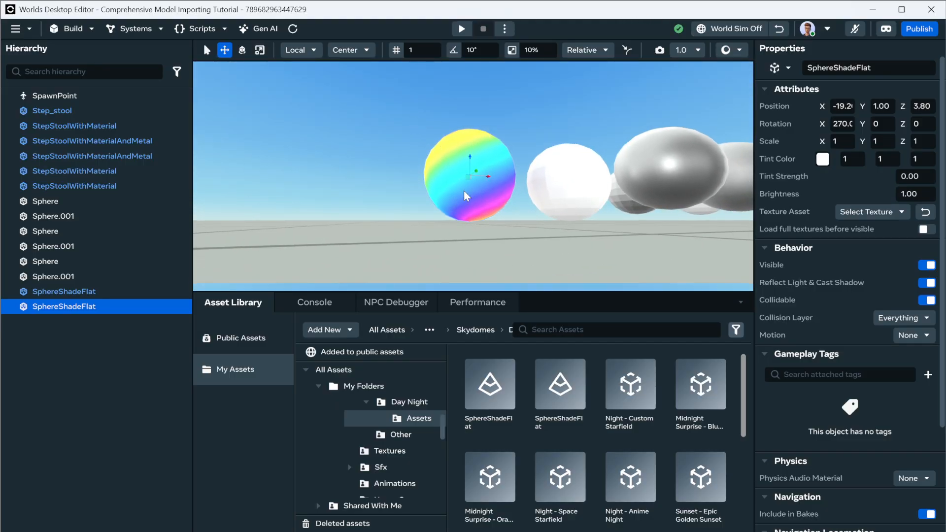
{"action": "scroll", "coordinate": [463, 190], "scroll_direction": "up", "scroll_amount": 5}
{"action": "left_click_drag", "start_coordinate": [566, 250], "coordinate": [574, 385], "text": "alt"}
{"action": "left_click", "coordinate": [651, 187]}
{"action": "scroll", "coordinate": [641, 185], "scroll_direction": "down", "scroll_amount": 3}
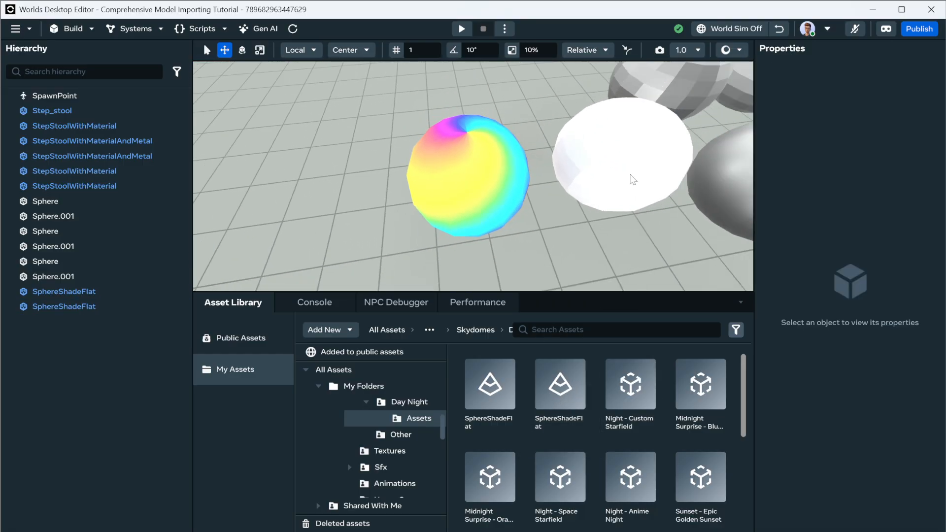
{"action": "mouse_move", "coordinate": [620, 190]}
{"action": "left_mouse_down", "text": "alt"}
{"action": "mouse_move", "coordinate": [564, 201]}
{"action": "mouse_move", "coordinate": [633, 189]}
{"action": "mouse_move", "coordinate": [625, 188]}
{"action": "left_mouse_up", "text": "alt"}
{"action": "left_click_drag", "start_coordinate": [530, 218], "coordinate": [501, 187], "text": "alt"}
{"action": "left_click", "coordinate": [497, 191]}
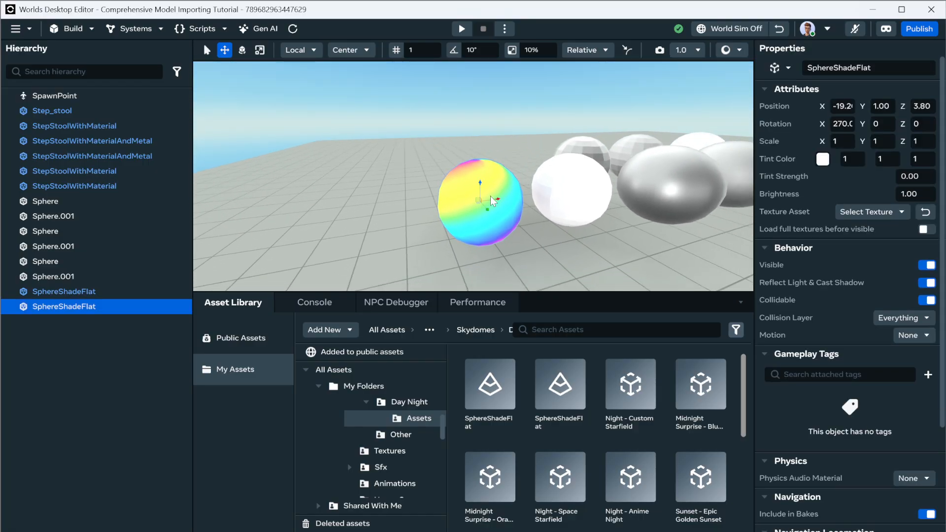
{"action": "key", "text": "f"}
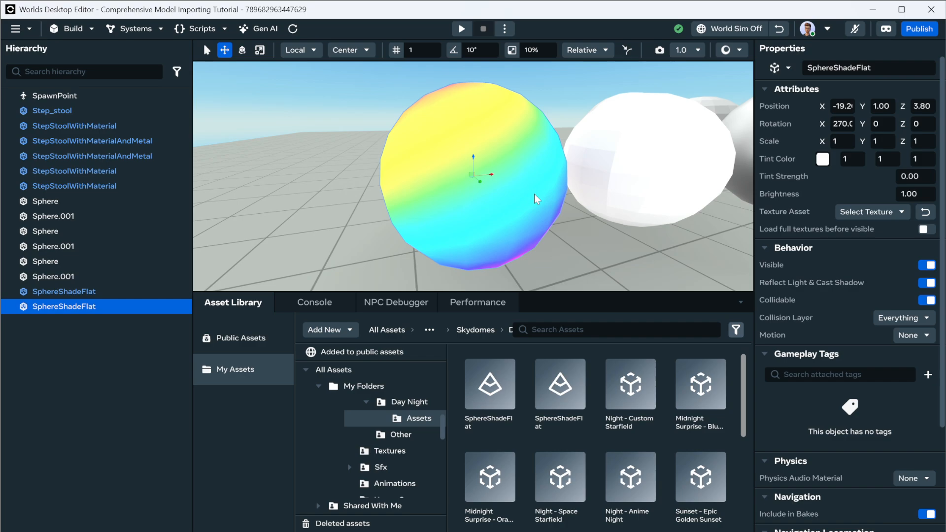
{"action": "left_click_drag", "start_coordinate": [552, 251], "coordinate": [575, 174], "text": "alt"}
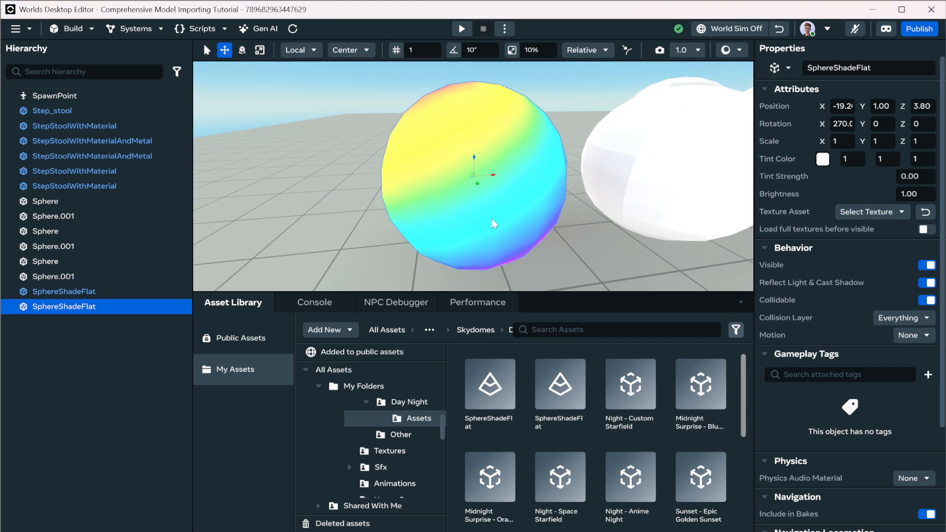
Step: Add a Static Light gizmo between the rainbow and white spheres and set its shape to Ellipsoid
{"action": "key", "text": "s"}
{"action": "key", "text": "d"}
{"action": "left_click", "coordinate": [92, 29]}
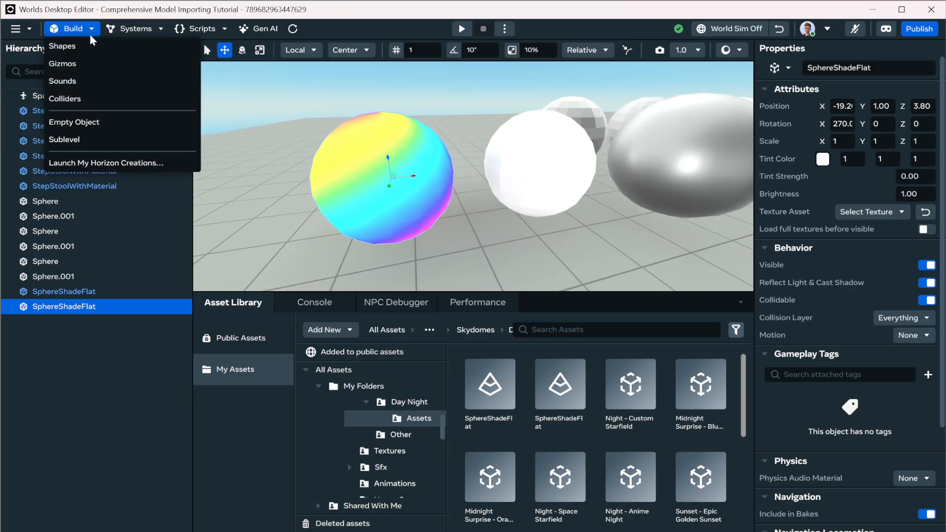
{"action": "left_click", "coordinate": [93, 59]}
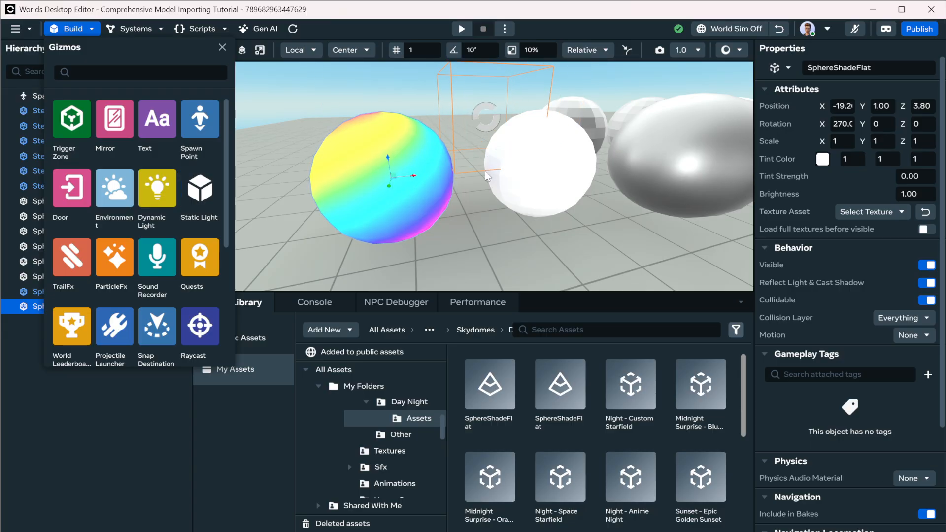
{"action": "left_click_drag", "start_coordinate": [485, 170], "coordinate": [488, 175]}
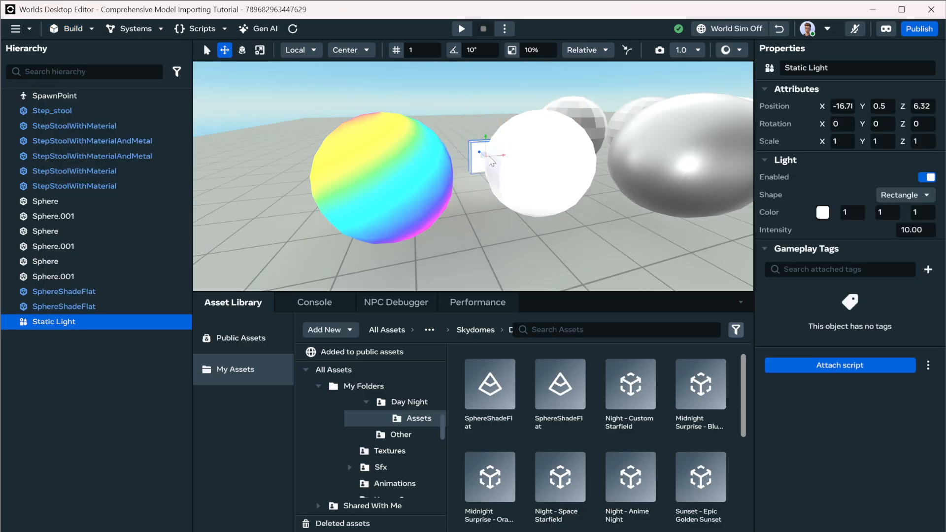
{"action": "left_click", "coordinate": [898, 196]}
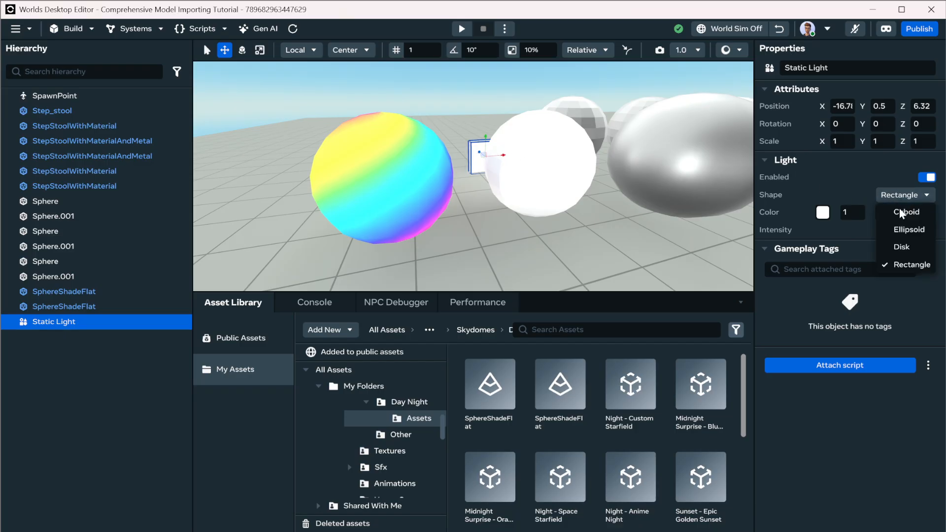
{"action": "left_click", "coordinate": [906, 232]}
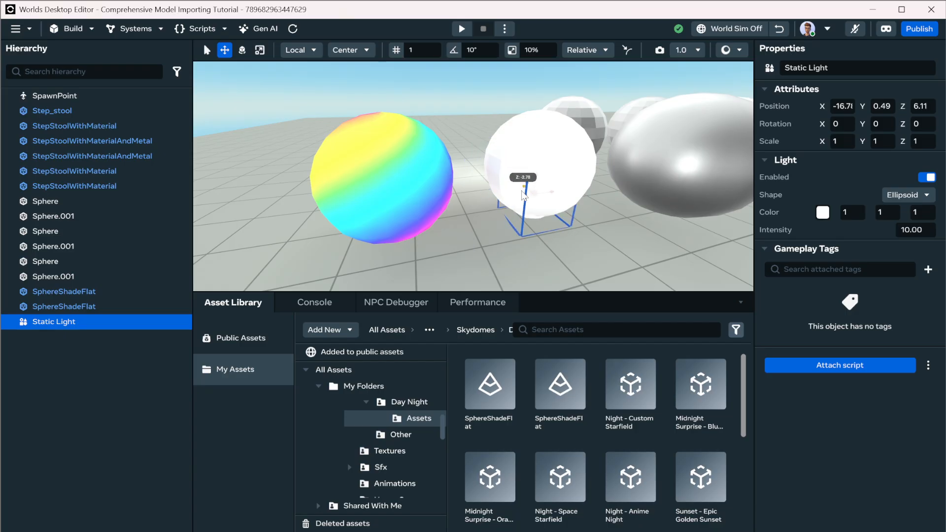
Step: Raise the static light above the two spheres to about Y 2.22, Z 3.13 and set its color to cyan 00EEFF
{"action": "left_click_drag", "start_coordinate": [529, 209], "coordinate": [483, 101]}
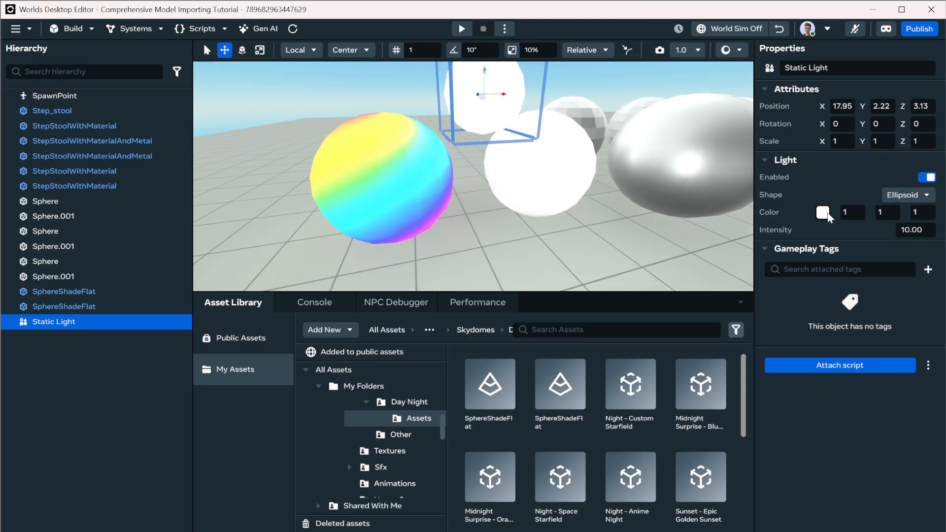
{"action": "left_click", "coordinate": [823, 213]}
{"action": "left_click_drag", "start_coordinate": [872, 386], "coordinate": [909, 371]}
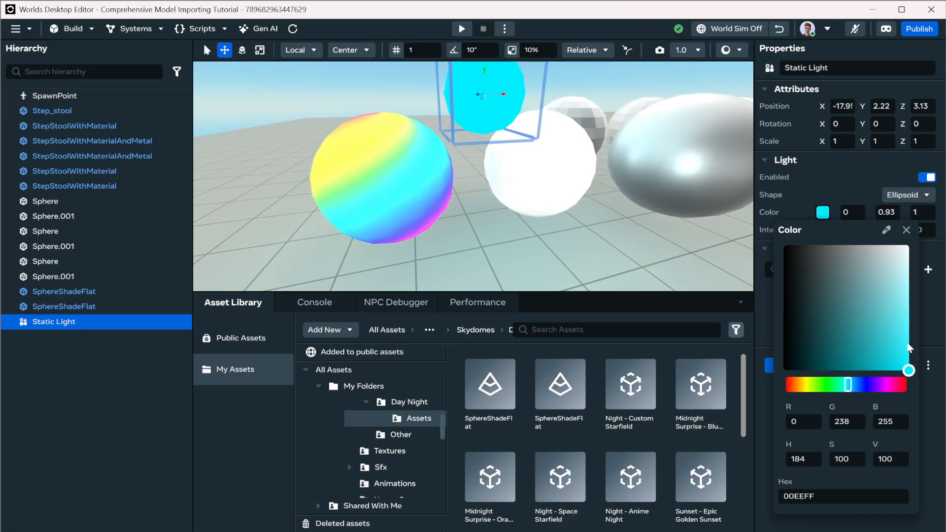
Step: Set the intensity of the cyan static light to 1.00
{"action": "left_click", "coordinate": [831, 181]}
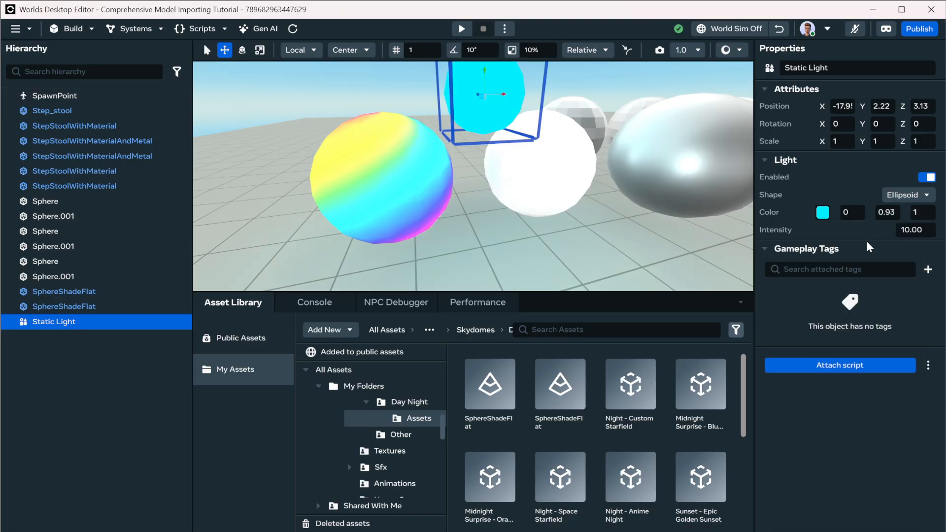
{"action": "key", "text": "Return"}
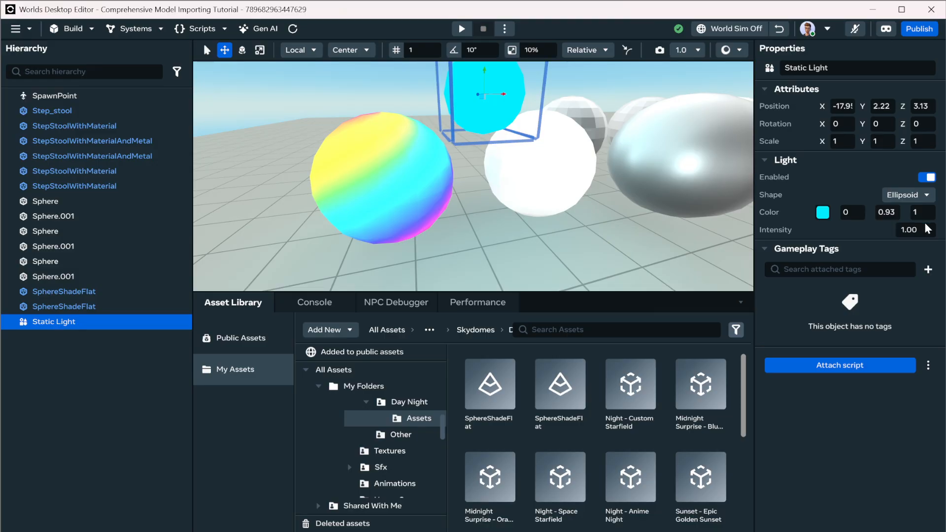
Step: Move the white sphere aside and put the faceted gray Sphere.001 in its place beside the cyan light, at about X -16.64, Z 3.00
{"action": "left_click", "coordinate": [567, 150]}
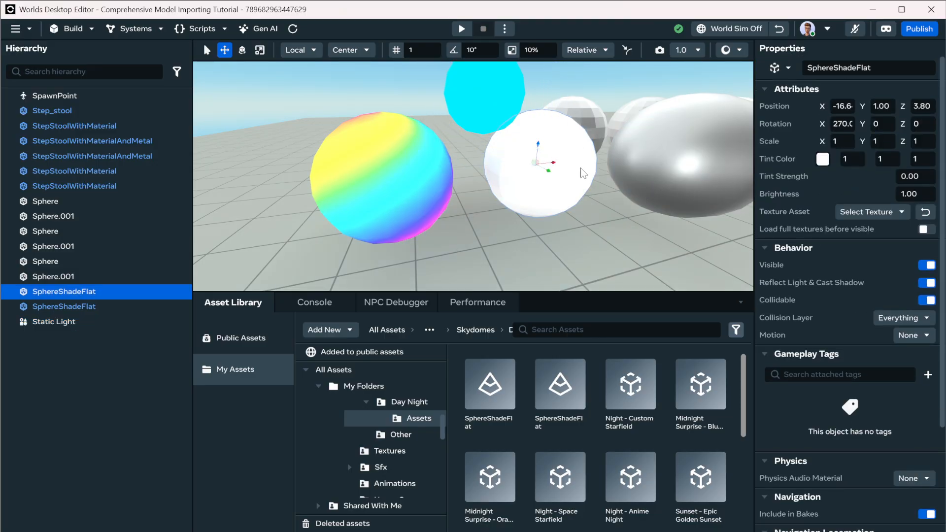
{"action": "right_click_drag", "start_coordinate": [586, 199], "coordinate": [550, 202]}
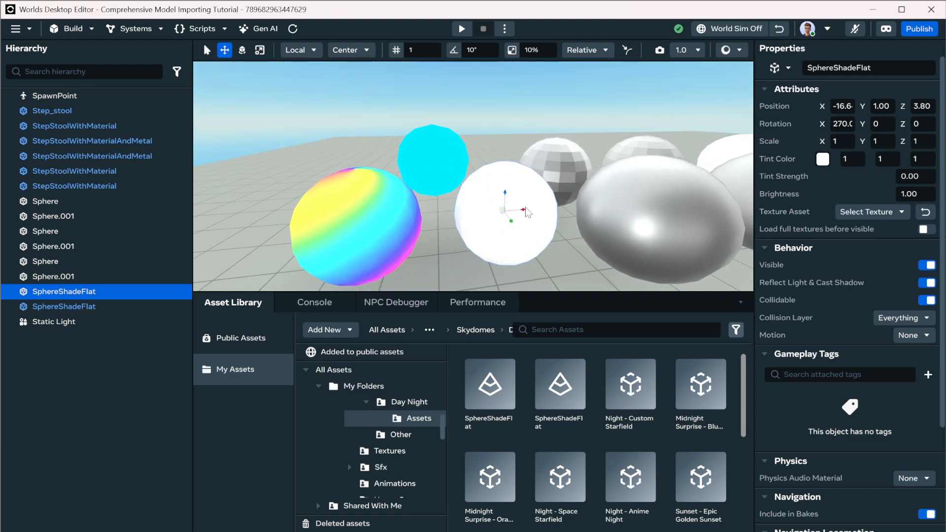
{"action": "left_click_drag", "start_coordinate": [528, 208], "coordinate": [662, 180]}
{"action": "left_click", "coordinate": [560, 172]}
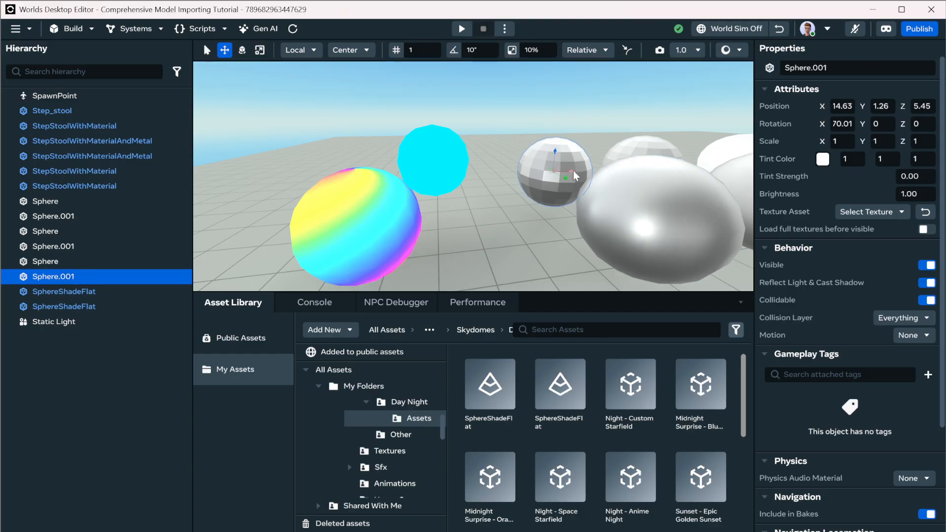
{"action": "left_click_drag", "start_coordinate": [573, 171], "coordinate": [490, 229]}
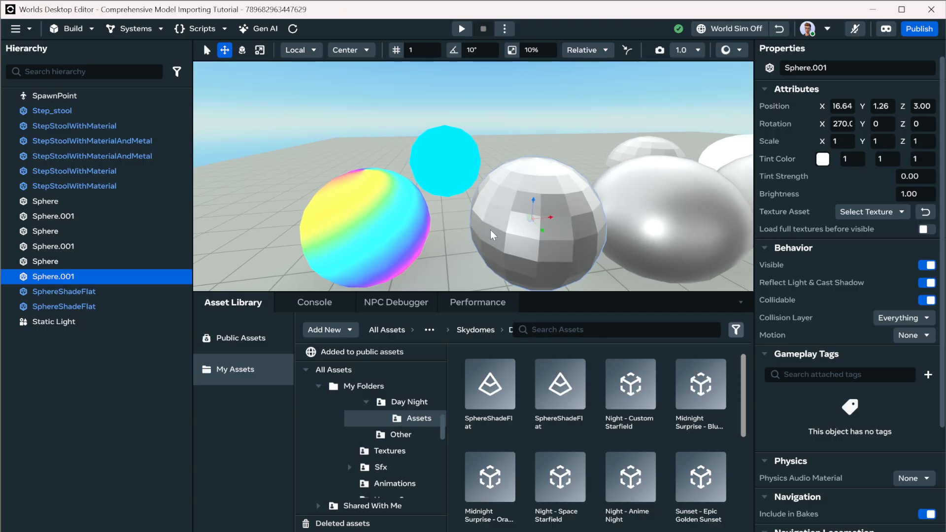
{"action": "right_click_drag", "start_coordinate": [490, 229], "coordinate": [466, 223]}
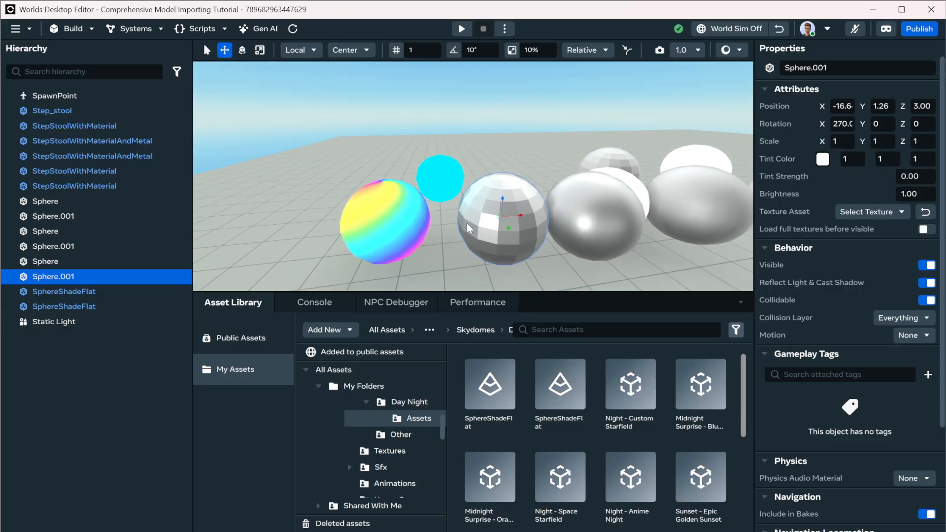
Step: Duplicate the cyan static light, lower the copy to about Y 0.59 and set its color to magenta (1, 0, 0.84)
{"action": "left_click", "coordinate": [453, 180]}
{"action": "key", "text": "ctrl+d"}
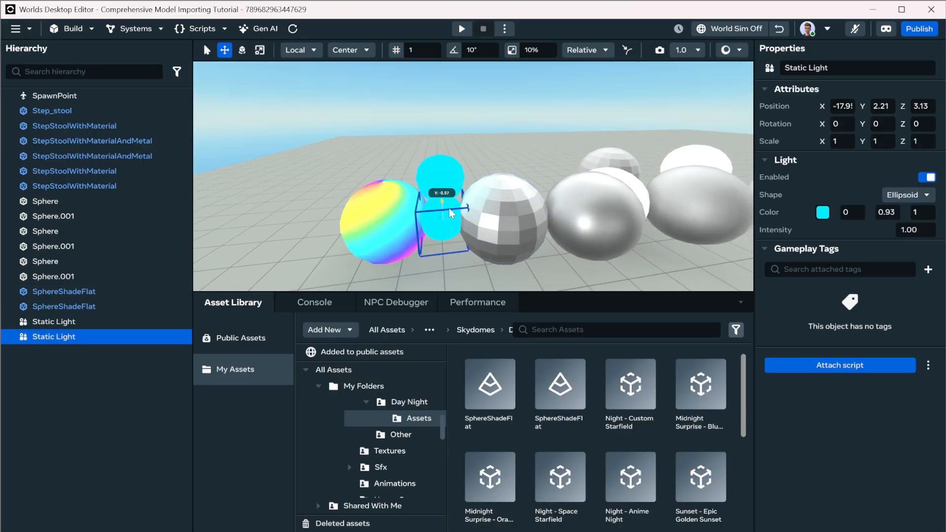
{"action": "left_click_drag", "start_coordinate": [451, 213], "coordinate": [477, 226]}
{"action": "left_click", "coordinate": [823, 212]}
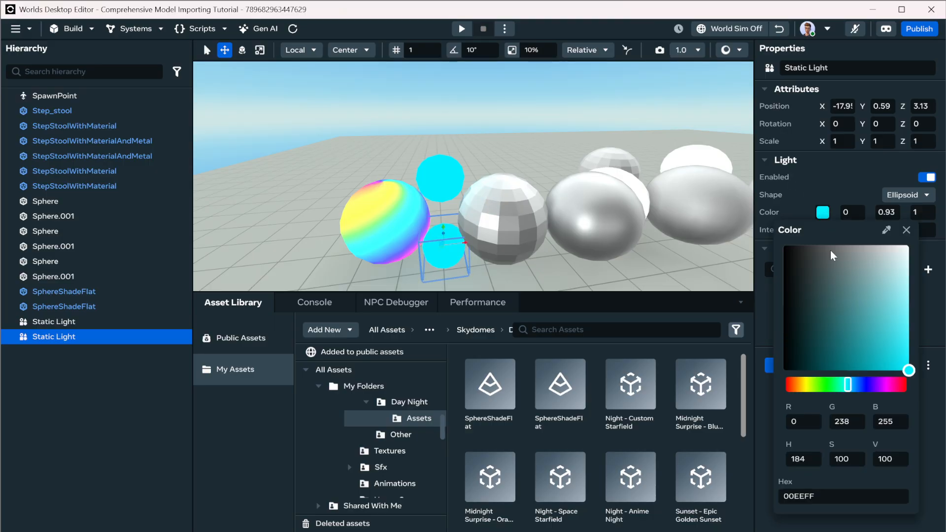
{"action": "left_click_drag", "start_coordinate": [860, 385], "coordinate": [890, 385]}
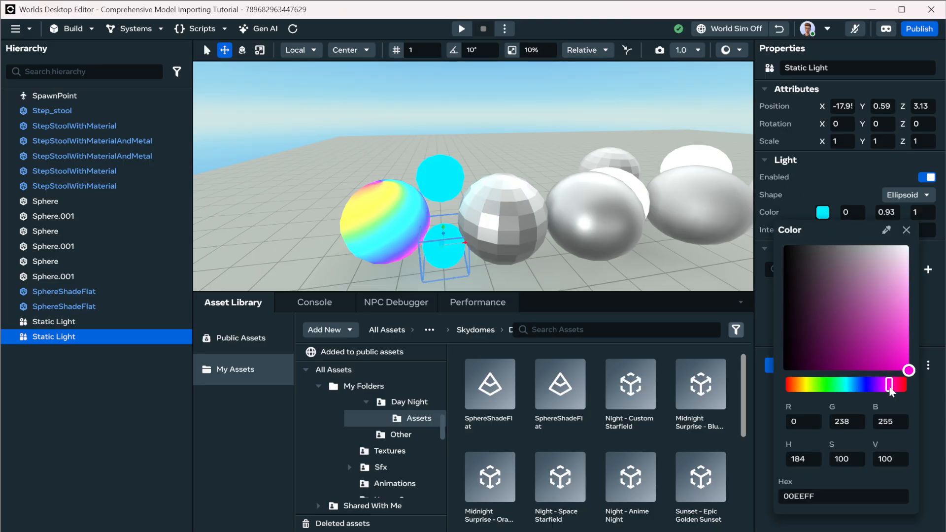
{"action": "left_click", "coordinate": [831, 168]}
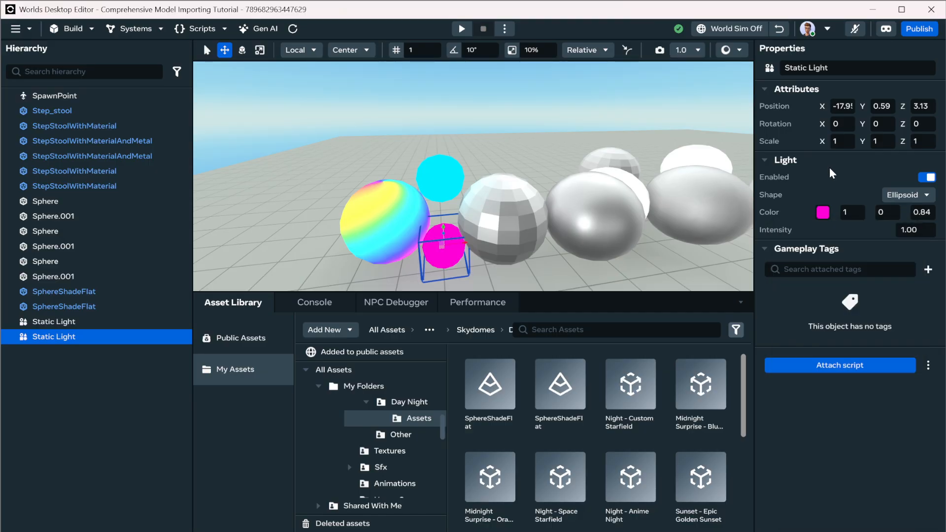
Step: Preview the world near the rainbow sphere and run the avatar around the spheres to examine the static lights' effect on them
{"action": "right_click", "coordinate": [264, 242]}
{"action": "left_click", "coordinate": [345, 436]}
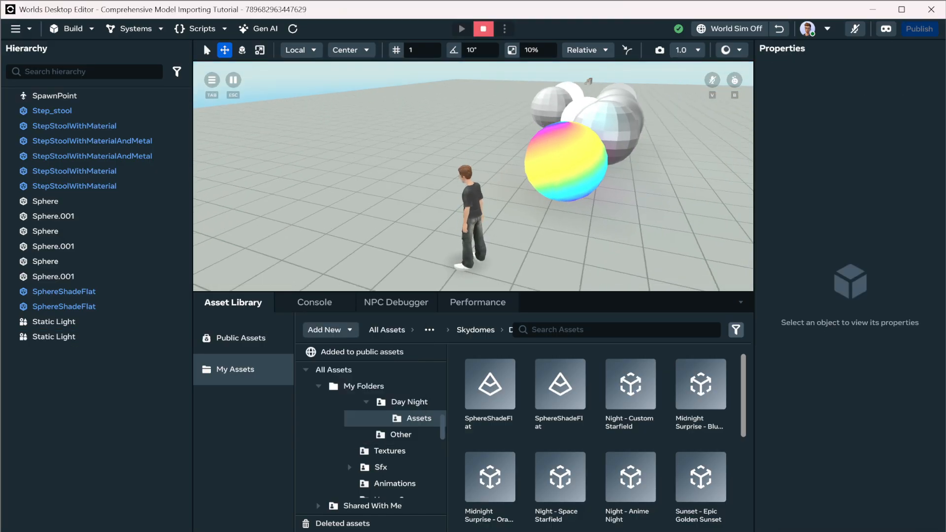
{"action": "key", "text": "w"}
{"action": "key", "text": "d"}
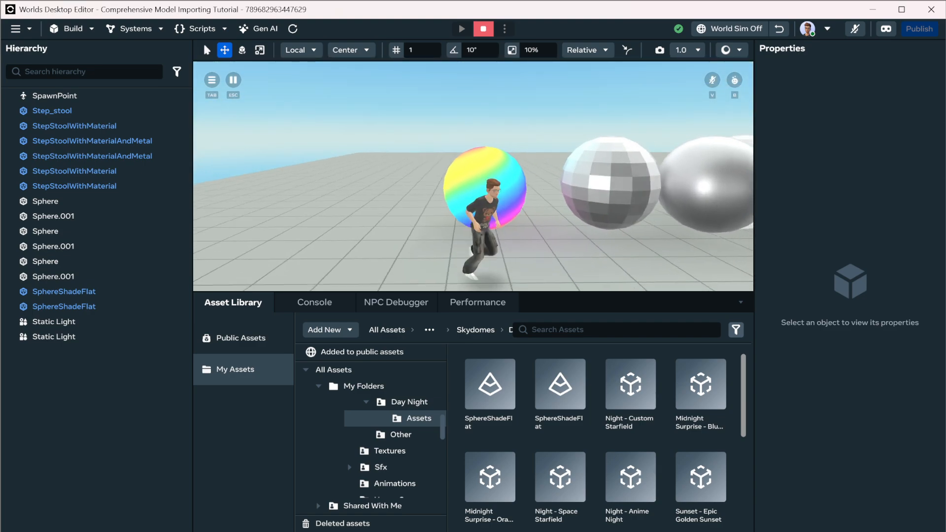
{"action": "key", "text": "a"}
{"action": "key", "text": "w"}
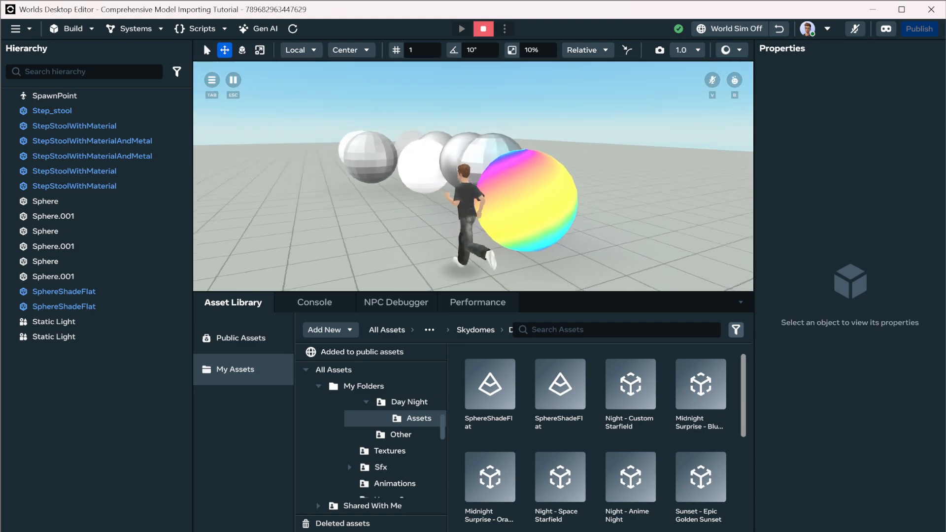
{"action": "key", "text": "w"}
{"action": "key", "text": "d"}
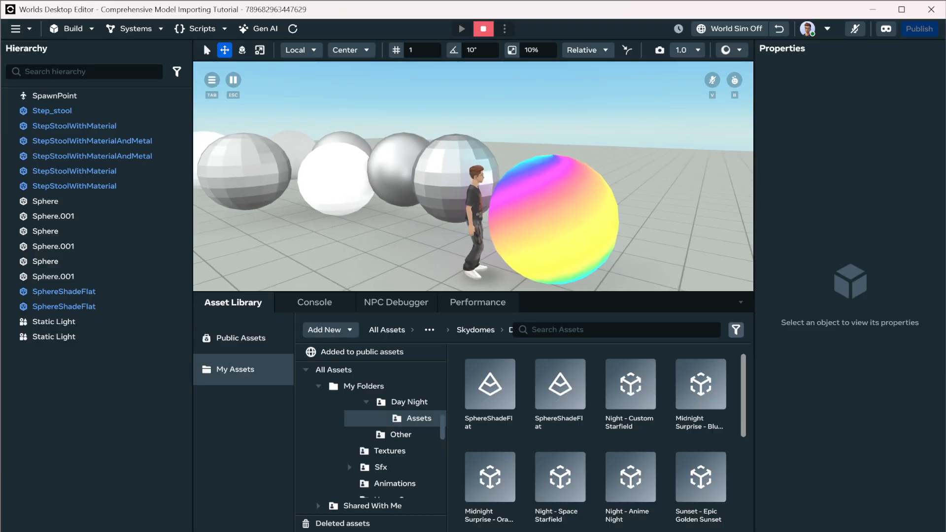
{"action": "key", "text": "w"}
{"action": "key", "text": "s"}
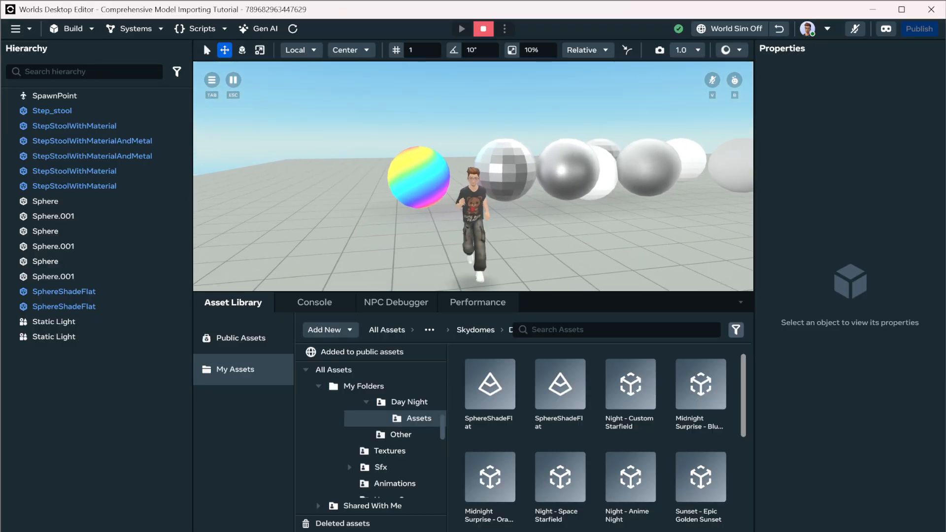
{"action": "key", "text": "d"}
{"action": "key", "text": "w"}
{"action": "key", "text": "space"}
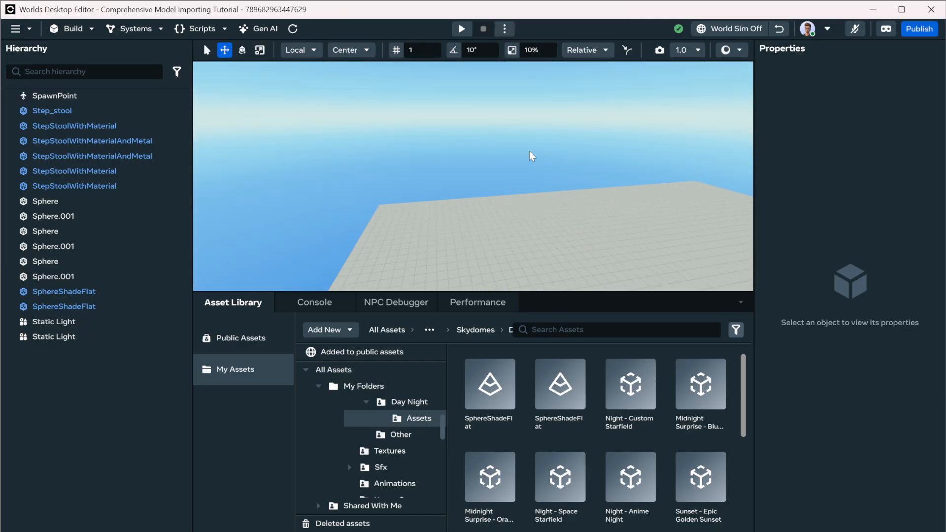
Step: Move the white SphereShadeFlat out from between the gray spheres to about Z 5.96, behind the row
{"action": "right_click_drag", "start_coordinate": [529, 151], "coordinate": [526, 199]}
{"action": "key", "text": "w"}
{"action": "key", "text": "s"}
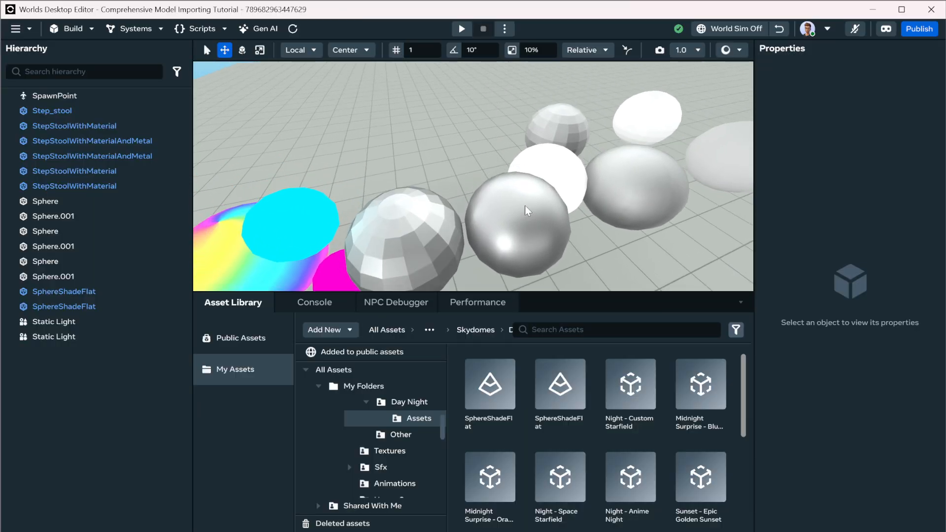
{"action": "left_click", "coordinate": [563, 174]}
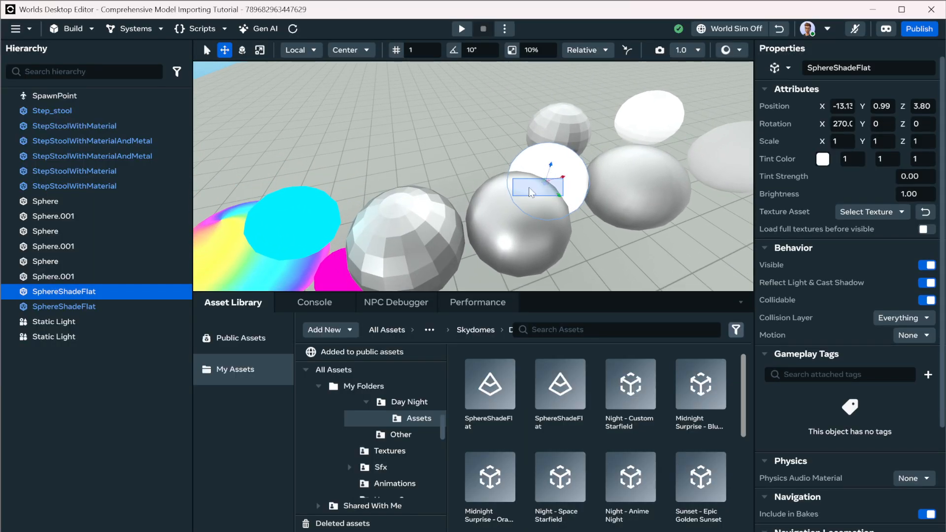
{"action": "left_click_drag", "start_coordinate": [530, 188], "coordinate": [445, 153]}
{"action": "left_click", "coordinate": [559, 175]}
{"action": "key", "text": "s"}
{"action": "right_click_drag", "start_coordinate": [512, 197], "coordinate": [516, 202]}
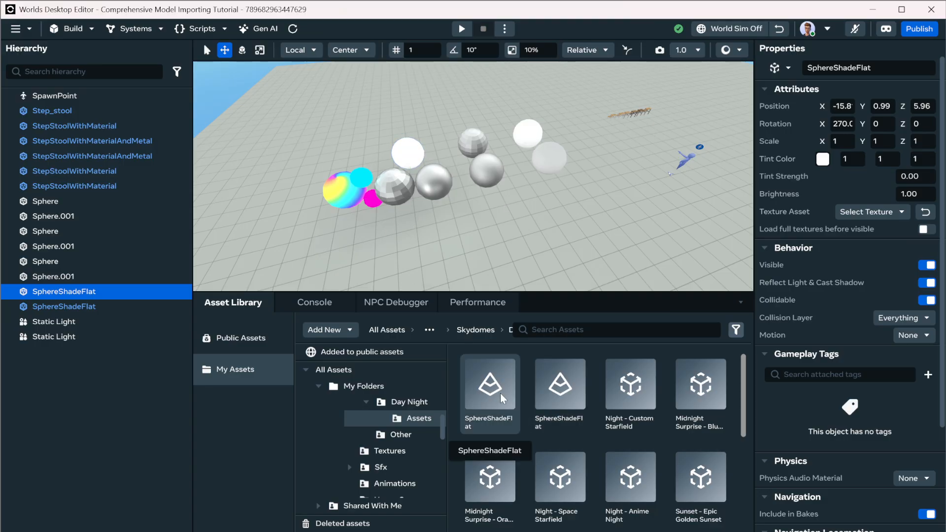
Step: Place another SphereShadeFlat asset in the world and set its tint color to blue 0469D3 at tint strength 1.00
{"action": "left_click", "coordinate": [489, 384]}
{"action": "right_click", "coordinate": [488, 380]}
{"action": "left_click", "coordinate": [513, 401]}
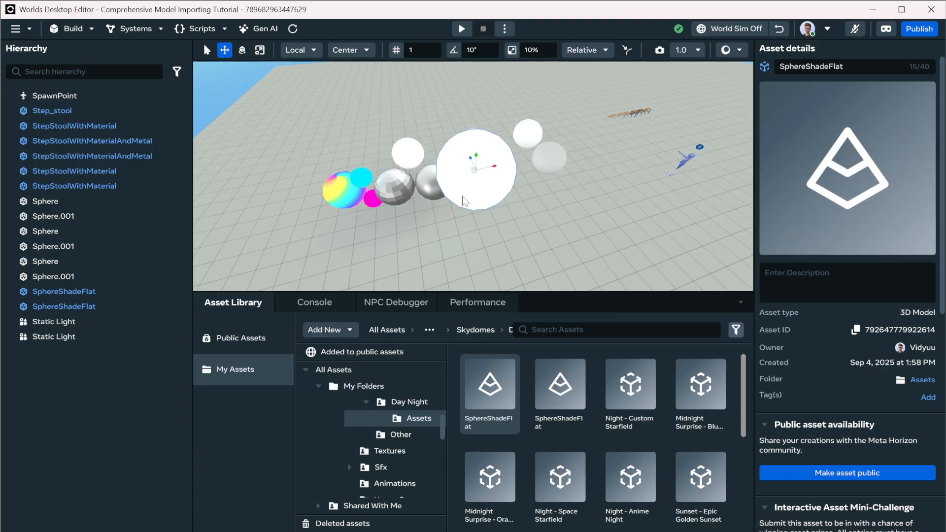
{"action": "left_click", "coordinate": [823, 159]}
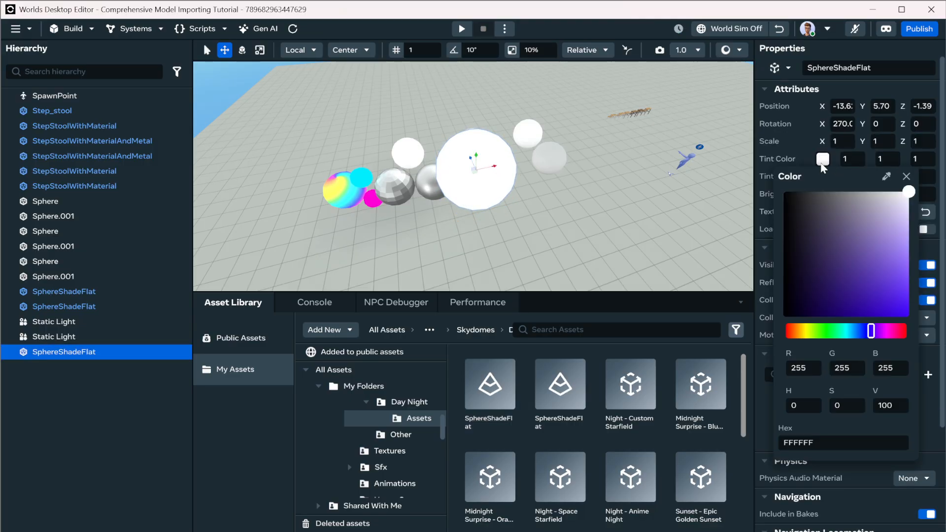
{"action": "left_click_drag", "start_coordinate": [871, 331], "coordinate": [850, 333]}
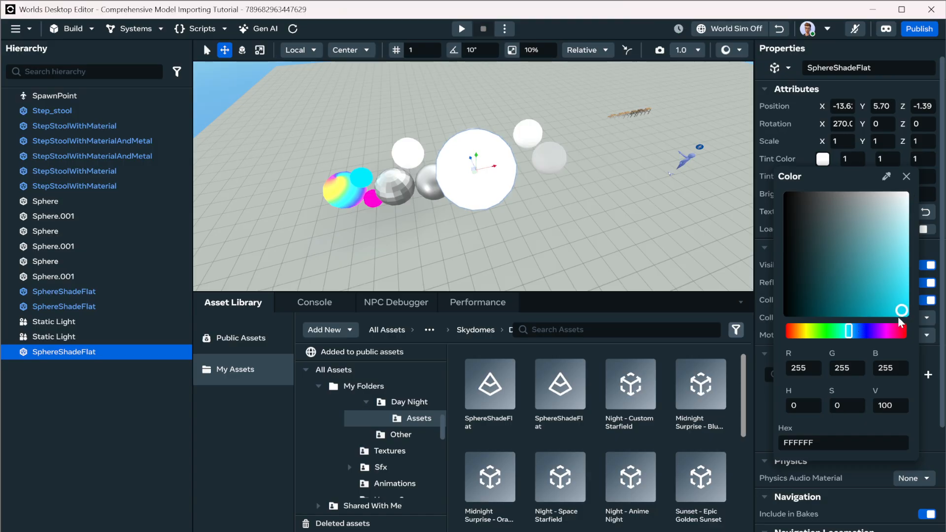
{"action": "left_click_drag", "start_coordinate": [901, 322], "coordinate": [858, 334]}
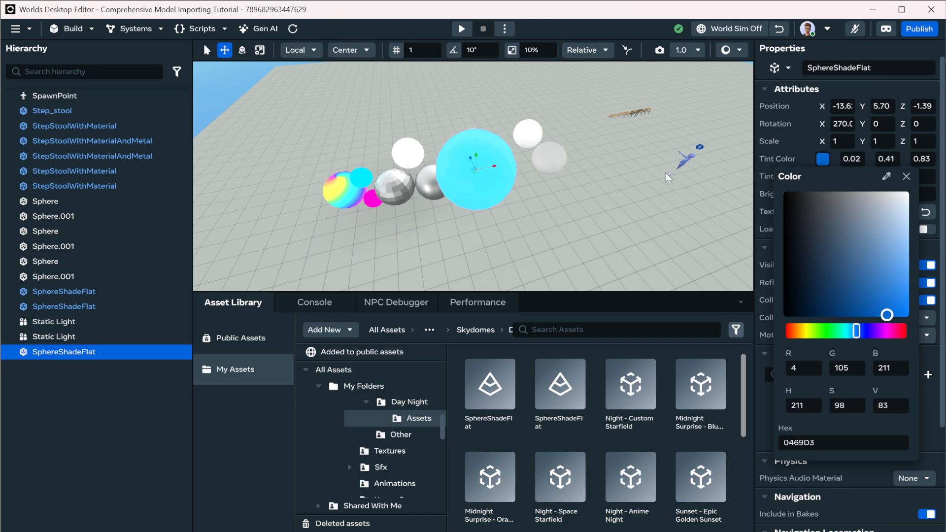
Step: Examine the blue-tinted sphere from several sides and distances to judge how its unlit surface shows the tint
{"action": "key", "text": "w"}
{"action": "right_click_drag", "start_coordinate": [665, 173], "coordinate": [688, 134]}
{"action": "key", "text": "d"}
{"action": "key", "text": "a"}
{"action": "key", "text": "d"}
{"action": "key", "text": "a"}
{"action": "key", "text": "a"}
{"action": "key", "text": "d"}
{"action": "key", "text": "a"}
{"action": "key", "text": "w"}
{"action": "key", "text": "a"}
{"action": "key", "text": "d"}
{"action": "key", "text": "w"}
{"action": "key", "text": "s"}
{"action": "key", "text": "d"}
{"action": "key", "text": "Delete"}
{"action": "right_click_drag", "start_coordinate": [463, 241], "coordinate": [436, 265]}
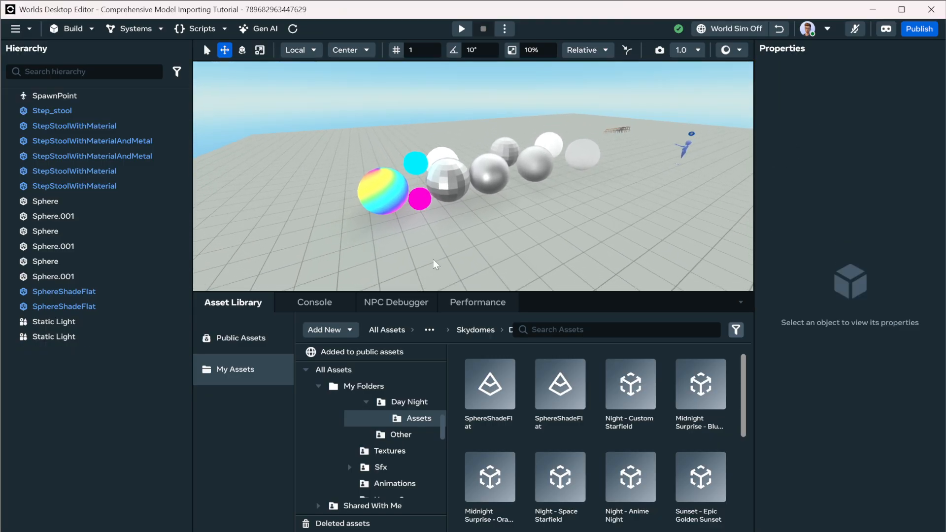
{"action": "key", "text": "ctrl+z"}
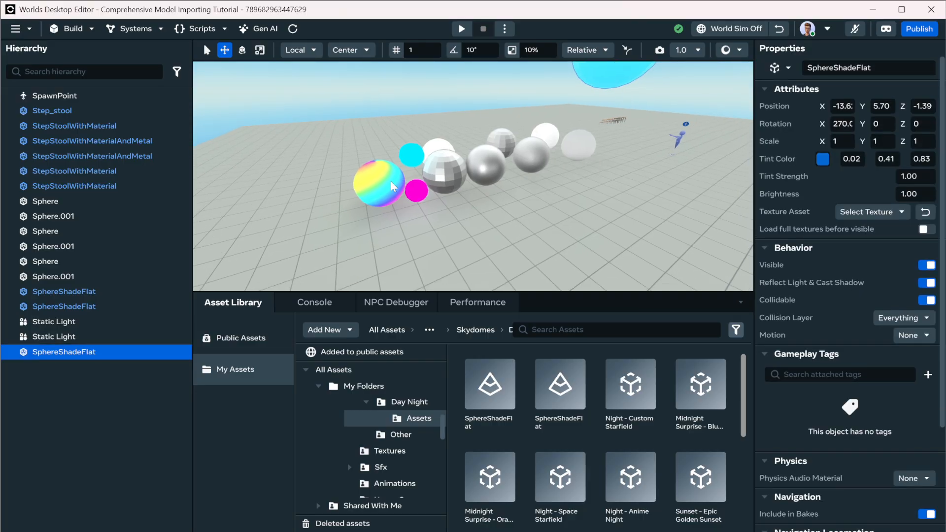
Step: Copy the rainbow sphere's position and paste it onto the blue-tinted SphereShadeFlat
{"action": "left_click", "coordinate": [392, 187]}
{"action": "right_click", "coordinate": [769, 103]}
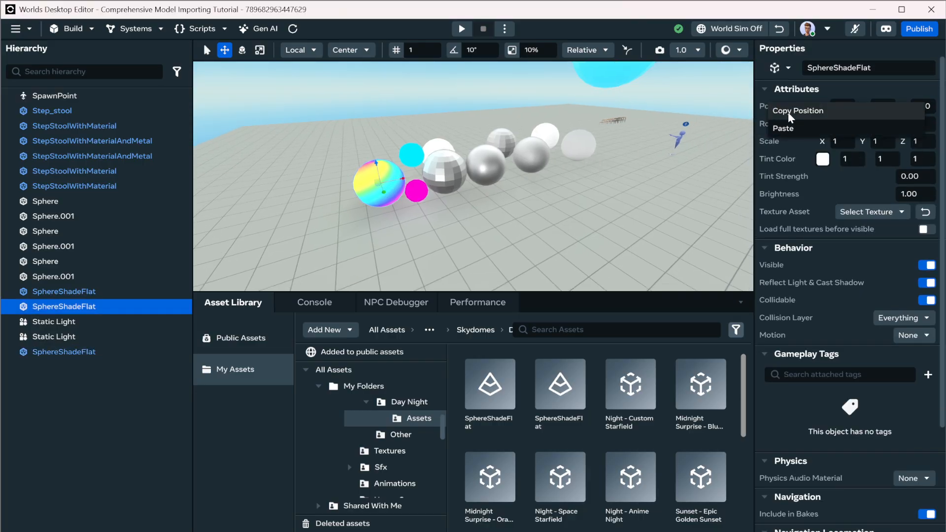
{"action": "left_click", "coordinate": [790, 117]}
{"action": "left_click", "coordinate": [600, 71]}
{"action": "right_click", "coordinate": [788, 105]}
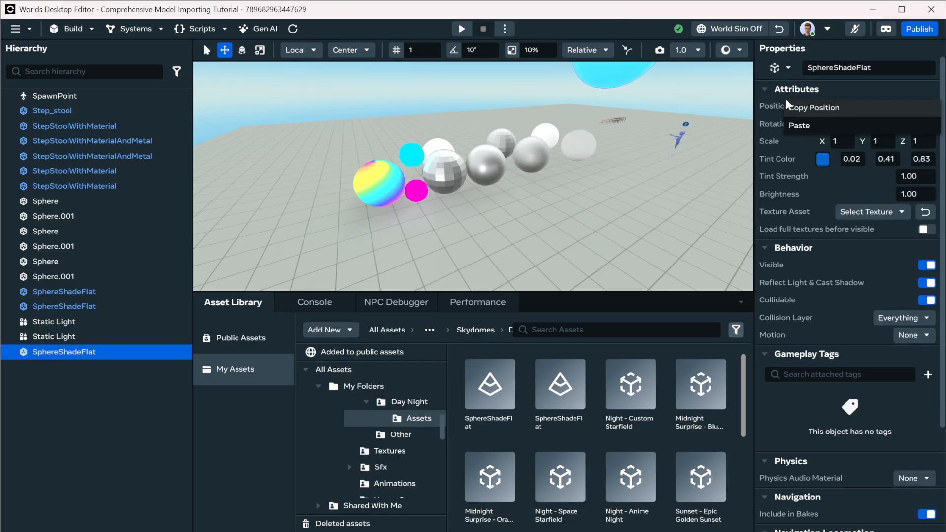
{"action": "left_click", "coordinate": [800, 125]}
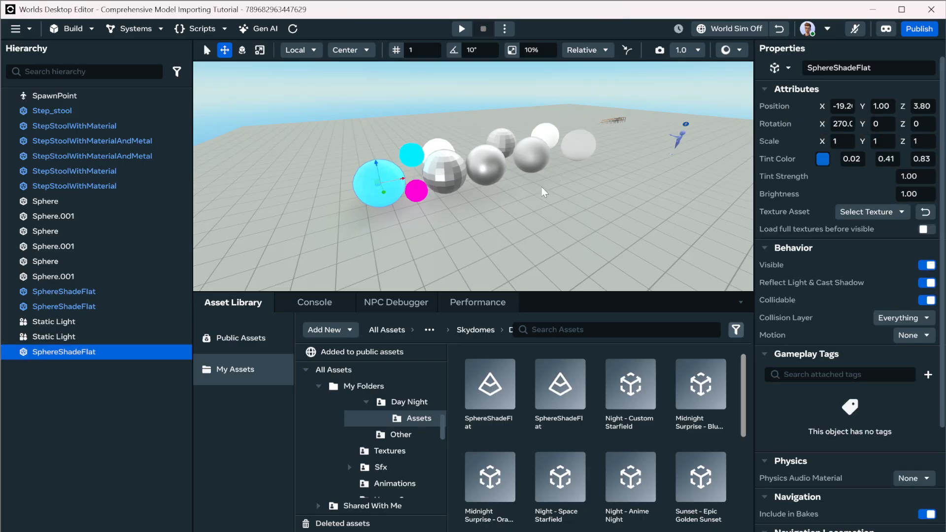
Step: Shift the blue-tinted sphere beside the rainbow sphere to about Z 6.18 and view the whole row of spheres
{"action": "key", "text": "f"}
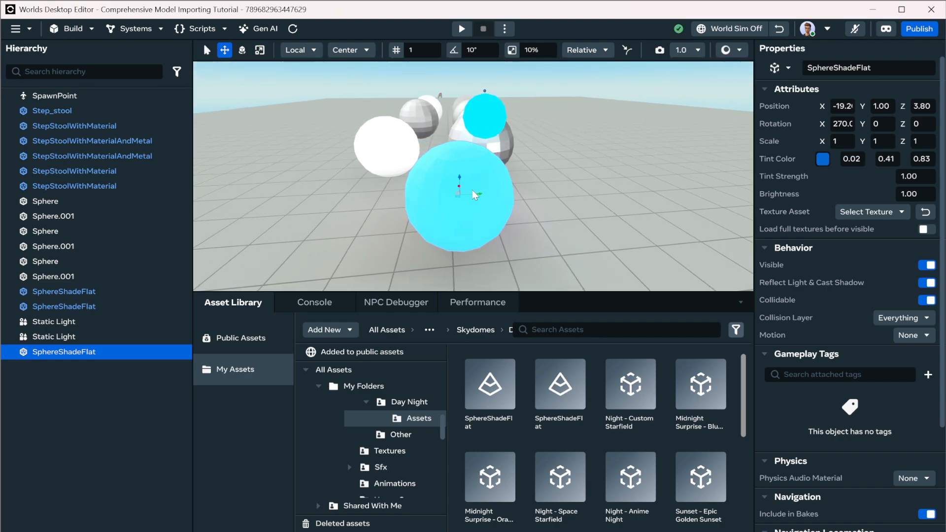
{"action": "left_click_drag", "start_coordinate": [484, 198], "coordinate": [351, 201]}
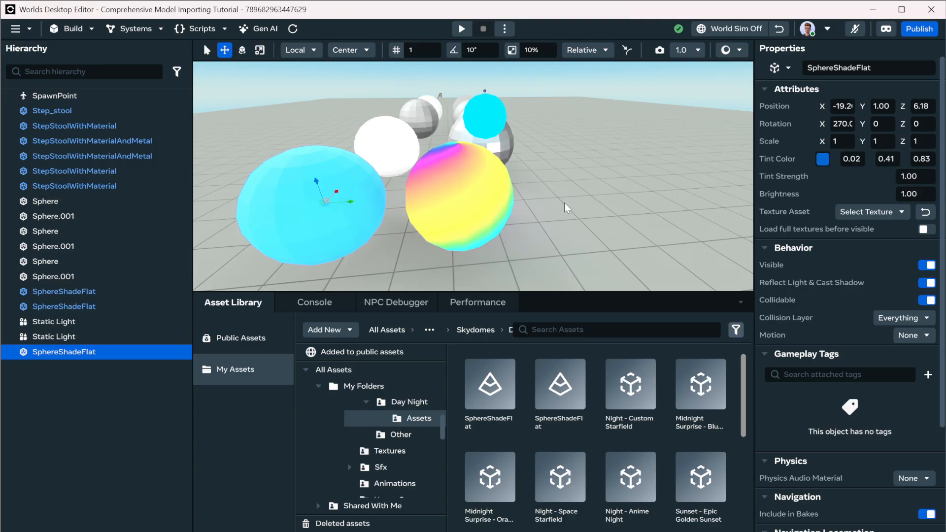
{"action": "key", "text": "d"}
{"action": "right_click_drag", "start_coordinate": [564, 203], "coordinate": [527, 159]}
{"action": "key", "text": "s"}
{"action": "key", "text": "d"}
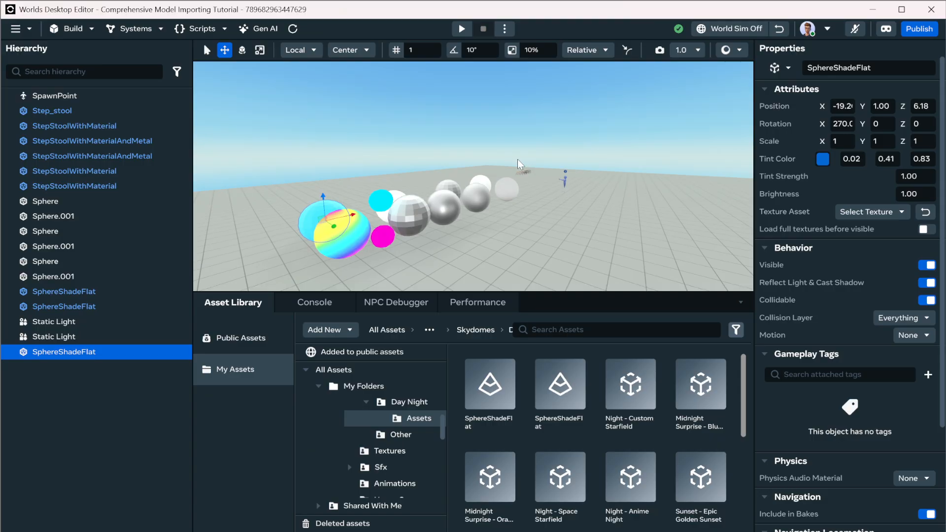
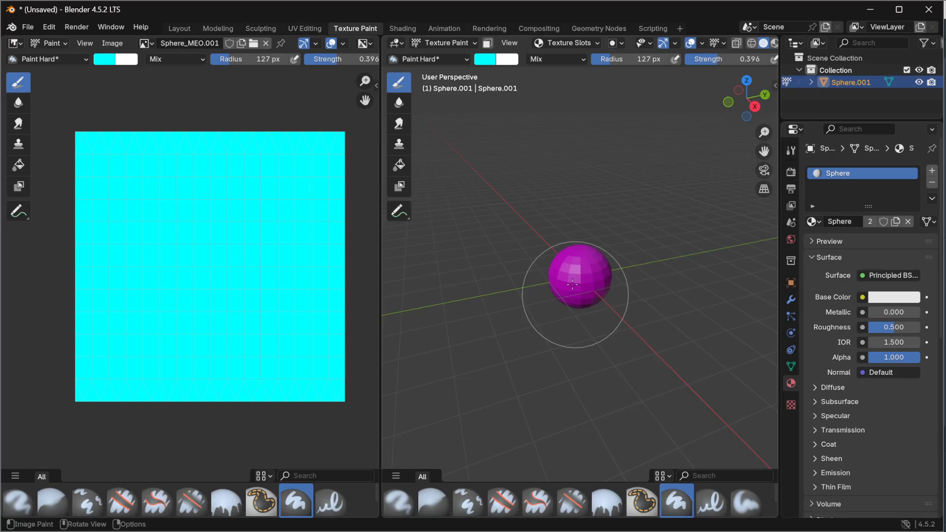
Step: Switch to Blender and rename the Sphere material to Sphere_Unlit
{"action": "double_click", "coordinate": [844, 221]}
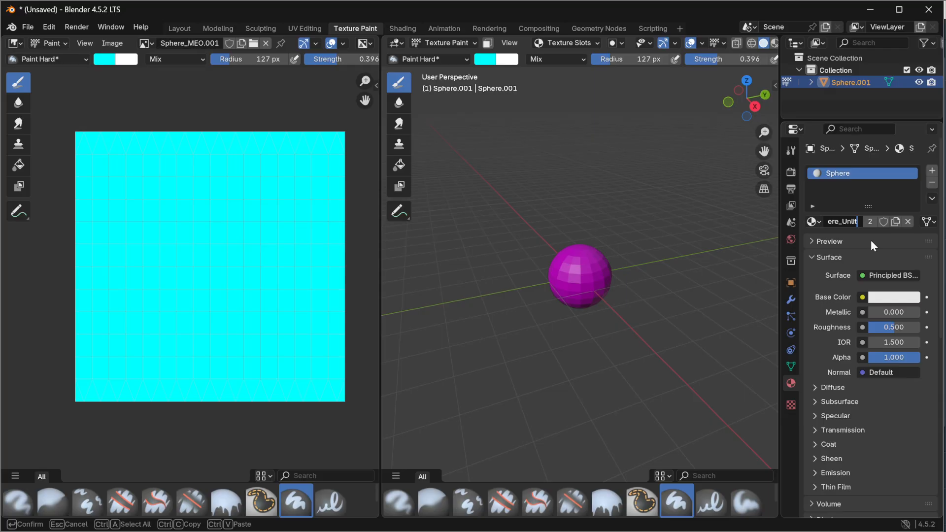
{"action": "key", "text": "Return"}
{"action": "left_click", "coordinate": [27, 27]}
{"action": "mouse_move", "coordinate": [57, 215]}
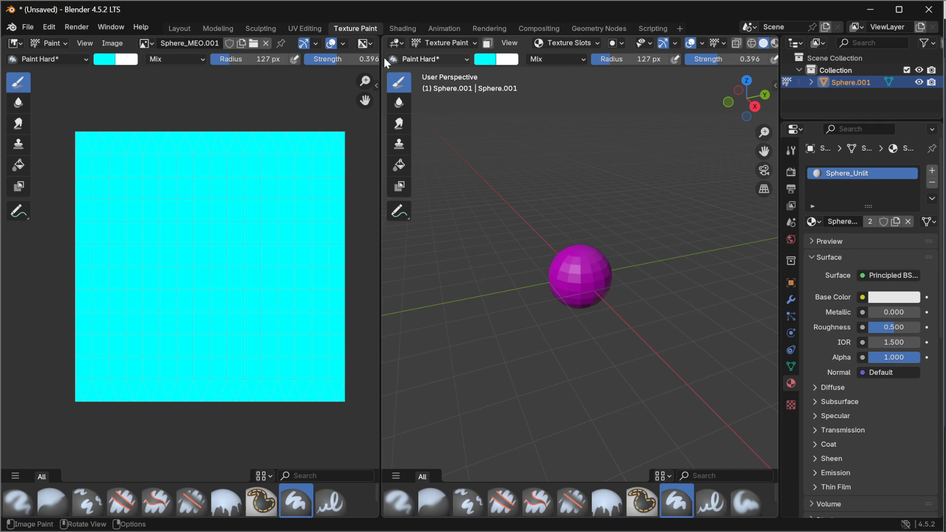
Step: Return to the object layout workspace and apply smooth shading to the sphere
{"action": "left_click", "coordinate": [179, 28]}
{"action": "right_click", "coordinate": [404, 209]}
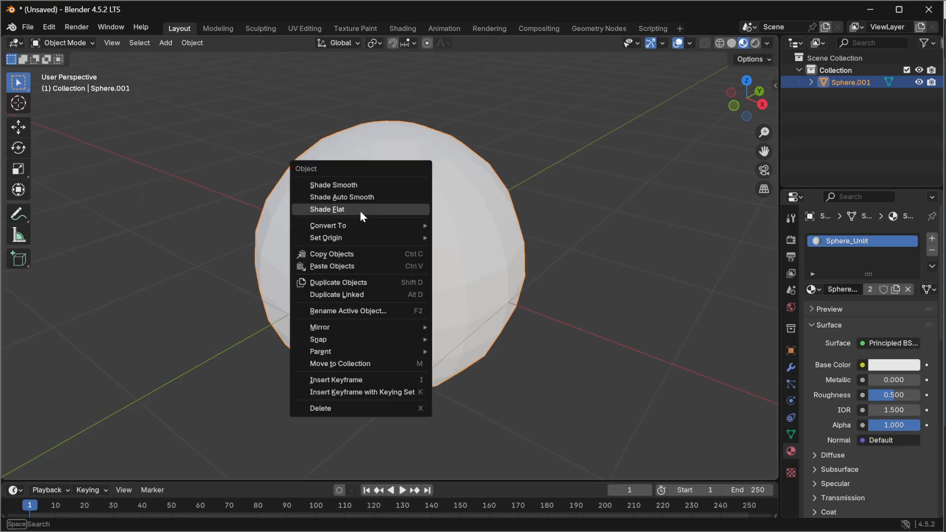
{"action": "left_click", "coordinate": [350, 186]}
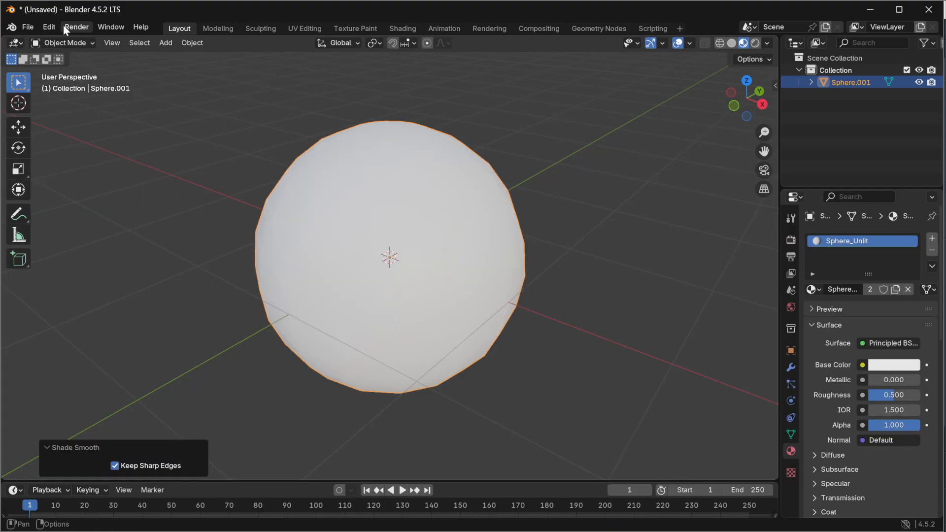
Step: Export the smooth sphere as an FBX file named UnlitSphere.fbx in the Step Stool folder
{"action": "left_click", "coordinate": [31, 27]}
{"action": "mouse_move", "coordinate": [84, 211]}
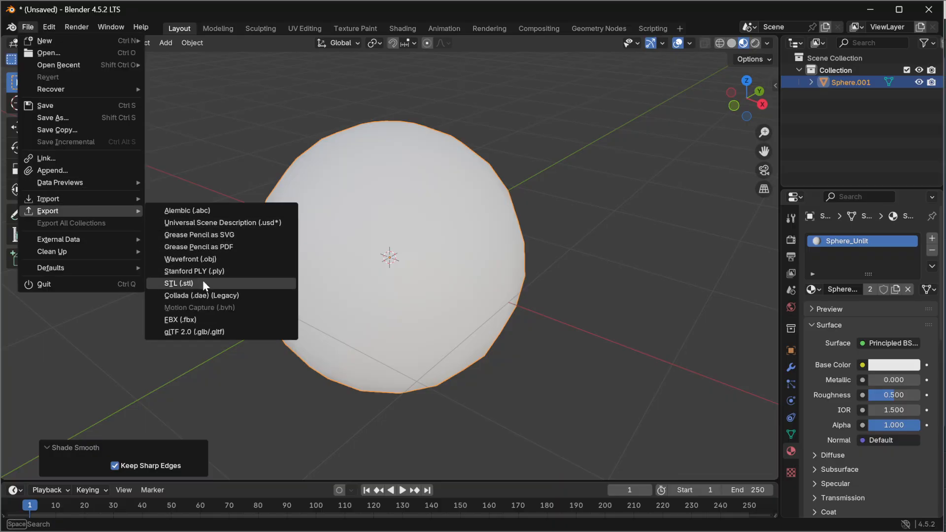
{"action": "left_click", "coordinate": [181, 320]}
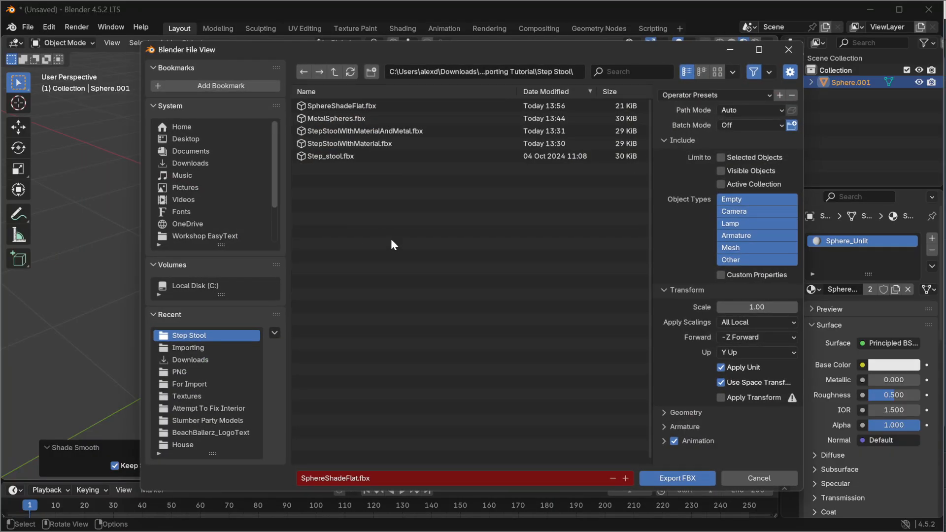
{"action": "left_click", "coordinate": [329, 478]}
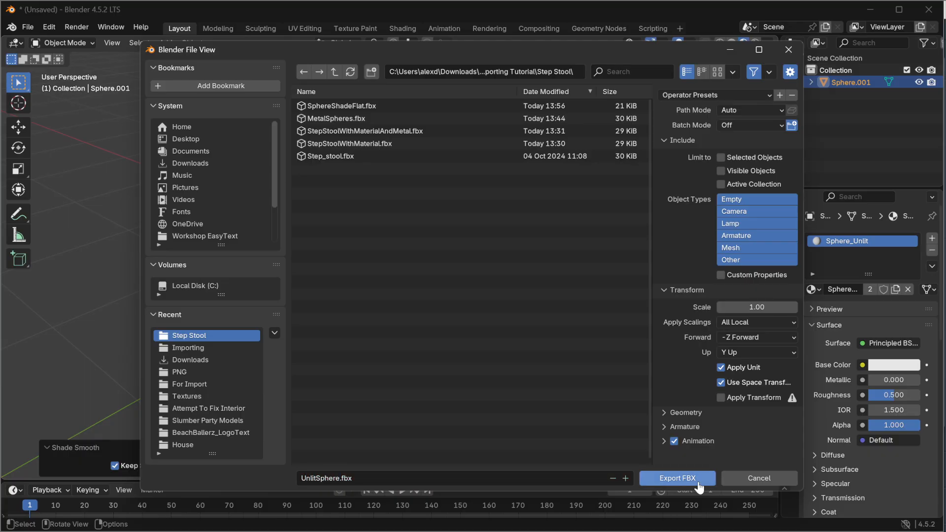
{"action": "left_click", "coordinate": [678, 478]}
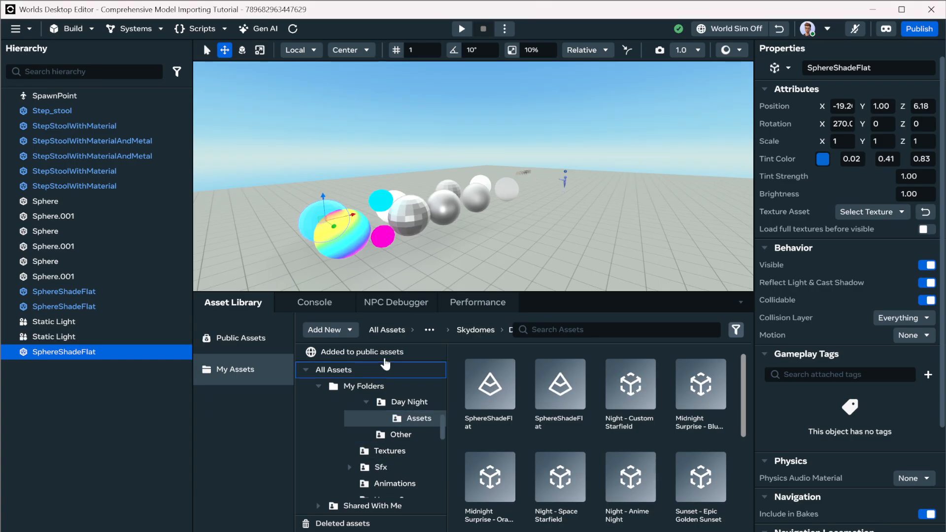
Step: In Worlds Desktop Editor, import UnlitSphere.fbx as a 3D model without a texture and with Preserve offset pivots off
{"action": "left_click", "coordinate": [325, 329]}
{"action": "left_click", "coordinate": [340, 365]}
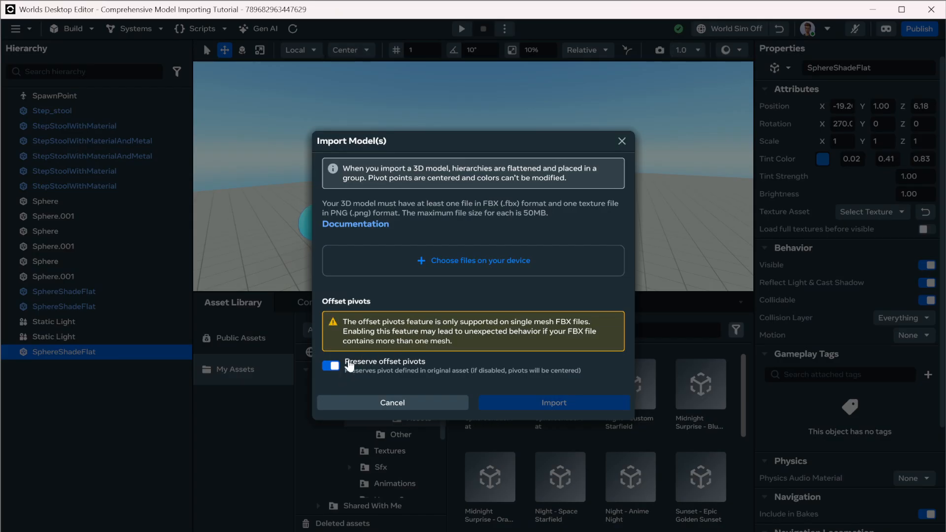
{"action": "left_click", "coordinate": [349, 365]}
{"action": "left_click", "coordinate": [448, 282]}
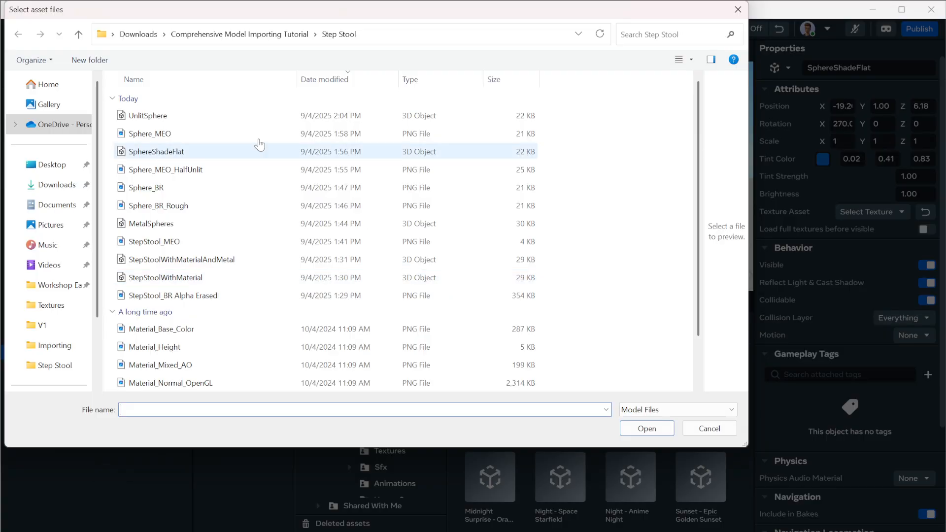
{"action": "left_click", "coordinate": [146, 118]}
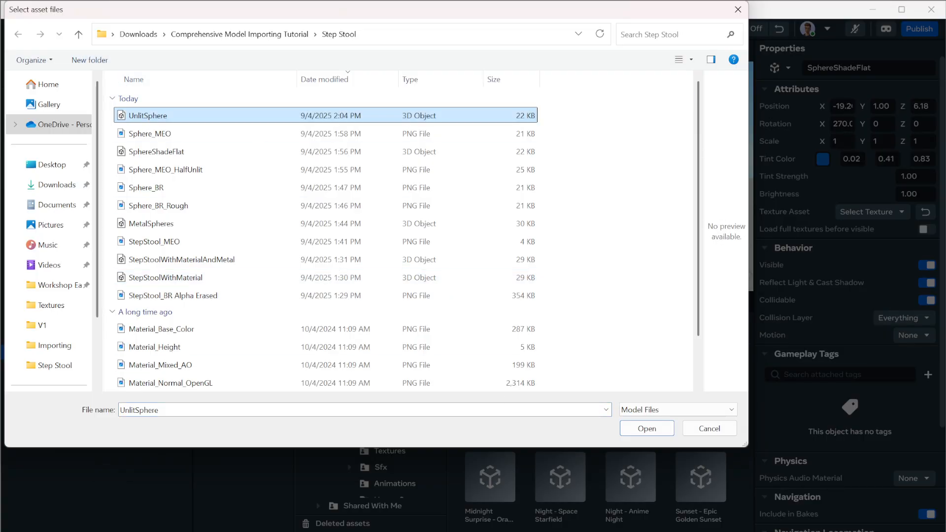
{"action": "left_click", "coordinate": [633, 428]}
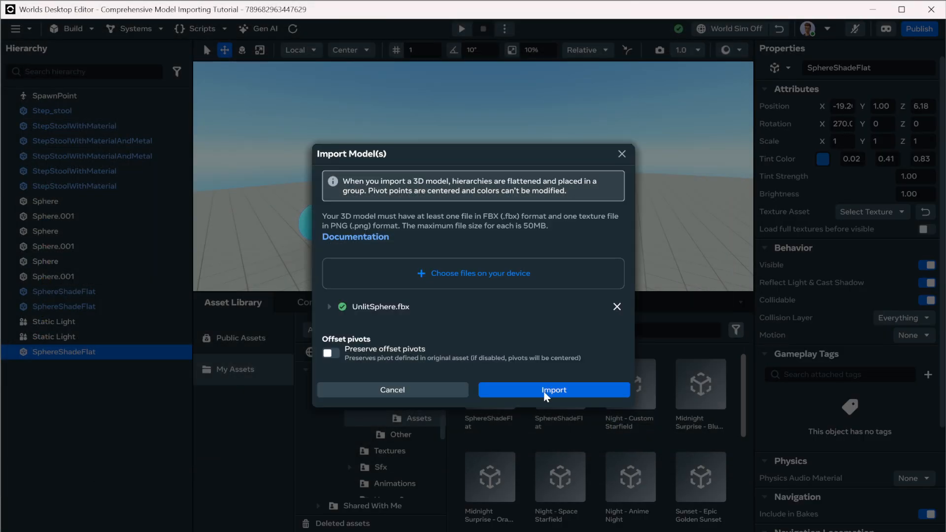
{"action": "left_click", "coordinate": [544, 390]}
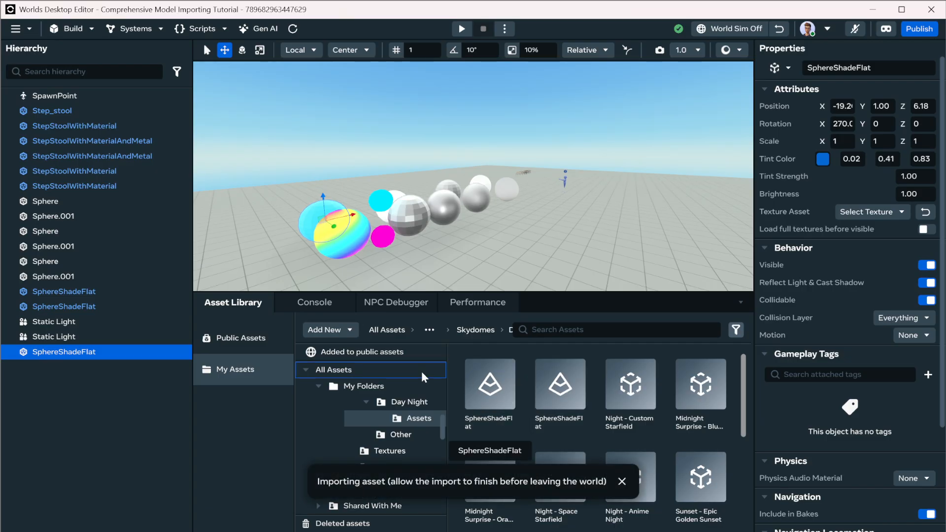
Step: Start another 3D model import and duplicate the Sphere_BR texture while choosing the files
{"action": "left_click", "coordinate": [347, 327]}
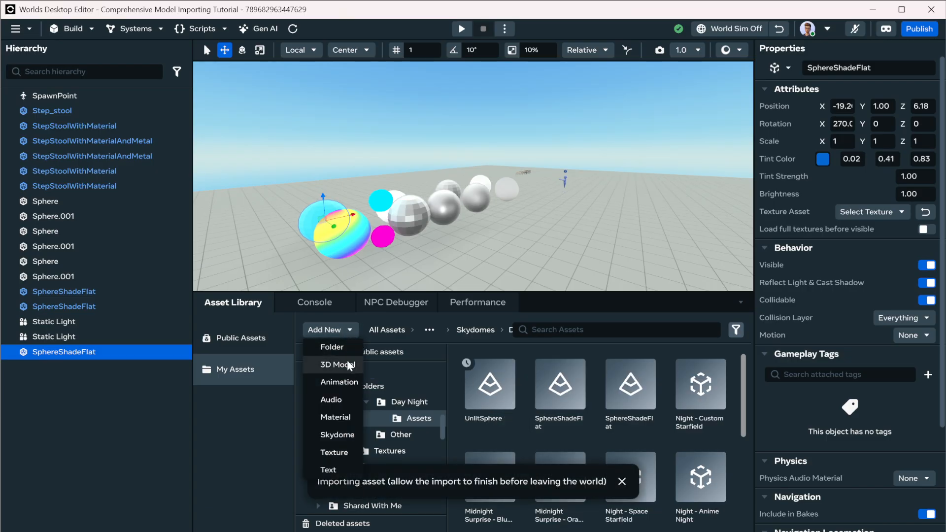
{"action": "left_click", "coordinate": [348, 366]}
{"action": "left_click", "coordinate": [440, 285]}
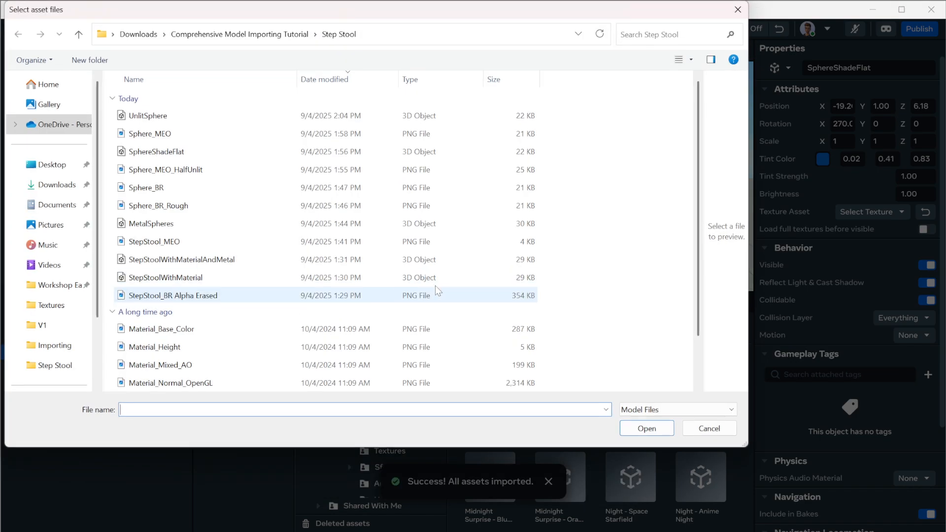
{"action": "left_click", "coordinate": [162, 117]}
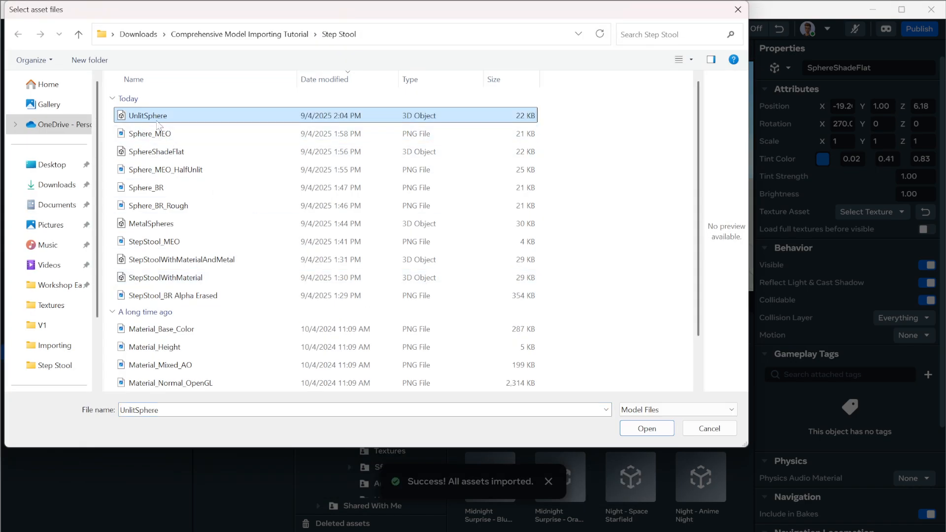
{"action": "left_click", "coordinate": [153, 189], "text": "ctrl"}
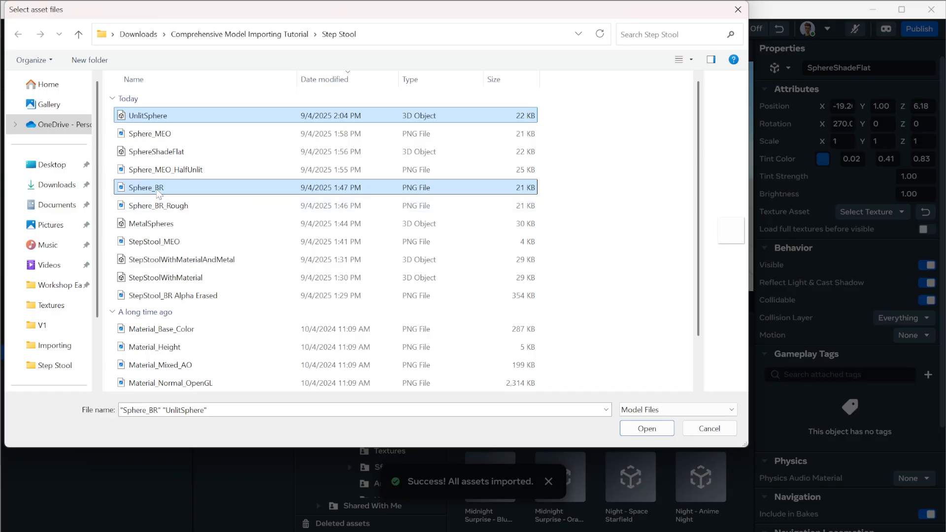
{"action": "right_click", "coordinate": [156, 188]}
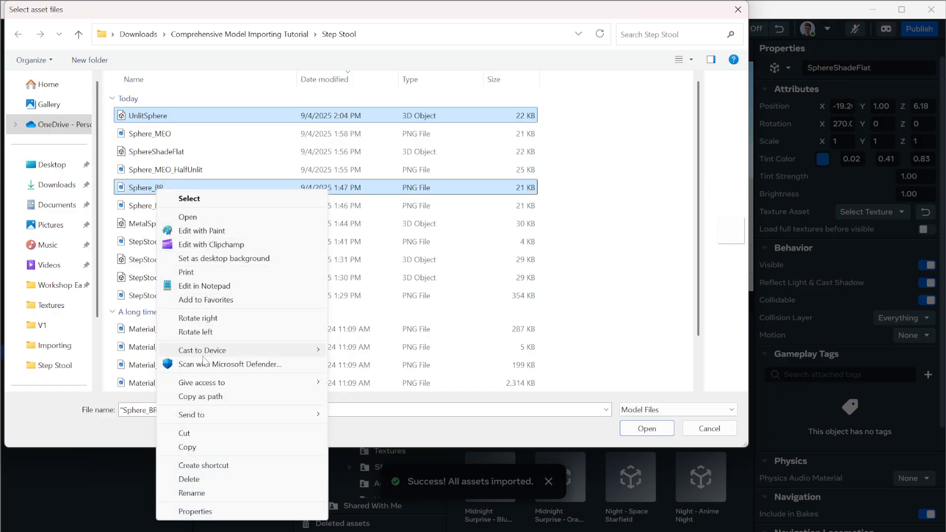
{"action": "key", "text": "Escape"}
{"action": "left_click", "coordinate": [171, 223]}
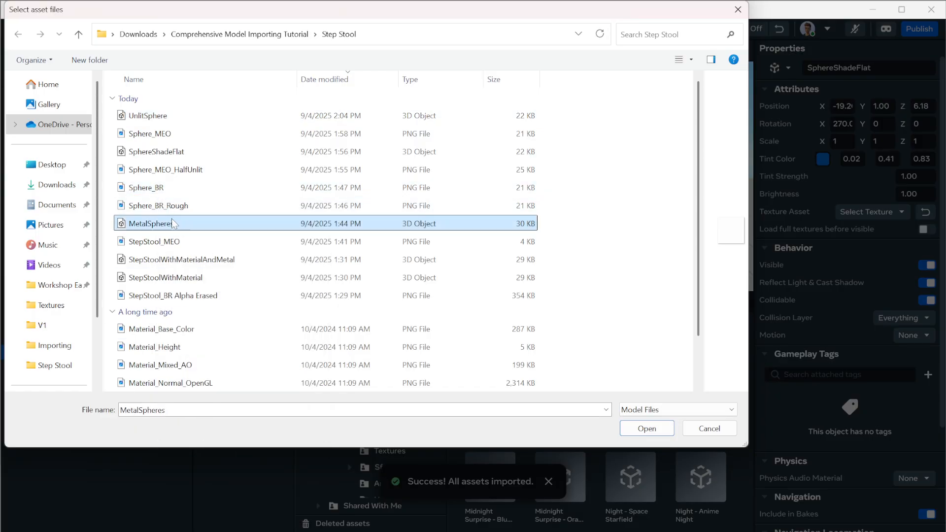
{"action": "left_click", "coordinate": [158, 170]}
{"action": "left_click", "coordinate": [153, 190]}
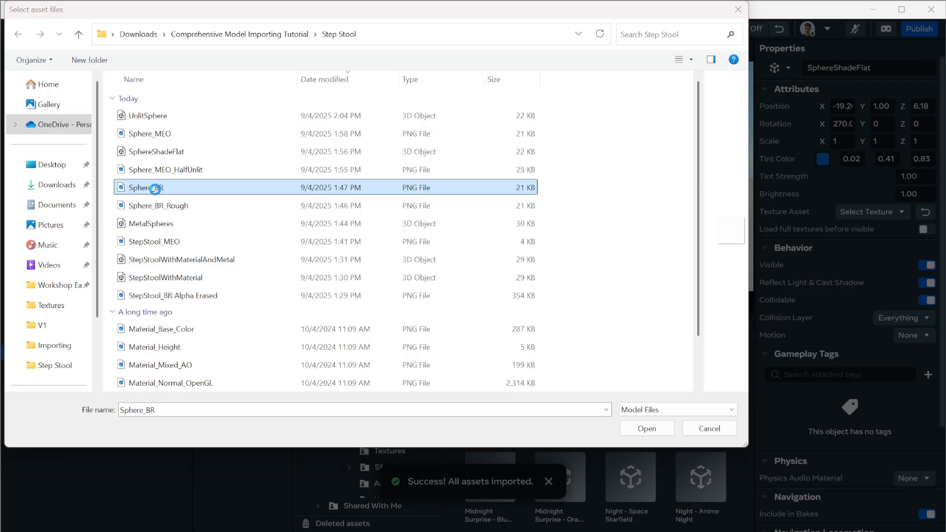
{"action": "key", "text": "ctrl+c"}
{"action": "key", "text": "ctrl+v"}
Step: Rename the copied Sphere_BR texture file as Sphere_B
{"action": "right_click", "coordinate": [168, 194]}
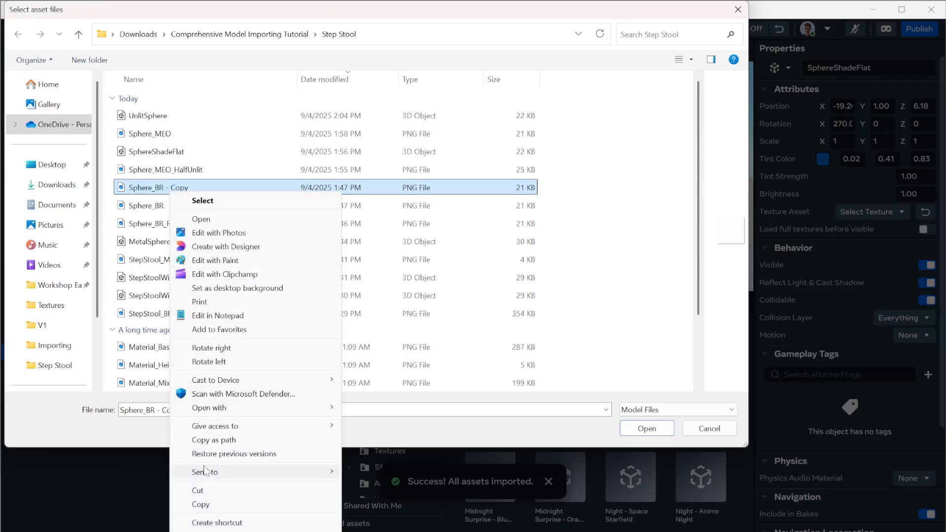
{"action": "left_click", "coordinate": [205, 531]}
{"action": "key", "text": "End"}
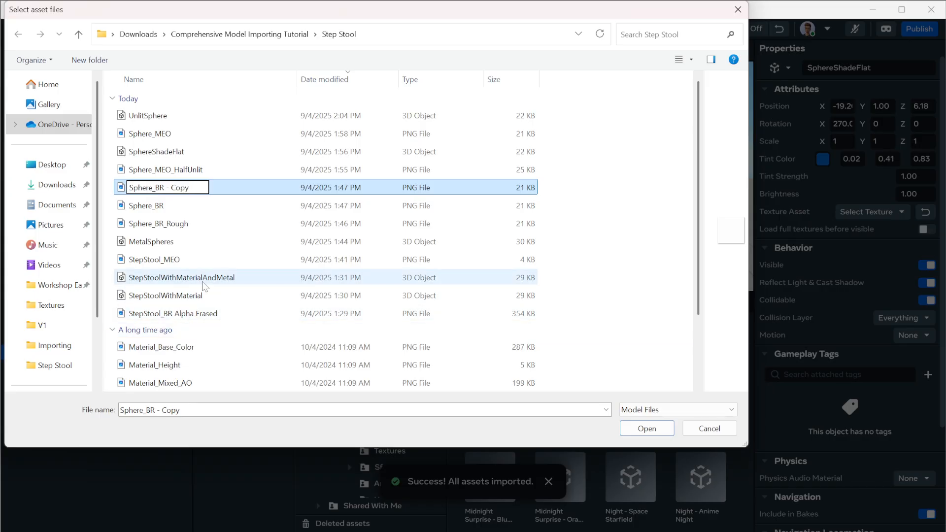
{"action": "key", "text": "BackSpace"}
{"action": "key", "text": "BackSpace"}
{"action": "key", "text": "BackSpace"}
{"action": "key", "text": "BackSpace"}
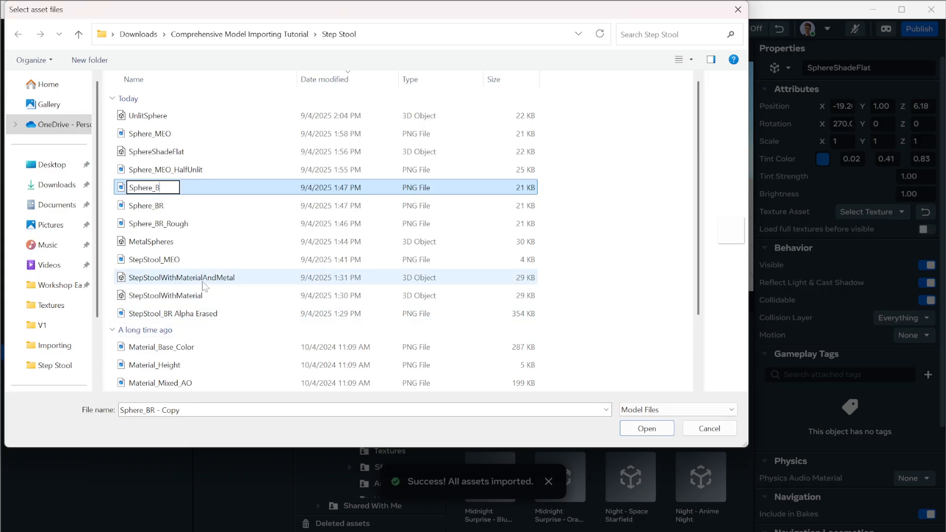
{"action": "key", "text": "Return"}
Step: Import UnlitSphere.fbx together with Sphere_B.png, with Preserve offset pivots off
{"action": "left_click", "coordinate": [168, 186]}
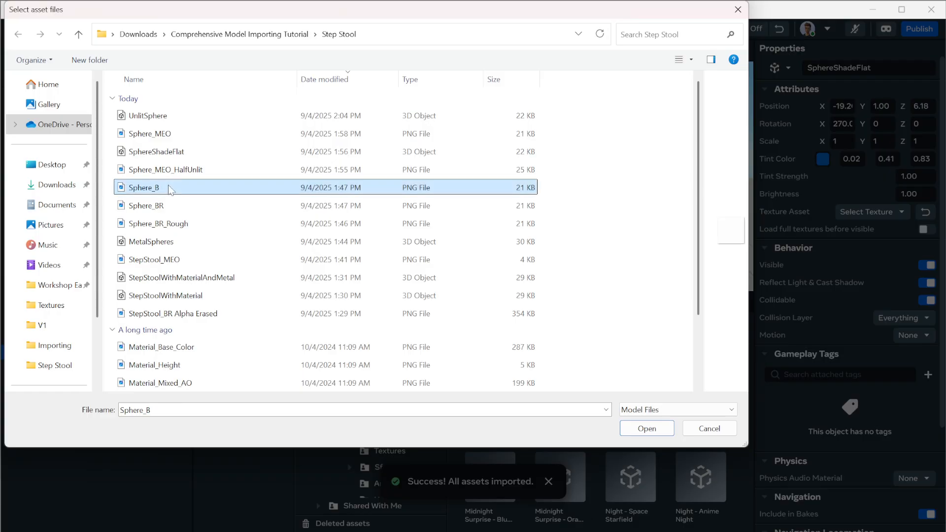
{"action": "left_click", "coordinate": [148, 116], "text": "ctrl"}
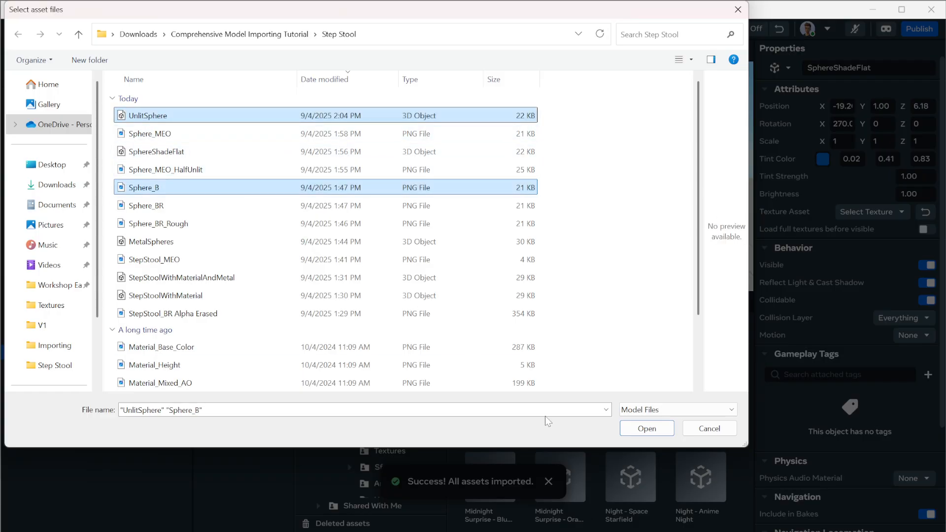
{"action": "left_click", "coordinate": [647, 432]}
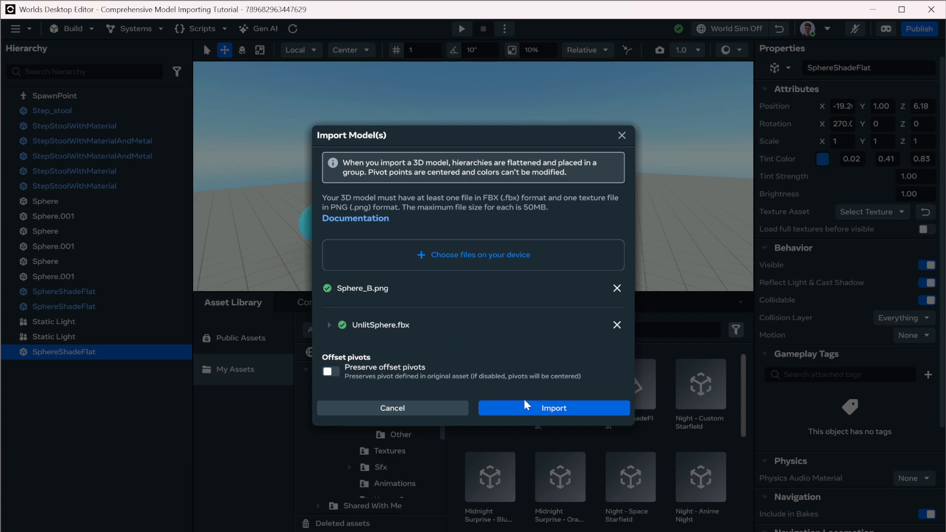
{"action": "left_click", "coordinate": [487, 406]}
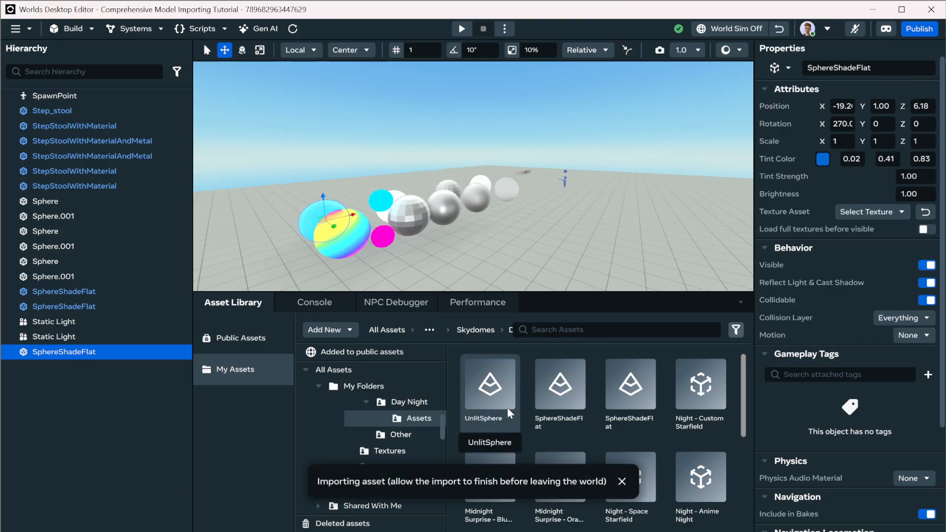
Step: Place UnlitSphere in the world at the rainbow sphere's copied position and shift it beside that sphere to about X -21.5
{"action": "right_click_drag", "start_coordinate": [386, 234], "coordinate": [373, 241]}
{"action": "key", "text": "w"}
{"action": "left_click", "coordinate": [477, 204]}
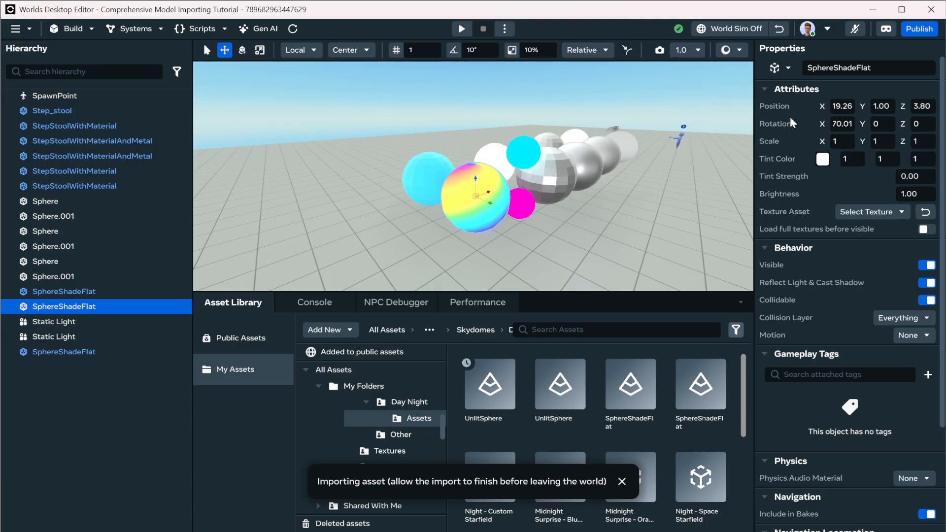
{"action": "right_click", "coordinate": [564, 392]}
{"action": "left_click", "coordinate": [583, 399]}
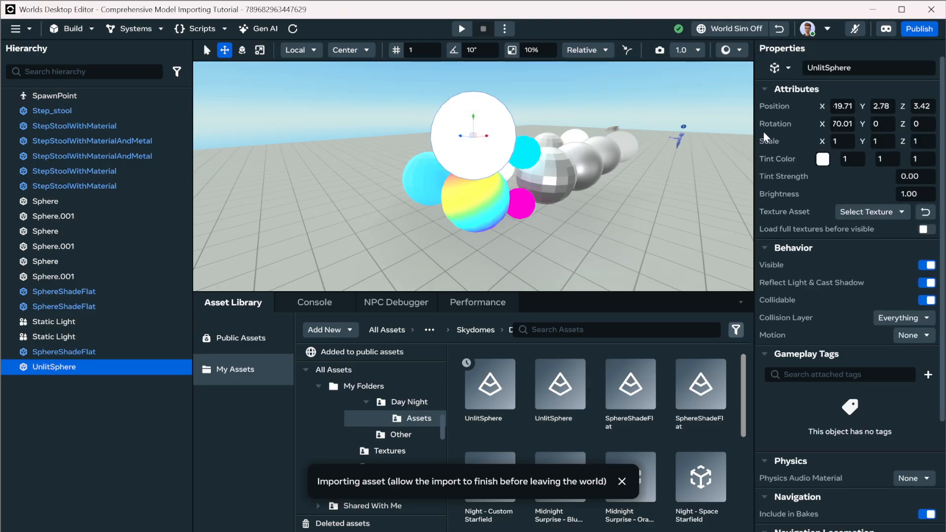
{"action": "right_click", "coordinate": [775, 106]}
{"action": "left_click", "coordinate": [788, 127]}
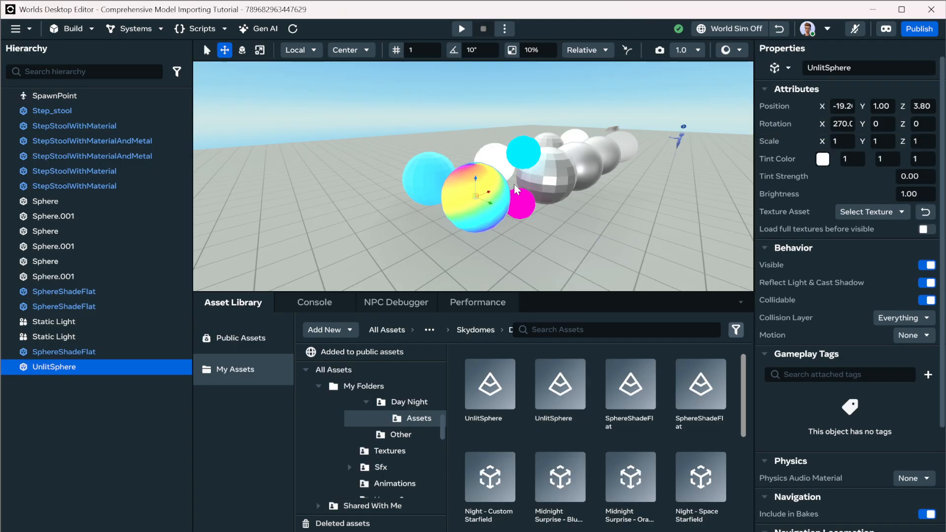
{"action": "left_click_drag", "start_coordinate": [489, 192], "coordinate": [425, 218]}
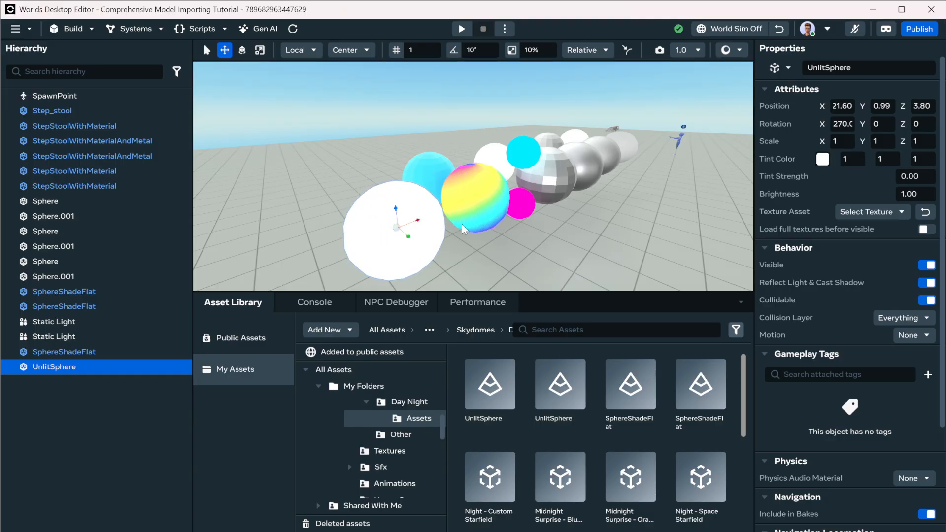
Step: Tint UnlitSphere light purple, hex 9D7DFF
{"action": "left_click", "coordinate": [823, 159]}
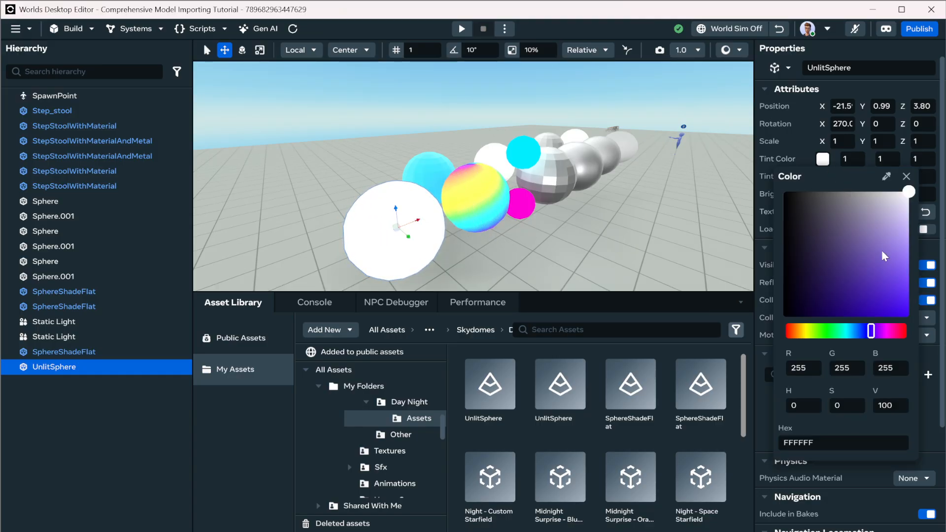
{"action": "left_click", "coordinate": [893, 285]}
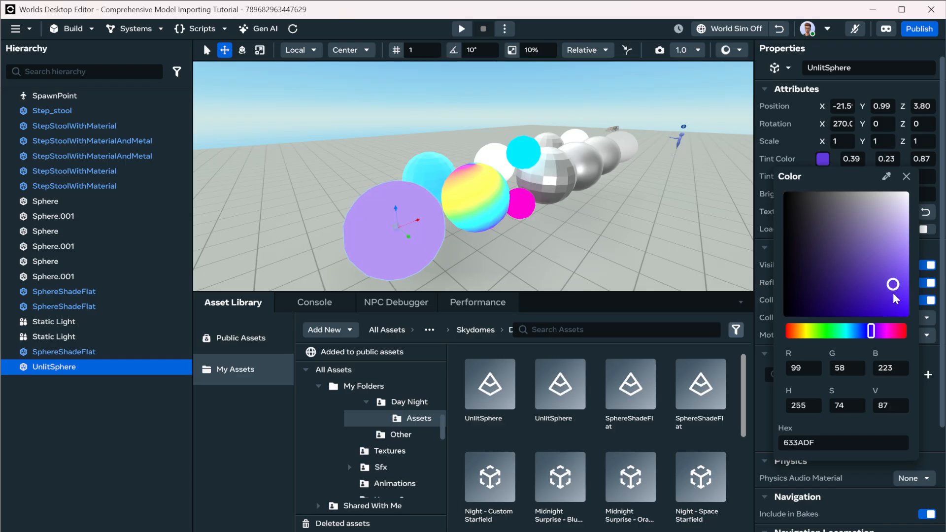
{"action": "left_click_drag", "start_coordinate": [896, 298], "coordinate": [910, 255]}
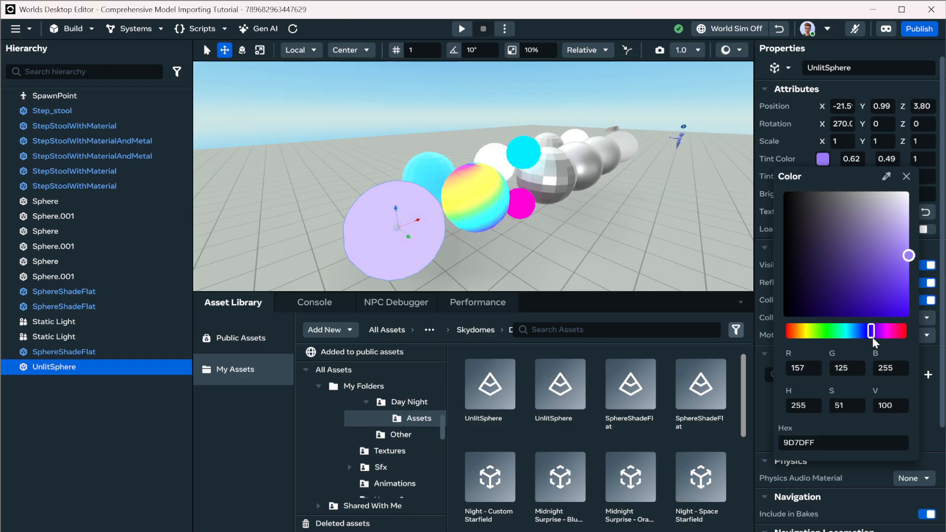
Step: Focus on UnlitSphere from another side and change its tint to bright cyan, hex 18FBFB
{"action": "right_click_drag", "start_coordinate": [464, 221], "coordinate": [477, 217]}
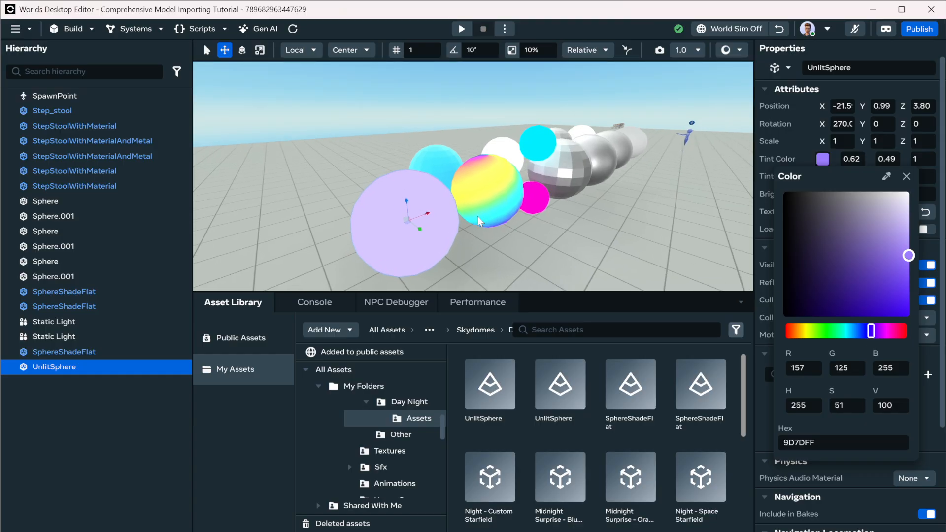
{"action": "key", "text": "f"}
{"action": "left_click_drag", "start_coordinate": [520, 236], "coordinate": [651, 275], "text": "alt"}
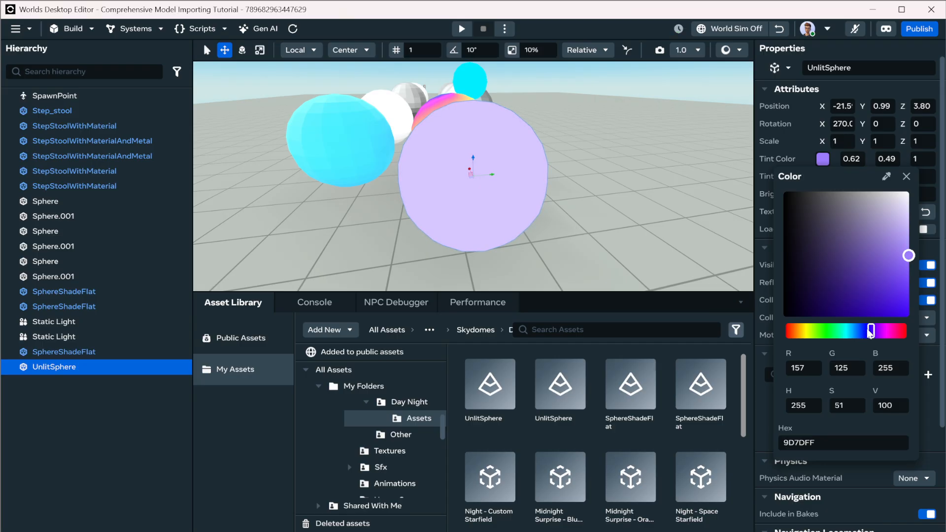
{"action": "left_click_drag", "start_coordinate": [871, 331], "coordinate": [847, 336]}
{"action": "left_click_drag", "start_coordinate": [909, 255], "coordinate": [907, 305]}
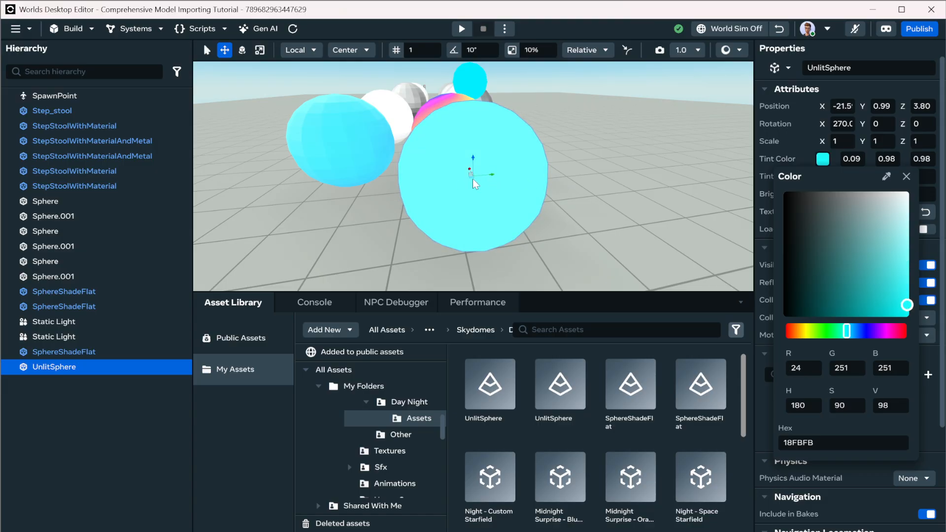
Step: Move the cyan UnlitSphere aside to about Z 6.02 and place a second UnlitSphere from the asset library at about Z 3.15
{"action": "left_click_drag", "start_coordinate": [495, 181], "coordinate": [329, 198]}
{"action": "right_click_drag", "start_coordinate": [477, 192], "coordinate": [458, 202]}
{"action": "key", "text": "s"}
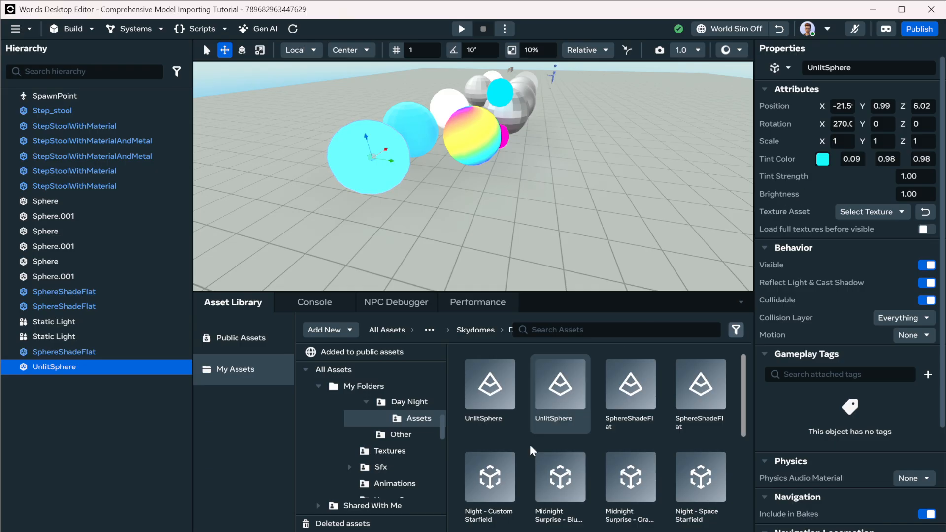
{"action": "right_click", "coordinate": [506, 390]}
{"action": "left_click", "coordinate": [515, 395]}
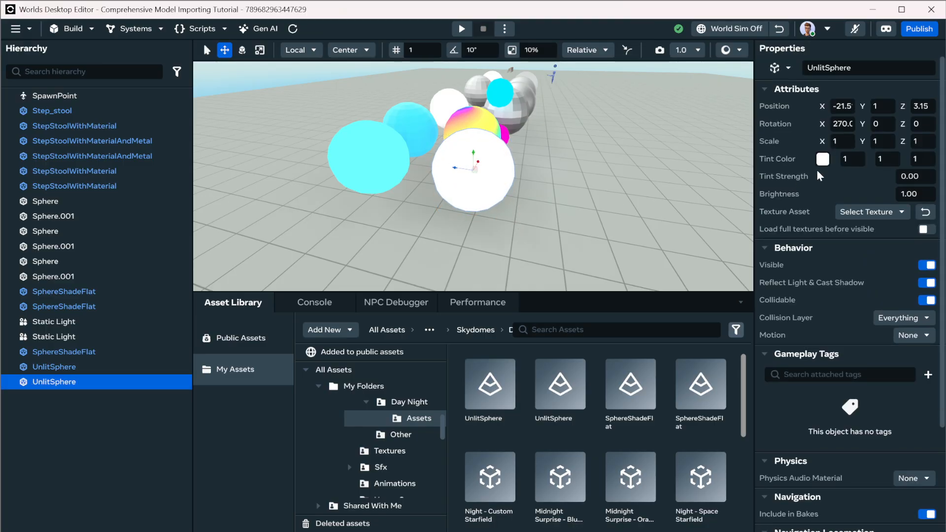
Step: Tint the second UnlitSphere light pinkish purple, about 0.88, 0.50, 1
{"action": "left_click", "coordinate": [822, 159]}
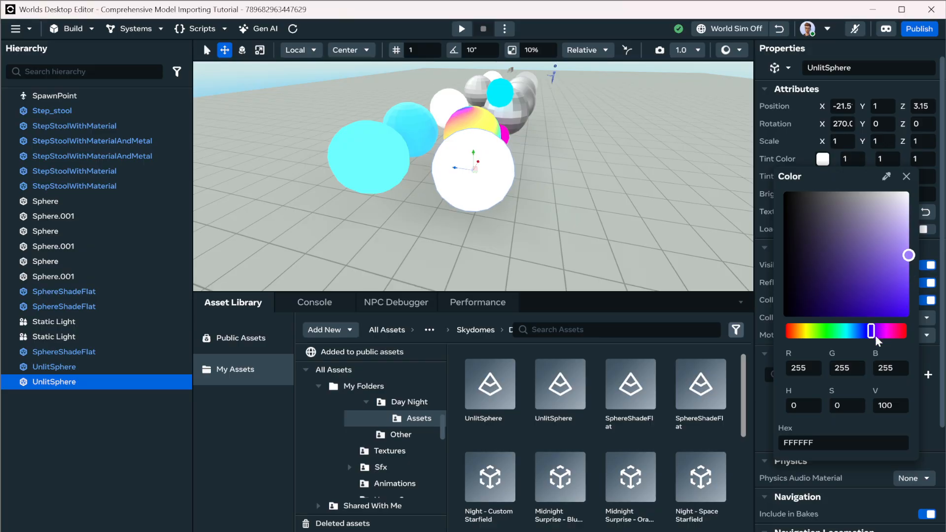
{"action": "left_click_drag", "start_coordinate": [907, 255], "coordinate": [909, 274]}
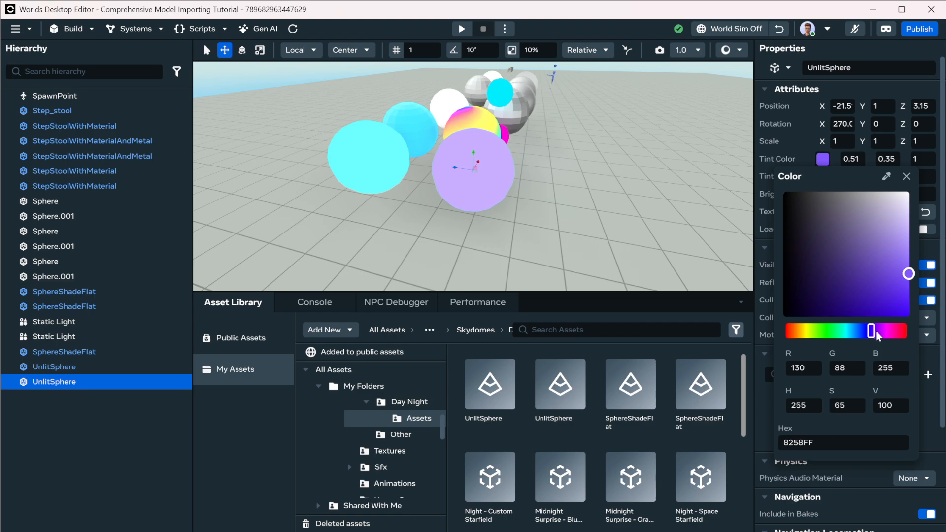
{"action": "left_click_drag", "start_coordinate": [876, 335], "coordinate": [880, 333]}
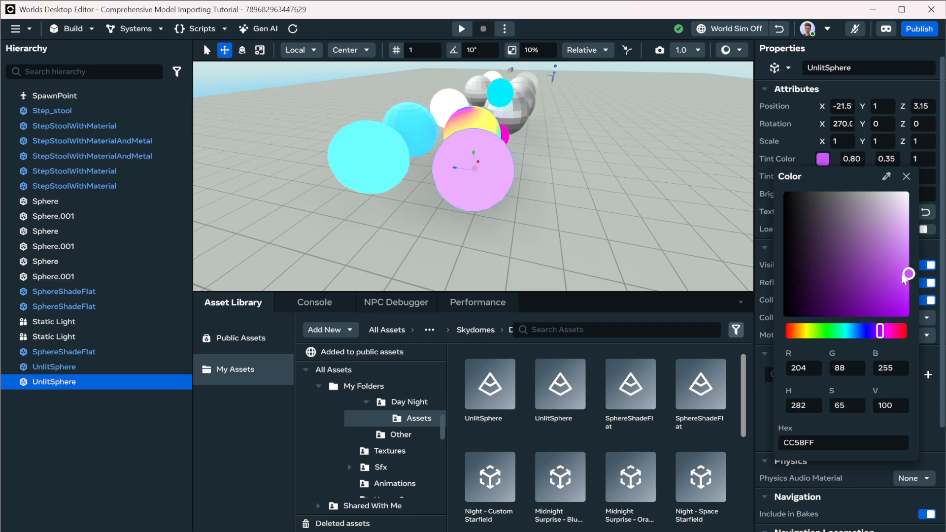
{"action": "left_click_drag", "start_coordinate": [903, 279], "coordinate": [906, 232]}
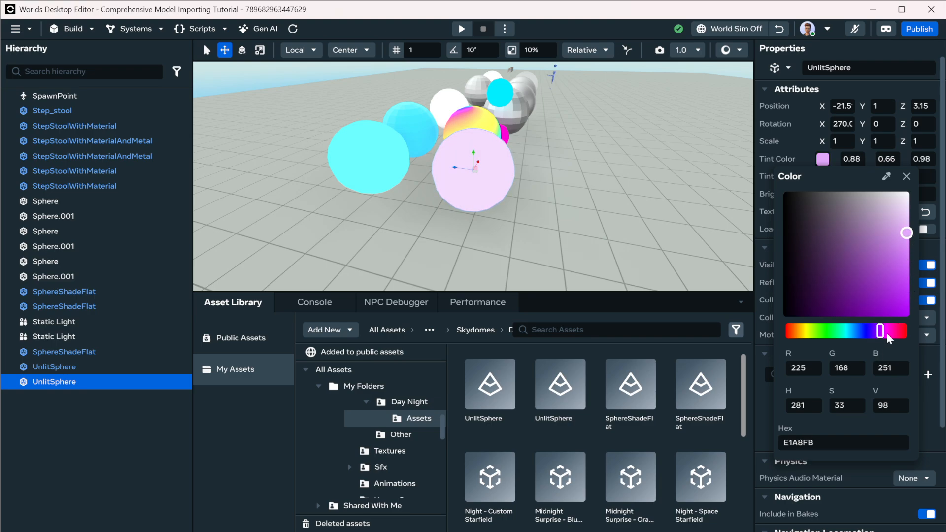
{"action": "left_click_drag", "start_coordinate": [882, 333], "coordinate": [883, 334]}
{"action": "left_click_drag", "start_coordinate": [907, 233], "coordinate": [909, 254]}
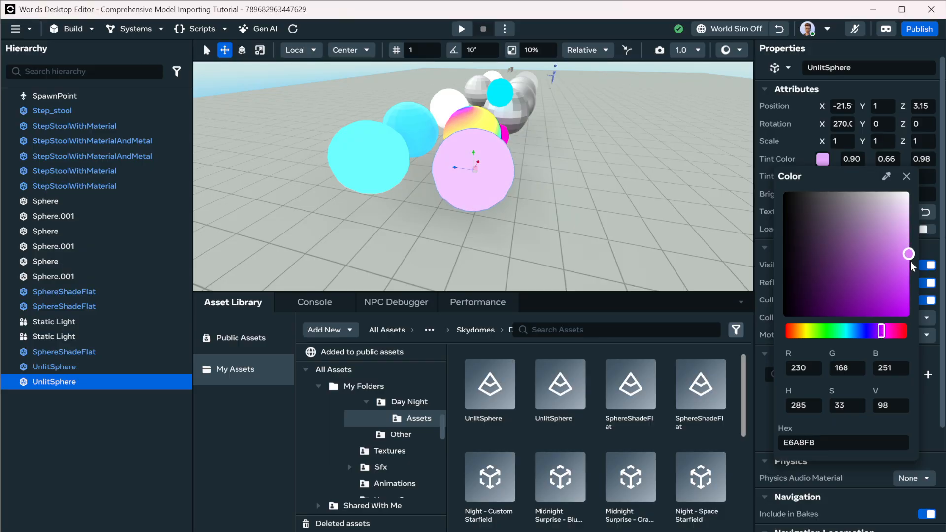
{"action": "left_click", "coordinate": [906, 176]}
Step: Deselect the second UnlitSphere and compare its pink tint with the cyan, rainbow and grey spheres from several angles
{"action": "scroll", "coordinate": [601, 196], "scroll_direction": "up", "scroll_amount": 1}
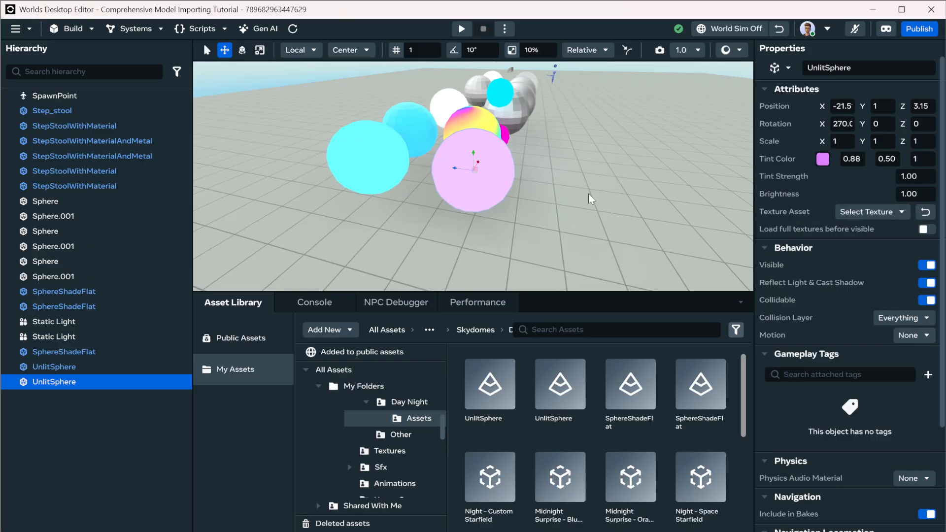
{"action": "scroll", "coordinate": [580, 217], "scroll_direction": "up", "scroll_amount": 6}
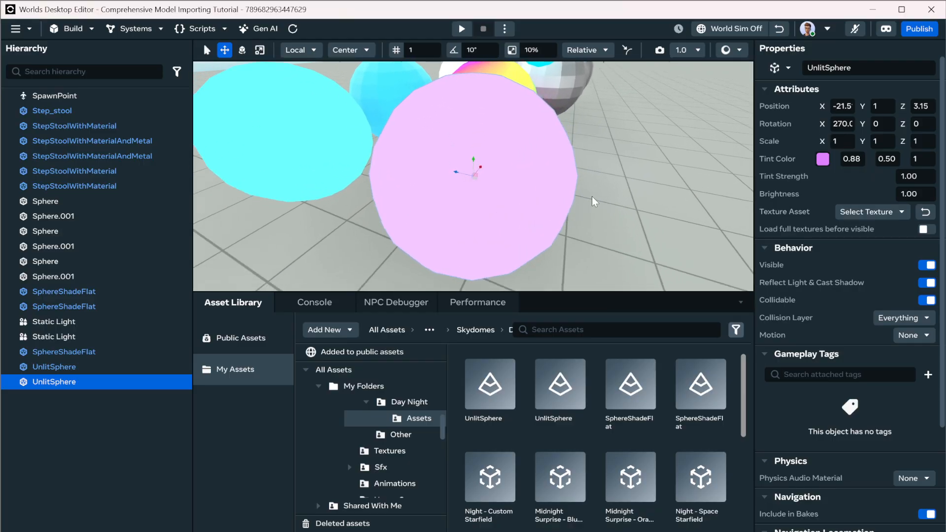
{"action": "left_click_drag", "start_coordinate": [595, 200], "coordinate": [681, 173], "text": "alt"}
{"action": "left_click", "coordinate": [682, 173]}
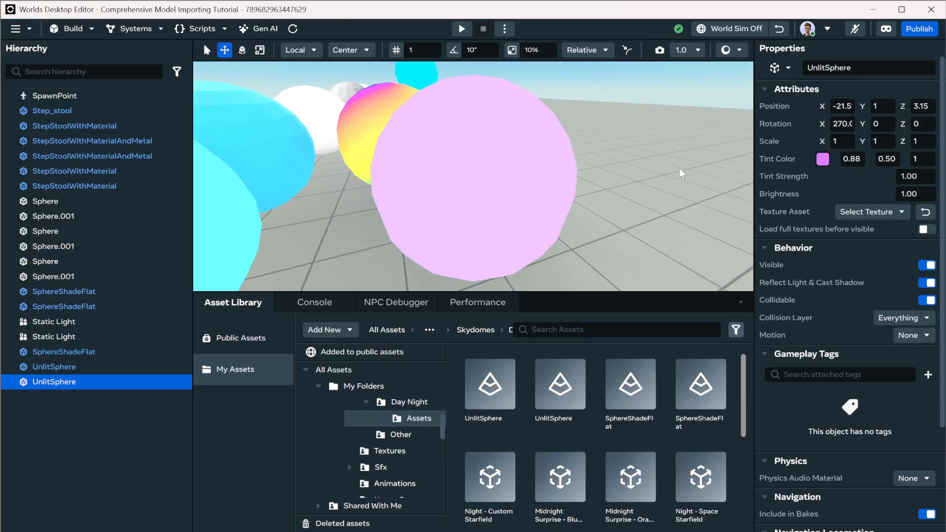
{"action": "scroll", "coordinate": [436, 190], "scroll_direction": "down", "scroll_amount": 2}
{"action": "scroll", "coordinate": [436, 190], "scroll_direction": "down", "scroll_amount": 3}
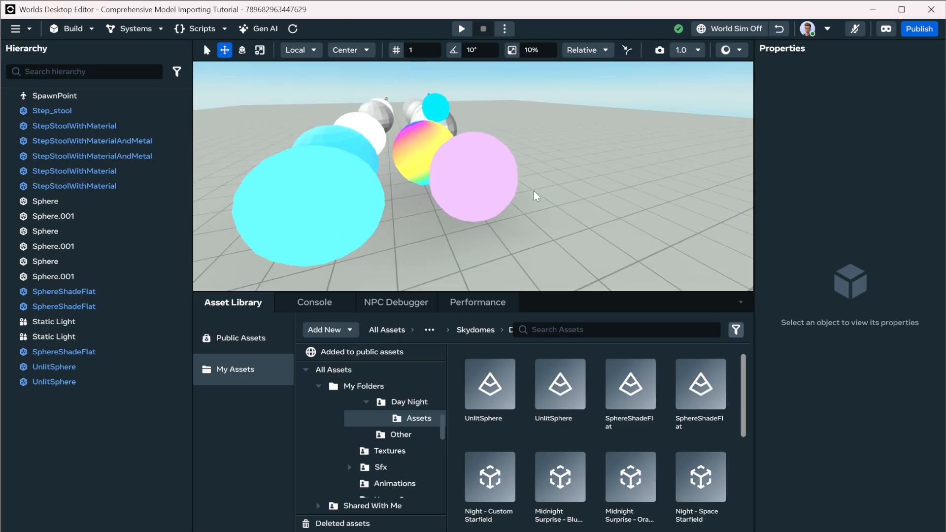
{"action": "left_click_drag", "start_coordinate": [515, 175], "coordinate": [405, 168], "text": "alt"}
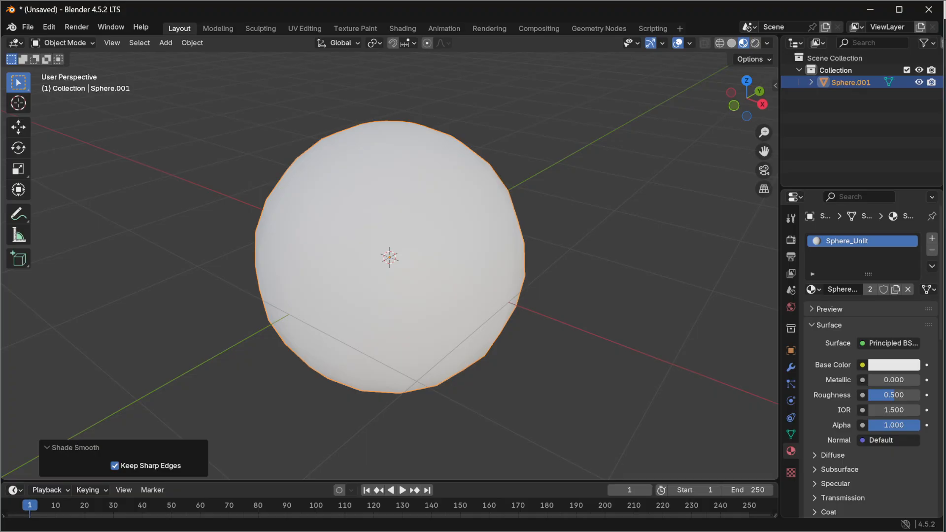
Step: Switch to Blender and rename the sphere's Sphere_Unlit material to Sphere_Blend
{"action": "scroll", "coordinate": [578, 315], "scroll_direction": "down", "scroll_amount": 8}
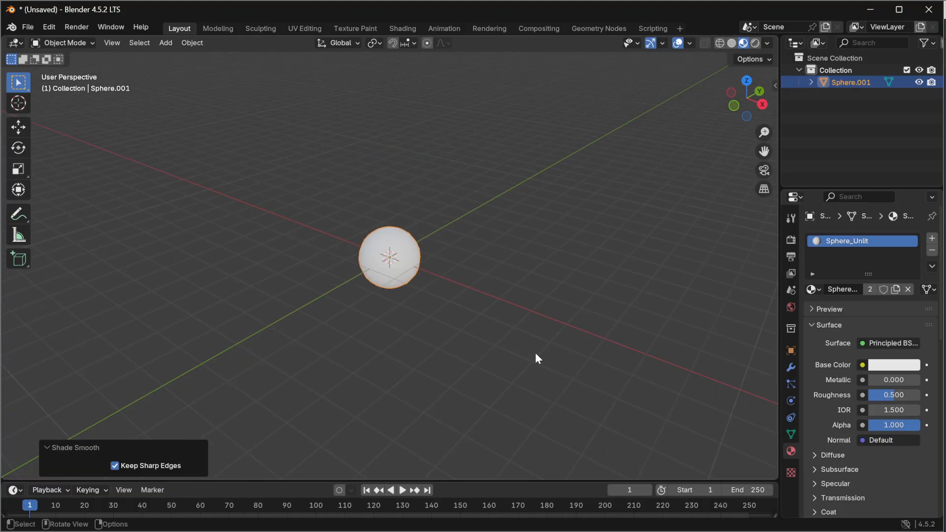
{"action": "scroll", "coordinate": [535, 352], "scroll_direction": "up", "scroll_amount": 4}
{"action": "left_click_drag", "start_coordinate": [779, 295], "coordinate": [694, 296]}
{"action": "left_click", "coordinate": [794, 291]}
{"action": "left_click", "coordinate": [775, 289]}
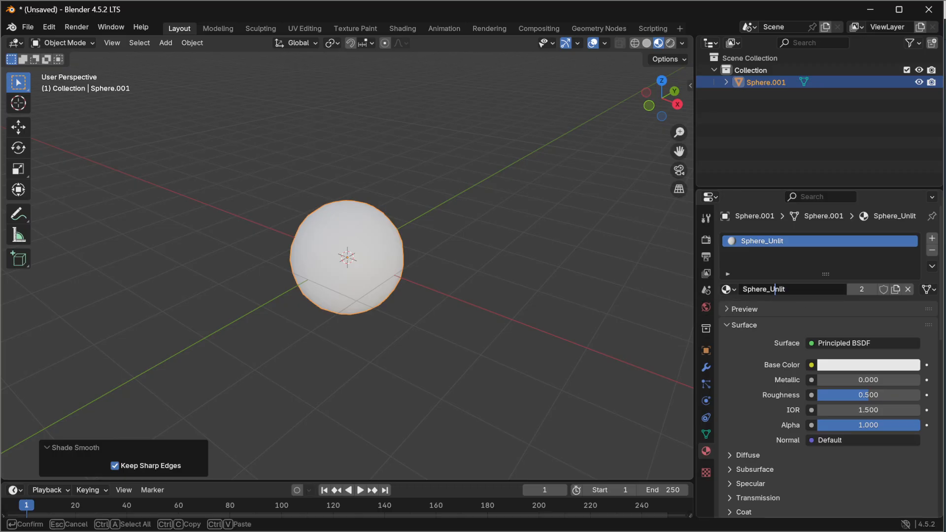
{"action": "key", "text": "shift+End"}
{"action": "type", "text": "B"}
{"action": "key", "text": "Return"}
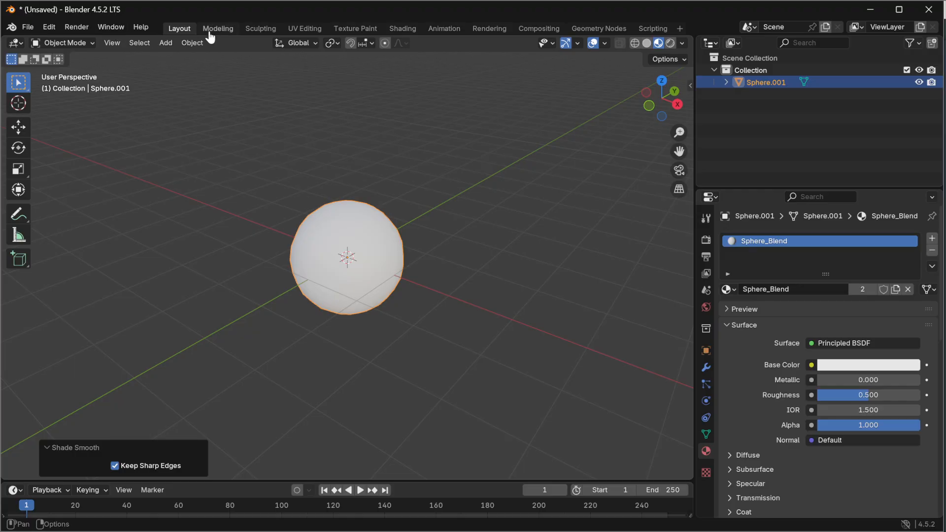
Step: Start a new 1024 px image for texture painting and set its fill color to light green, hex 5AFF5B
{"action": "left_click", "coordinate": [356, 29]}
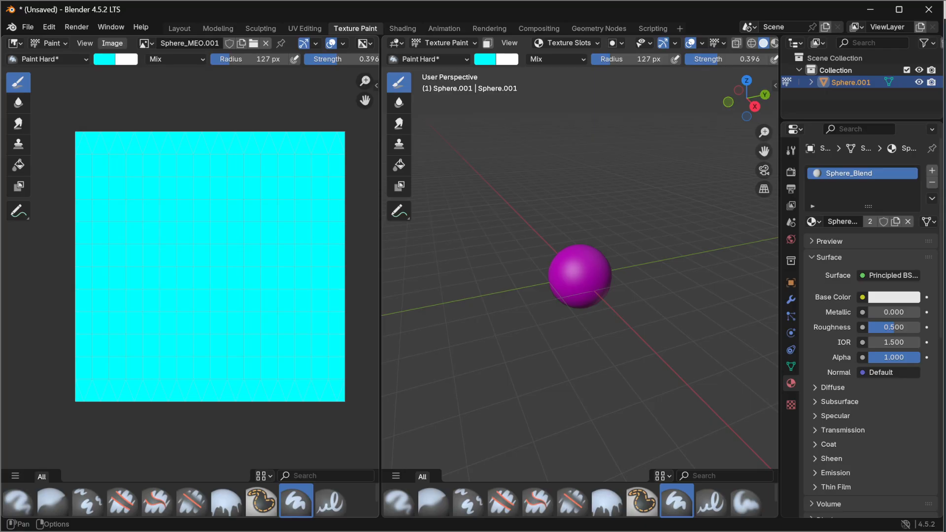
{"action": "left_click", "coordinate": [112, 43]}
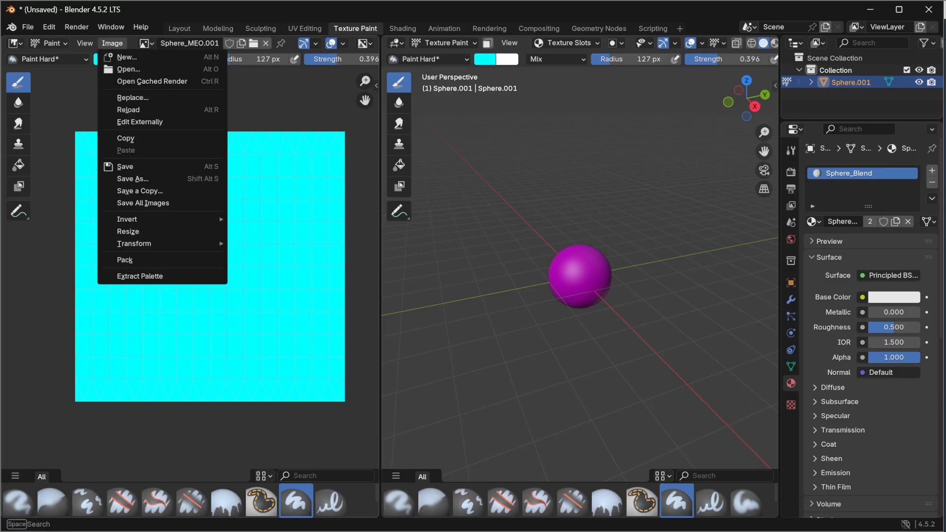
{"action": "left_click", "coordinate": [127, 57]}
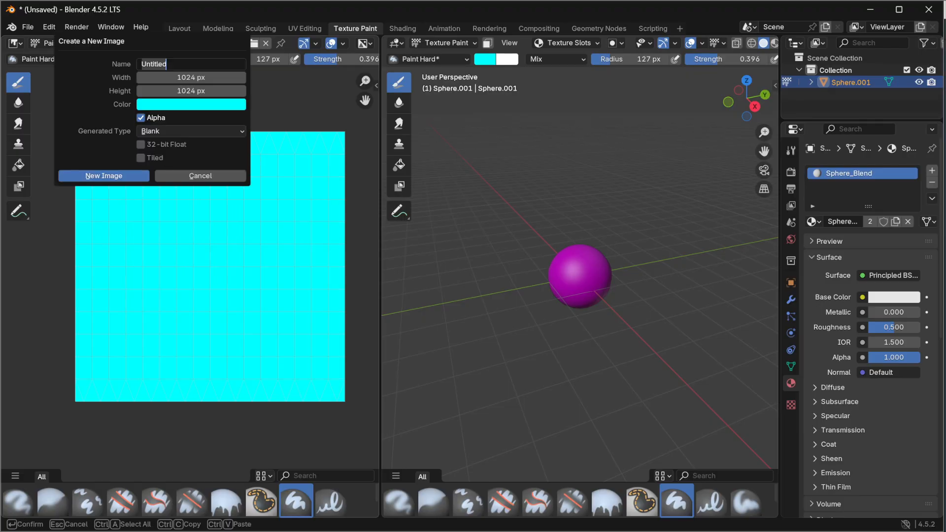
{"action": "key", "text": "Return"}
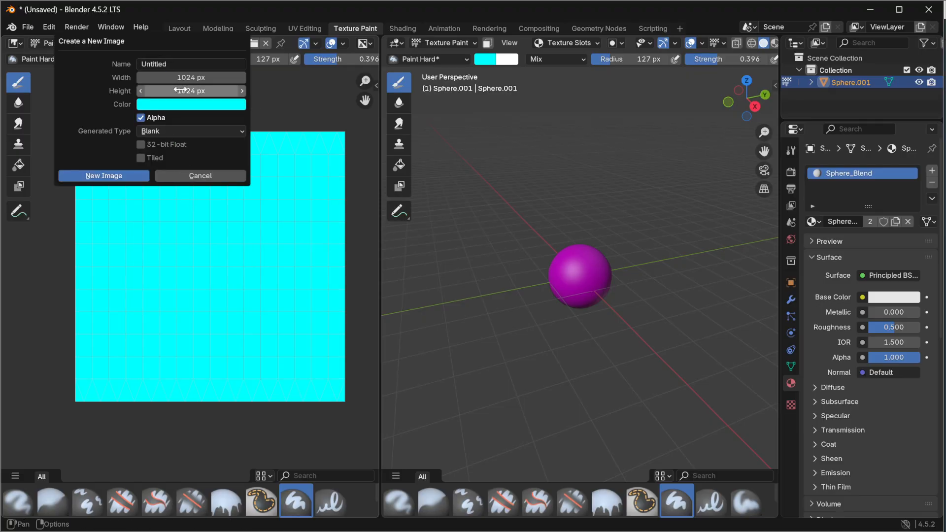
{"action": "left_click", "coordinate": [189, 105]}
{"action": "left_click", "coordinate": [170, 137]}
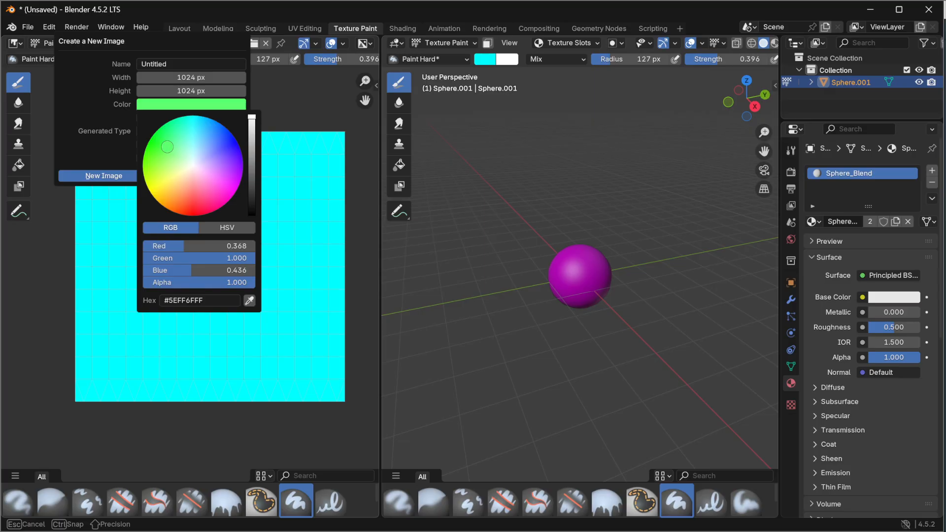
{"action": "left_click_drag", "start_coordinate": [170, 138], "coordinate": [165, 148]}
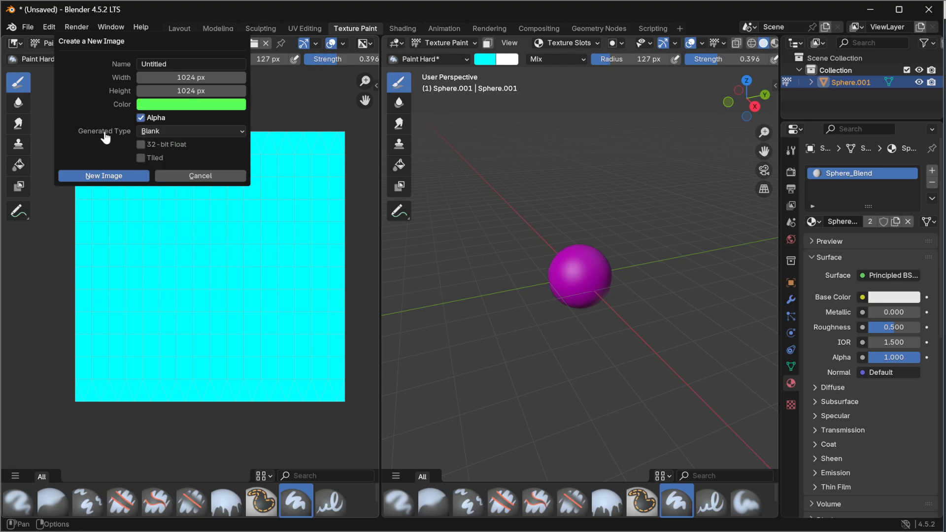
Step: Name the new image Sphere_BA, set its fill color's alpha to 0.5 and create it
{"action": "left_click", "coordinate": [166, 64]}
{"action": "type", "text": "Sphere_BA"}
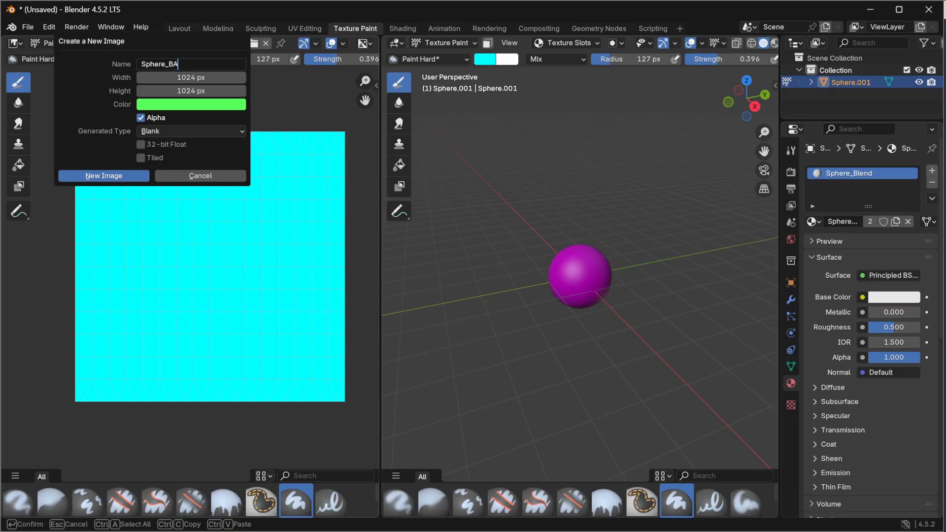
{"action": "key", "text": "Return"}
{"action": "left_click", "coordinate": [167, 105]}
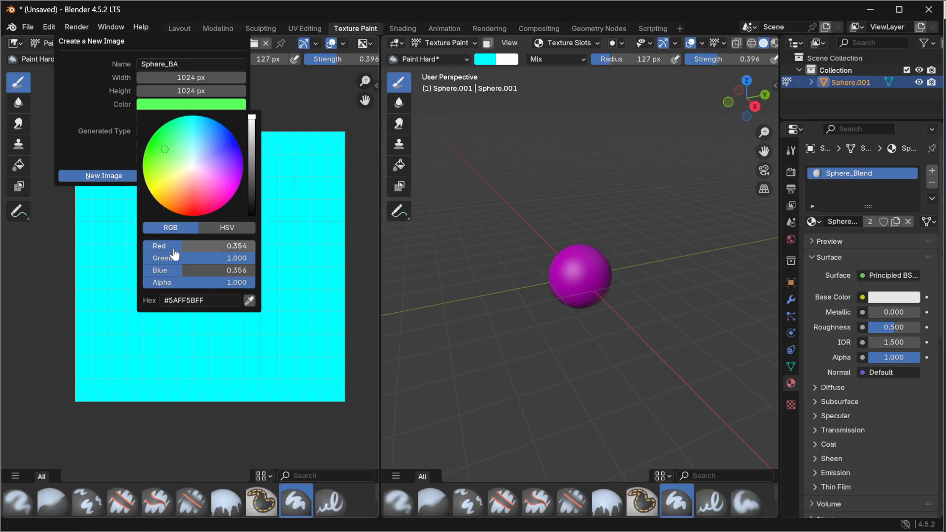
{"action": "left_click", "coordinate": [187, 285]}
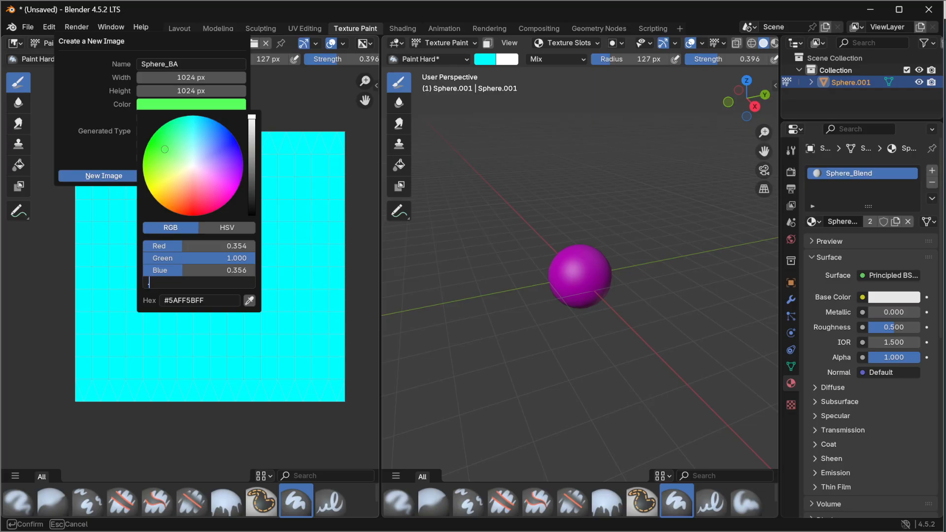
{"action": "type", "text": "0.5"}
{"action": "key", "text": "Return"}
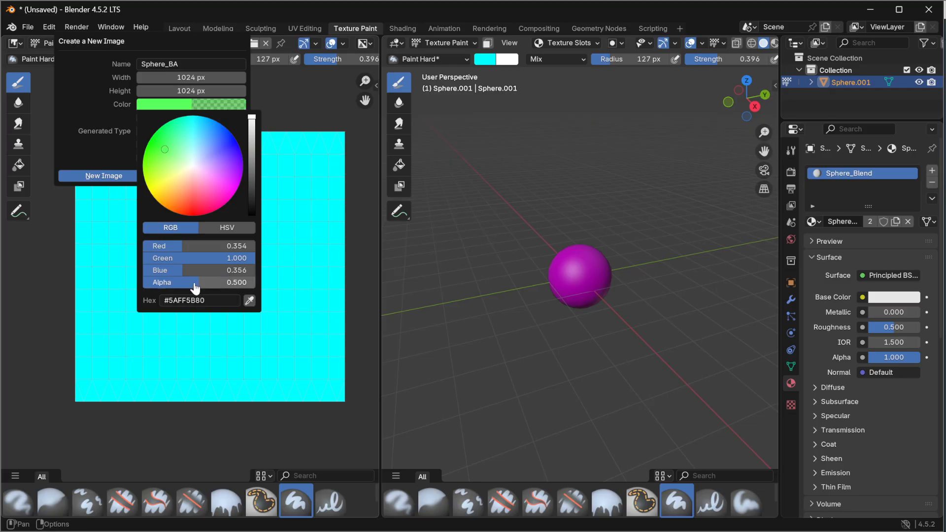
{"action": "left_click", "coordinate": [120, 176]}
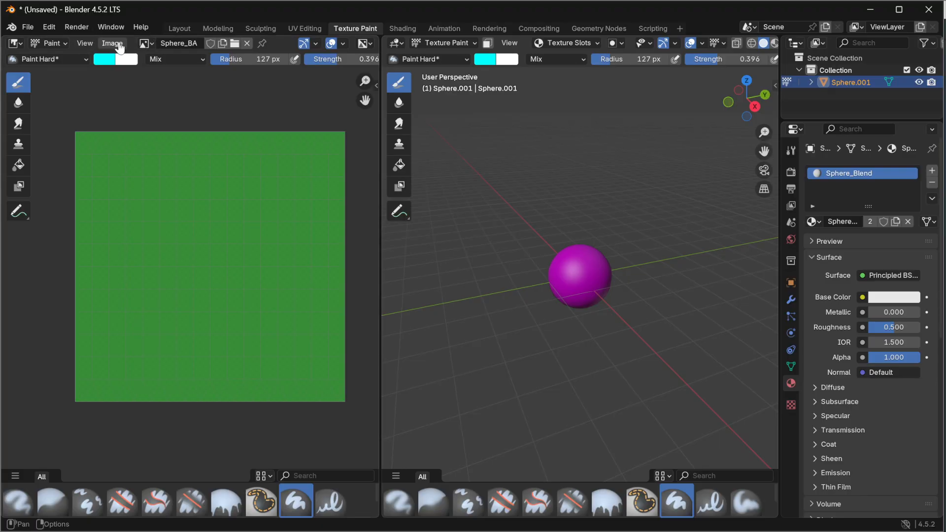
Step: Save the green image as Sphere_BA.png in the Step Stool folder
{"action": "left_click", "coordinate": [112, 44]}
{"action": "left_click", "coordinate": [143, 180]}
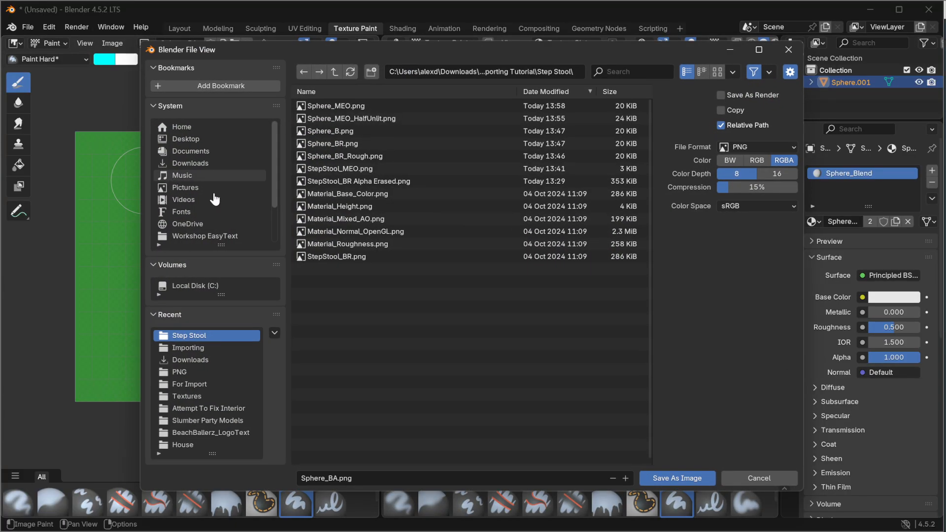
{"action": "left_click", "coordinate": [676, 477]}
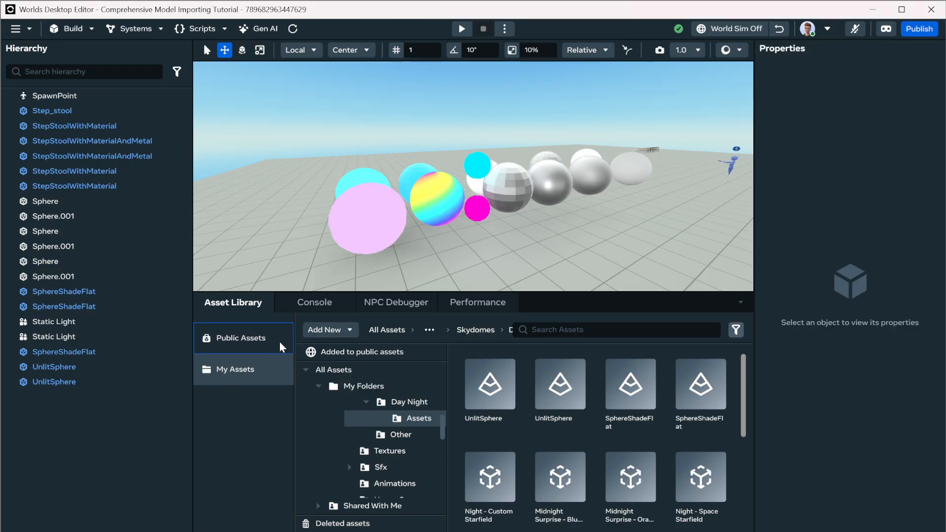
Step: Switch to Worlds Desktop Editor and start a 3D model import with Preserve offset pivots turned off
{"action": "left_click", "coordinate": [330, 330]}
{"action": "left_click", "coordinate": [339, 363]}
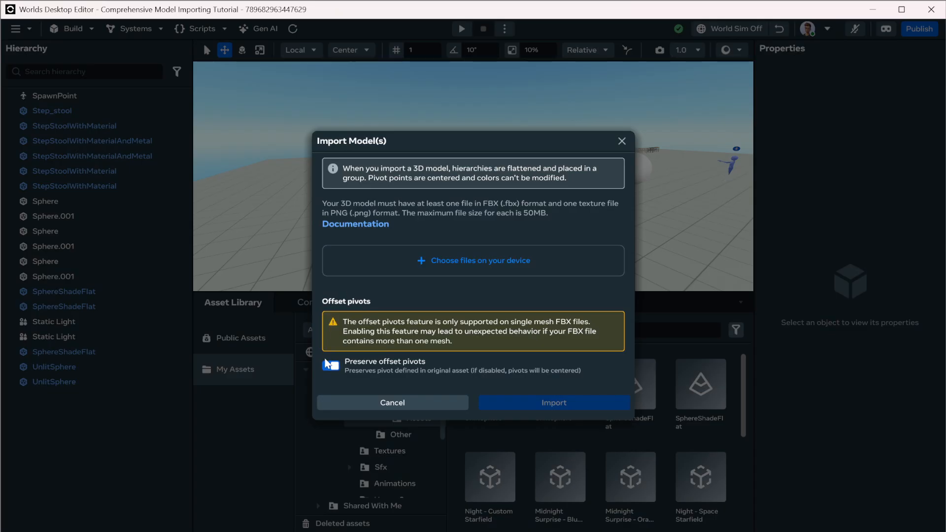
{"action": "left_click", "coordinate": [339, 365]}
{"action": "left_click", "coordinate": [468, 285]}
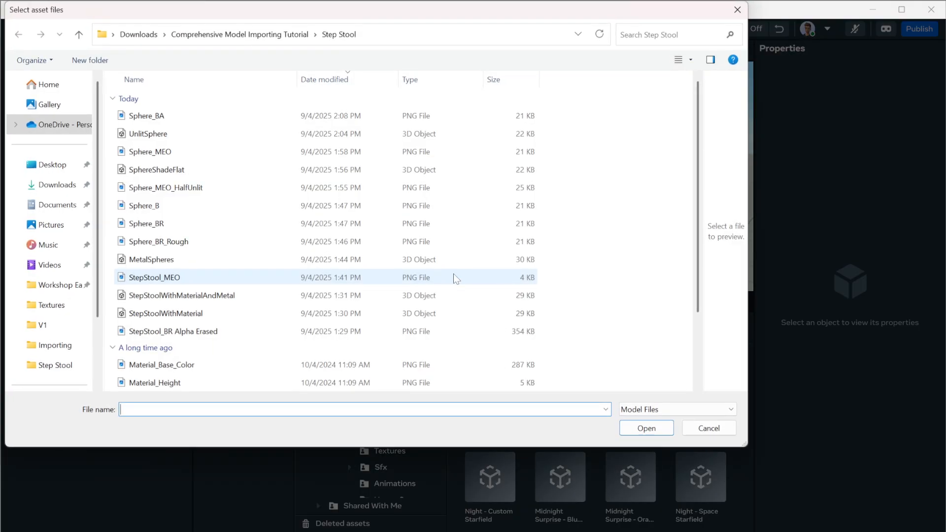
{"action": "left_click", "coordinate": [165, 118]}
{"action": "left_click", "coordinate": [170, 135], "text": "ctrl"}
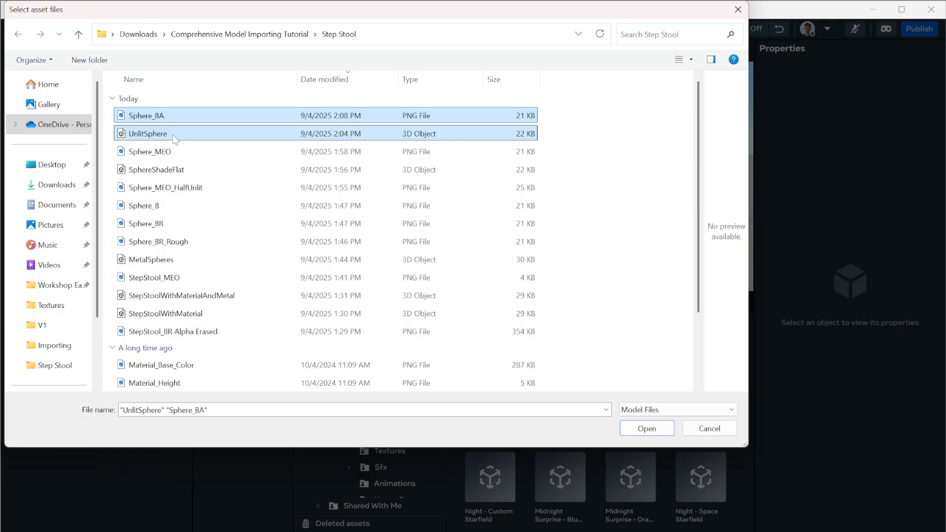
{"action": "left_click", "coordinate": [182, 147]}
{"action": "left_click", "coordinate": [167, 118]}
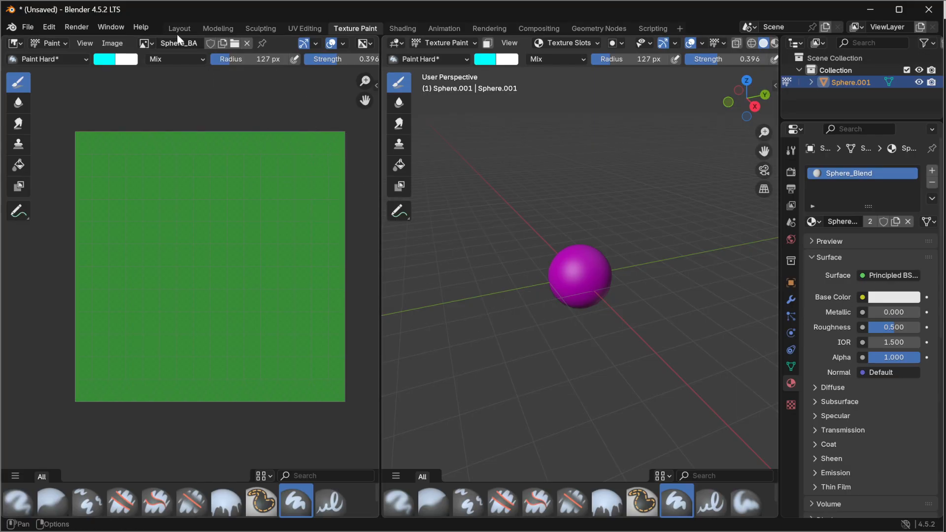
Step: Switch to Blender and export the Sphere_Blend sphere under a new name as an FBX in the Step Stool folder
{"action": "left_click", "coordinate": [35, 28]}
{"action": "mouse_move", "coordinate": [71, 208]}
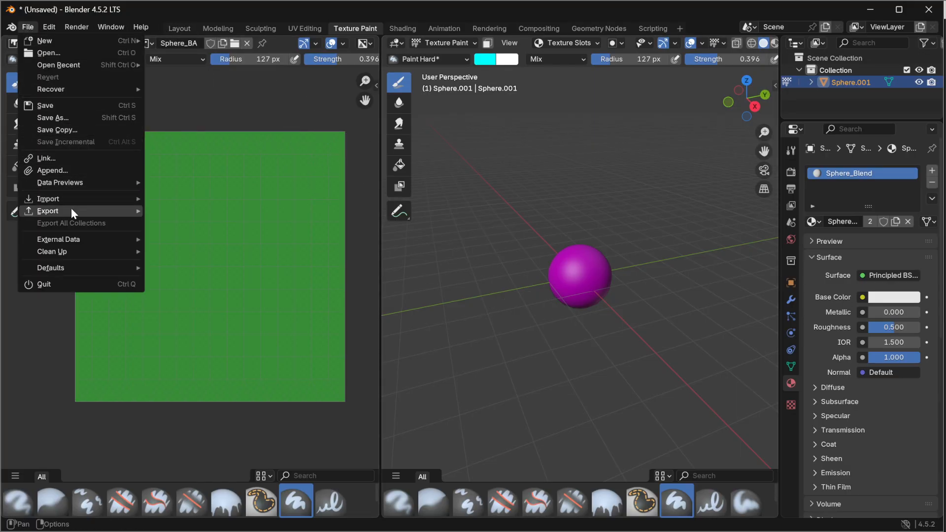
{"action": "left_click", "coordinate": [180, 319]}
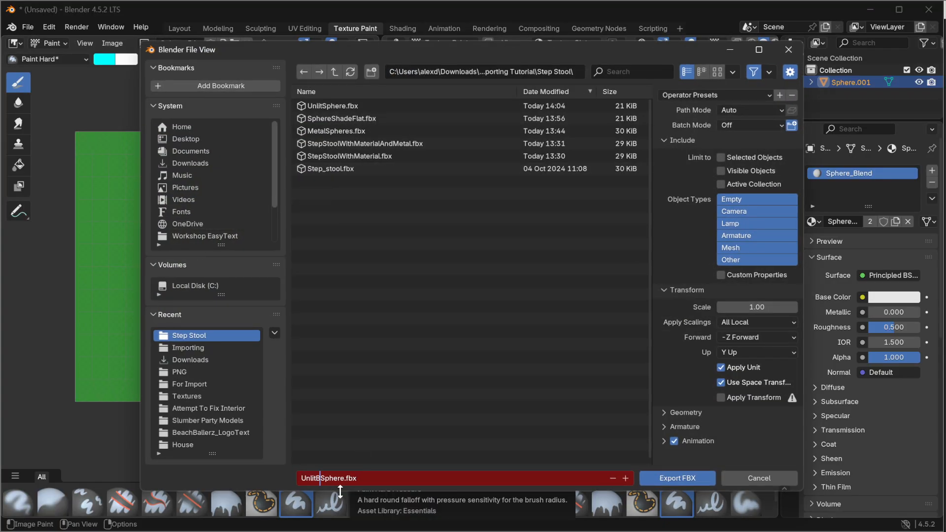
{"action": "left_click", "coordinate": [675, 480]}
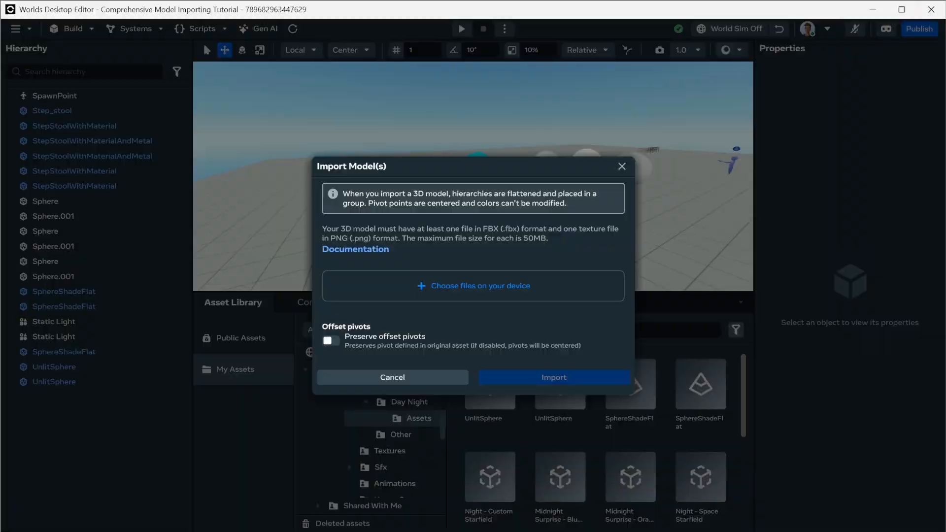
Step: Import UnlitBlendSphere.fbx together with the Sphere_BA.png texture from the Step Stool folder
{"action": "left_click", "coordinate": [457, 281]}
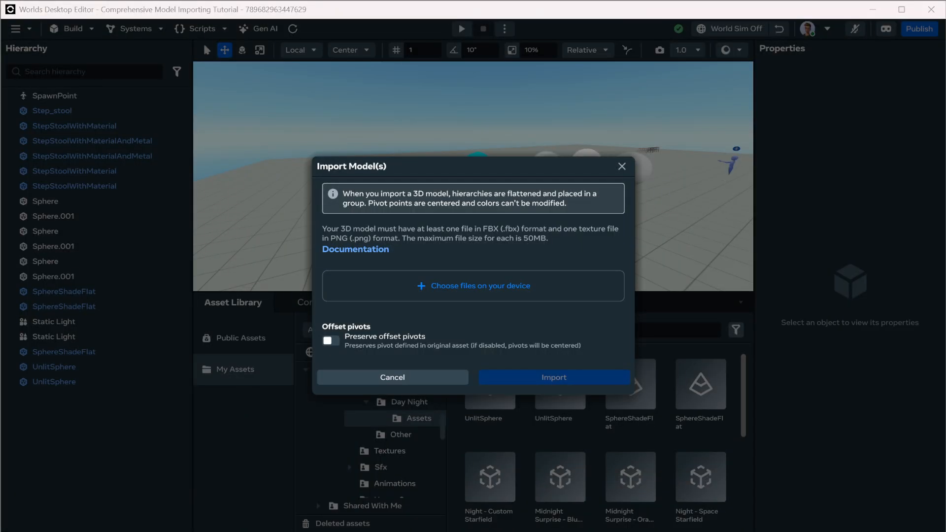
{"action": "left_click", "coordinate": [157, 117], "text": "ctrl"}
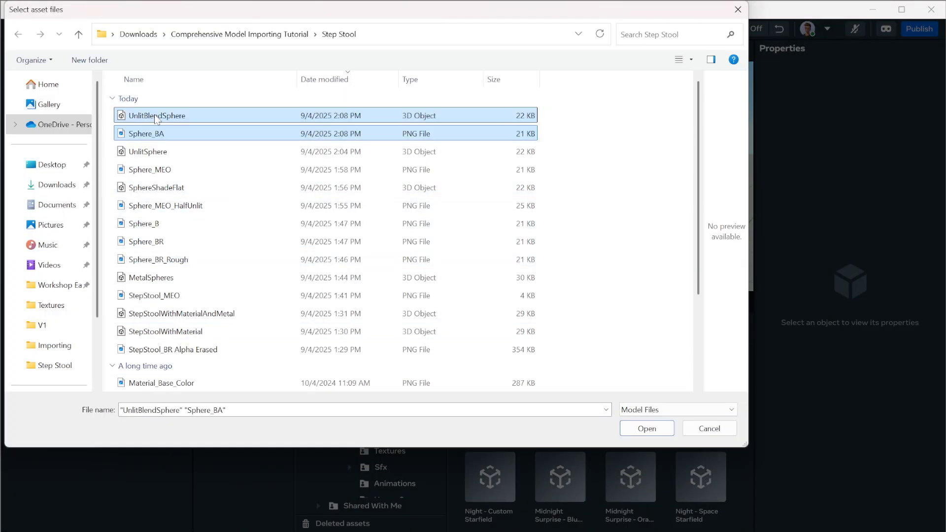
{"action": "left_click", "coordinate": [643, 431]}
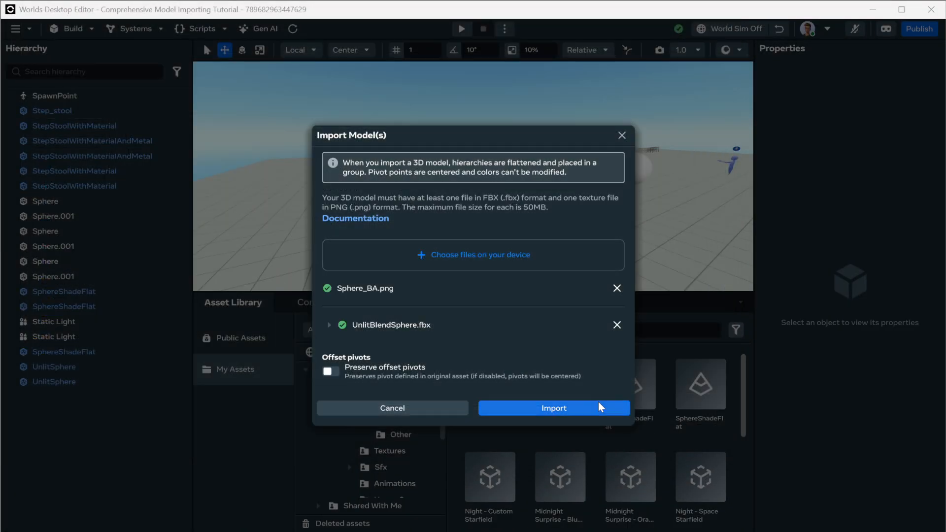
{"action": "left_click", "coordinate": [579, 412]}
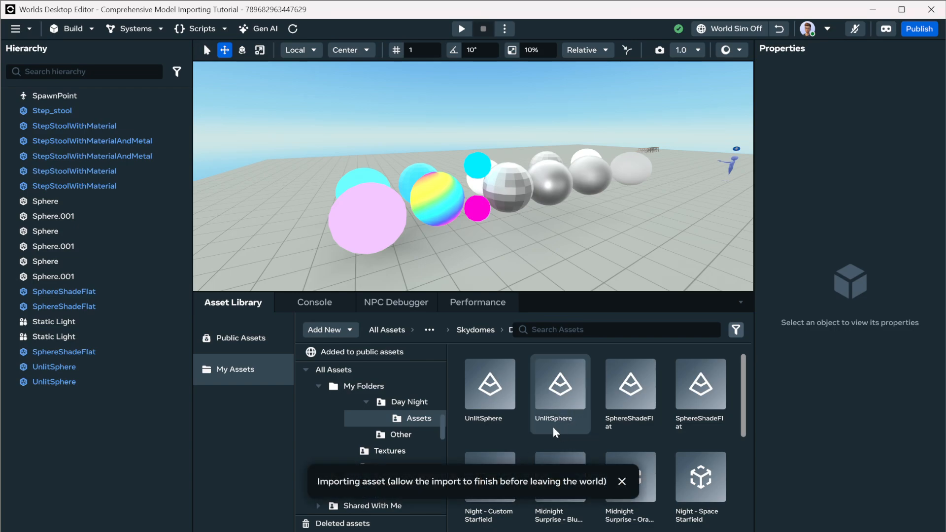
Step: Copy the position of the pink UnlitSphere in the world
{"action": "left_click", "coordinate": [365, 219]}
{"action": "right_click", "coordinate": [773, 106]}
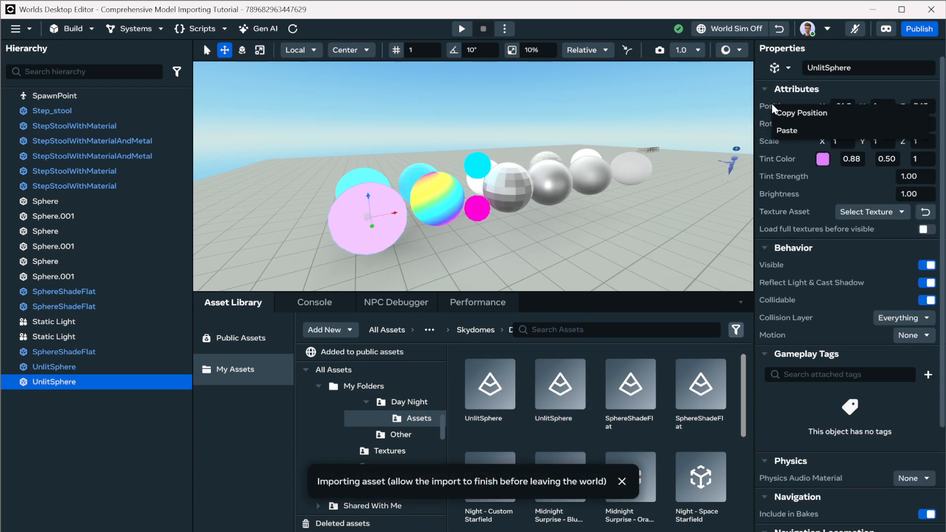
{"action": "left_click", "coordinate": [809, 114]}
{"action": "key", "text": "a"}
{"action": "right_click_drag", "start_coordinate": [436, 193], "coordinate": [456, 218]}
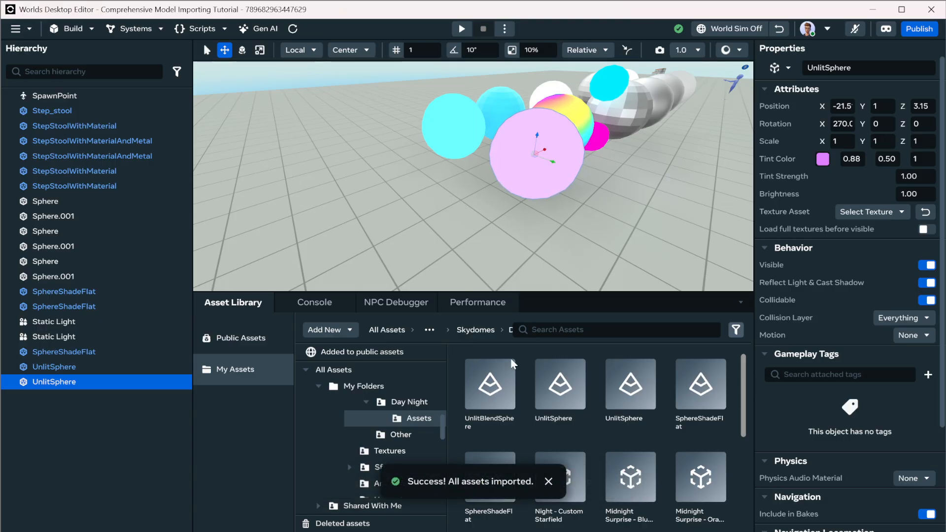
Step: Place UnlitBlendSphere in the world, paste the copied position and move it along X to about -24
{"action": "right_click", "coordinate": [491, 383]}
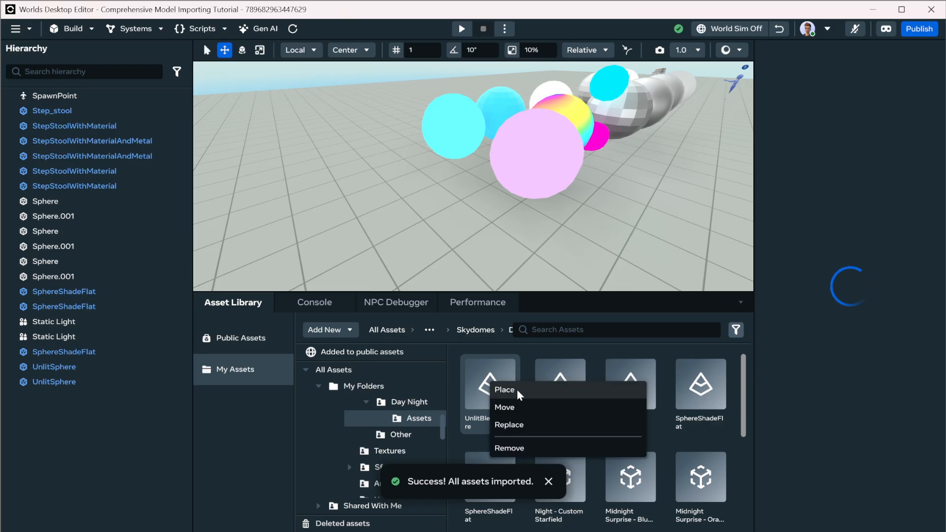
{"action": "left_click", "coordinate": [513, 391]}
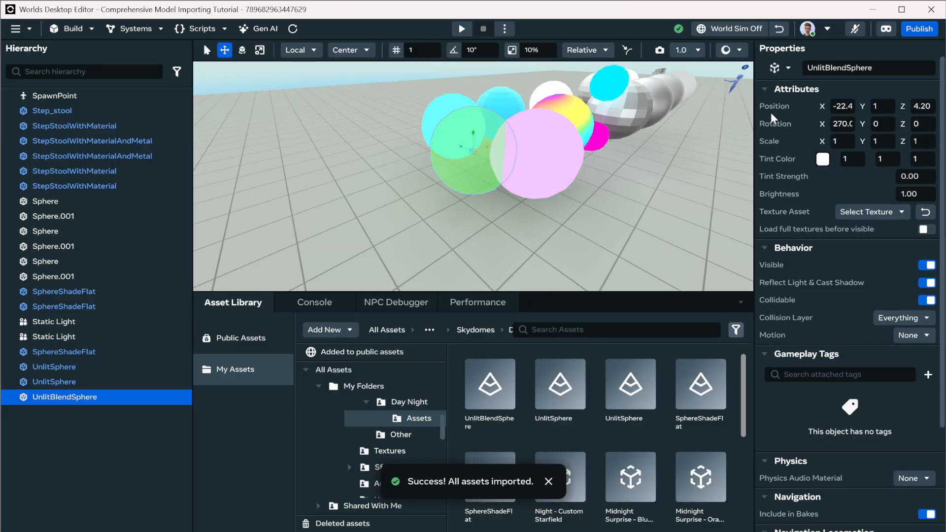
{"action": "right_click", "coordinate": [781, 109]}
{"action": "left_click", "coordinate": [794, 127]}
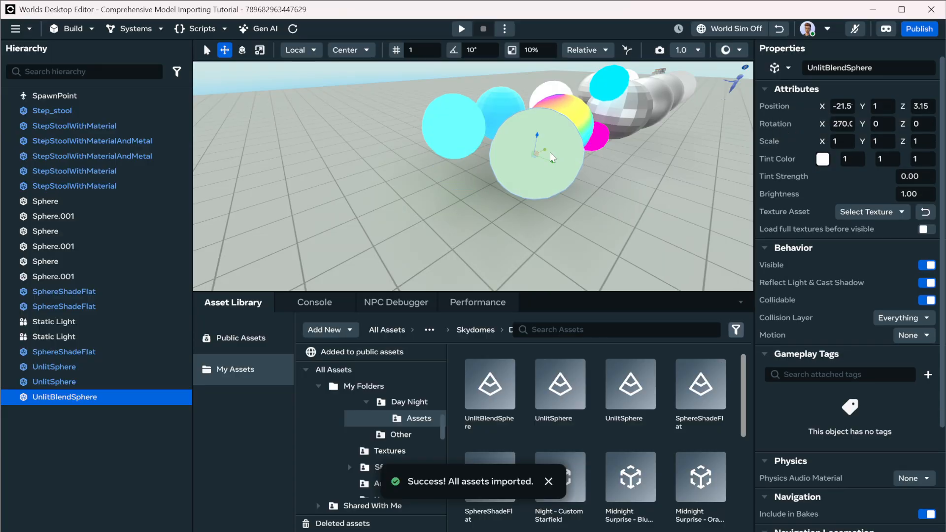
{"action": "left_click_drag", "start_coordinate": [545, 150], "coordinate": [474, 208]}
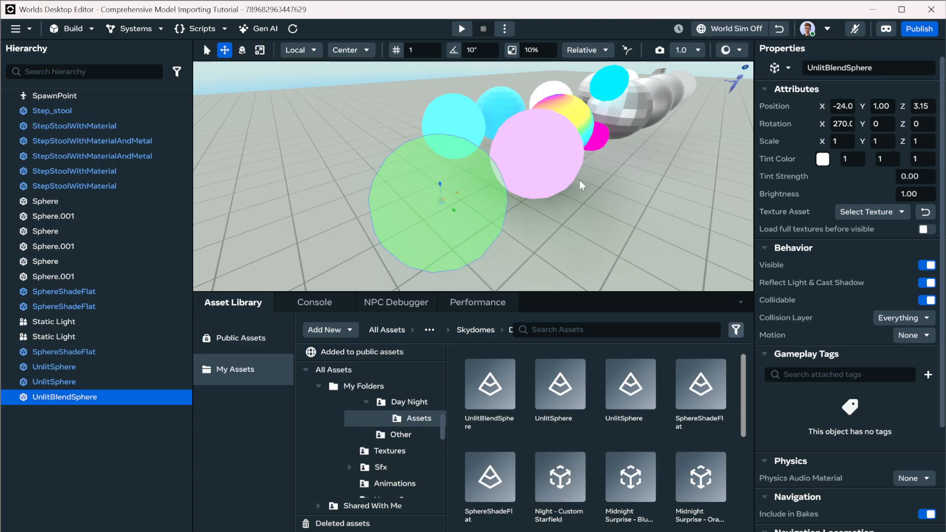
Step: Try purple, pink and yellow tints on the UnlitBlendSphere and settle on a red tint color of about 0.92, 0.05, 0.09
{"action": "key", "text": "f"}
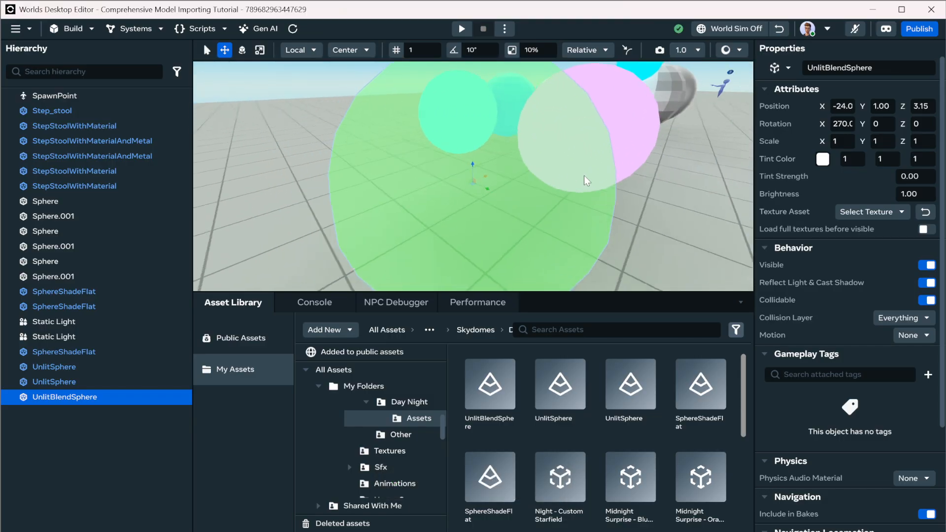
{"action": "left_click_drag", "start_coordinate": [584, 176], "coordinate": [548, 186], "text": "alt"}
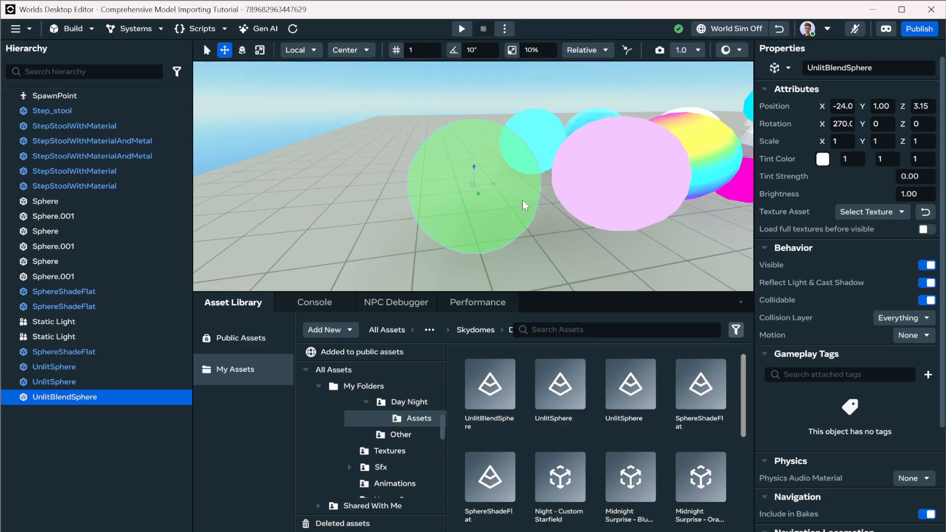
{"action": "left_click_drag", "start_coordinate": [537, 214], "coordinate": [581, 209], "text": "alt"}
{"action": "scroll", "coordinate": [583, 198], "scroll_direction": "up", "scroll_amount": 4}
{"action": "scroll", "coordinate": [582, 202], "scroll_direction": "down", "scroll_amount": 5}
{"action": "scroll", "coordinate": [582, 202], "scroll_direction": "down", "scroll_amount": 1}
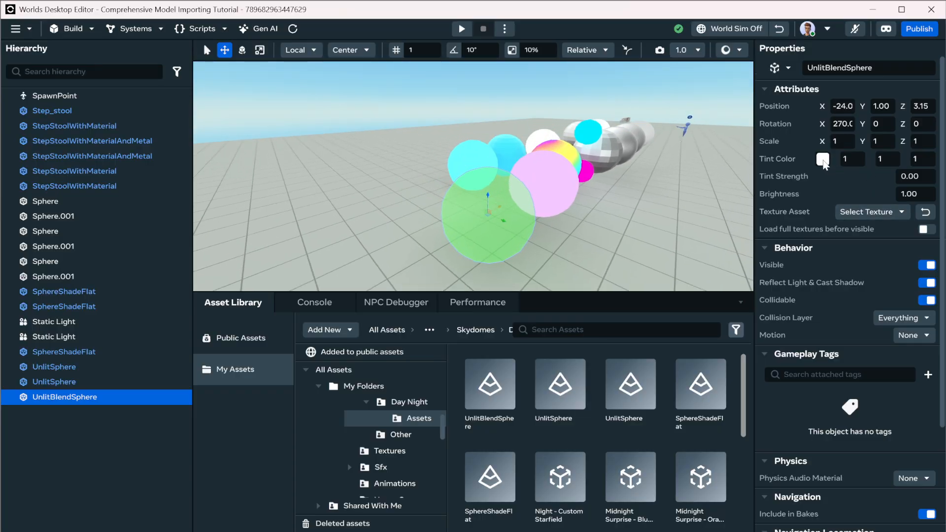
{"action": "left_click", "coordinate": [822, 160]}
{"action": "left_click_drag", "start_coordinate": [866, 279], "coordinate": [899, 271]}
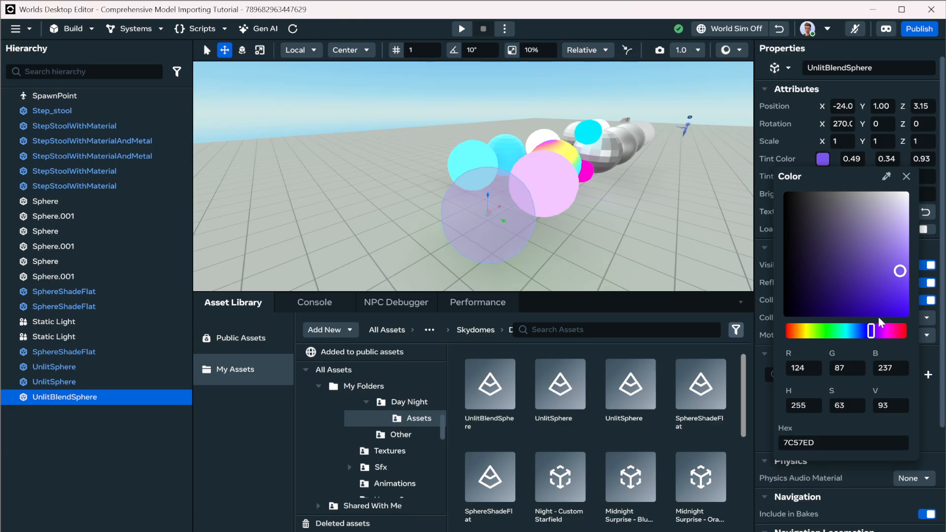
{"action": "left_click_drag", "start_coordinate": [872, 334], "coordinate": [894, 335]}
{"action": "left_click_drag", "start_coordinate": [900, 285], "coordinate": [913, 307]}
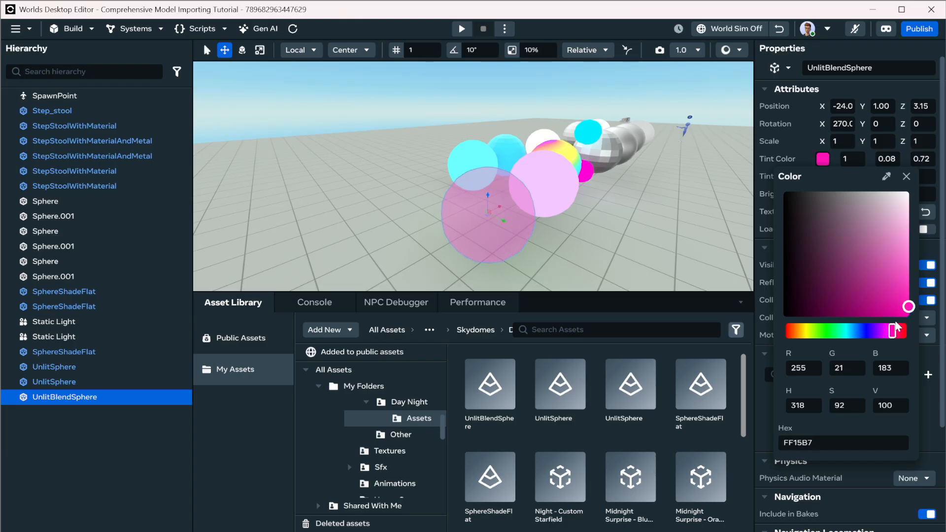
{"action": "left_click_drag", "start_coordinate": [885, 335], "coordinate": [771, 337]}
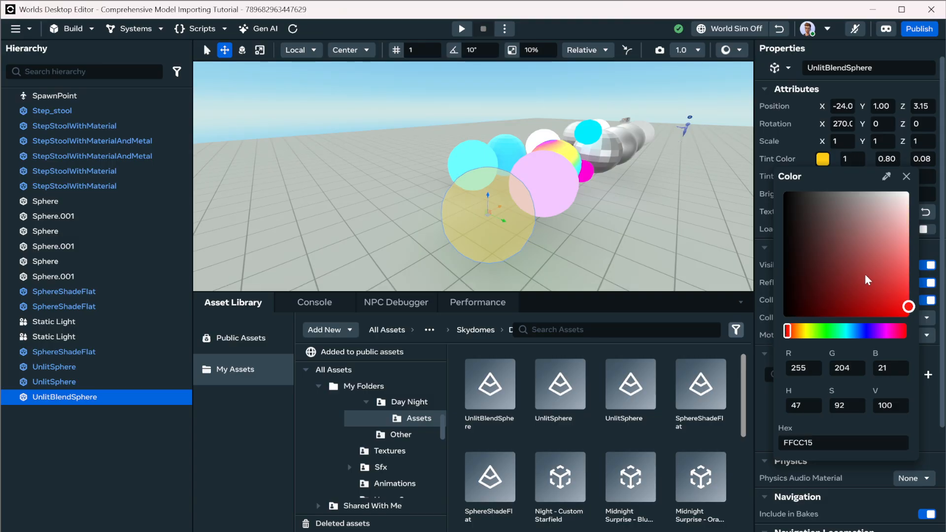
{"action": "left_click", "coordinate": [899, 308]}
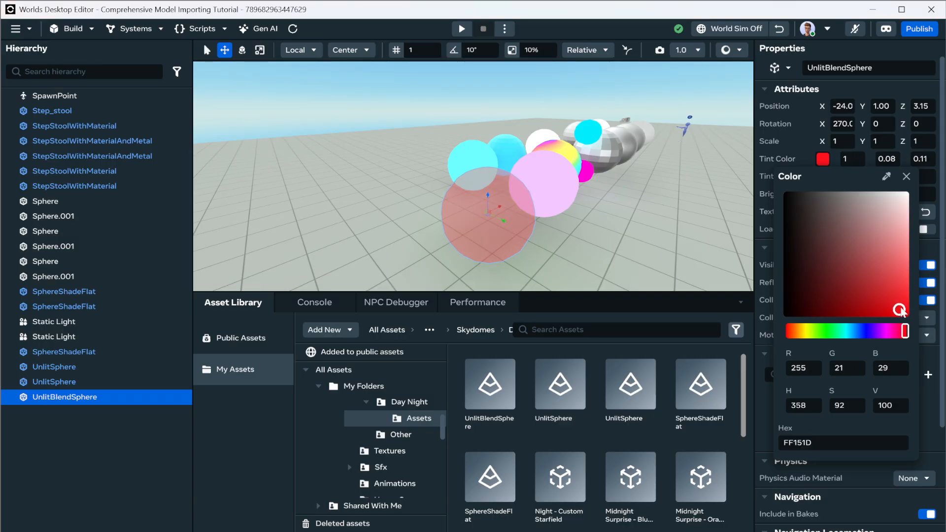
{"action": "left_click", "coordinate": [906, 175]}
Step: Test the UnlitBlendSphere's tint strength at 0 and 0.50, ending with it set to 0
{"action": "left_click", "coordinate": [909, 177]}
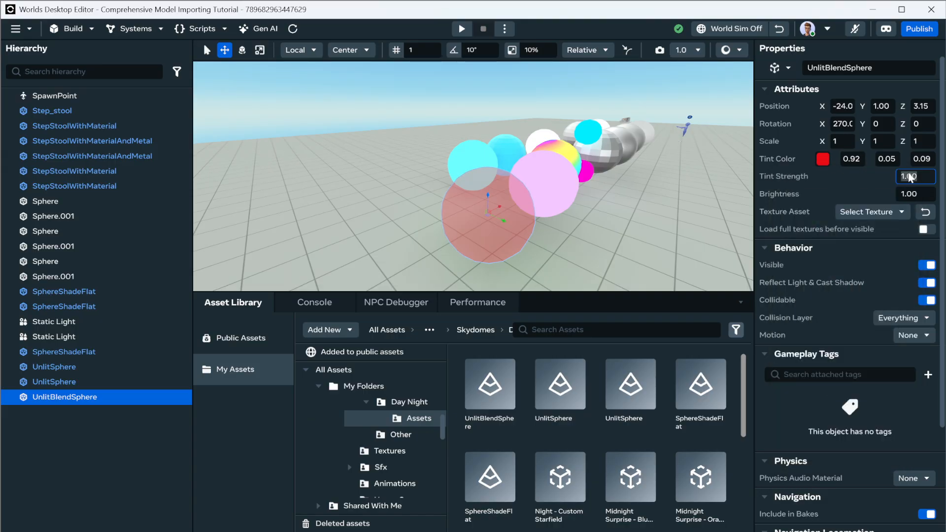
{"action": "key", "text": "Return"}
{"action": "left_click", "coordinate": [910, 178]}
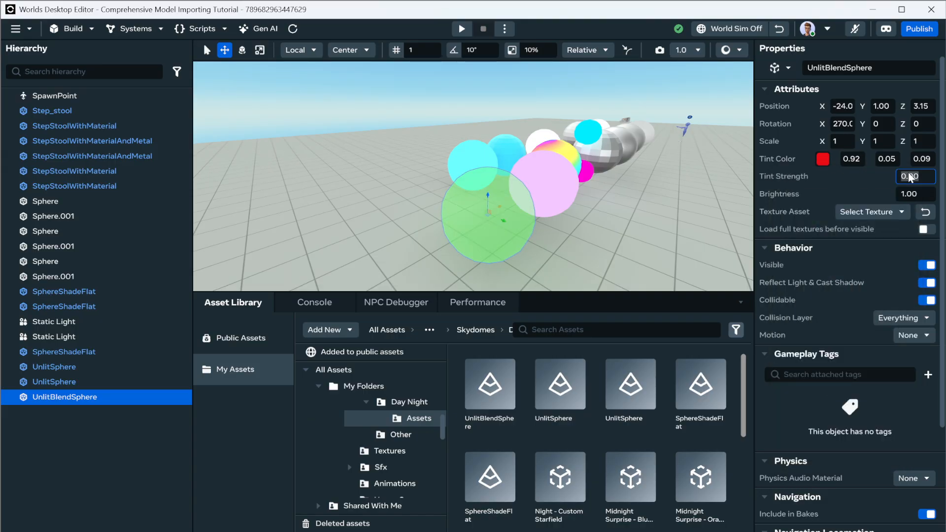
{"action": "type", "text": "0.50"}
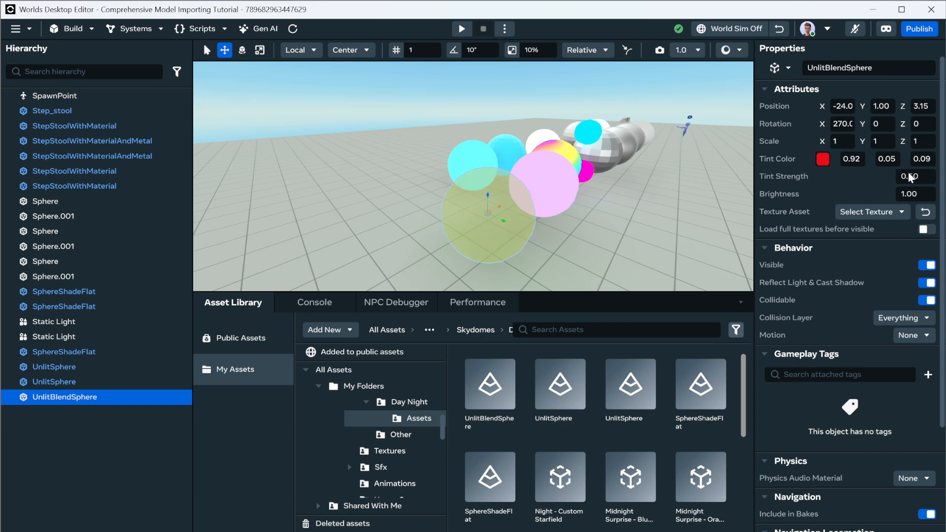
{"action": "key", "text": "Return"}
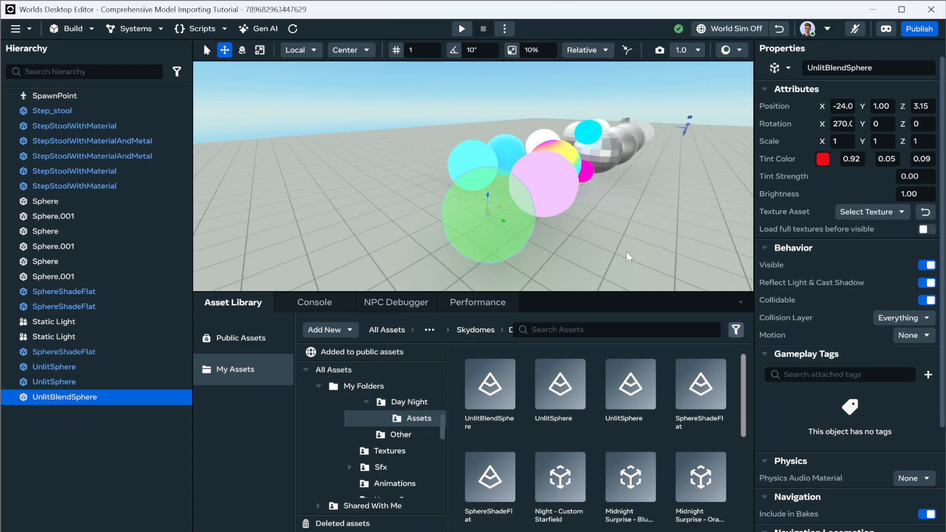
Step: Try brightness values of 0.50 and 0 on the UnlitBlendSphere, then restore brightness to 1
{"action": "left_click", "coordinate": [921, 191]}
{"action": "key", "text": "Return"}
{"action": "left_click", "coordinate": [917, 193]}
{"action": "type", "text": "0"}
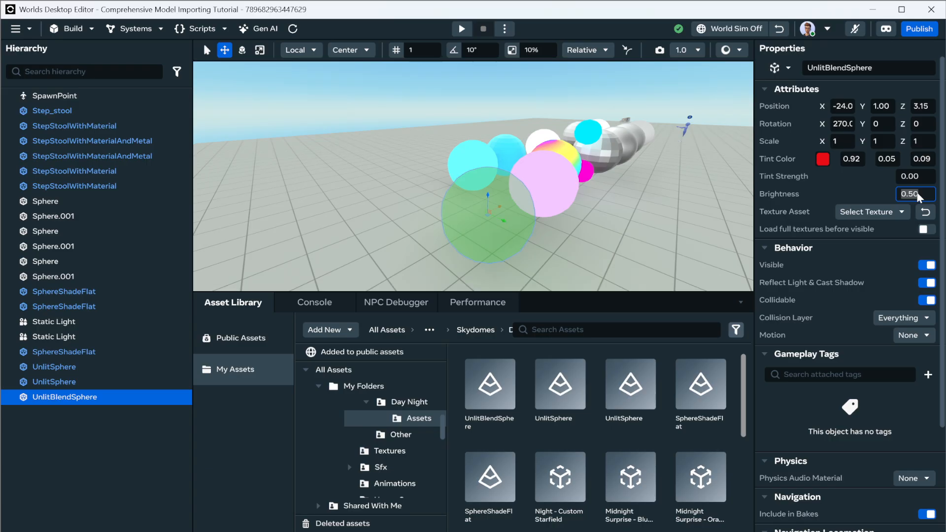
{"action": "key", "text": "Return"}
{"action": "left_click", "coordinate": [917, 195]}
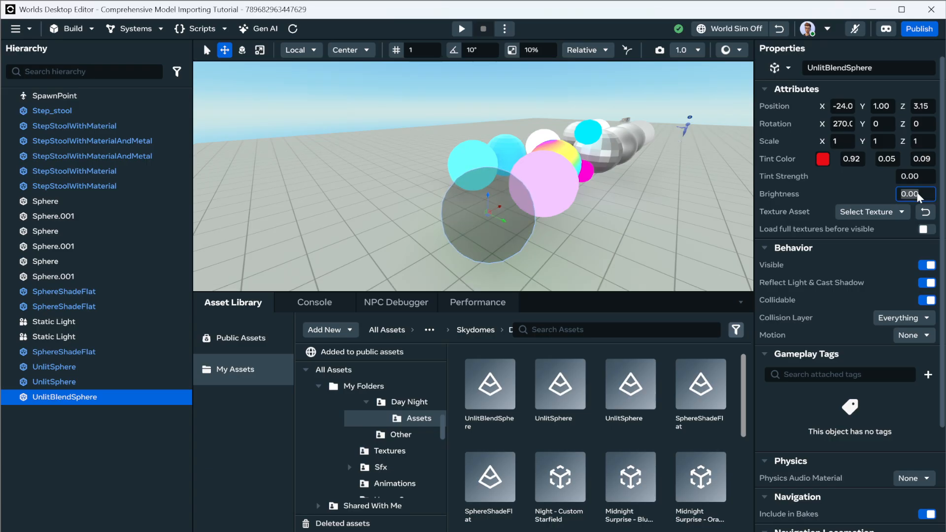
{"action": "type", "text": "1"}
{"action": "key", "text": "Return"}
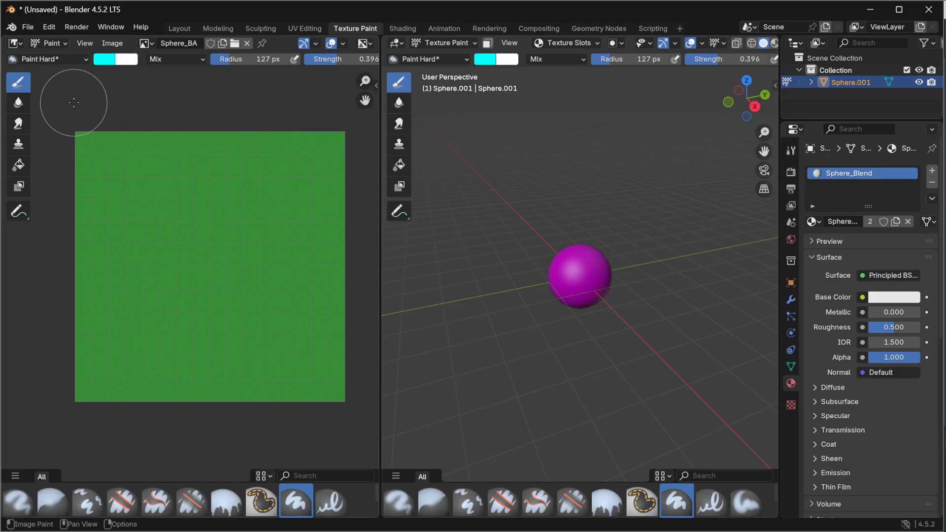
Step: Switch to Blender and inspect the Alpha channel of the Sphere_BA image, then return to displaying its color
{"action": "scroll", "coordinate": [146, 152], "scroll_direction": "up", "scroll_amount": 4}
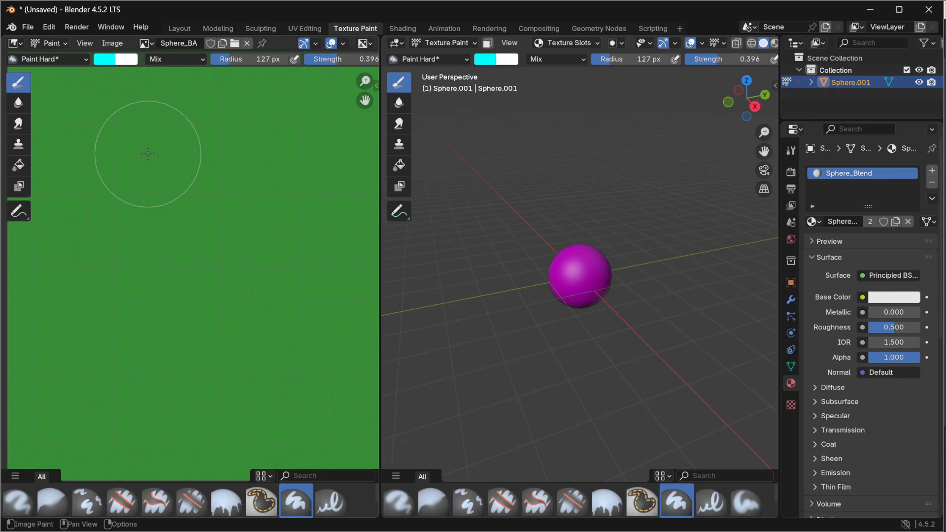
{"action": "scroll", "coordinate": [153, 152], "scroll_direction": "down", "scroll_amount": 3}
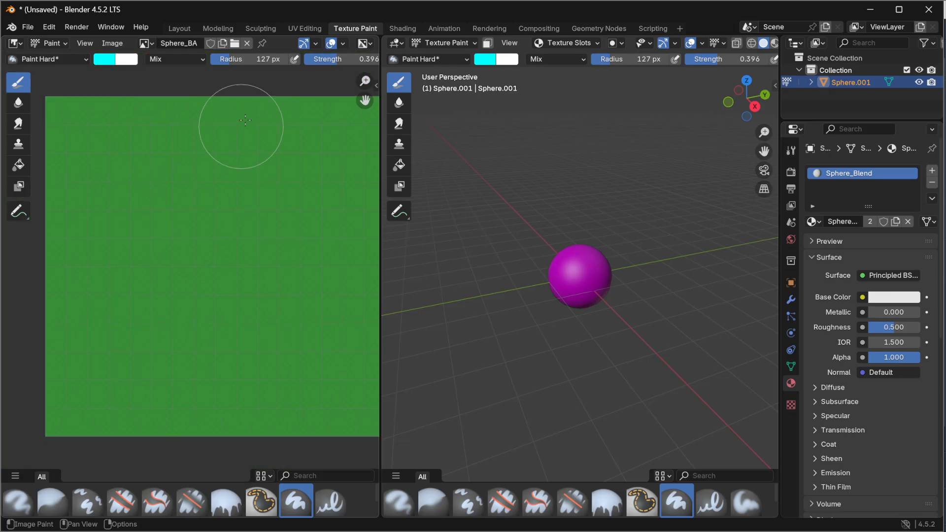
{"action": "left_click", "coordinate": [364, 43]}
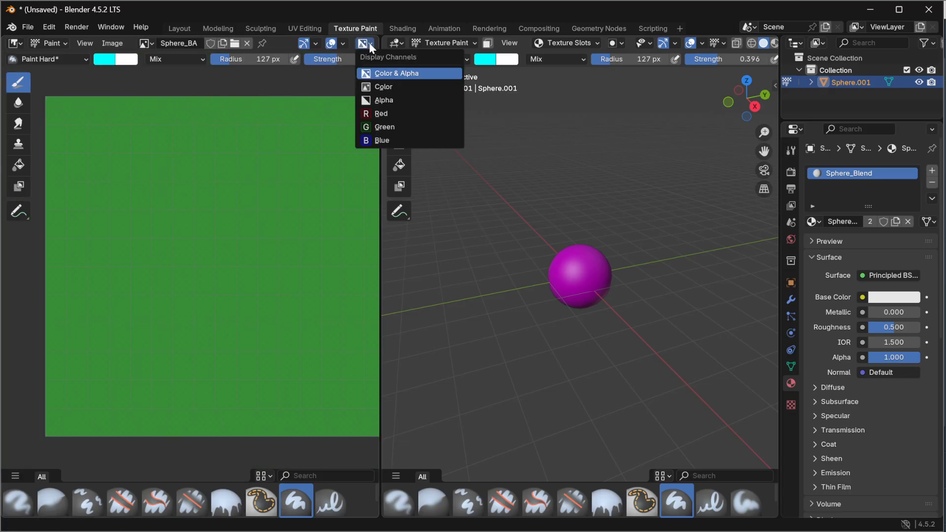
{"action": "left_click", "coordinate": [387, 100]}
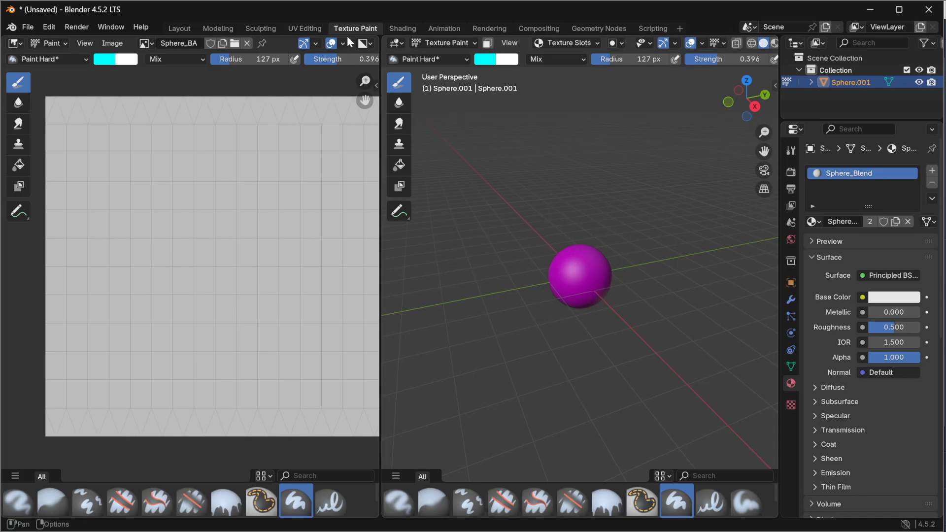
{"action": "left_click", "coordinate": [371, 44]}
{"action": "left_click", "coordinate": [390, 84]}
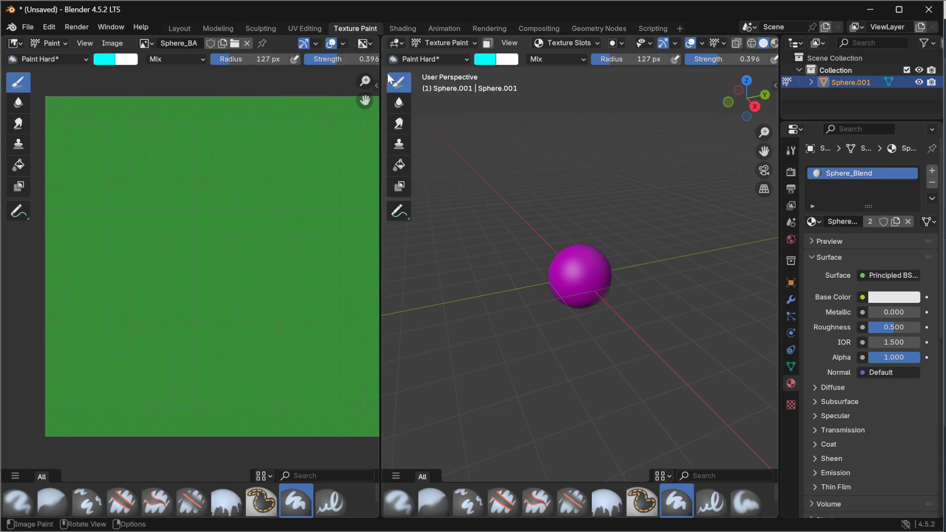
Step: Set the Paint Hard brush to the Erase Alpha blending mode with a radius of 34 px
{"action": "left_click", "coordinate": [83, 60]}
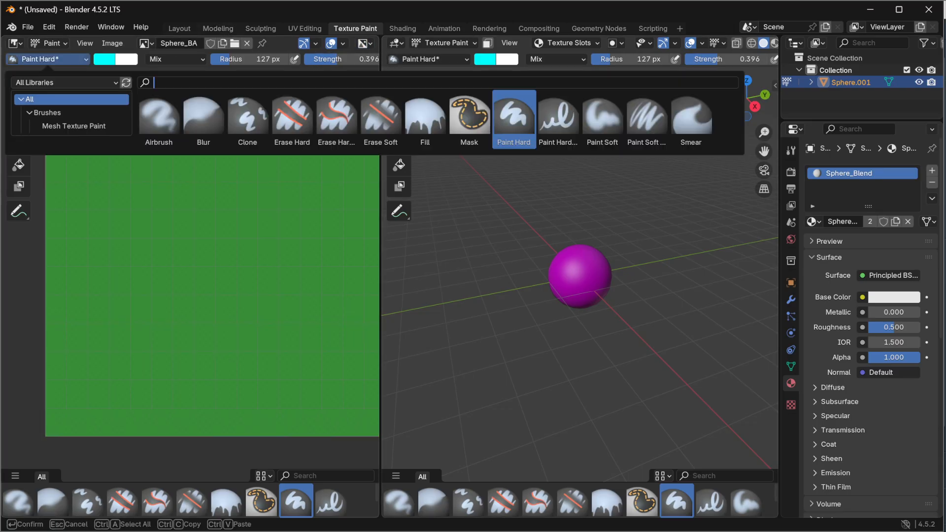
{"action": "left_click", "coordinate": [164, 58]}
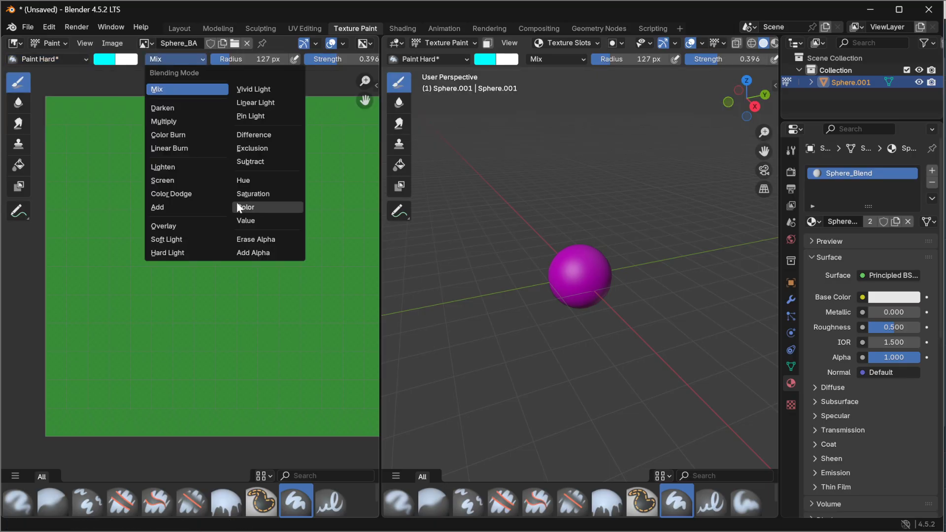
{"action": "left_click", "coordinate": [253, 239]}
{"action": "left_click_drag", "start_coordinate": [232, 59], "coordinate": [221, 58]}
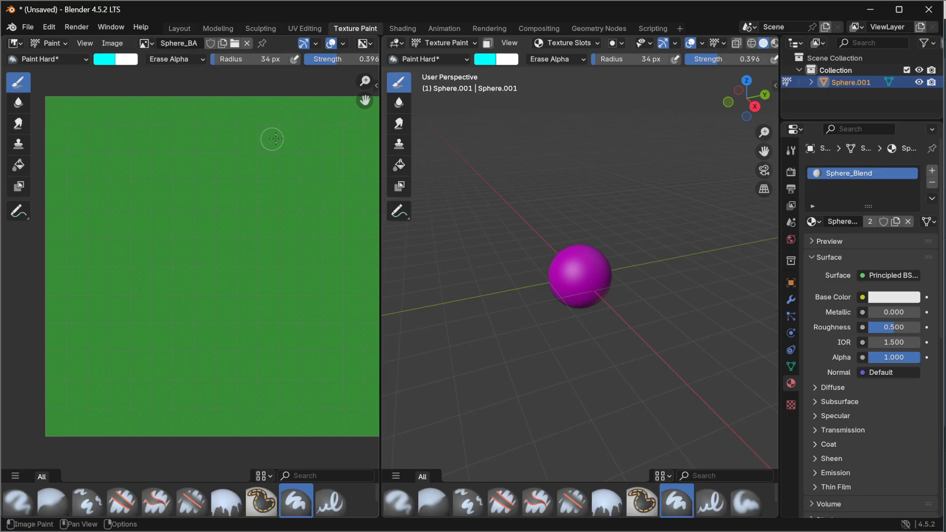
Step: Widen the image editor and erase a horizontal stripe of alpha across the full width of the Sphere_BA image's upper part
{"action": "left_click_drag", "start_coordinate": [381, 158], "coordinate": [741, 163]}
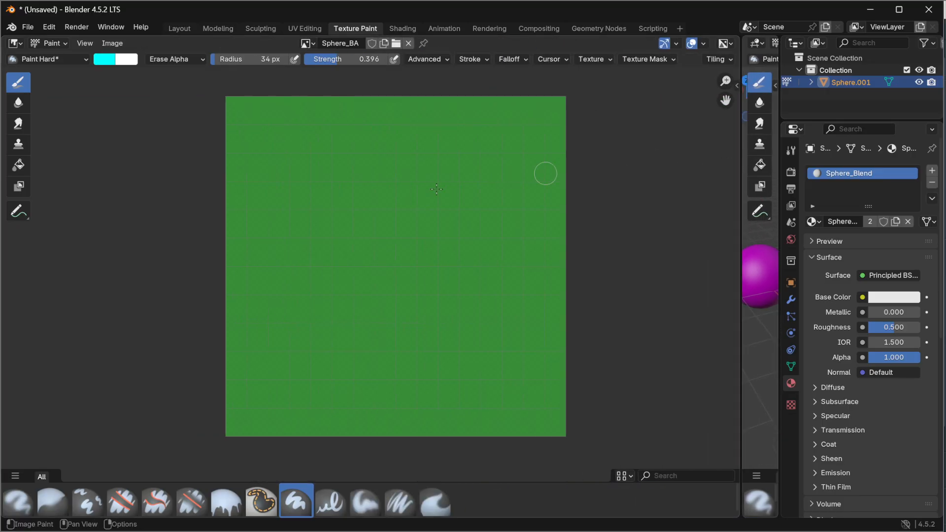
{"action": "scroll", "coordinate": [405, 189], "scroll_direction": "up", "scroll_amount": 1}
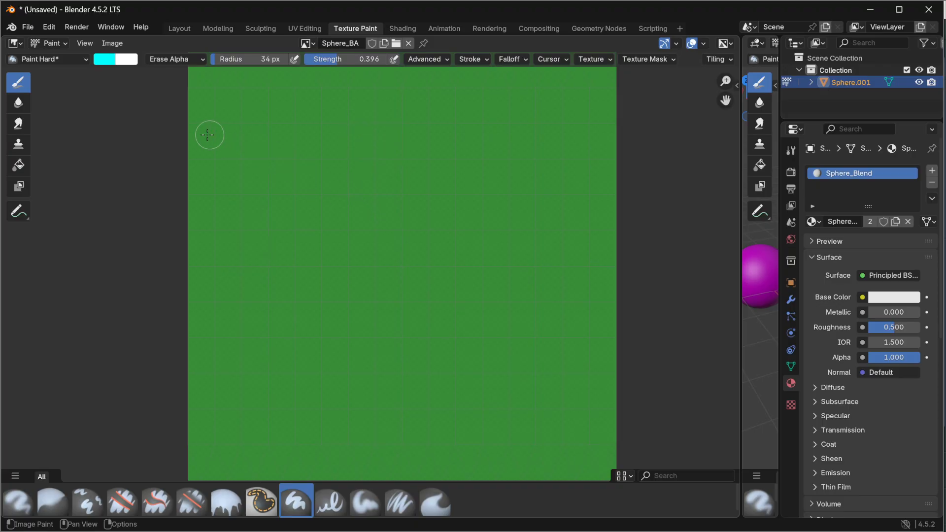
{"action": "left_click_drag", "start_coordinate": [194, 136], "coordinate": [612, 135]}
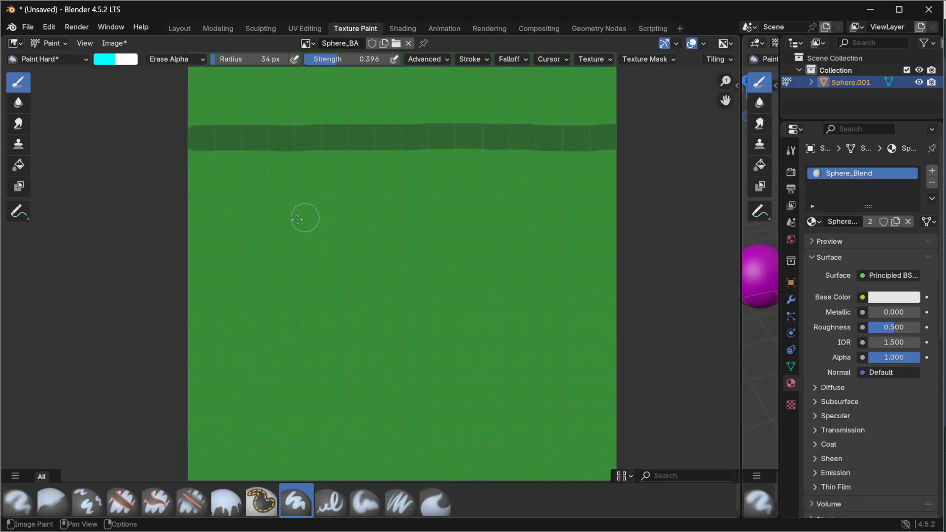
Step: Undo the semi-transparent stripe on the Sphere_BA image and set the brush strength to 1.000
{"action": "left_click", "coordinate": [187, 139]}
{"action": "key", "text": "ctrl+z"}
{"action": "key", "text": "ctrl+z"}
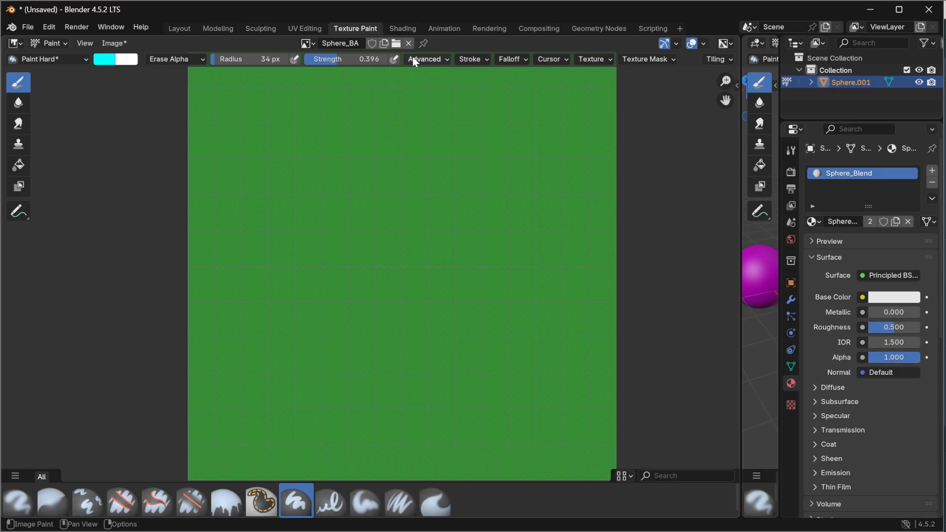
{"action": "left_click_drag", "start_coordinate": [372, 60], "coordinate": [391, 61]}
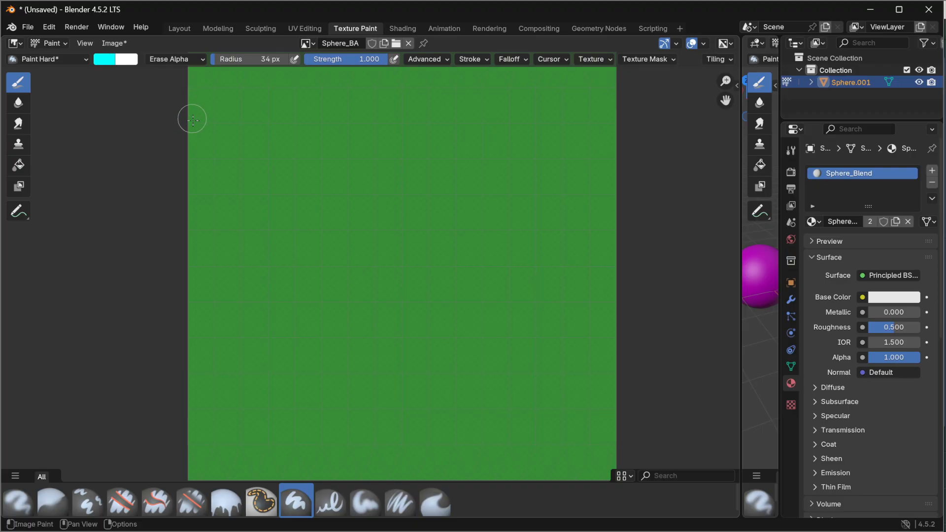
Step: Erase the alpha in three evenly spaced horizontal stripes across the full width of the Sphere_BA image
{"action": "left_click_drag", "start_coordinate": [186, 143], "coordinate": [655, 137]}
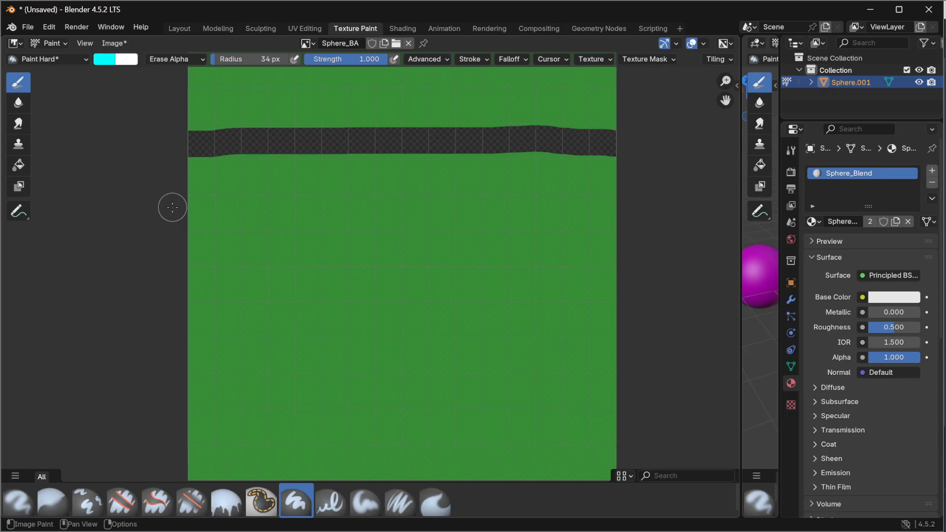
{"action": "left_click_drag", "start_coordinate": [173, 247], "coordinate": [651, 245]}
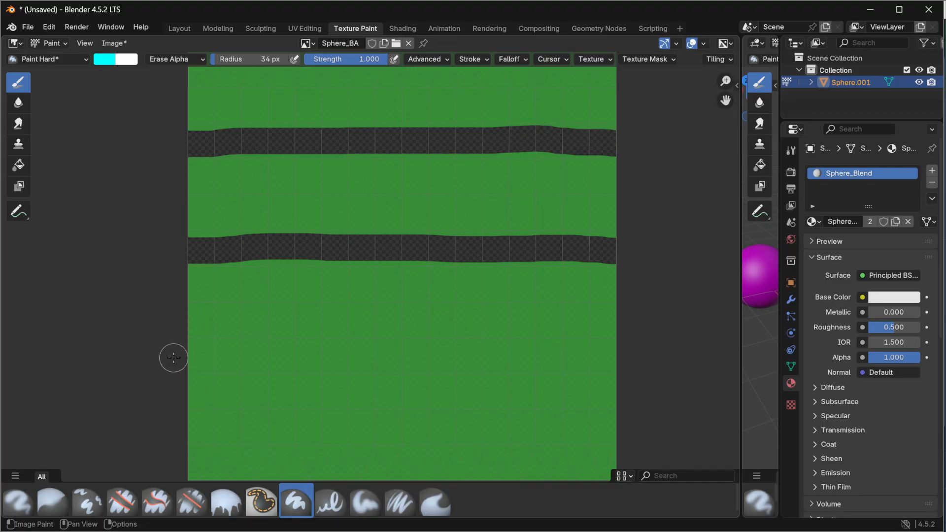
{"action": "left_click_drag", "start_coordinate": [173, 355], "coordinate": [616, 357]}
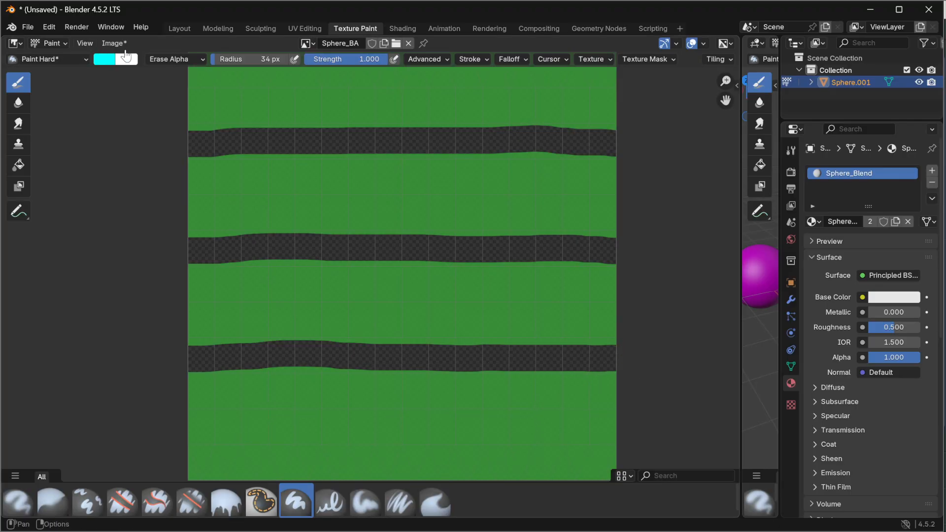
Step: Open the Save As file browser for the striped Sphere_BA image
{"action": "left_click", "coordinate": [114, 44]}
{"action": "left_click", "coordinate": [132, 179]}
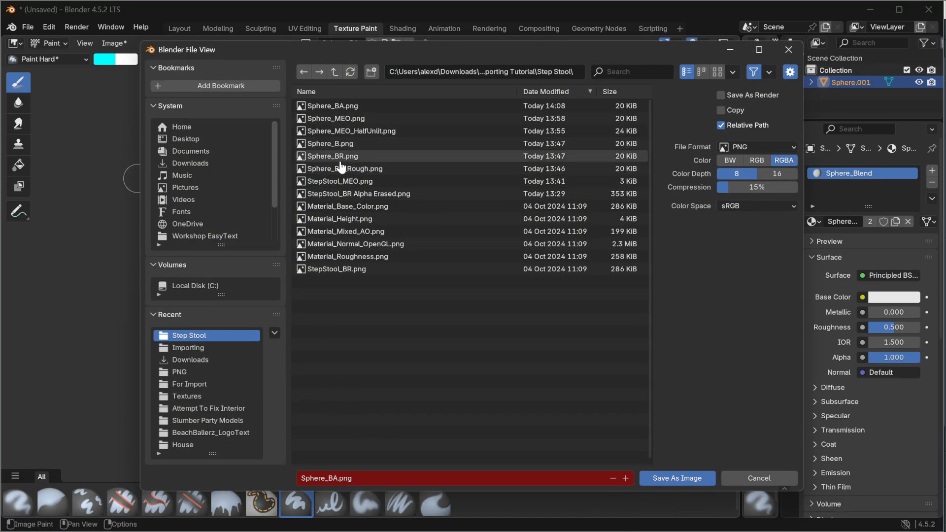
Step: Rename the existing Sphere_BA.png to Sphere_BA_EvenTransparency.png and save the painted image as Sphere_BA.png
{"action": "right_click", "coordinate": [343, 109]}
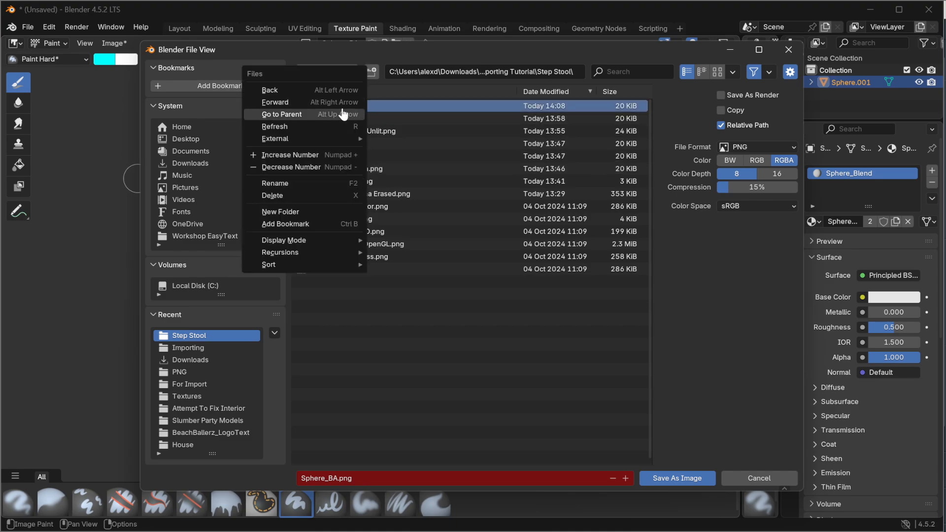
{"action": "left_click", "coordinate": [278, 184]}
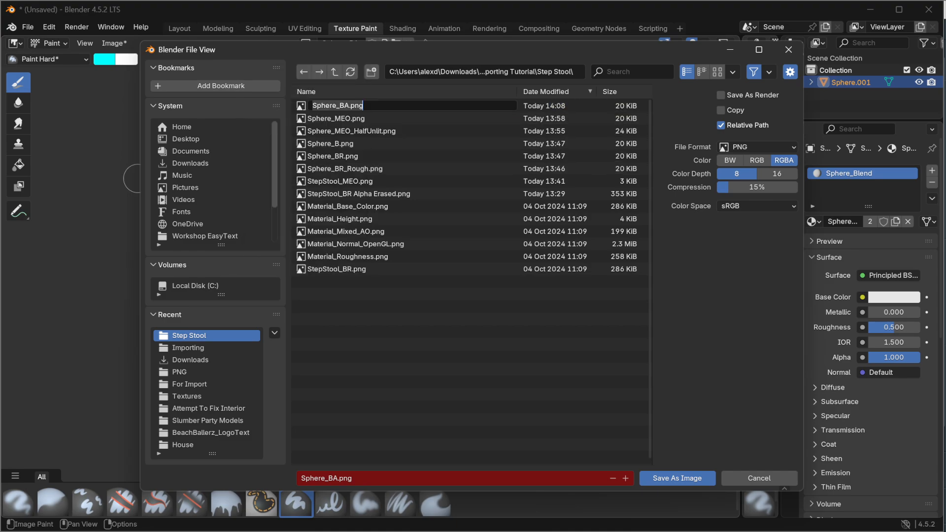
{"action": "key", "text": "Right"}
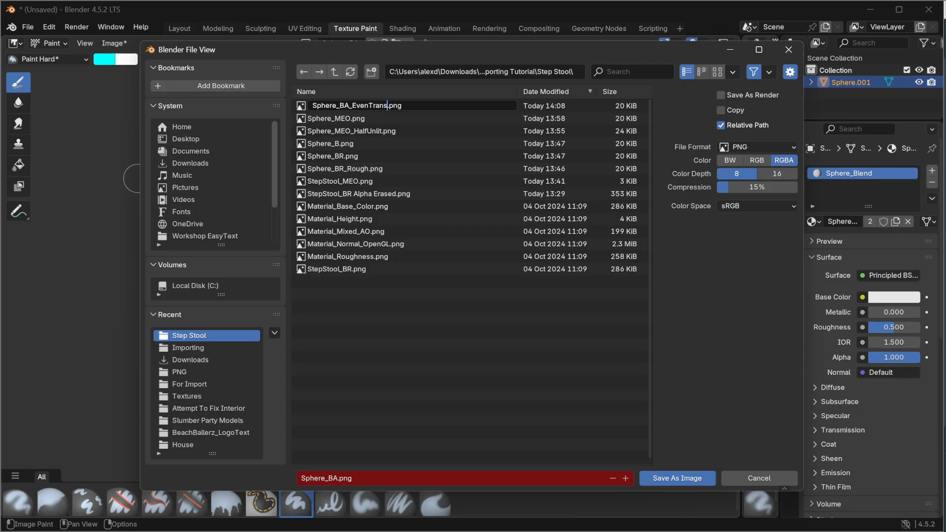
{"action": "key", "text": "Return"}
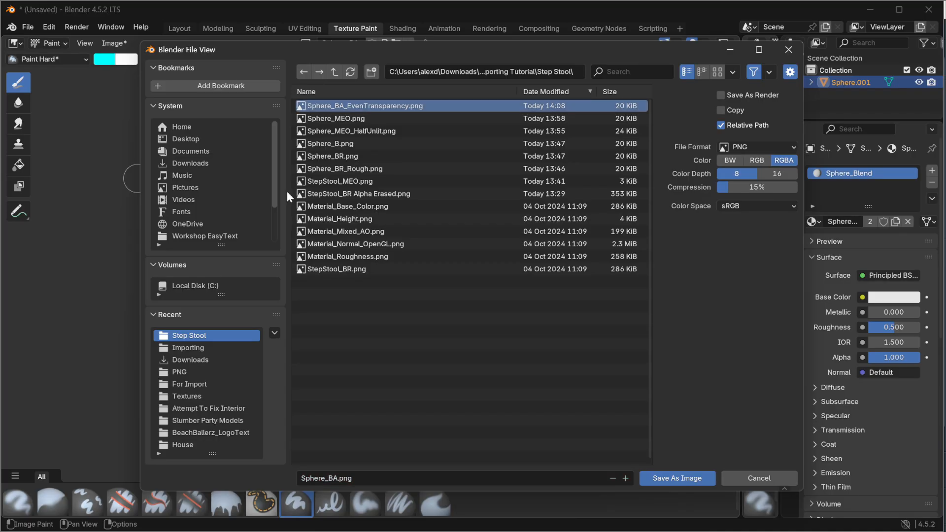
{"action": "left_click", "coordinate": [365, 478]}
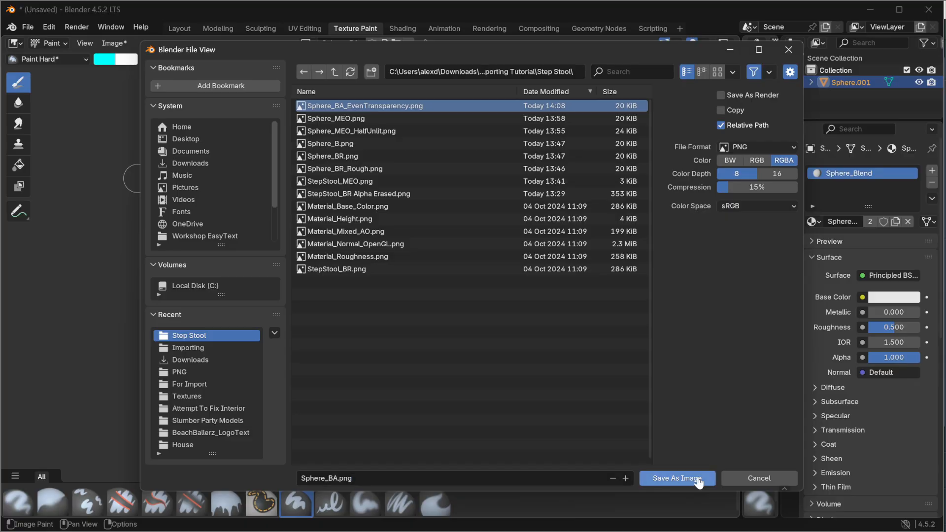
{"action": "left_click", "coordinate": [697, 480]}
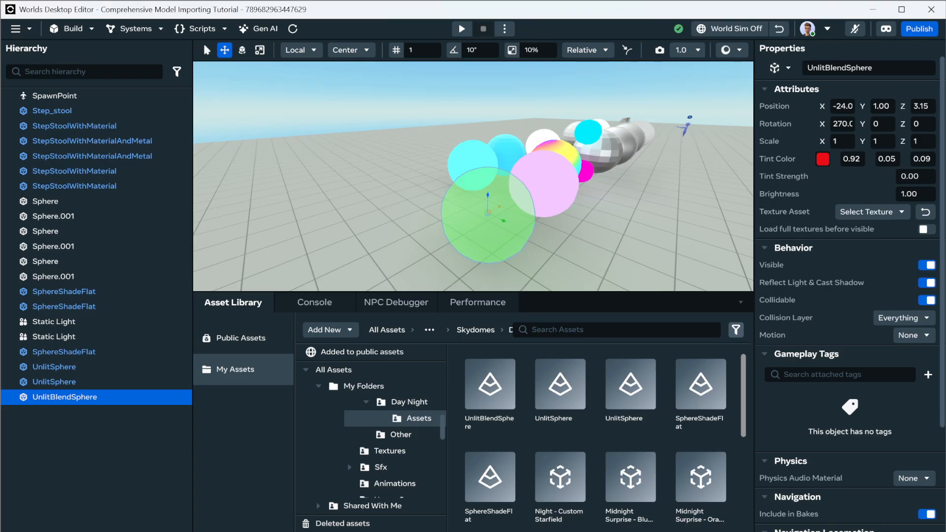
Step: In Worlds Desktop Editor, import UnlitBlendSphere with the Sphere_BA texture as a 3D model, with Preserve offset pivots off
{"action": "left_click", "coordinate": [325, 330]}
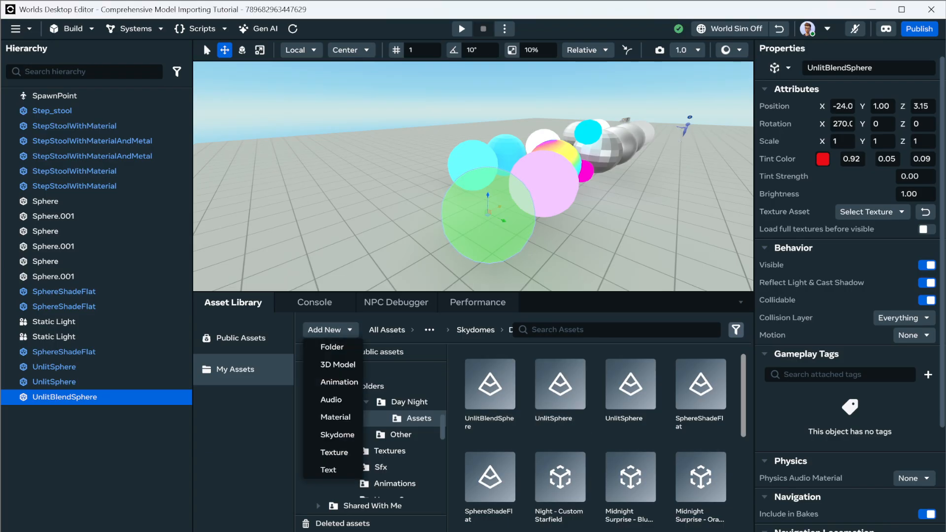
{"action": "left_click", "coordinate": [338, 364]}
{"action": "left_click", "coordinate": [329, 363]}
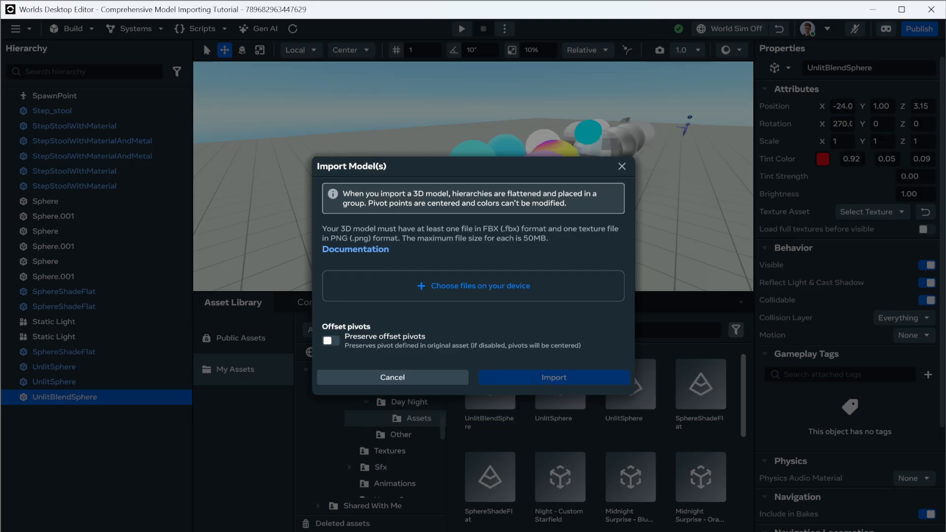
{"action": "left_click", "coordinate": [456, 288]}
{"action": "left_click", "coordinate": [192, 115]}
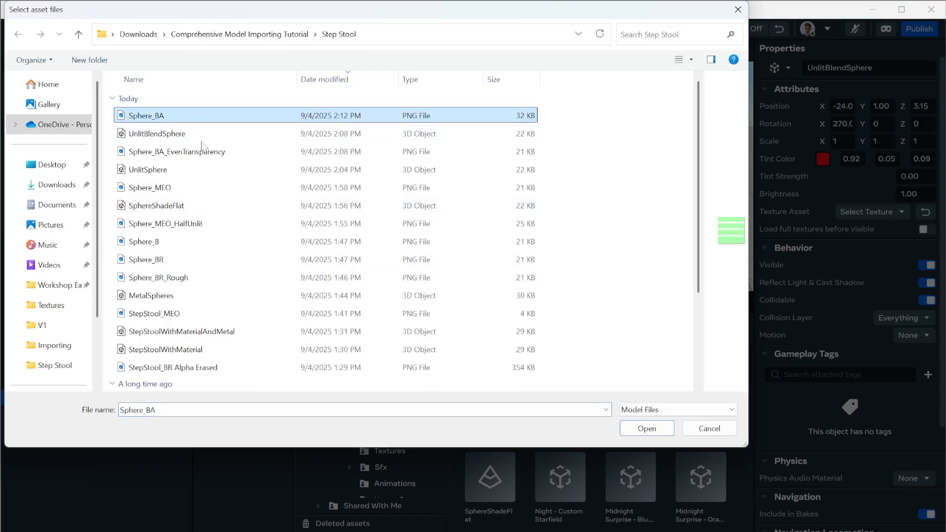
{"action": "left_click", "coordinate": [166, 135], "text": "ctrl"}
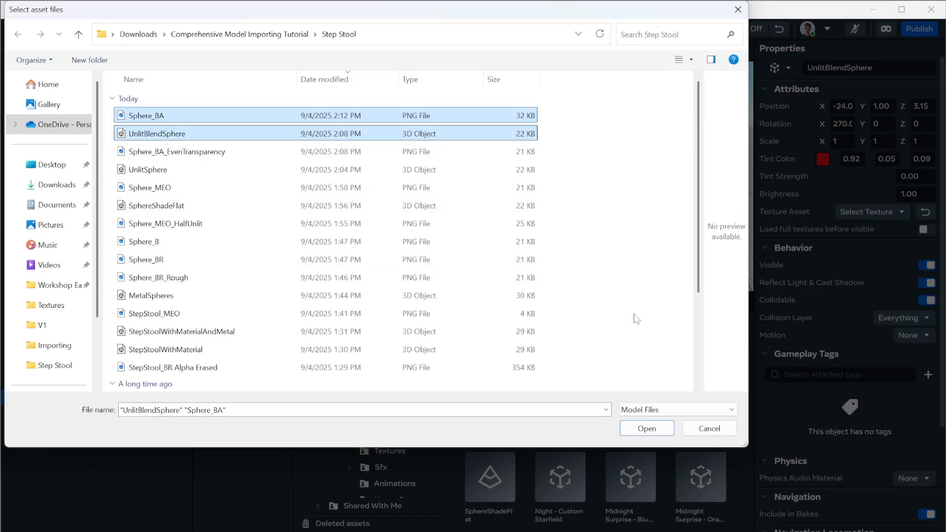
{"action": "left_click", "coordinate": [646, 428]}
{"action": "left_click", "coordinate": [572, 405]}
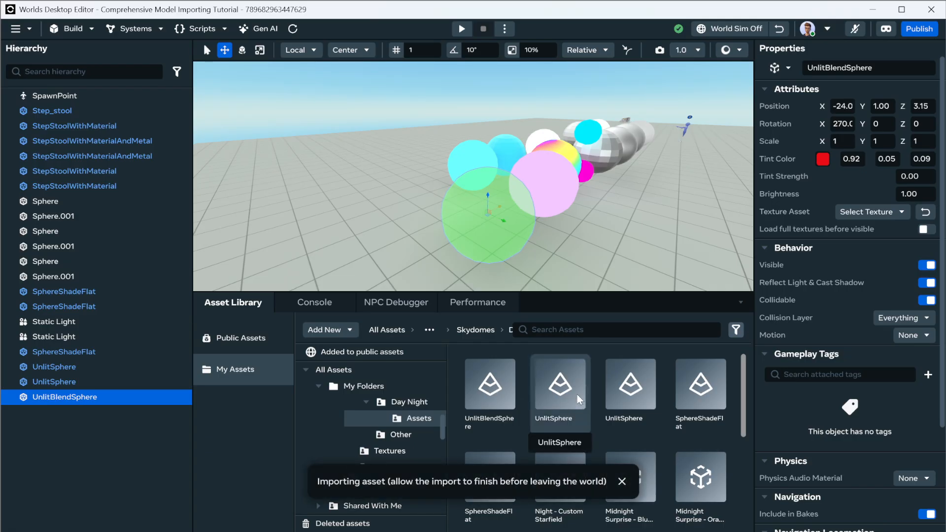
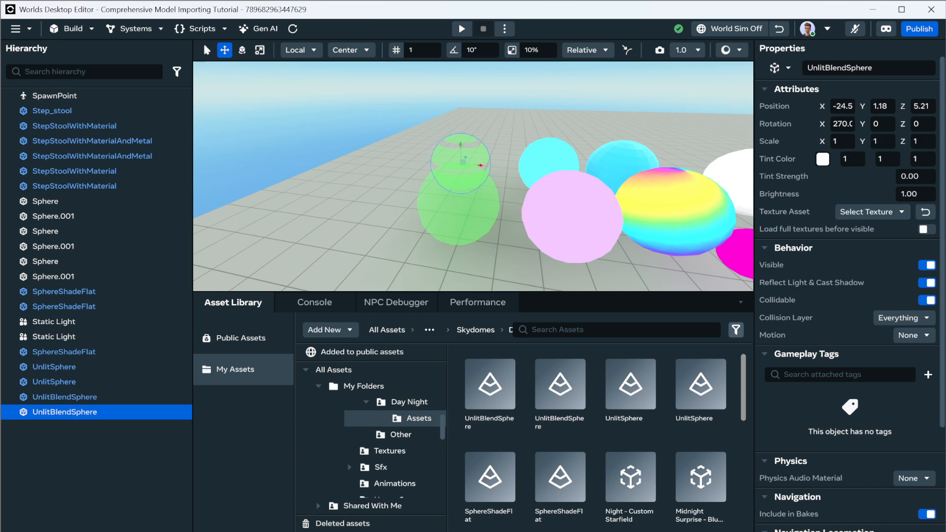
Step: Switch to Blender and start a new General file without saving the current one
{"action": "key", "text": "alt+Tab"}
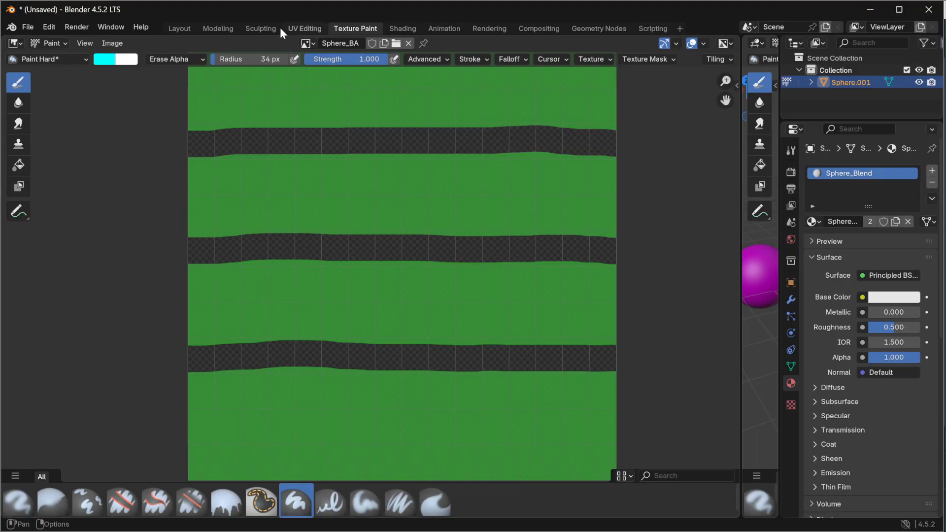
{"action": "left_click", "coordinate": [28, 26]}
{"action": "mouse_move", "coordinate": [49, 37]}
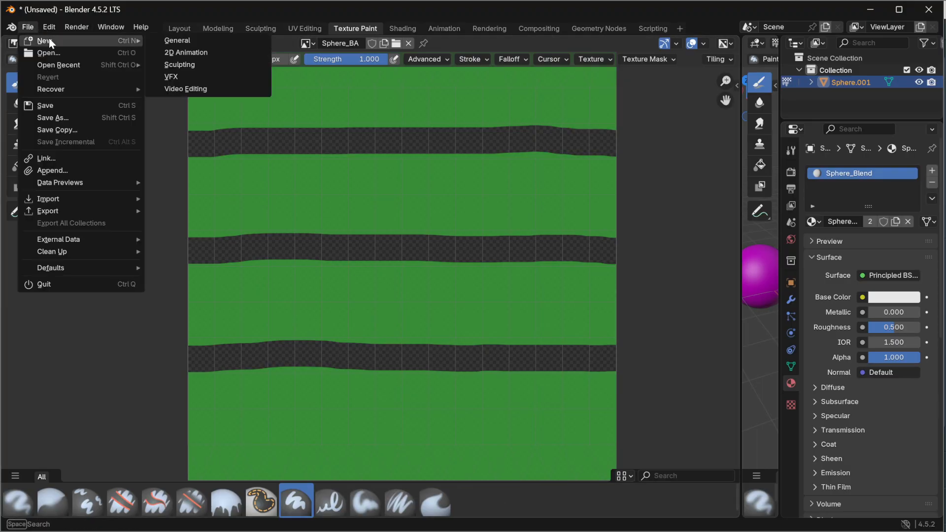
{"action": "left_click", "coordinate": [191, 39]}
{"action": "left_click", "coordinate": [495, 290]}
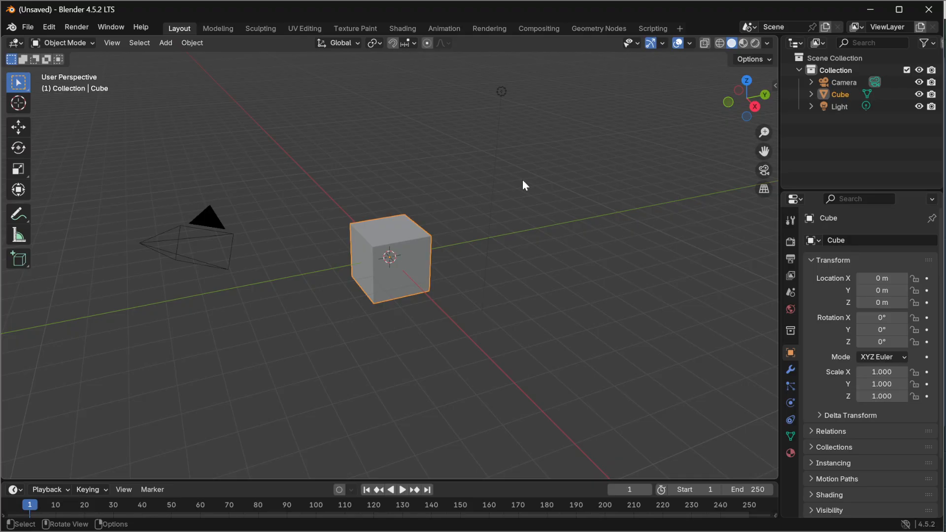
Step: Delete the default camera, cube and light from the scene
{"action": "left_click", "coordinate": [842, 82]}
{"action": "left_click", "coordinate": [843, 107], "text": "shift"}
{"action": "right_click", "coordinate": [842, 105]}
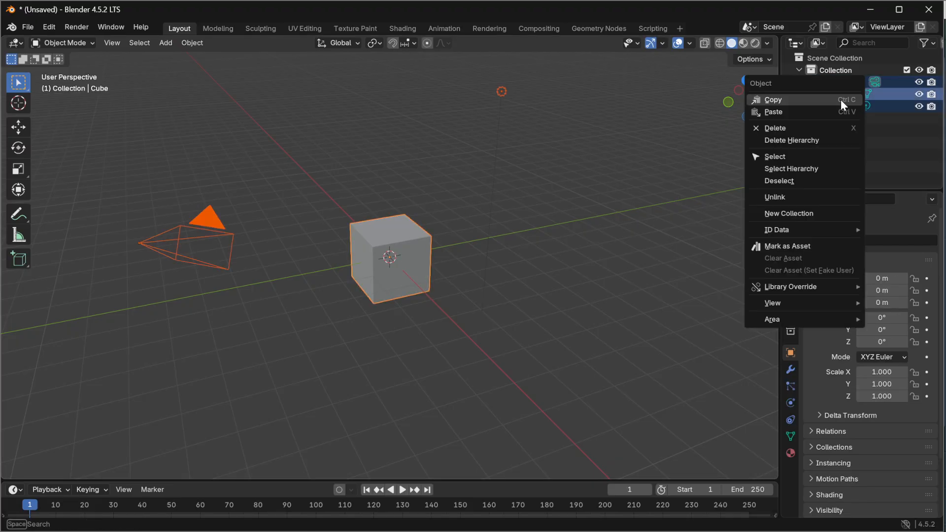
{"action": "left_click", "coordinate": [821, 130]}
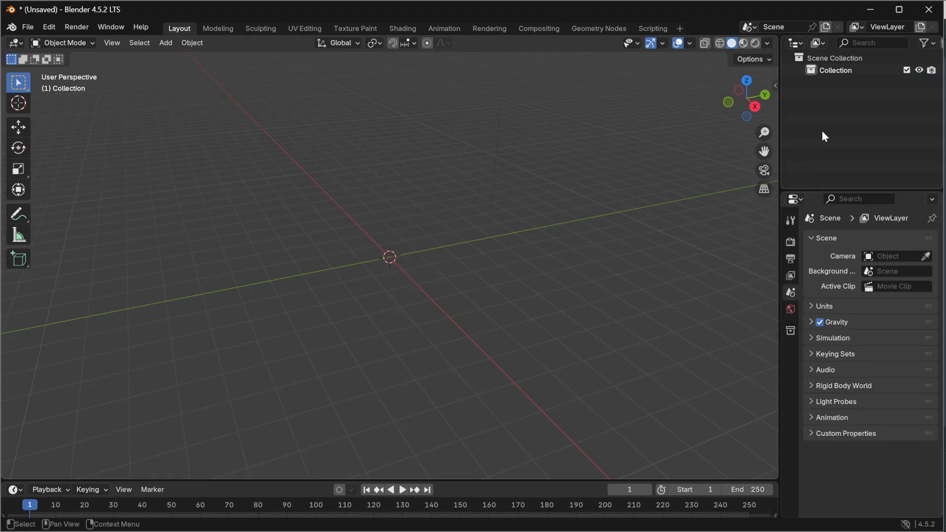
Step: Add a mesh plane at the world origin
{"action": "left_click", "coordinate": [163, 45]}
{"action": "mouse_move", "coordinate": [179, 59]}
{"action": "left_click", "coordinate": [299, 58]}
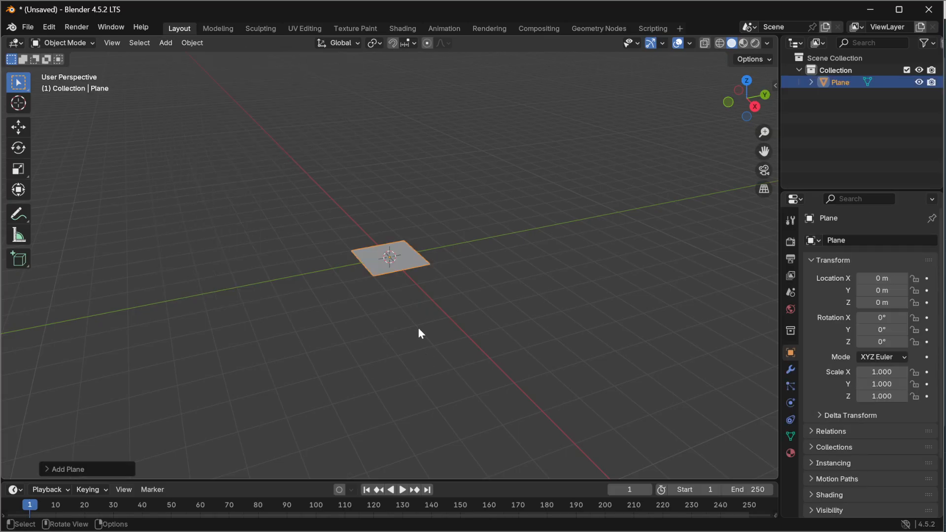
{"action": "scroll", "coordinate": [418, 306], "scroll_direction": "up", "scroll_amount": 5}
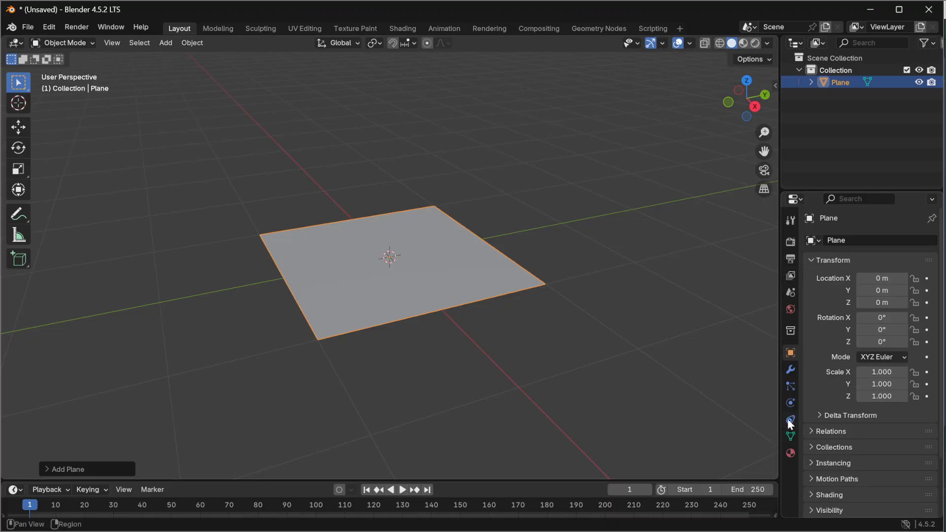
Step: Give the plane a new material named Logo_Blend
{"action": "left_click", "coordinate": [790, 452]}
{"action": "left_click", "coordinate": [868, 289]}
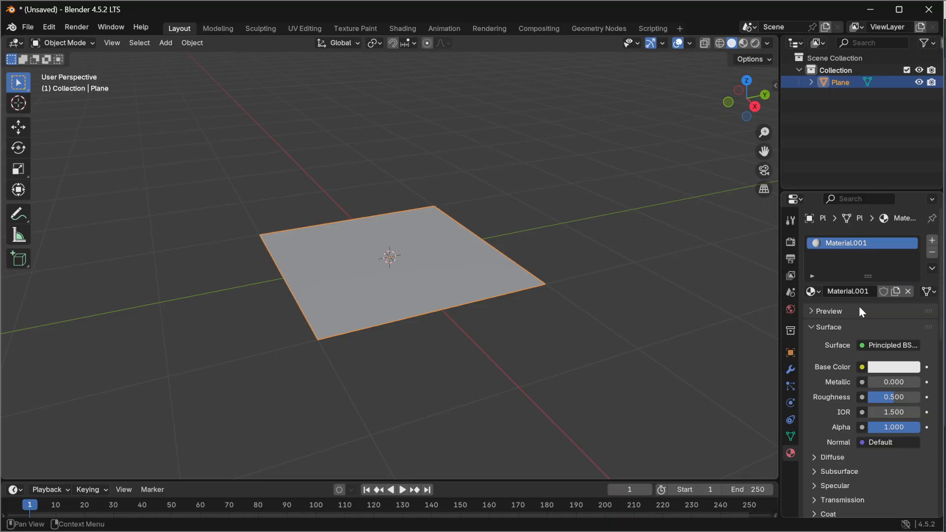
{"action": "left_click", "coordinate": [849, 291]}
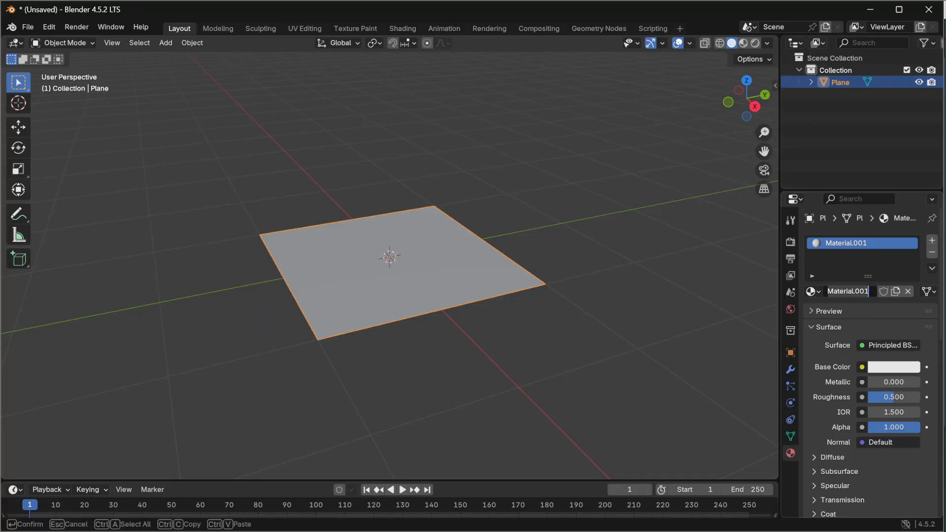
{"action": "key", "text": "ctrl+a"}
{"action": "type", "text": "L"}
{"action": "key", "text": "Return"}
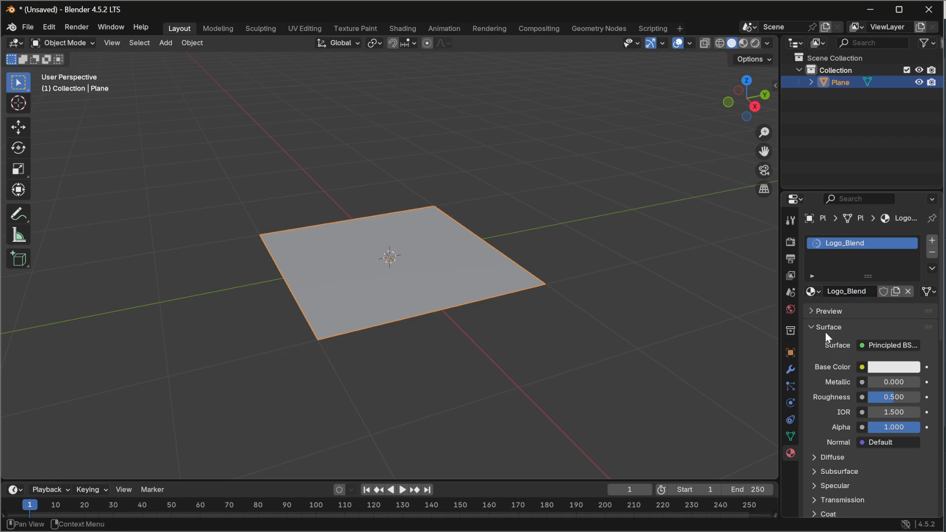
Step: Start an FBX export and set the Comprehensive Model Importing Tutorial folder, the parent of Step Stool, as its destination
{"action": "left_click", "coordinate": [28, 28]}
{"action": "mouse_move", "coordinate": [66, 210]}
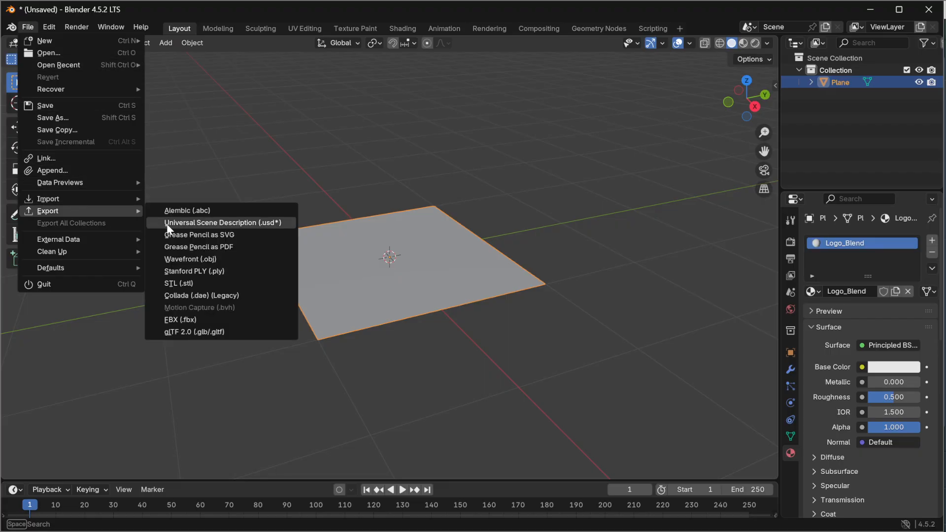
{"action": "left_click", "coordinate": [181, 320]}
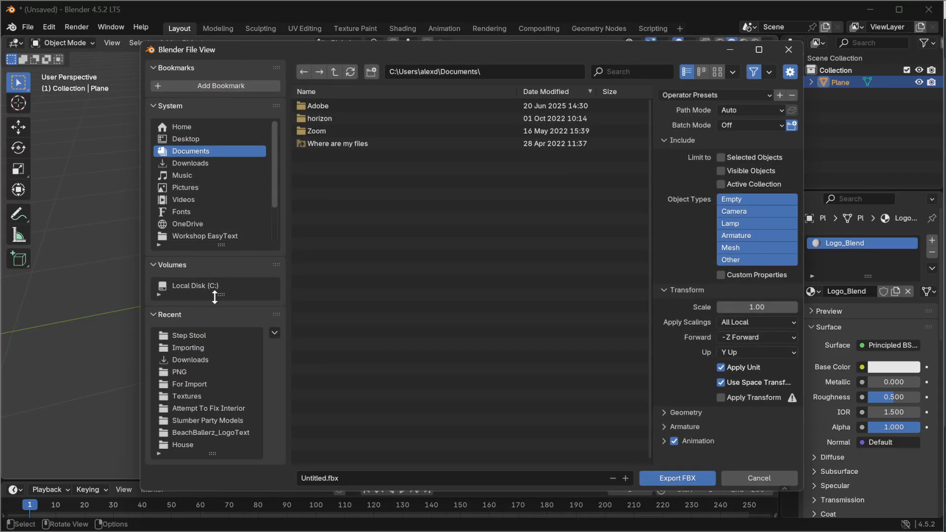
{"action": "left_click", "coordinate": [201, 346]}
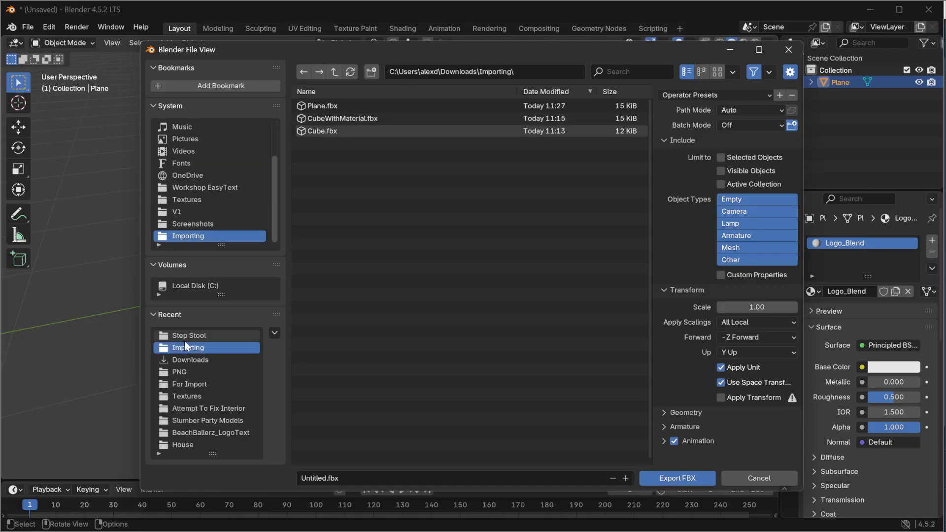
{"action": "left_click", "coordinate": [193, 336]}
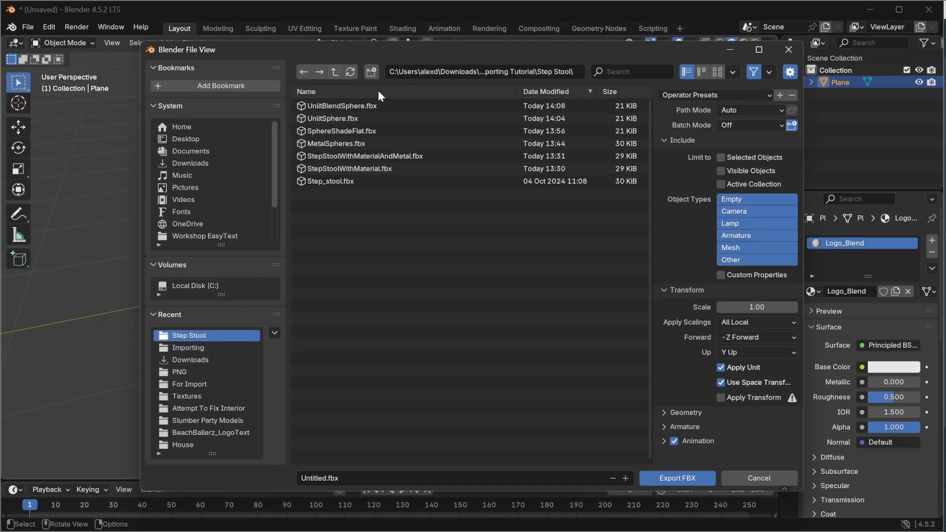
{"action": "left_click", "coordinate": [334, 72]}
Step: Name the file LogoPlane and export the plane as FBX
{"action": "left_click", "coordinate": [317, 478]}
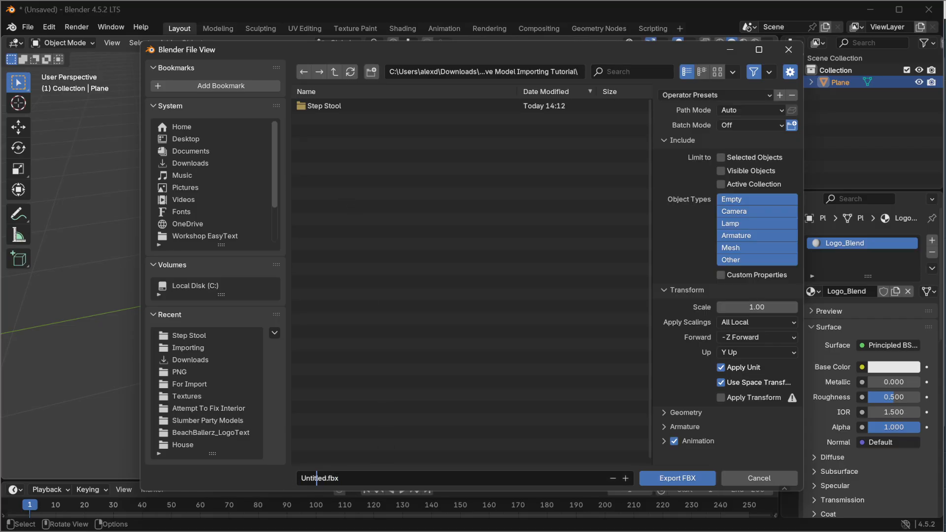
{"action": "double_click", "coordinate": [317, 478]}
{"action": "type", "text": "LogoPlabn"}
{"action": "key", "text": "BackSpace"}
{"action": "key", "text": "BackSpace"}
{"action": "type", "text": "ne"}
{"action": "left_click", "coordinate": [678, 477]}
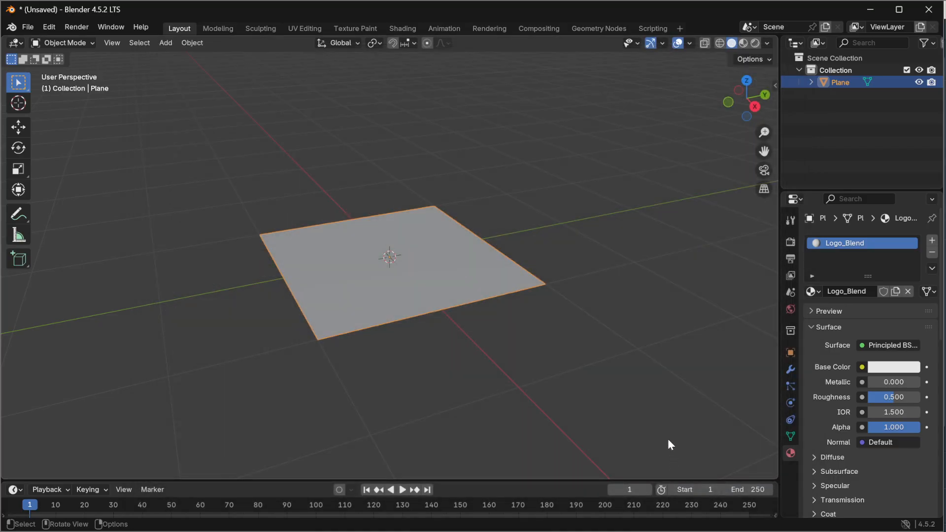
Step: Minimise Blender, check the Logo image in the tutorial folder in File Explorer, and return to Worlds Desktop Editor
{"action": "left_click", "coordinate": [876, 15]}
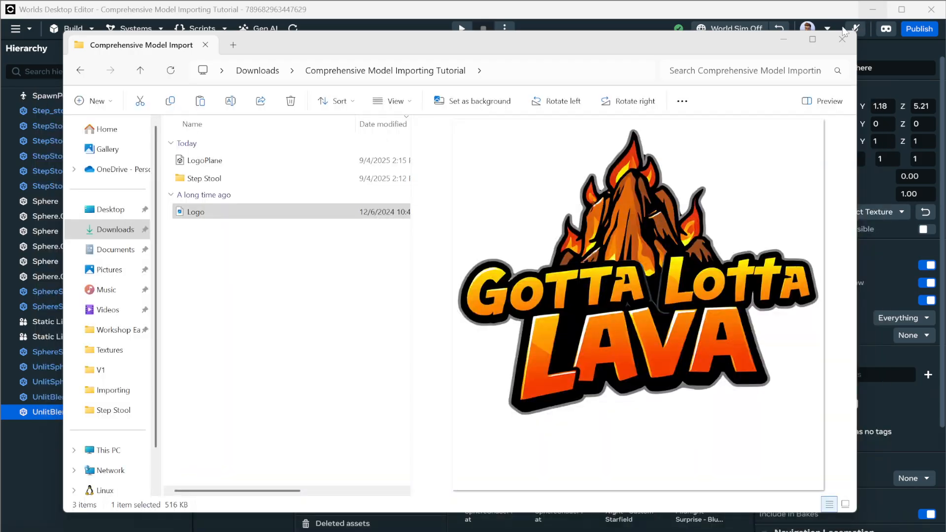
{"action": "left_click", "coordinate": [208, 213]}
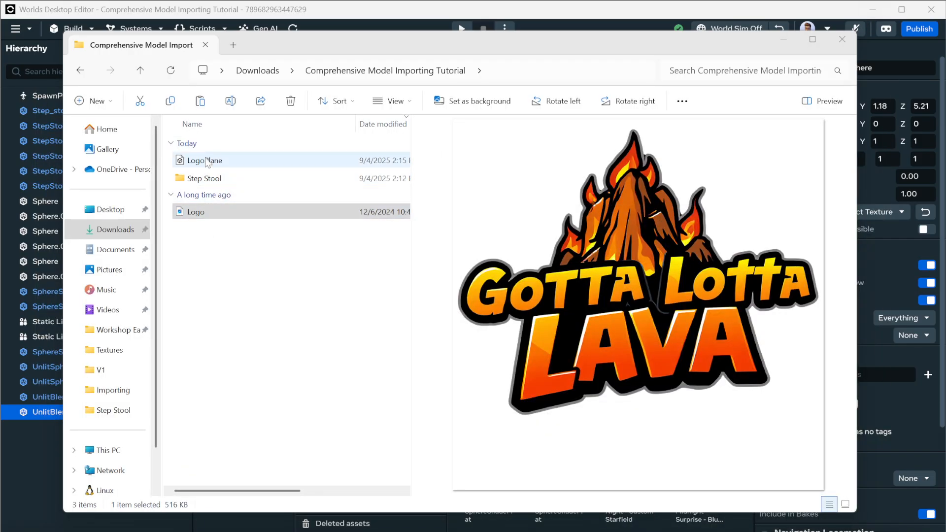
{"action": "left_click", "coordinate": [335, 12]}
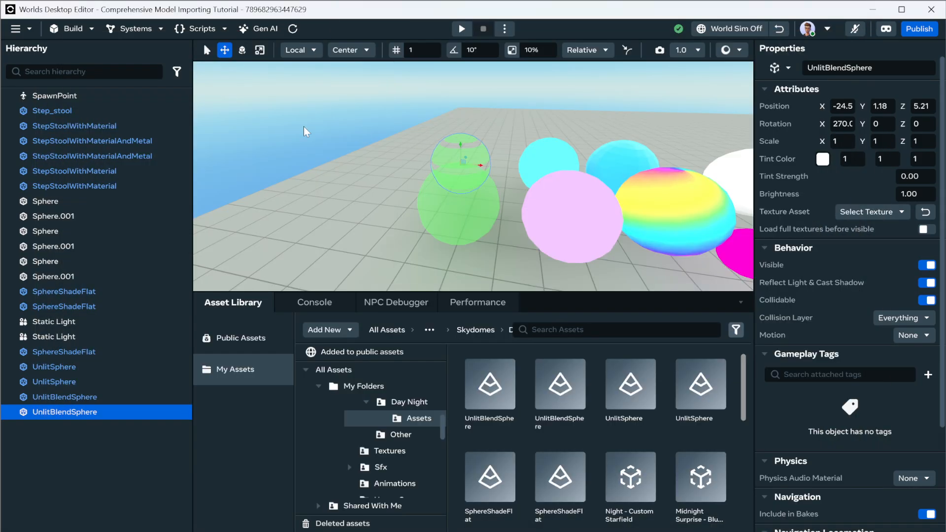
Step: Start a 3D model import with Preserve offset pivots off and browse to the Comprehensive Model Importing Tutorial folder
{"action": "left_click", "coordinate": [327, 329]}
{"action": "left_click", "coordinate": [354, 355]}
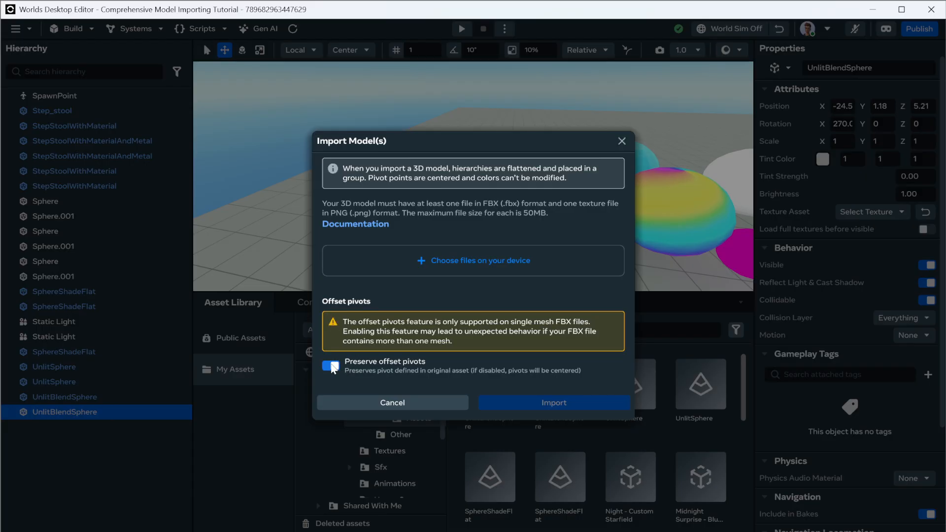
{"action": "left_click", "coordinate": [331, 366]}
{"action": "left_click", "coordinate": [460, 284]}
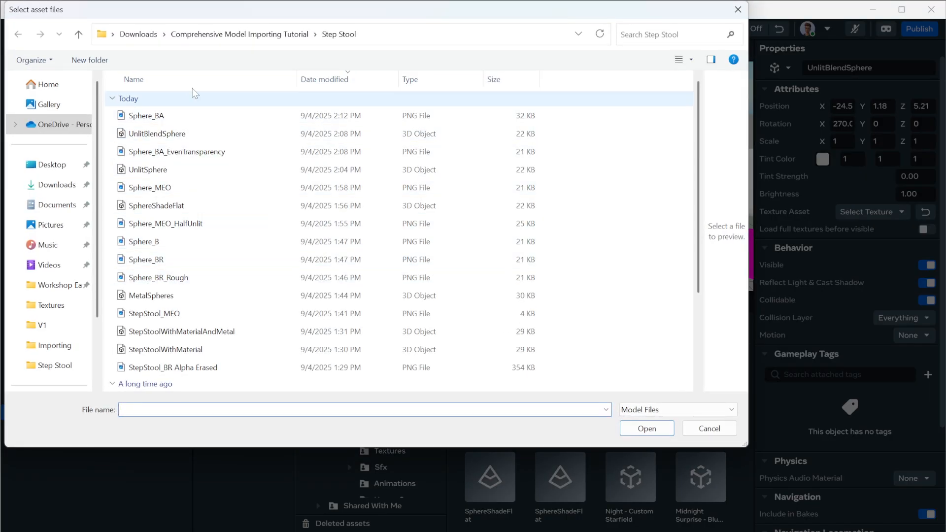
{"action": "left_click", "coordinate": [240, 34]}
{"action": "left_click", "coordinate": [163, 116]}
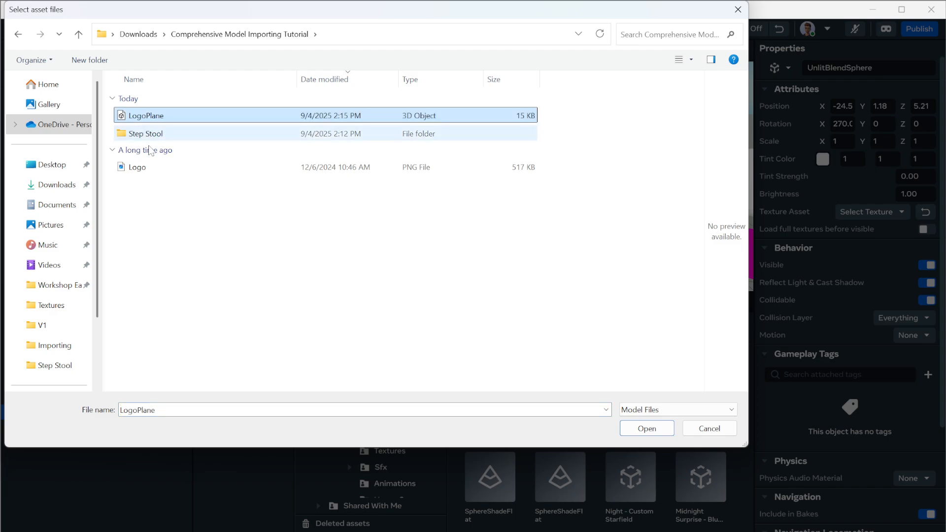
Step: Rename the Logo image in the Comprehensive Model Importing Tutorial folder to Logo_BA
{"action": "left_click", "coordinate": [143, 169]}
{"action": "right_click", "coordinate": [148, 185]}
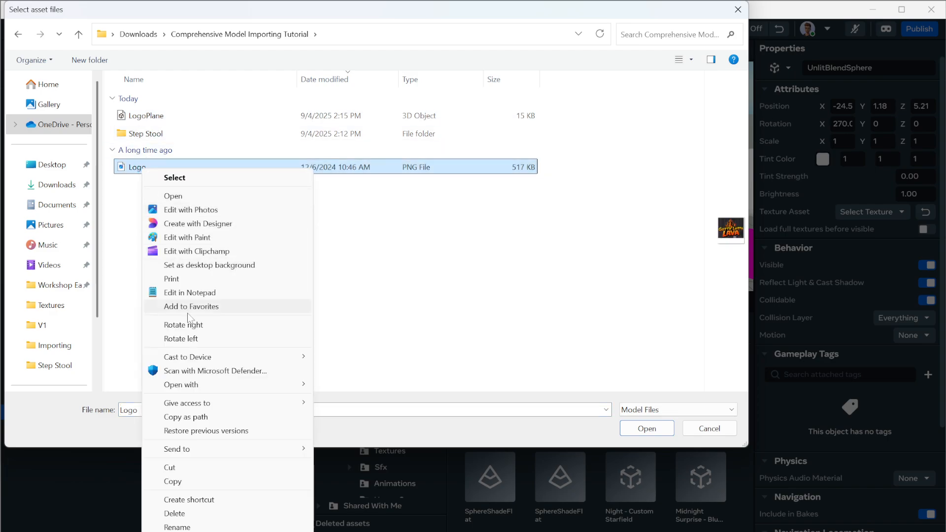
{"action": "left_click", "coordinate": [178, 526]}
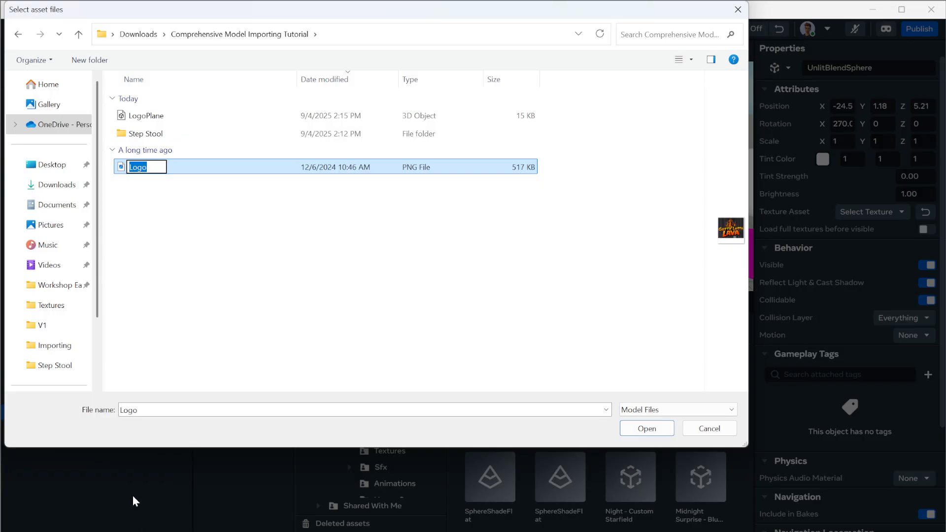
{"action": "type", "text": "_BA"}
{"action": "left_click", "coordinate": [282, 292]}
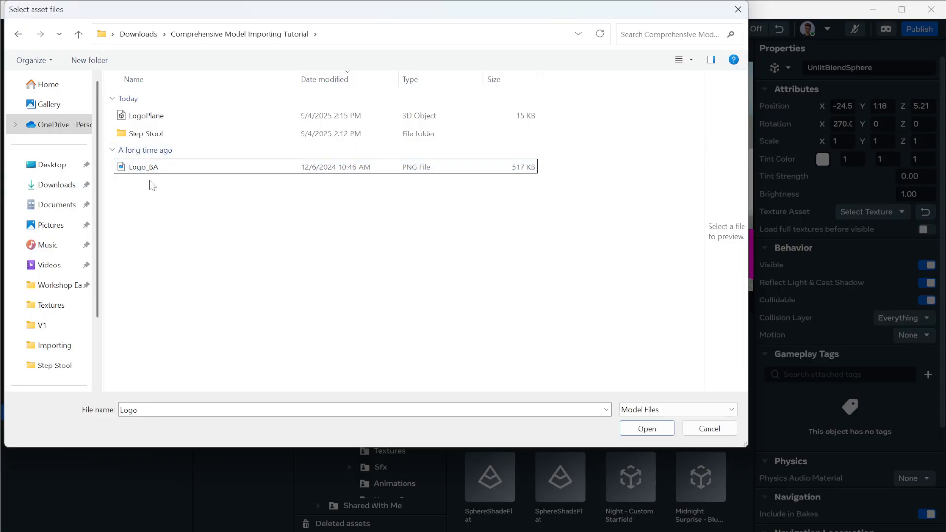
Step: Choose LogoPlane together with Logo_BA and import them as a 3D model
{"action": "left_click", "coordinate": [146, 157]}
{"action": "left_click", "coordinate": [160, 121], "text": "ctrl"}
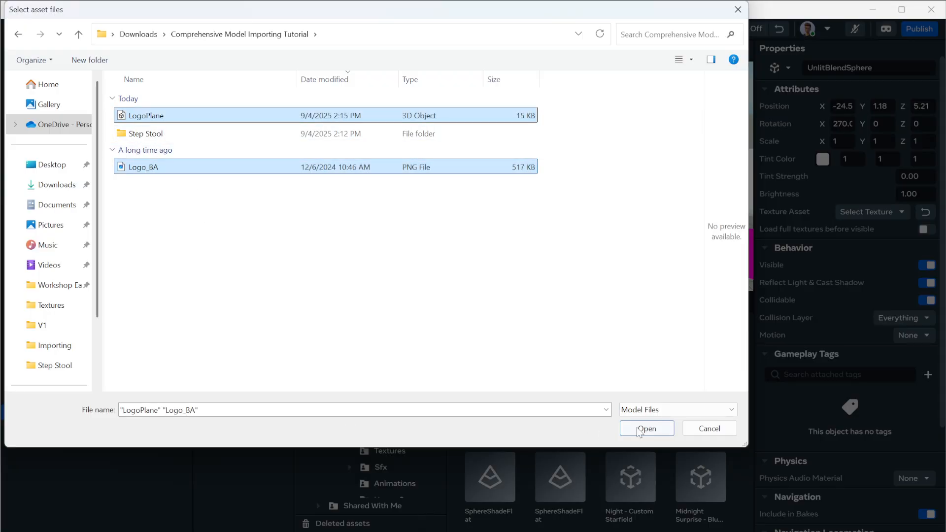
{"action": "left_click", "coordinate": [639, 428]}
{"action": "left_click", "coordinate": [565, 411]}
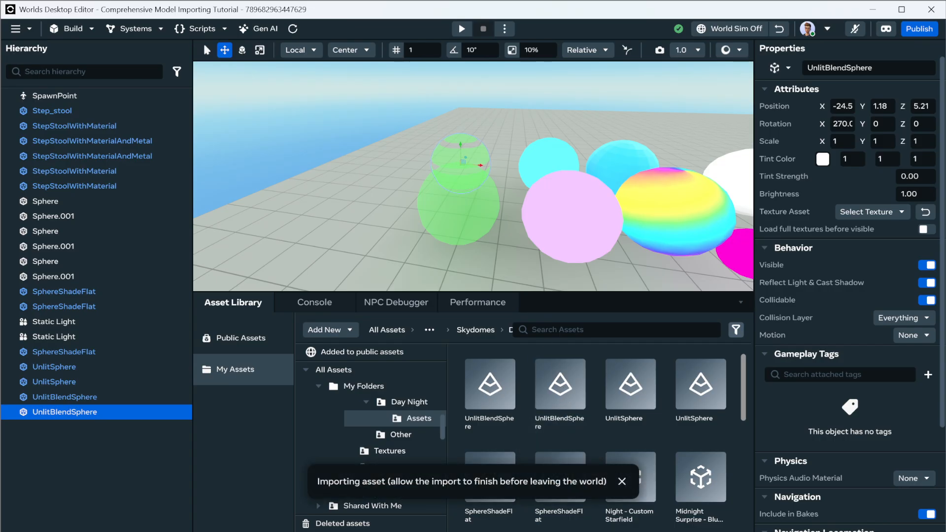
Step: Switch to the browser and open the Meta Horizon tutorial on importing images and adding texture animation in a new tab
{"action": "key", "text": "alt+Tab"}
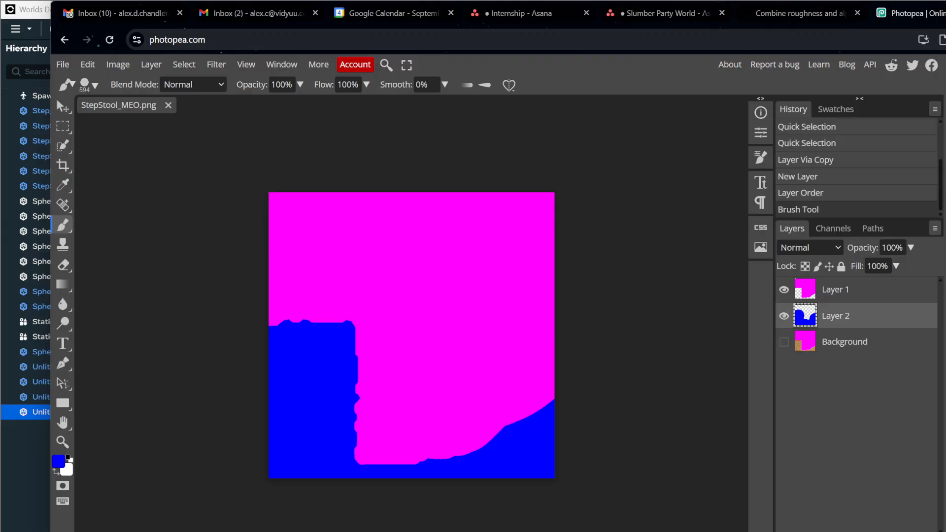
{"action": "key", "text": "ctrl+t"}
{"action": "type", "text": ";"}
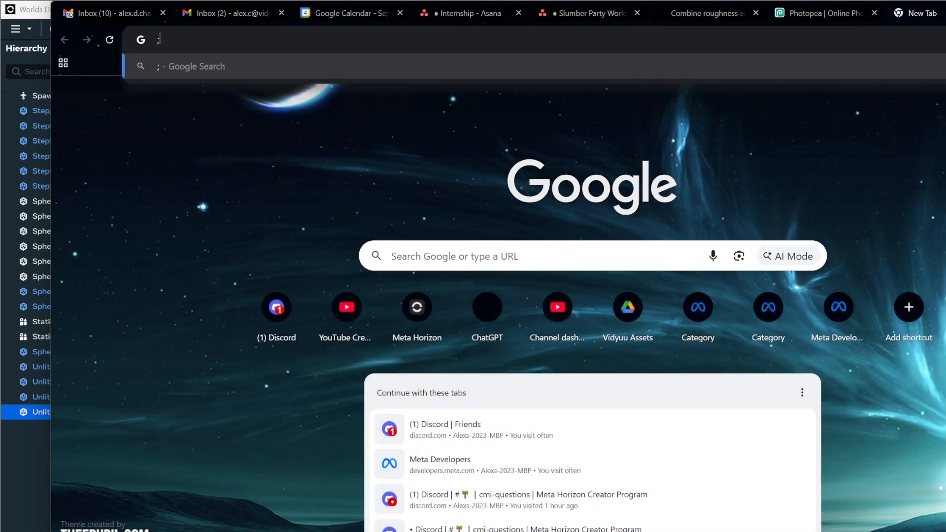
{"action": "key", "text": "BackSpace"}
{"action": "type", "text": "lea"}
{"action": "key", "text": "Down"}
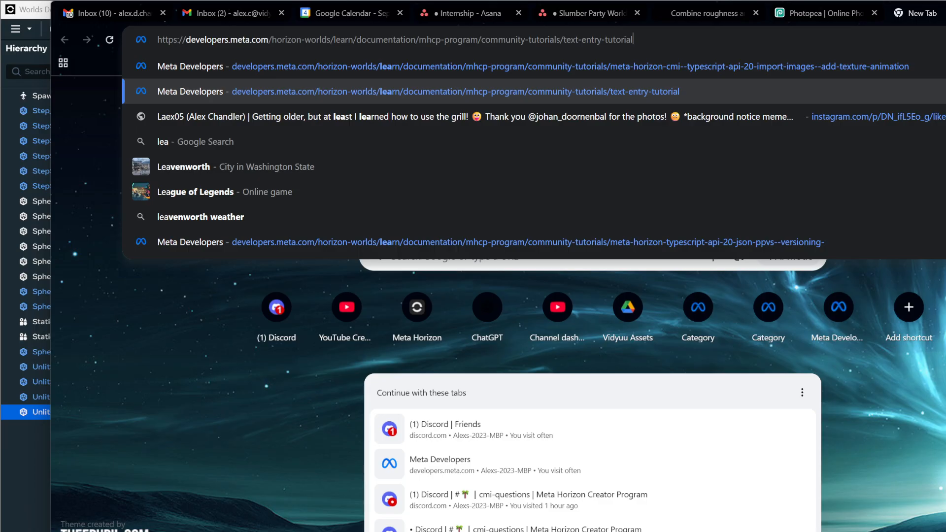
{"action": "key", "text": "Up"}
{"action": "key", "text": "Return"}
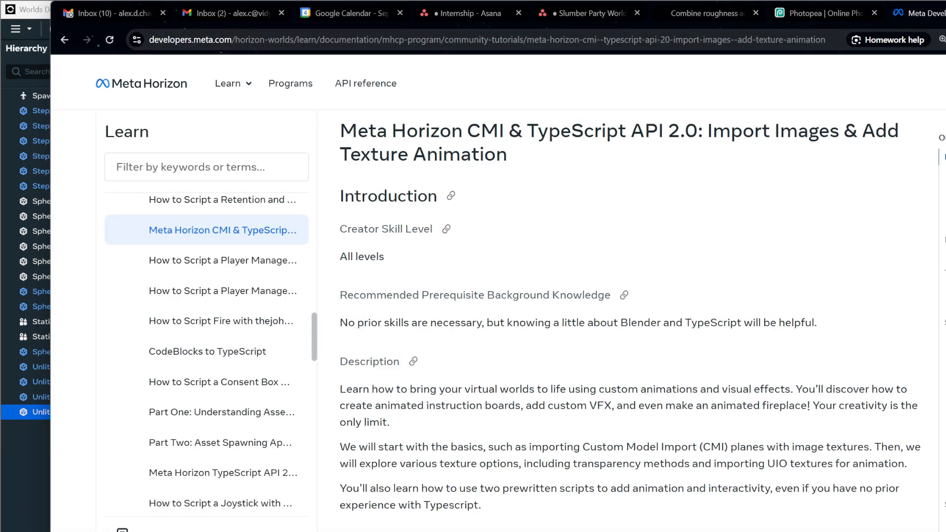
{"action": "left_click_drag", "start_coordinate": [945, 260], "coordinate": [907, 259]}
Step: Examine the Image Importing Cheat Sheet for file and material naming conventions, and return to Worlds Desktop Editor
{"action": "scroll", "coordinate": [608, 393], "scroll_direction": "down", "scroll_amount": 10}
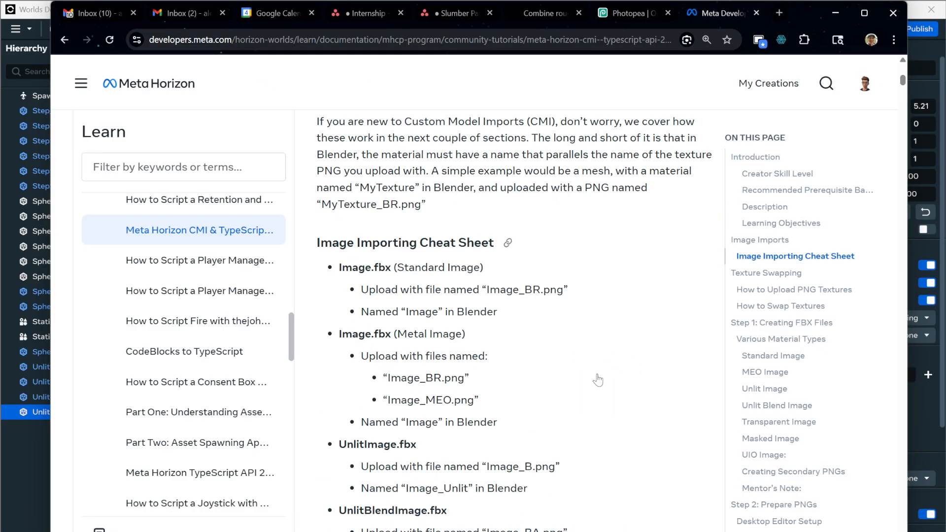
{"action": "scroll", "coordinate": [481, 209], "scroll_direction": "up", "scroll_amount": 10}
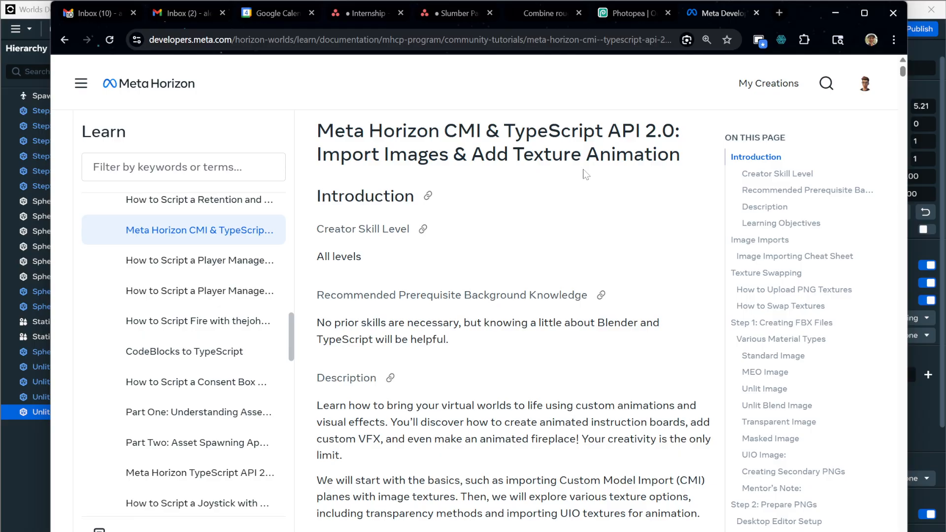
{"action": "scroll", "coordinate": [643, 226], "scroll_direction": "down", "scroll_amount": 8}
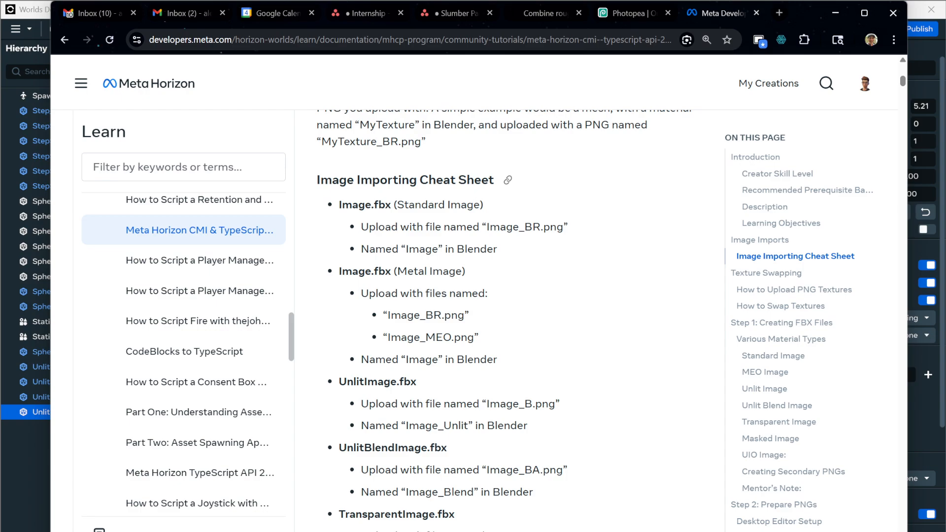
{"action": "scroll", "coordinate": [512, 315], "scroll_direction": "down", "scroll_amount": 6}
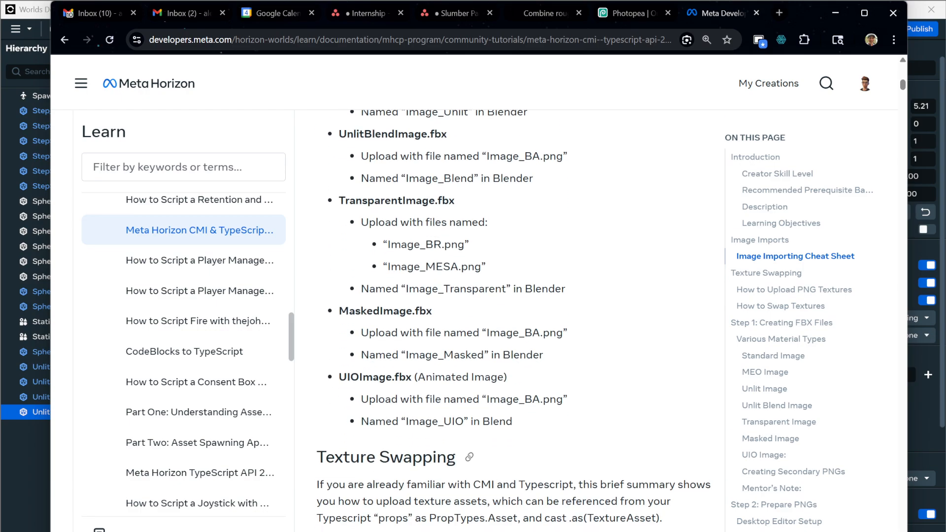
{"action": "scroll", "coordinate": [407, 345], "scroll_direction": "up", "scroll_amount": 7}
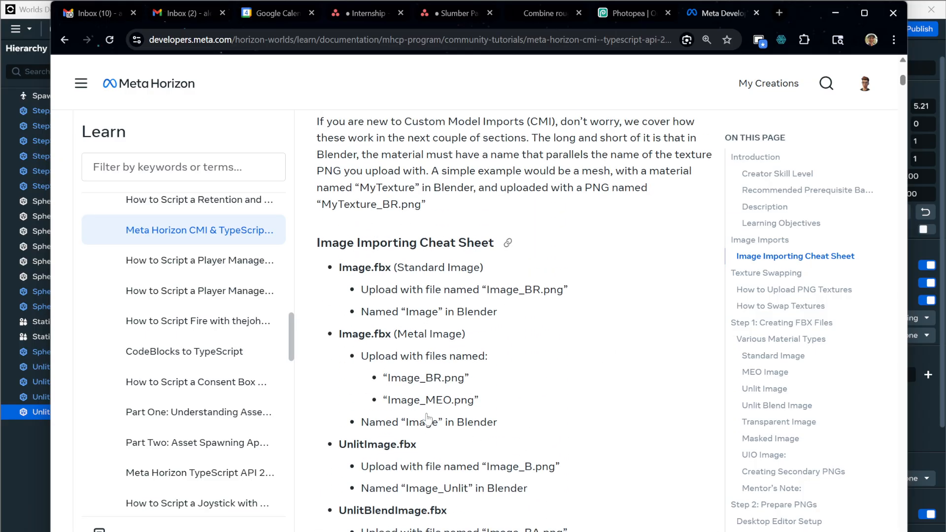
{"action": "scroll", "coordinate": [466, 434], "scroll_direction": "down", "scroll_amount": 6}
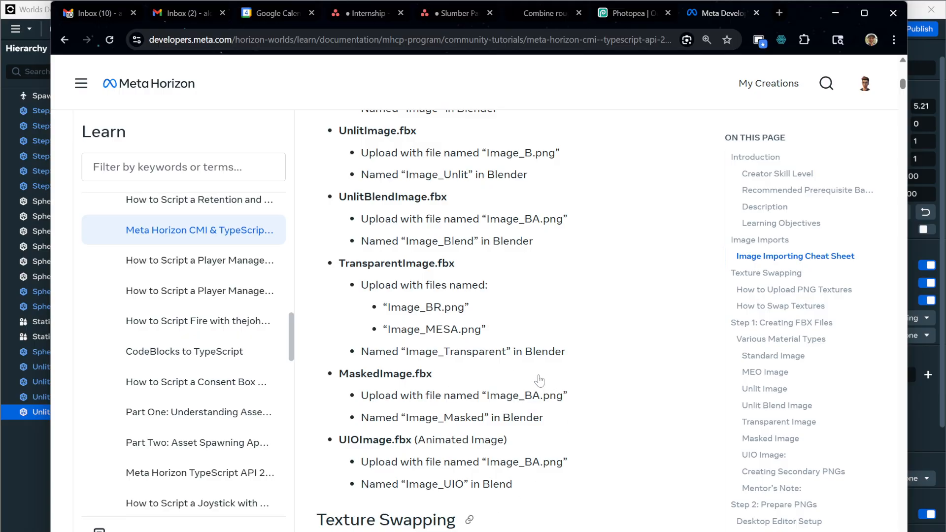
{"action": "scroll", "coordinate": [540, 381], "scroll_direction": "up", "scroll_amount": 7}
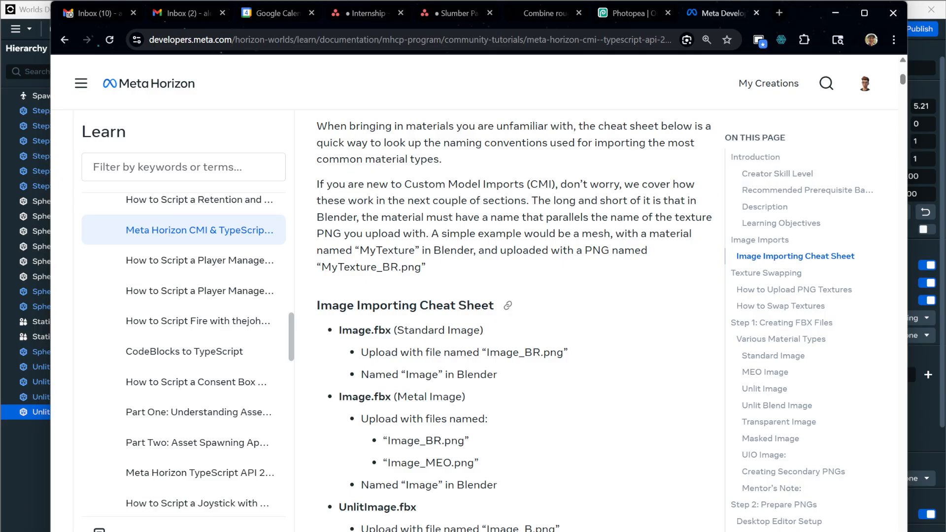
{"action": "left_click", "coordinate": [828, 18]}
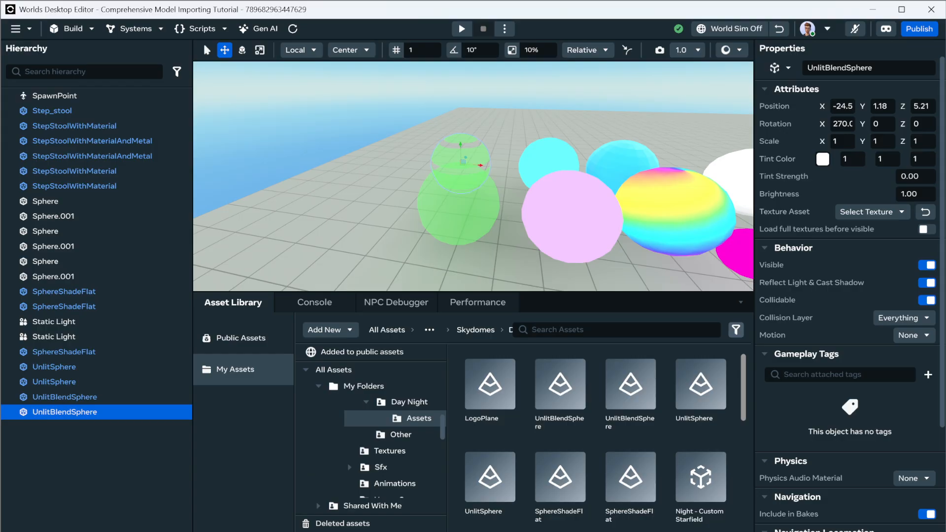
{"action": "key", "text": "alt+Tab"}
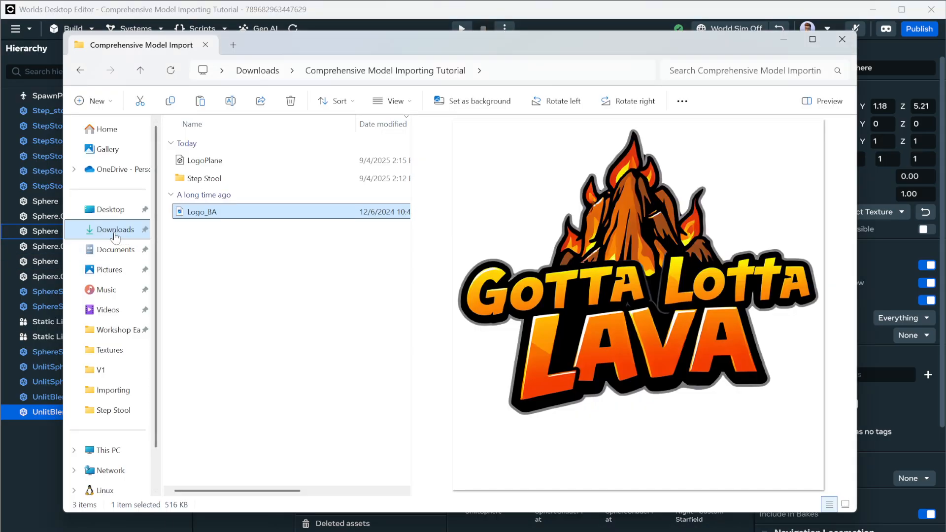
{"action": "left_click", "coordinate": [117, 233]}
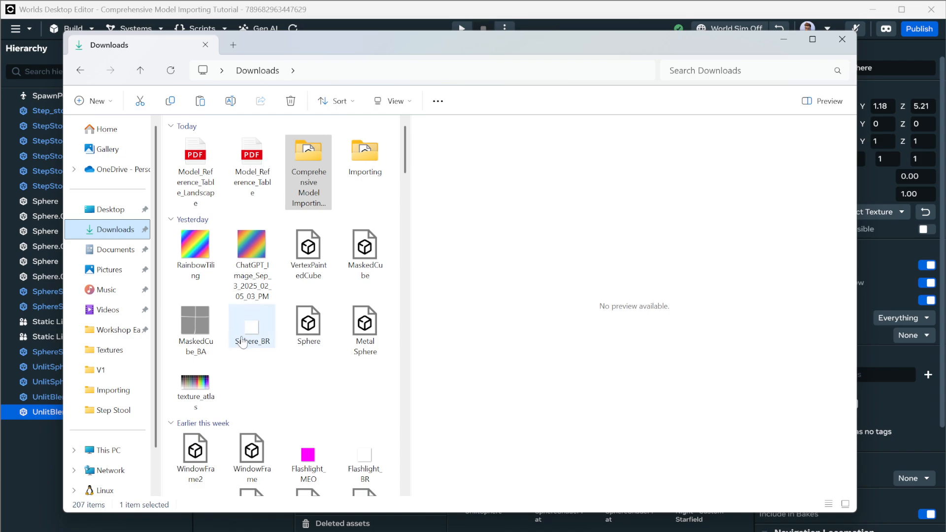
{"action": "left_click", "coordinate": [129, 270]}
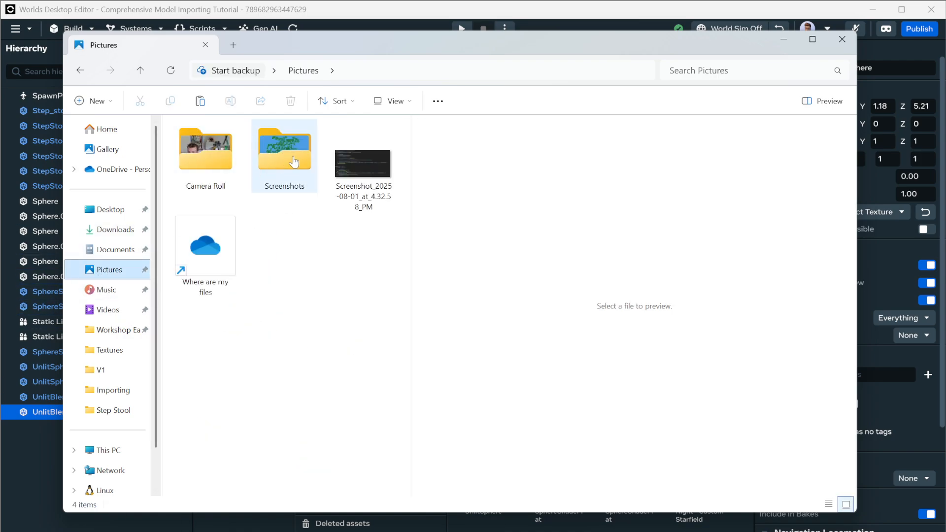
{"action": "double_click", "coordinate": [291, 173]}
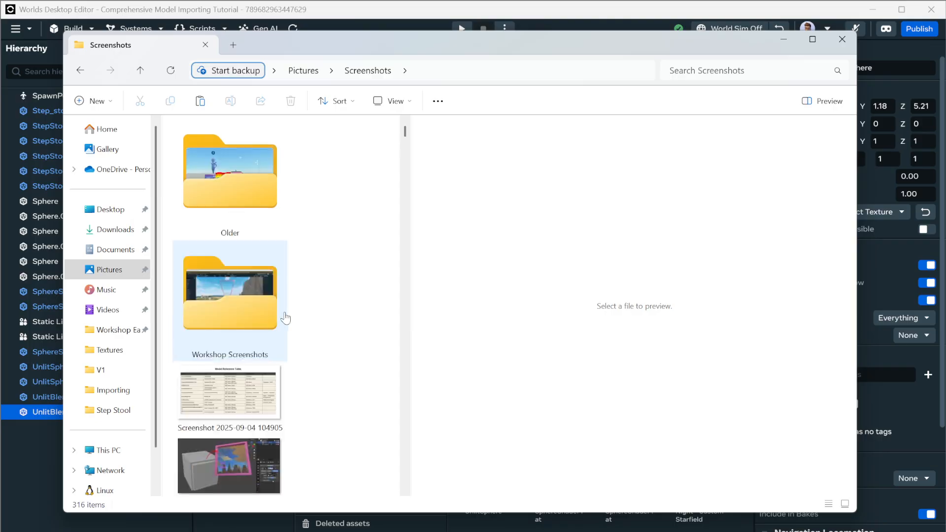
{"action": "left_click", "coordinate": [245, 375]}
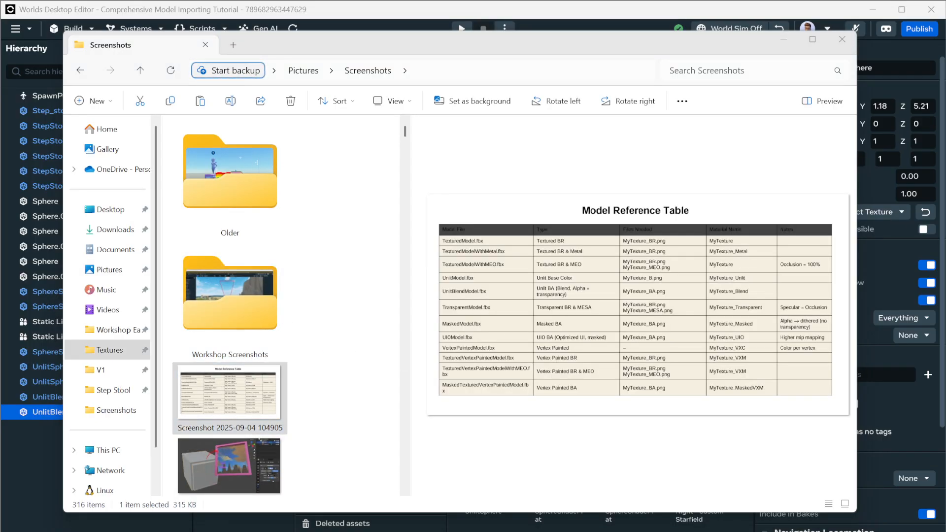
Step: Enlarge the image viewer to examine the Model Reference Table, minimise it and close File Explorer
{"action": "left_click_drag", "start_coordinate": [945, 61], "coordinate": [359, 13]}
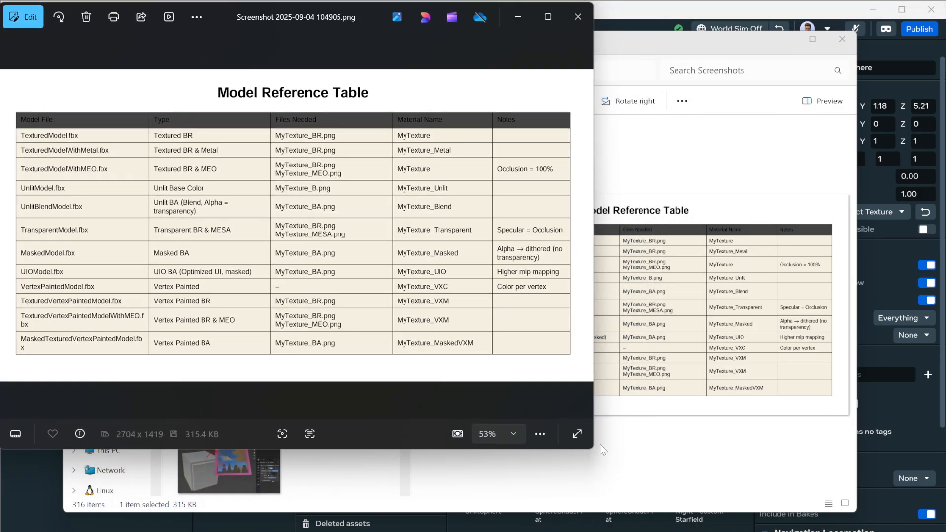
{"action": "left_click_drag", "start_coordinate": [595, 452], "coordinate": [945, 531]}
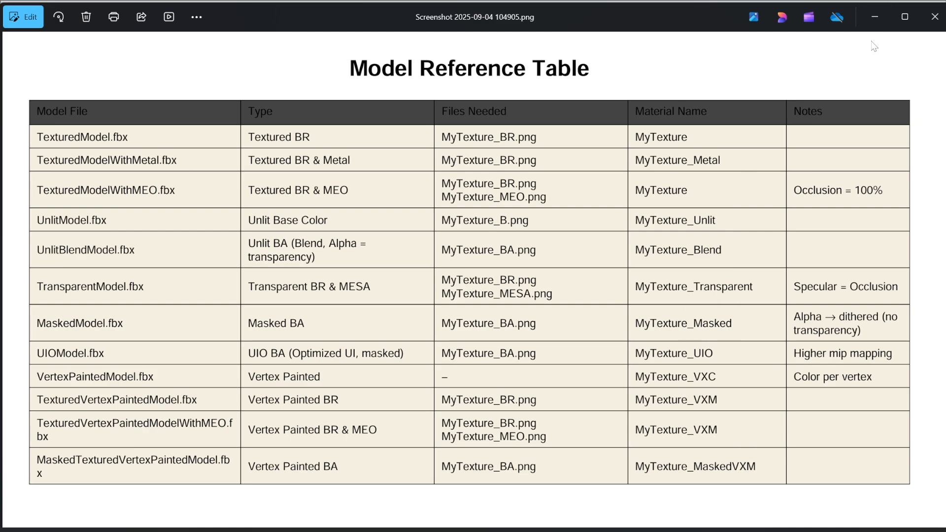
{"action": "left_click", "coordinate": [877, 16]}
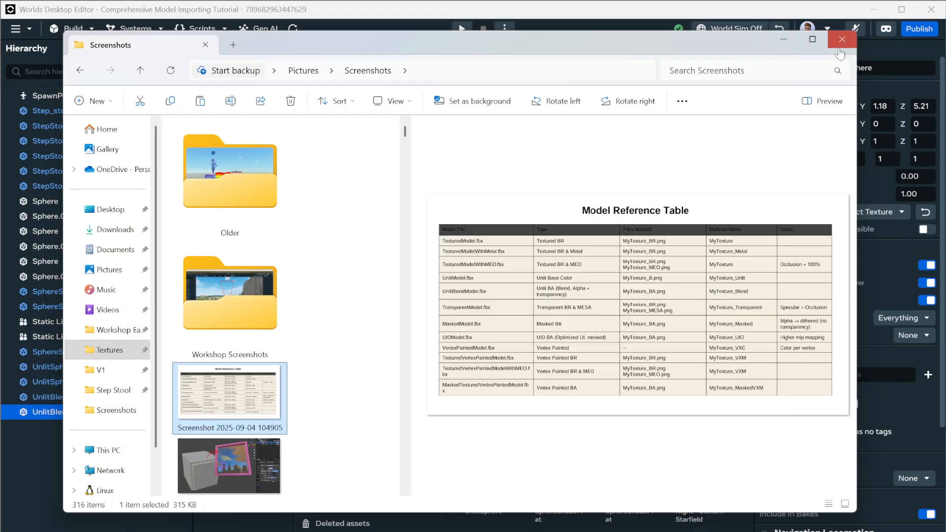
{"action": "left_click", "coordinate": [842, 40]}
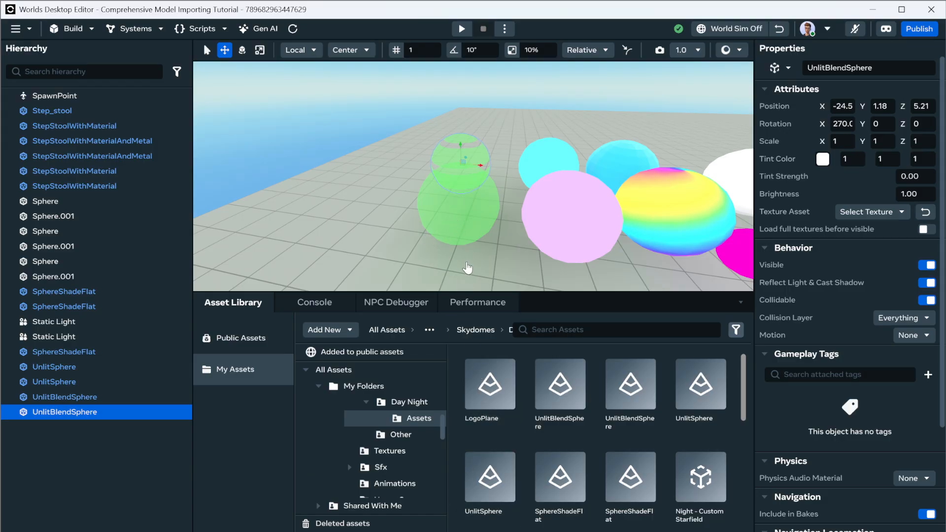
Step: Place the LogoPlane asset in an empty area of the world, away from the spheres
{"action": "right_click_drag", "start_coordinate": [467, 265], "coordinate": [492, 268]}
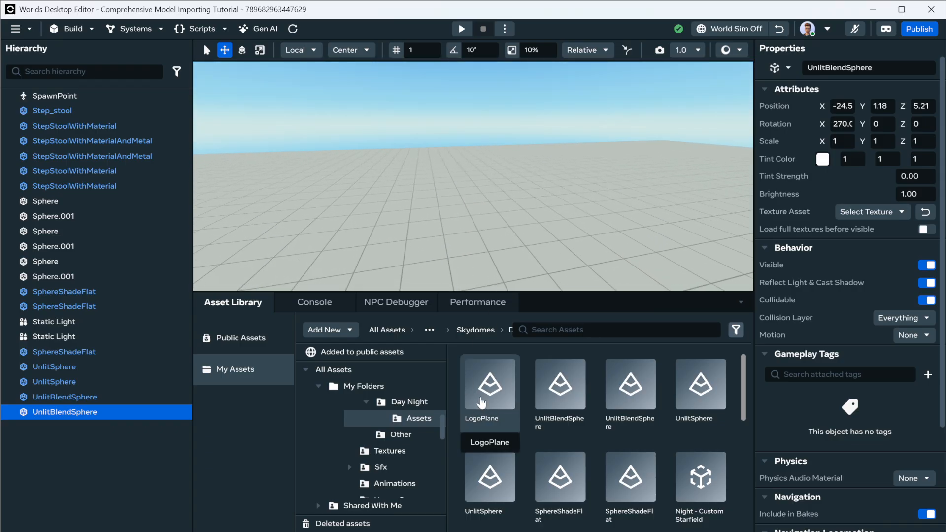
{"action": "right_click", "coordinate": [482, 399]}
{"action": "left_click", "coordinate": [508, 409]}
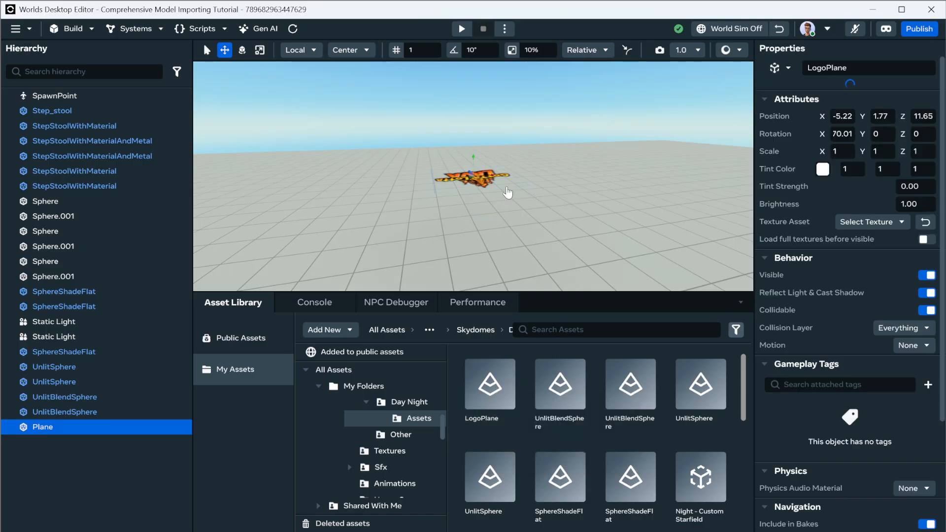
{"action": "scroll", "coordinate": [518, 205], "scroll_direction": "up", "scroll_amount": 6}
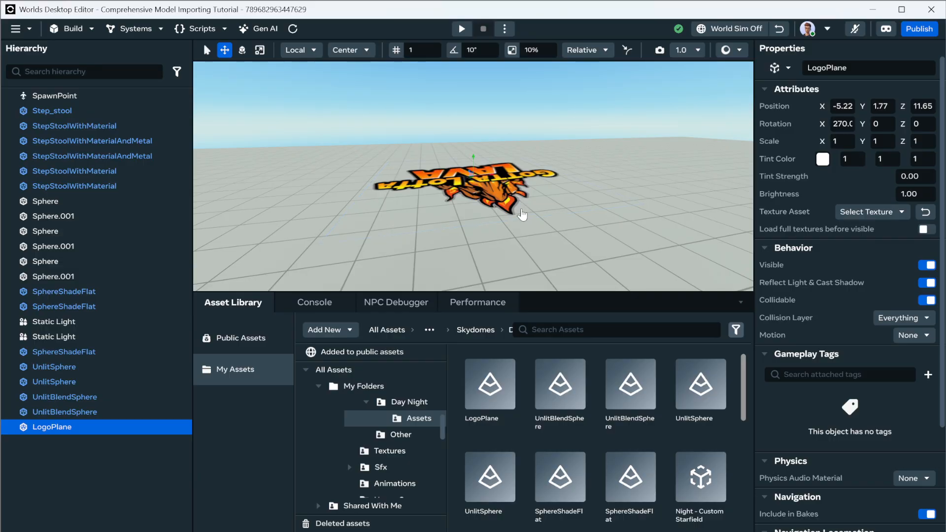
Step: Inspect the logo plane's transparency from several angles, with the plane selected and deselected
{"action": "left_click_drag", "start_coordinate": [522, 214], "coordinate": [784, 292], "text": "alt"}
{"action": "left_click", "coordinate": [611, 230]}
{"action": "left_click", "coordinate": [483, 202]}
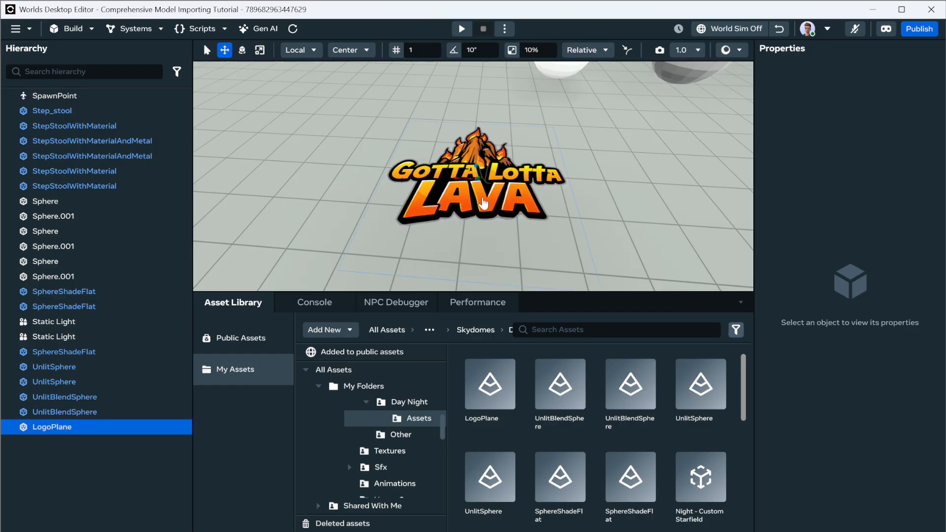
{"action": "left_click_drag", "start_coordinate": [619, 253], "coordinate": [625, 321], "text": "alt"}
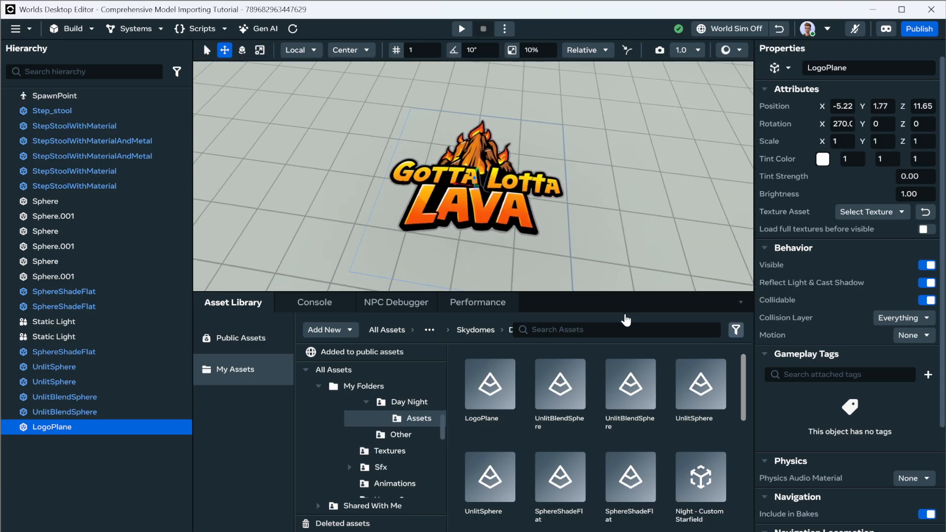
{"action": "left_click", "coordinate": [530, 246]}
{"action": "left_click_drag", "start_coordinate": [530, 247], "coordinate": [495, 215], "text": "alt"}
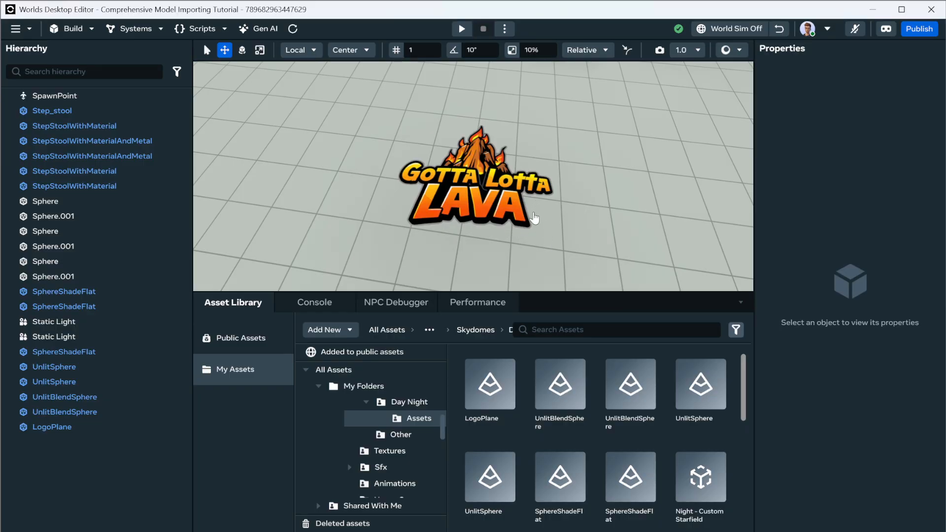
Step: Move the logo plane along its ground direction to about Z 3.34, beside the white spheres
{"action": "key", "text": "s"}
{"action": "right_click_drag", "start_coordinate": [597, 219], "coordinate": [559, 193]}
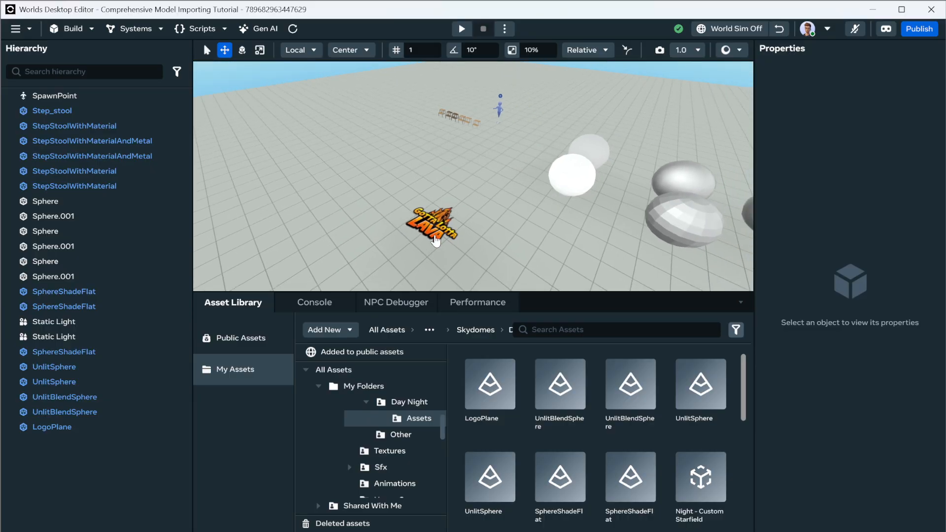
{"action": "left_click", "coordinate": [436, 240]}
{"action": "right_click_drag", "start_coordinate": [460, 255], "coordinate": [499, 241]}
{"action": "key", "text": "w"}
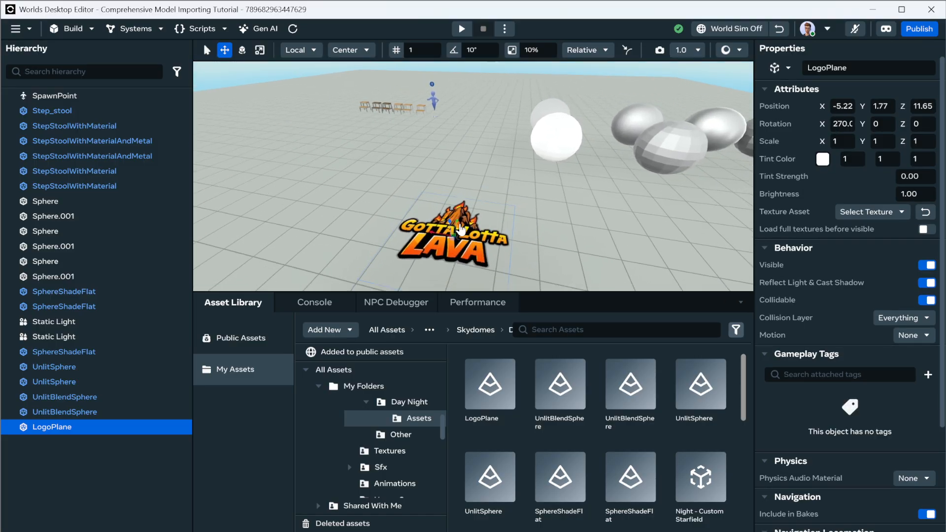
{"action": "left_click_drag", "start_coordinate": [459, 224], "coordinate": [492, 105]}
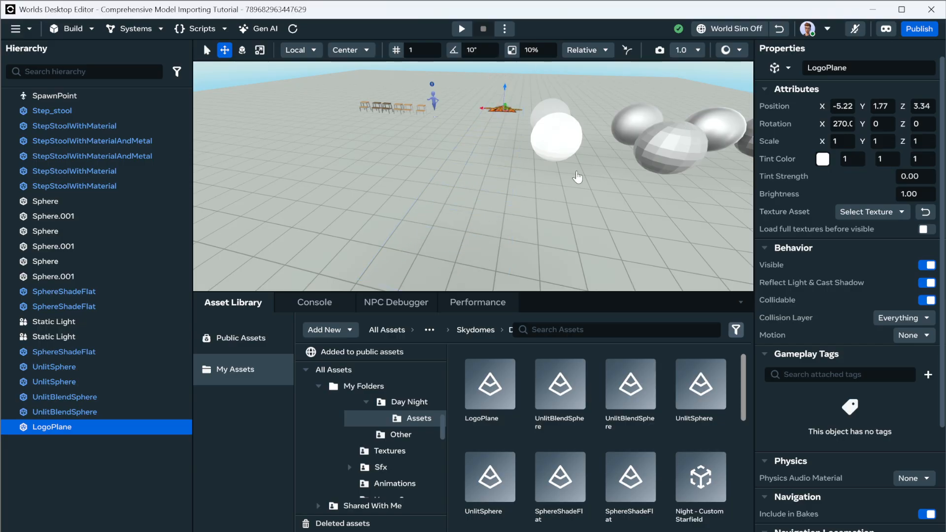
Step: Move the logo plane to about X -3.76, and stand it upright by entering 180 for X rotation and 0 for Z rotation
{"action": "key", "text": "f"}
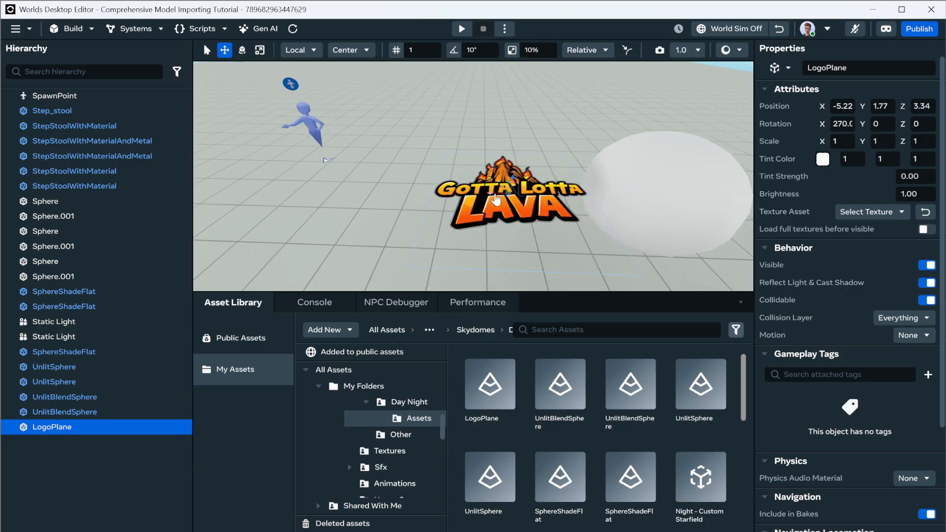
{"action": "left_click_drag", "start_coordinate": [497, 199], "coordinate": [380, 196]}
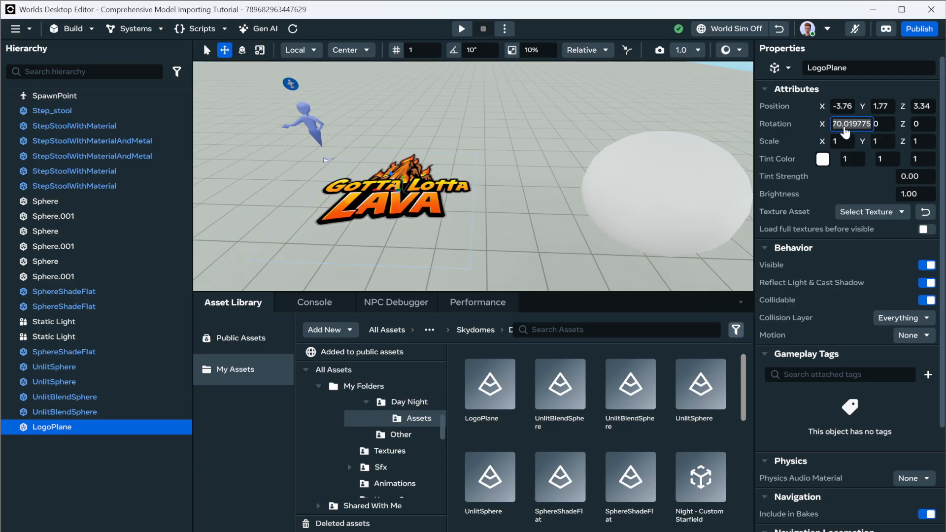
{"action": "left_click", "coordinate": [845, 129]}
{"action": "type", "text": "180"}
{"action": "key", "text": "Return"}
{"action": "left_click_drag", "start_coordinate": [534, 164], "coordinate": [296, 154], "text": "alt"}
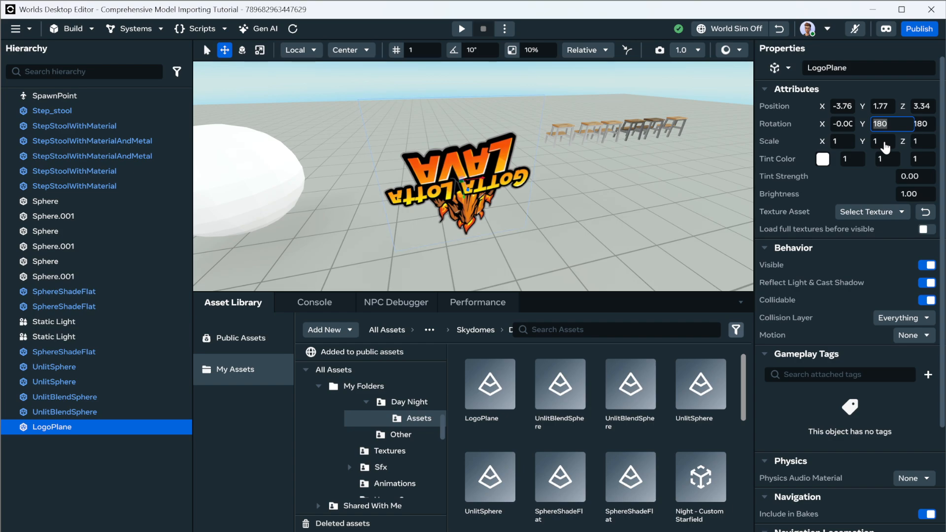
{"action": "left_click", "coordinate": [930, 130]}
{"action": "type", "text": "0"}
{"action": "key", "text": "Return"}
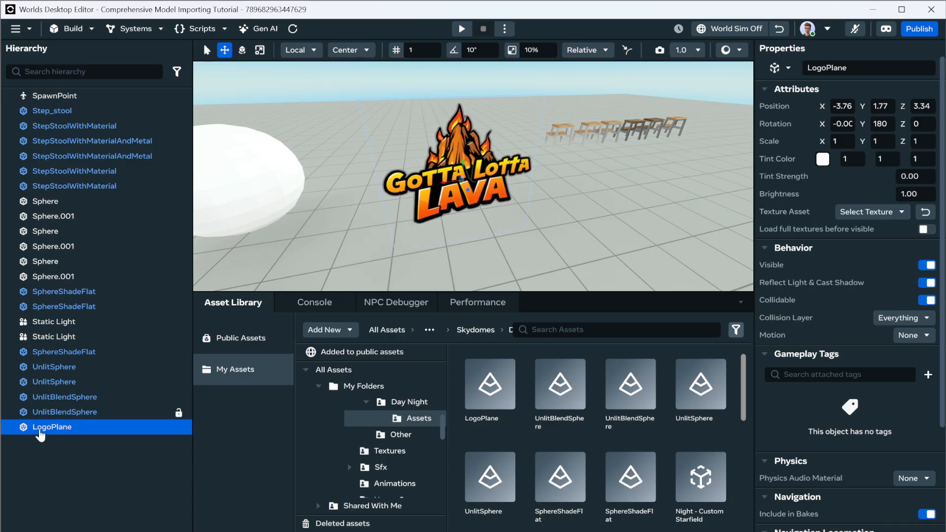
Step: Create a parent object for LogoPlane and set the parent's Billboard to Lock-Y and Motion to Animated
{"action": "right_click", "coordinate": [55, 433]}
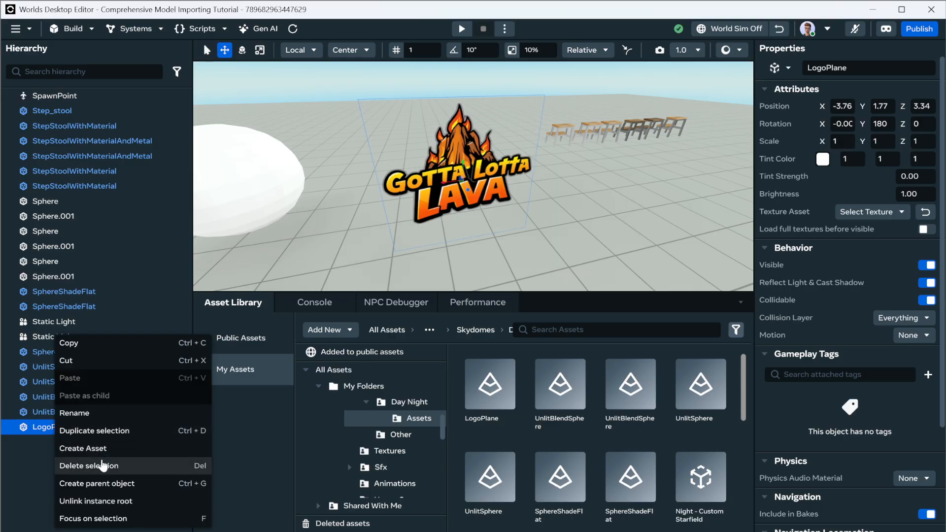
{"action": "left_click", "coordinate": [121, 484]}
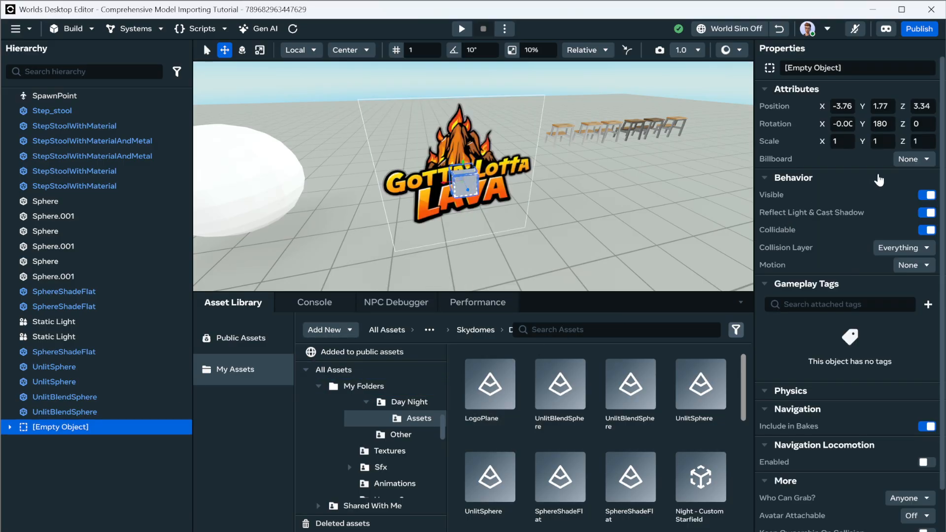
{"action": "left_click", "coordinate": [911, 160]}
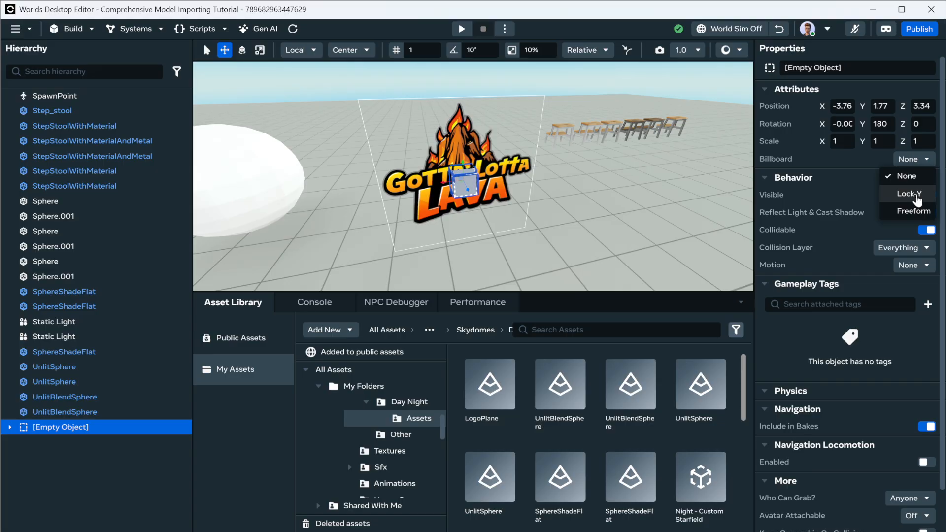
{"action": "left_click", "coordinate": [916, 194]}
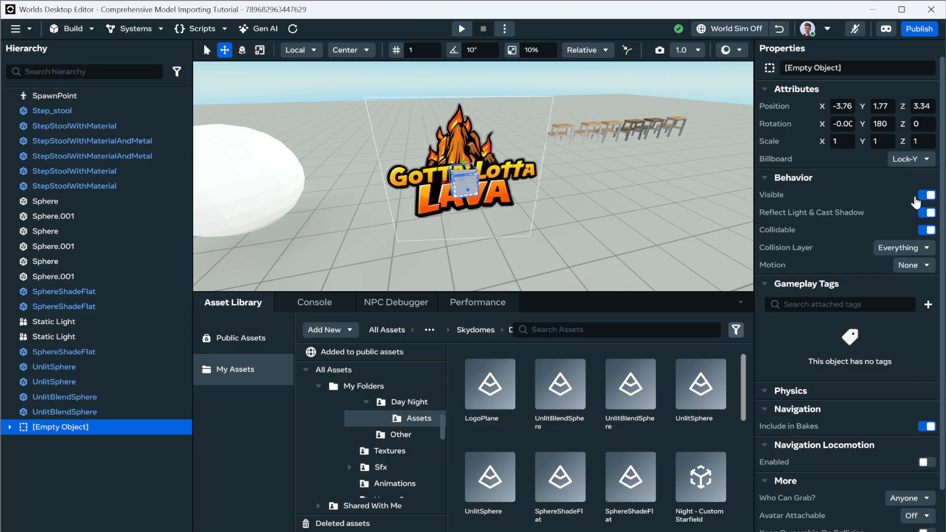
{"action": "left_click", "coordinate": [914, 266]}
{"action": "left_click", "coordinate": [907, 281]}
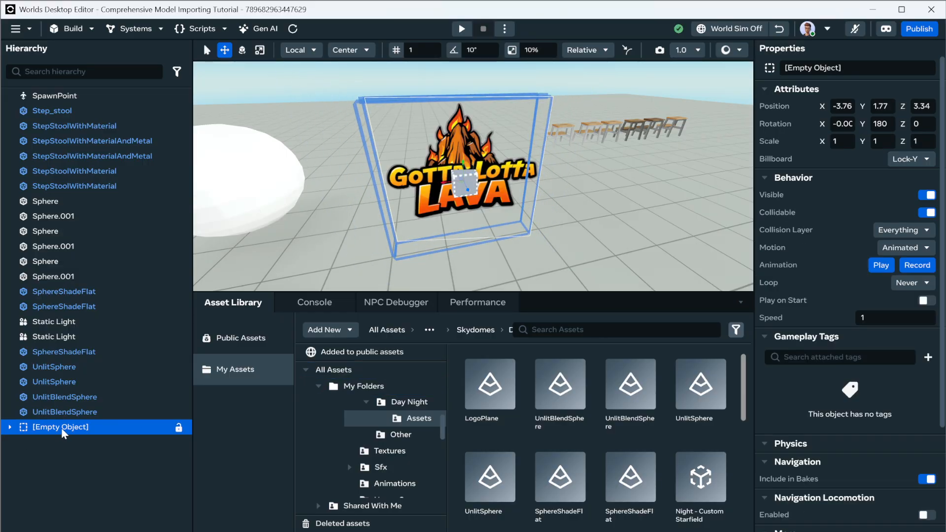
Step: Examine the billboarded logo from farther away, alongside the stools and spheres, and deselect it
{"action": "left_click_drag", "start_coordinate": [566, 227], "coordinate": [542, 231], "text": "alt"}
{"action": "right_click_drag", "start_coordinate": [543, 231], "coordinate": [764, 203]}
{"action": "key", "text": "s"}
{"action": "right_click_drag", "start_coordinate": [593, 240], "coordinate": [593, 256]}
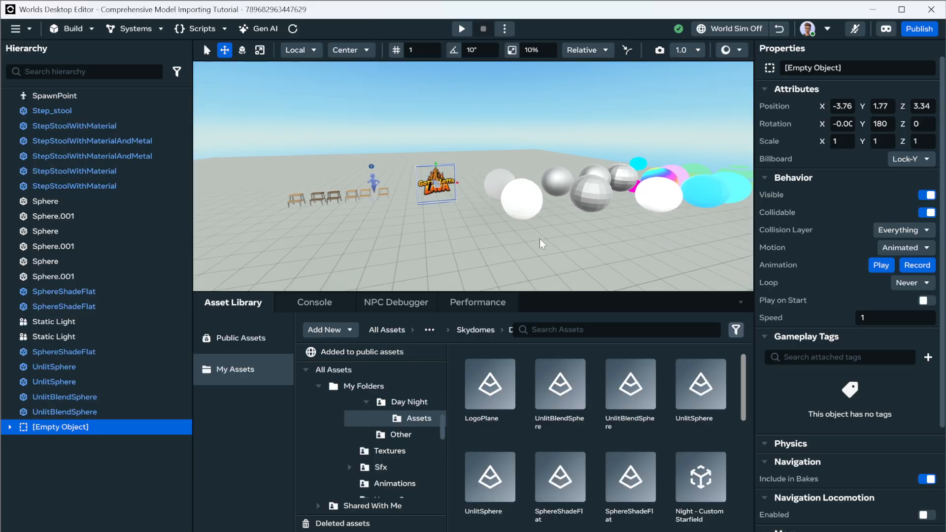
{"action": "left_click", "coordinate": [554, 240]}
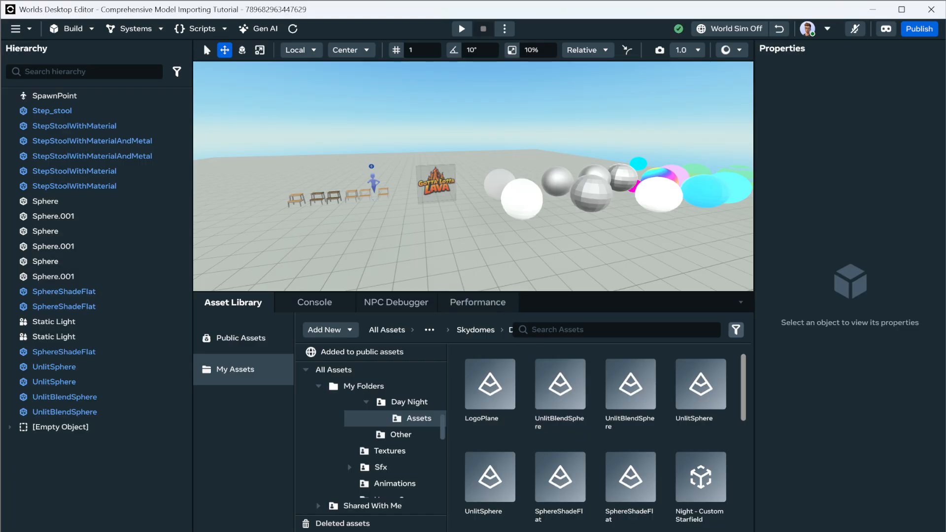
Step: Switch to a new File Explorer window and open the Slumber Party Models folder in Downloads
{"action": "key", "text": "alt+Tab"}
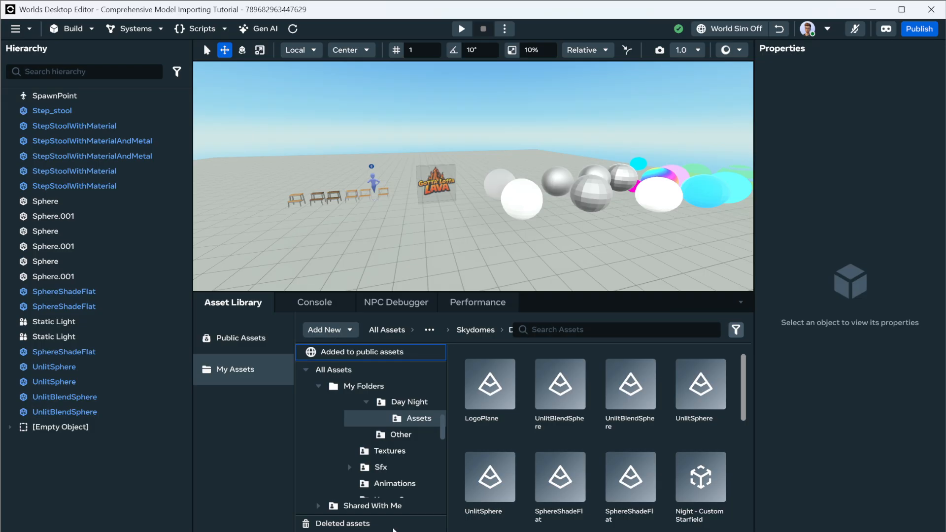
{"action": "key", "text": "super+e"}
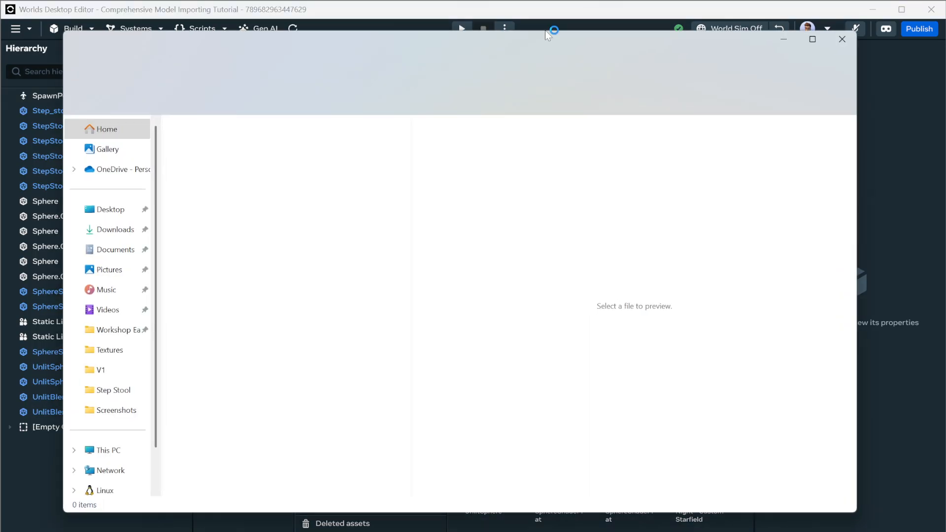
{"action": "scroll", "coordinate": [282, 433], "scroll_direction": "down", "scroll_amount": 6}
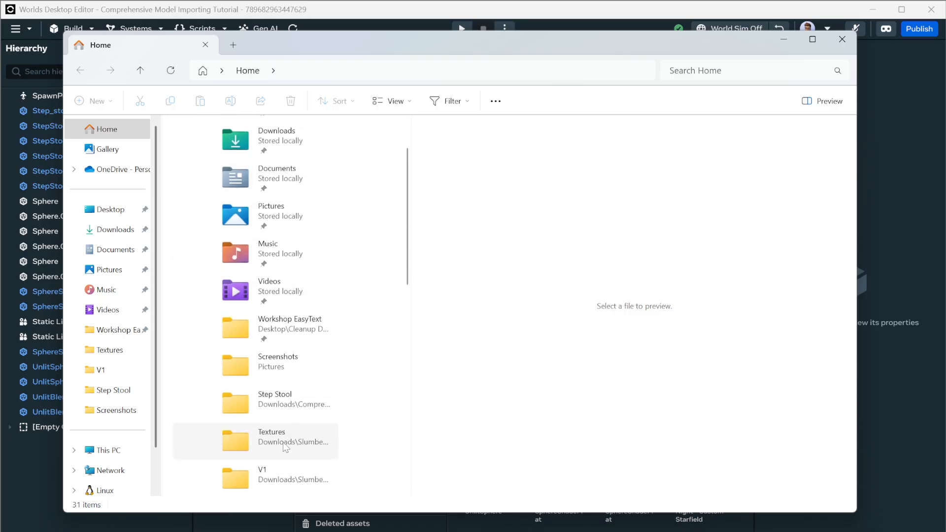
{"action": "left_click", "coordinate": [115, 230]}
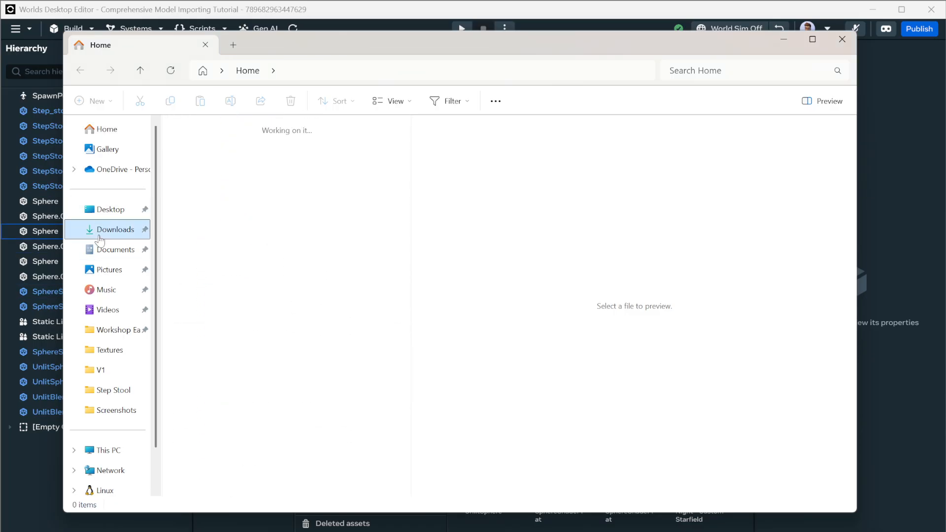
{"action": "scroll", "coordinate": [306, 309], "scroll_direction": "down", "scroll_amount": 3}
{"action": "scroll", "coordinate": [306, 310], "scroll_direction": "down", "scroll_amount": 3}
{"action": "double_click", "coordinate": [310, 355]}
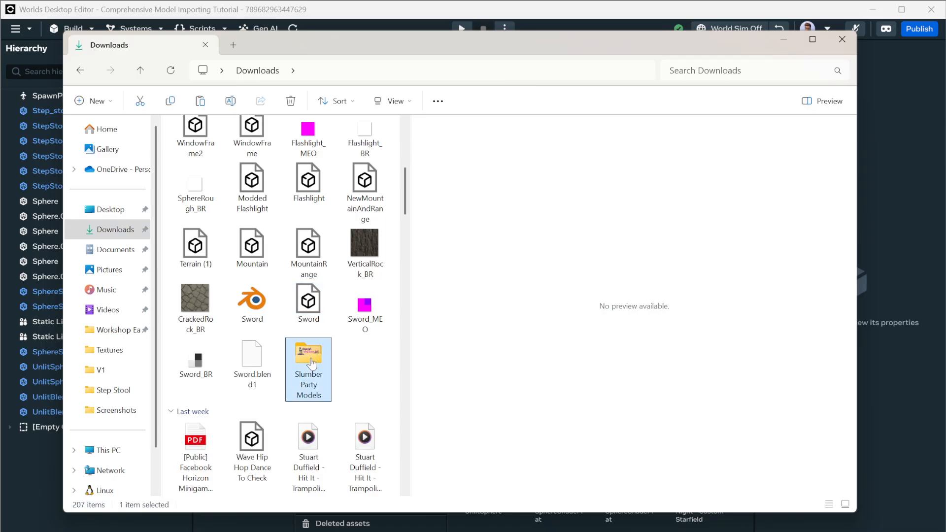
Step: Add the Palm1, PalmTree_BR, TropicalLeaves and Foliage_BA files to the Comprehensive Model Importing Tutorial folder, and select the leaves model and texture
{"action": "scroll", "coordinate": [222, 345], "scroll_direction": "down", "scroll_amount": 5}
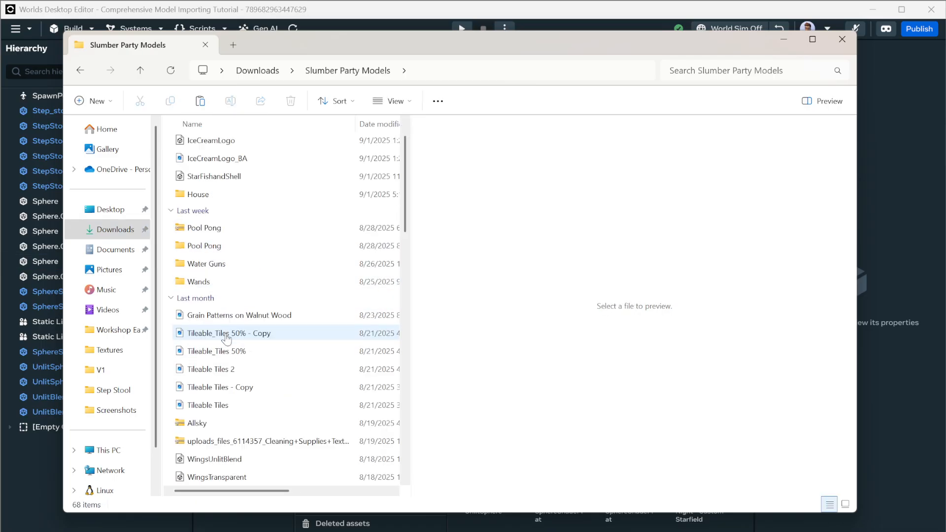
{"action": "scroll", "coordinate": [259, 423], "scroll_direction": "down", "scroll_amount": 6}
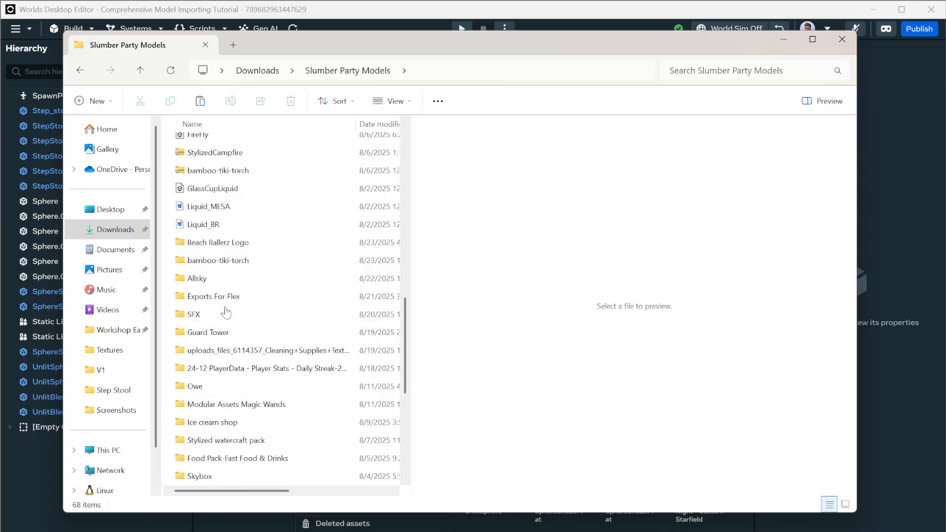
{"action": "scroll", "coordinate": [234, 428], "scroll_direction": "down", "scroll_amount": 2}
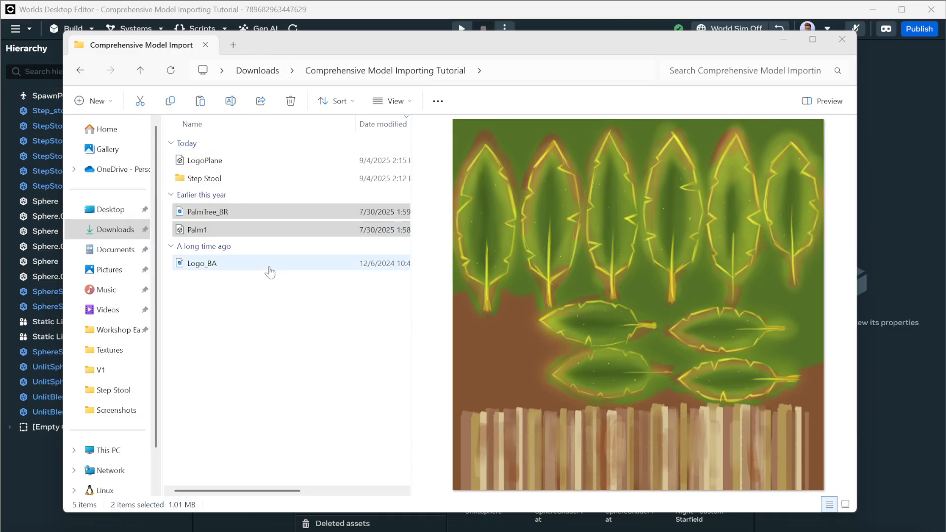
{"action": "left_click", "coordinate": [266, 340]}
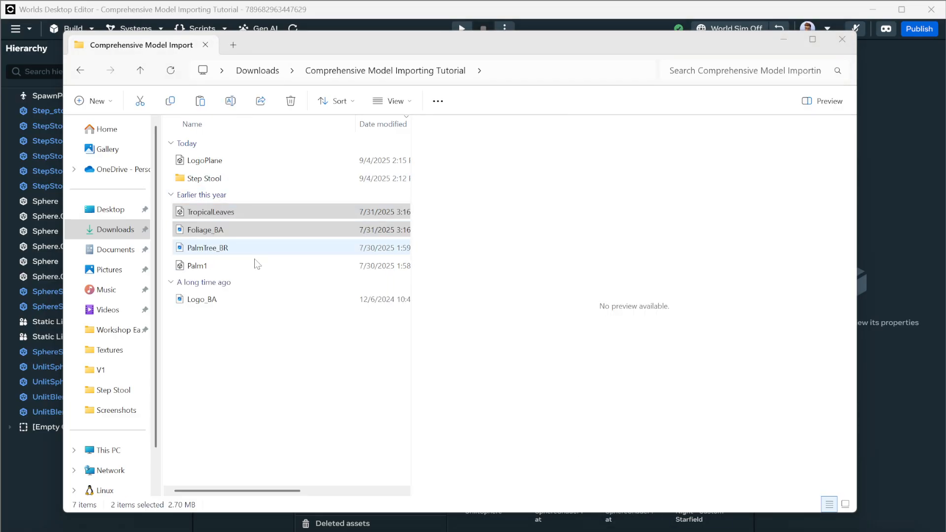
{"action": "left_click", "coordinate": [247, 217]}
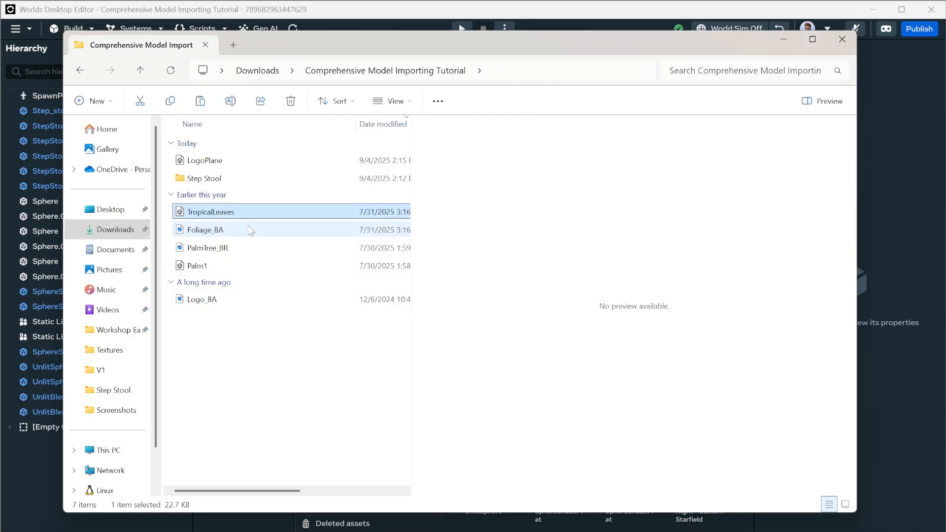
{"action": "left_click", "coordinate": [249, 230]}
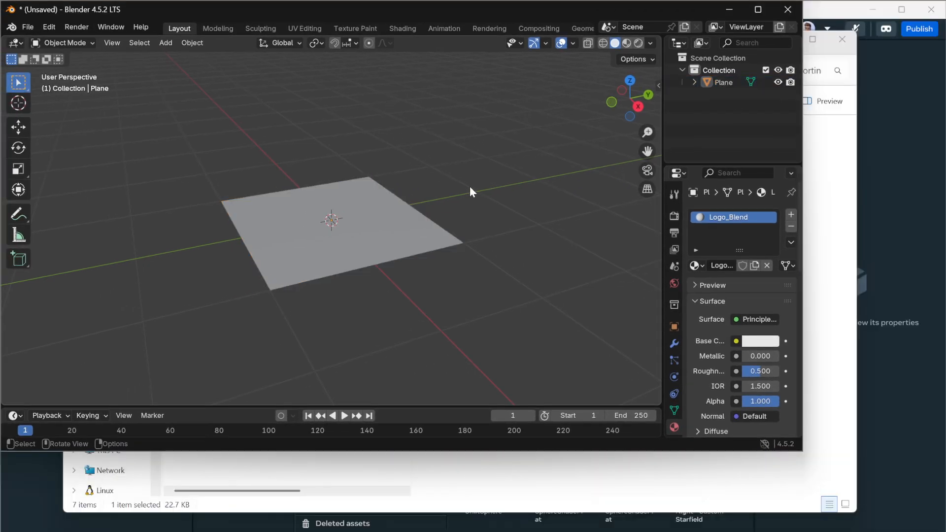
Step: Enlarge the Blender window and start a new General file, discarding the unsaved logo plane scene
{"action": "left_click_drag", "start_coordinate": [803, 451], "coordinate": [945, 531]}
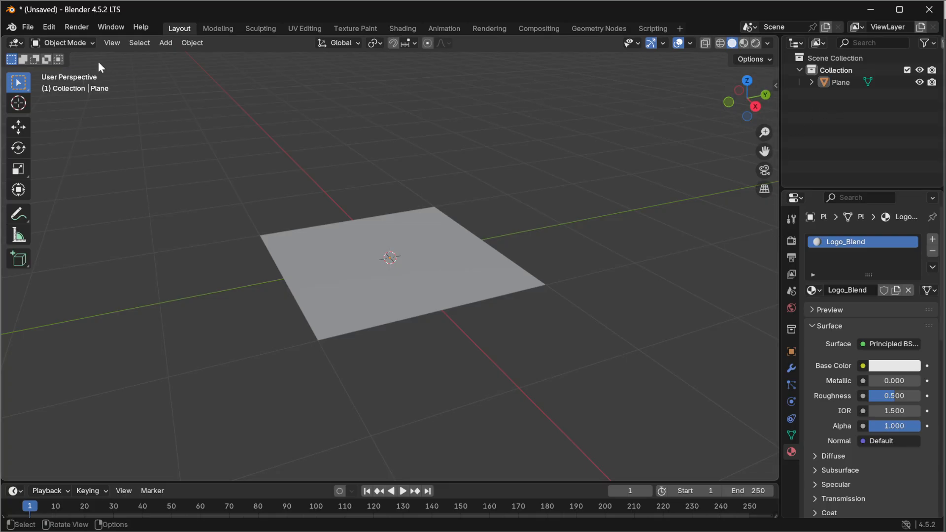
{"action": "left_click", "coordinate": [19, 28]}
{"action": "mouse_move", "coordinate": [40, 43]}
{"action": "left_click", "coordinate": [232, 51]}
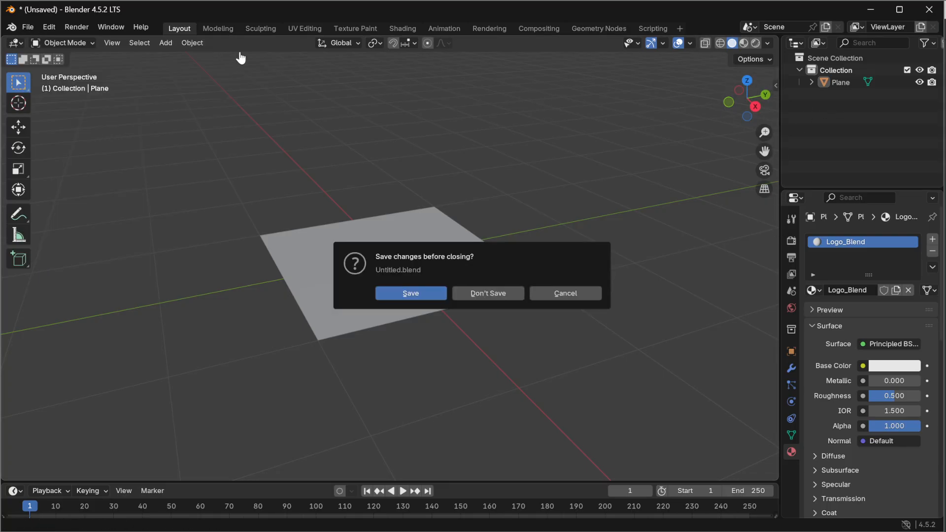
{"action": "left_click", "coordinate": [509, 295]}
Step: Delete the default camera, cube and light from the scene
{"action": "left_click", "coordinate": [854, 81]}
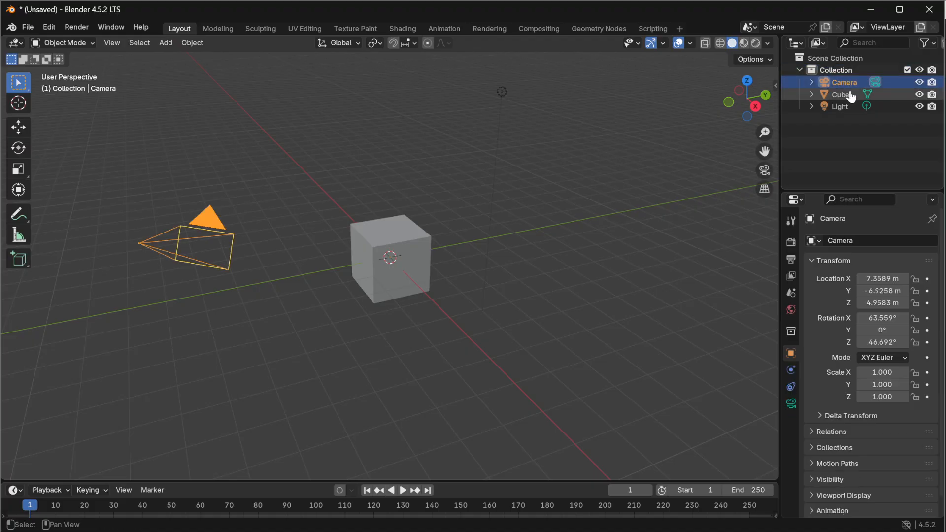
{"action": "left_click_drag", "start_coordinate": [851, 97], "coordinate": [851, 105]}
{"action": "left_click", "coordinate": [840, 106]}
{"action": "left_click", "coordinate": [844, 82], "text": "shift"}
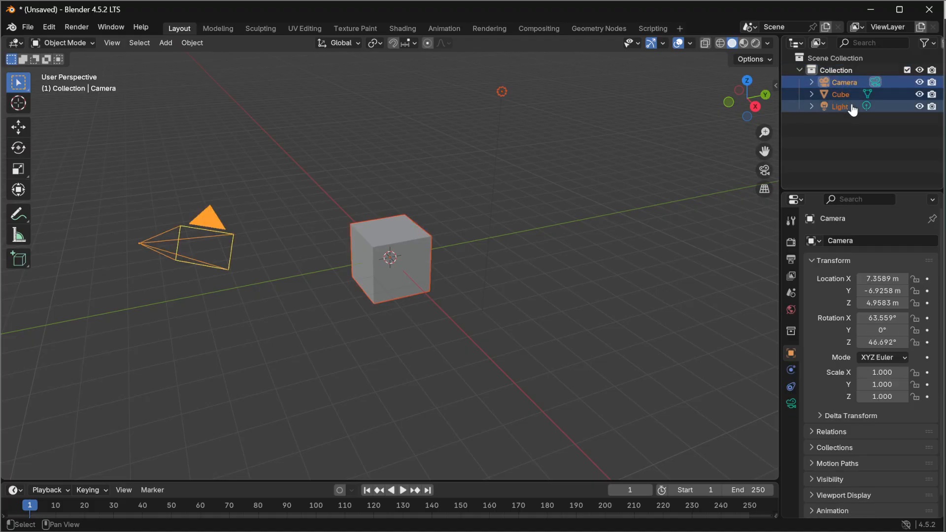
{"action": "right_click", "coordinate": [852, 108]}
{"action": "left_click", "coordinate": [811, 112]}
Step: Import TropicalLeaves.fbx from the Comprehensive Model Importing Tutorial folder using the standard FBX importer
{"action": "left_click", "coordinate": [28, 27]}
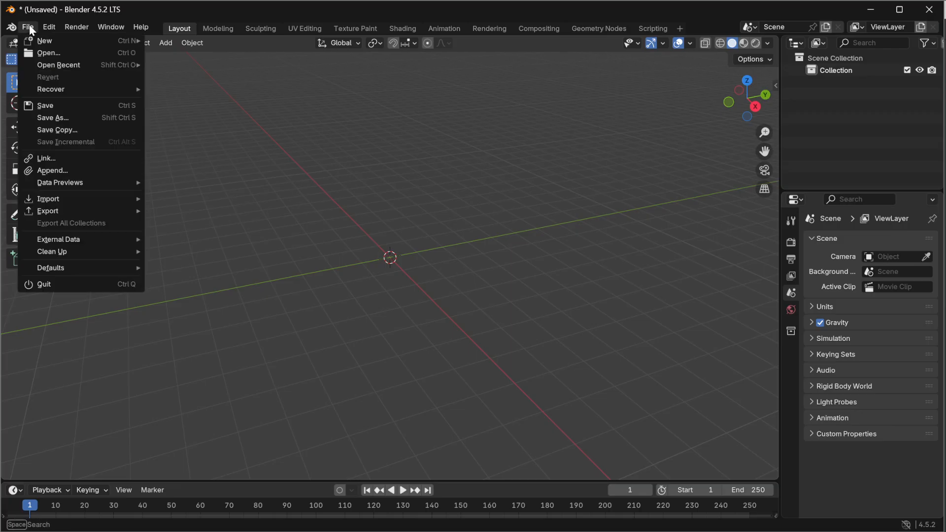
{"action": "mouse_move", "coordinate": [108, 197]}
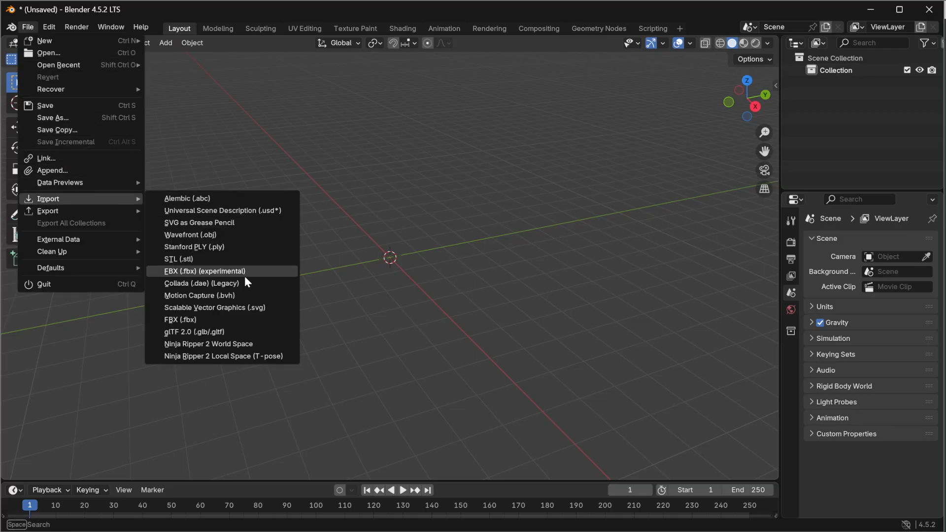
{"action": "left_click", "coordinate": [200, 321]}
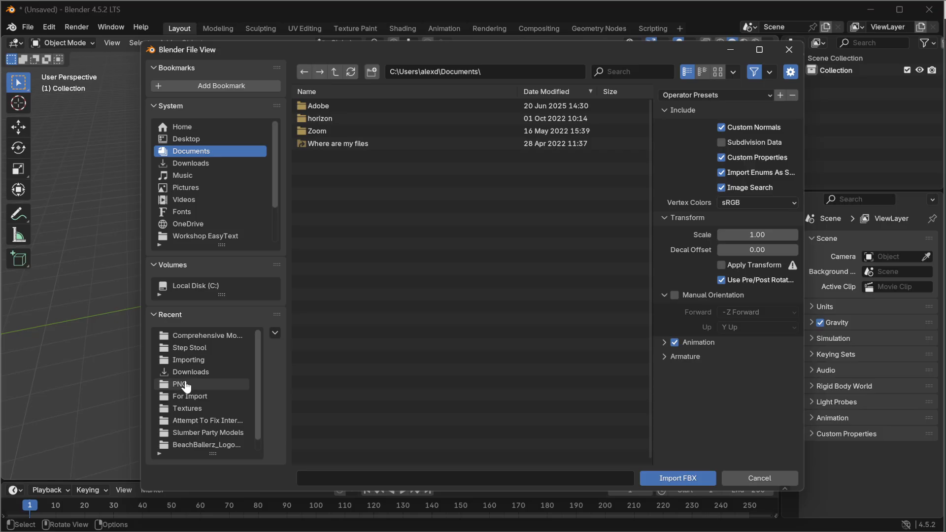
{"action": "left_click", "coordinate": [194, 348]}
{"action": "left_click", "coordinate": [207, 335]}
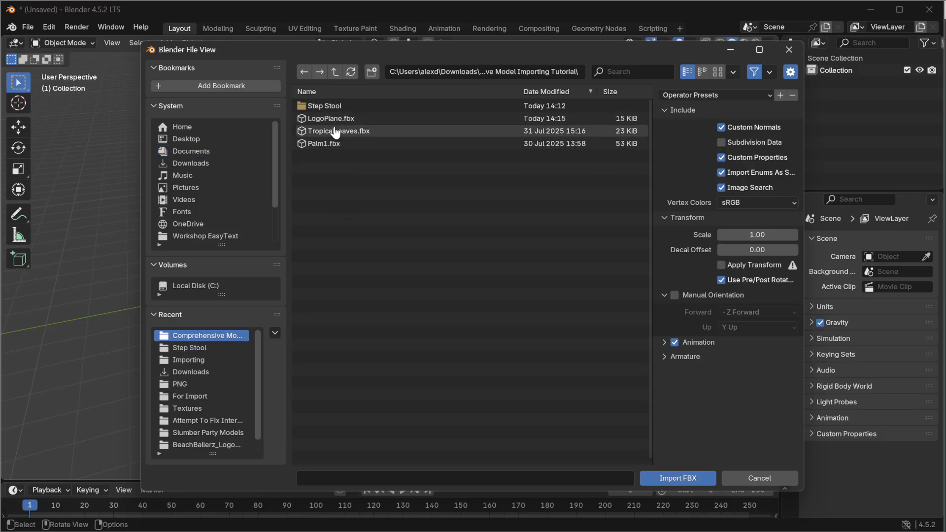
{"action": "left_click", "coordinate": [332, 133]}
{"action": "left_click", "coordinate": [671, 479]}
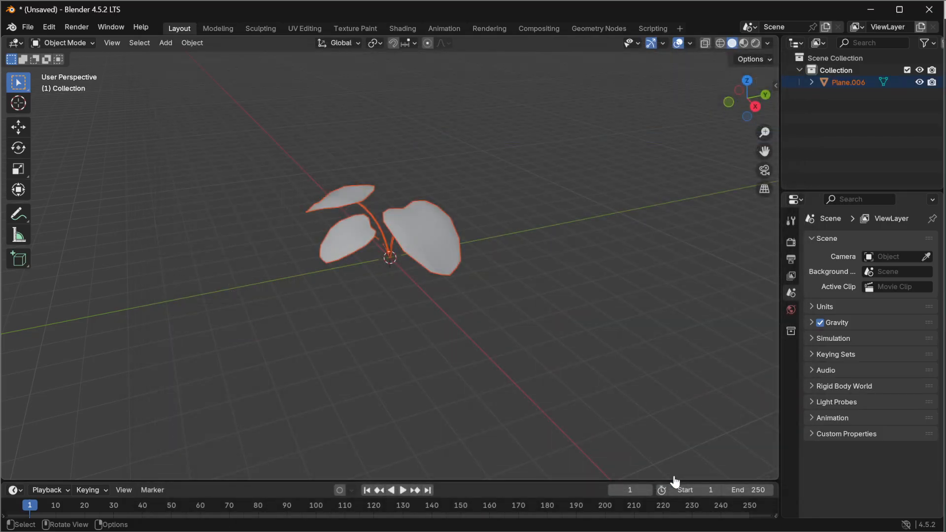
Step: Show the imported leaves in Material Preview shading, select the model and open its material properties
{"action": "middle_click_drag", "start_coordinate": [370, 242], "coordinate": [437, 261]}
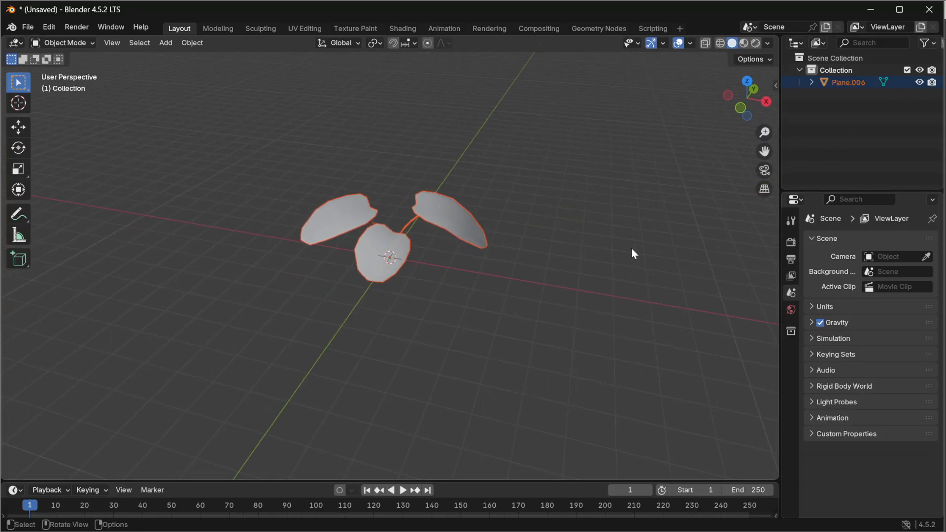
{"action": "left_click", "coordinate": [744, 43]}
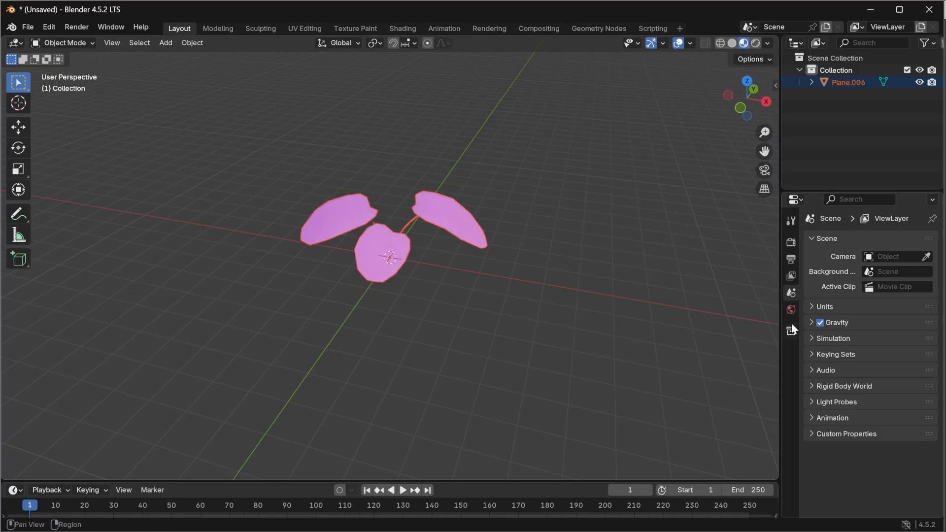
{"action": "left_click", "coordinate": [436, 268]}
{"action": "left_click", "coordinate": [448, 231]}
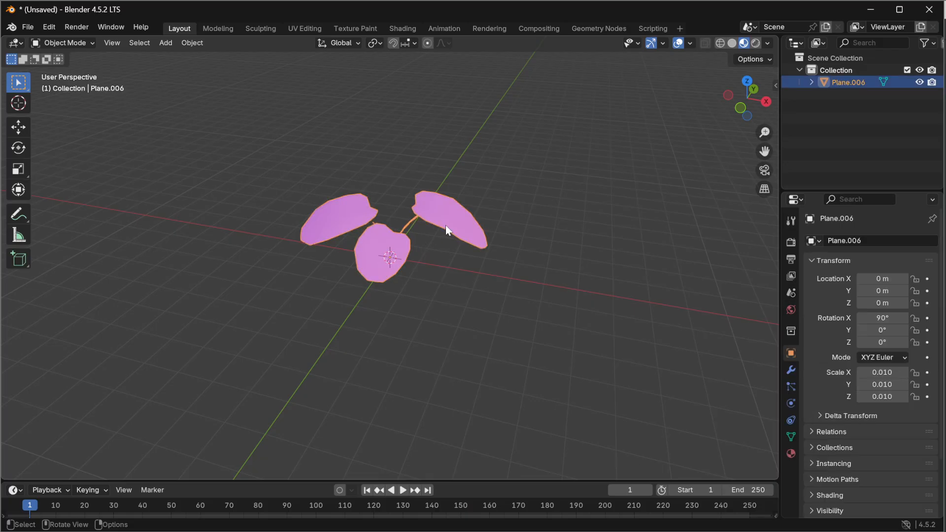
{"action": "left_click", "coordinate": [791, 453]}
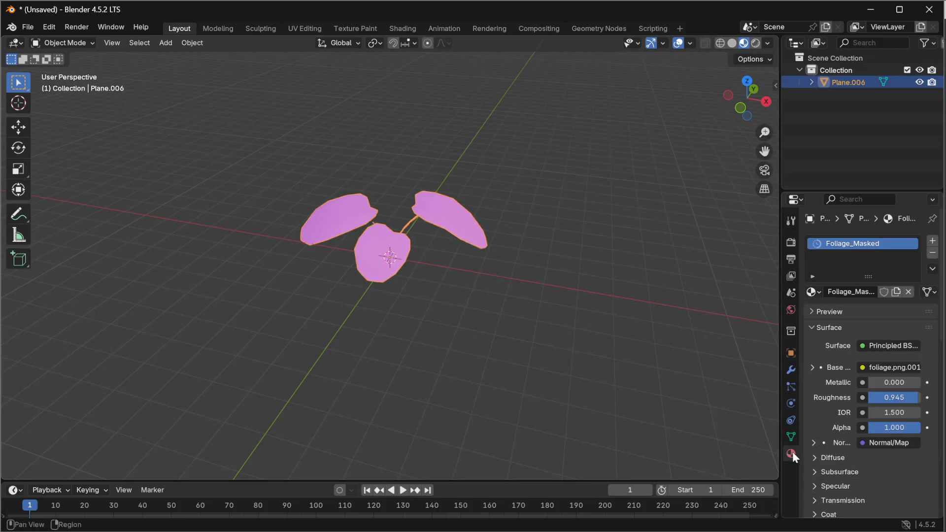
Step: Load Foliage_BA.png as the base color texture of the Foliage_Masked material on the leaves
{"action": "left_click", "coordinate": [841, 291]}
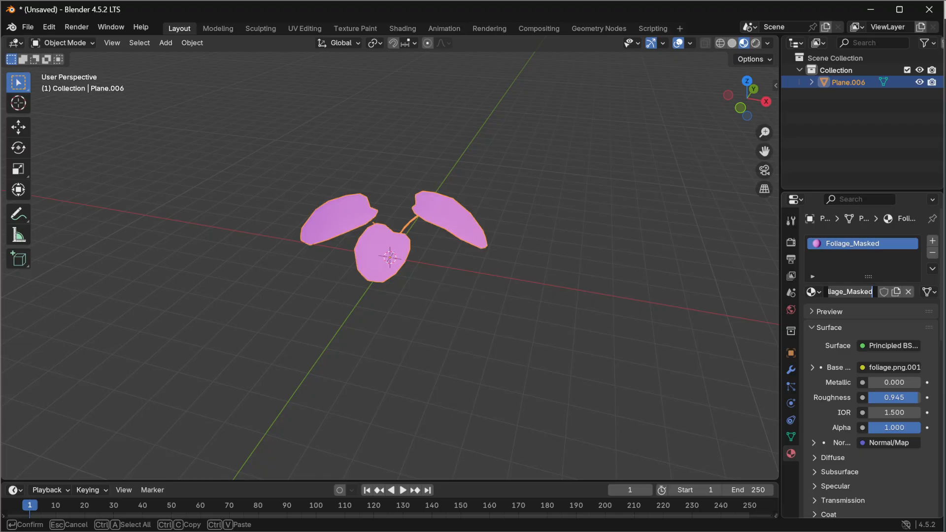
{"action": "key", "text": "Return"}
{"action": "left_click", "coordinate": [811, 367]}
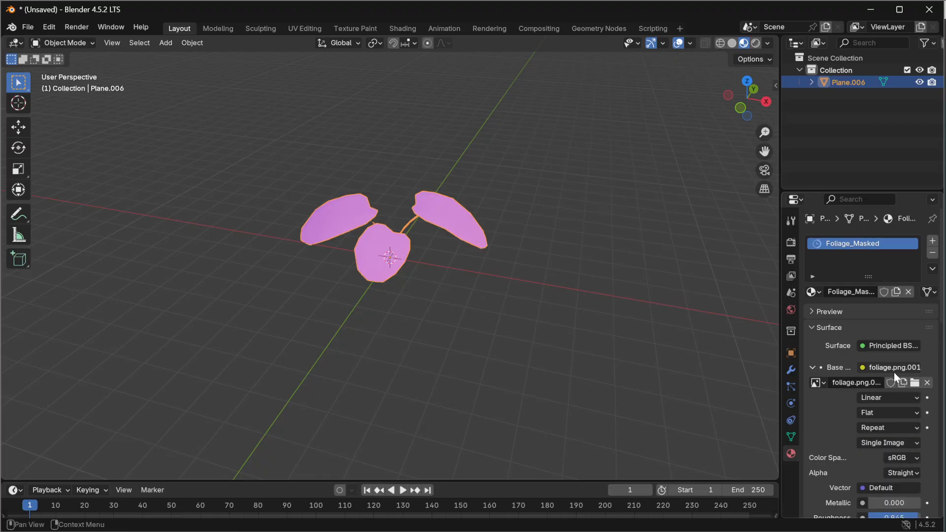
{"action": "left_click", "coordinate": [914, 383]}
{"action": "left_click", "coordinate": [348, 118]}
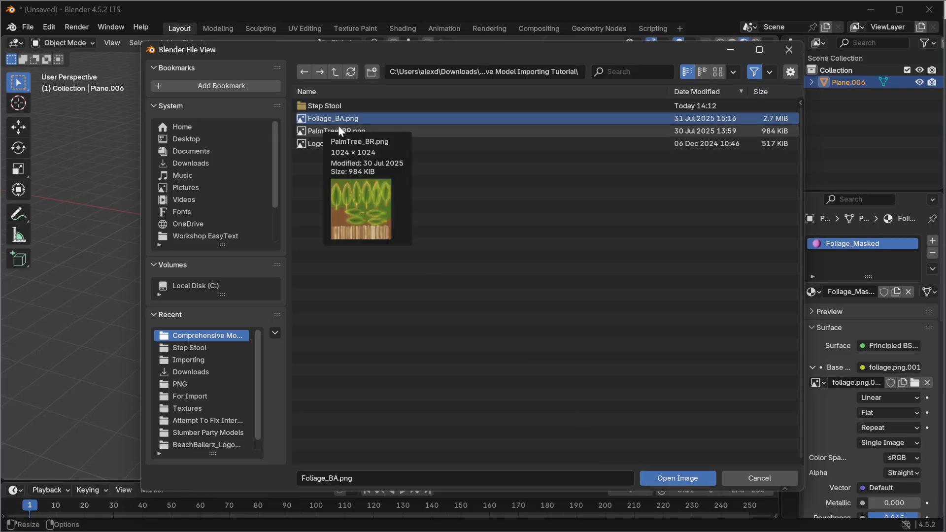
{"action": "left_click", "coordinate": [687, 483]}
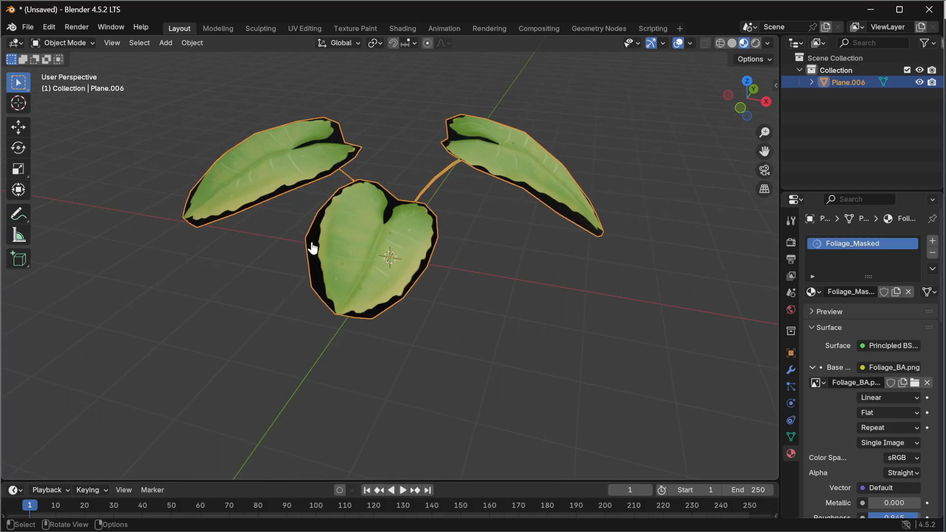
{"action": "scroll", "coordinate": [313, 248], "scroll_direction": "up", "scroll_amount": 5}
{"action": "middle_click_drag", "start_coordinate": [262, 300], "coordinate": [355, 309]}
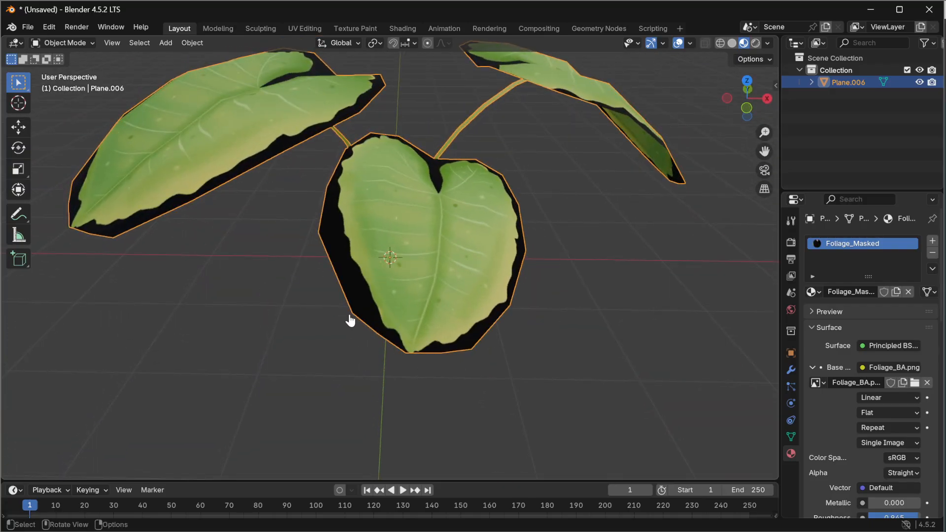
{"action": "middle_click_drag", "start_coordinate": [126, 240], "coordinate": [281, 253]}
{"action": "scroll", "coordinate": [423, 285], "scroll_direction": "down", "scroll_amount": 6}
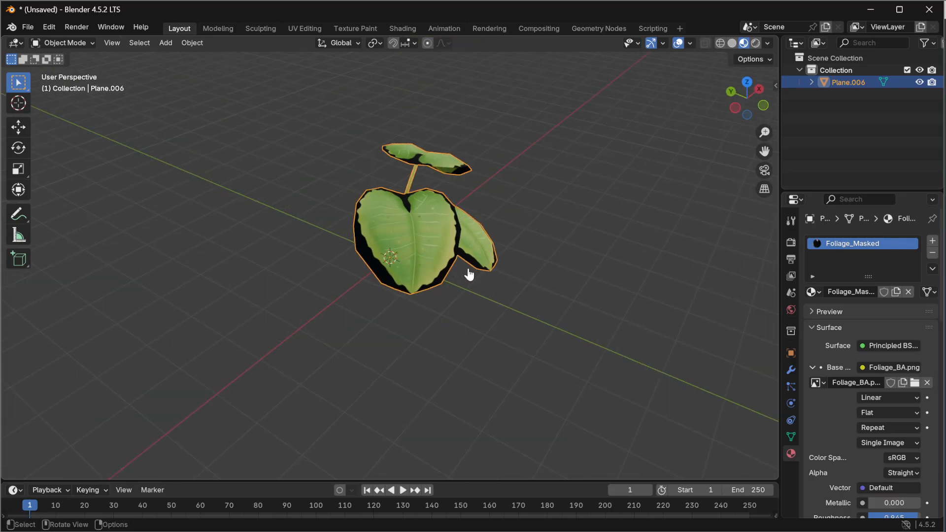
{"action": "middle_click_drag", "start_coordinate": [469, 275], "coordinate": [419, 270]}
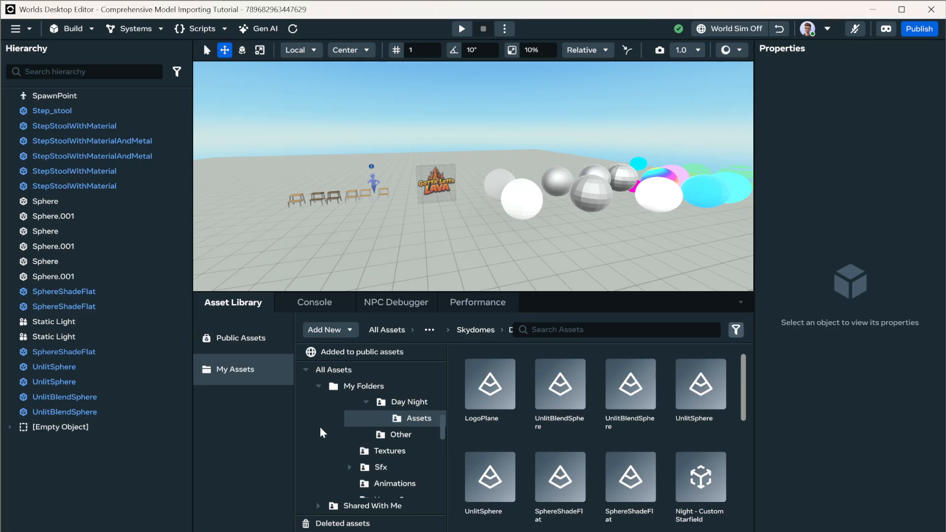
Step: Switch to Worlds Desktop Editor and import TropicalLeaves.fbx with Foliage_BA.png, with Preserve offset pivots disabled
{"action": "left_click", "coordinate": [325, 329]}
{"action": "left_click", "coordinate": [333, 365]}
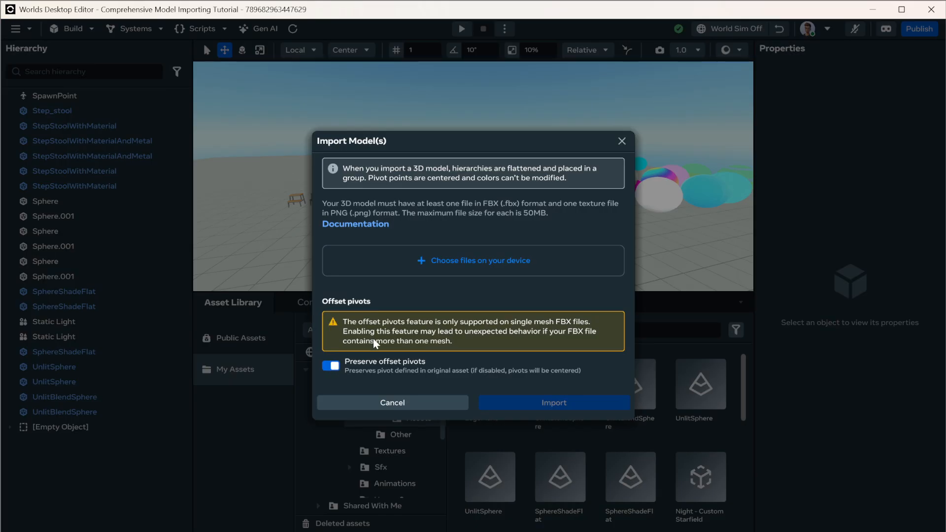
{"action": "left_click", "coordinate": [332, 366]}
{"action": "left_click", "coordinate": [463, 277]}
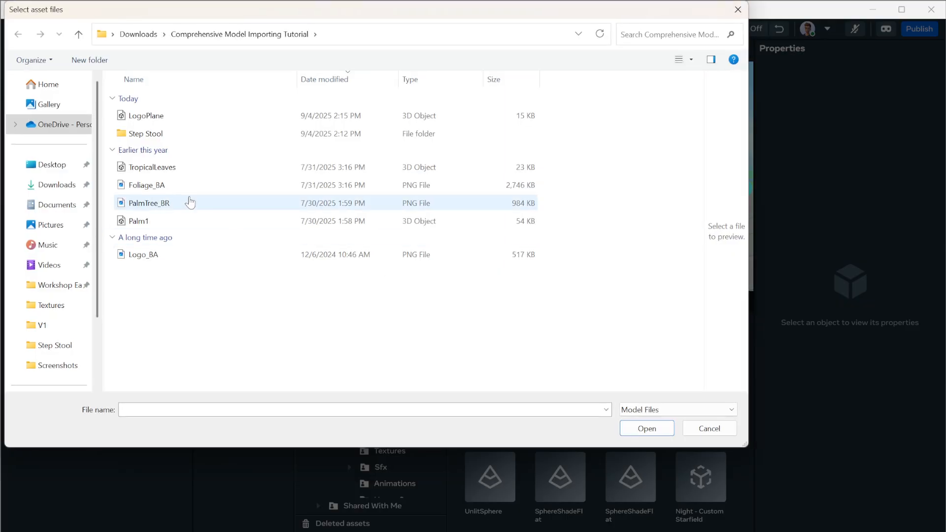
{"action": "left_click", "coordinate": [151, 167]}
{"action": "left_click", "coordinate": [157, 186], "text": "ctrl"}
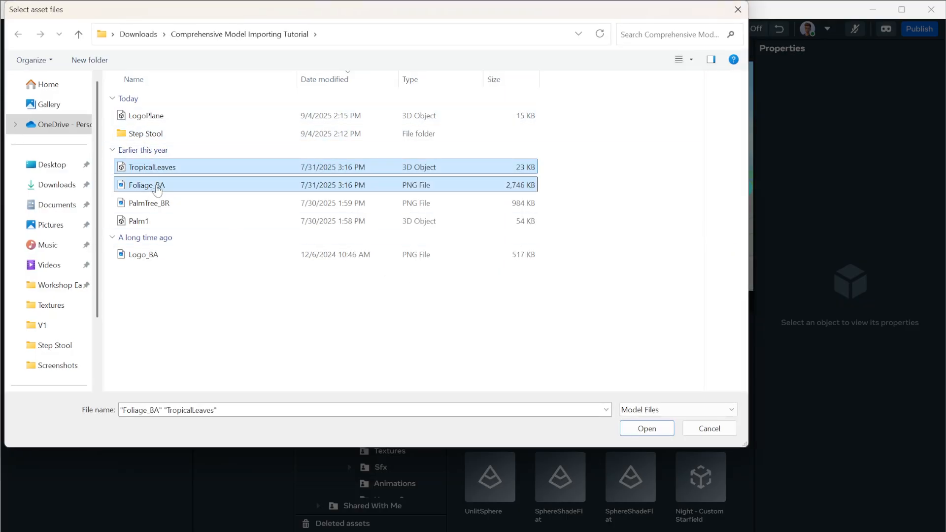
{"action": "left_click", "coordinate": [647, 430]}
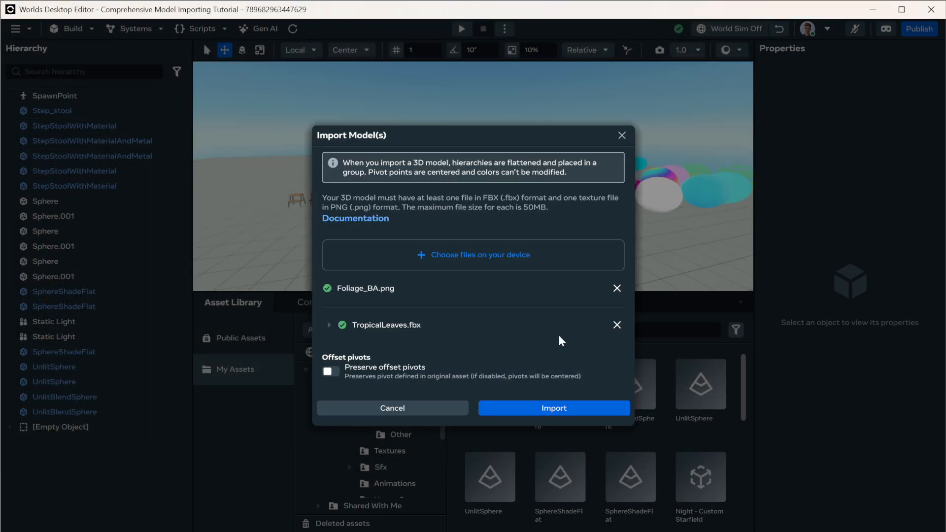
{"action": "left_click", "coordinate": [565, 410]}
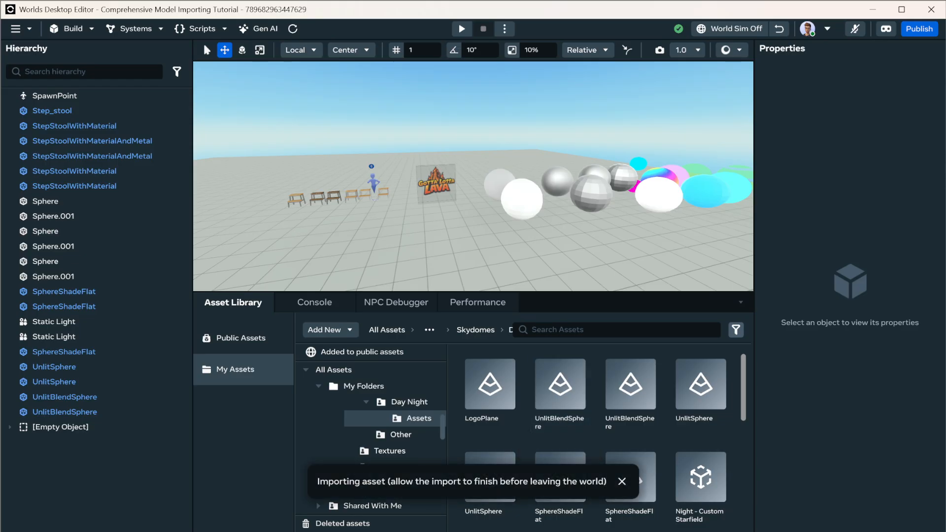
Step: Preview the Foliage_BA image in the Comprehensive Model Importing Tutorial folder in File Explorer, then return to Worlds Desktop Editor
{"action": "key", "text": "alt+Tab"}
{"action": "left_click", "coordinate": [240, 233]}
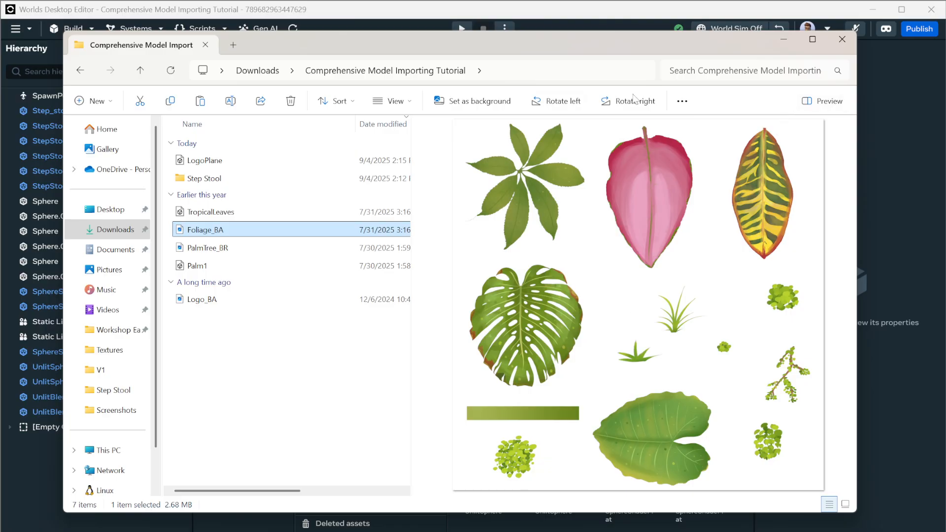
{"action": "left_click", "coordinate": [564, 18]}
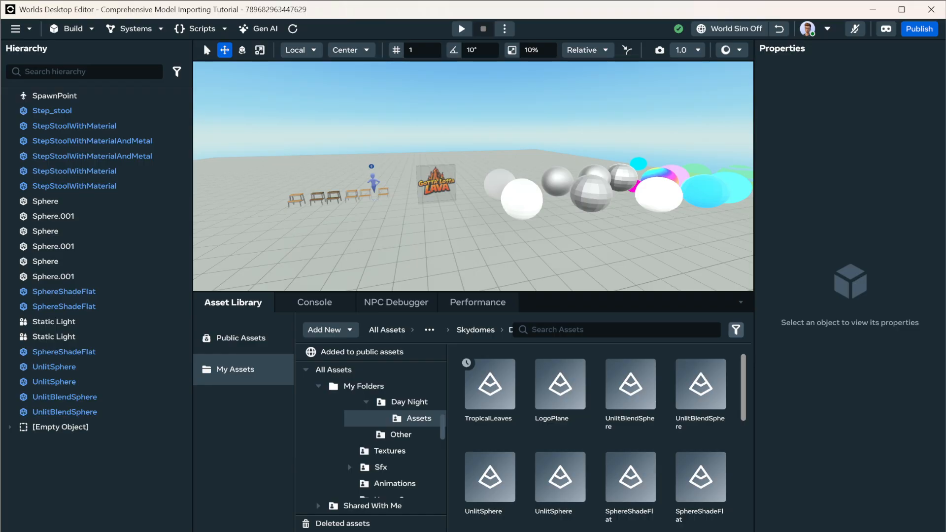
Step: Switch to the browser, bring up the Meta Horizon page "Best practices for custom models" and widen its window
{"action": "key", "text": "alt+Tab"}
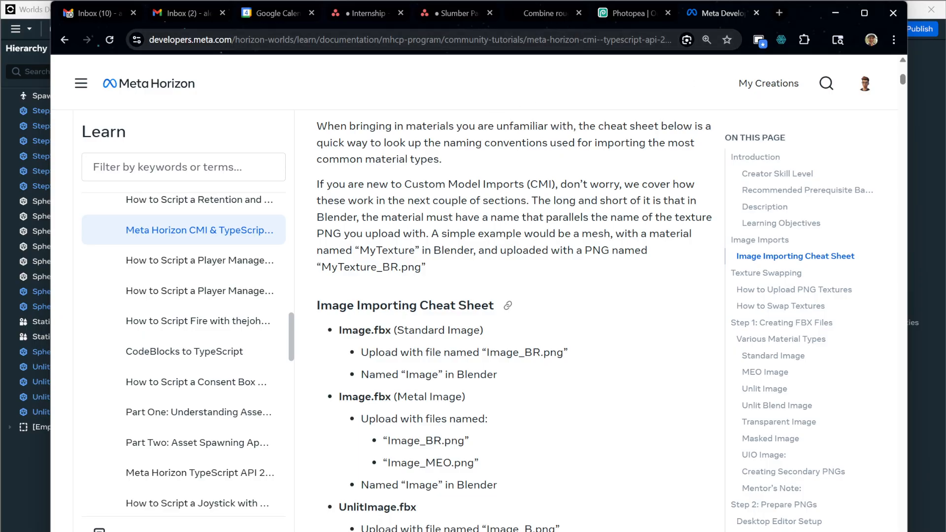
{"action": "left_click", "coordinate": [661, 42]}
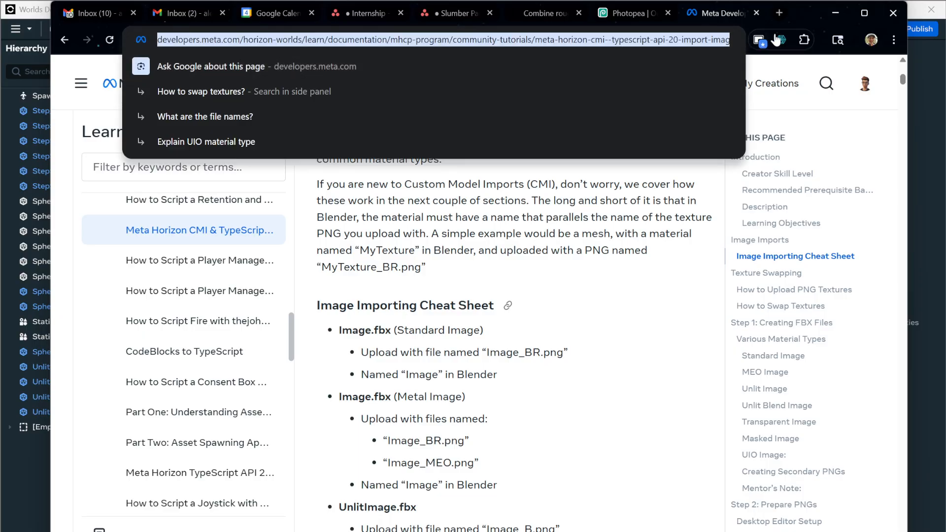
{"action": "left_click_drag", "start_coordinate": [803, 10], "coordinate": [945, 234]}
{"action": "left_click_drag", "start_coordinate": [650, 316], "coordinate": [945, 317]}
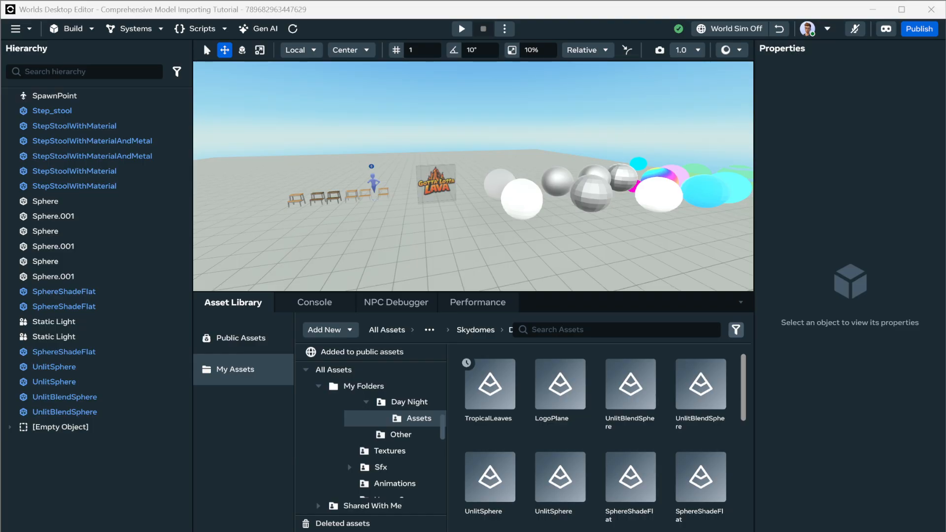
{"action": "left_click_drag", "start_coordinate": [945, 221], "coordinate": [739, 115]}
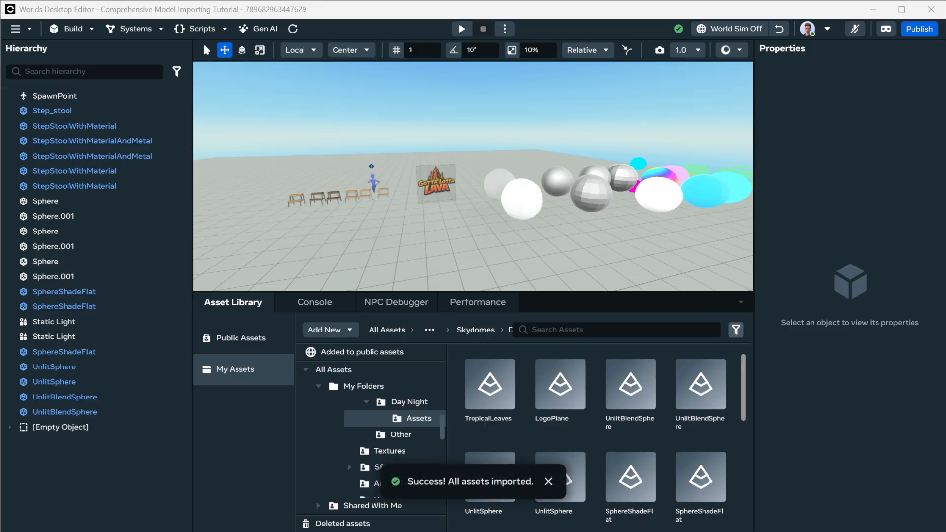
{"action": "left_click_drag", "start_coordinate": [945, 131], "coordinate": [380, 12]}
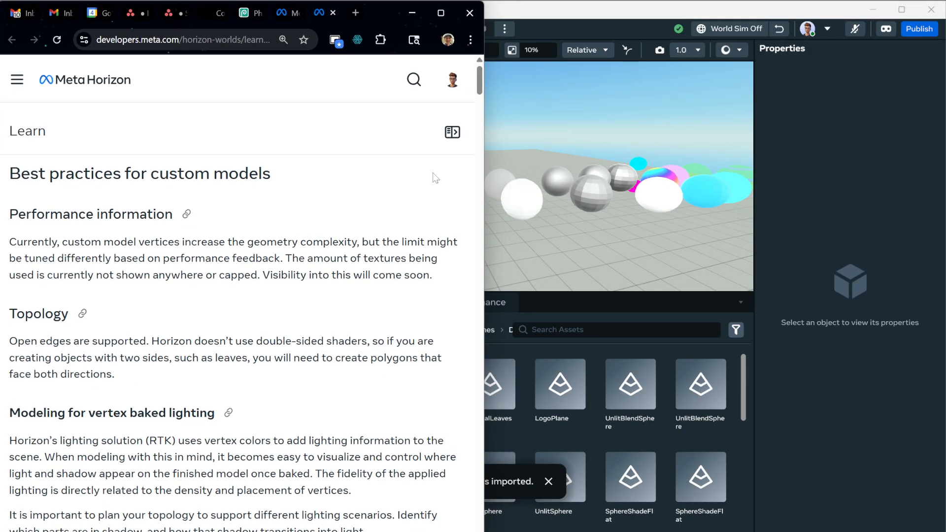
{"action": "left_click_drag", "start_coordinate": [483, 481], "coordinate": [934, 470]}
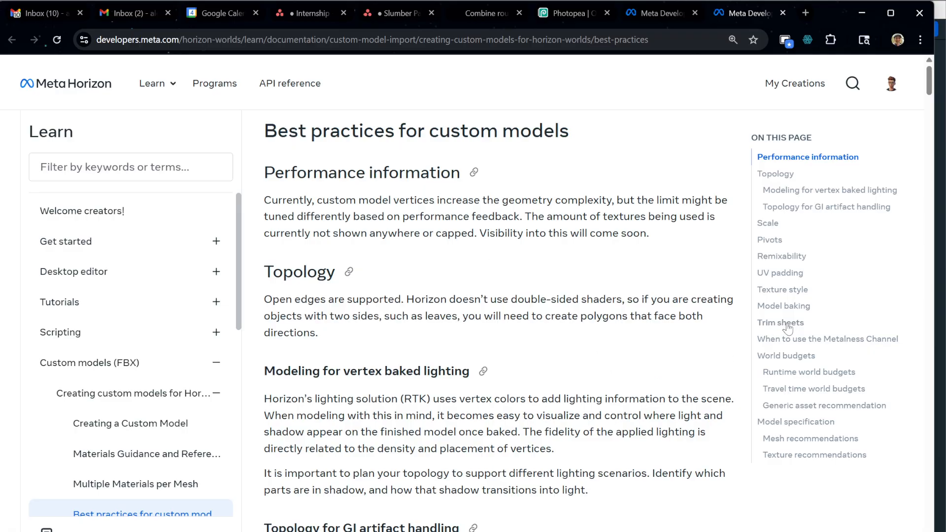
Step: Go to the World budgets section and examine the runtime limits for total vertices and draw calls
{"action": "left_click", "coordinate": [793, 362]}
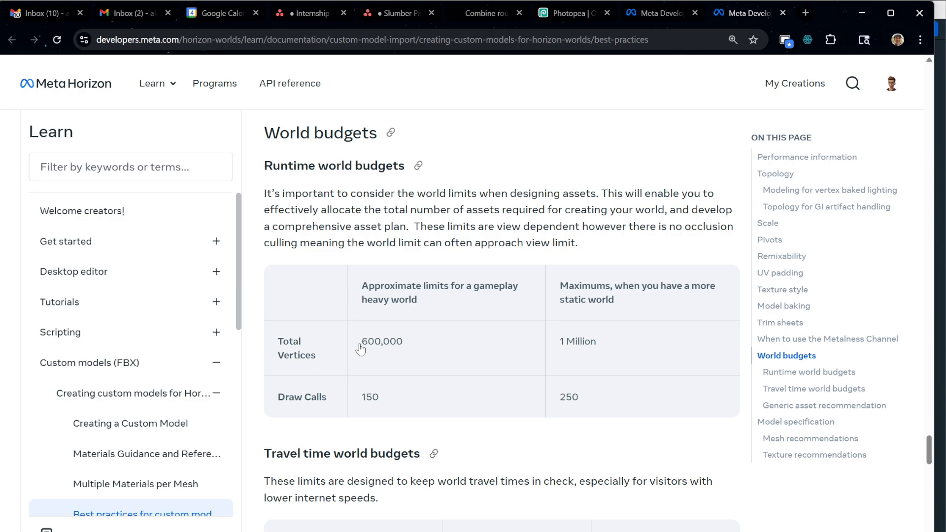
{"action": "left_click_drag", "start_coordinate": [360, 345], "coordinate": [433, 347]}
{"action": "left_click_drag", "start_coordinate": [558, 341], "coordinate": [606, 339]}
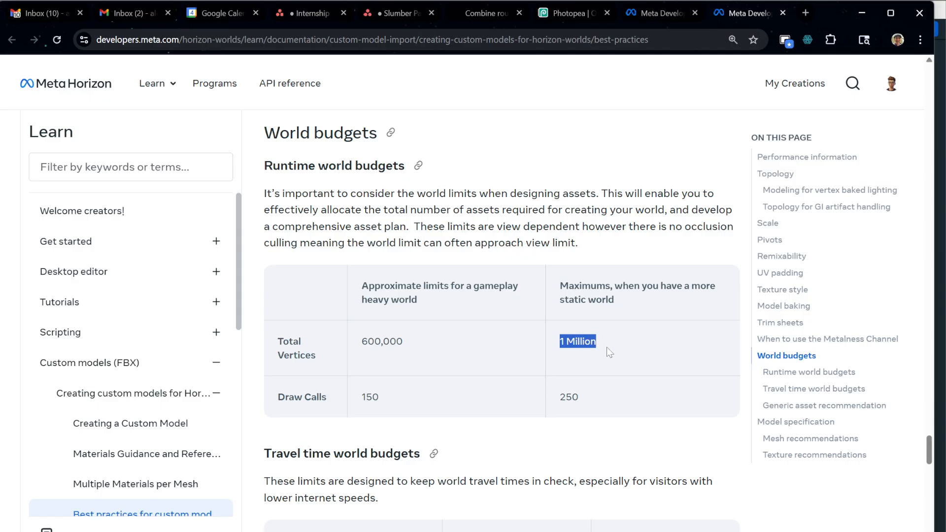
{"action": "left_click_drag", "start_coordinate": [361, 341], "coordinate": [424, 350]}
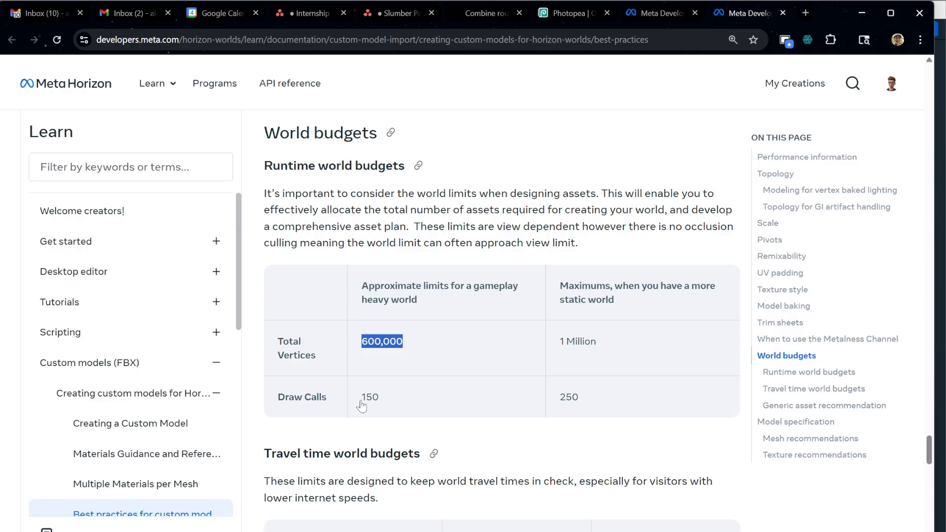
{"action": "left_click_drag", "start_coordinate": [358, 400], "coordinate": [402, 404]}
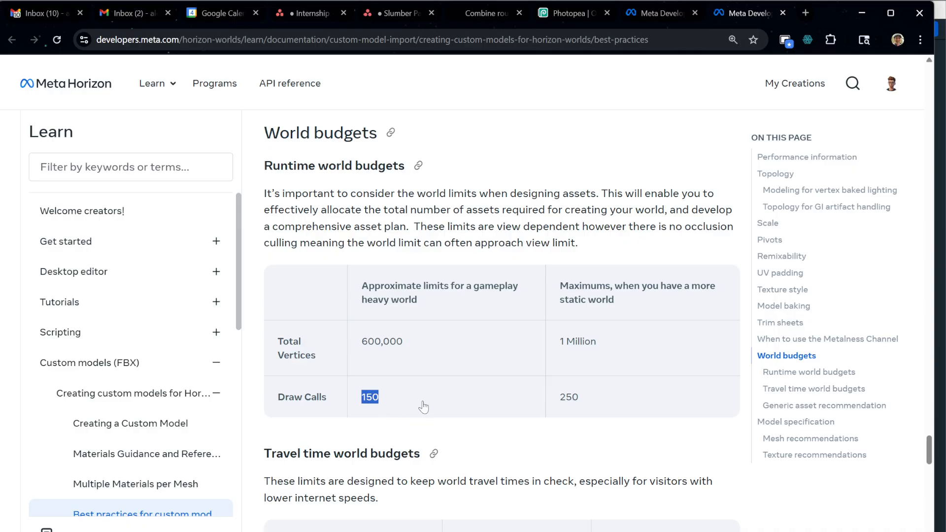
Step: Examine the Unique Vertices limits under Travel time world budgets and compare them with the runtime Total Vertices limits
{"action": "scroll", "coordinate": [427, 418], "scroll_direction": "down", "scroll_amount": 3}
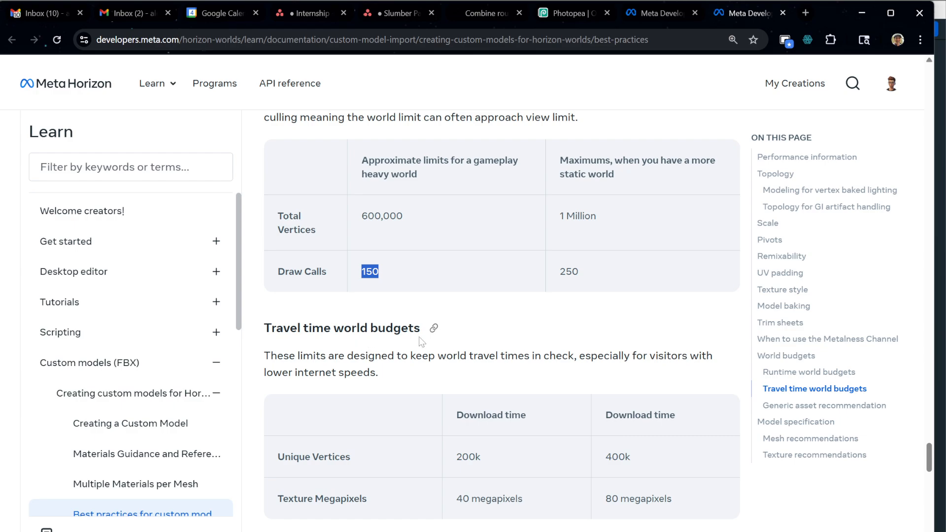
{"action": "scroll", "coordinate": [421, 341], "scroll_direction": "down", "scroll_amount": 4}
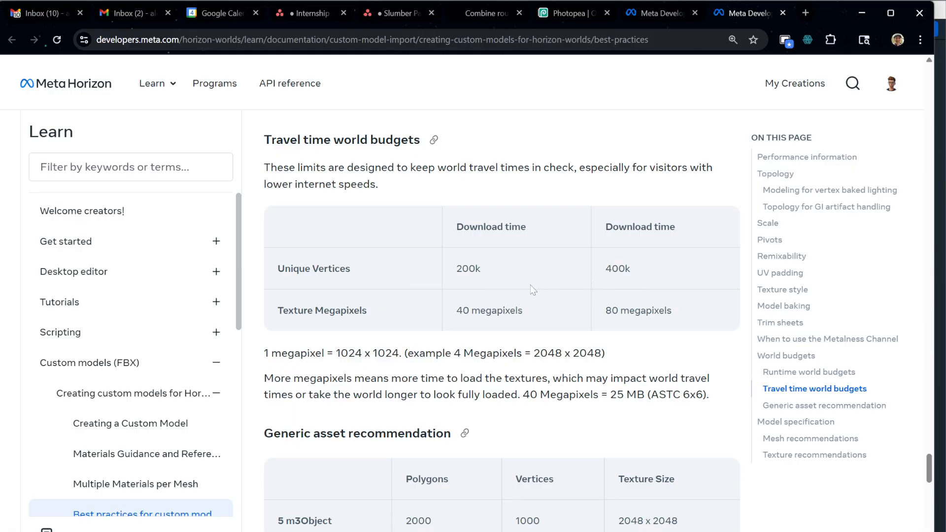
{"action": "left_click_drag", "start_coordinate": [288, 268], "coordinate": [318, 290]}
{"action": "left_click_drag", "start_coordinate": [270, 268], "coordinate": [369, 276]}
{"action": "scroll", "coordinate": [365, 314], "scroll_direction": "up", "scroll_amount": 5}
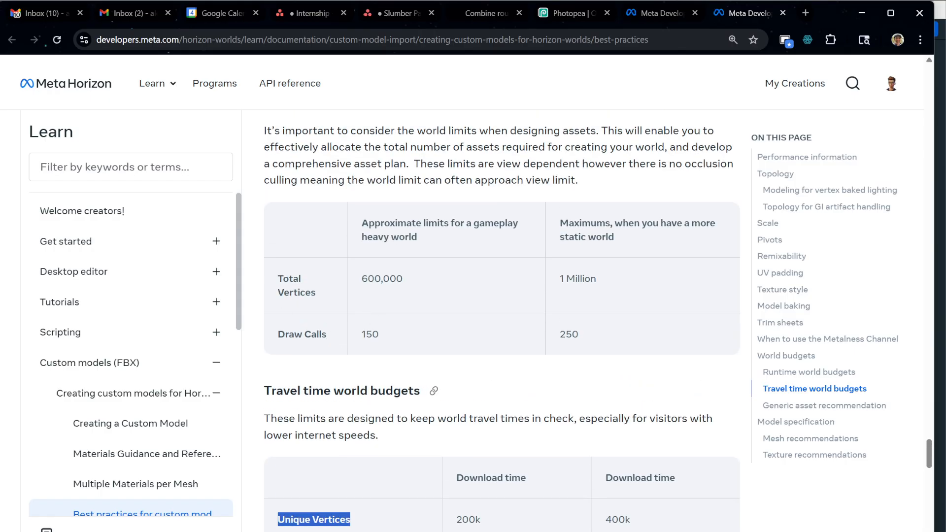
{"action": "left_click_drag", "start_coordinate": [276, 274], "coordinate": [321, 295]}
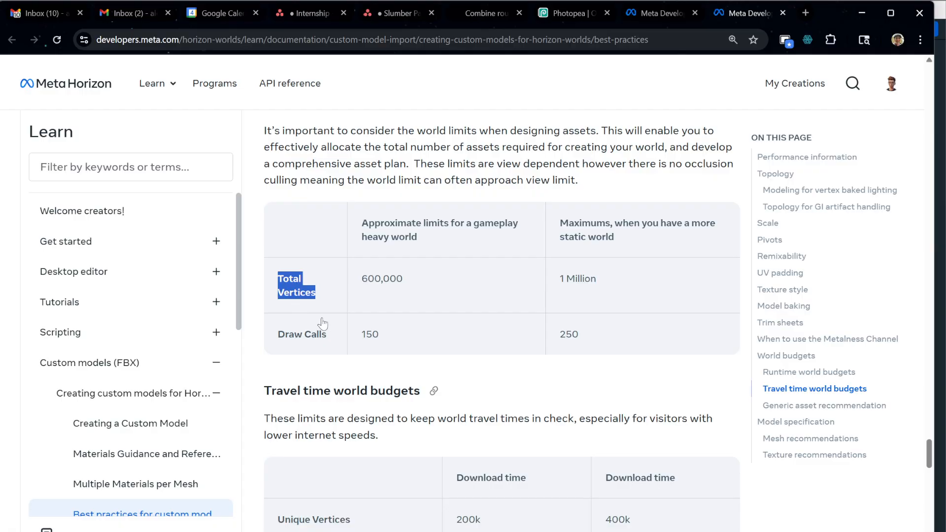
{"action": "scroll", "coordinate": [318, 369], "scroll_direction": "down", "scroll_amount": 4}
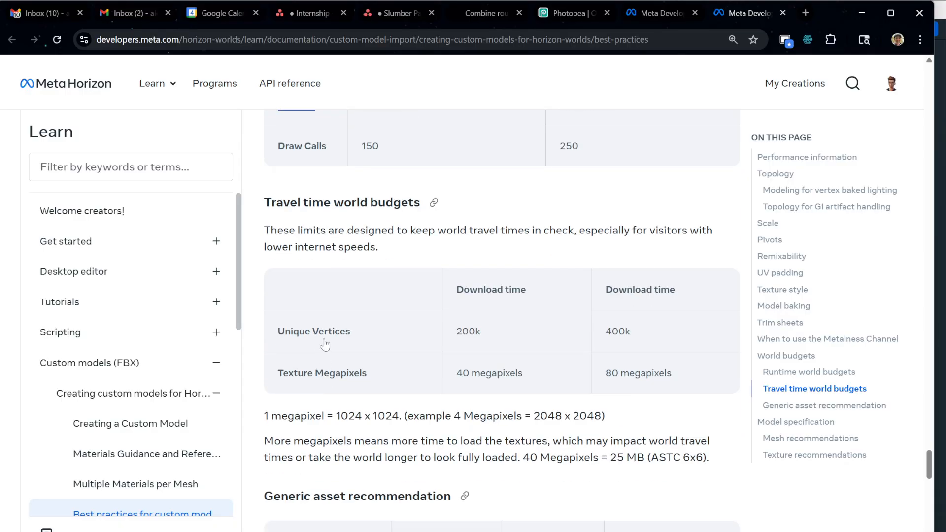
{"action": "left_click_drag", "start_coordinate": [275, 337], "coordinate": [457, 351]}
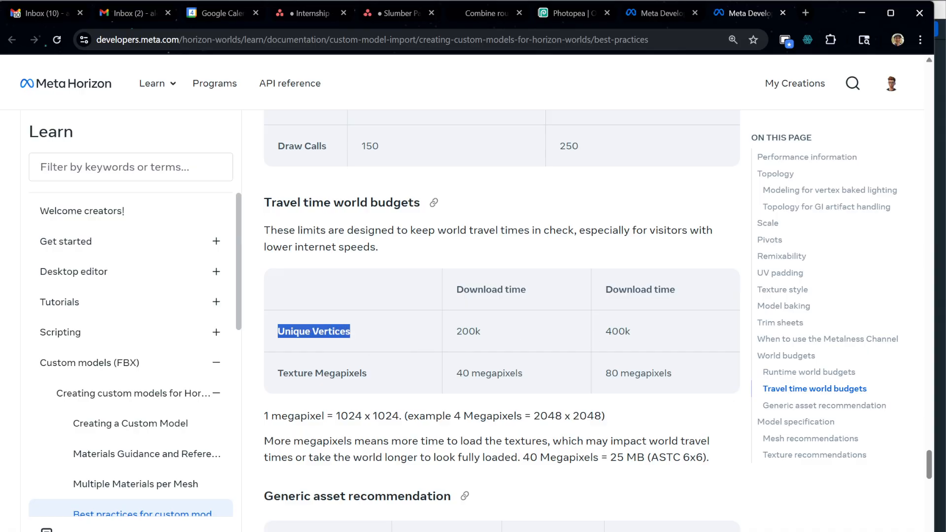
{"action": "left_click_drag", "start_coordinate": [635, 331], "coordinate": [442, 331]}
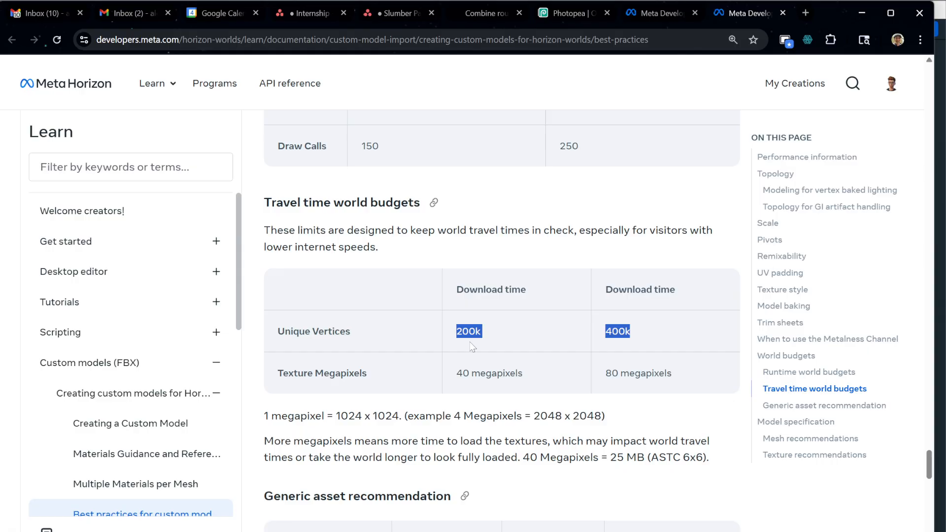
{"action": "scroll", "coordinate": [304, 451], "scroll_direction": "up", "scroll_amount": 5}
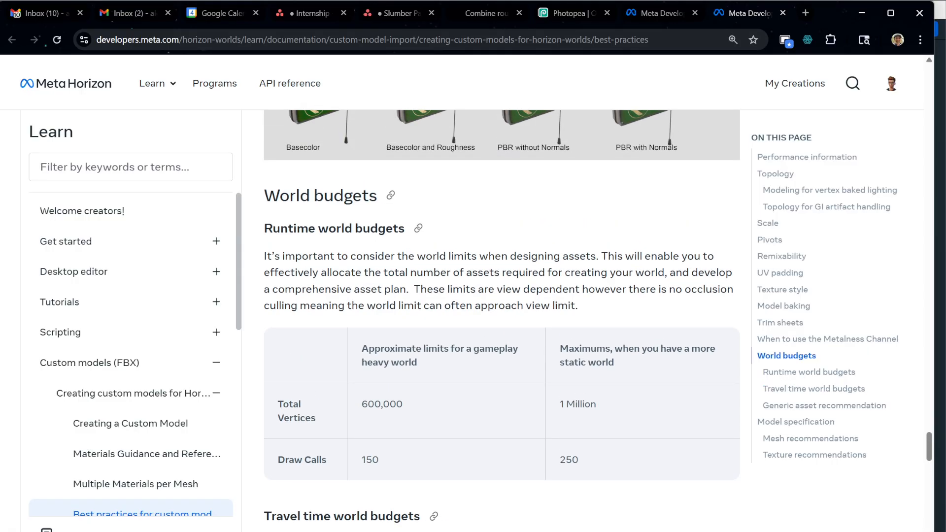
{"action": "scroll", "coordinate": [304, 451], "scroll_direction": "down", "scroll_amount": 5}
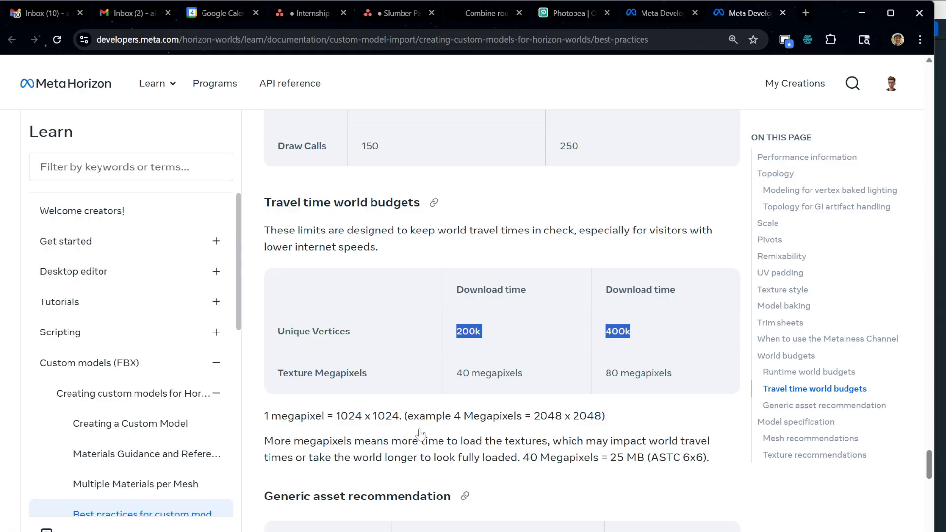
Step: Examine the Texture Megapixels limit and the explanation of how megapixels relate to texture dimensions
{"action": "left_click_drag", "start_coordinate": [277, 373], "coordinate": [545, 382]}
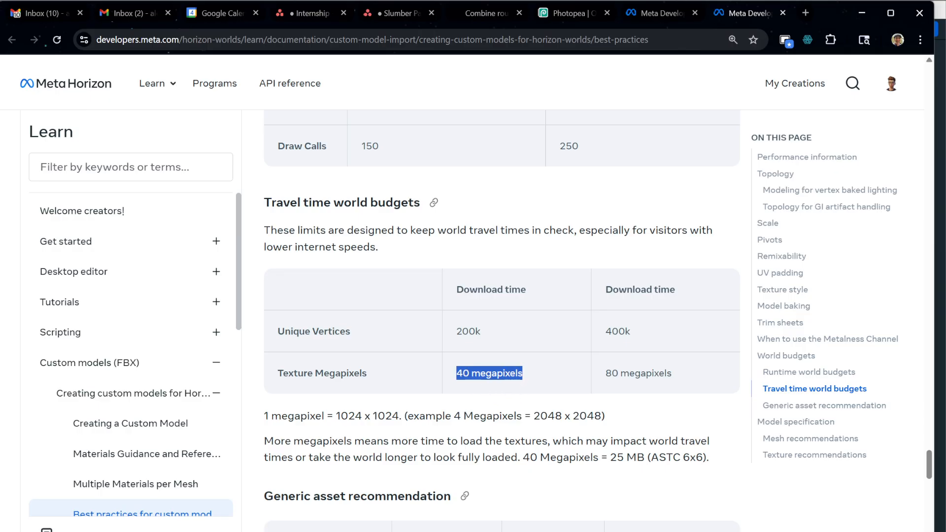
{"action": "left_click_drag", "start_coordinate": [270, 416], "coordinate": [365, 416]}
{"action": "left_click_drag", "start_coordinate": [453, 416], "coordinate": [566, 428]}
{"action": "double_click", "coordinate": [493, 416]}
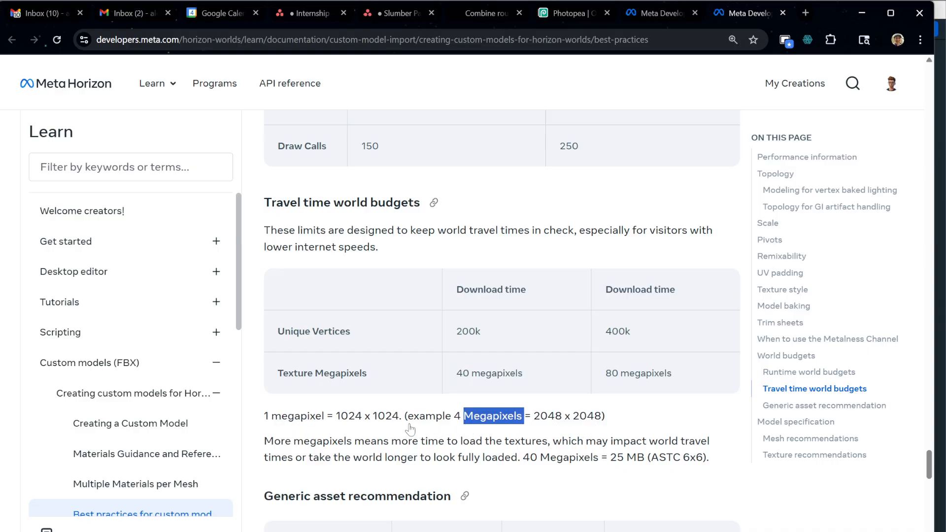
Step: Compare the two Texture Megapixels download-time limits with the definition of one megapixel
{"action": "double_click", "coordinate": [298, 416]}
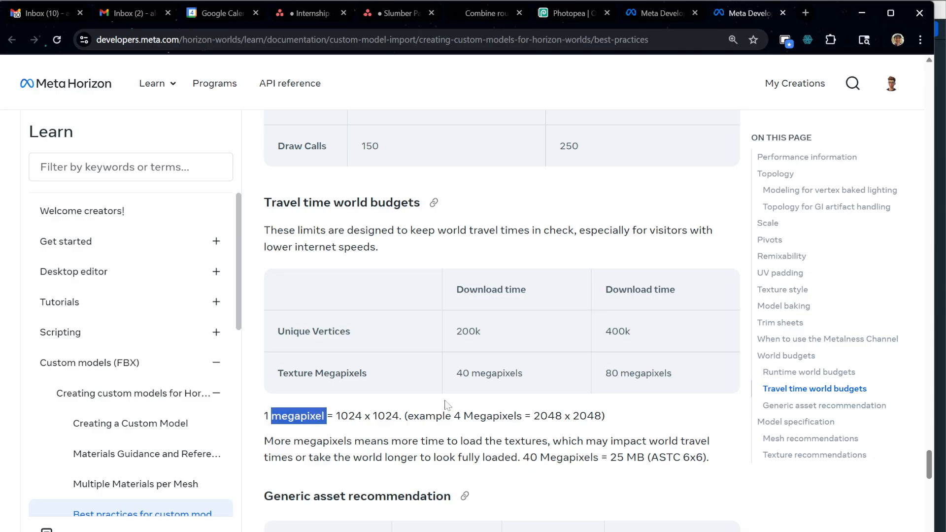
{"action": "left_click_drag", "start_coordinate": [456, 375], "coordinate": [542, 380]}
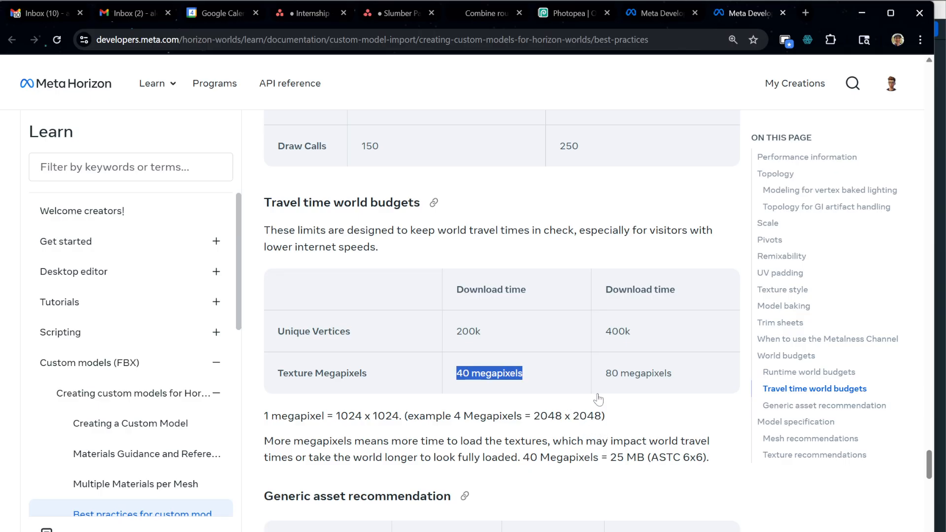
{"action": "left_click_drag", "start_coordinate": [605, 373], "coordinate": [684, 393]}
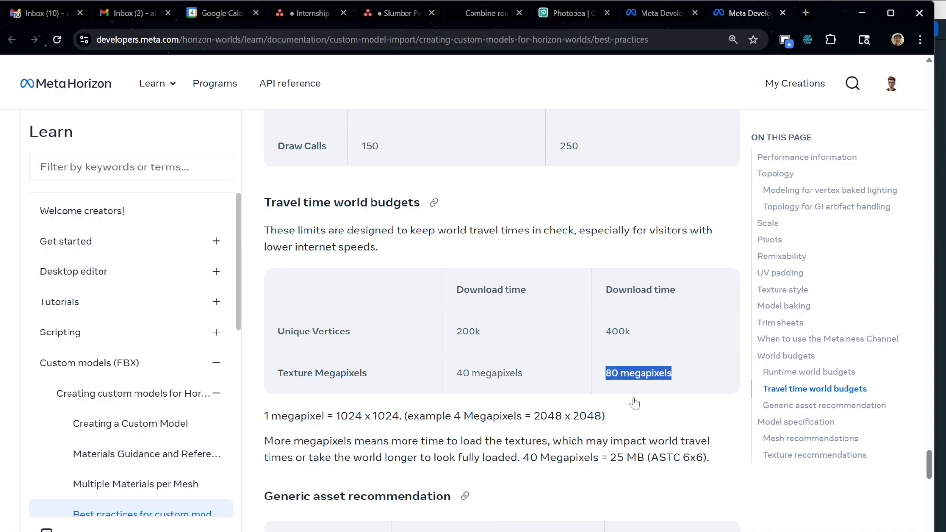
Step: Read through the Generic asset, Mesh and Texture recommendations, focusing on the UV Channel and Normals entries
{"action": "scroll", "coordinate": [633, 417], "scroll_direction": "down", "scroll_amount": 5}
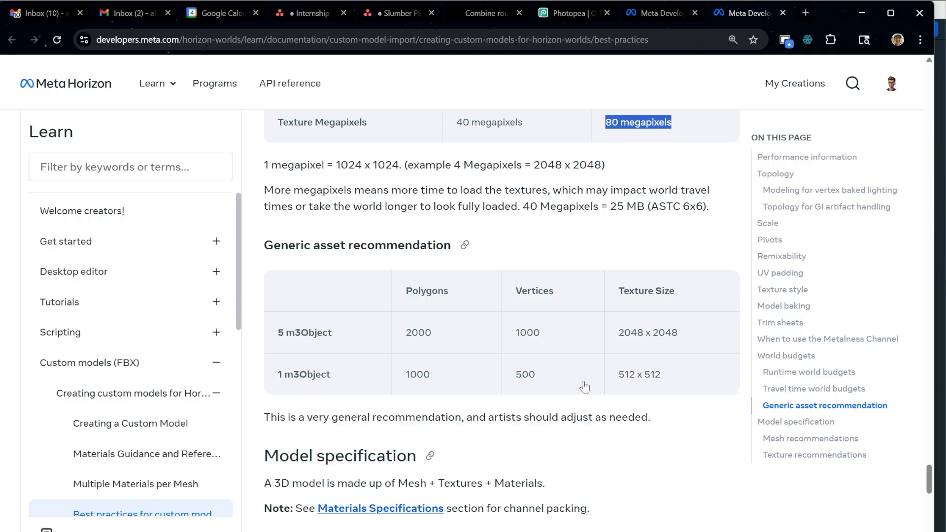
{"action": "scroll", "coordinate": [570, 391], "scroll_direction": "down", "scroll_amount": 5}
{"action": "scroll", "coordinate": [492, 355], "scroll_direction": "down", "scroll_amount": 4}
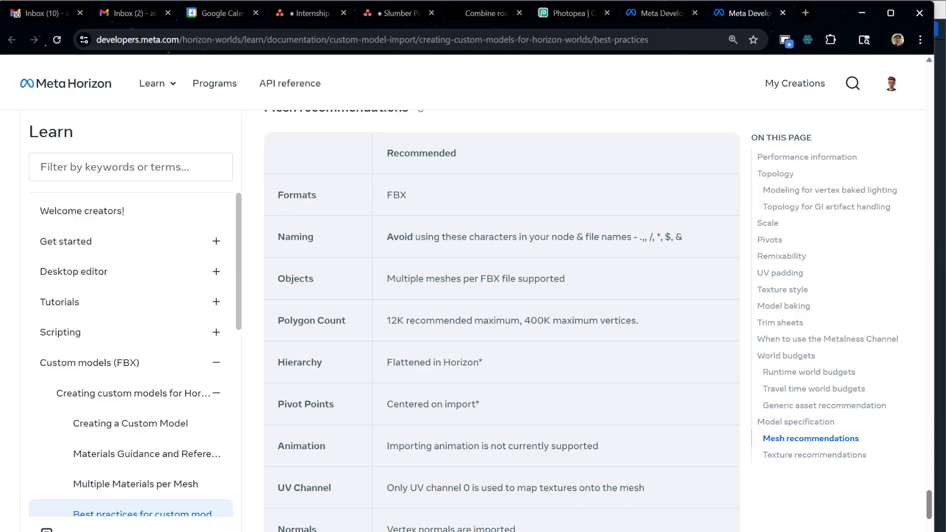
{"action": "scroll", "coordinate": [434, 193], "scroll_direction": "down", "scroll_amount": 3}
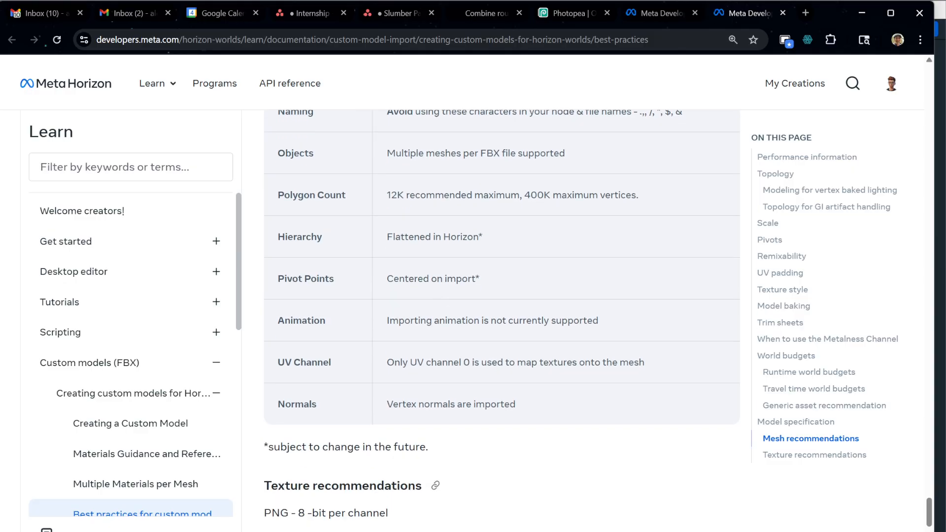
{"action": "left_click_drag", "start_coordinate": [385, 364], "coordinate": [678, 377]}
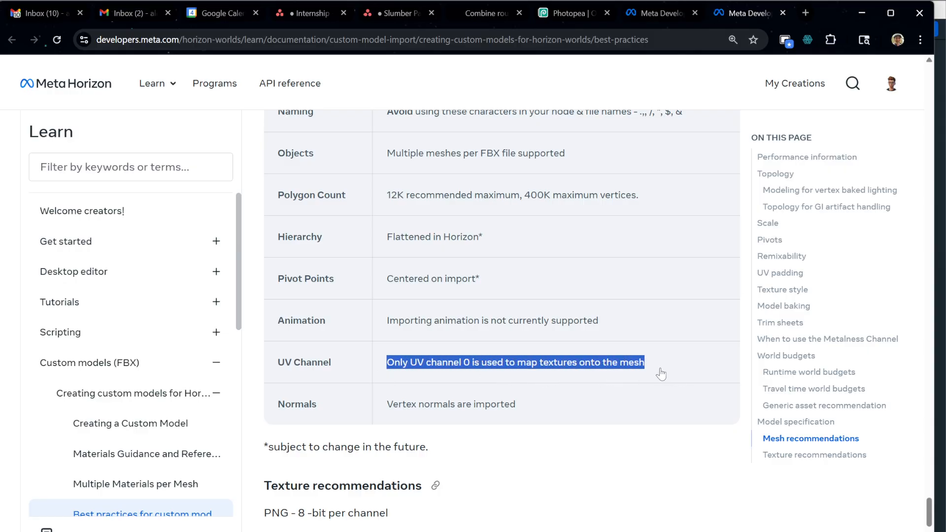
{"action": "scroll", "coordinate": [610, 400], "scroll_direction": "up", "scroll_amount": 1}
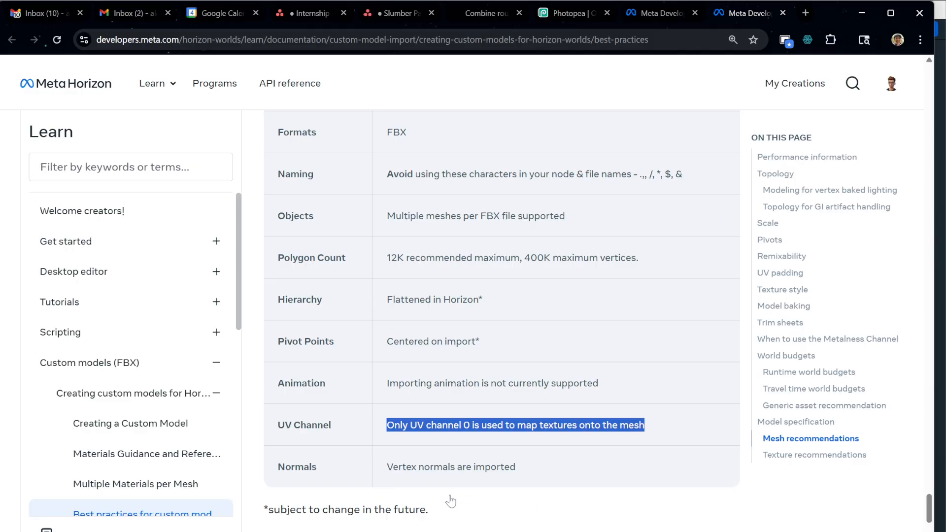
{"action": "left_click_drag", "start_coordinate": [375, 466], "coordinate": [532, 467]}
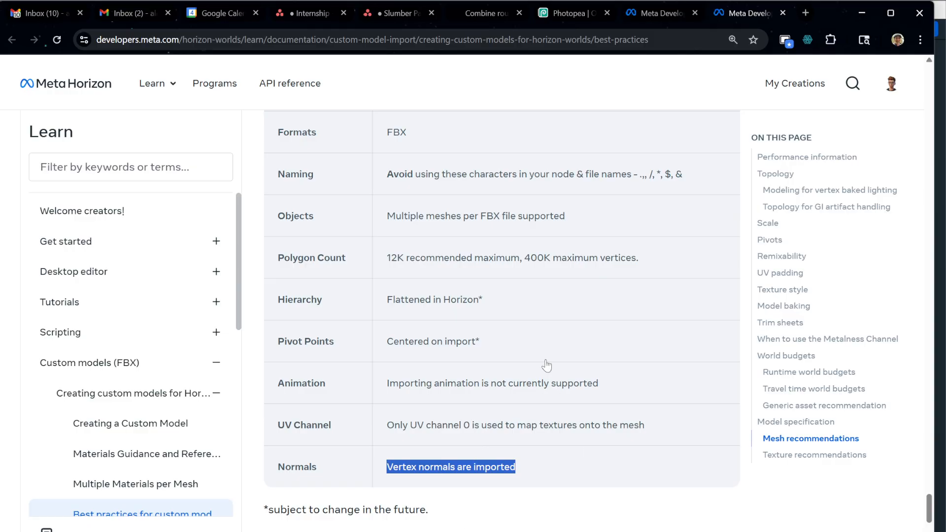
{"action": "scroll", "coordinate": [586, 308], "scroll_direction": "down", "scroll_amount": 4}
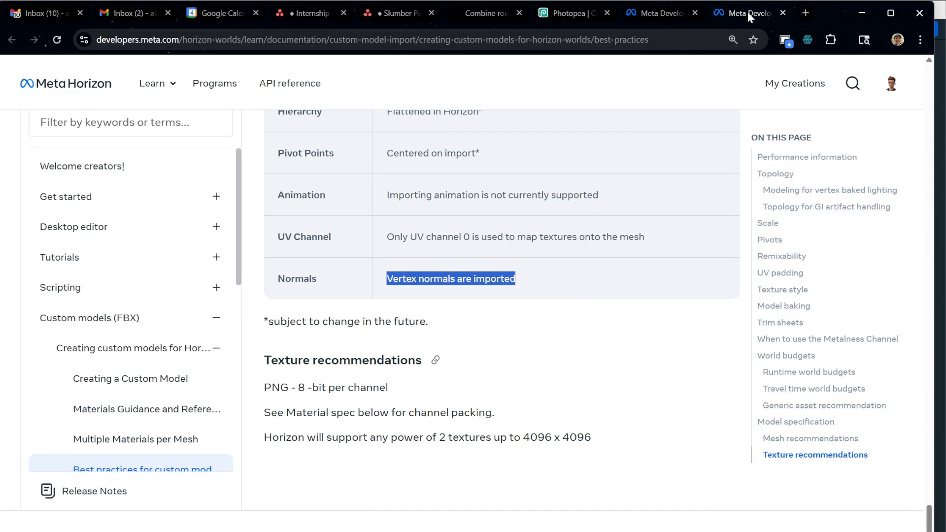
Step: Switch back to Worlds Desktop Editor and place the TropicalLeaves asset from My Assets in the world
{"action": "left_click", "coordinate": [862, 15]}
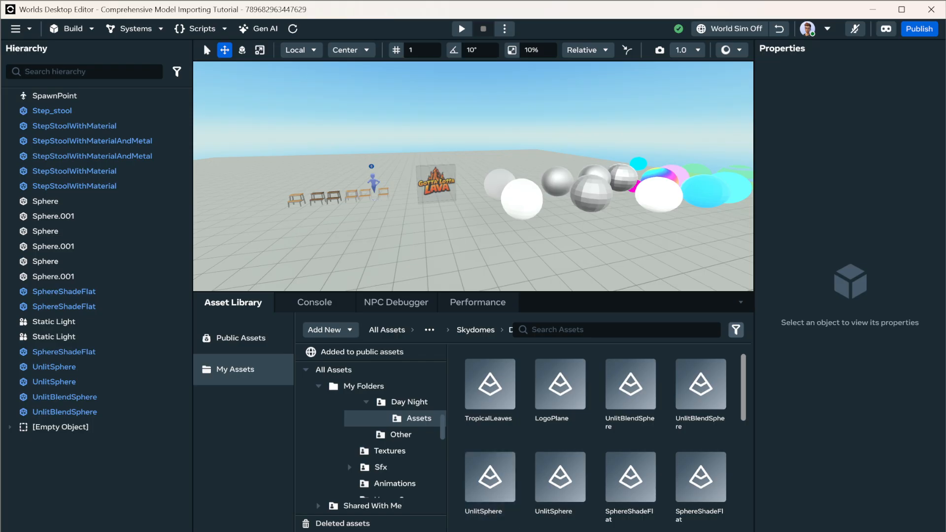
{"action": "right_click", "coordinate": [491, 386]}
{"action": "left_click", "coordinate": [527, 391]}
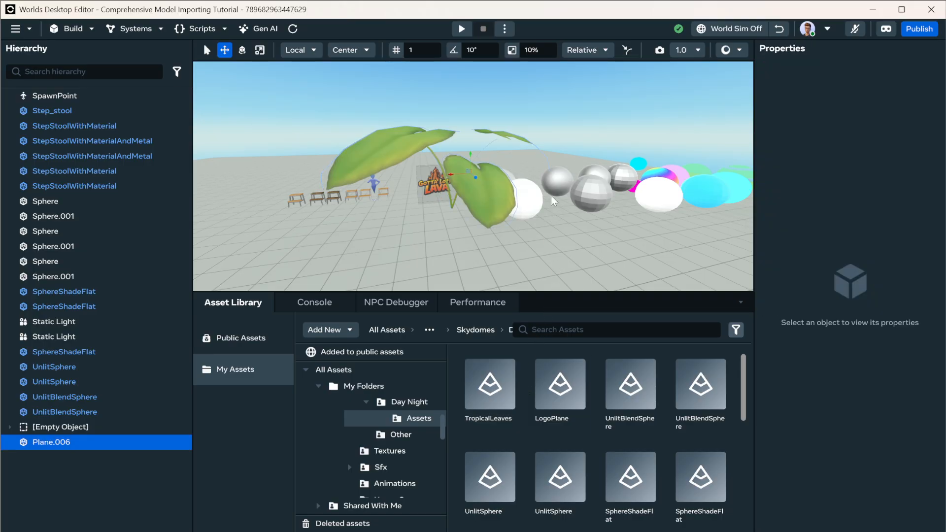
Step: Lower the TropicalLeaves model towards the ground to a Y position of 0.79
{"action": "left_click_drag", "start_coordinate": [547, 210], "coordinate": [541, 285], "text": "alt"}
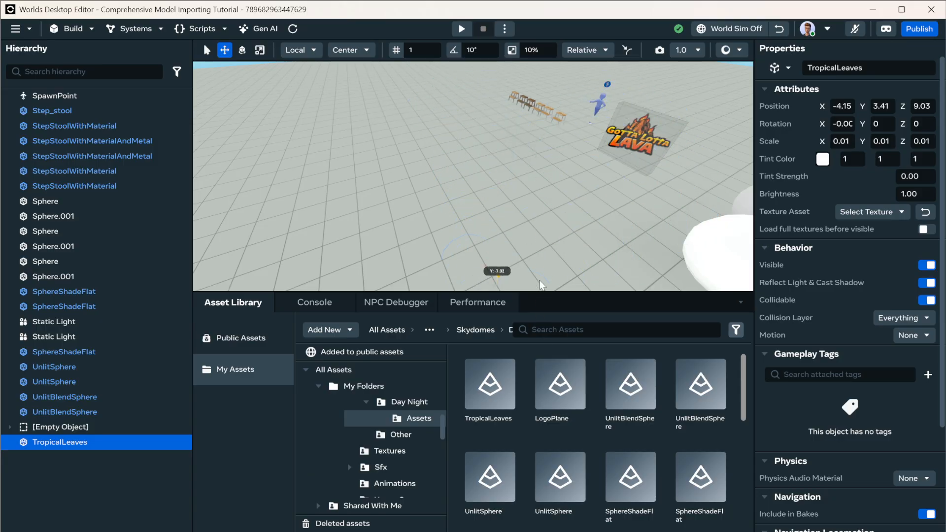
{"action": "scroll", "coordinate": [542, 217], "scroll_direction": "up", "scroll_amount": 5}
{"action": "left_click_drag", "start_coordinate": [540, 221], "coordinate": [608, 178]}
{"action": "right_click", "coordinate": [608, 179]}
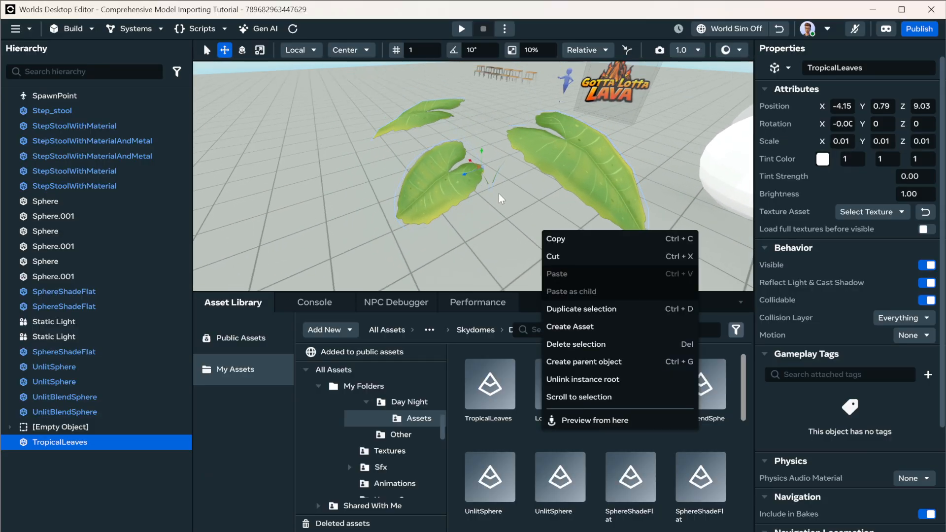
Step: Scale the TropicalLeaves model down uniformly to about 0.5x its size
{"action": "key", "text": "r"}
{"action": "left_click", "coordinate": [488, 183]}
{"action": "right_click", "coordinate": [483, 182]}
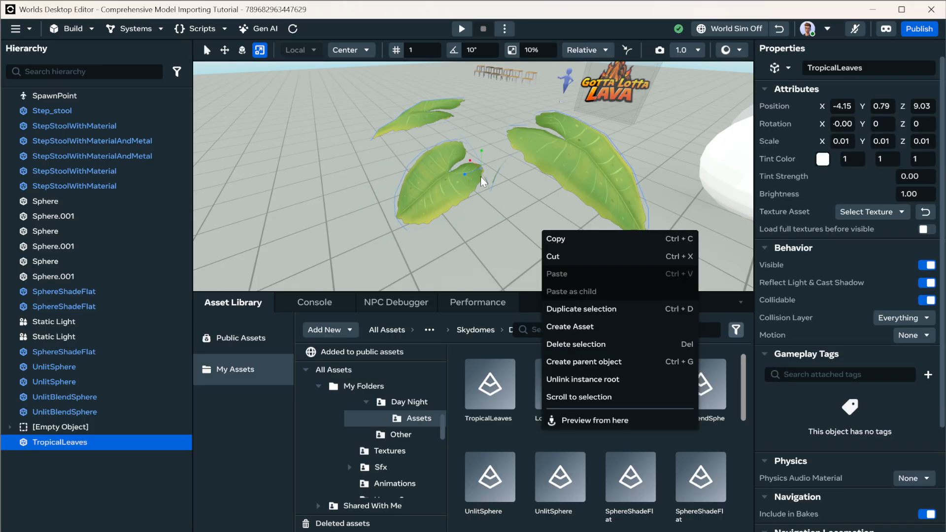
{"action": "left_click_drag", "start_coordinate": [482, 174], "coordinate": [475, 190]}
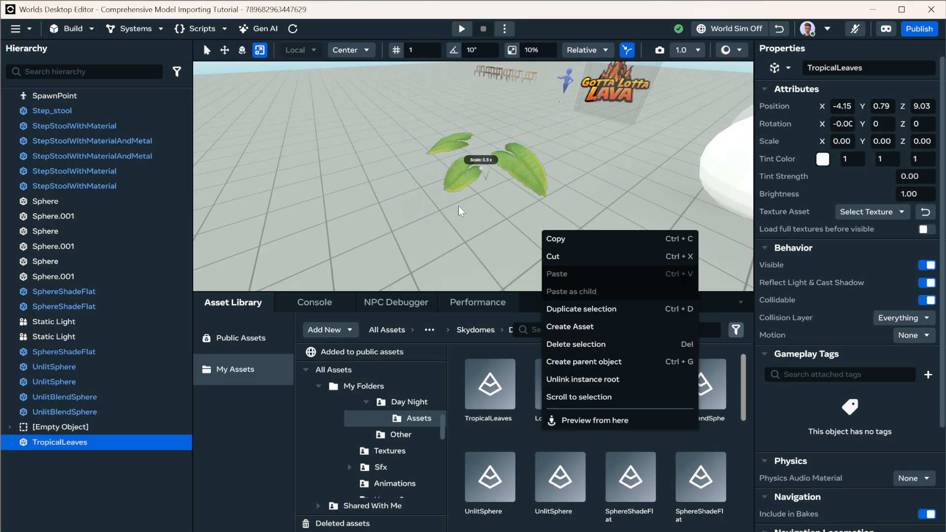
Step: Preview the world from beside the leaves, walk the avatar around to inspect them, and leave the preview controls
{"action": "right_click", "coordinate": [444, 211]}
{"action": "left_click", "coordinate": [488, 396]}
{"action": "key", "text": "w"}
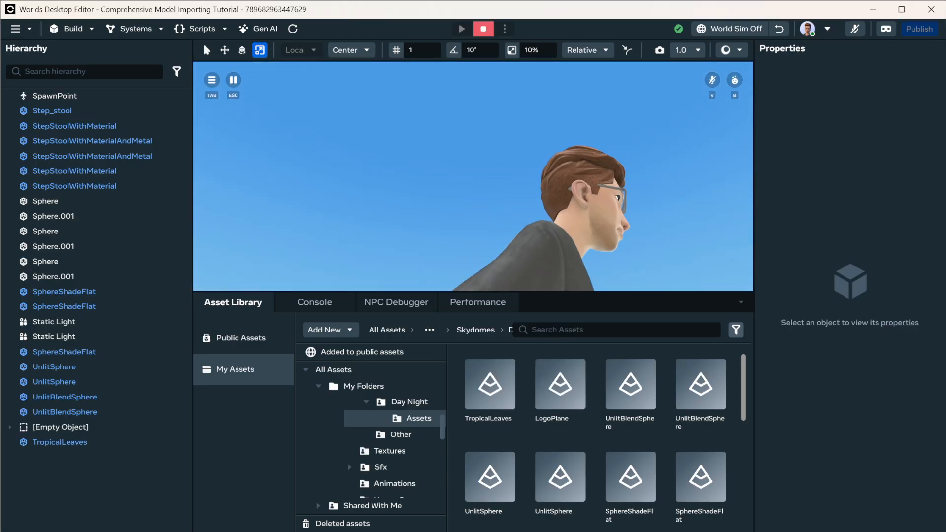
{"action": "key", "text": "w"}
{"action": "key", "text": "w"}
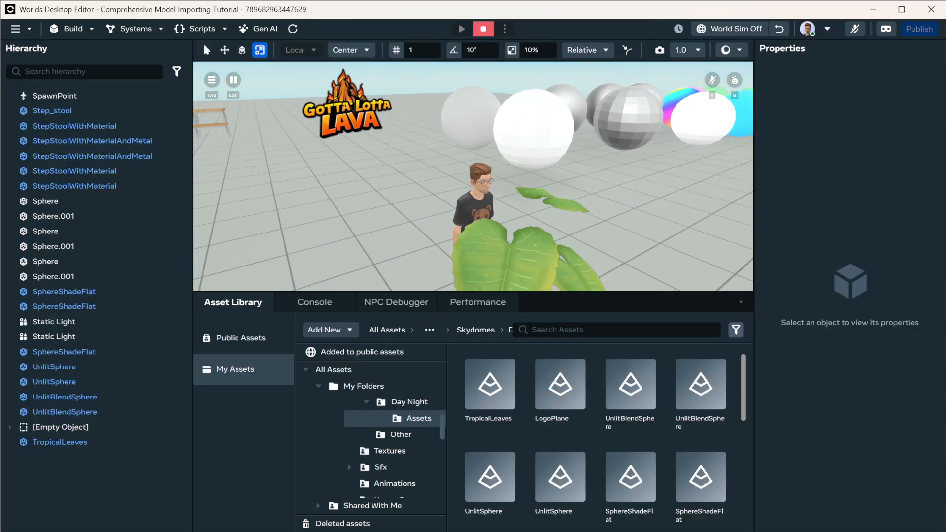
{"action": "key", "text": "Escape"}
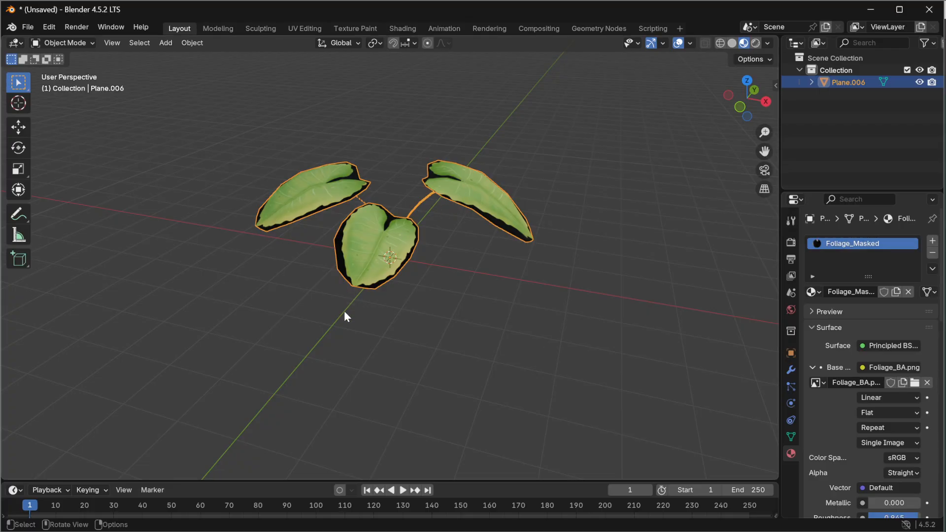
Step: In Blender, enable Camera backface culling in the Foliage_Masked material's surface settings
{"action": "right_click", "coordinate": [365, 309]}
{"action": "middle_click_drag", "start_coordinate": [468, 182], "coordinate": [410, 217]}
{"action": "scroll", "coordinate": [829, 410], "scroll_direction": "down", "scroll_amount": 6}
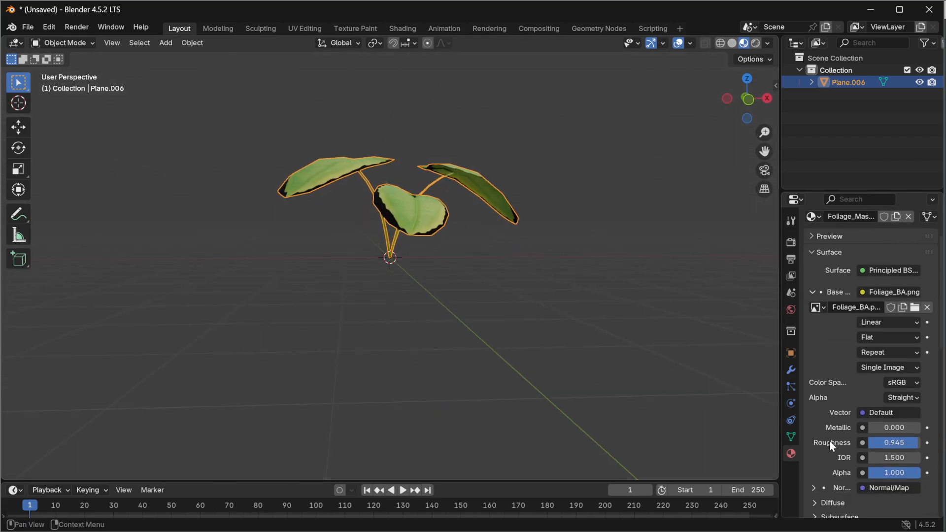
{"action": "scroll", "coordinate": [822, 439], "scroll_direction": "down", "scroll_amount": 10}
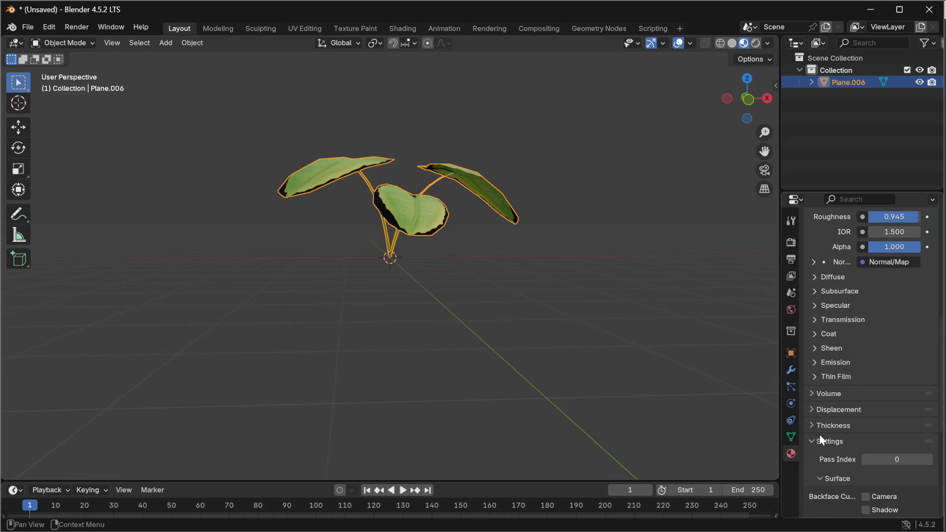
{"action": "left_click", "coordinate": [866, 396]}
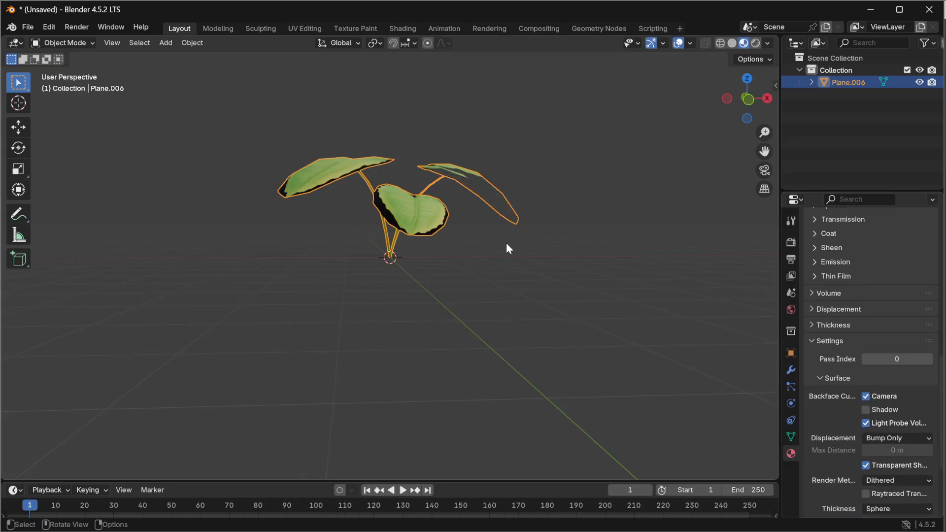
Step: Enter Edit Mode on the leaf mesh and duplicate all of its geometry in place
{"action": "middle_click_drag", "start_coordinate": [506, 242], "coordinate": [396, 351]}
{"action": "left_click", "coordinate": [69, 45]}
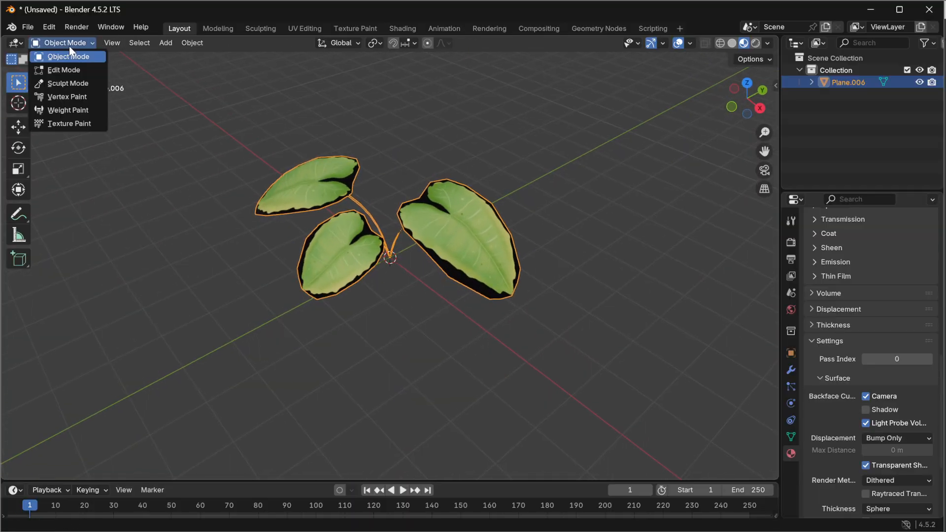
{"action": "left_click", "coordinate": [59, 70]}
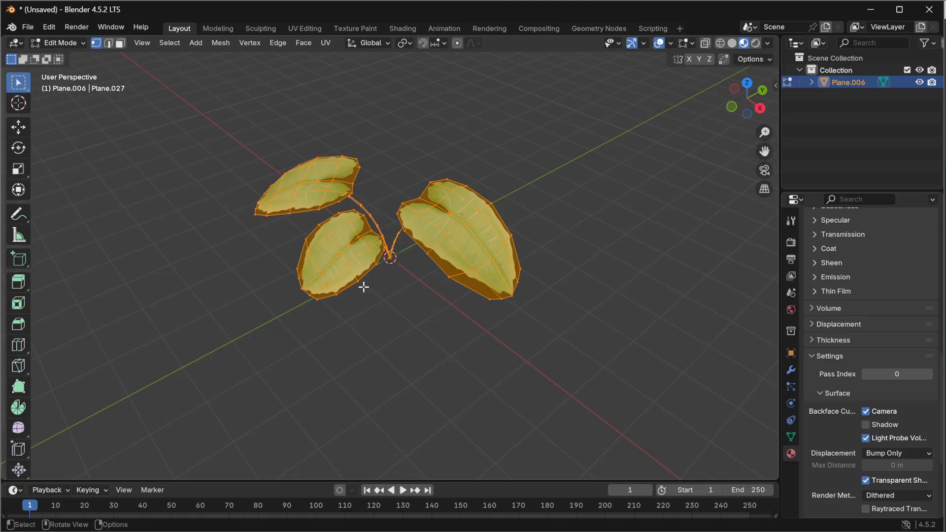
{"action": "mouse_move", "coordinate": [376, 305]}
{"action": "middle_mouse_down"}
{"action": "mouse_move", "coordinate": [359, 268]}
{"action": "mouse_move", "coordinate": [382, 294]}
{"action": "middle_mouse_up"}
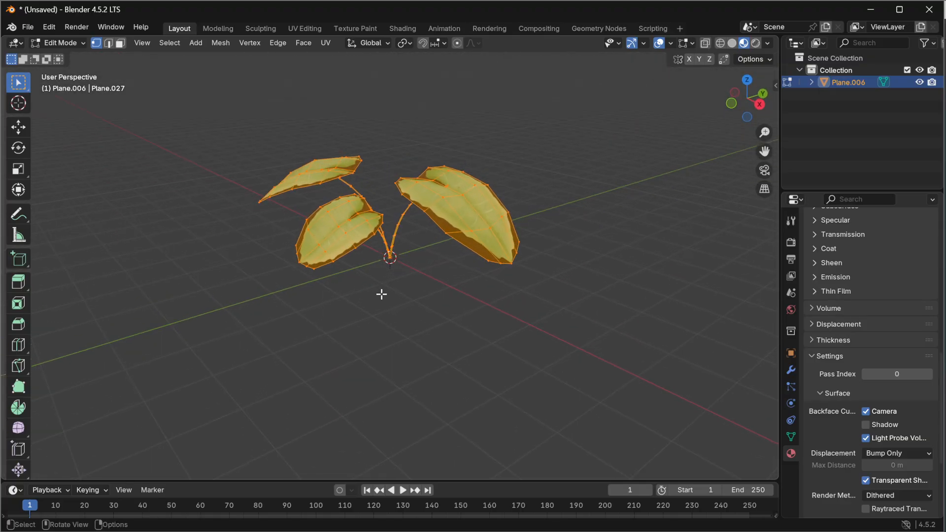
{"action": "key", "text": "shift+d"}
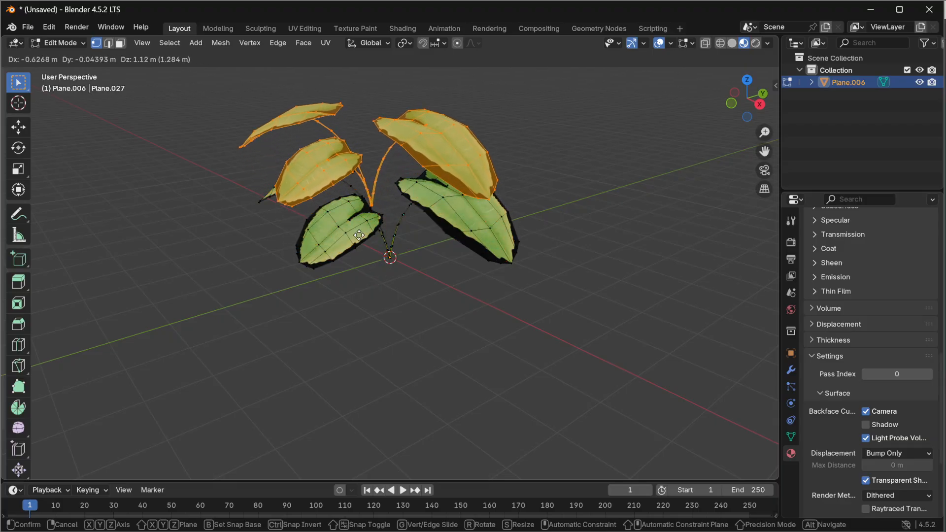
{"action": "right_click", "coordinate": [253, 243]}
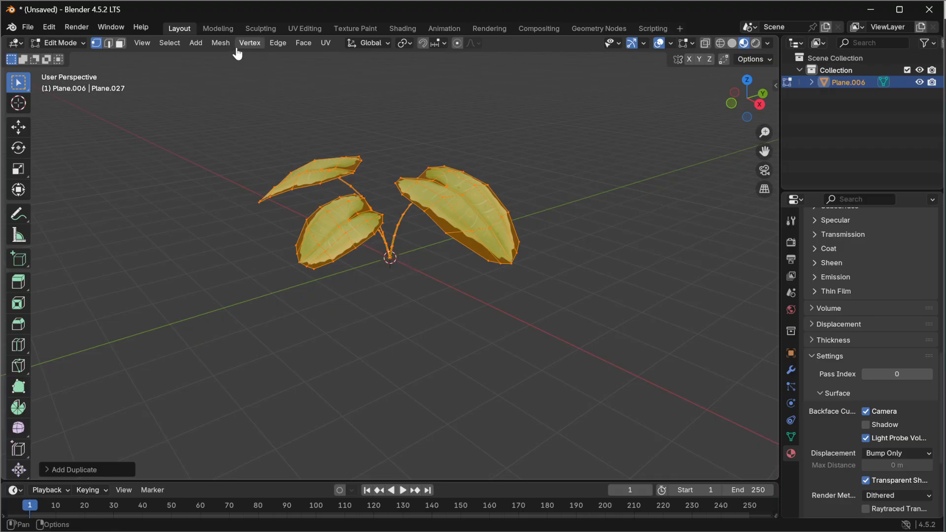
Step: Flip the normals of the duplicated leaf geometry, deselect it and return to Object Mode
{"action": "left_click", "coordinate": [220, 43]}
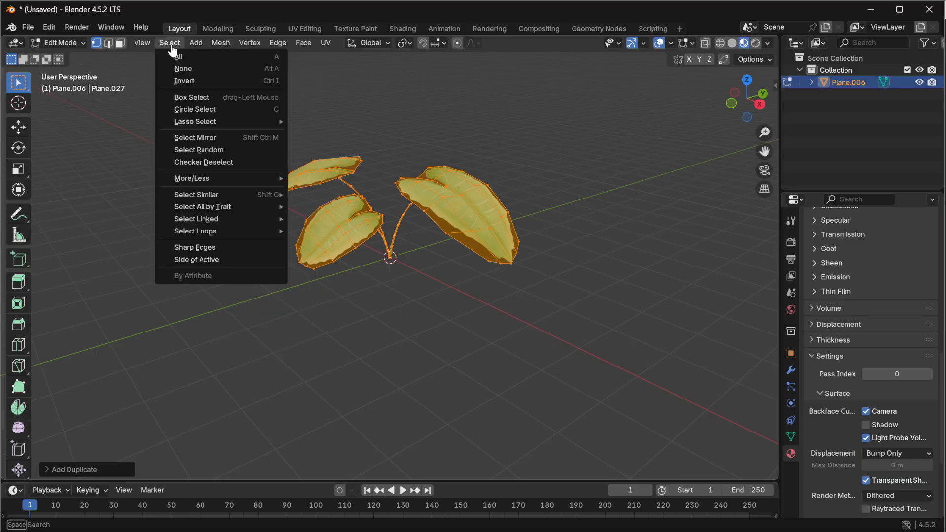
{"action": "key", "text": "ctrl+v"}
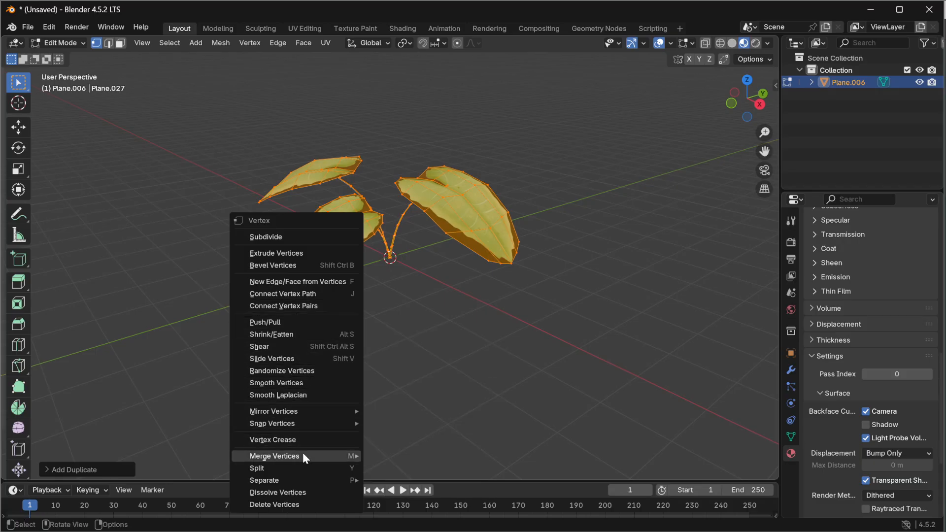
{"action": "mouse_move", "coordinate": [297, 484]}
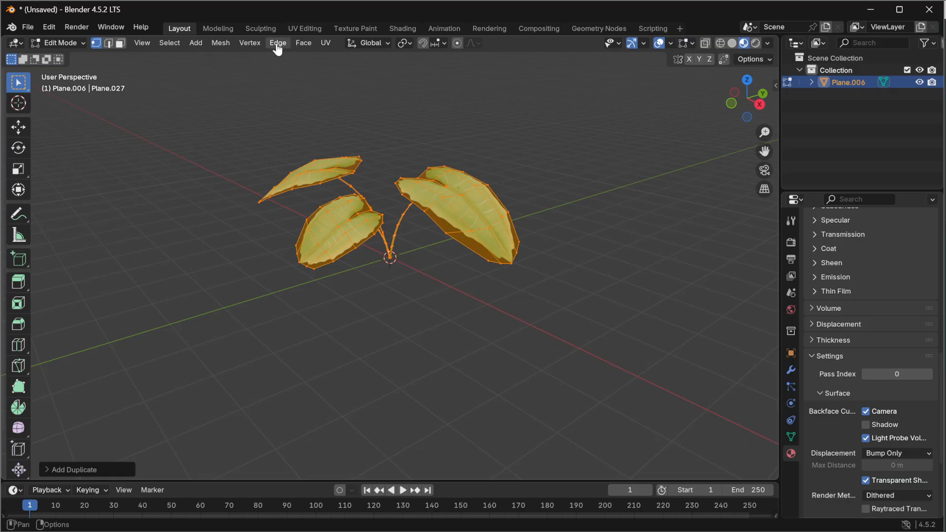
{"action": "left_click", "coordinate": [220, 43]}
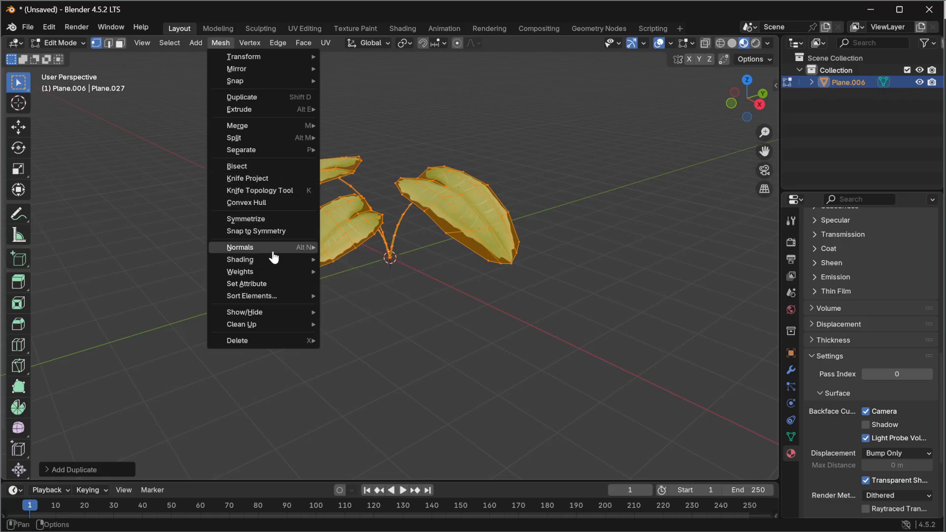
{"action": "mouse_move", "coordinate": [305, 254]}
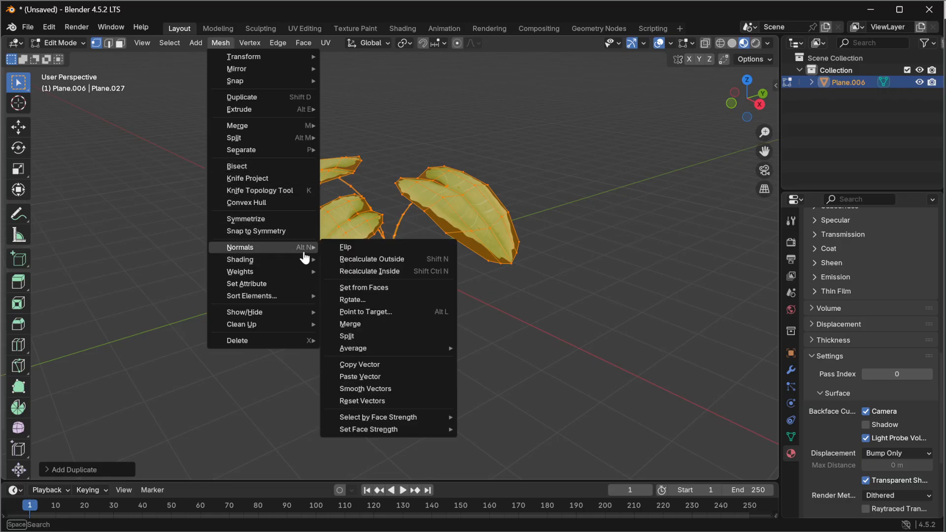
{"action": "left_click", "coordinate": [346, 246]}
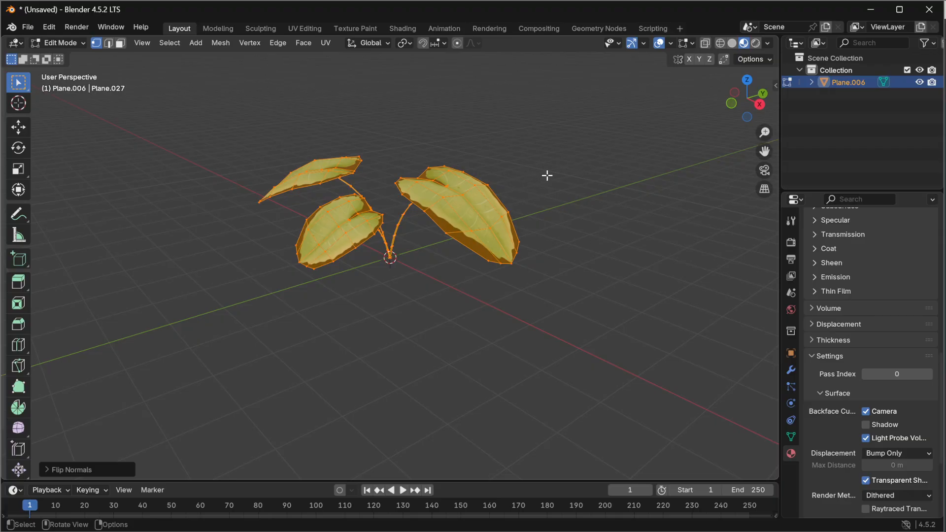
{"action": "left_click", "coordinate": [568, 158]}
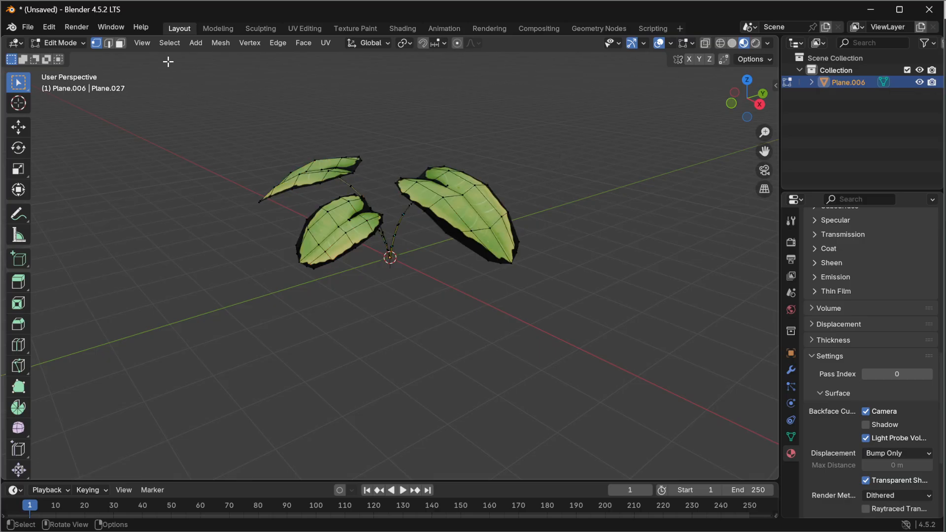
{"action": "left_click", "coordinate": [57, 43]}
{"action": "left_click", "coordinate": [74, 54]}
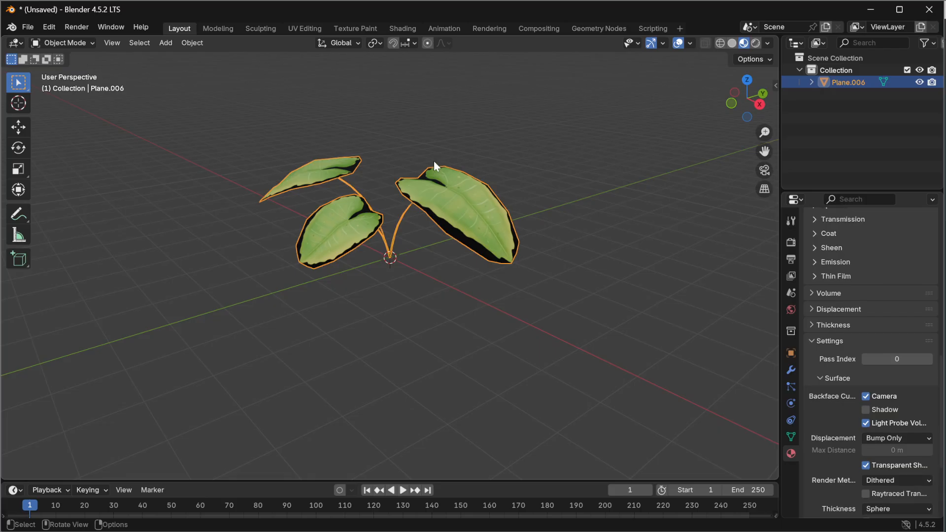
Step: Enter Edit Mode on the leaf mesh, select all of its geometry and merge its vertices by distance
{"action": "left_click", "coordinate": [91, 45]}
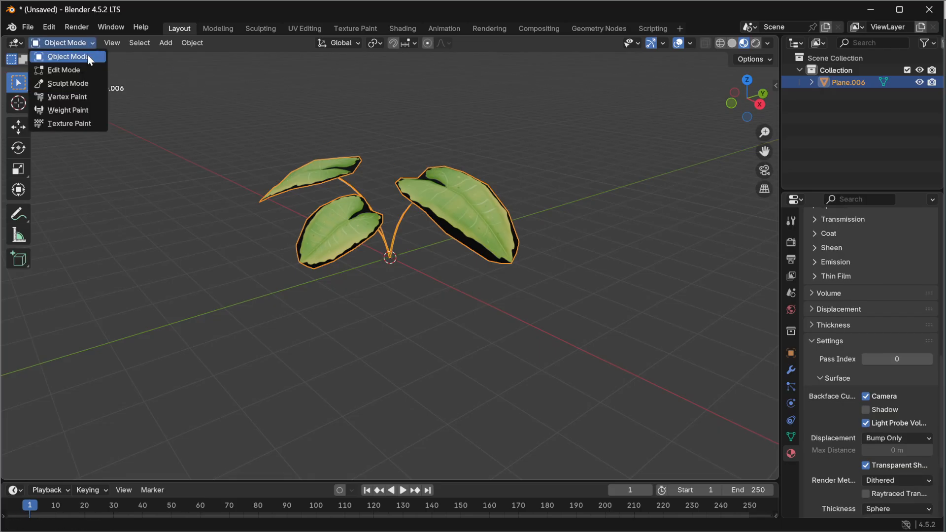
{"action": "left_click", "coordinate": [50, 68]}
{"action": "key", "text": "a"}
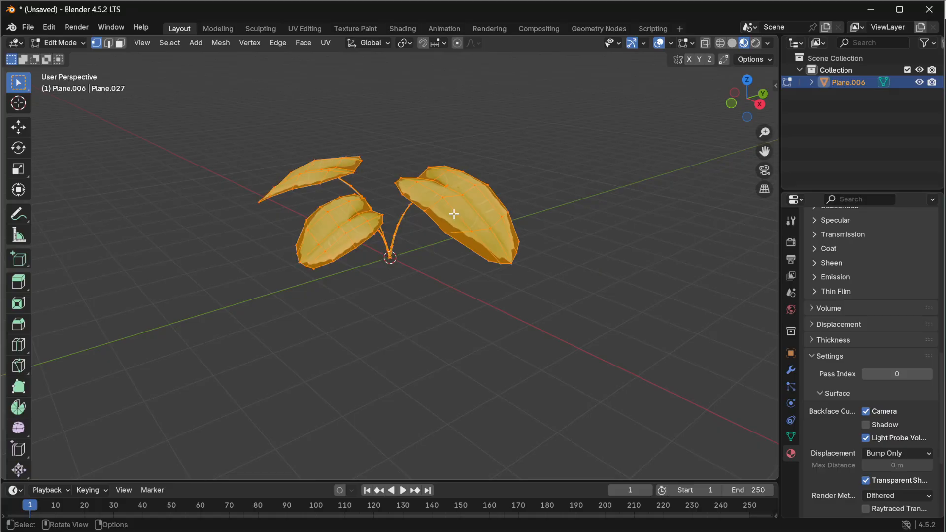
{"action": "left_click", "coordinate": [223, 43]}
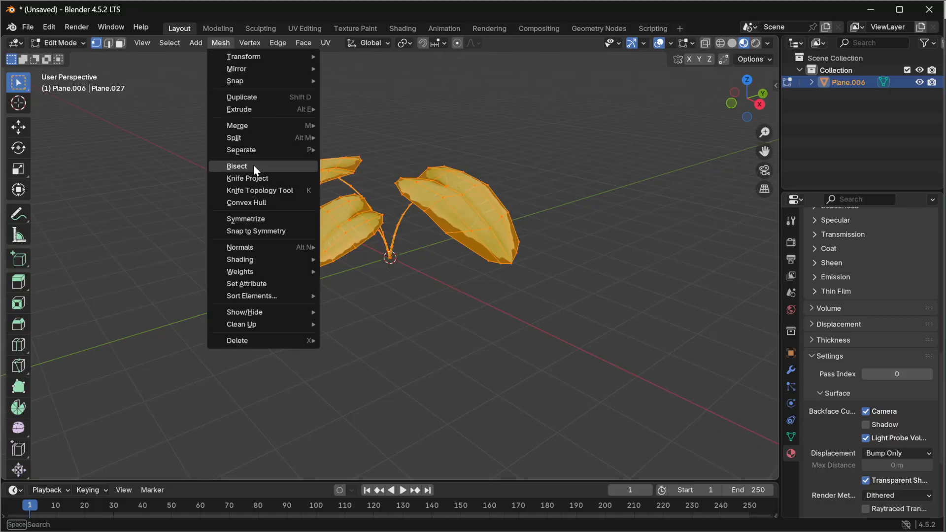
{"action": "mouse_move", "coordinate": [250, 126]}
{"action": "left_click", "coordinate": [346, 169]}
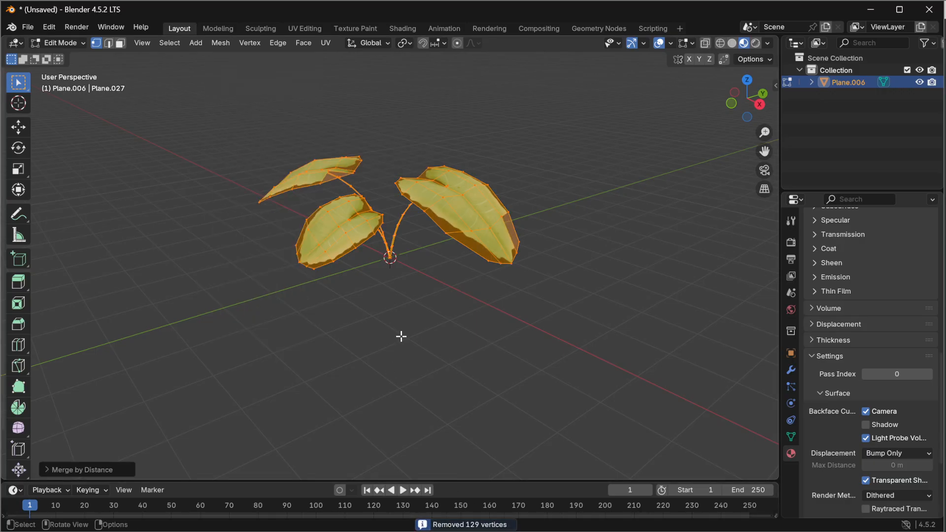
Step: Set the merge distance to 0.000001 m and return the leaf mesh to Object Mode
{"action": "middle_click_drag", "start_coordinate": [361, 277], "coordinate": [443, 245]}
{"action": "left_click", "coordinate": [48, 470]}
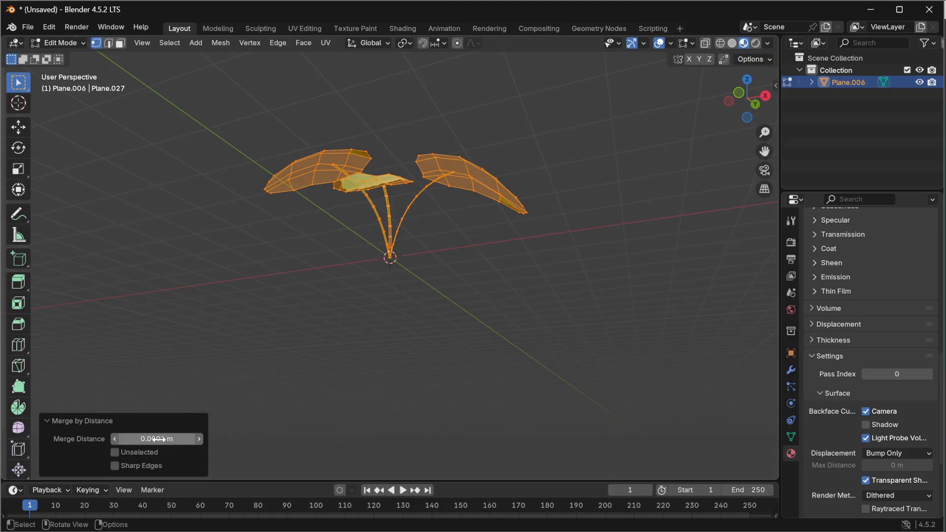
{"action": "left_click_drag", "start_coordinate": [157, 439], "coordinate": [157, 439]}
{"action": "left_click", "coordinate": [133, 447]}
{"action": "left_click", "coordinate": [131, 440]}
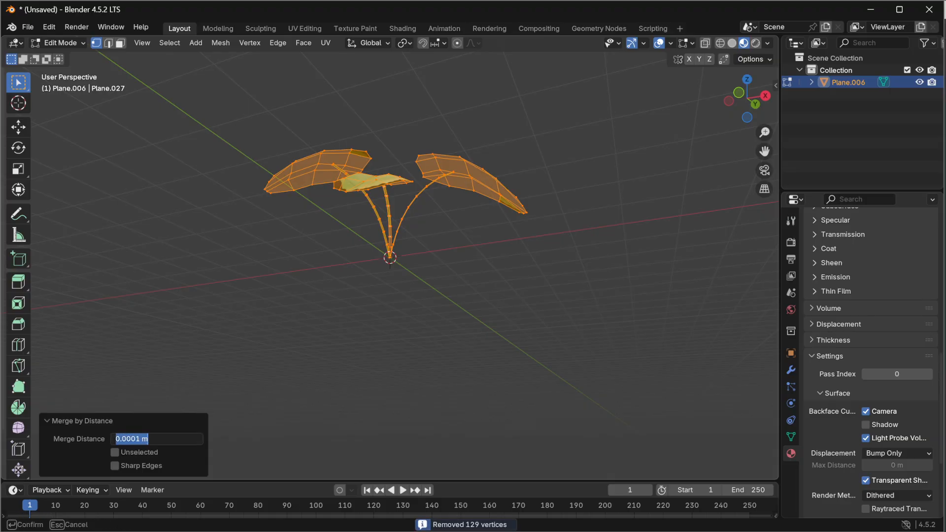
{"action": "left_click", "coordinate": [126, 439]}
{"action": "type", "text": "00000"}
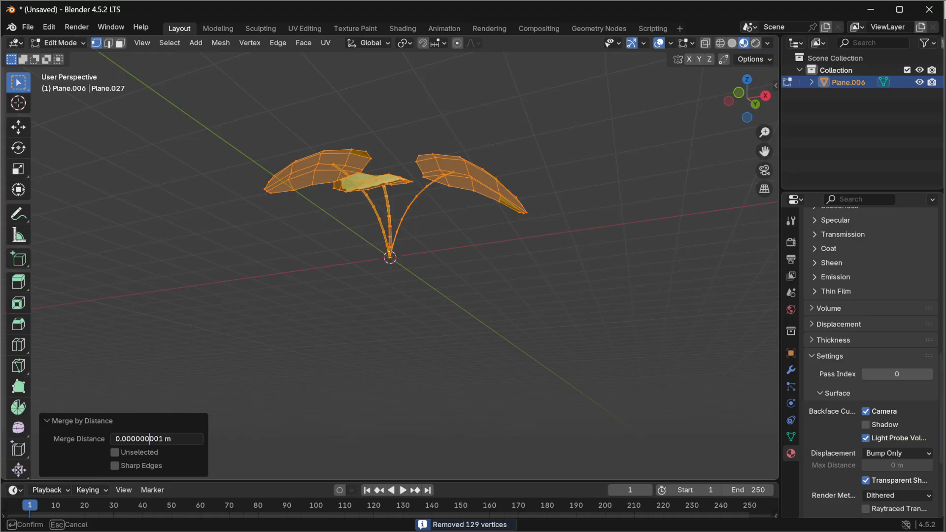
{"action": "key", "text": "Return"}
{"action": "middle_click_drag", "start_coordinate": [289, 263], "coordinate": [259, 295]}
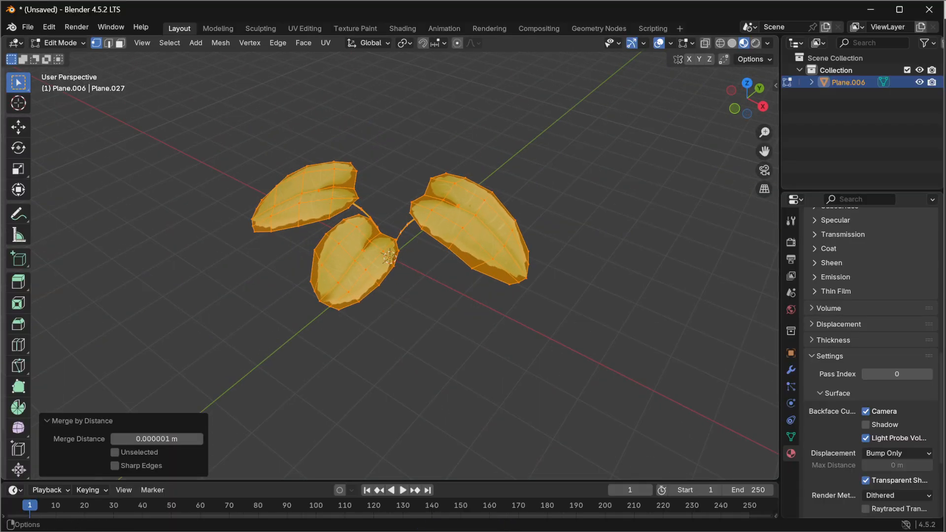
{"action": "left_click", "coordinate": [64, 44]}
{"action": "left_click", "coordinate": [68, 56]}
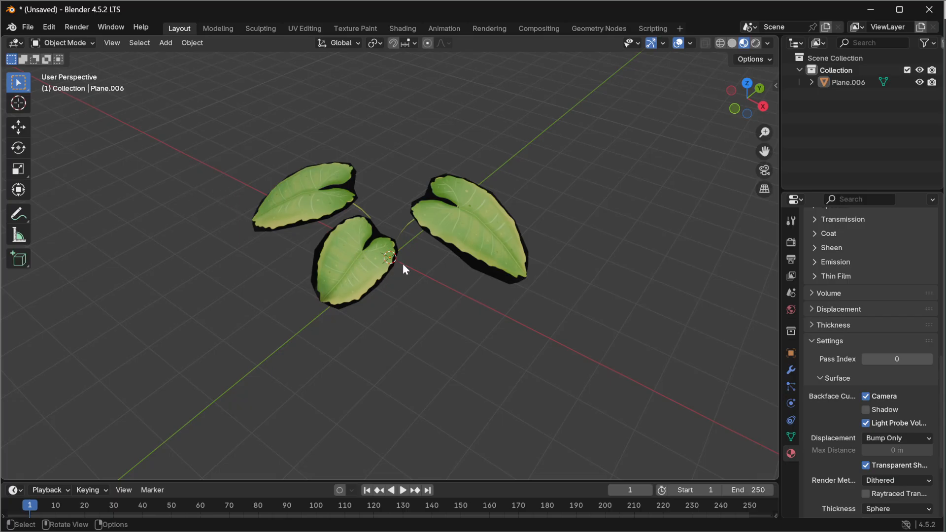
Step: Export the leaves as TropicalLeavesDoubleSided.fbx into the Comprehensive Model Importing Tutorial folder
{"action": "left_click", "coordinate": [811, 82]}
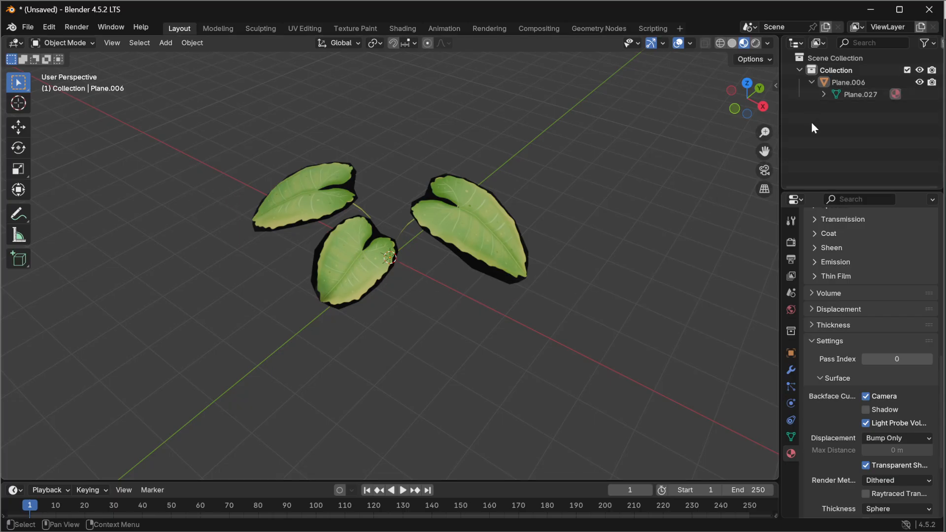
{"action": "mouse_move", "coordinate": [610, 294]}
{"action": "middle_mouse_down"}
{"action": "mouse_move", "coordinate": [564, 295]}
{"action": "mouse_move", "coordinate": [465, 272]}
{"action": "mouse_move", "coordinate": [610, 285]}
{"action": "middle_mouse_up"}
{"action": "left_click", "coordinate": [16, 26]}
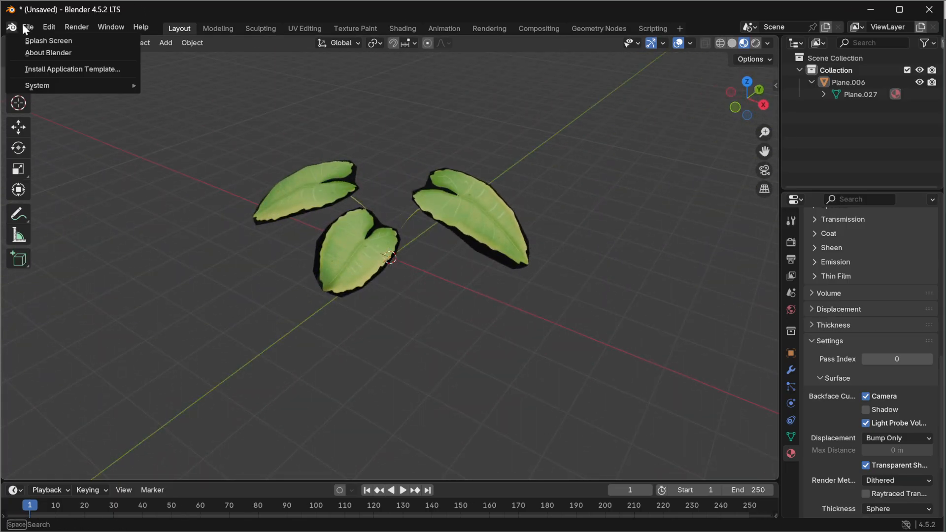
{"action": "mouse_move", "coordinate": [28, 27]}
{"action": "mouse_move", "coordinate": [85, 209]}
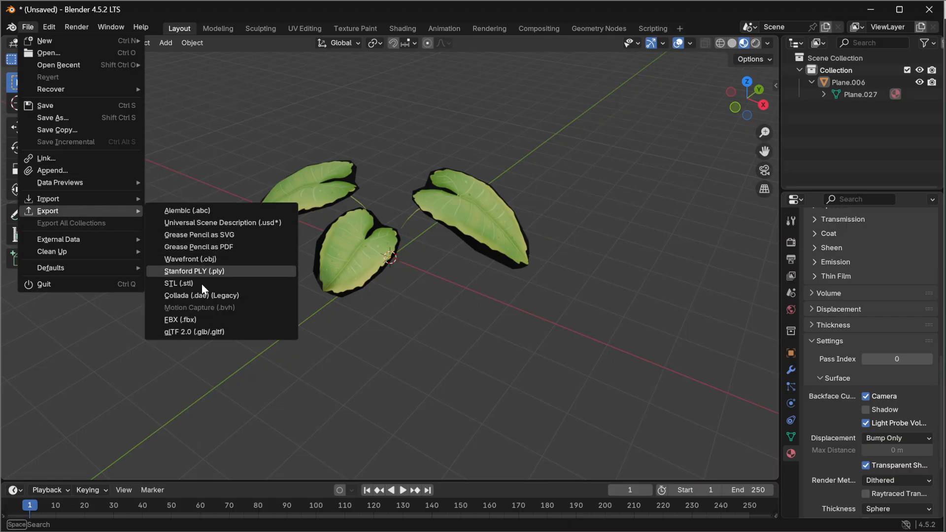
{"action": "left_click", "coordinate": [197, 321]}
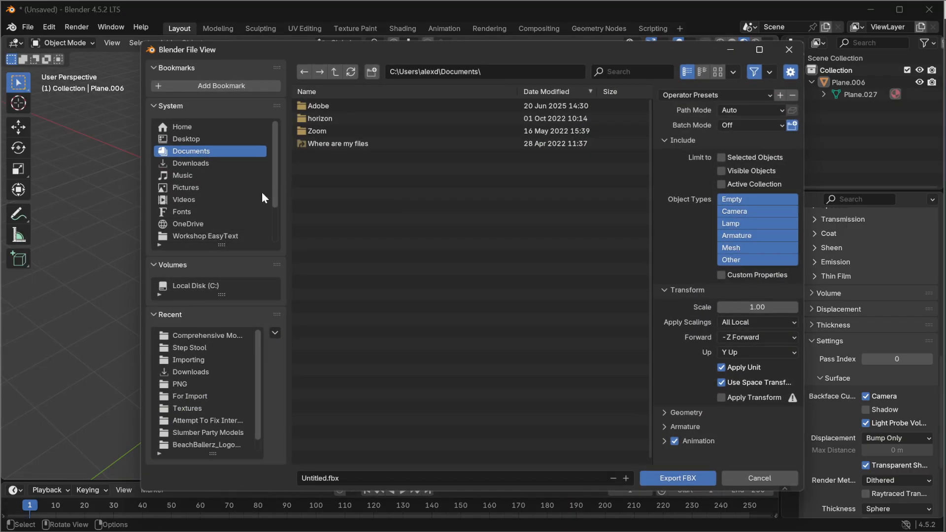
{"action": "left_click", "coordinate": [199, 336]}
{"action": "left_click", "coordinate": [336, 131]}
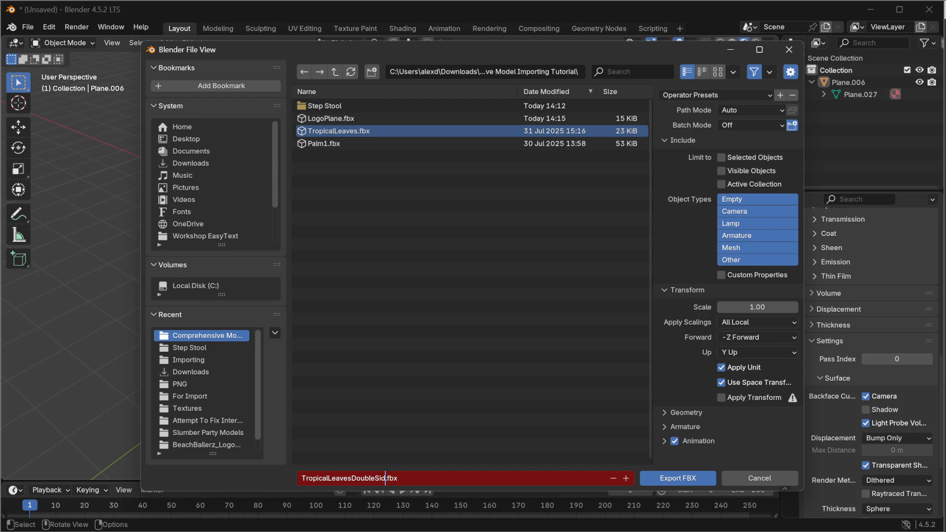
{"action": "key", "text": "Return"}
{"action": "left_click", "coordinate": [675, 478]}
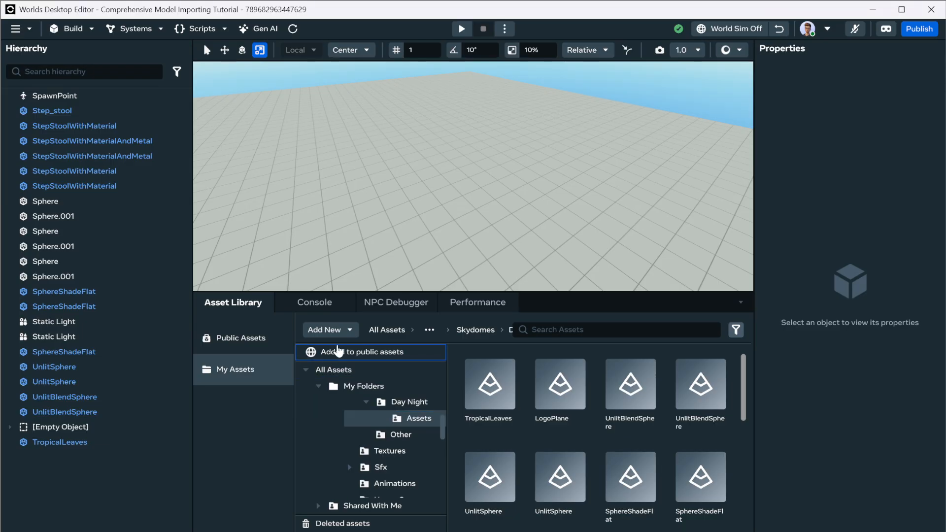
Step: Switch to Worlds Desktop Editor and import TropicalLeavesDoubleSided with the Foliage_BA texture as a new 3D model
{"action": "left_click", "coordinate": [327, 330]}
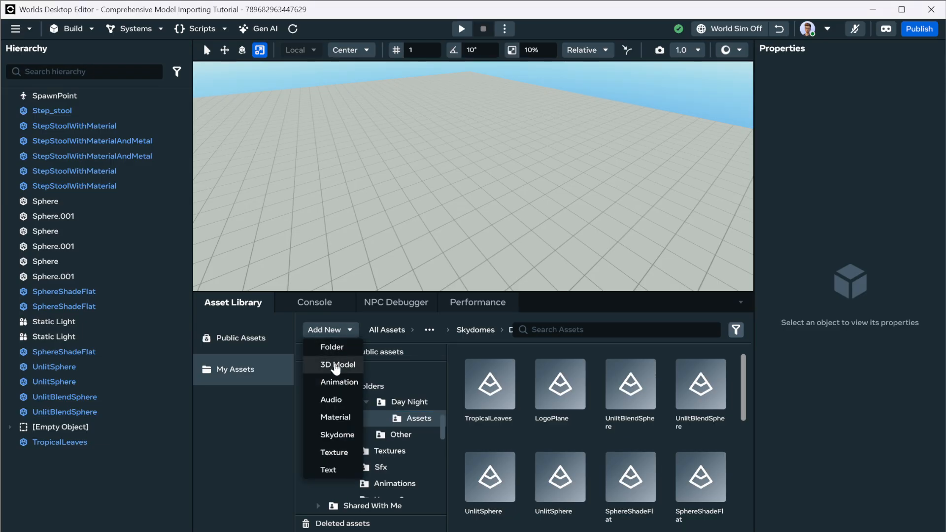
{"action": "left_click", "coordinate": [336, 369]}
{"action": "left_click", "coordinate": [335, 364]}
{"action": "left_click", "coordinate": [420, 297]}
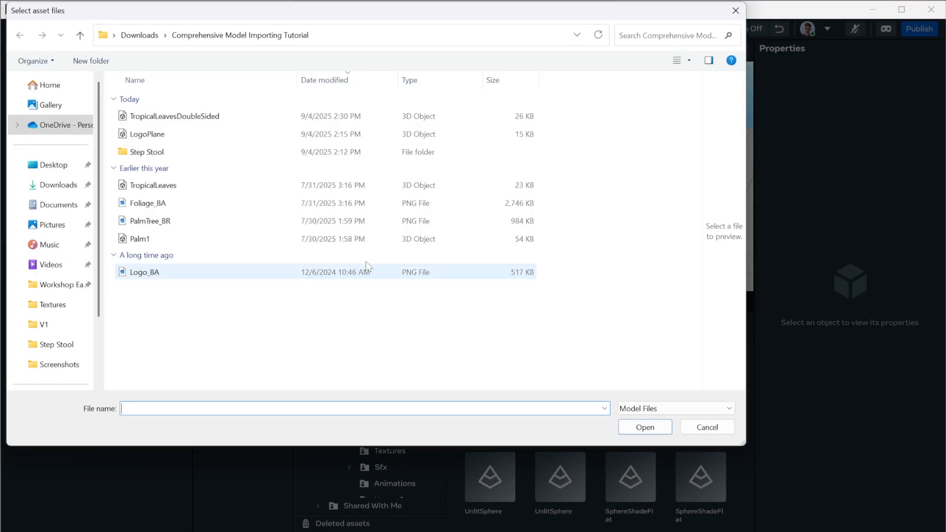
{"action": "left_click", "coordinate": [170, 116]}
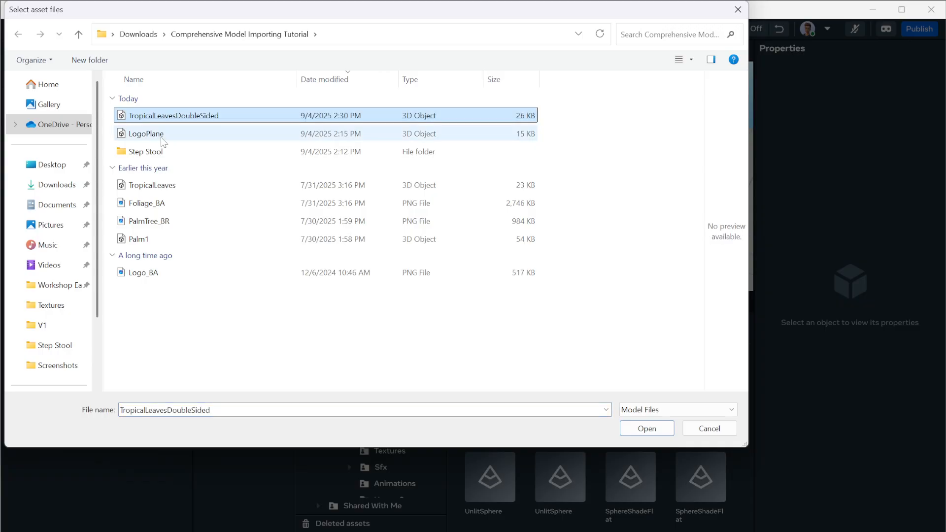
{"action": "left_click", "coordinate": [148, 203], "text": "ctrl"}
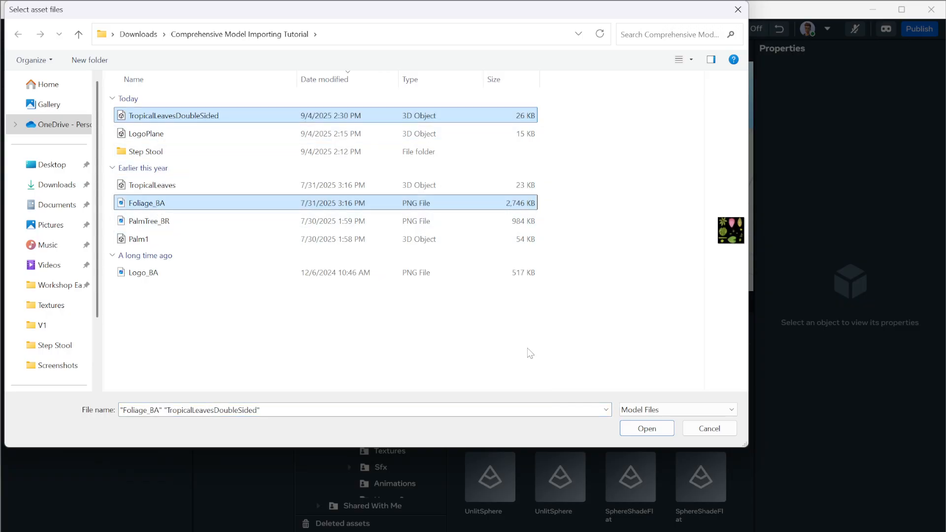
{"action": "left_click", "coordinate": [642, 427]}
{"action": "left_click", "coordinate": [547, 405]}
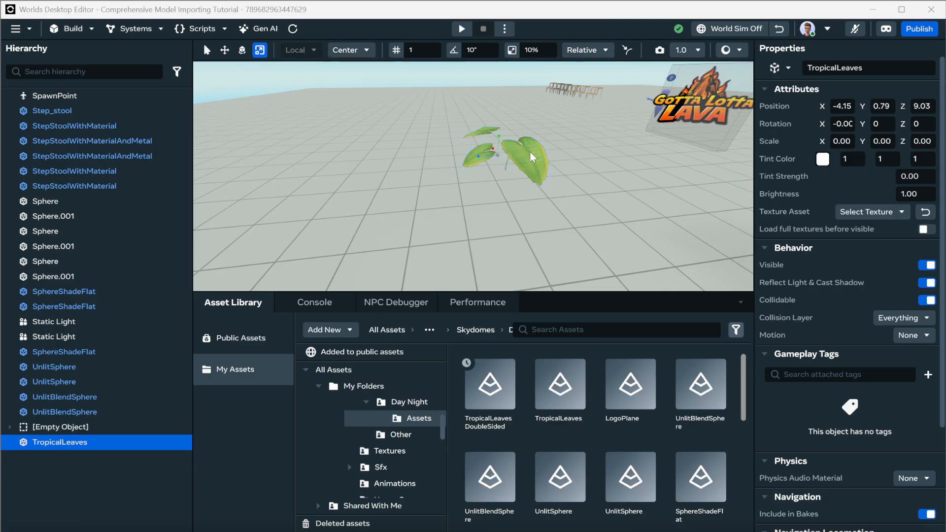
Step: Activate the Move tool and copy the position of the existing TropicalLeaves object
{"action": "key", "text": "w"}
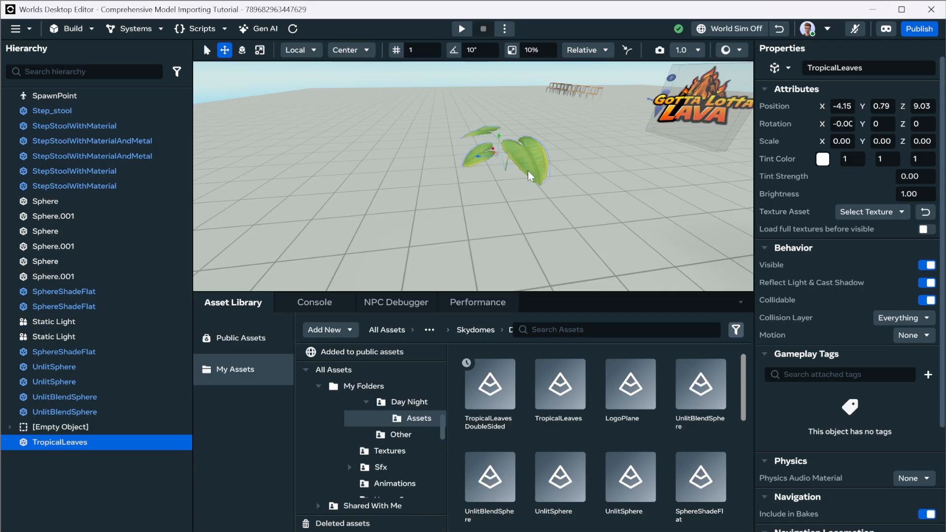
{"action": "right_click", "coordinate": [776, 105]}
{"action": "left_click", "coordinate": [791, 114]}
Step: Switch to File Explorer and open the Foliage_BA image in Photos
{"action": "key", "text": "alt+Tab"}
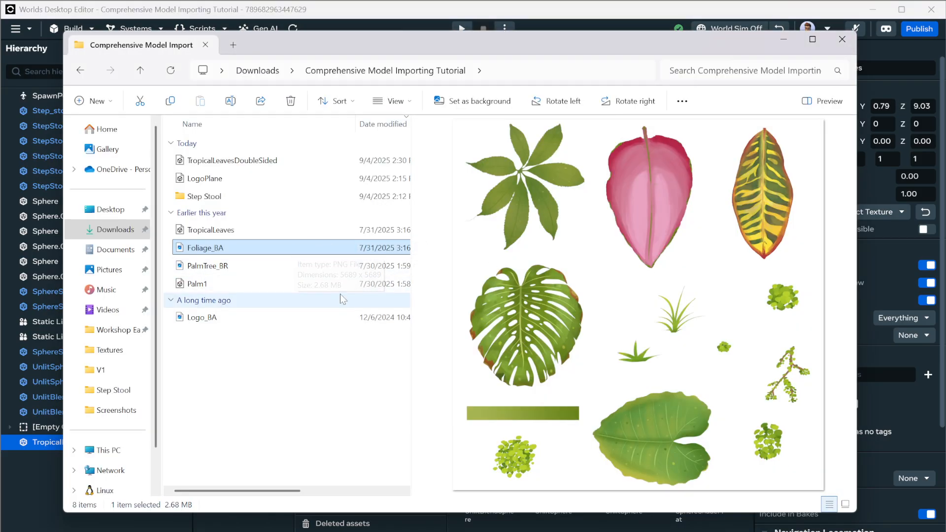
{"action": "right_click", "coordinate": [200, 251]}
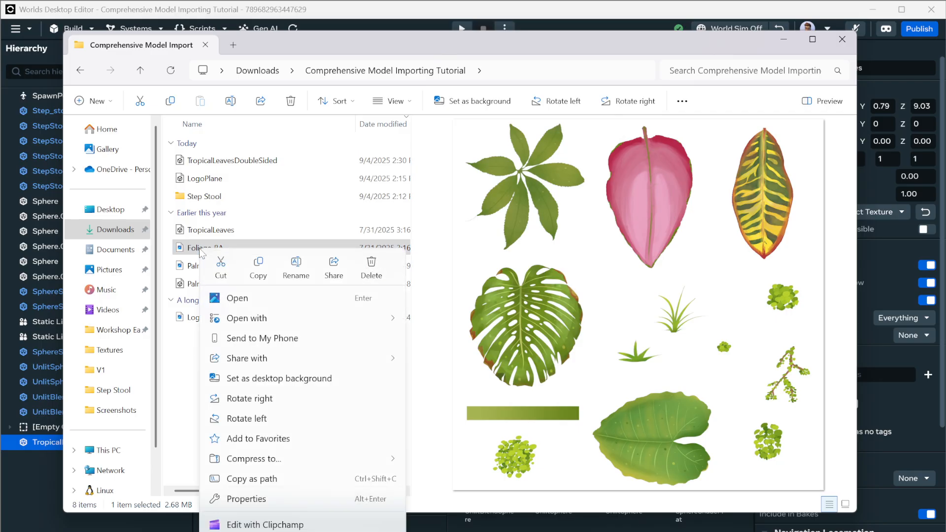
{"action": "left_click", "coordinate": [232, 302]}
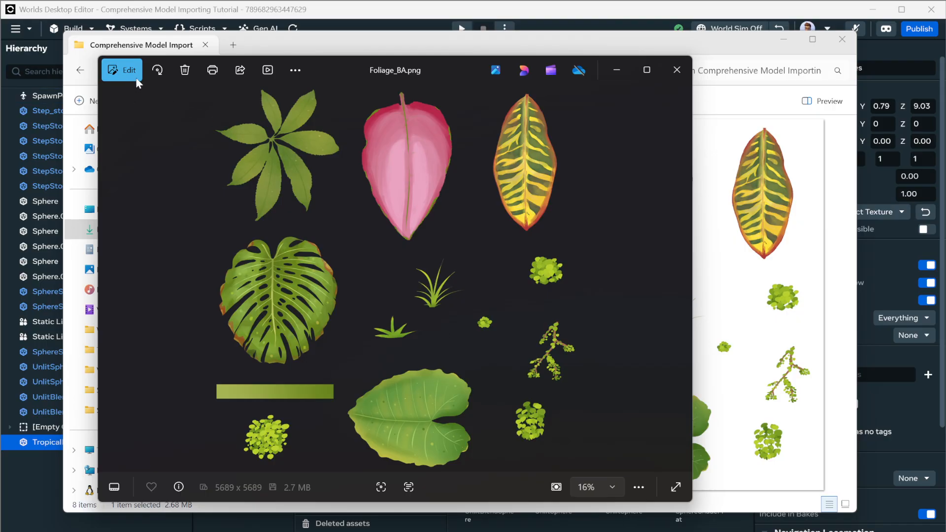
Step: Set the Foliage_BA image to resize to 1024 x 1024 pixels
{"action": "left_click", "coordinate": [299, 69]}
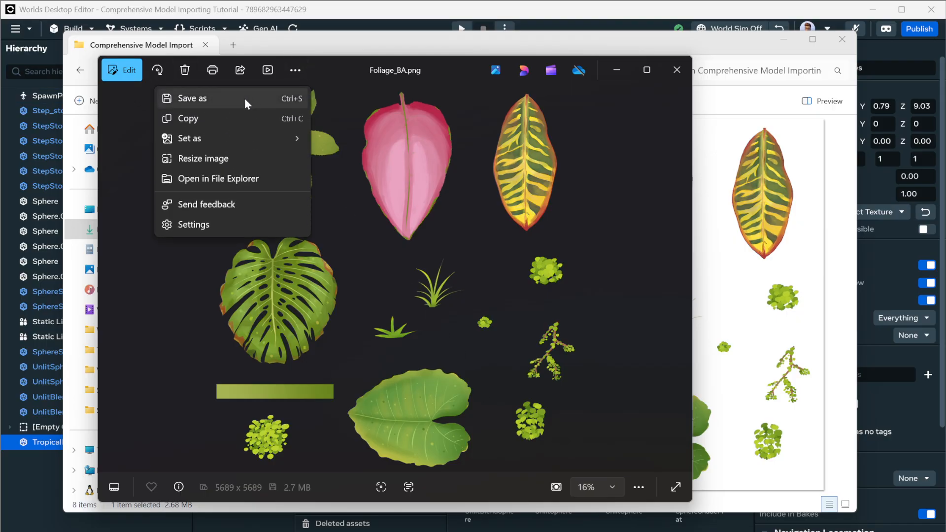
{"action": "left_click", "coordinate": [211, 158]}
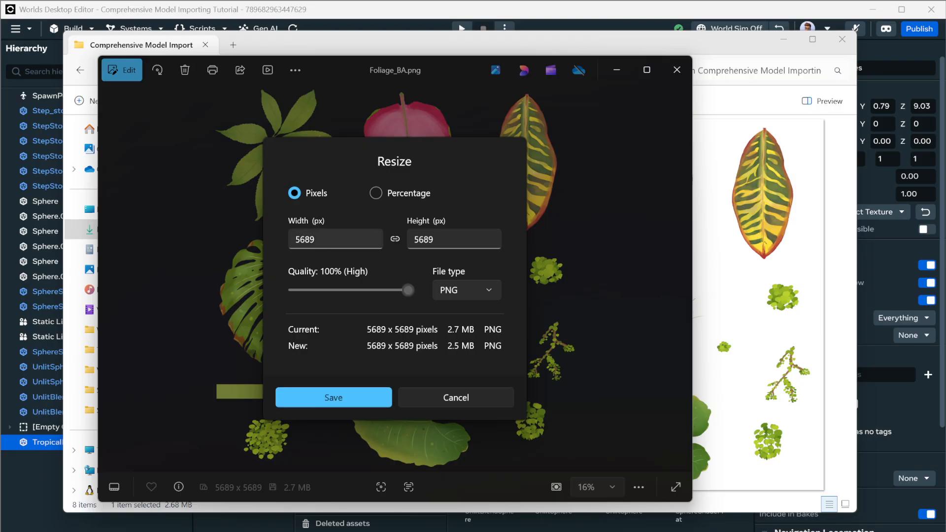
{"action": "left_click", "coordinate": [316, 239]}
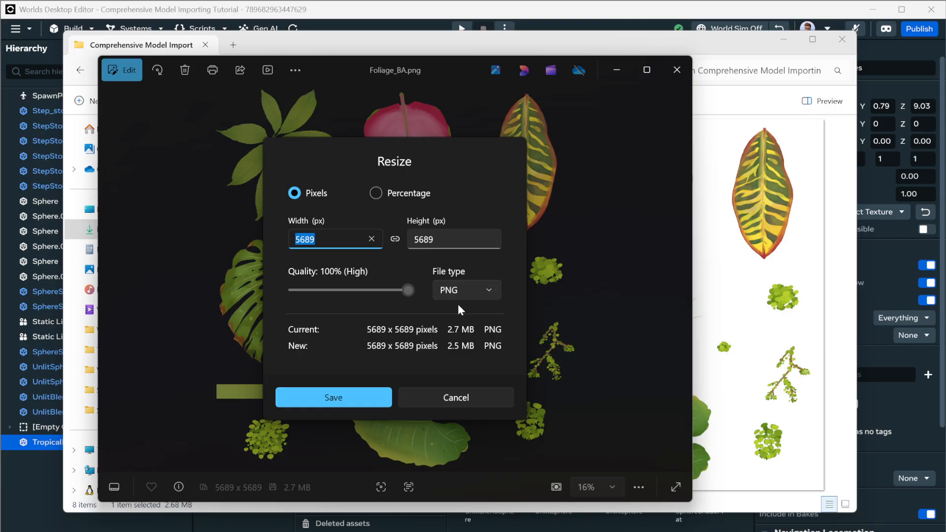
{"action": "type", "text": "1024"}
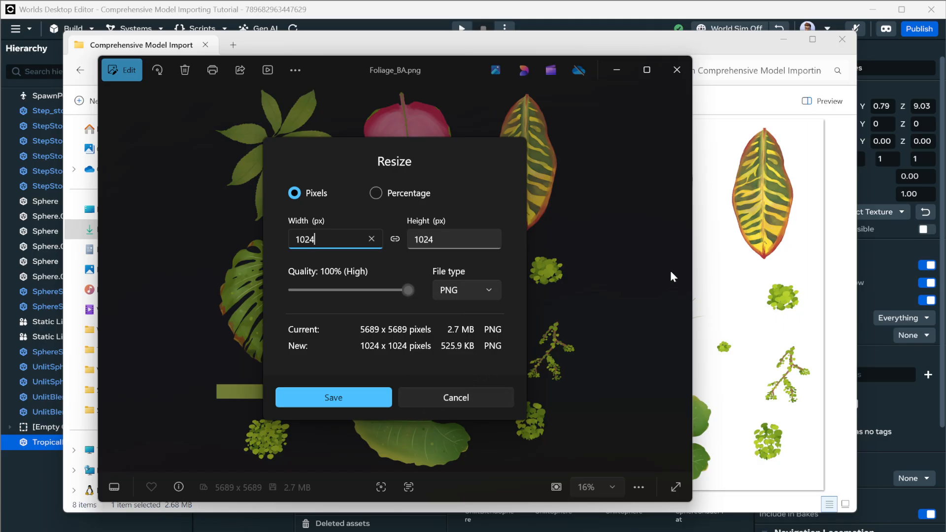
Step: Start saving the resized image and choose the Comprehensive Model Importing Tutorial folder in Downloads
{"action": "left_click", "coordinate": [353, 400]}
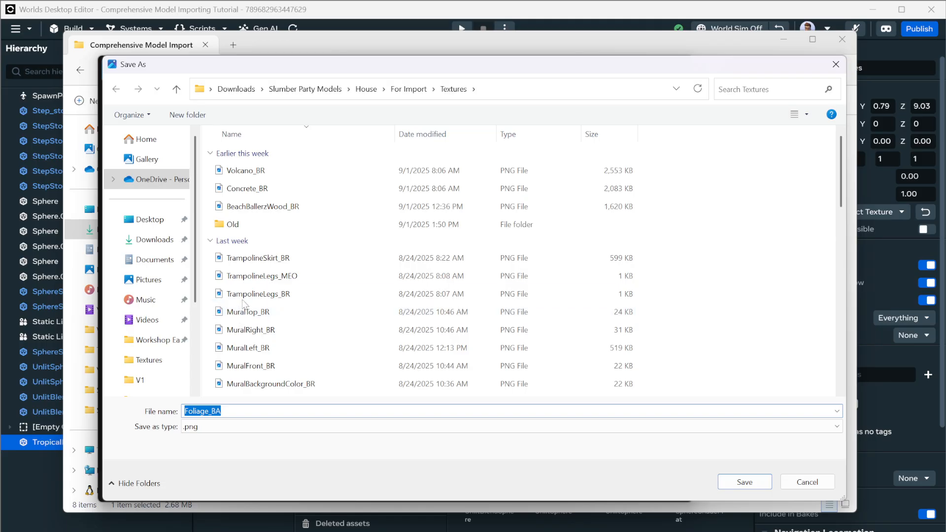
{"action": "left_click", "coordinate": [153, 240]}
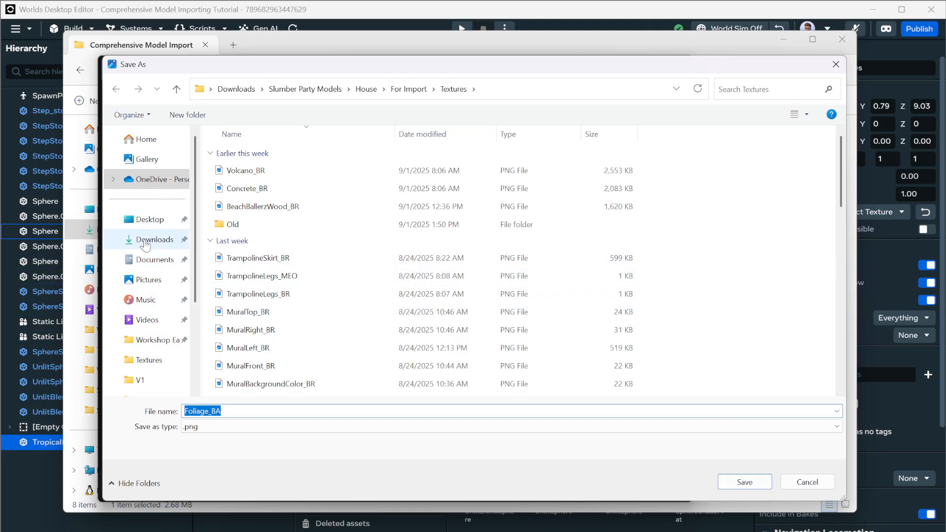
{"action": "double_click", "coordinate": [236, 177]}
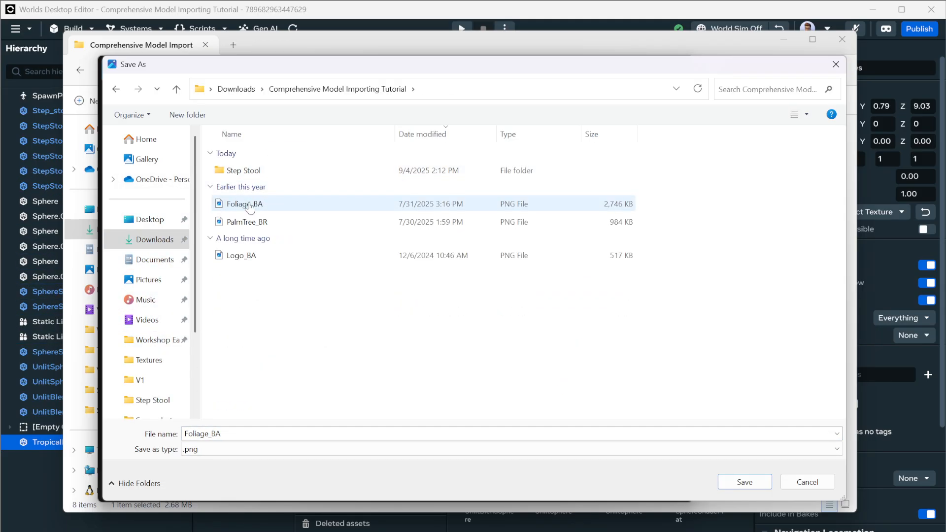
Step: Rename the original Foliage_BA image in the save folder as Foliage_BA_5k
{"action": "right_click", "coordinate": [250, 205]}
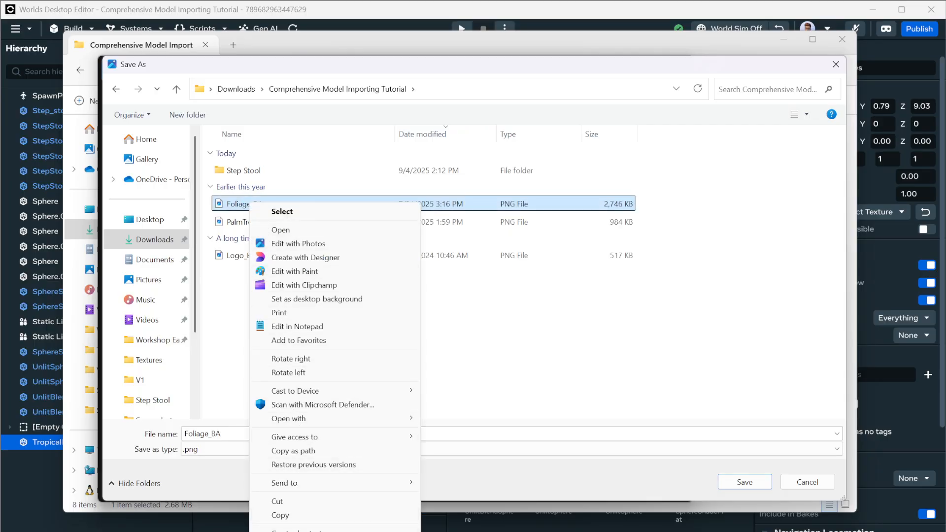
{"action": "left_click", "coordinate": [302, 531]}
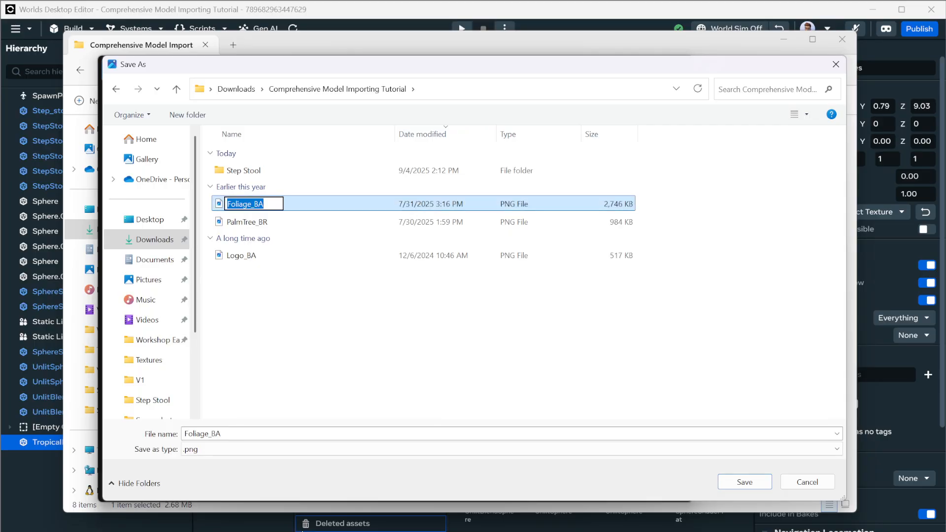
{"action": "key", "text": "End"}
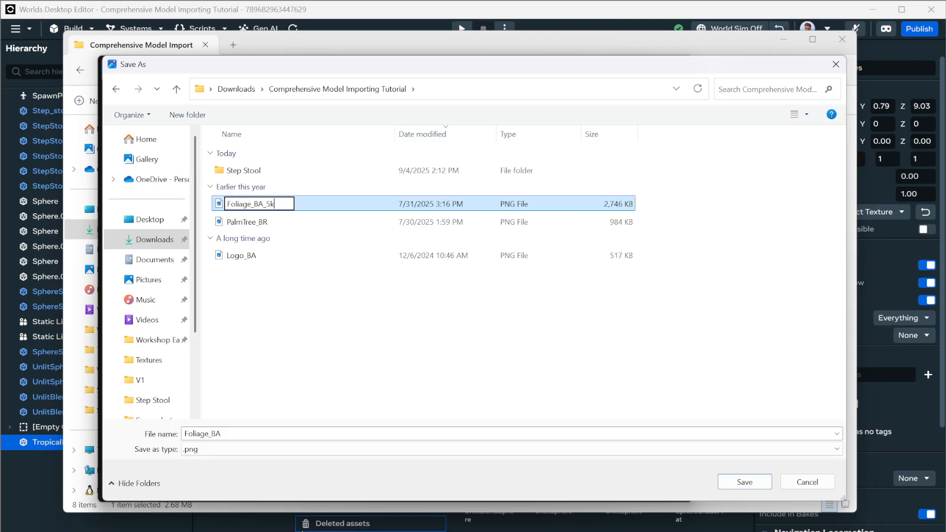
{"action": "type", "text": "_5k"}
{"action": "key", "text": "Return"}
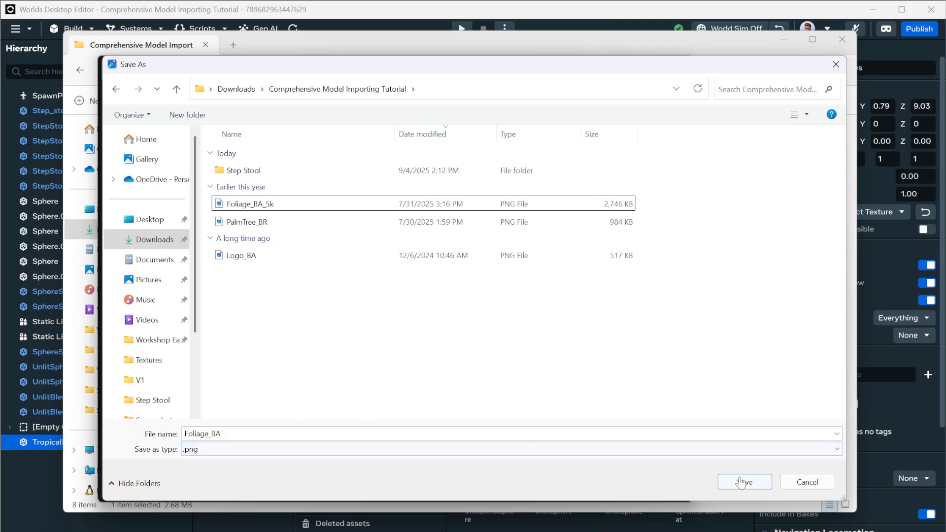
Step: Save the resized image as Foliage_BA in PNG format, and compare its details with Foliage_BA_5k in File Explorer before closing both windows
{"action": "left_click", "coordinate": [745, 482]}
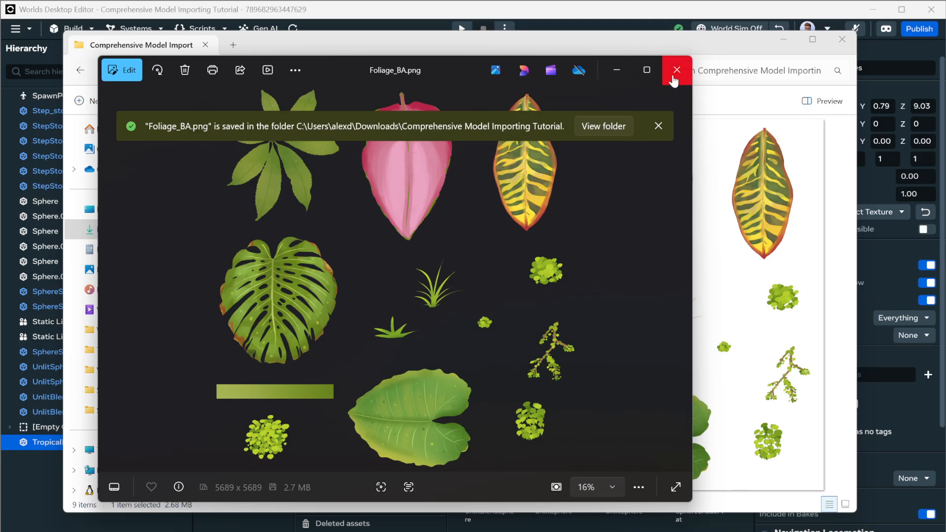
{"action": "left_click", "coordinate": [677, 70]}
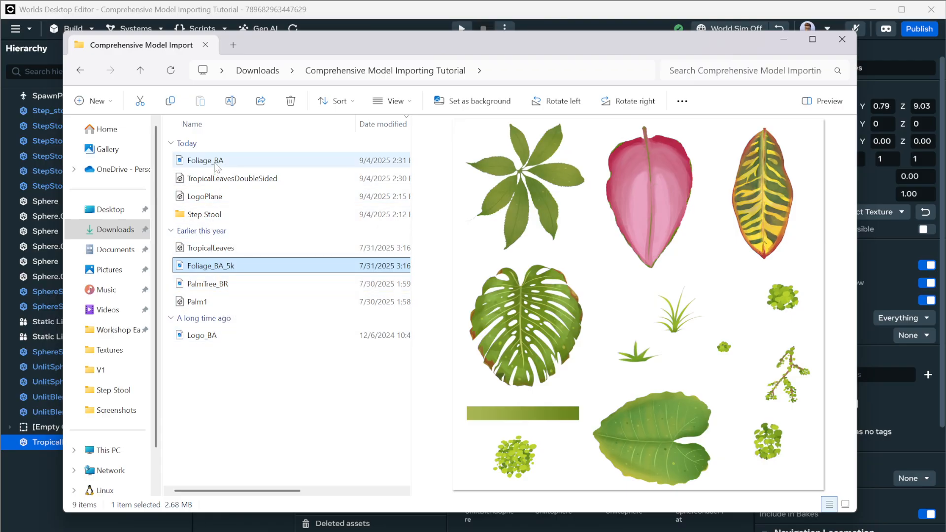
{"action": "mouse_move", "coordinate": [216, 167]}
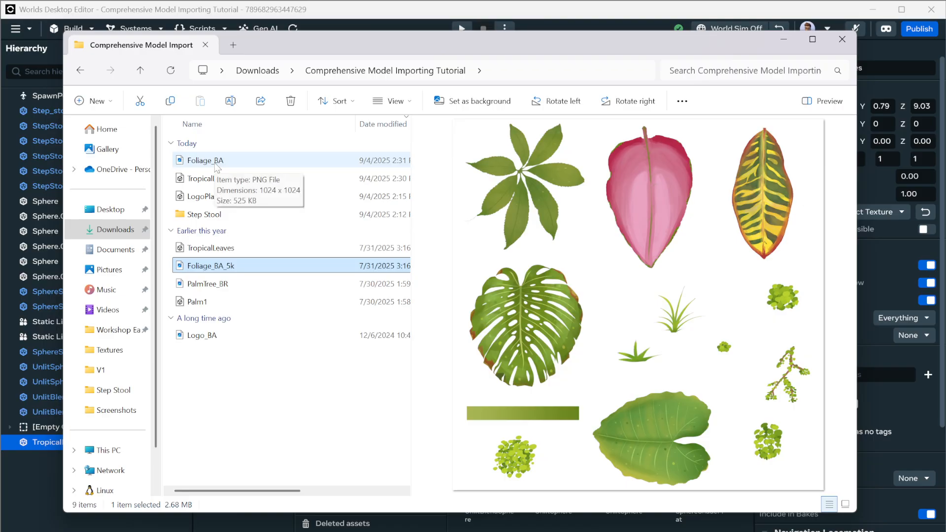
{"action": "left_click", "coordinate": [215, 164]}
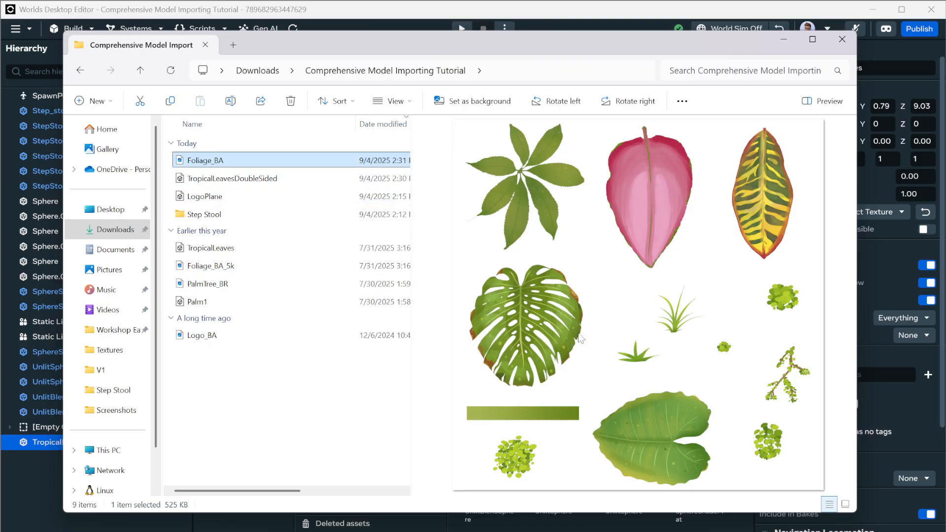
{"action": "left_click", "coordinate": [179, 265]}
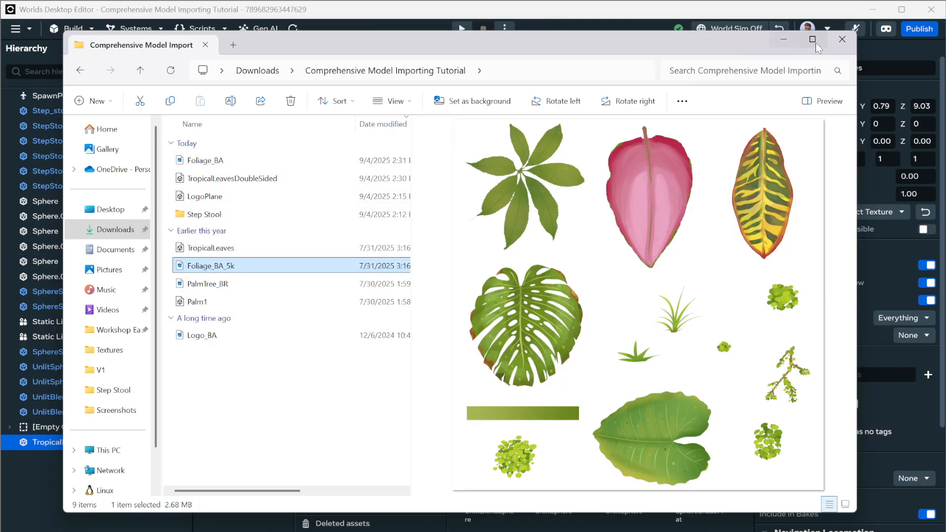
{"action": "left_click", "coordinate": [842, 40]}
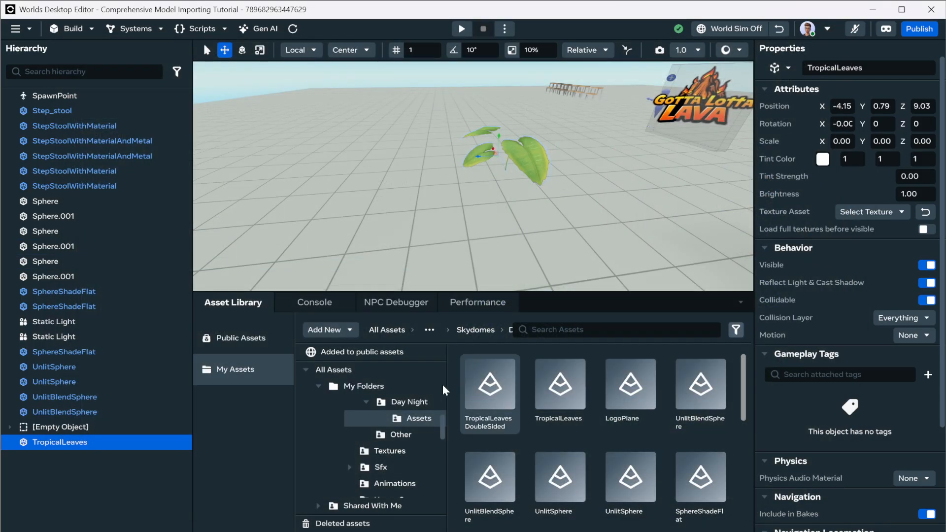
Step: Import the TropicalLeavesDoubleSided.fbx model together with the resized Foliage_BA.png texture
{"action": "left_click", "coordinate": [320, 330]}
{"action": "left_click", "coordinate": [337, 364]}
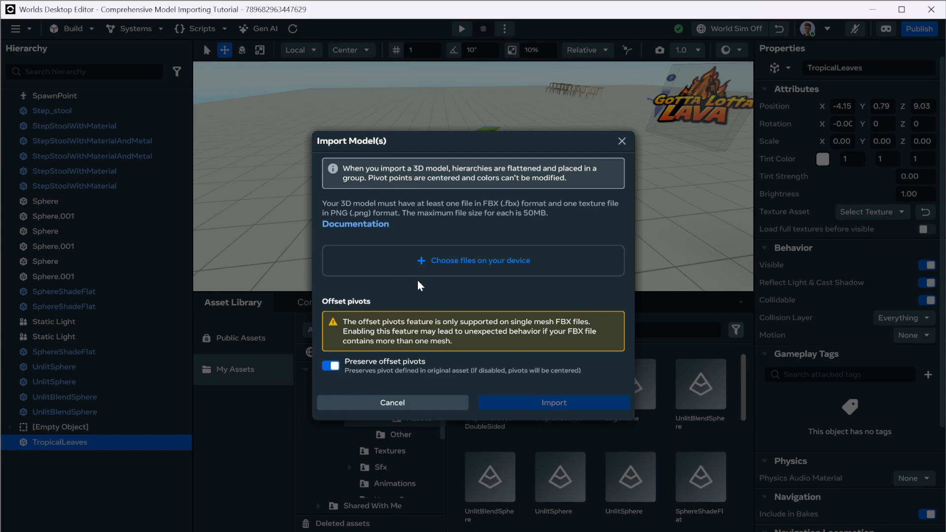
{"action": "left_click", "coordinate": [433, 270]}
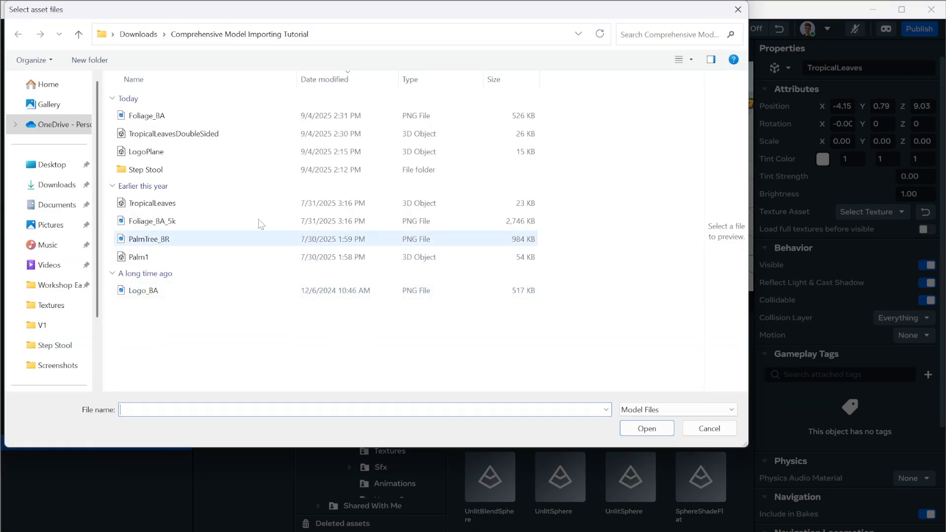
{"action": "left_click", "coordinate": [173, 117]}
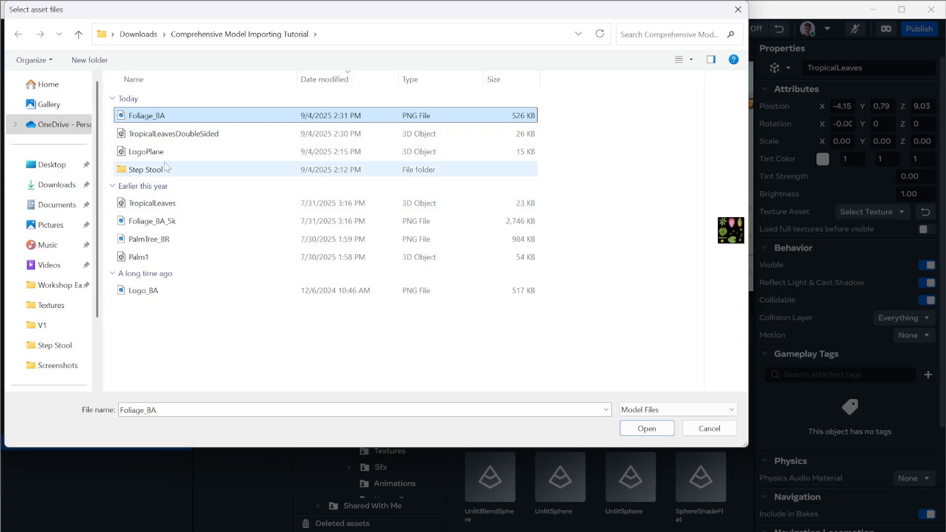
{"action": "left_click", "coordinate": [170, 134], "text": "ctrl"}
{"action": "left_click", "coordinate": [647, 429]}
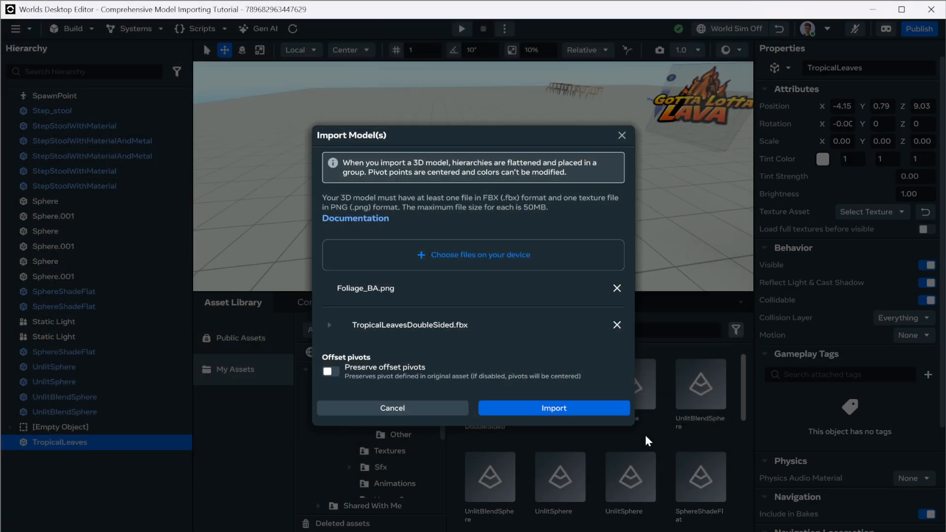
{"action": "left_click", "coordinate": [586, 409]}
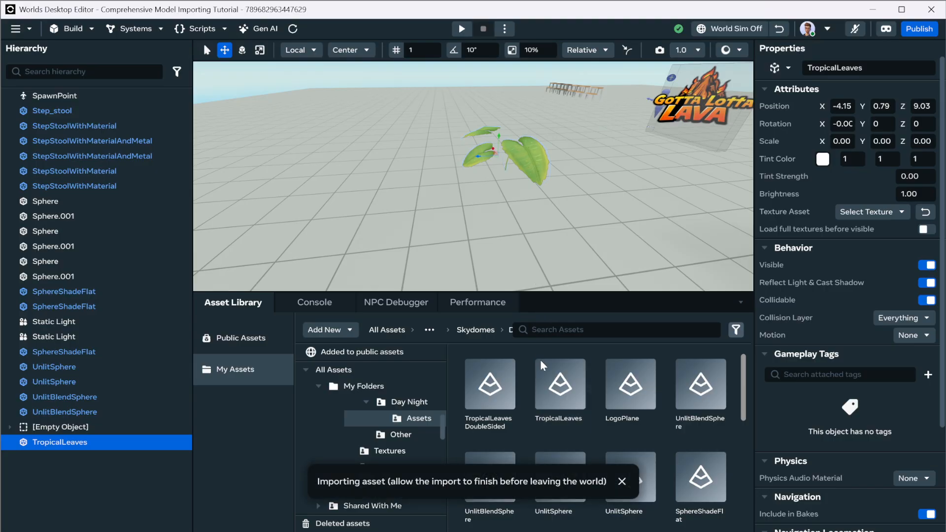
Step: Place the previously imported TropicalLeavesDoubleSided asset in the world
{"action": "right_click", "coordinate": [562, 379]}
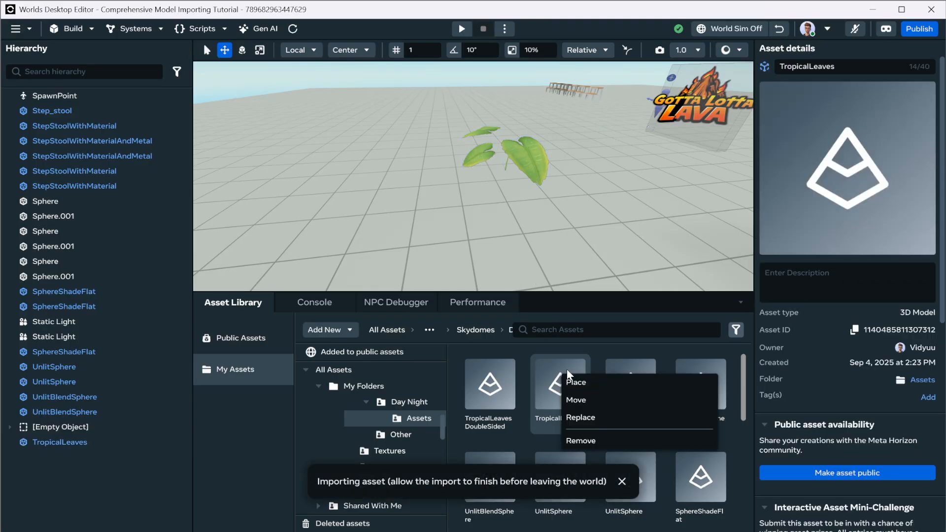
{"action": "right_click", "coordinate": [555, 368]}
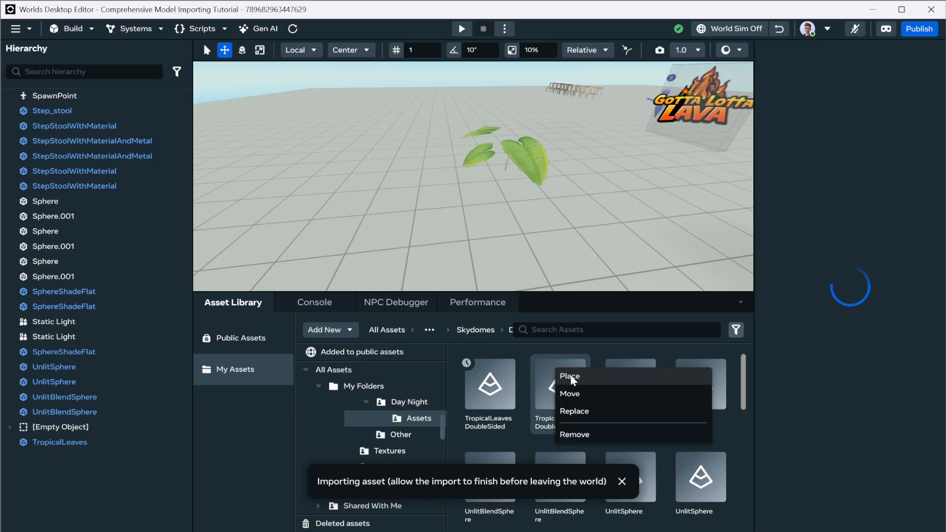
{"action": "left_click", "coordinate": [575, 378]}
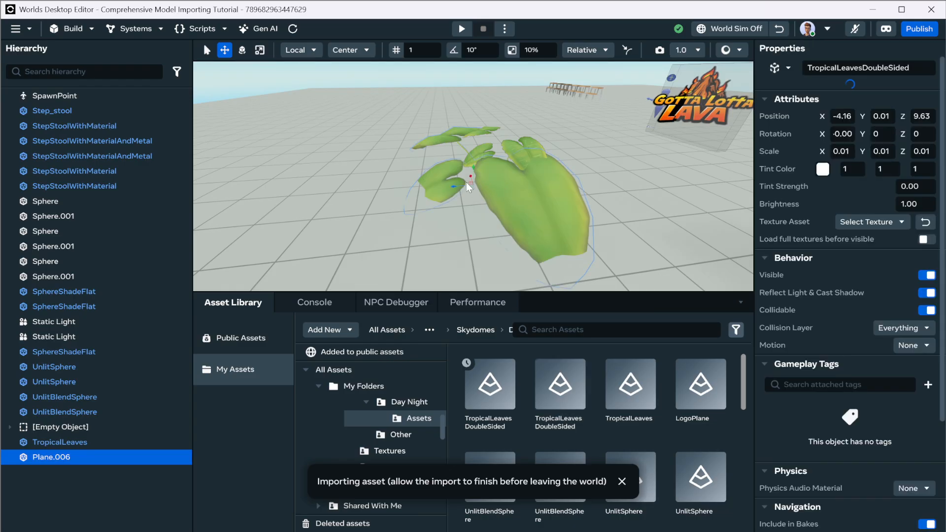
Step: Move the placed double-sided leaves away from the TropicalLeaves plant, to about Y 1.19 and Z 13.89
{"action": "left_click", "coordinate": [347, 189]}
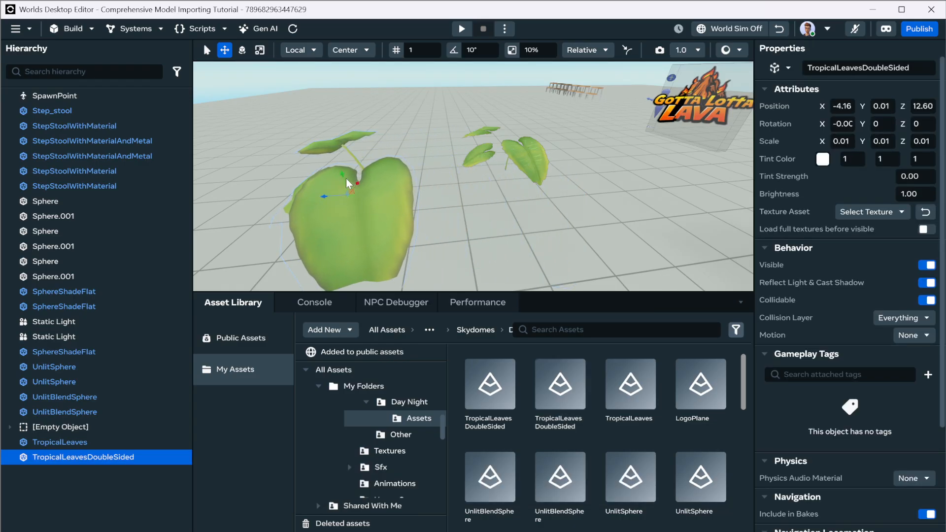
{"action": "left_click_drag", "start_coordinate": [343, 175], "coordinate": [339, 132]}
{"action": "key", "text": "s"}
{"action": "mouse_move", "coordinate": [440, 152]}
{"action": "right_mouse_down"}
{"action": "mouse_move", "coordinate": [459, 147]}
{"action": "mouse_move", "coordinate": [440, 150]}
{"action": "mouse_move", "coordinate": [448, 159]}
{"action": "right_mouse_up"}
{"action": "key", "text": "a"}
{"action": "key", "text": "w"}
{"action": "key", "text": "s"}
{"action": "key", "text": "s"}
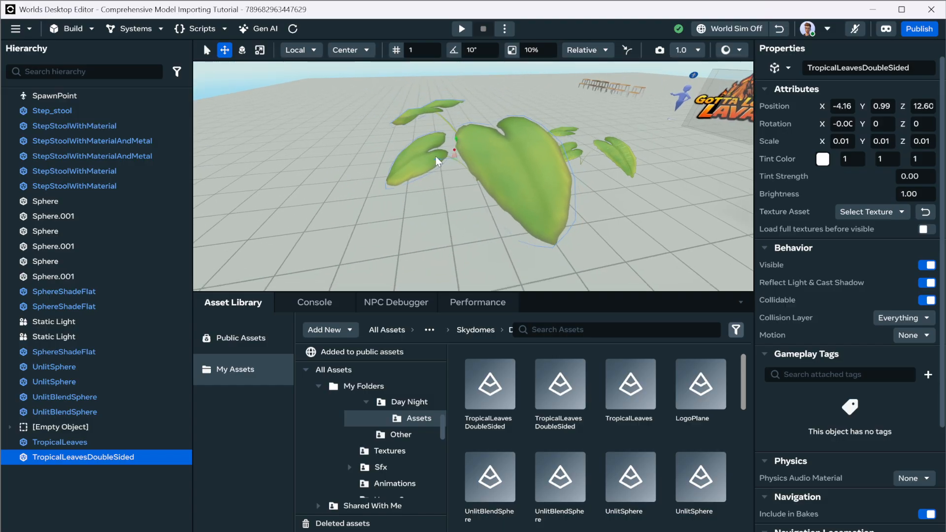
{"action": "left_click_drag", "start_coordinate": [437, 159], "coordinate": [454, 169]}
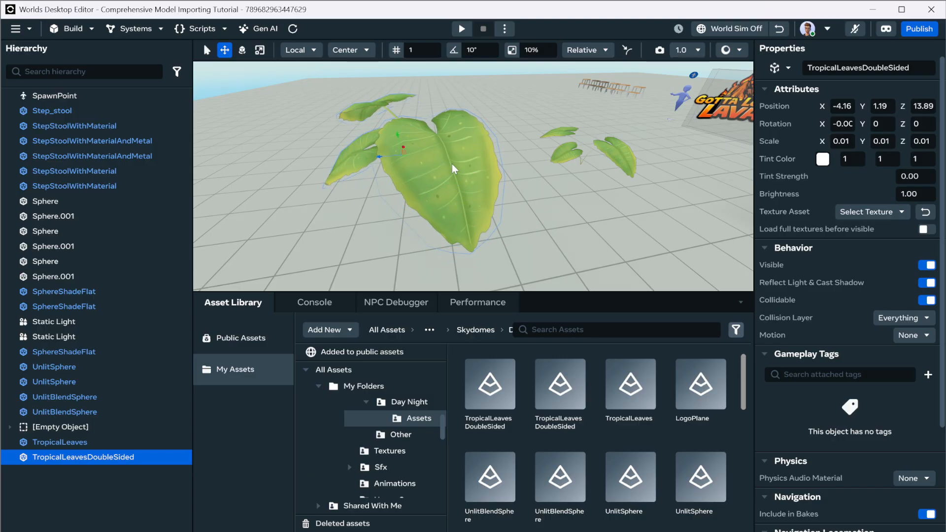
Step: Examine the texture detail of the double-sided plant's largest leaf up close and from a distance
{"action": "key", "text": "w"}
{"action": "right_click_drag", "start_coordinate": [425, 172], "coordinate": [412, 176]}
{"action": "scroll", "coordinate": [412, 176], "scroll_direction": "down", "scroll_amount": 3}
{"action": "scroll", "coordinate": [412, 176], "scroll_direction": "up", "scroll_amount": 2}
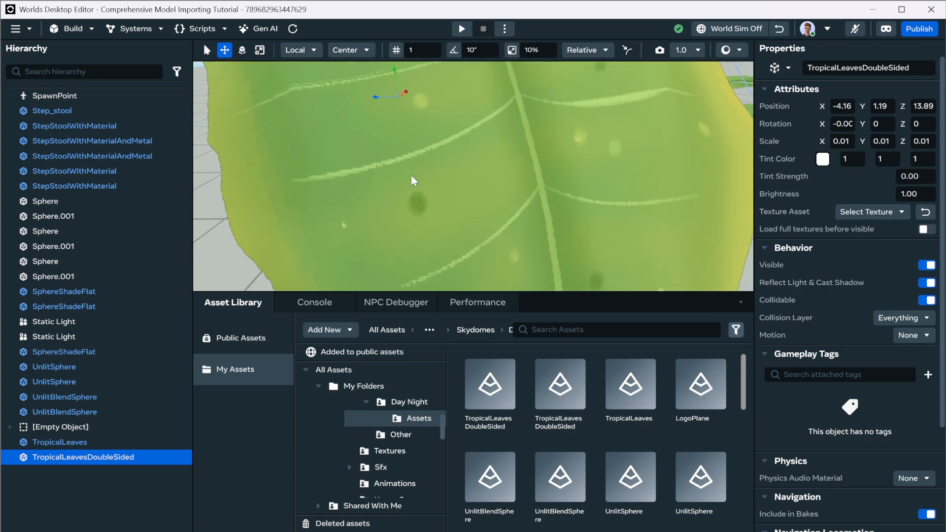
{"action": "scroll", "coordinate": [412, 176], "scroll_direction": "down", "scroll_amount": 5}
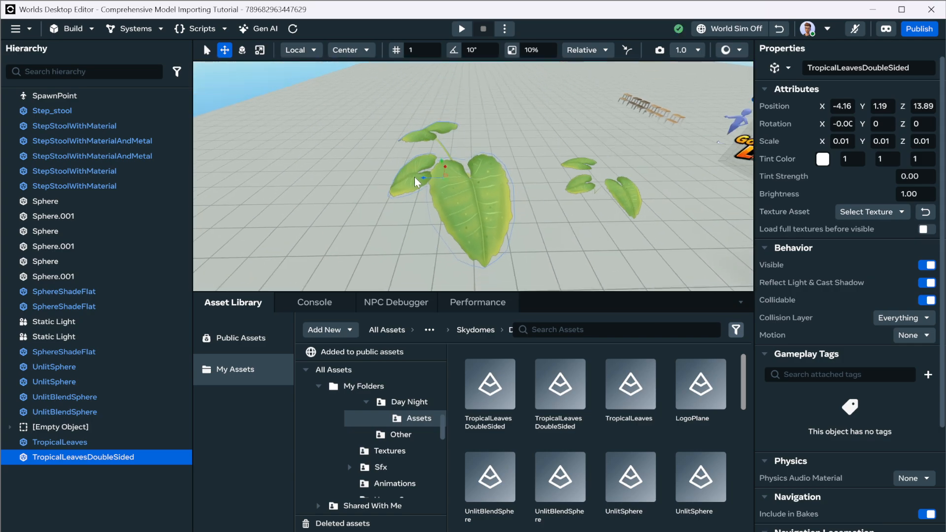
{"action": "scroll", "coordinate": [416, 182], "scroll_direction": "down", "scroll_amount": 3}
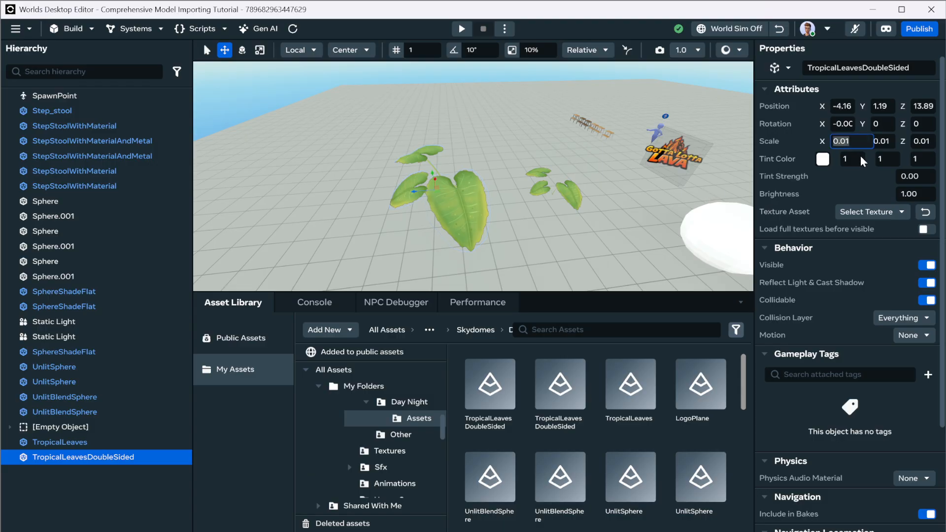
Step: Set the selected TropicalLeavesDoubleSided object's scale to 1 on X, Y and Z
{"action": "type", "text": "1"}
{"action": "key", "text": "Tab"}
{"action": "type", "text": "1"}
{"action": "key", "text": "Tab"}
{"action": "type", "text": "1"}
{"action": "key", "text": "Return"}
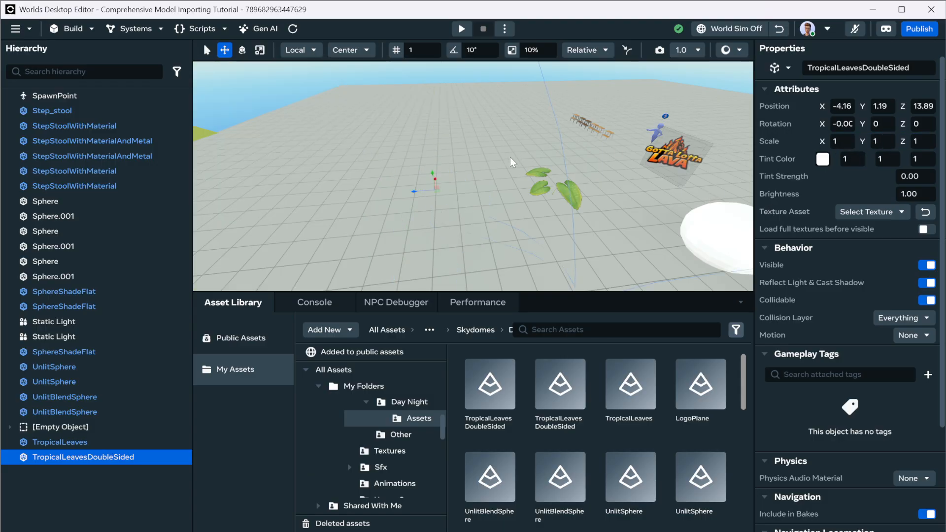
Step: Preview the world from the surface of the enlarged leaf, run the avatar across it, and exit the preview
{"action": "key", "text": "f"}
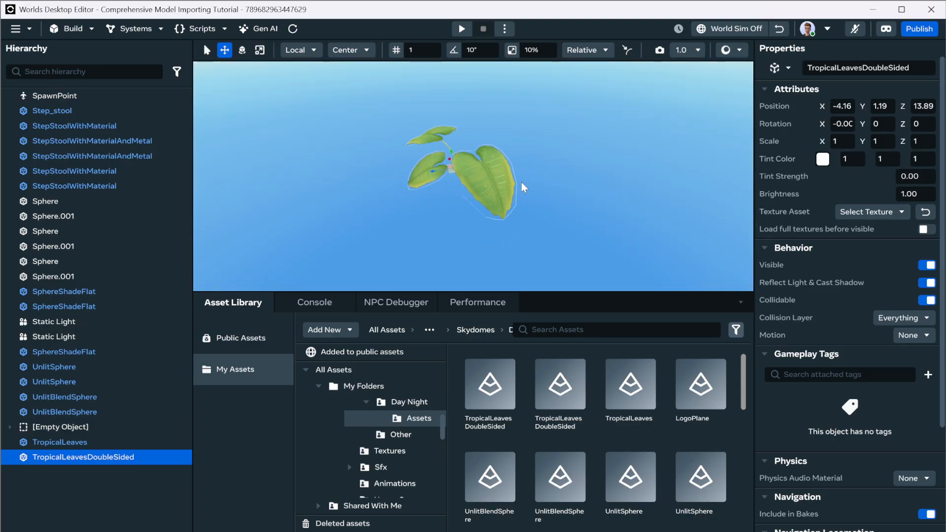
{"action": "right_click", "coordinate": [483, 170]}
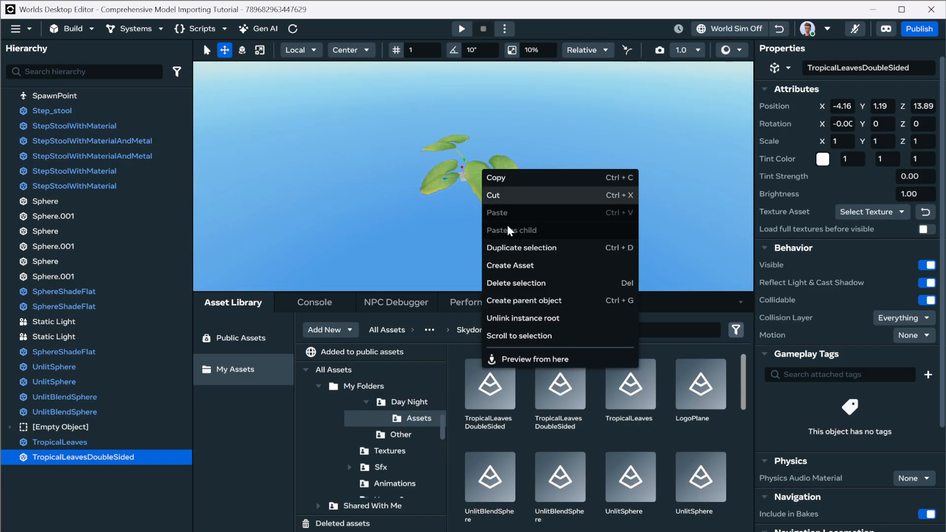
{"action": "left_click", "coordinate": [524, 365]}
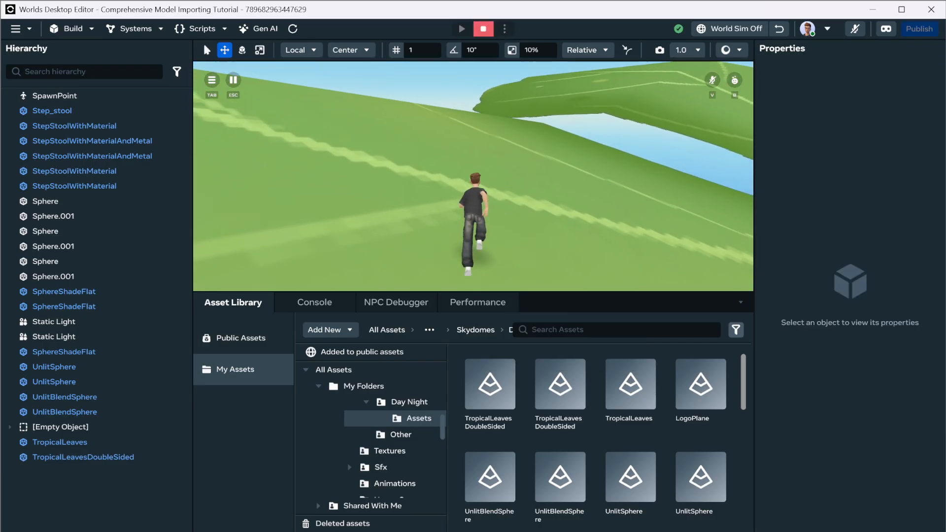
{"action": "key", "text": "w"}
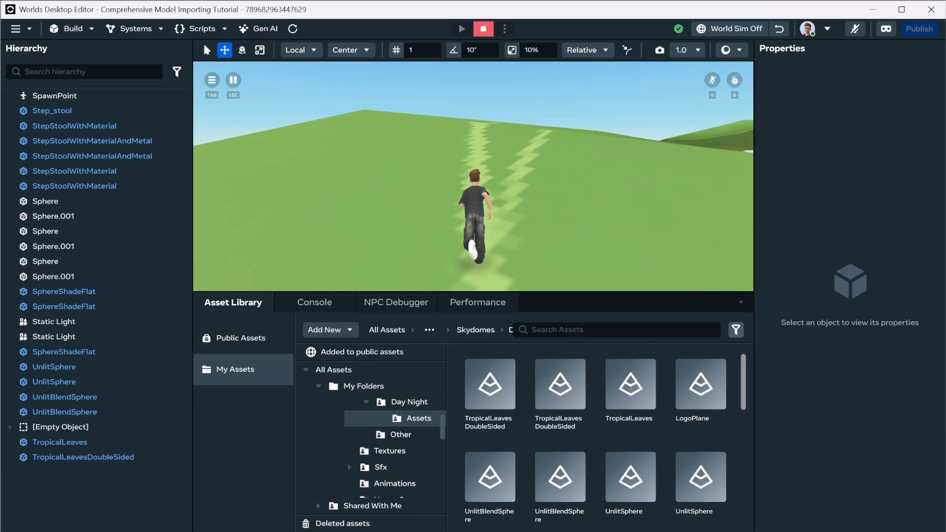
{"action": "key", "text": "w"}
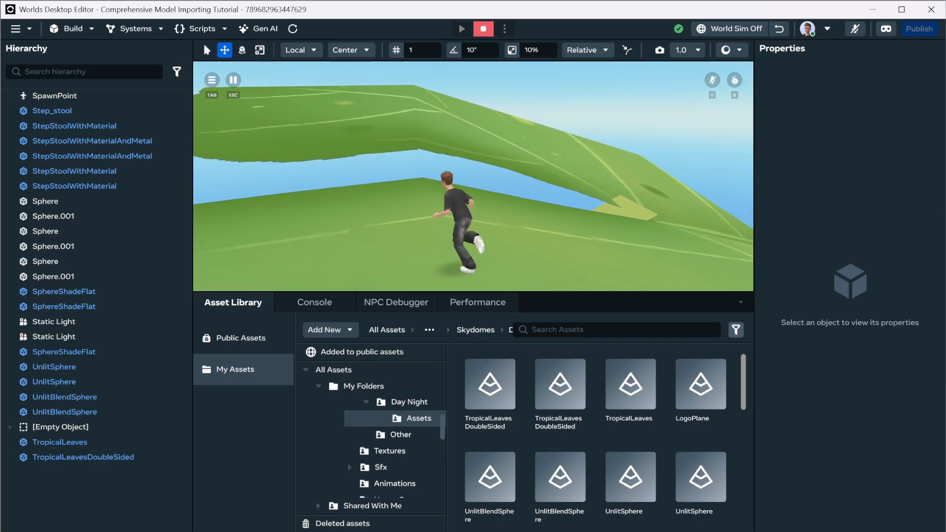
{"action": "key", "text": "w"}
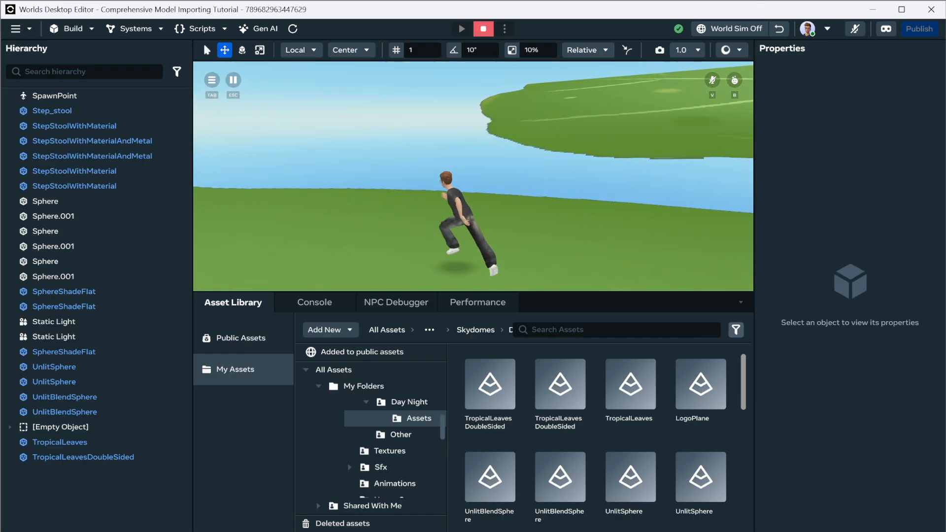
{"action": "key", "text": "Escape"}
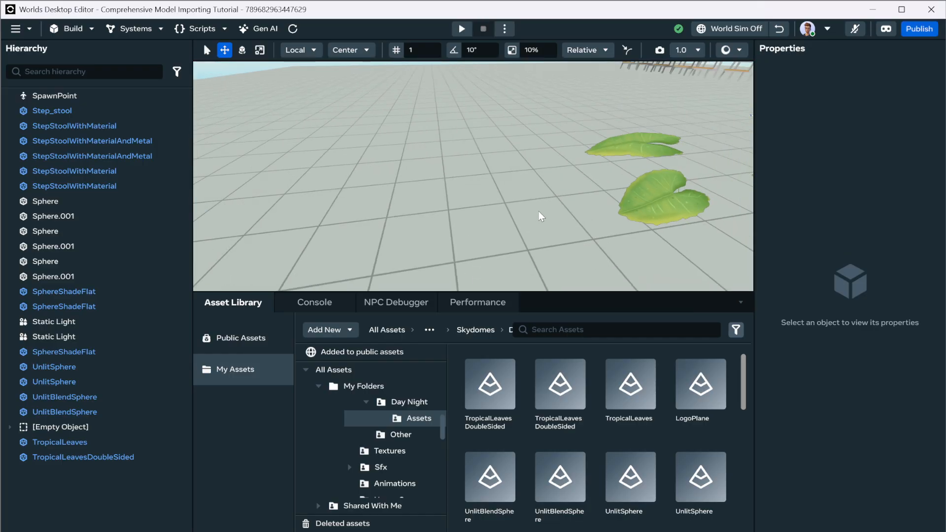
Step: Place the newly imported TropicalLeavesDoubleSided asset in the world near the small TropicalLeaves plant
{"action": "scroll", "coordinate": [560, 224], "scroll_direction": "down", "scroll_amount": 5}
{"action": "scroll", "coordinate": [547, 222], "scroll_direction": "down", "scroll_amount": 3}
{"action": "left_click", "coordinate": [564, 187]}
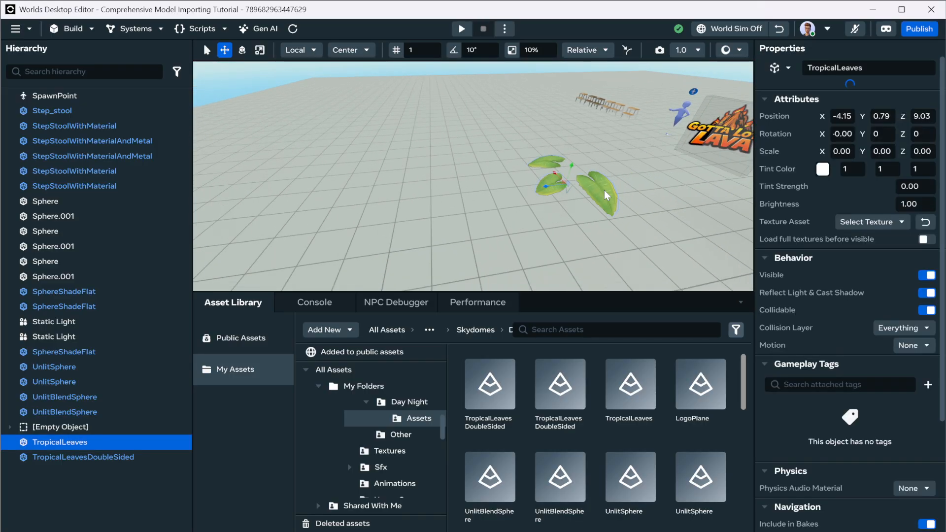
{"action": "right_click", "coordinate": [772, 107]}
{"action": "left_click", "coordinate": [786, 112]}
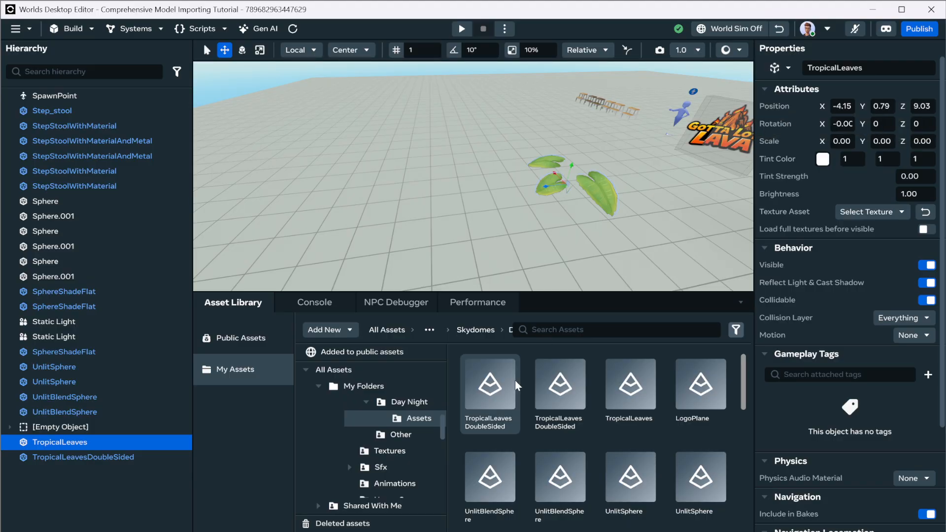
{"action": "right_click", "coordinate": [510, 379]}
{"action": "left_click", "coordinate": [543, 386]}
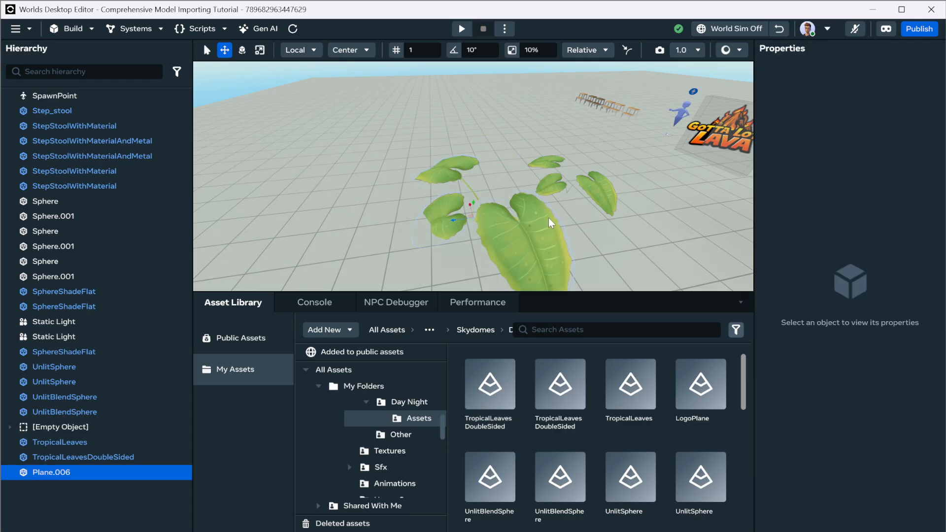
Step: Move the new double-sided leaves beside the TropicalLeaves plant, to about X -3.62 and Z 11.79
{"action": "left_click_drag", "start_coordinate": [470, 206], "coordinate": [451, 204]}
{"action": "right_click_drag", "start_coordinate": [508, 209], "coordinate": [487, 211]}
{"action": "key", "text": "w"}
{"action": "key", "text": "s"}
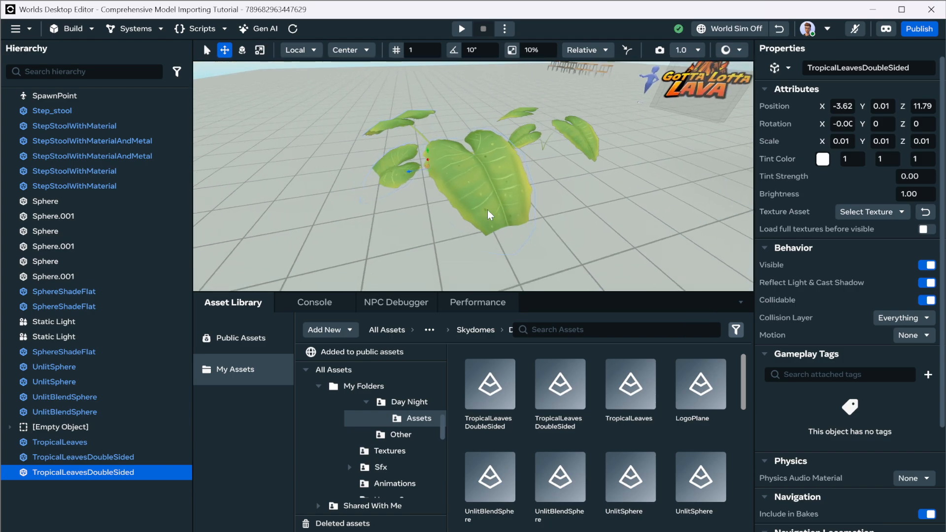
Step: Preview the world from the newly placed double-sided leaves, run the avatar around them, and exit the preview
{"action": "right_click", "coordinate": [428, 222]}
{"action": "left_click", "coordinate": [489, 421]}
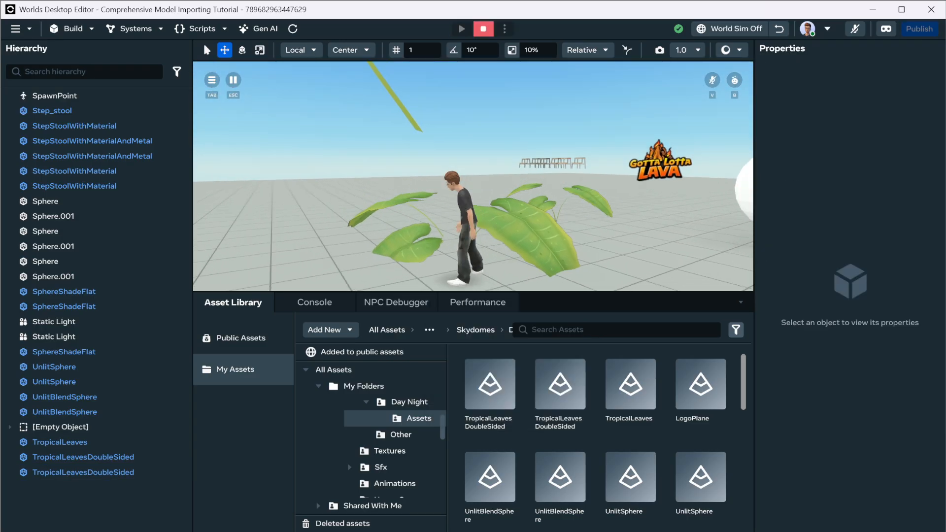
{"action": "key", "text": "w"}
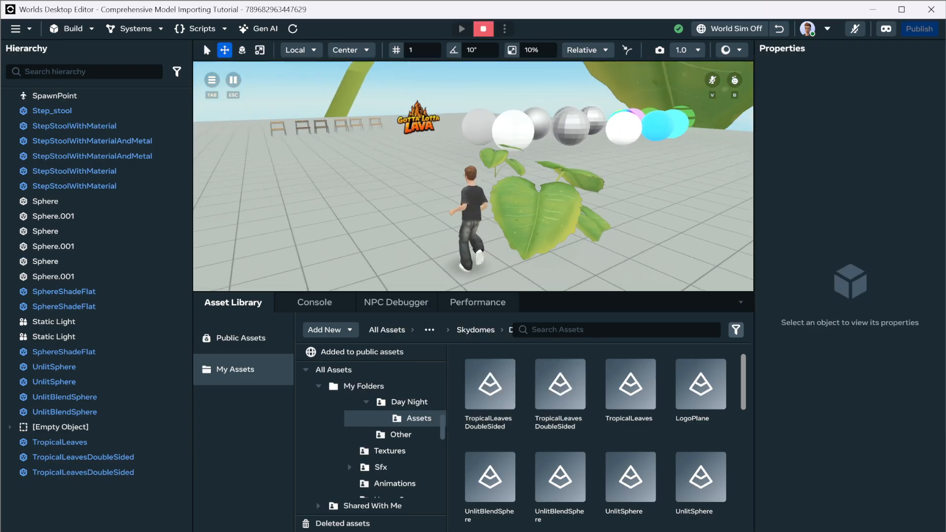
{"action": "key", "text": "w"}
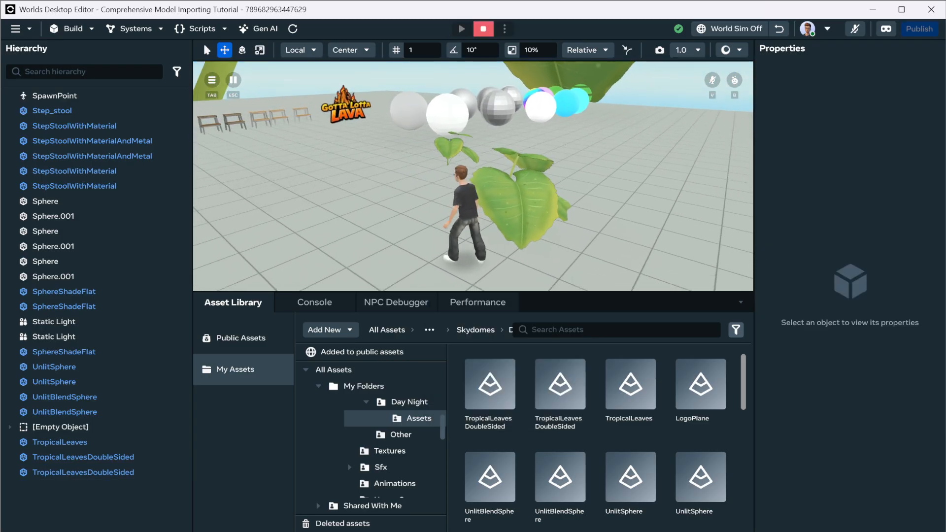
{"action": "key", "text": "space"}
{"action": "key", "text": "Escape"}
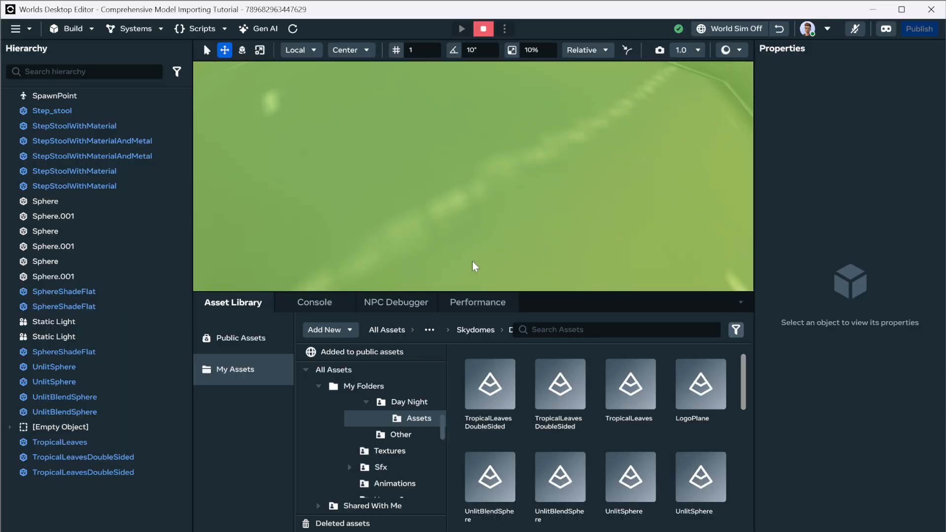
Step: Scale the selected double-sided leaves down uniformly to match the TropicalLeaves plant and raise them to about Y 0.57
{"action": "scroll", "coordinate": [480, 148], "scroll_direction": "down", "scroll_amount": 5}
{"action": "left_click", "coordinate": [482, 159]}
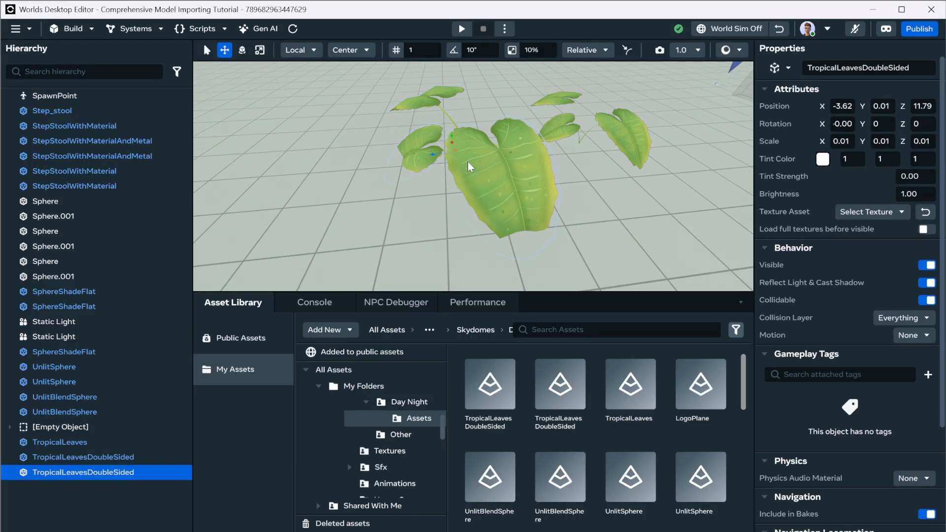
{"action": "key", "text": "r"}
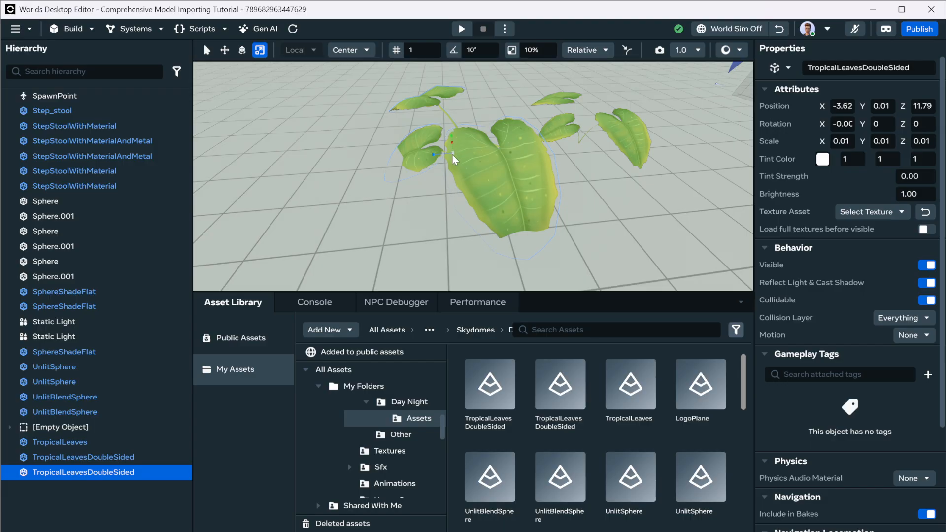
{"action": "key", "text": "w"}
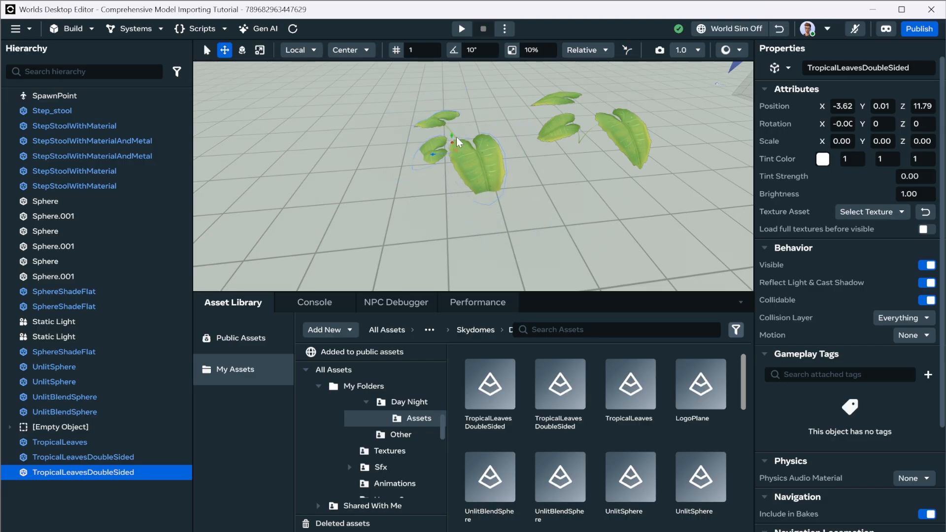
Step: Preview the world from the ground beside the raised double-sided leaves and run the avatar around both small plants
{"action": "right_click", "coordinate": [425, 182]}
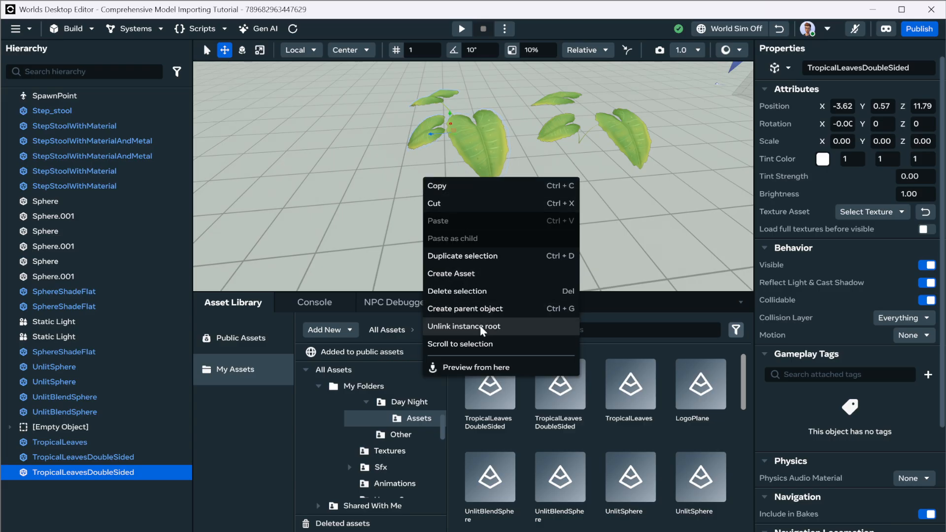
{"action": "left_click", "coordinate": [463, 365]}
{"action": "key", "text": "w"}
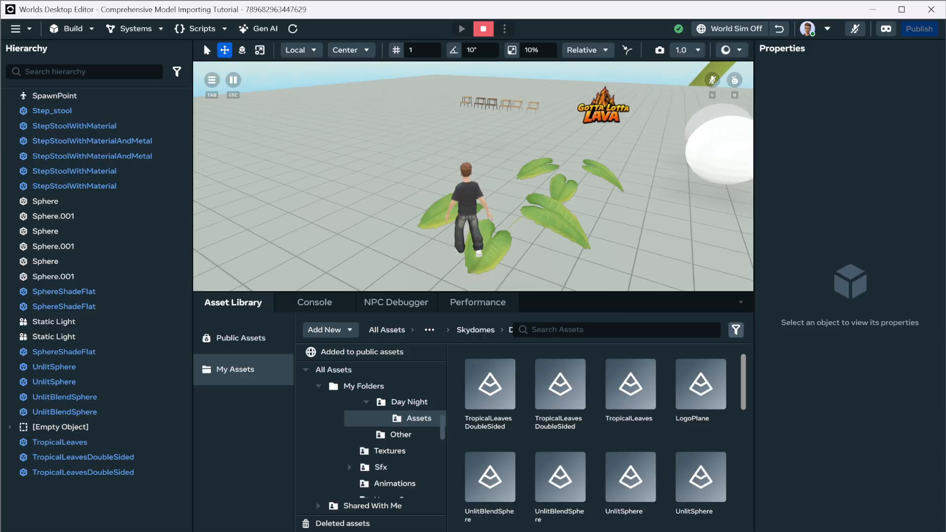
{"action": "key", "text": "d"}
{"action": "key", "text": "space"}
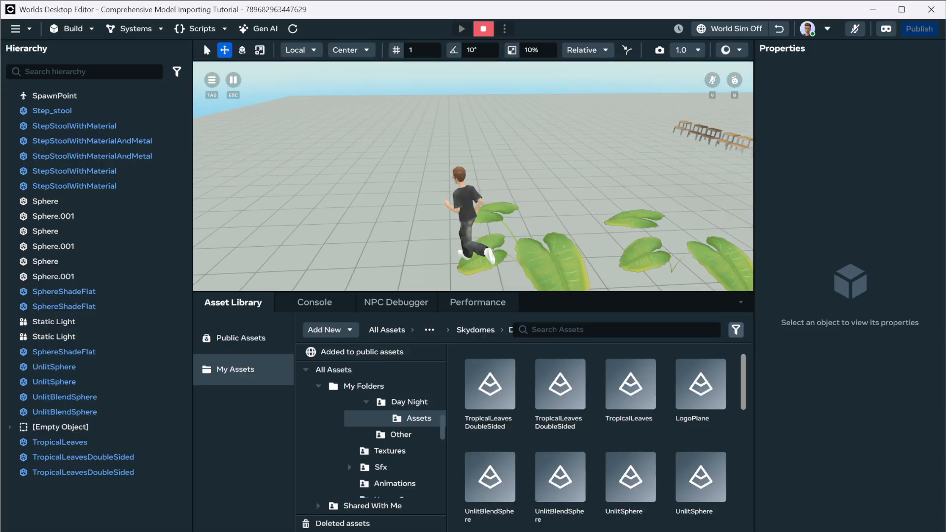
{"action": "key", "text": "w"}
{"action": "key", "text": "w"}
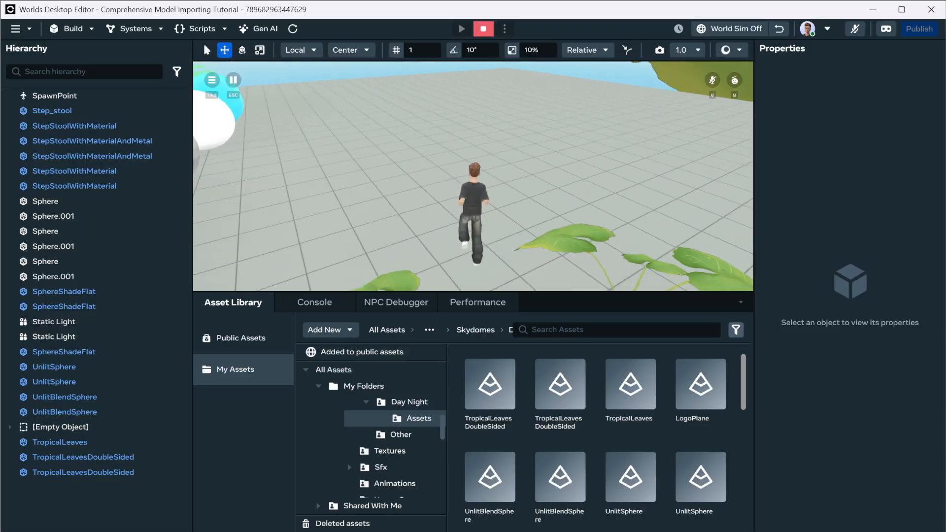
{"action": "key", "text": "d"}
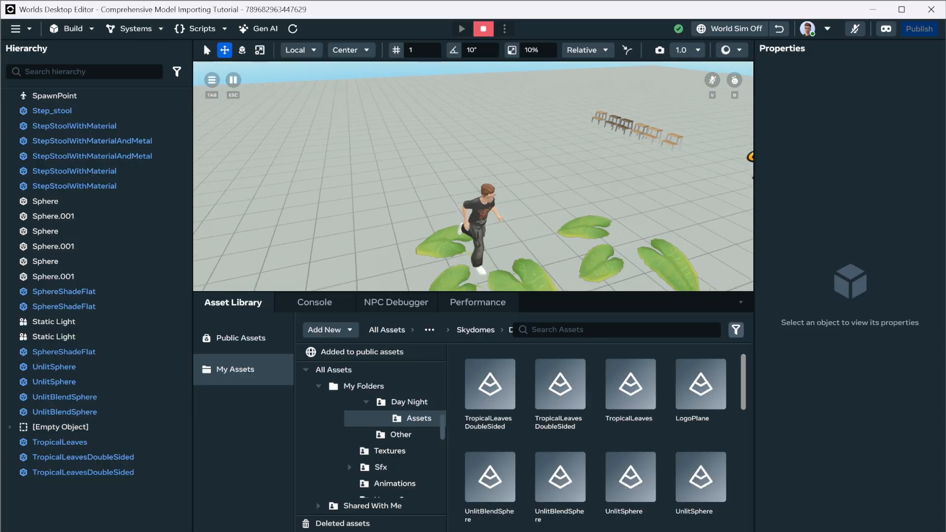
{"action": "key", "text": "s"}
{"action": "key", "text": "w"}
{"action": "key", "text": "w"}
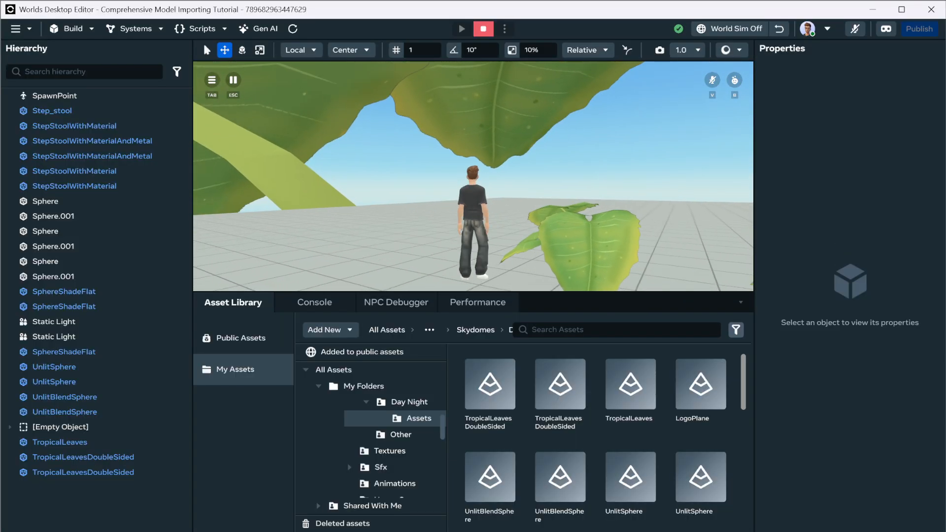
Step: Examine the undersides of the small and giant leaves from ground level, and exit the preview
{"action": "key", "text": "w"}
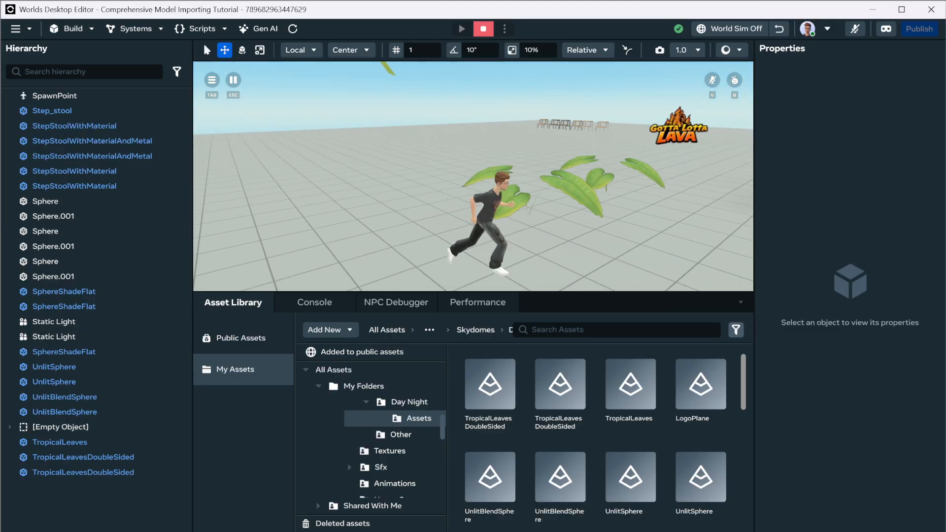
{"action": "key", "text": "d"}
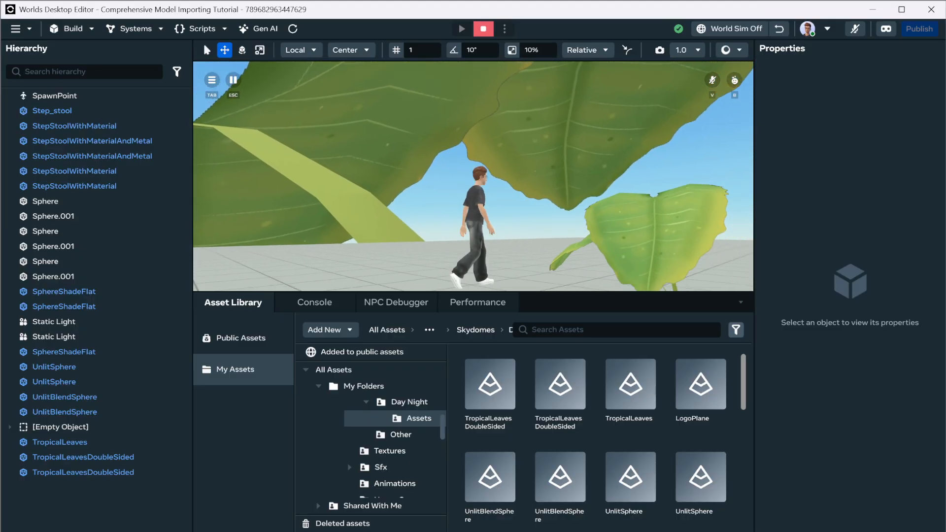
{"action": "key", "text": "s"}
{"action": "key", "text": "w"}
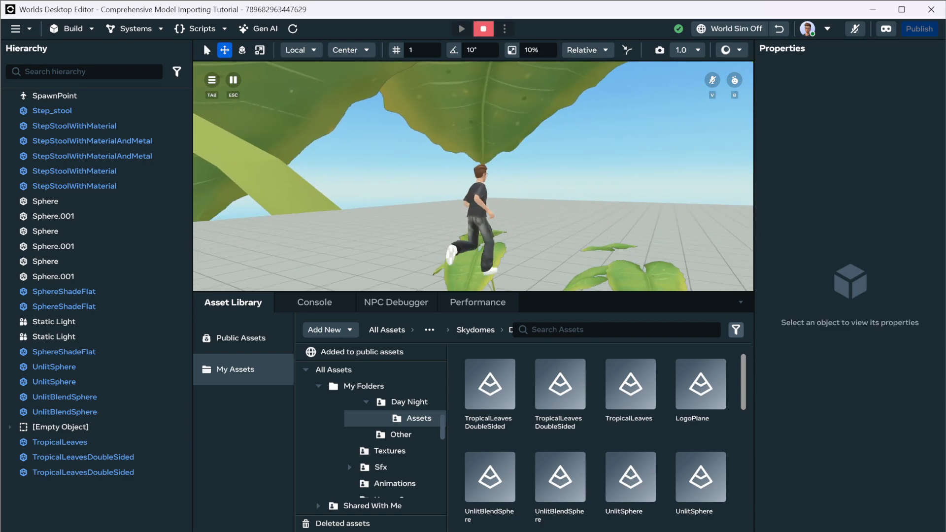
{"action": "key", "text": "w"}
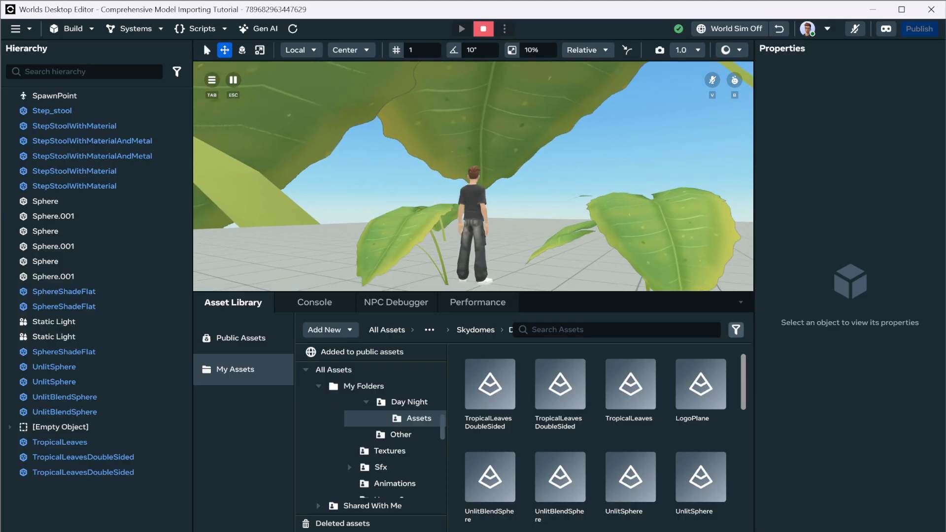
{"action": "key", "text": "d"}
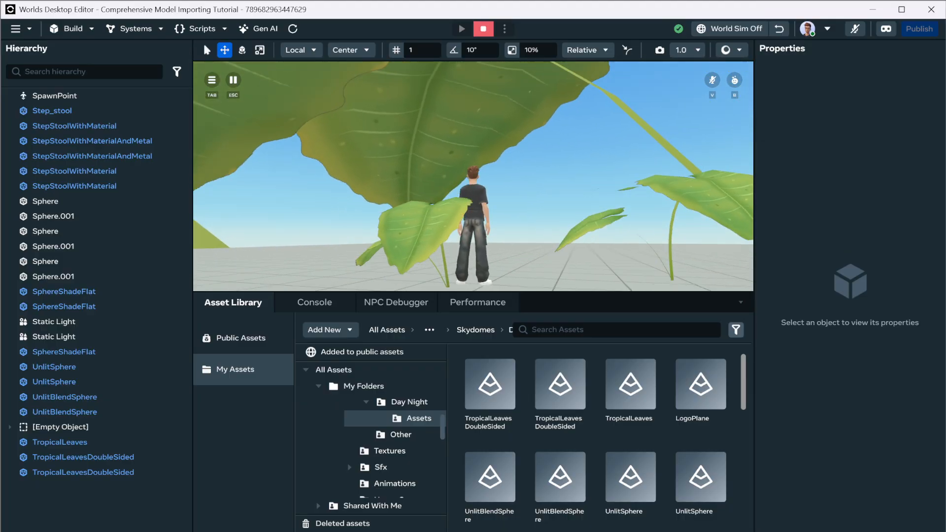
{"action": "key", "text": "s"}
{"action": "key", "text": "a"}
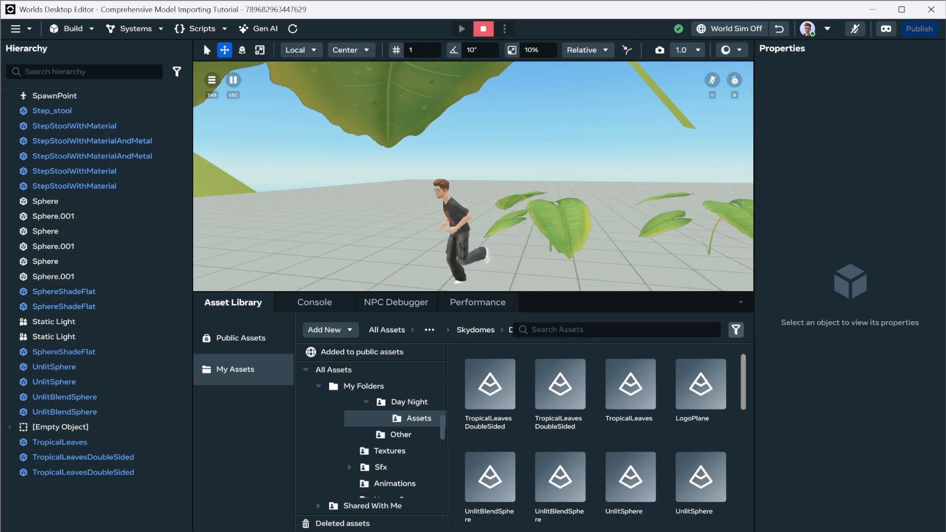
{"action": "key", "text": "Escape"}
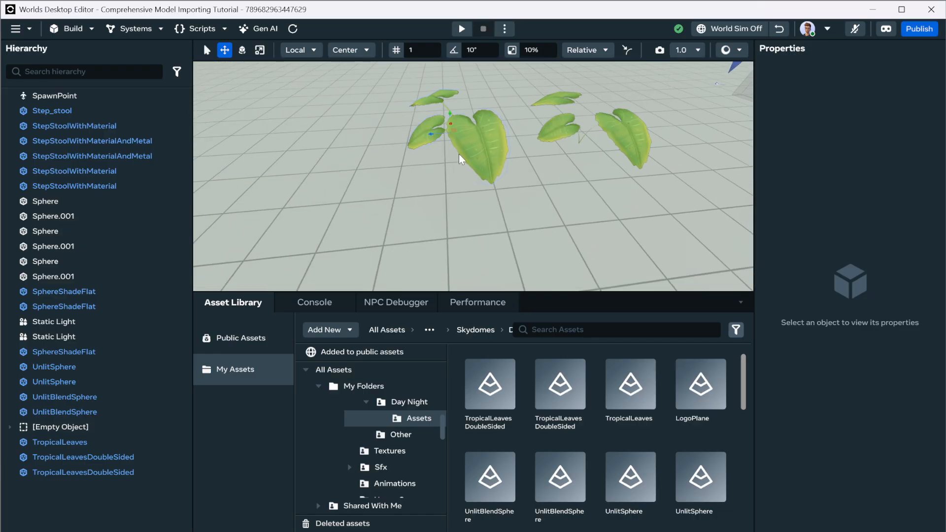
Step: Set the scale of the raised TropicalLeavesDoubleSided object to 1 on X, Y and Z
{"action": "left_click", "coordinate": [460, 158]}
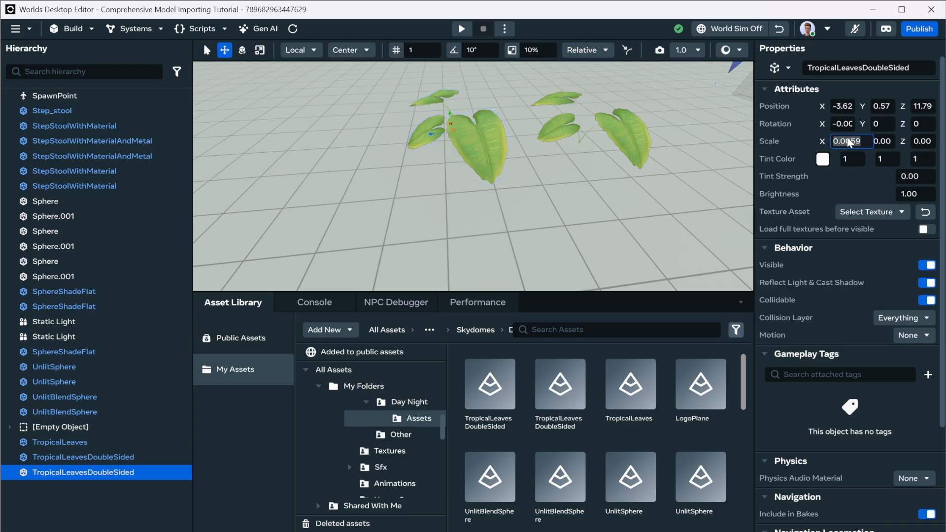
{"action": "key", "text": "Return"}
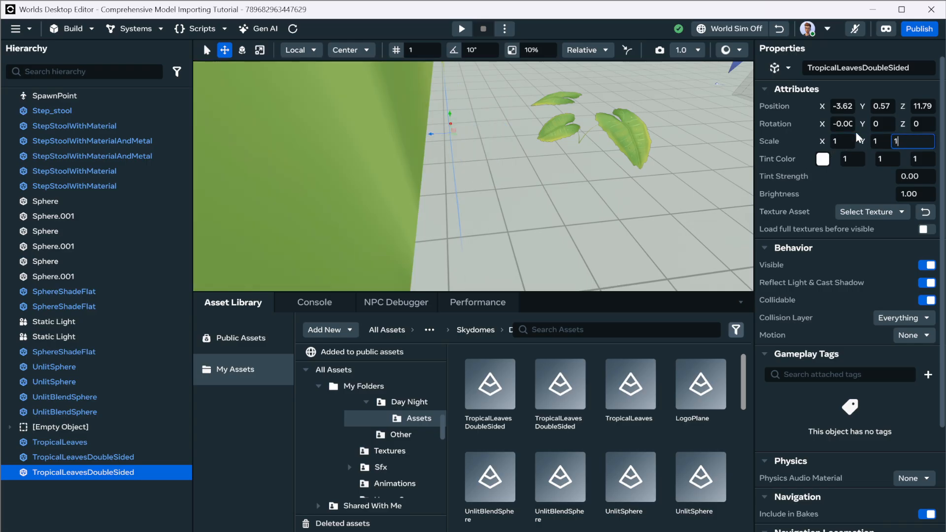
{"action": "key", "text": "ctrl+z"}
{"action": "key", "text": "f"}
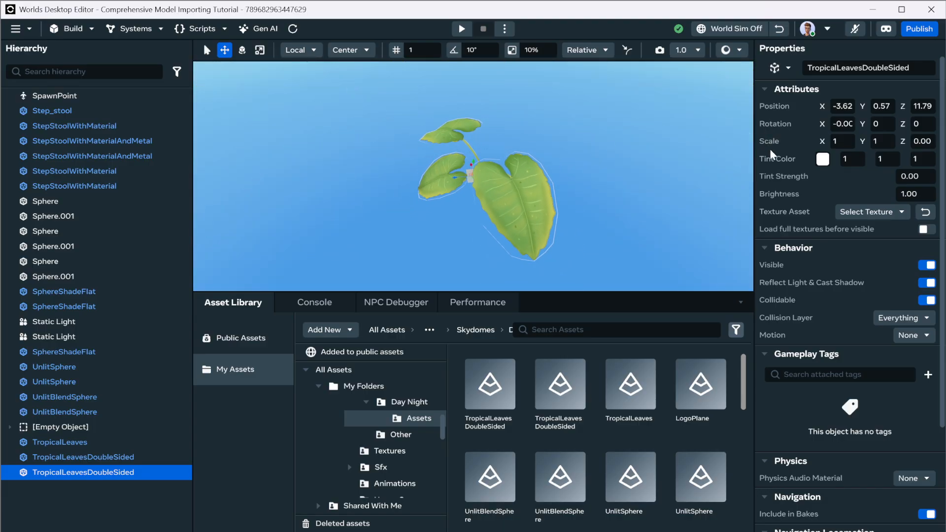
Step: Turn off visibility, light reflection and shadow casting, and collision for the first TropicalLeavesDoubleSided object in the hierarchy
{"action": "left_click", "coordinate": [68, 458]}
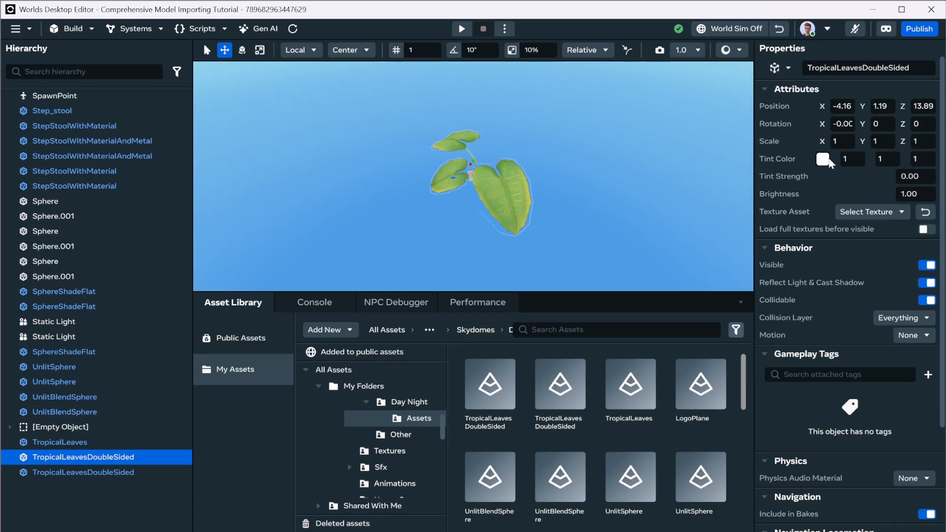
{"action": "left_click", "coordinate": [926, 300]}
{"action": "left_click", "coordinate": [927, 283]}
Step: Preview the world from the surface of the remaining giant leaf, run the avatar across it, and exit the preview
{"action": "right_click", "coordinate": [493, 178]}
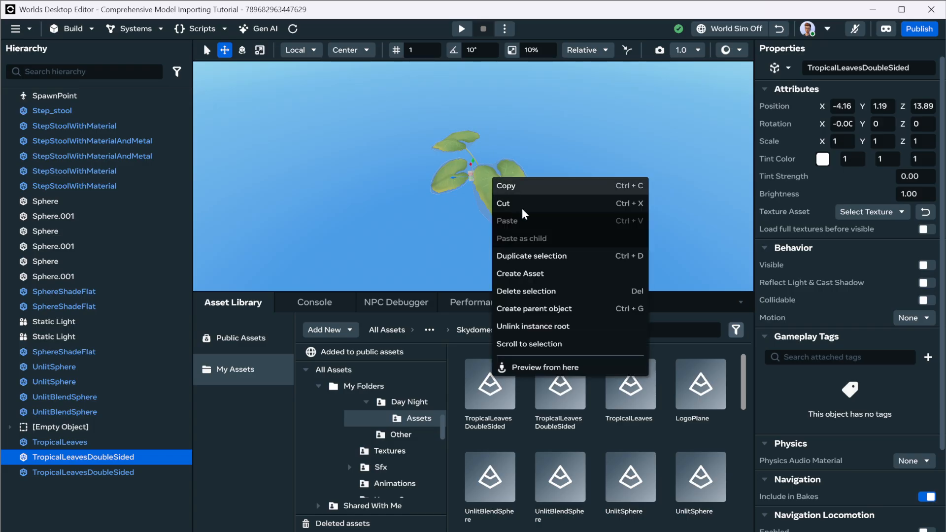
{"action": "left_click", "coordinate": [542, 367]}
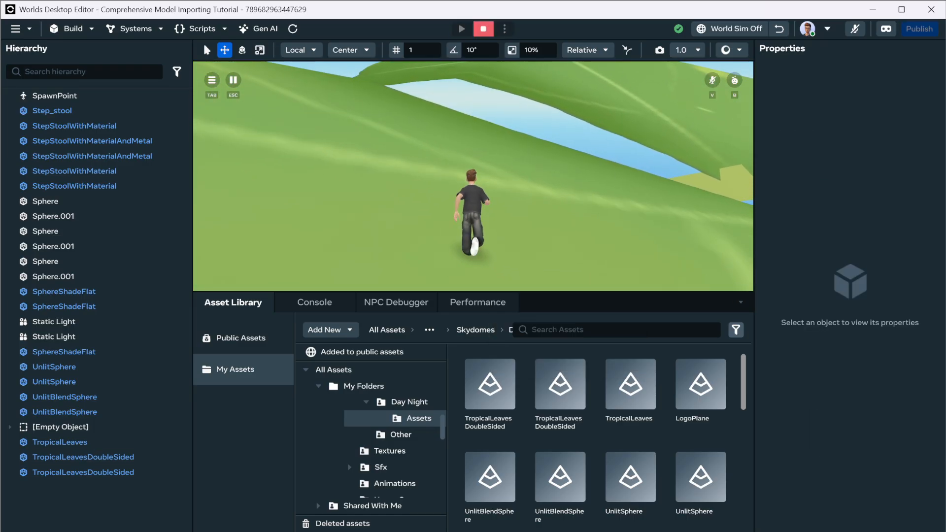
{"action": "key", "text": "a"}
{"action": "key", "text": "s"}
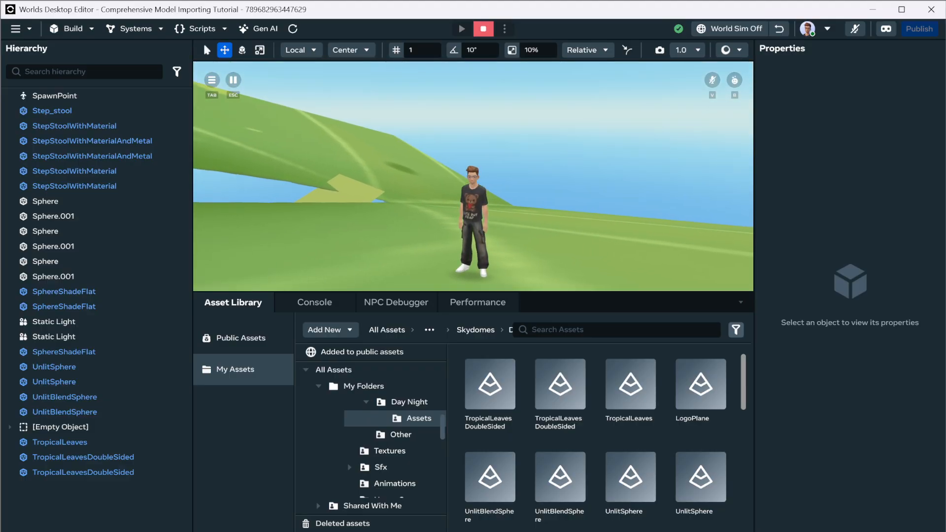
{"action": "key", "text": "w"}
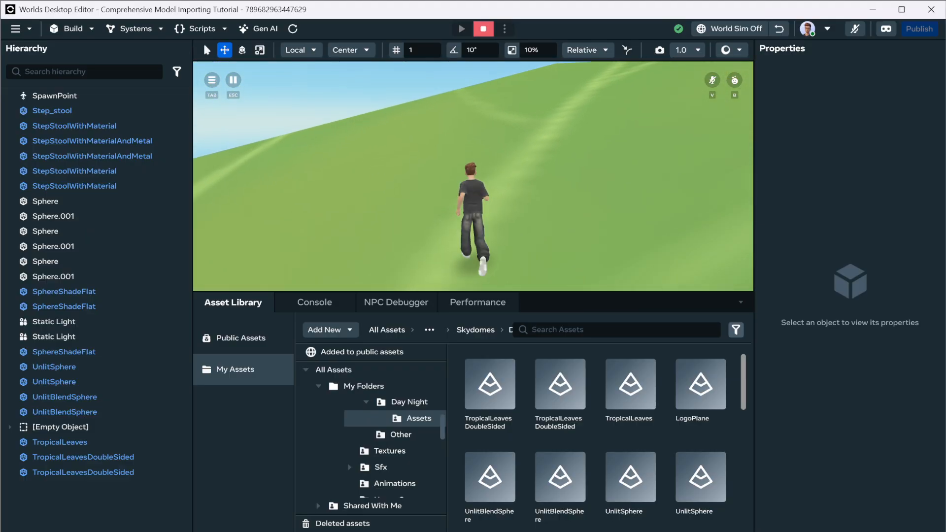
{"action": "key", "text": "w"}
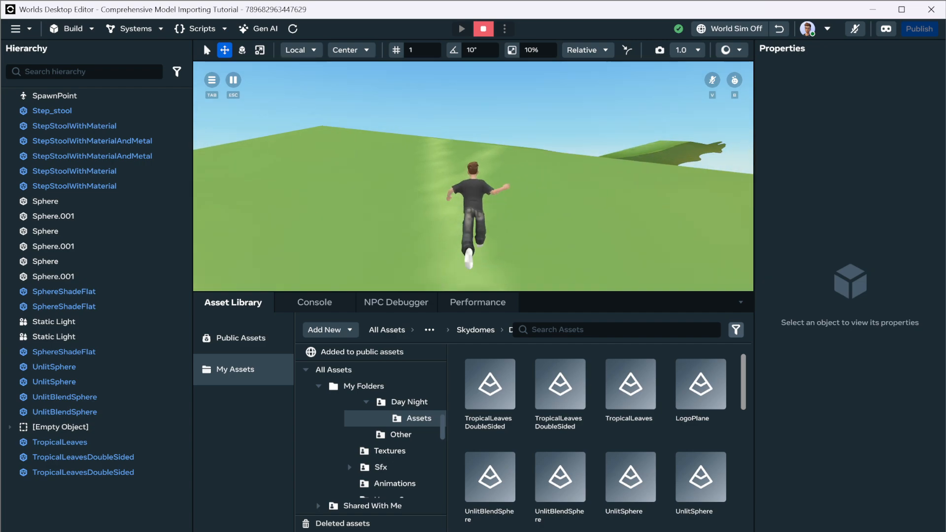
{"action": "key", "text": "w"}
{"action": "key", "text": "Escape"}
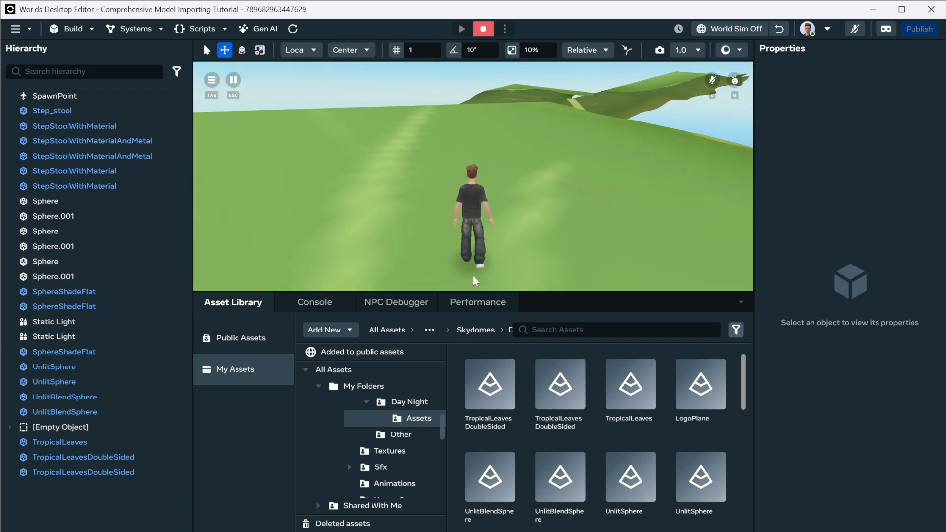
Step: Delete both enlarged TropicalLeavesDoubleSided objects from the world
{"action": "left_click", "coordinate": [74, 457]}
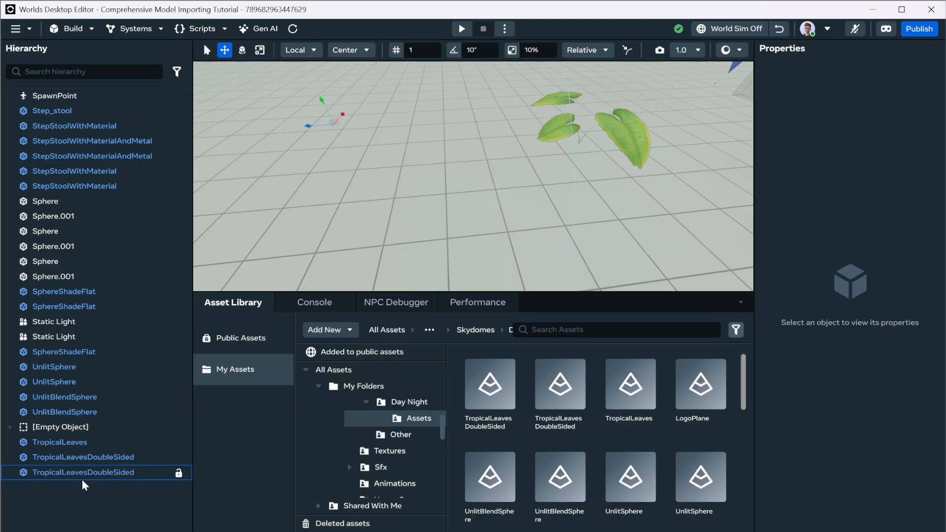
{"action": "left_click", "coordinate": [87, 473], "text": "shift"}
{"action": "key", "text": "Delete"}
Step: Place the newest TropicalLeavesDoubleSided asset near the TropicalLeaves plant and raise it to about Y 0.46
{"action": "left_click_drag", "start_coordinate": [491, 396], "coordinate": [467, 182]}
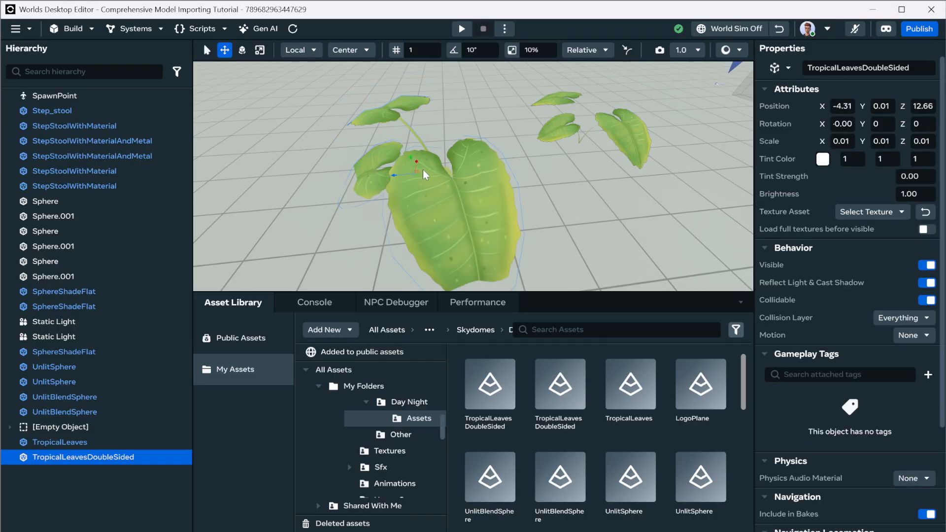
{"action": "left_click_drag", "start_coordinate": [414, 167], "coordinate": [413, 136]}
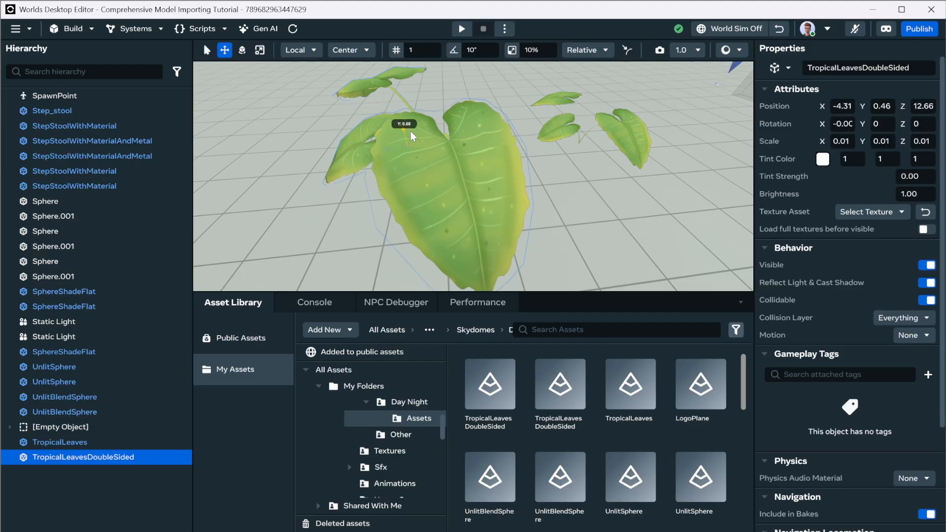
Step: Delete the original TropicalLeaves plant, keeping the double-sided leaves
{"action": "left_click", "coordinate": [560, 132]}
{"action": "key", "text": "Delete"}
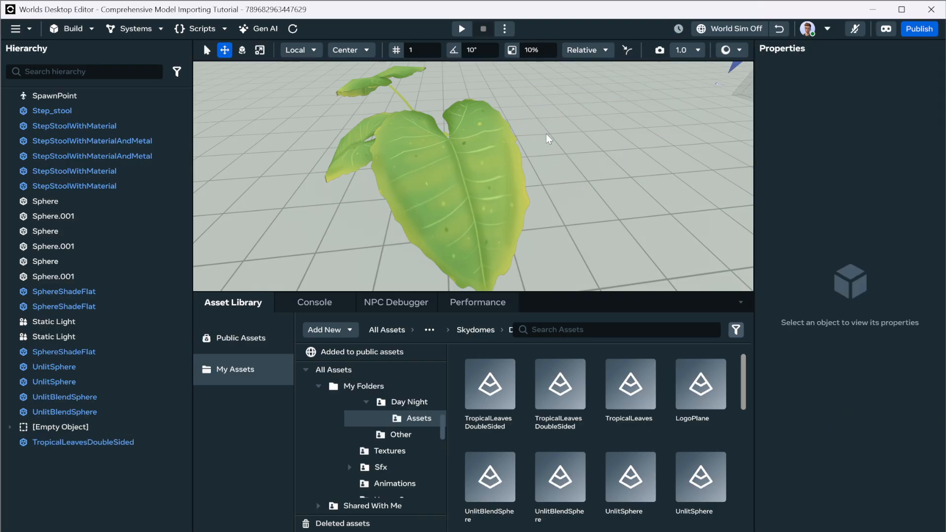
{"action": "scroll", "coordinate": [548, 140], "scroll_direction": "down", "scroll_amount": 6}
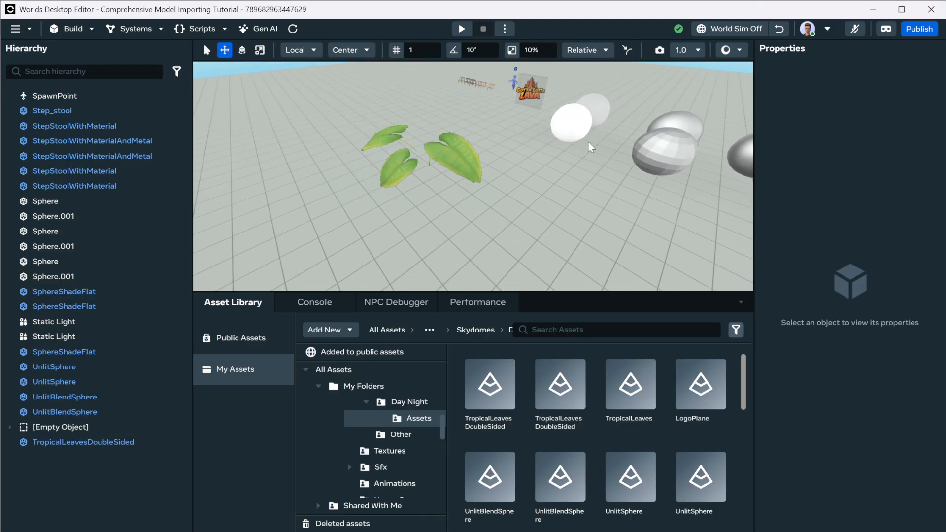
Step: Switch to Blender and delete the Plane.006 leaves object together with its hierarchy
{"action": "scroll", "coordinate": [596, 158], "scroll_direction": "down", "scroll_amount": 2}
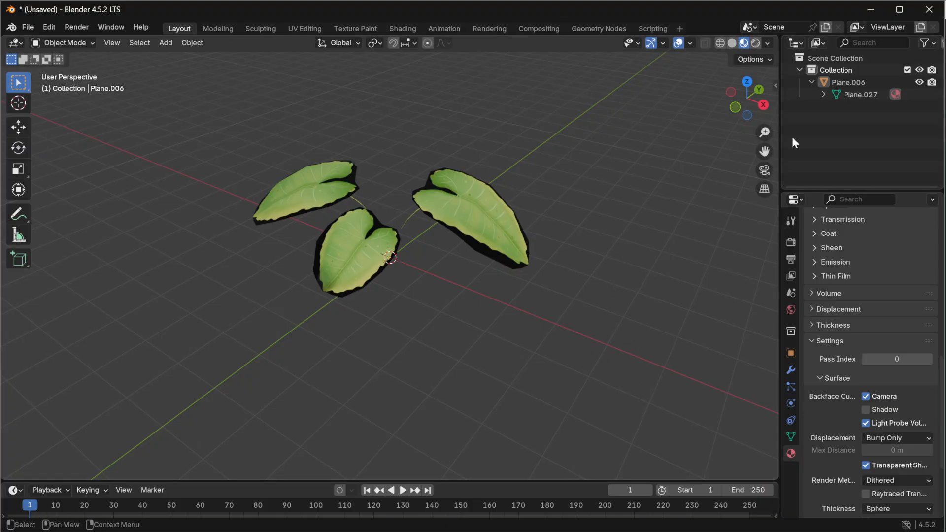
{"action": "right_click", "coordinate": [853, 80]}
{"action": "left_click", "coordinate": [820, 90]}
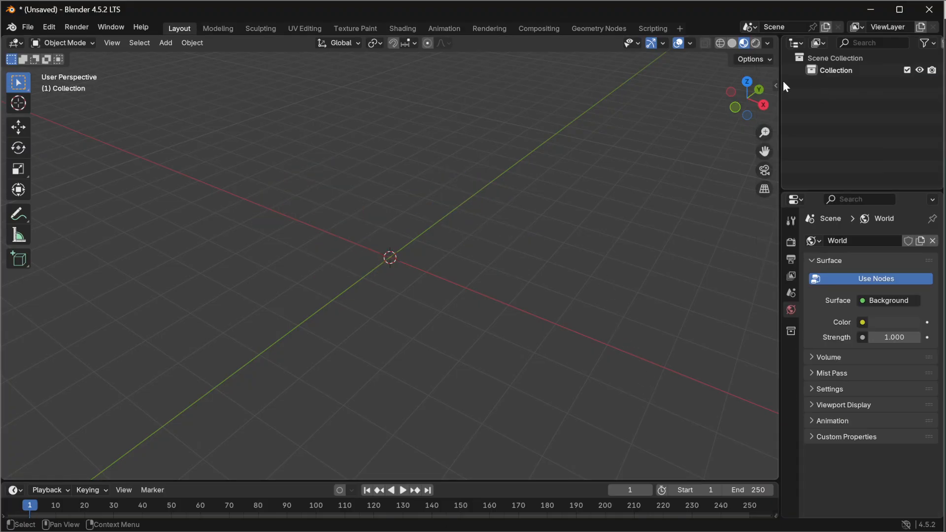
Step: Import Palm1.fbx from the Comprehensive Model Importing Tutorial folder with the standard FBX importer
{"action": "left_click", "coordinate": [27, 27]}
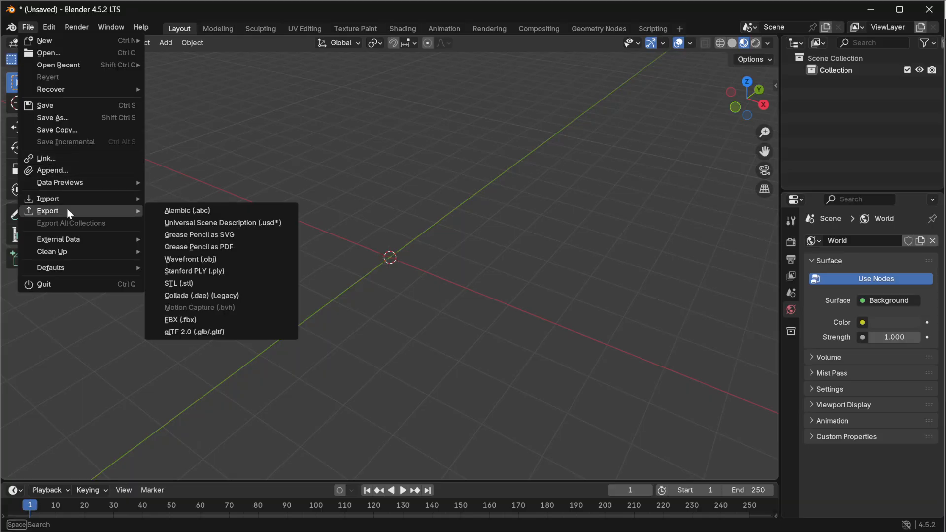
{"action": "mouse_move", "coordinate": [78, 199]}
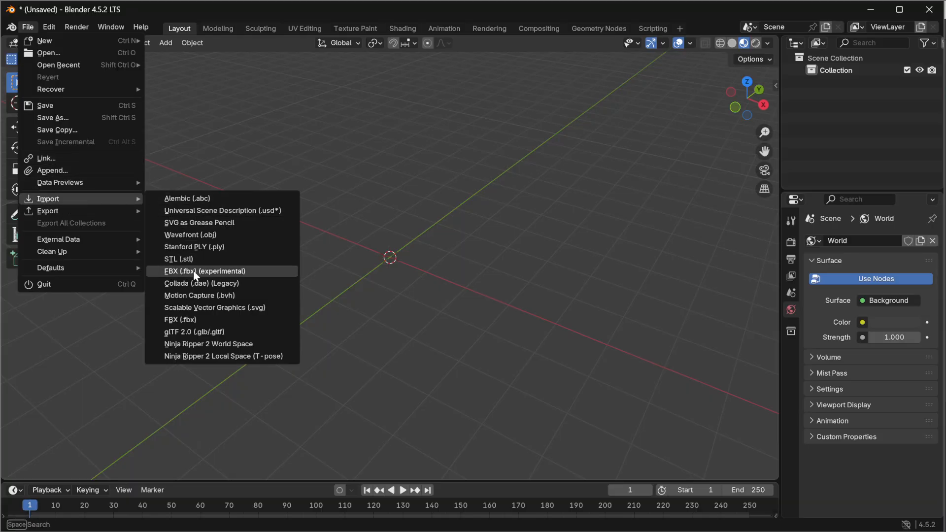
{"action": "left_click", "coordinate": [191, 321]}
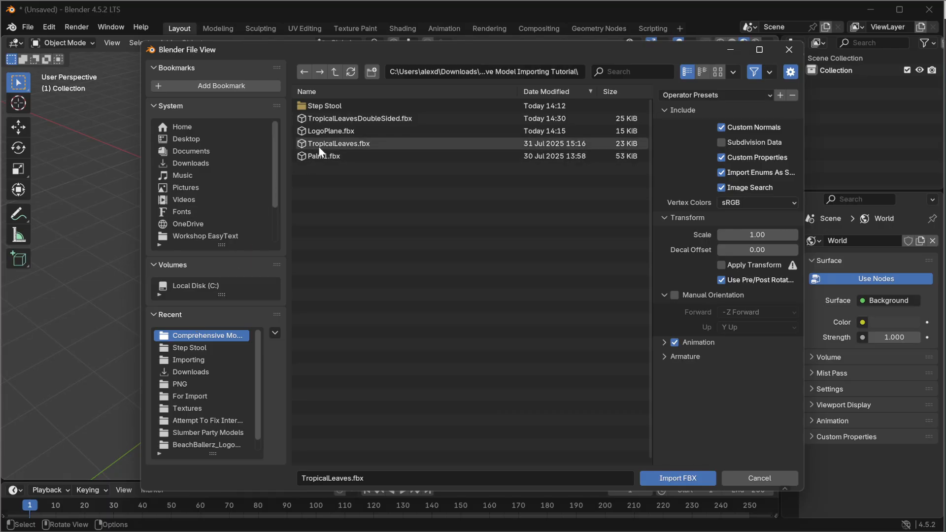
{"action": "left_click", "coordinate": [334, 154]}
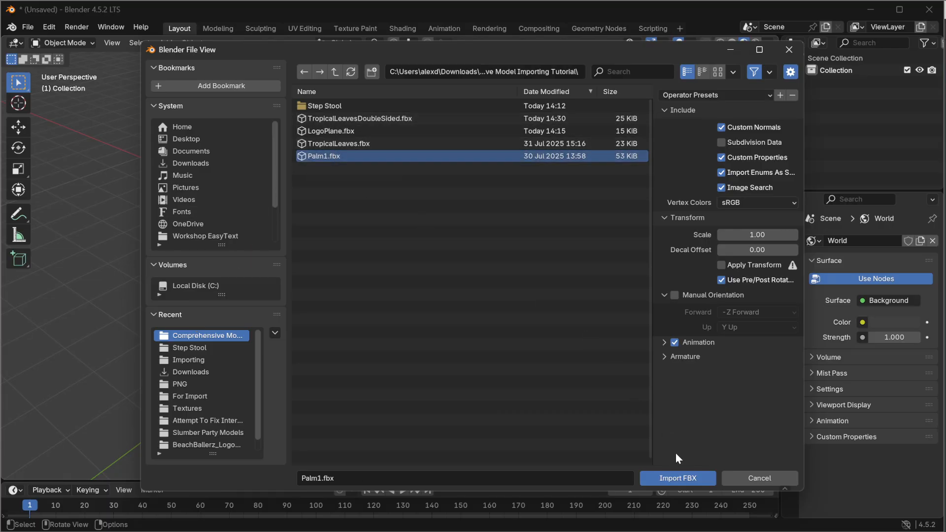
{"action": "left_click", "coordinate": [667, 476]}
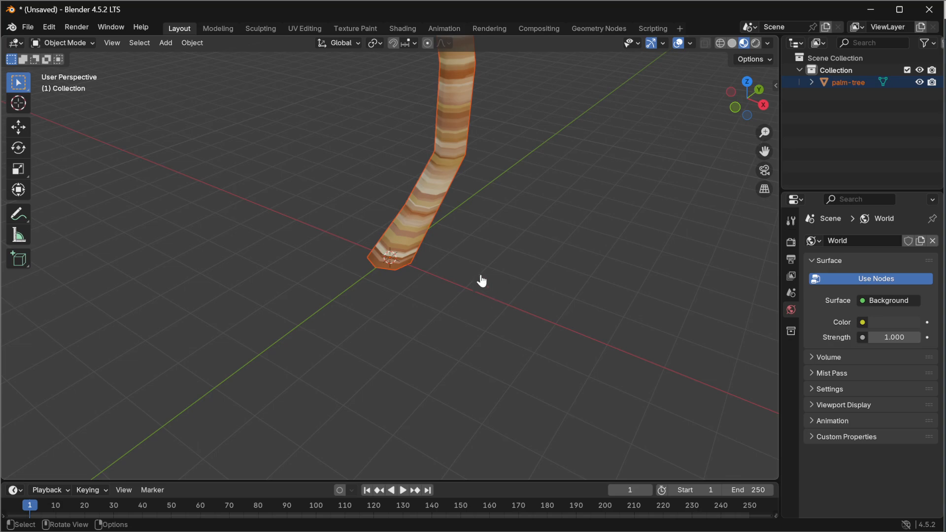
Step: Inspect the palm tree's material settings, including backface culling, and examine its fronds and trunk from several sides
{"action": "middle_click_drag", "start_coordinate": [420, 227], "coordinate": [481, 207]}
{"action": "left_click", "coordinate": [376, 185]}
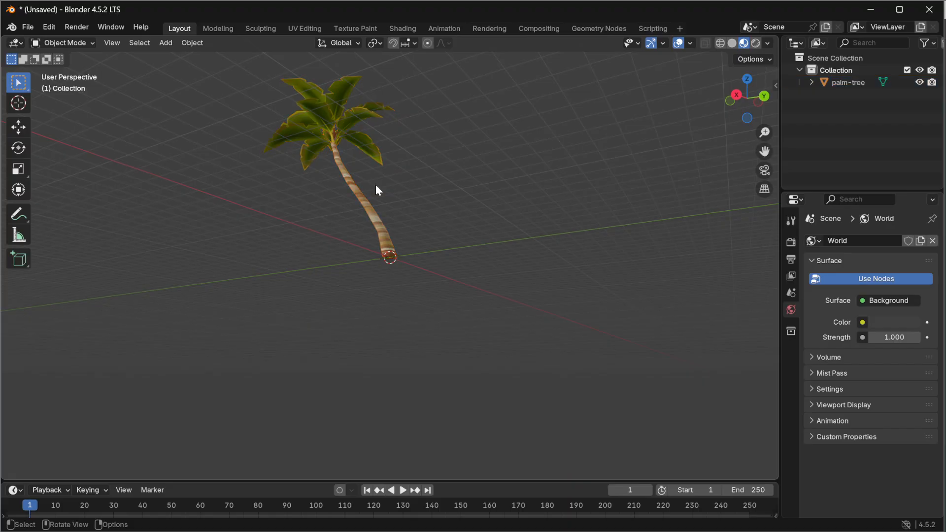
{"action": "left_click", "coordinate": [331, 132]}
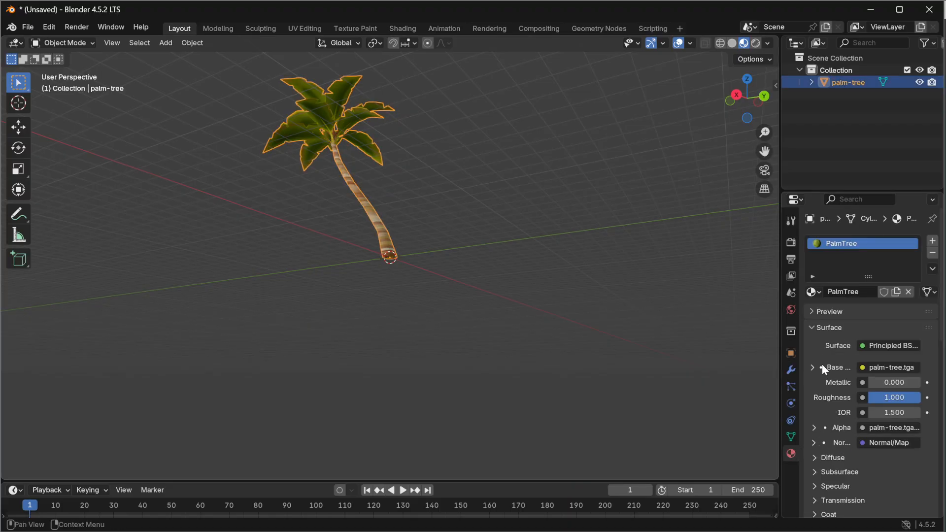
{"action": "scroll", "coordinate": [813, 314], "scroll_direction": "down", "scroll_amount": 10}
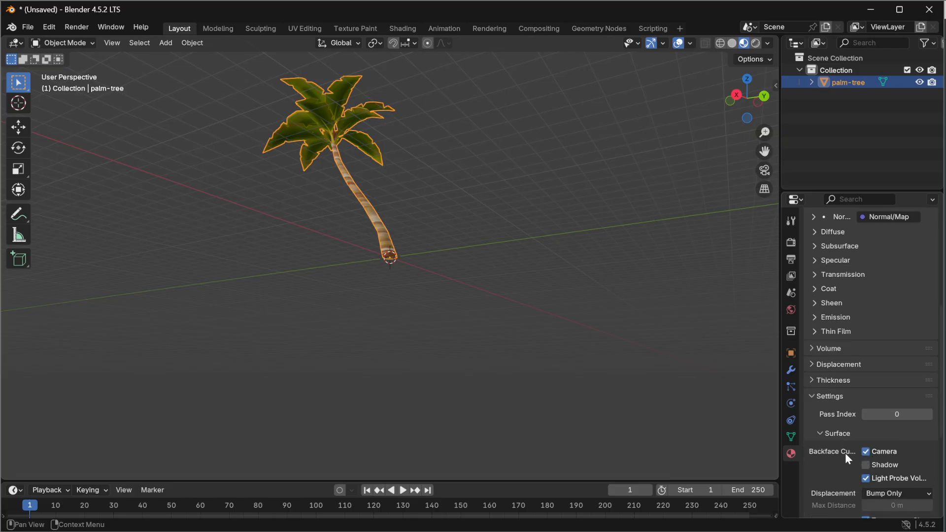
{"action": "scroll", "coordinate": [382, 227], "scroll_direction": "up", "scroll_amount": 3}
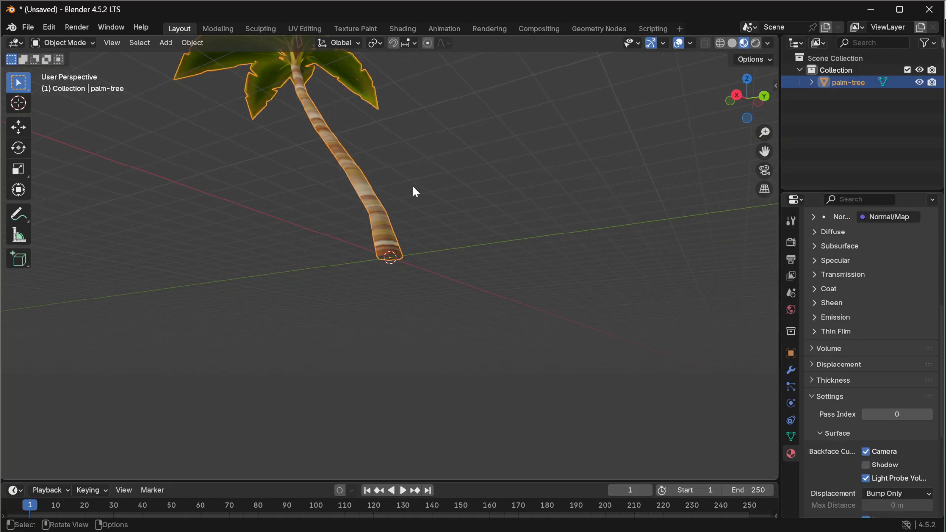
{"action": "key", "text": "KP_Decimal"}
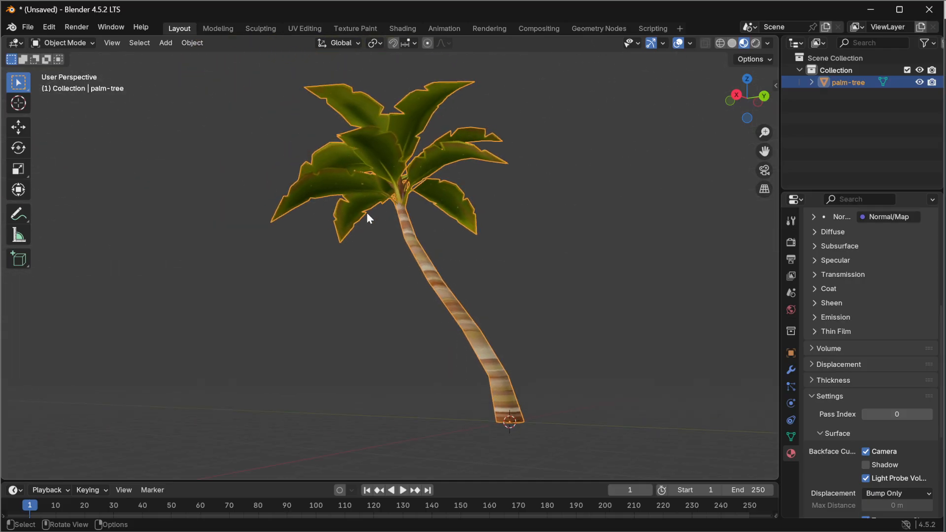
{"action": "middle_click_drag", "start_coordinate": [367, 214], "coordinate": [509, 272]}
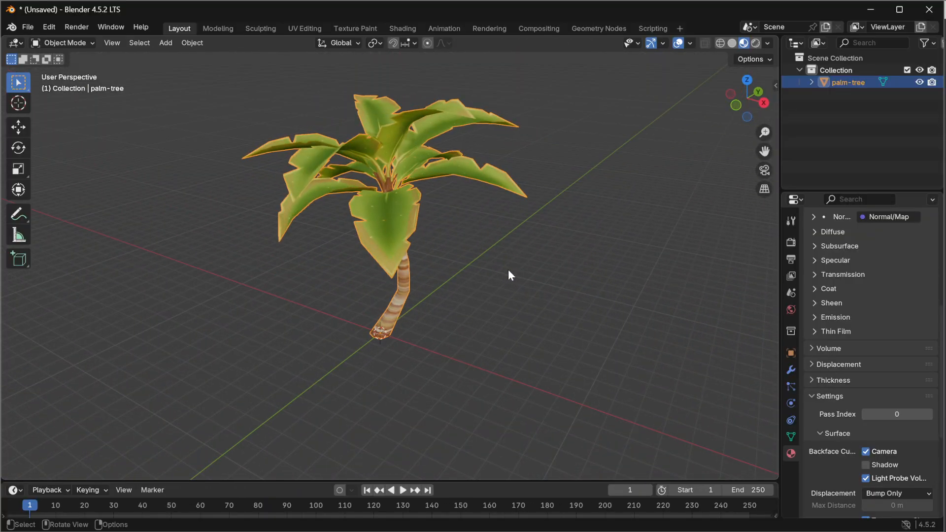
{"action": "middle_click_drag", "start_coordinate": [334, 243], "coordinate": [404, 215]}
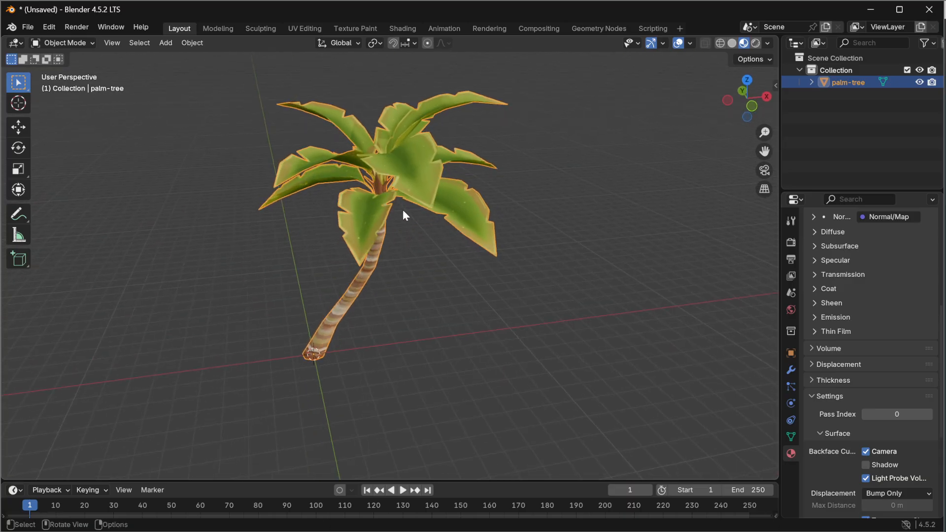
{"action": "scroll", "coordinate": [357, 247], "scroll_direction": "up", "scroll_amount": 3}
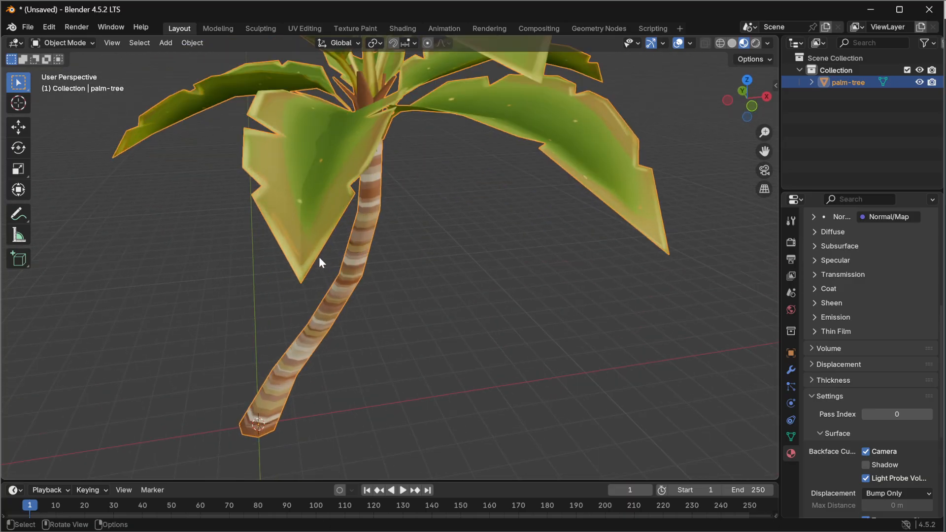
{"action": "scroll", "coordinate": [320, 251], "scroll_direction": "down", "scroll_amount": 2}
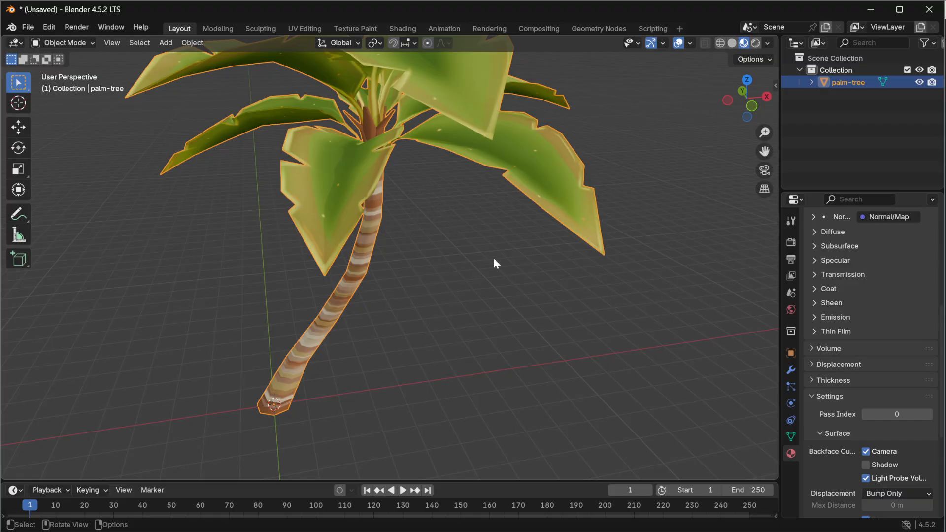
{"action": "scroll", "coordinate": [495, 262], "scroll_direction": "down", "scroll_amount": 3}
{"action": "middle_click_drag", "start_coordinate": [501, 258], "coordinate": [362, 265]}
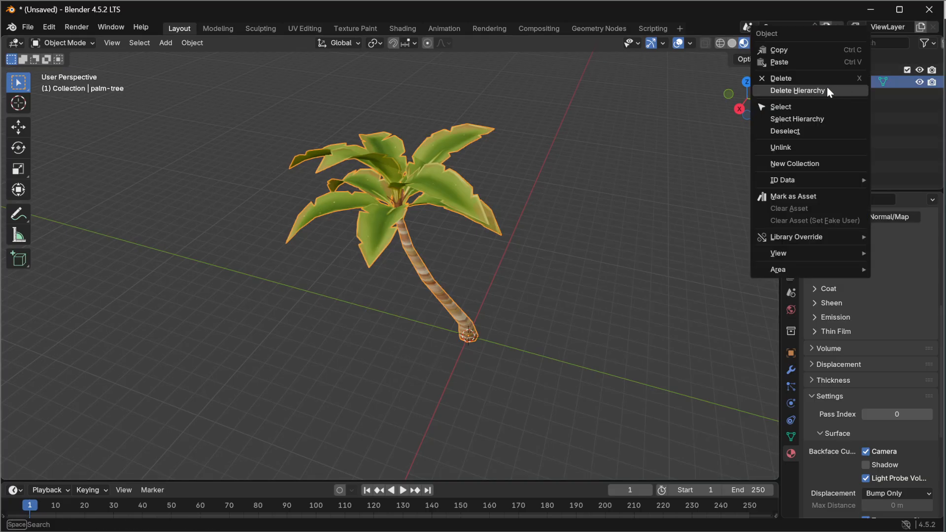
Step: Delete the palm tree with its hierarchy, undo that deletion, and open the PalmTree material name for editing
{"action": "left_click", "coordinate": [826, 88]}
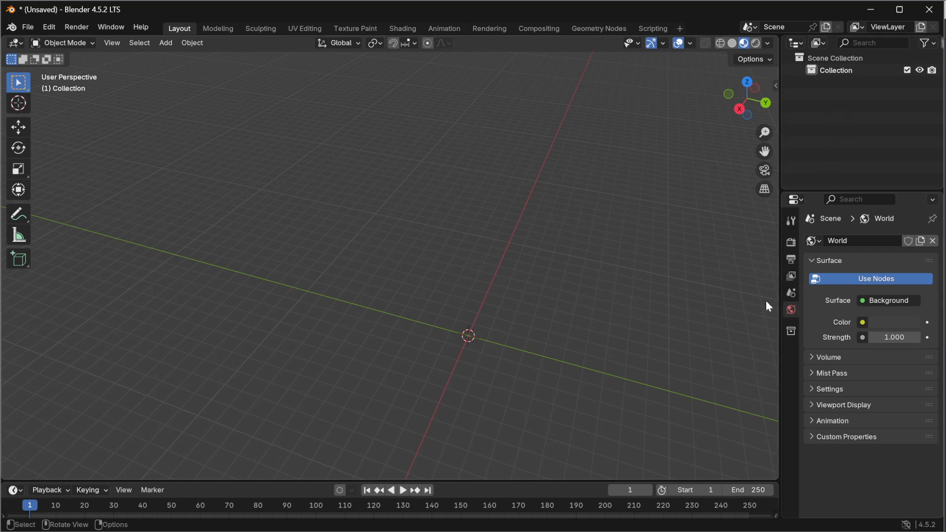
{"action": "key", "text": "ctrl+z"}
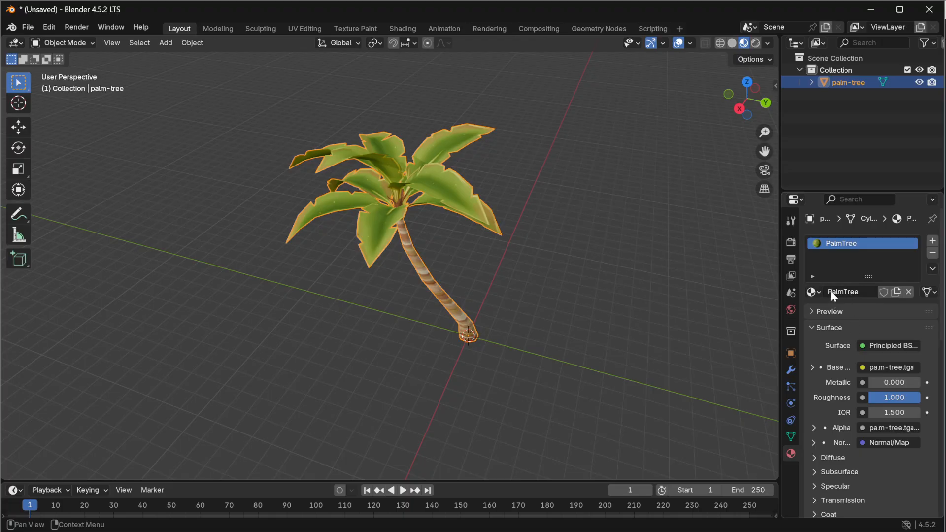
{"action": "left_click", "coordinate": [852, 296]}
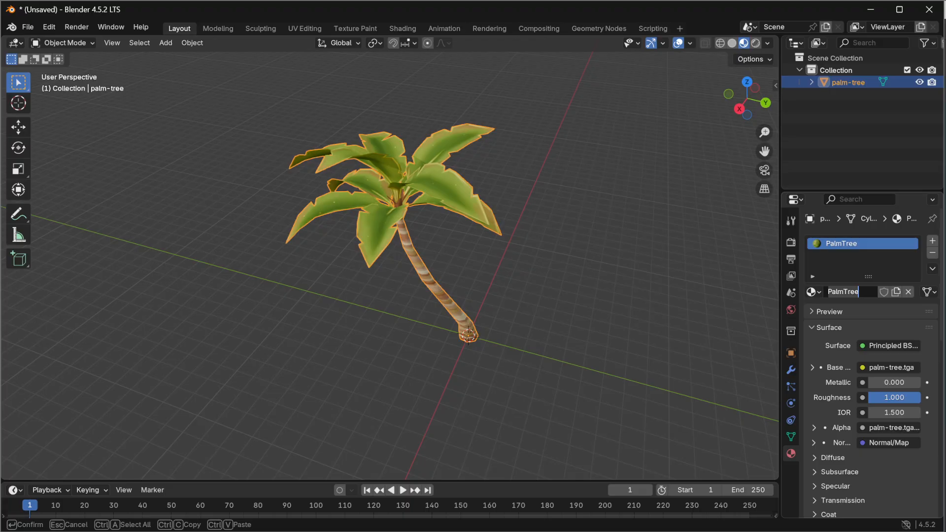
Step: Delete the palm-tree object and its hierarchy from the scene
{"action": "right_click", "coordinate": [843, 79]}
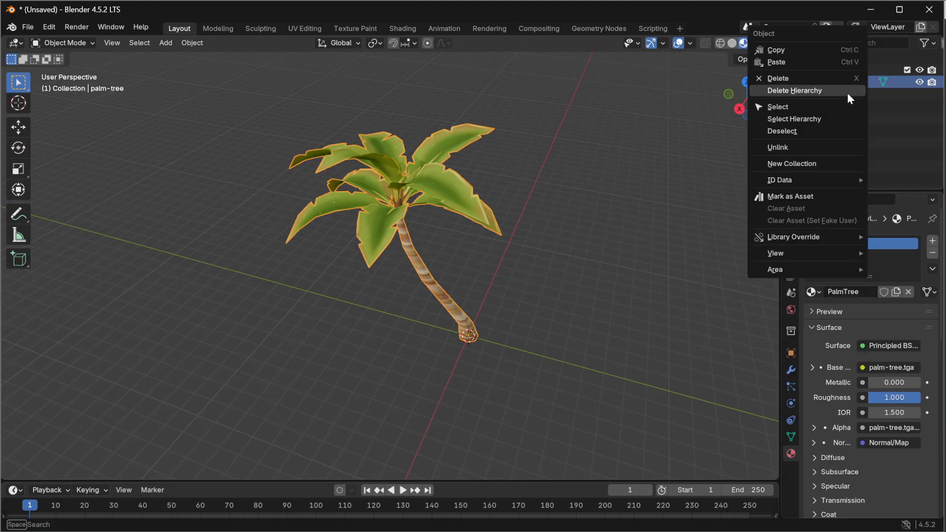
{"action": "left_click", "coordinate": [816, 89]}
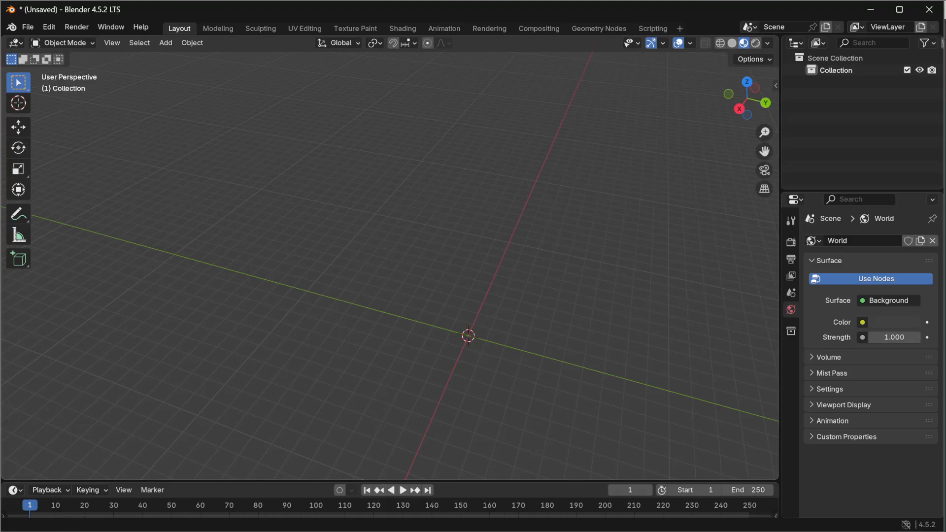
Step: Switch to the browser's Meta Horizon image import tutorial and enlarge the dithering example in the Masked Image section
{"action": "key", "text": "alt+Tab"}
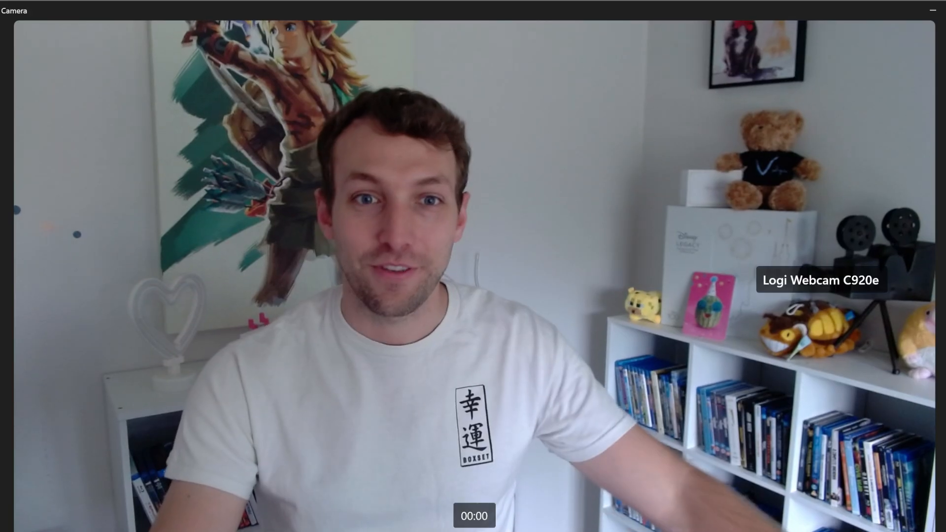
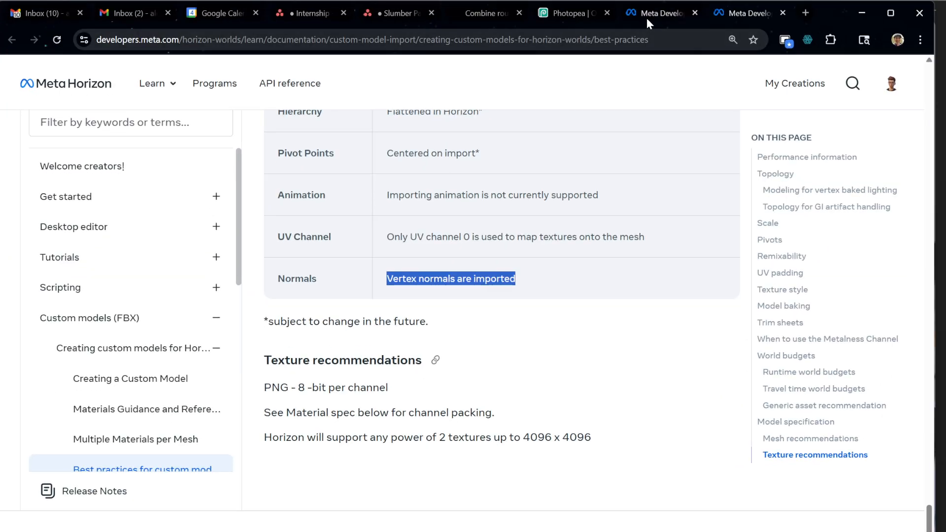
{"action": "left_click", "coordinate": [646, 18]}
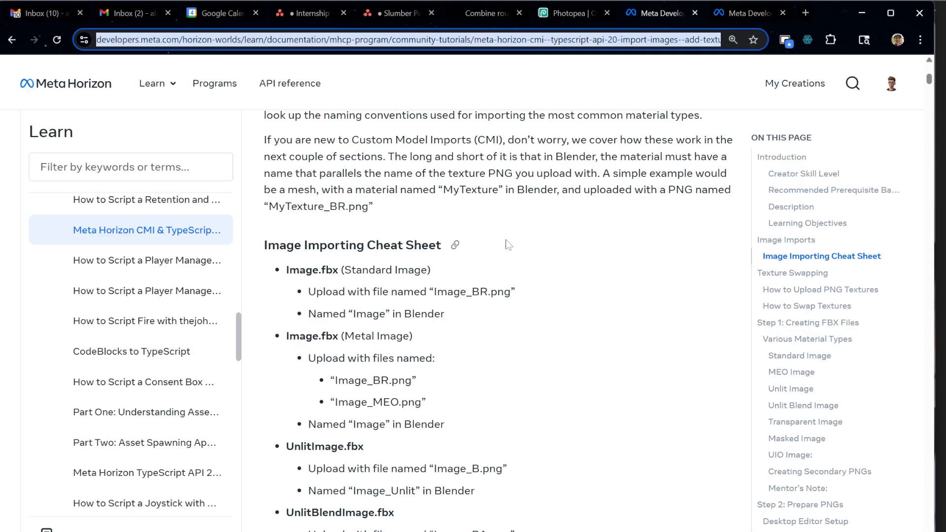
{"action": "scroll", "coordinate": [493, 266], "scroll_direction": "down", "scroll_amount": 15}
{"action": "scroll", "coordinate": [493, 271], "scroll_direction": "down", "scroll_amount": 20}
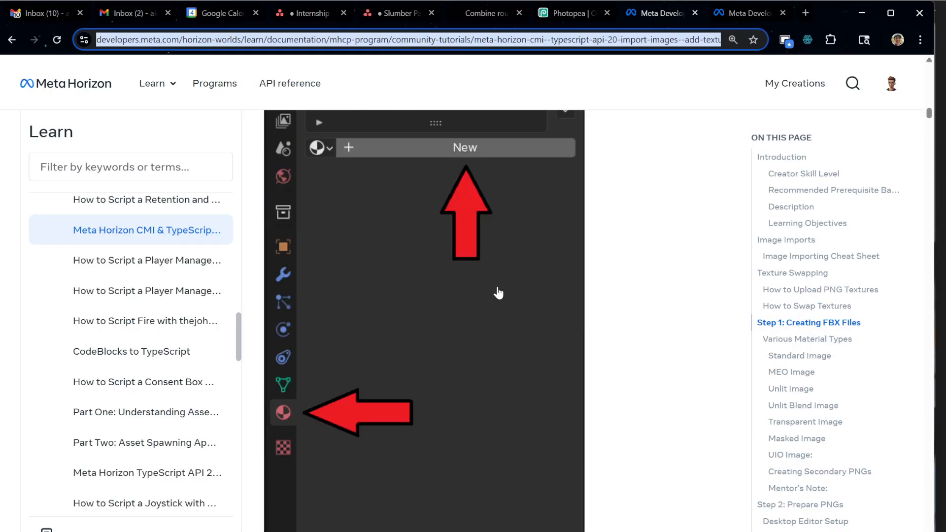
{"action": "scroll", "coordinate": [486, 328], "scroll_direction": "down", "scroll_amount": 12}
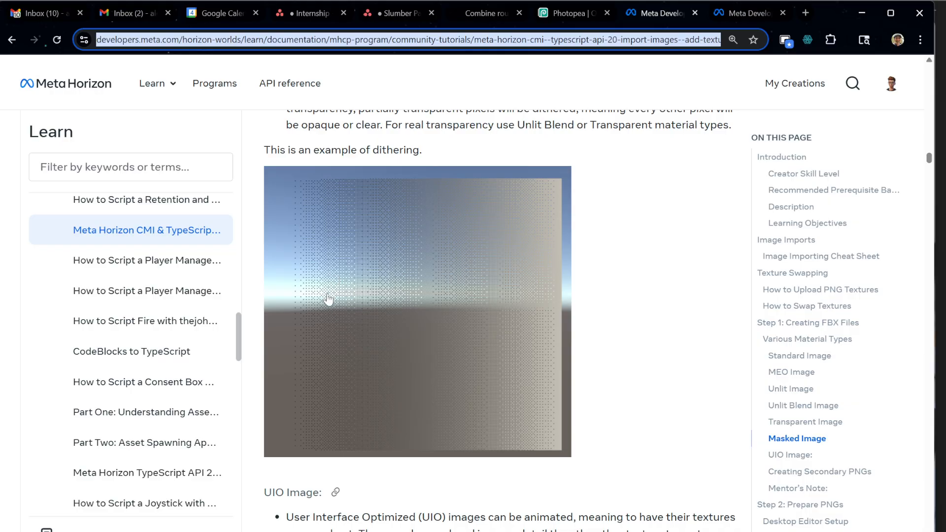
{"action": "left_click", "coordinate": [350, 308]}
{"action": "left_click", "coordinate": [350, 309]}
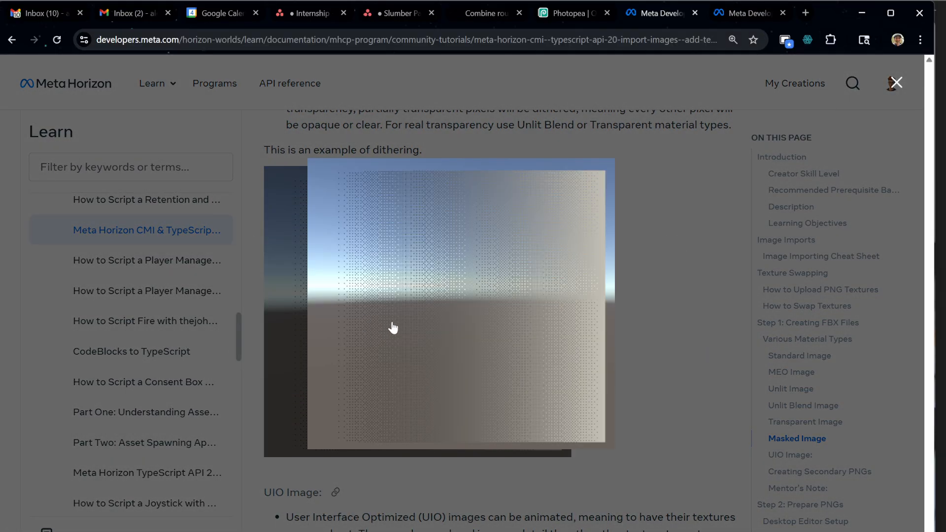
Step: Open the dithering example image in its own browser tab and zoom it to 175%
{"action": "right_click", "coordinate": [393, 327]}
{"action": "left_click", "coordinate": [436, 340]}
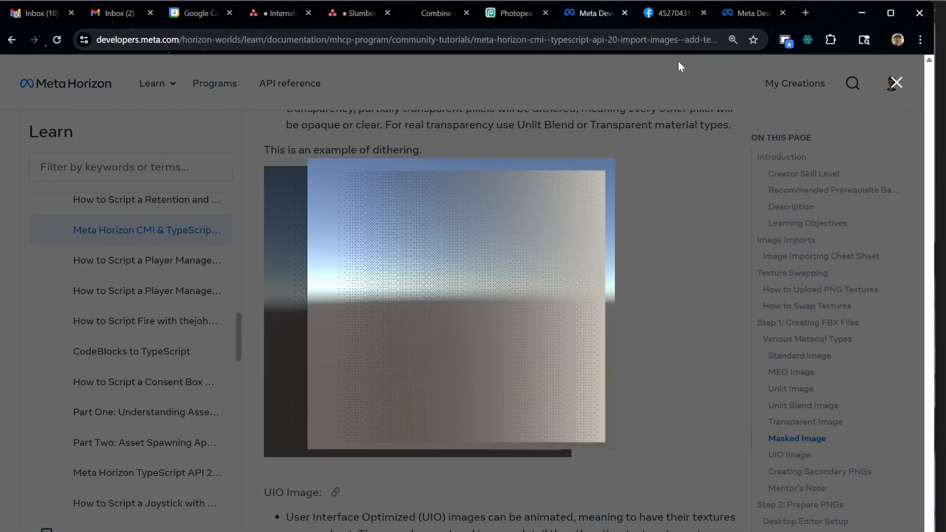
{"action": "left_click", "coordinate": [672, 14]}
{"action": "right_click", "coordinate": [494, 242]}
{"action": "left_click", "coordinate": [387, 357]}
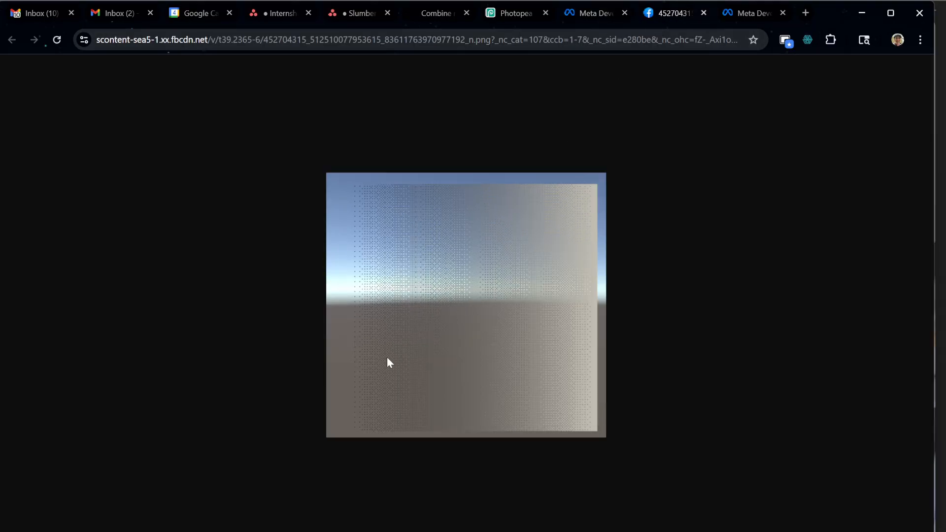
{"action": "key", "text": "alt"}
{"action": "scroll", "coordinate": [456, 337], "scroll_direction": "up", "scroll_amount": 4, "text": "ctrl"}
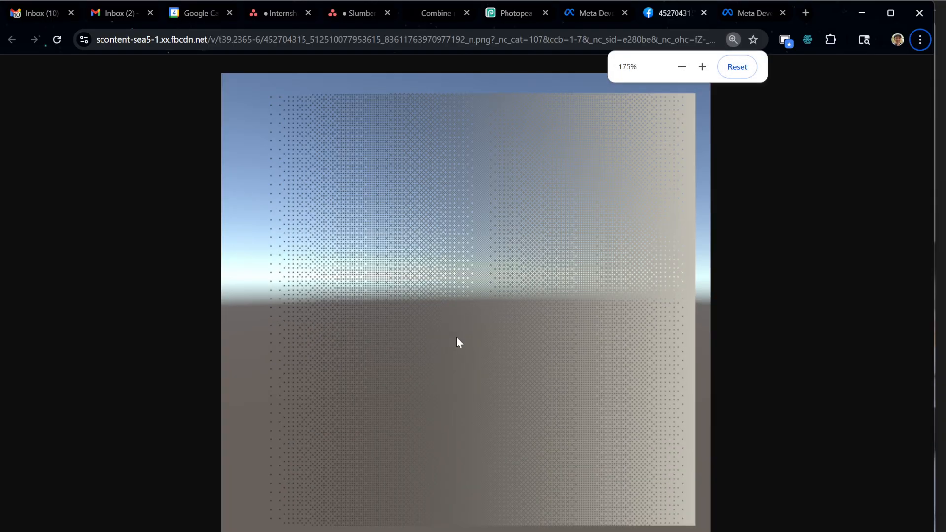
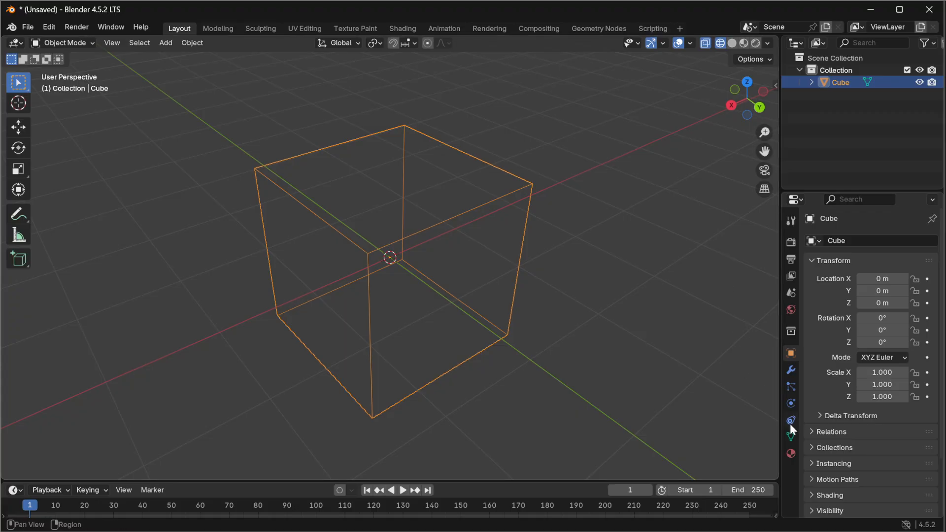
Step: In Blender, add a Triangulate modifier to the wireframe cube and apply it
{"action": "left_click", "coordinate": [794, 369]}
{"action": "left_click", "coordinate": [878, 240]}
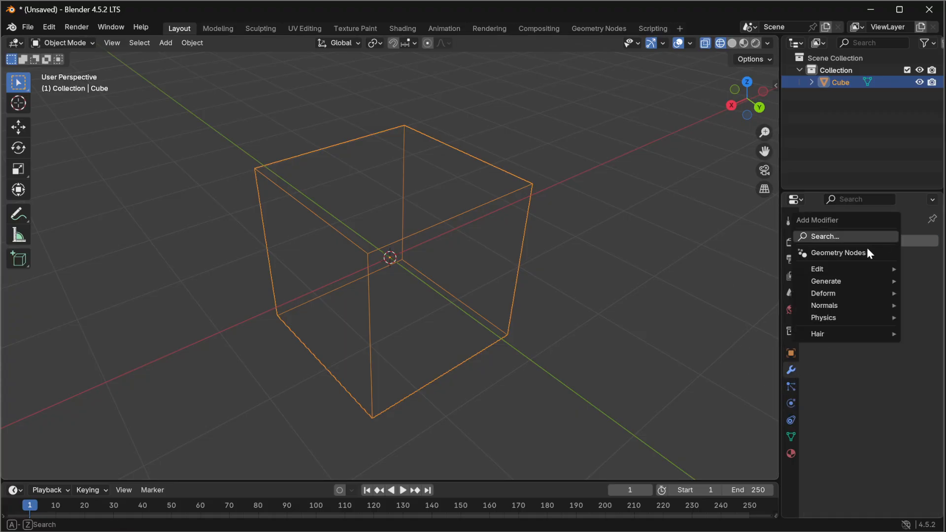
{"action": "mouse_move", "coordinate": [837, 283]}
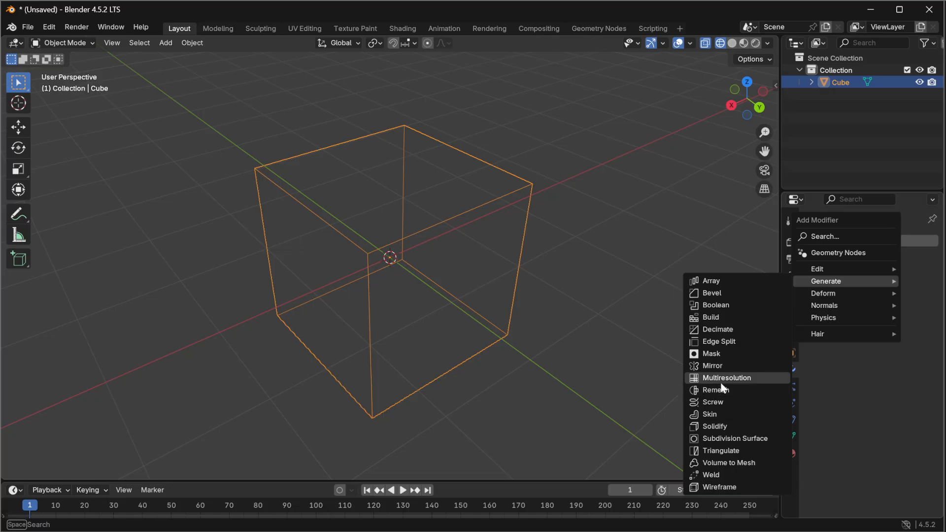
{"action": "left_click", "coordinate": [720, 450]}
{"action": "middle_click_drag", "start_coordinate": [498, 250], "coordinate": [476, 340]}
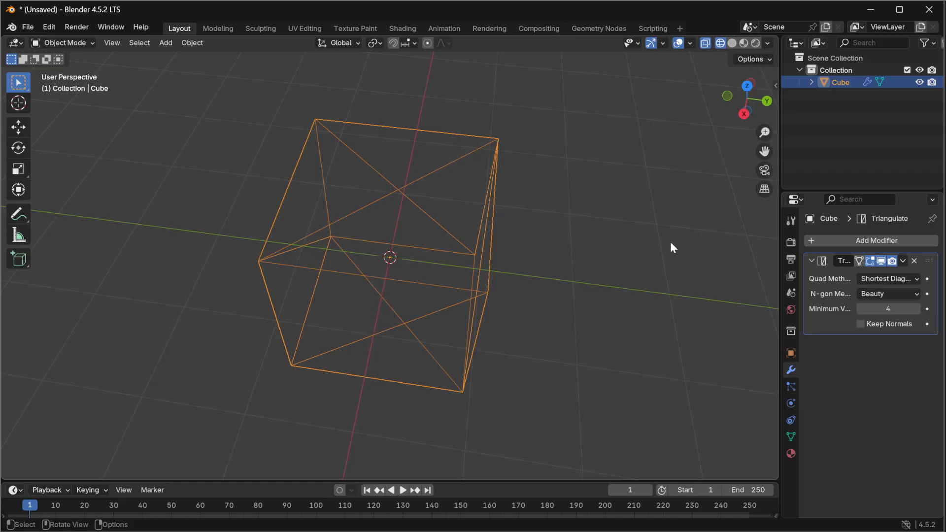
{"action": "left_click", "coordinate": [904, 261]}
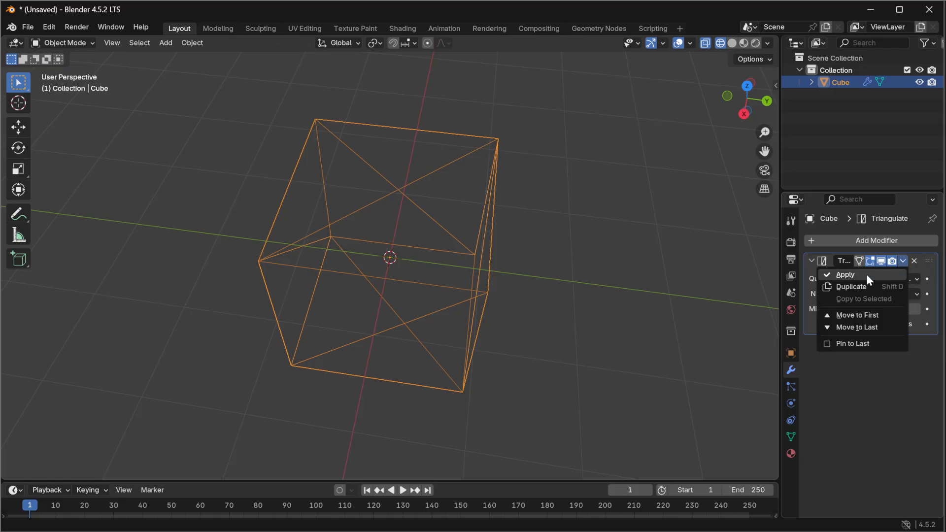
{"action": "left_click", "coordinate": [867, 274]}
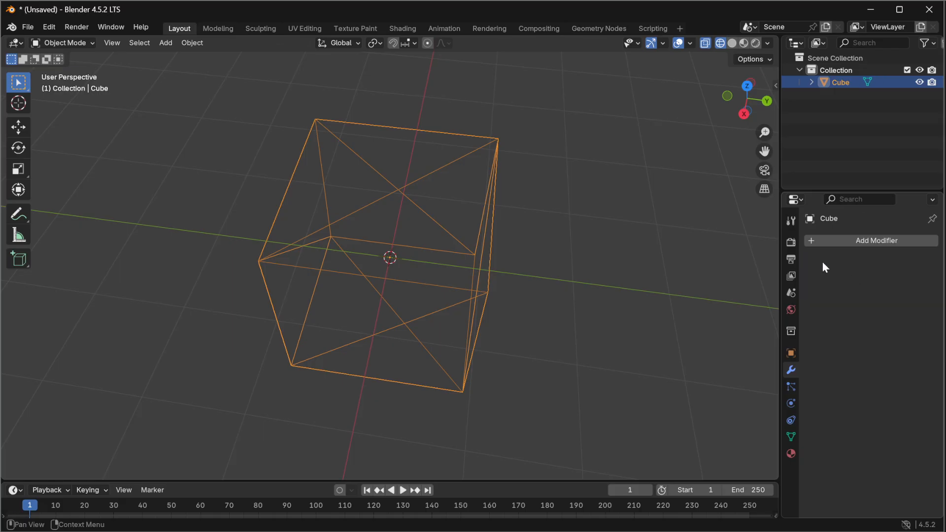
{"action": "left_click", "coordinate": [864, 241]}
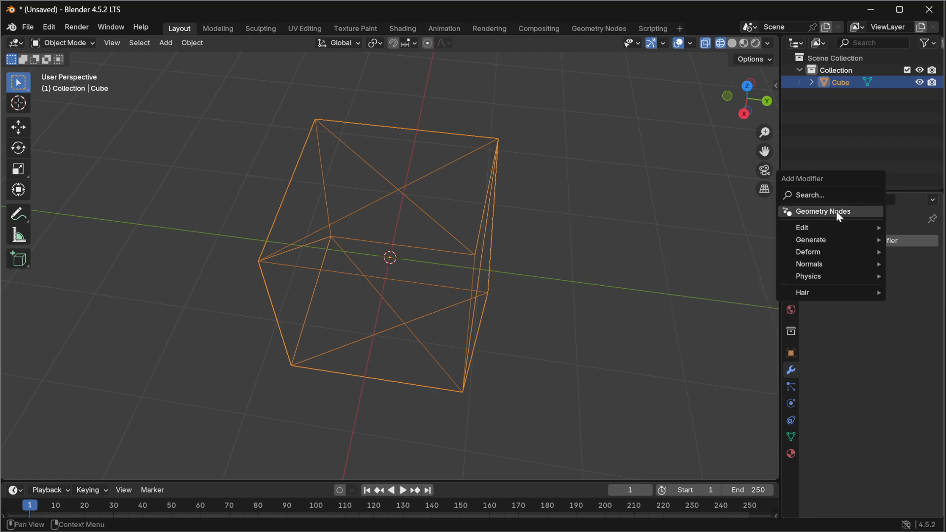
{"action": "type", "text": "sub"}
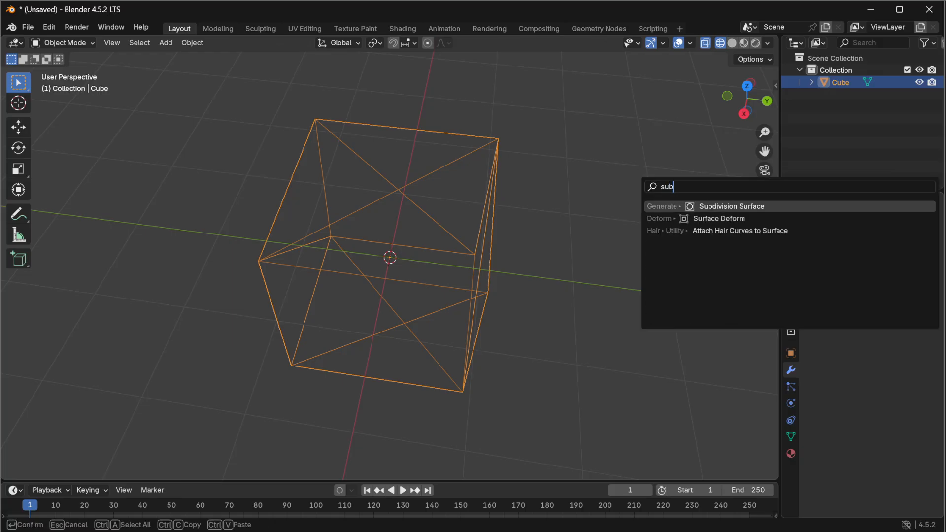
{"action": "key", "text": "Escape"}
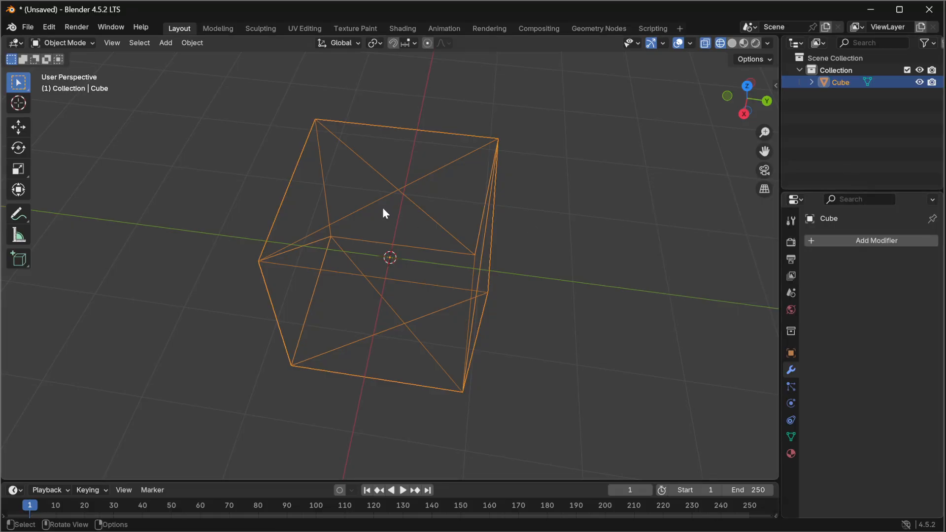
Step: Enter Edit Mode on the cube and subdivide its whole mesh once
{"action": "right_click", "coordinate": [319, 195]}
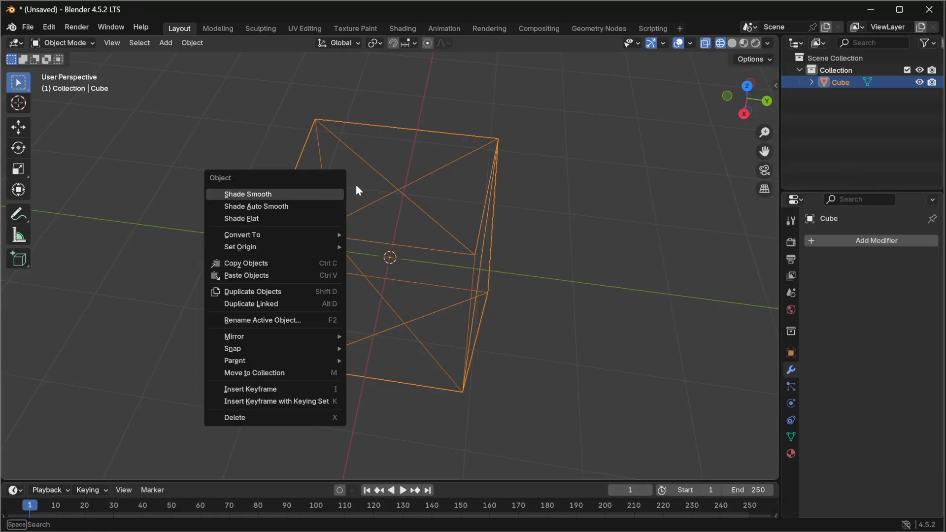
{"action": "left_click", "coordinate": [74, 43]}
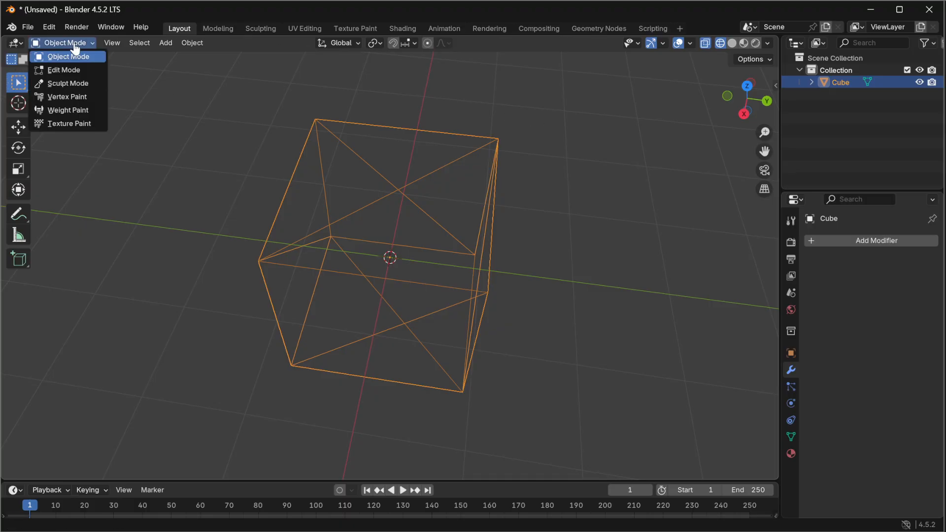
{"action": "left_click", "coordinate": [74, 70]}
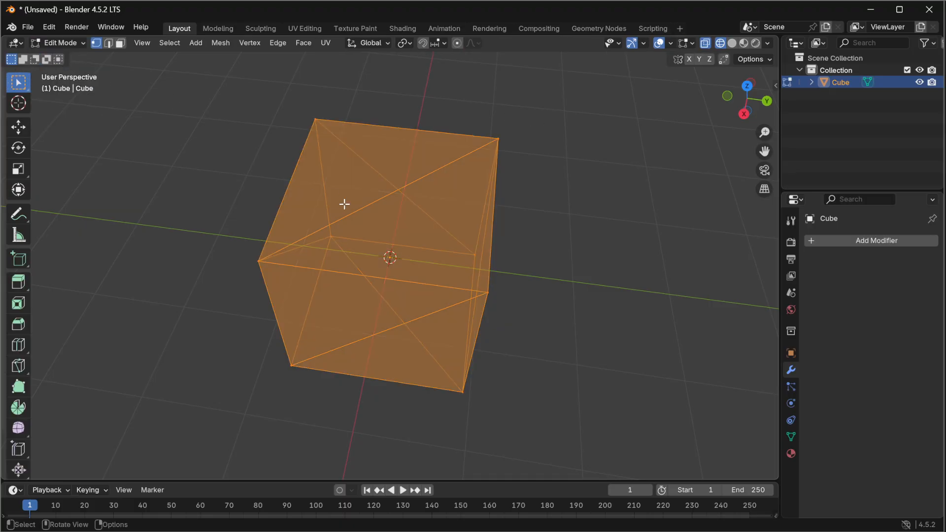
{"action": "right_click", "coordinate": [367, 220]}
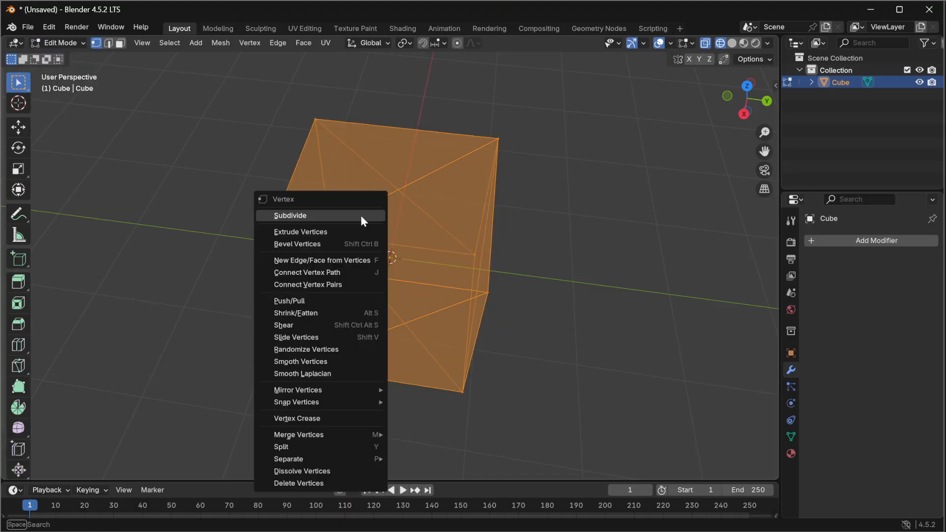
{"action": "left_click", "coordinate": [295, 217]}
Step: Switch the viewport to Material Preview shading and check the subdivided cube from several sides
{"action": "middle_click_drag", "start_coordinate": [296, 268], "coordinate": [736, 29]}
{"action": "left_click", "coordinate": [744, 43]}
{"action": "mouse_move", "coordinate": [321, 245]}
{"action": "middle_mouse_down"}
{"action": "mouse_move", "coordinate": [327, 260]}
{"action": "mouse_move", "coordinate": [408, 226]}
{"action": "middle_mouse_up"}
{"action": "scroll", "coordinate": [389, 245], "scroll_direction": "up", "scroll_amount": 8}
{"action": "scroll", "coordinate": [389, 244], "scroll_direction": "up", "scroll_amount": 8}
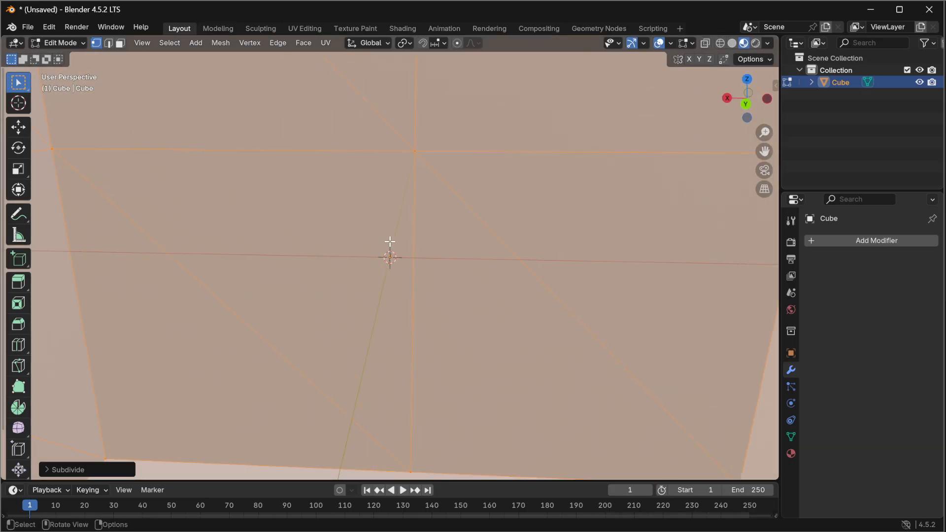
{"action": "scroll", "coordinate": [375, 255], "scroll_direction": "down", "scroll_amount": 10}
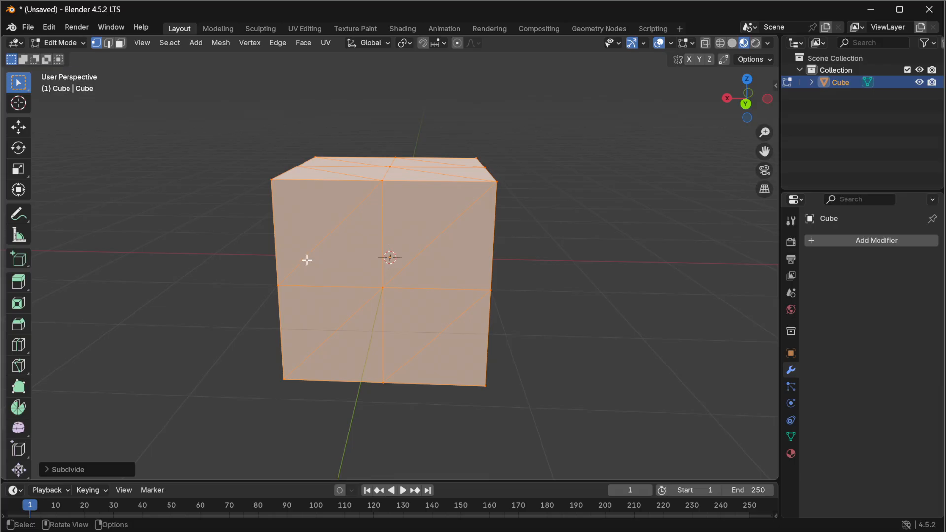
{"action": "middle_click_drag", "start_coordinate": [306, 260], "coordinate": [488, 306]}
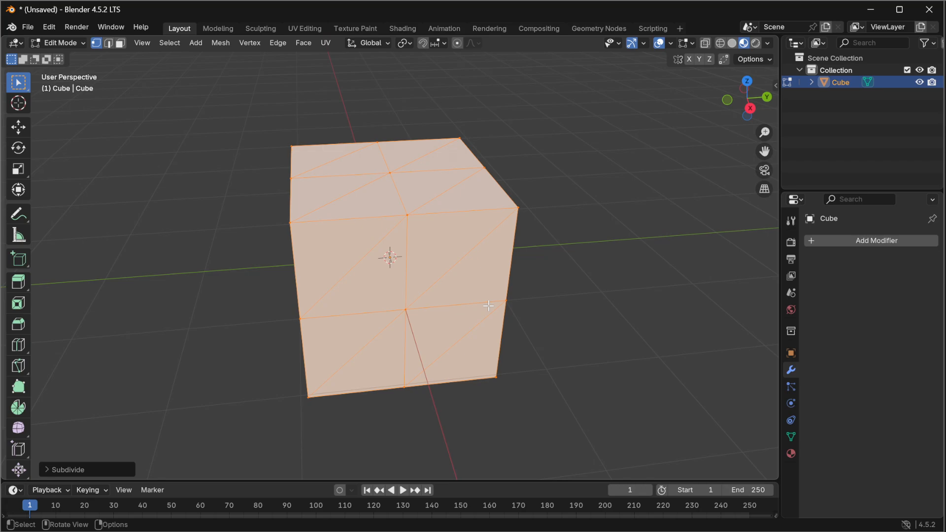
Step: Deselect the mesh and raise only the top face's centre vertex along Z into a tall peak
{"action": "key", "text": "alt+a"}
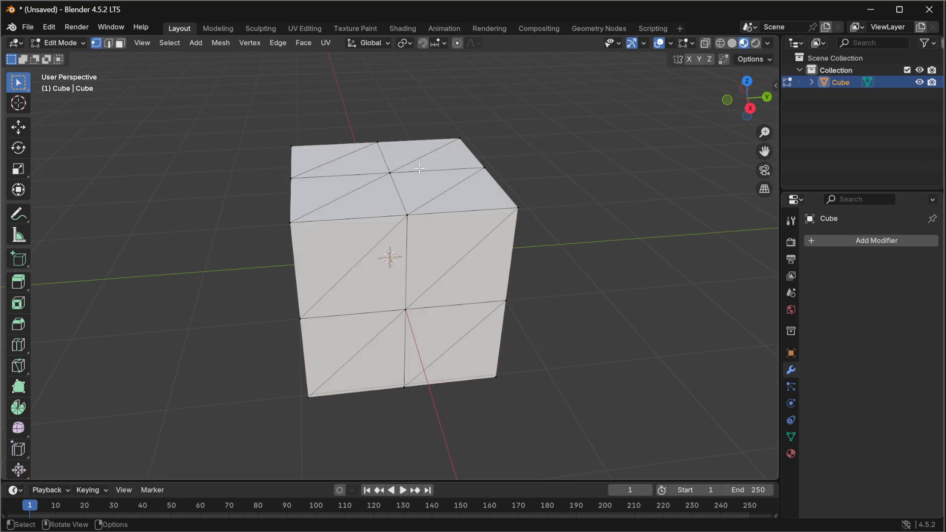
{"action": "left_click", "coordinate": [391, 176]}
{"action": "left_click", "coordinate": [19, 129]}
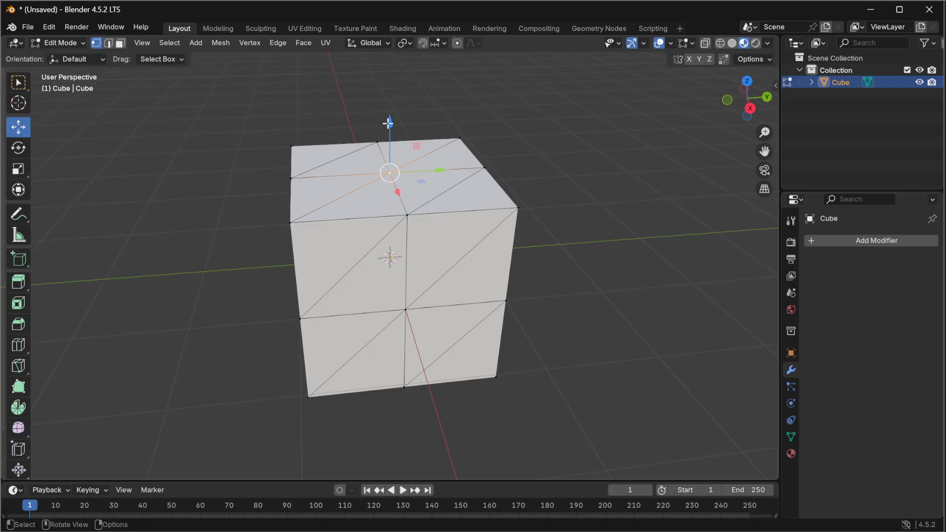
{"action": "left_click_drag", "start_coordinate": [388, 124], "coordinate": [392, 438]}
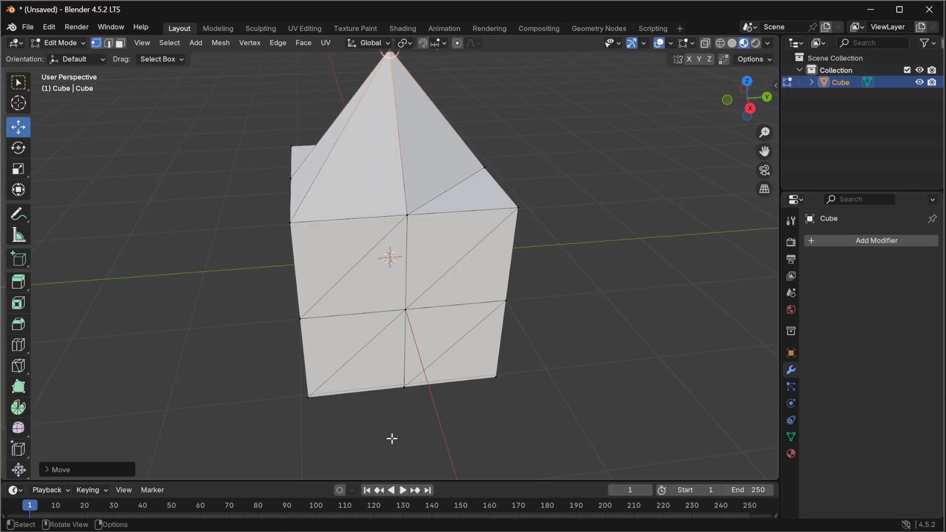
Step: Pull the bottom face's centre vertex down along Z to form a lower point
{"action": "middle_click_drag", "start_coordinate": [285, 371], "coordinate": [291, 346]}
{"action": "middle_click_drag", "start_coordinate": [369, 397], "coordinate": [416, 326]}
{"action": "left_click", "coordinate": [390, 313]}
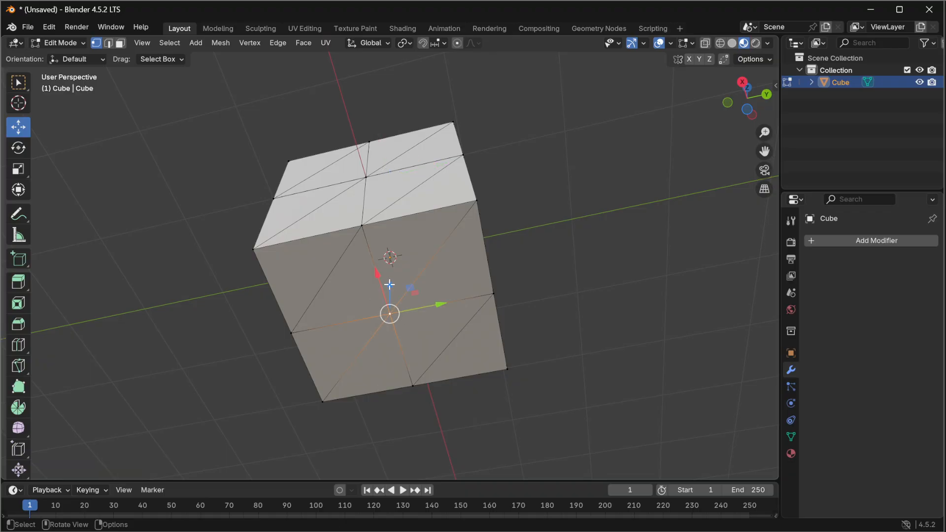
{"action": "left_click_drag", "start_coordinate": [389, 284], "coordinate": [389, 393]}
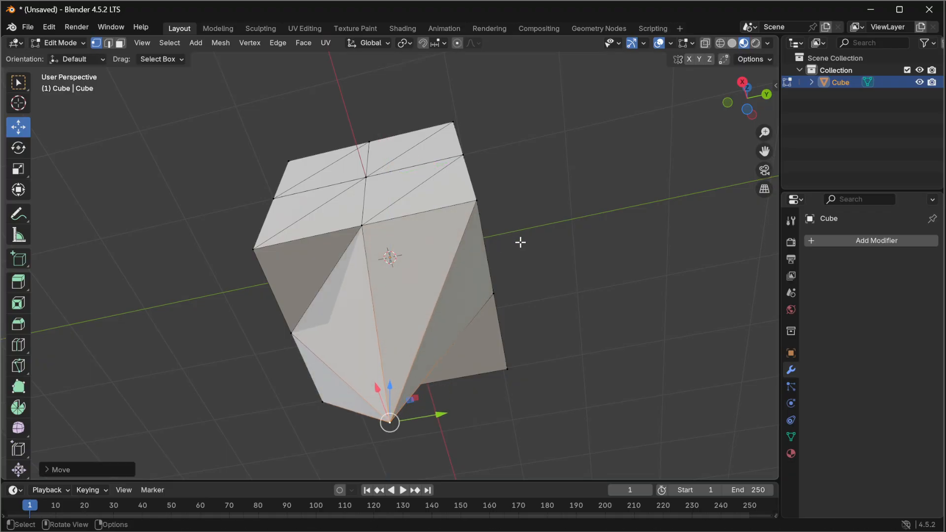
Step: Dissolve the three vertices along the cube's vertical corner edge at +X, -Y
{"action": "middle_click_drag", "start_coordinate": [521, 242], "coordinate": [531, 353]}
{"action": "scroll", "coordinate": [335, 291], "scroll_direction": "down", "scroll_amount": 3}
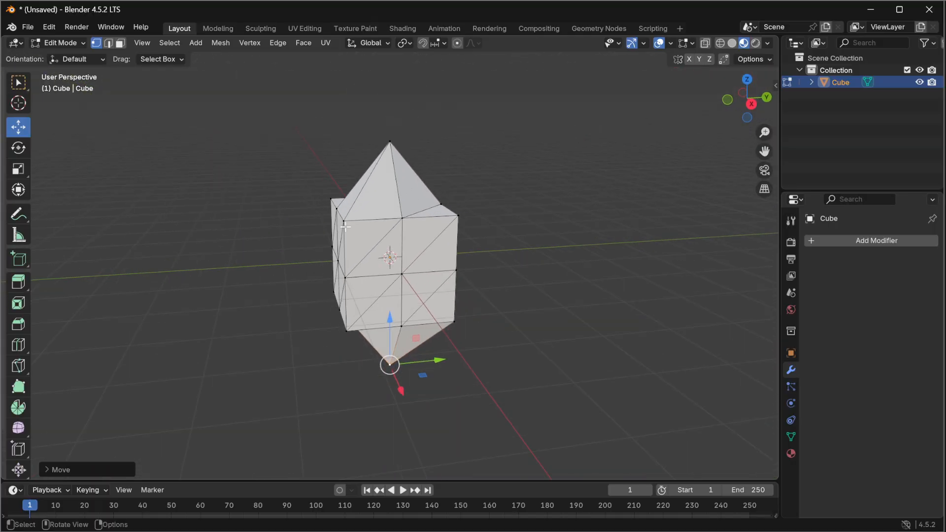
{"action": "left_click", "coordinate": [345, 219]}
{"action": "left_click", "coordinate": [343, 278], "text": "ctrl"}
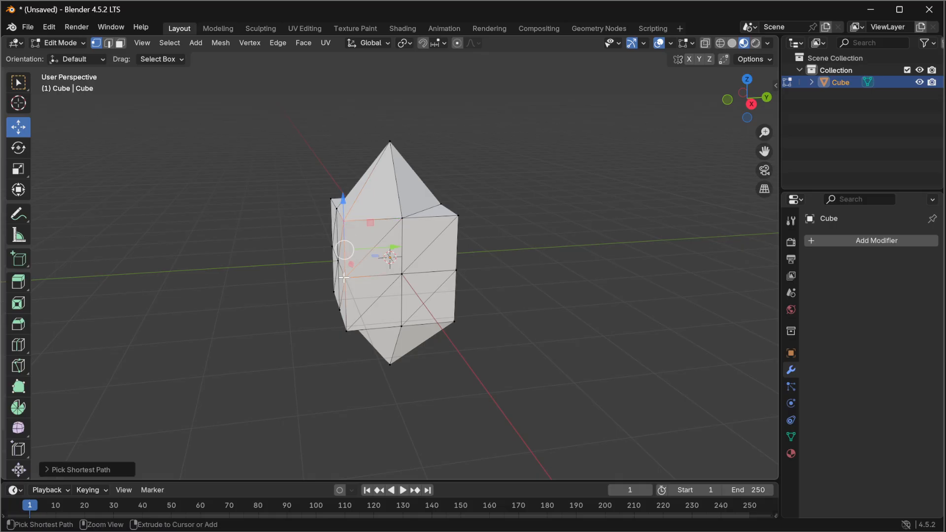
{"action": "left_click", "coordinate": [345, 328], "text": "ctrl"}
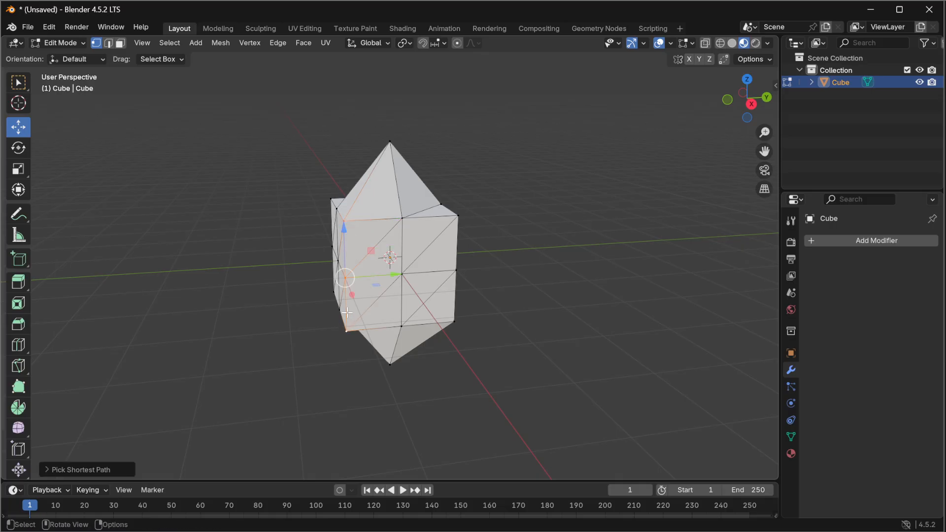
{"action": "right_click", "coordinate": [346, 305]}
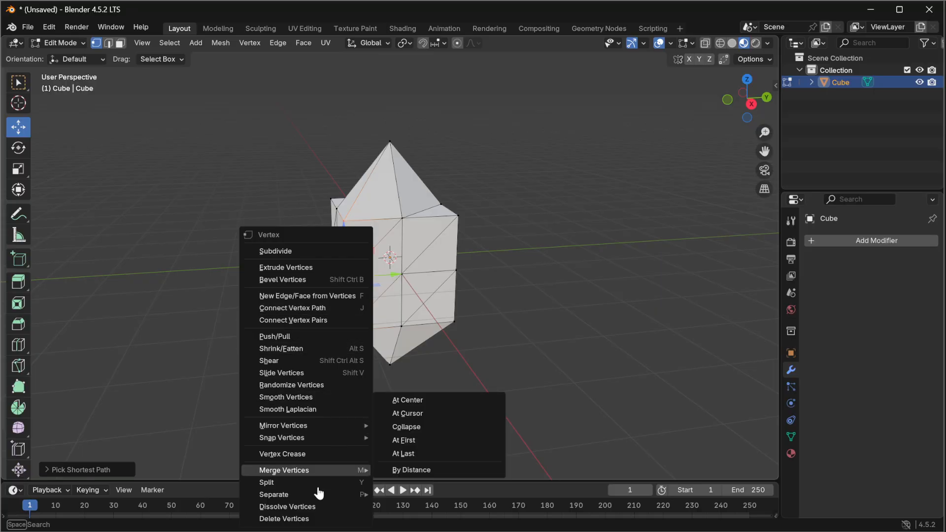
{"action": "left_click", "coordinate": [308, 507]}
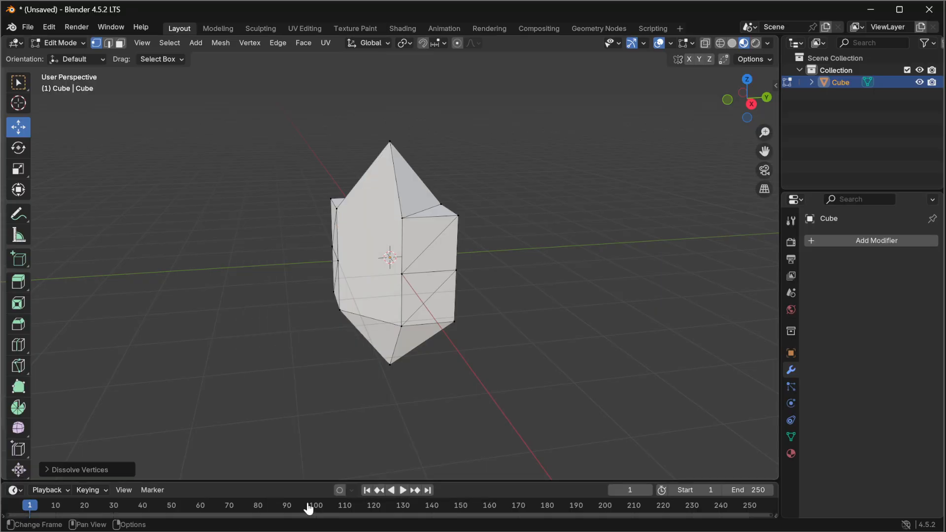
Step: Dissolve the three vertices along the vertical corner edge at +X, +Y
{"action": "middle_click_drag", "start_coordinate": [475, 268], "coordinate": [396, 238]}
{"action": "left_click", "coordinate": [402, 228]}
{"action": "left_click", "coordinate": [403, 284], "text": "ctrl"}
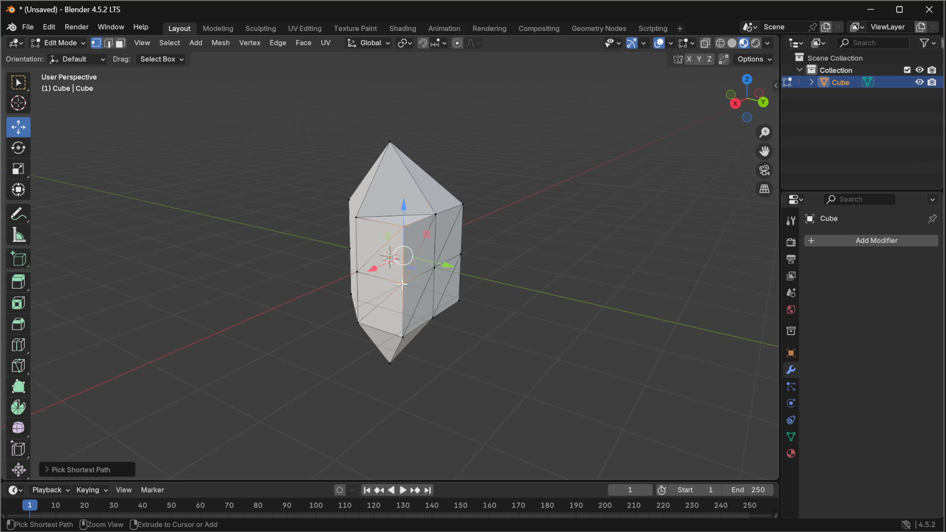
{"action": "left_click", "coordinate": [403, 338], "text": "ctrl"}
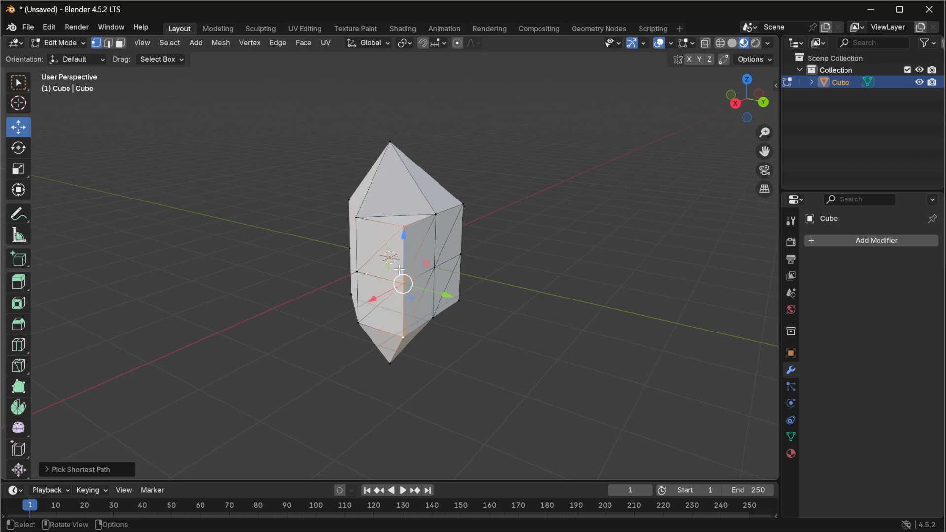
{"action": "right_click", "coordinate": [403, 254]}
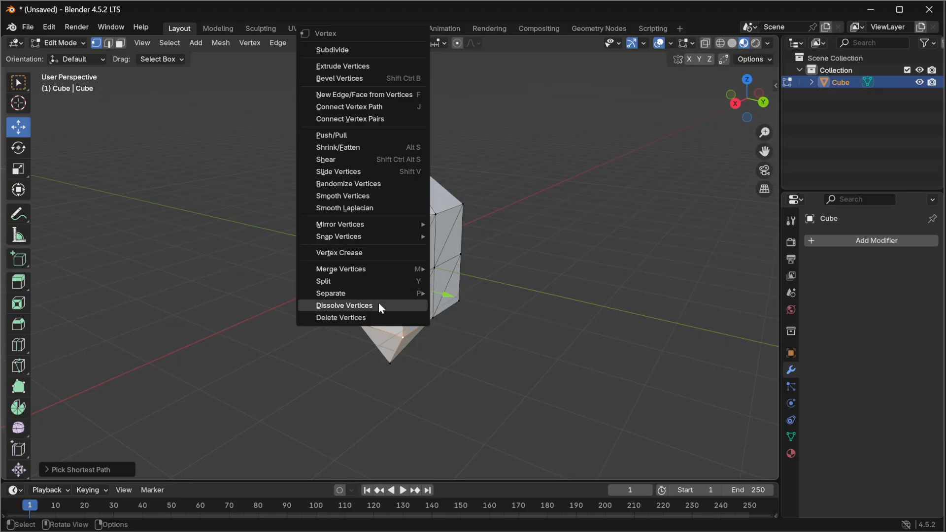
{"action": "left_click", "coordinate": [378, 305]}
Step: Dissolve the three vertices along the vertical corner edge at -X, +Y
{"action": "middle_click_drag", "start_coordinate": [488, 280], "coordinate": [365, 284]}
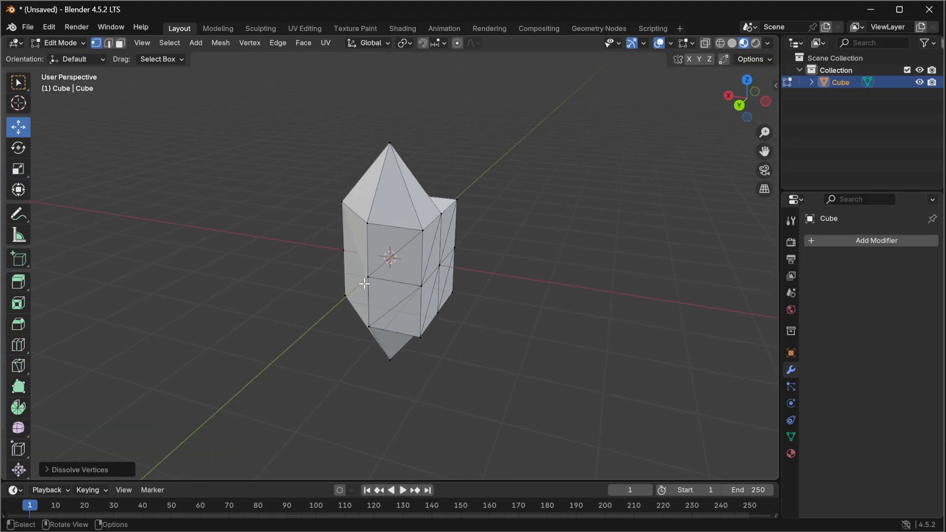
{"action": "left_click", "coordinate": [423, 233], "text": "ctrl"}
{"action": "left_click", "coordinate": [422, 288], "text": "ctrl"}
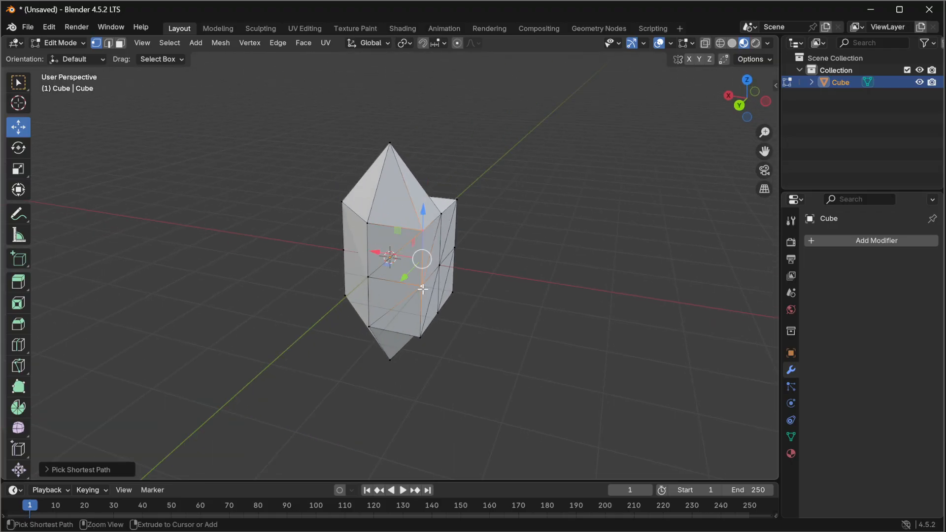
{"action": "left_click", "coordinate": [421, 334], "text": "ctrl"}
{"action": "right_click", "coordinate": [423, 231]}
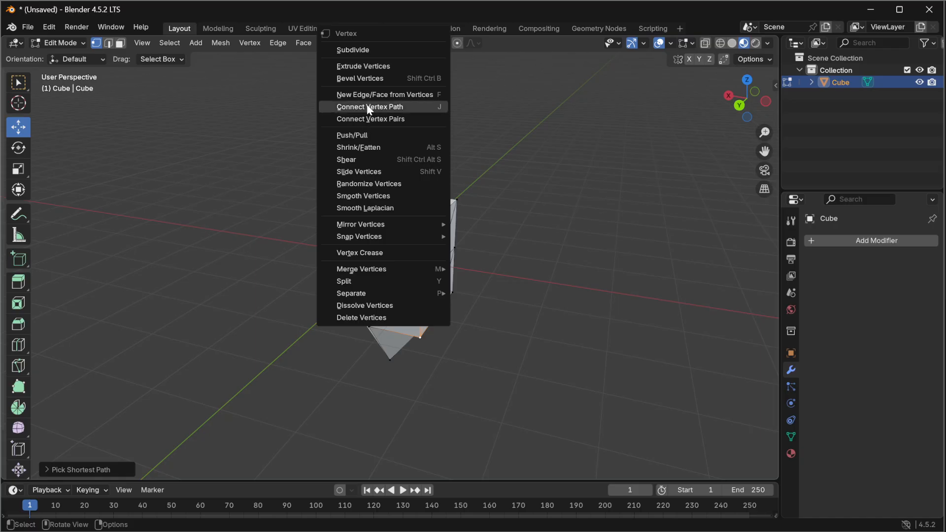
{"action": "left_click", "coordinate": [369, 305]}
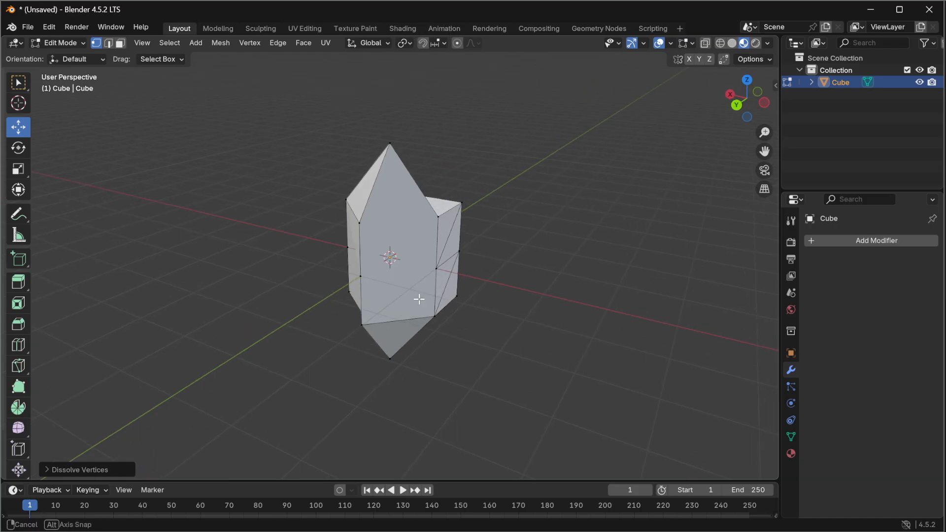
Step: Dissolve the three vertices along the last remaining vertical corner edge, at -X, -Y
{"action": "middle_click_drag", "start_coordinate": [419, 299], "coordinate": [279, 280]}
{"action": "left_click", "coordinate": [392, 220]}
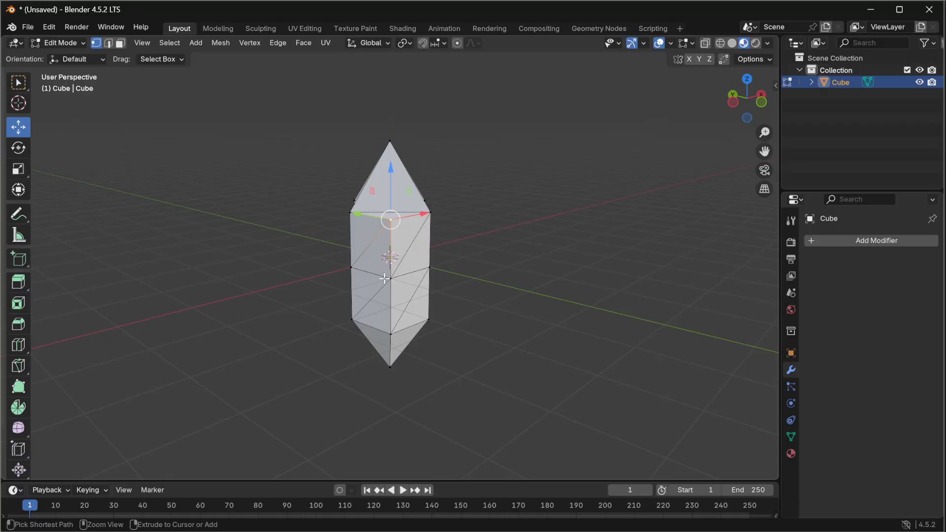
{"action": "left_click", "coordinate": [390, 279], "text": "ctrl"}
{"action": "left_click", "coordinate": [390, 333], "text": "ctrl"}
{"action": "right_click", "coordinate": [389, 314]}
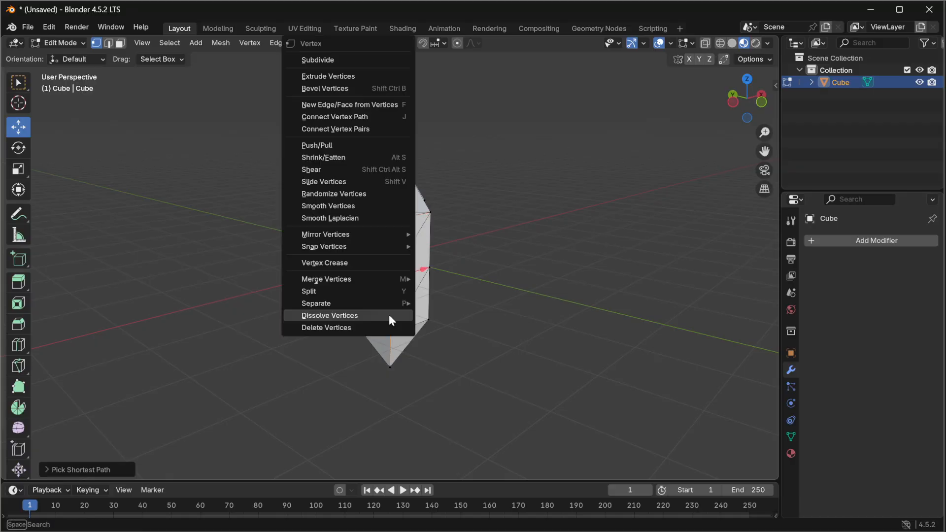
{"action": "left_click", "coordinate": [360, 314]}
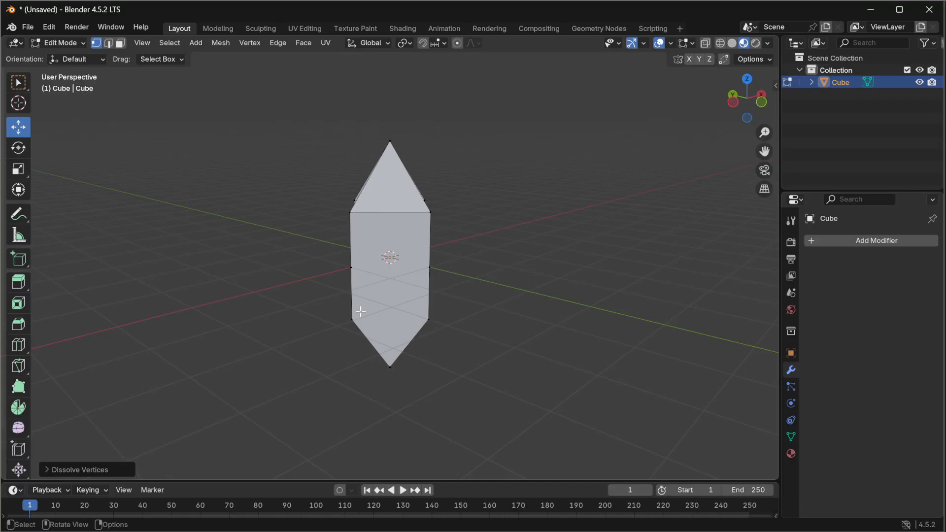
Step: Return to Object Mode and add a Triangulate modifier to the crystal-shaped cube
{"action": "middle_click_drag", "start_coordinate": [362, 293], "coordinate": [516, 312]}
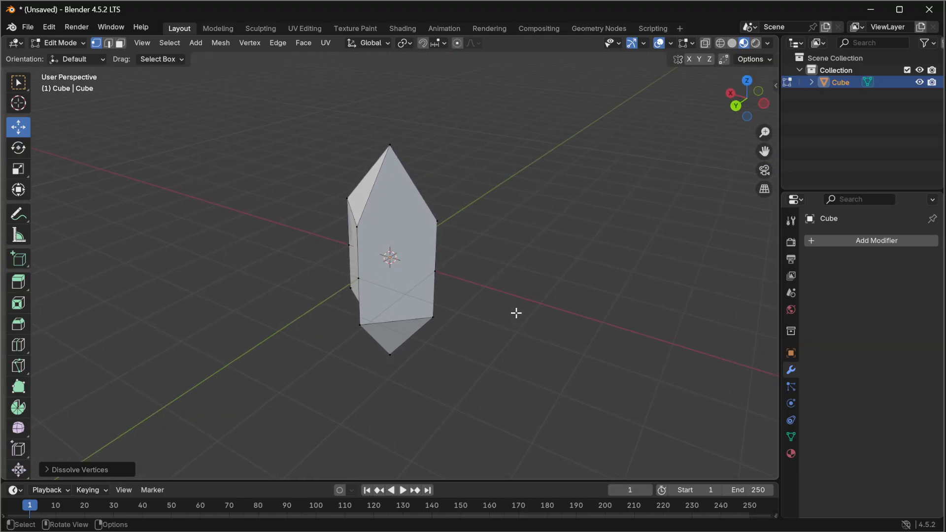
{"action": "left_click", "coordinate": [58, 43]}
{"action": "left_click", "coordinate": [73, 58]}
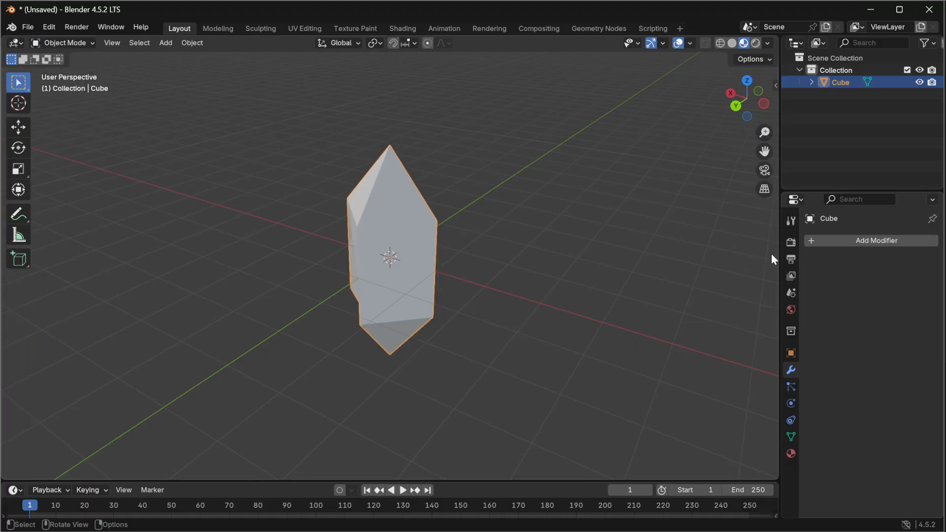
{"action": "left_click", "coordinate": [859, 240]}
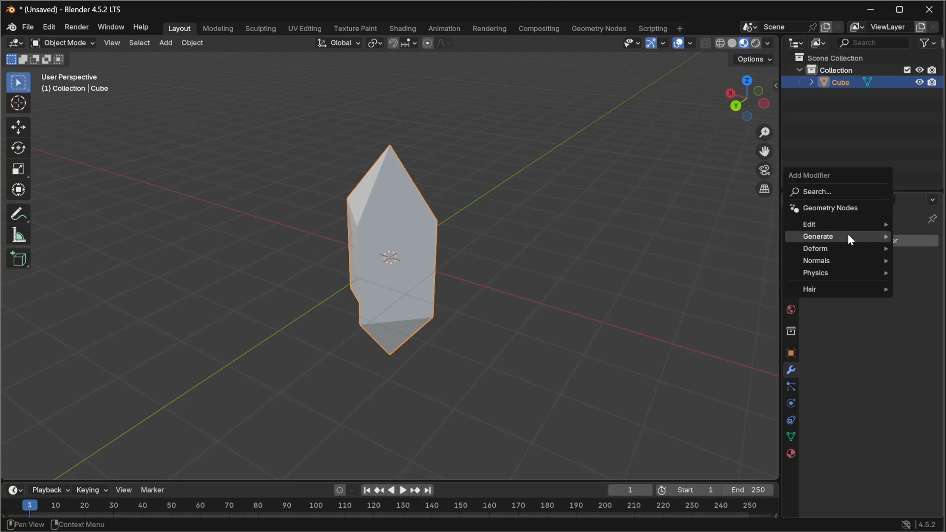
{"action": "mouse_move", "coordinate": [849, 241]}
{"action": "left_click", "coordinate": [713, 406]}
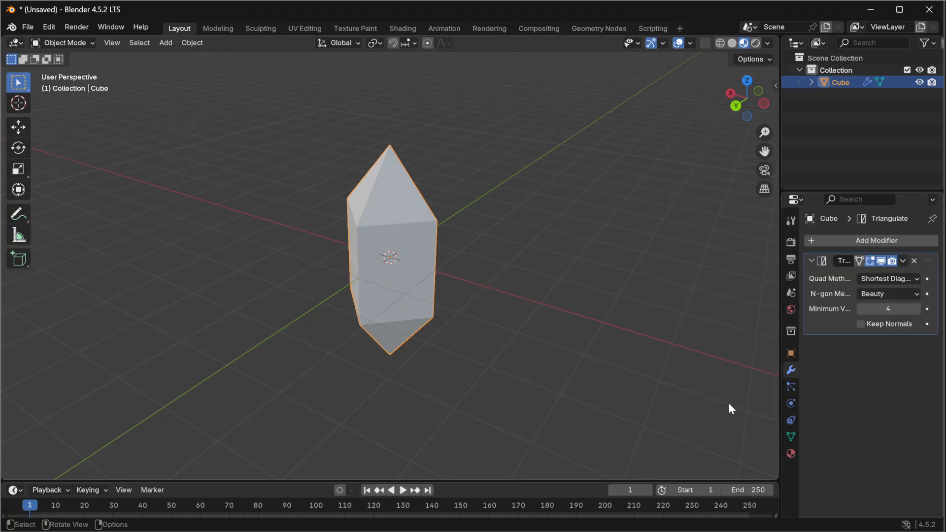
Step: Apply the Triangulate modifier and switch the viewport to wireframe shading to check the triangulated edges
{"action": "middle_click_drag", "start_coordinate": [370, 288], "coordinate": [279, 298]}
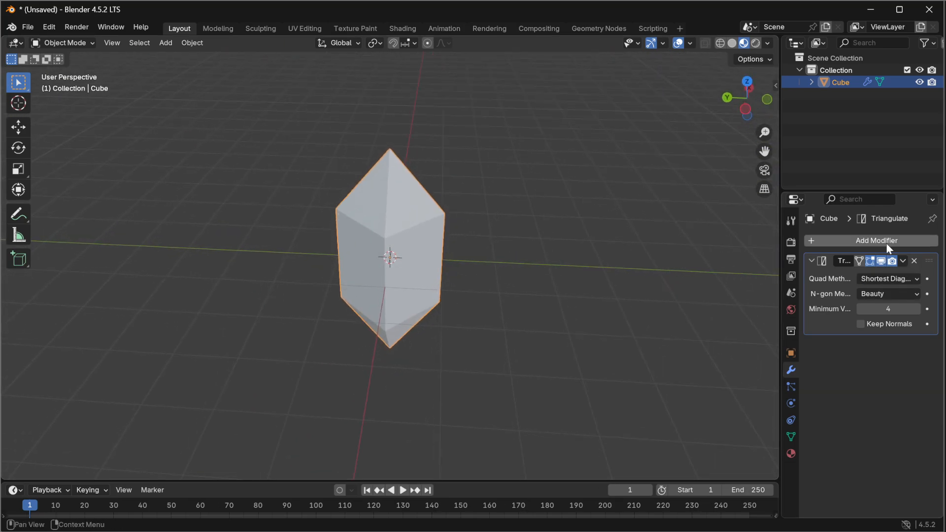
{"action": "left_click", "coordinate": [903, 260]}
{"action": "left_click", "coordinate": [879, 275]}
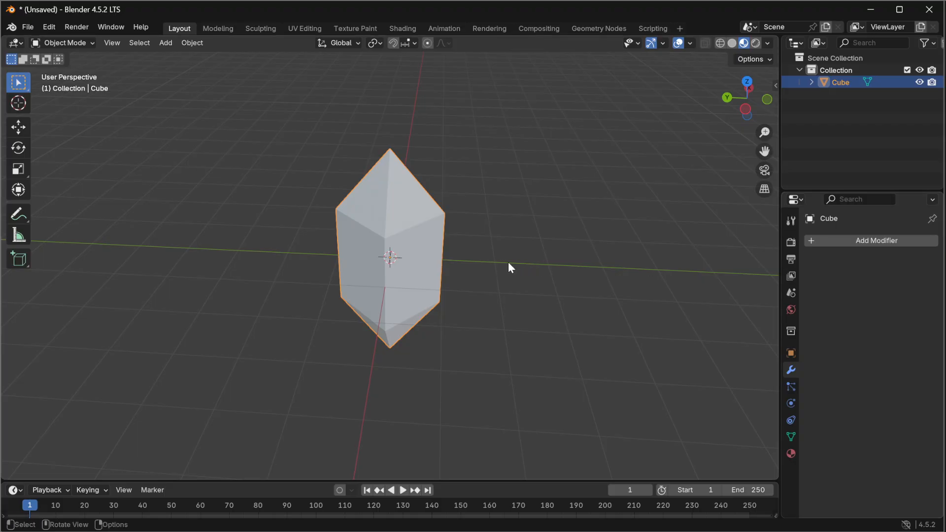
{"action": "left_click", "coordinate": [720, 43]}
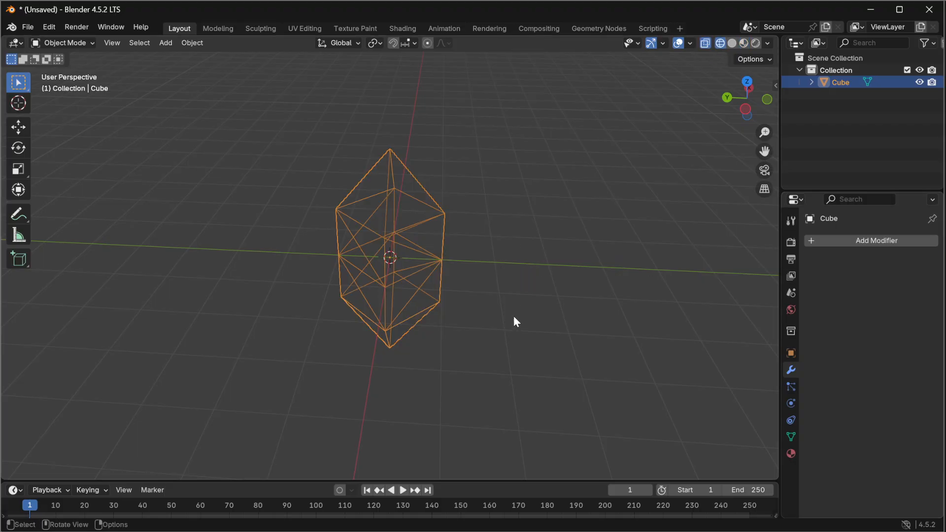
{"action": "mouse_move", "coordinate": [513, 315]}
{"action": "middle_mouse_down"}
{"action": "mouse_move", "coordinate": [596, 244]}
{"action": "mouse_move", "coordinate": [448, 306]}
{"action": "mouse_move", "coordinate": [666, 72]}
{"action": "middle_mouse_up"}
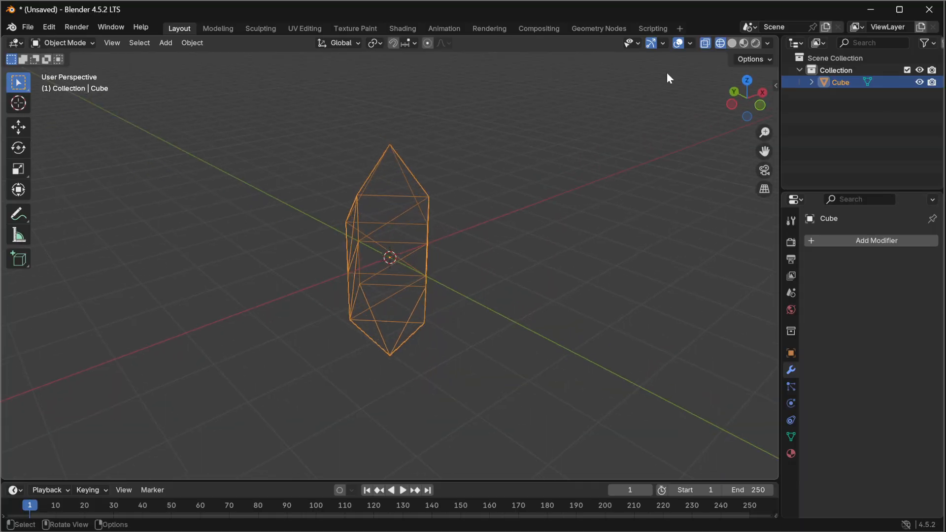
Step: Switch the viewport to Material Preview shading and try Shade Smooth on the crystal
{"action": "left_click", "coordinate": [744, 43]}
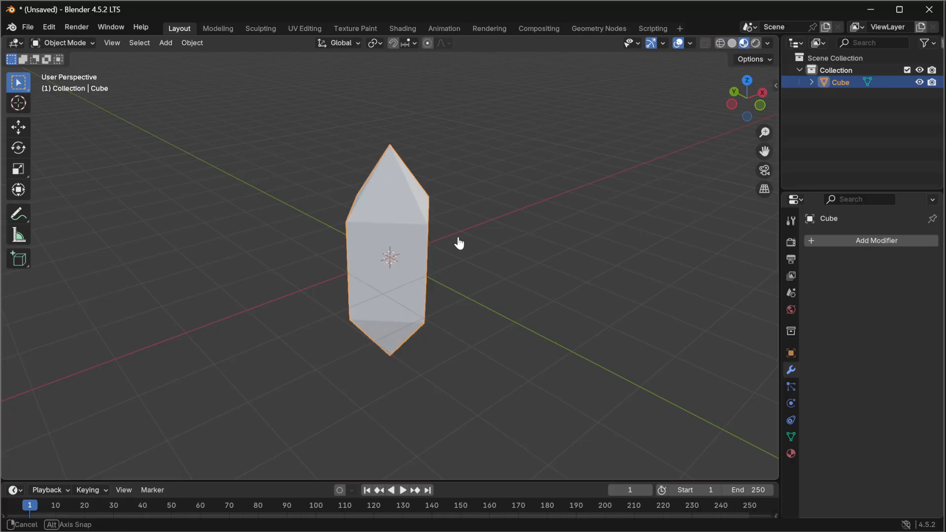
{"action": "mouse_move", "coordinate": [459, 241]}
{"action": "middle_mouse_down"}
{"action": "mouse_move", "coordinate": [226, 235]}
{"action": "mouse_move", "coordinate": [178, 266]}
{"action": "mouse_move", "coordinate": [129, 213]}
{"action": "mouse_move", "coordinate": [108, 206]}
{"action": "mouse_move", "coordinate": [114, 245]}
{"action": "mouse_move", "coordinate": [190, 262]}
{"action": "mouse_move", "coordinate": [272, 266]}
{"action": "mouse_move", "coordinate": [389, 227]}
{"action": "middle_mouse_up"}
{"action": "right_click", "coordinate": [389, 227]}
{"action": "left_click", "coordinate": [350, 225]}
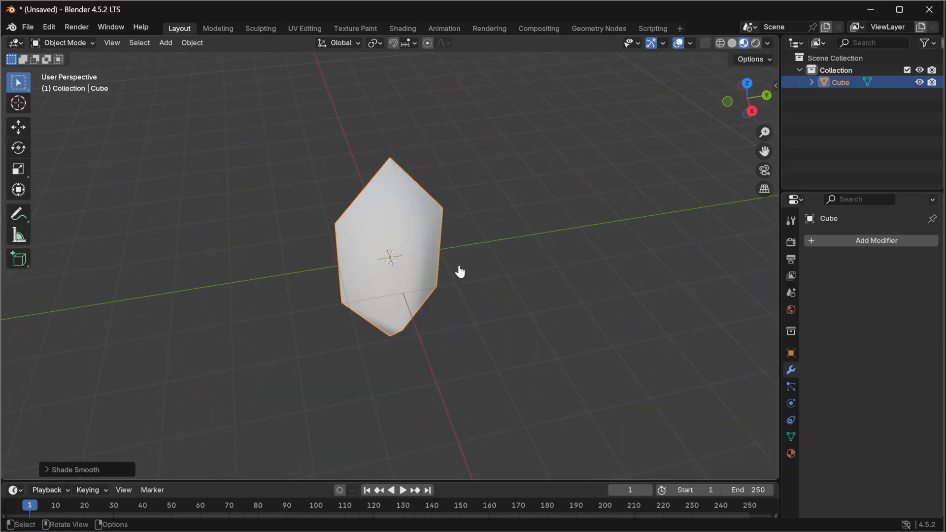
{"action": "middle_click_drag", "start_coordinate": [458, 271], "coordinate": [405, 207]}
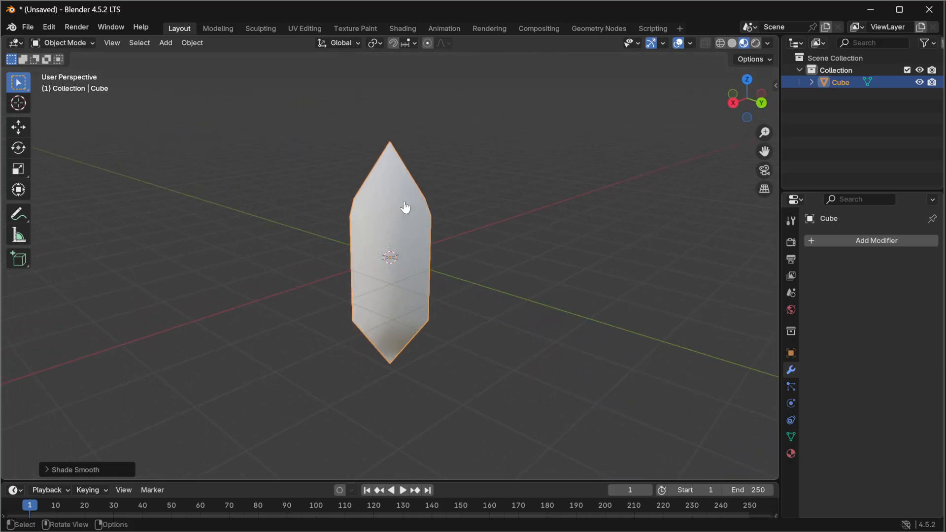
Step: Set the crystal to Shade Flat so its facets have hard edges
{"action": "right_click", "coordinate": [404, 206]}
{"action": "left_click", "coordinate": [359, 225]}
{"action": "middle_click_drag", "start_coordinate": [308, 258], "coordinate": [419, 291]}
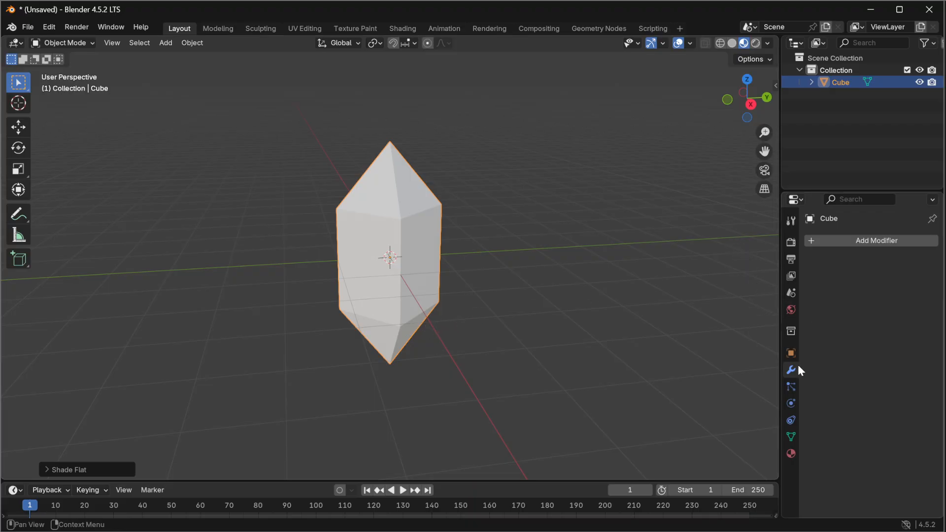
Step: Rename the crystal's material as Gem_Transparent
{"action": "left_click", "coordinate": [791, 454]}
{"action": "double_click", "coordinate": [863, 292]}
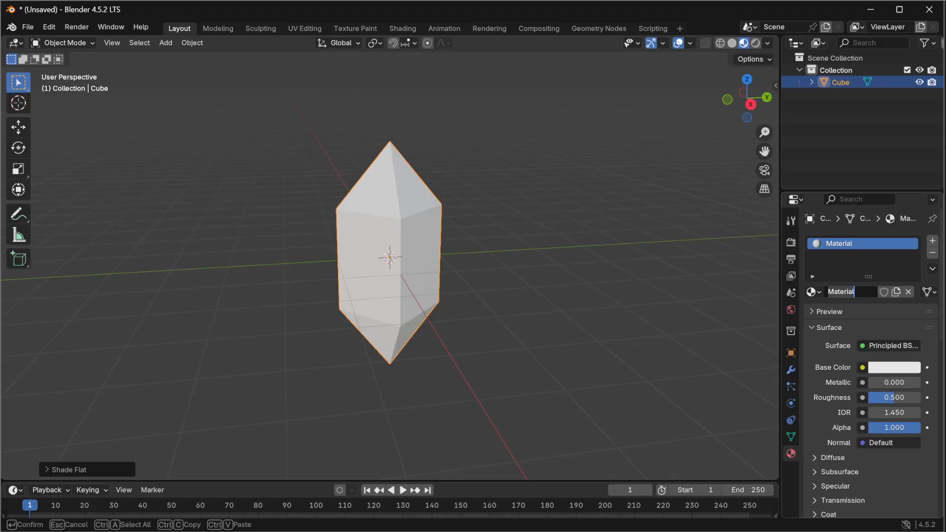
{"action": "type", "text": "Gem_Transparency"}
{"action": "key", "text": "Return"}
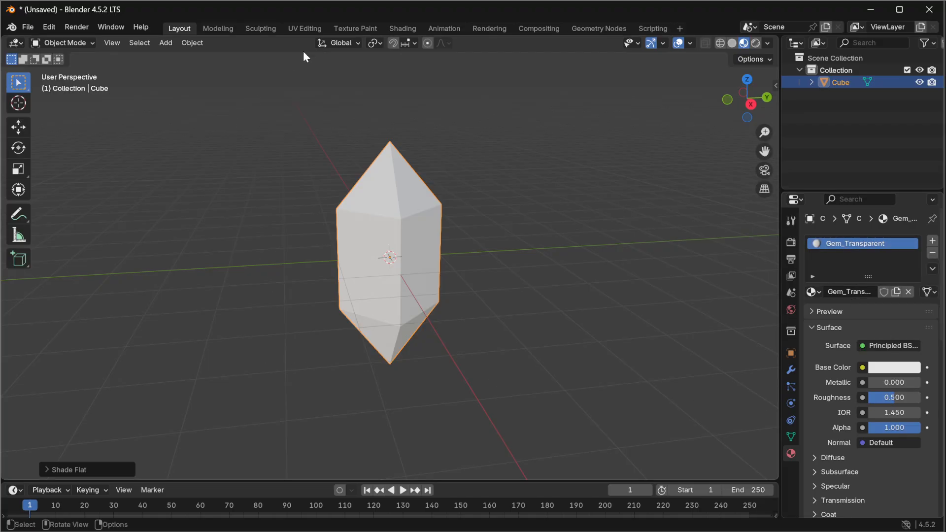
Step: In the Texture Paint workspace, create a blank 1024 x 1024 px image filled with light blue (#3CD2FF)
{"action": "left_click", "coordinate": [339, 30]}
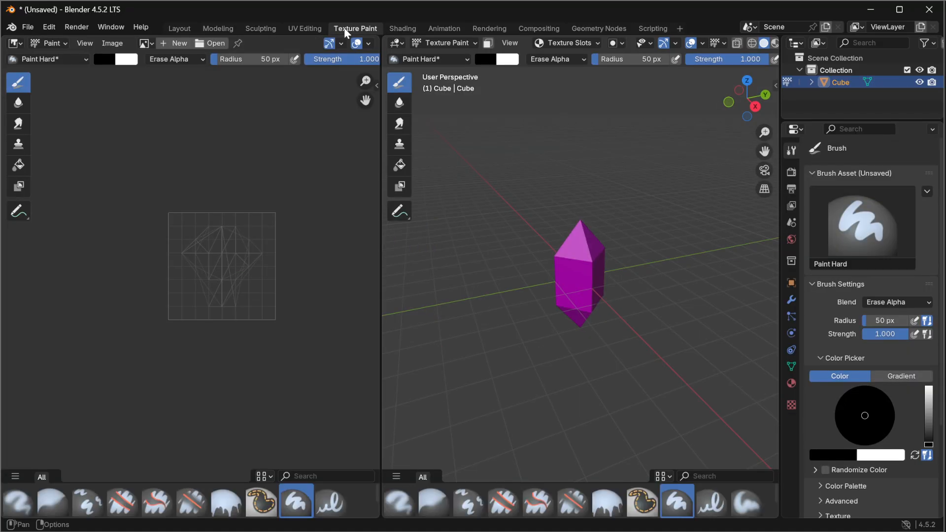
{"action": "left_click", "coordinate": [169, 44]}
{"action": "left_click", "coordinate": [216, 99]}
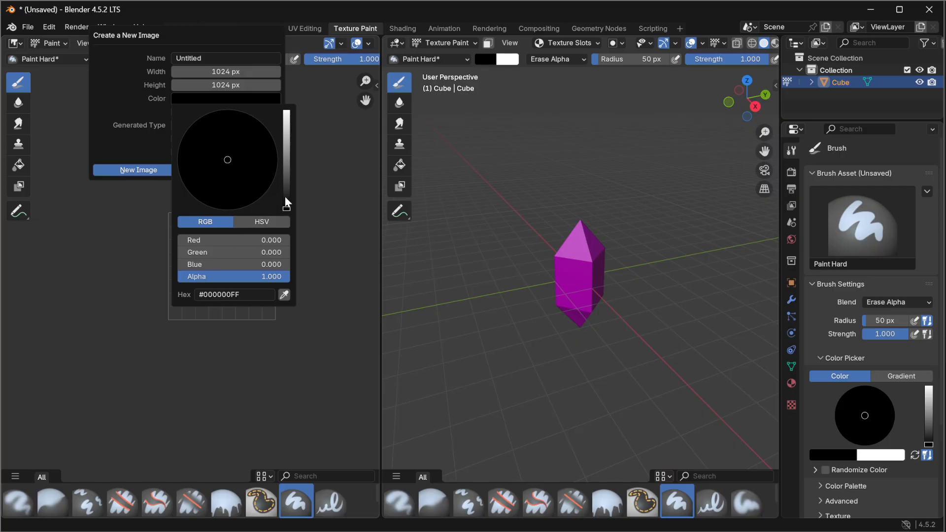
{"action": "left_click_drag", "start_coordinate": [285, 196], "coordinate": [286, 112]}
{"action": "left_click_drag", "start_coordinate": [229, 152], "coordinate": [236, 123]}
{"action": "left_click", "coordinate": [162, 170]}
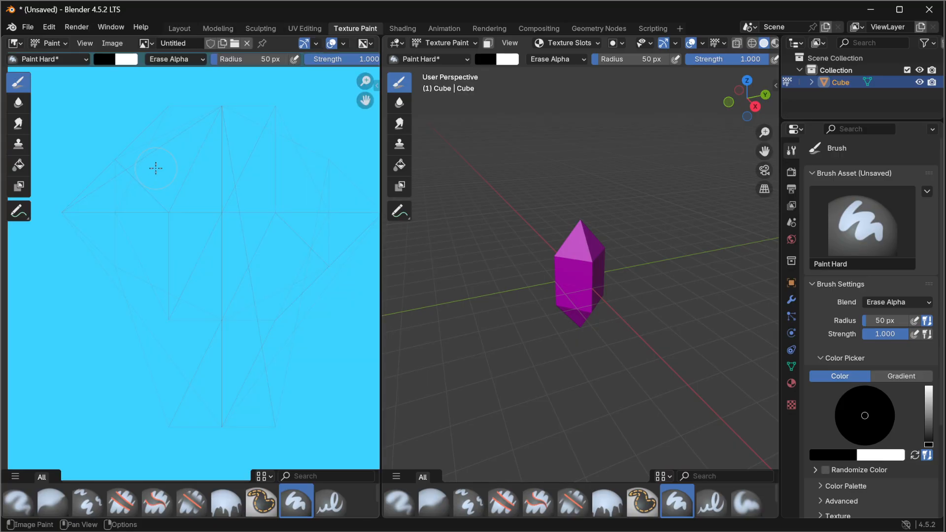
Step: Save the light blue image as Gem_BR.png in the Model Importing Tutorial folder
{"action": "left_click", "coordinate": [112, 43]}
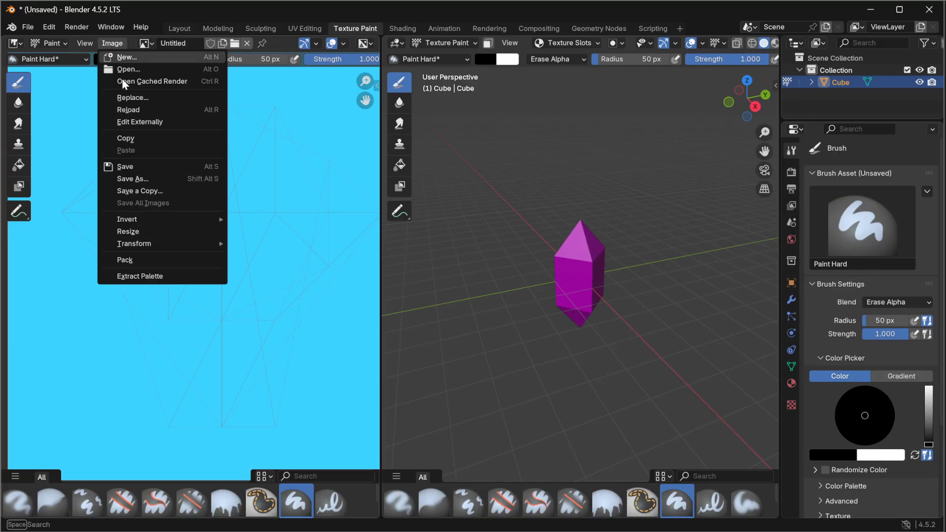
{"action": "left_click", "coordinate": [149, 179]}
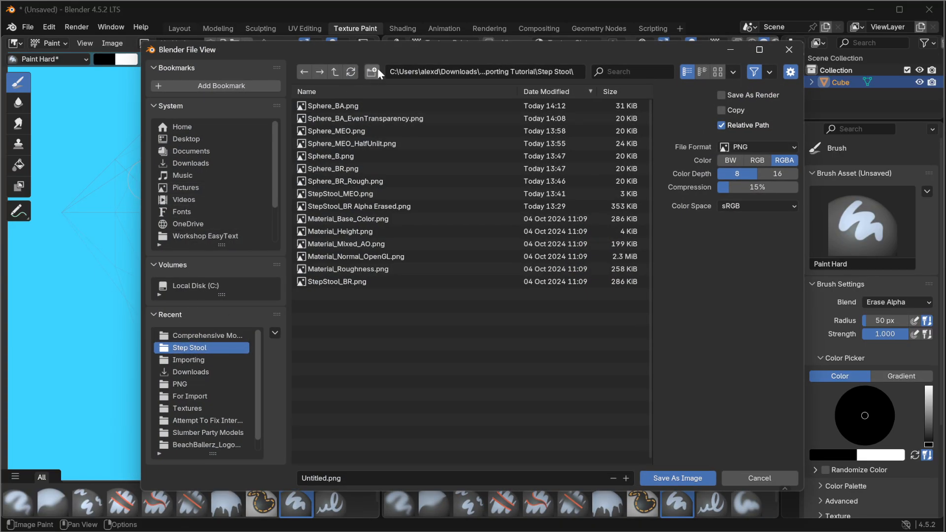
{"action": "left_click", "coordinate": [190, 335]}
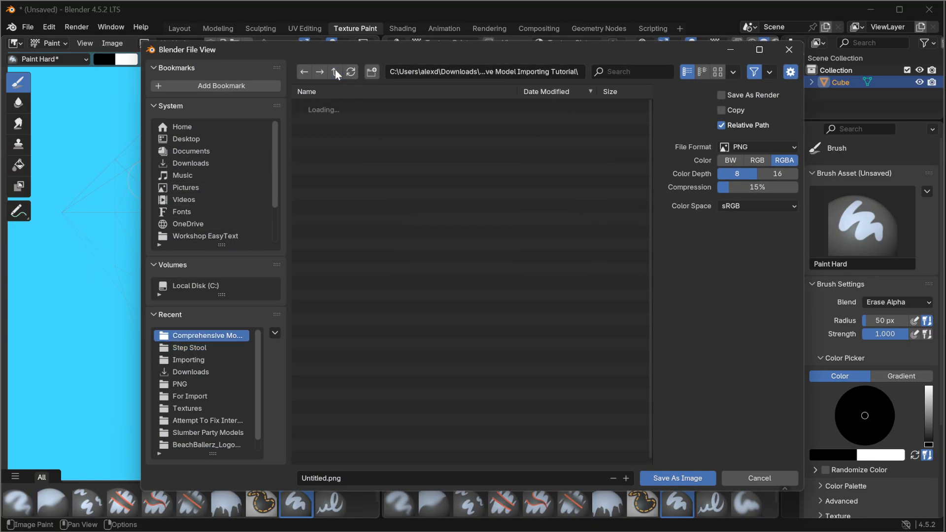
{"action": "left_click", "coordinate": [323, 479]}
{"action": "type", "text": "Gem_BR"}
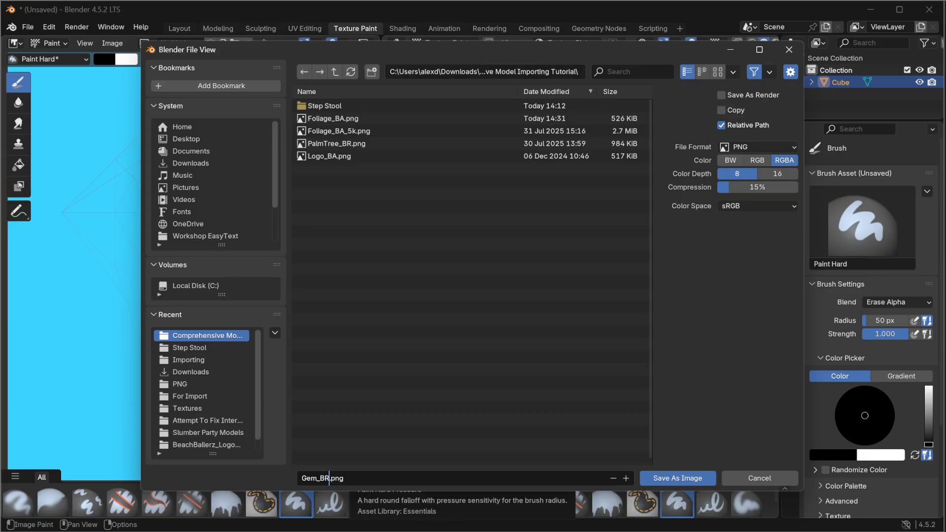
{"action": "left_click", "coordinate": [678, 478]}
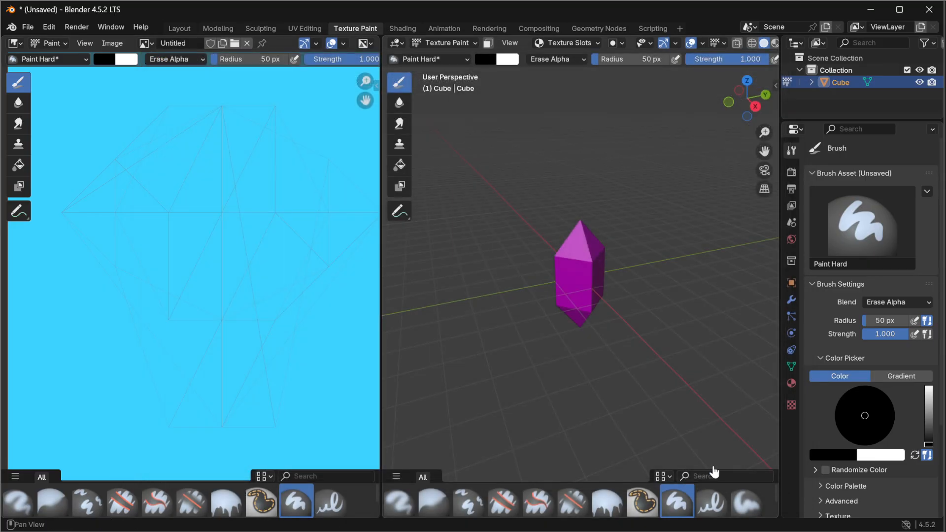
Step: In the UV Editing workspace, unwrap the whole crystal with Smart UV Project, using a 66° angle limit and 0.000 island margin
{"action": "scroll", "coordinate": [146, 223], "scroll_direction": "down", "scroll_amount": 3}
{"action": "scroll", "coordinate": [147, 223], "scroll_direction": "up", "scroll_amount": 2}
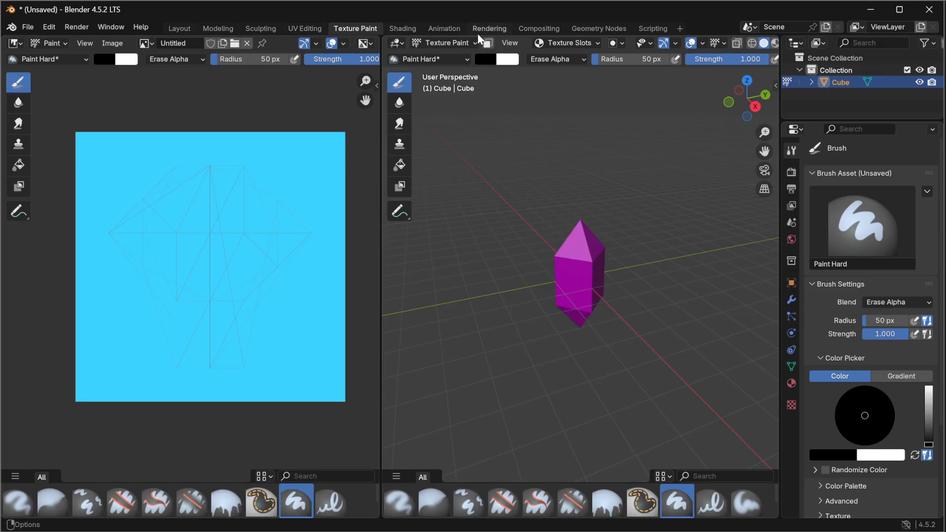
{"action": "left_click", "coordinate": [313, 29]}
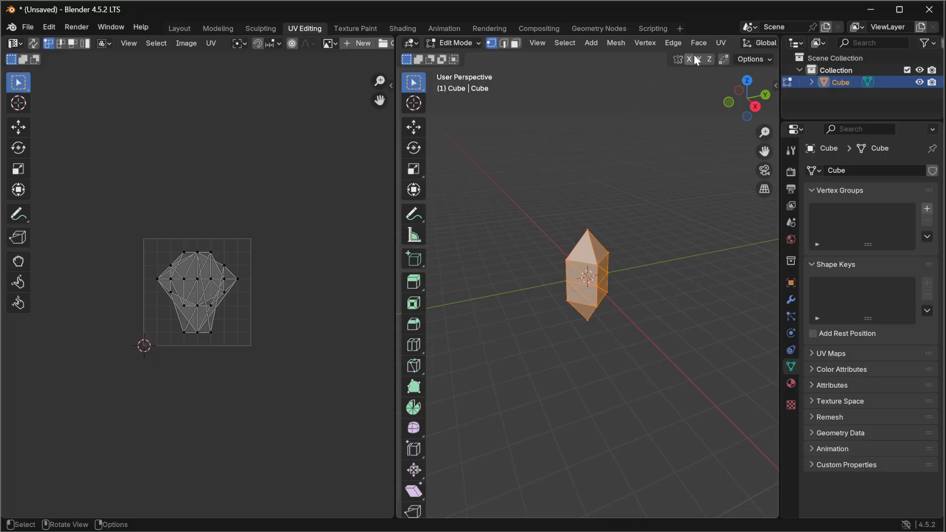
{"action": "left_click", "coordinate": [720, 43]}
{"action": "left_click", "coordinate": [749, 96]}
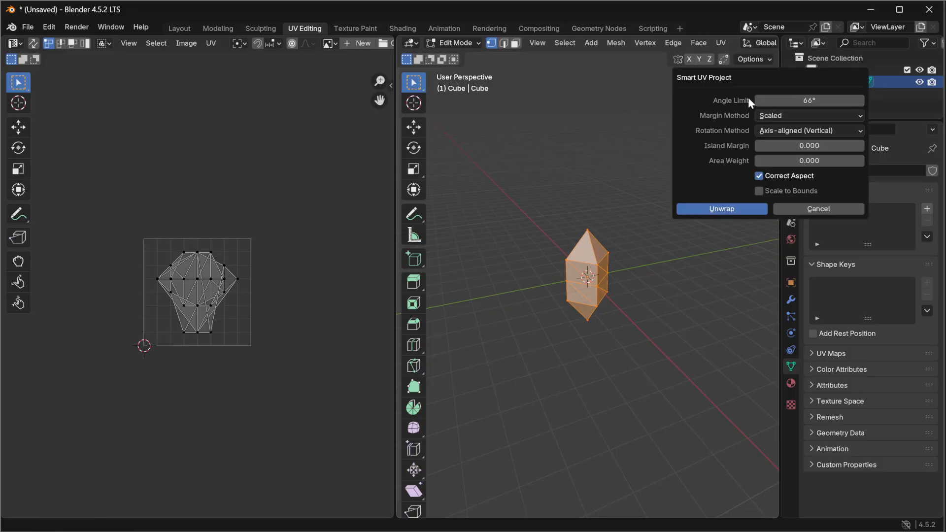
{"action": "left_click", "coordinate": [726, 208]}
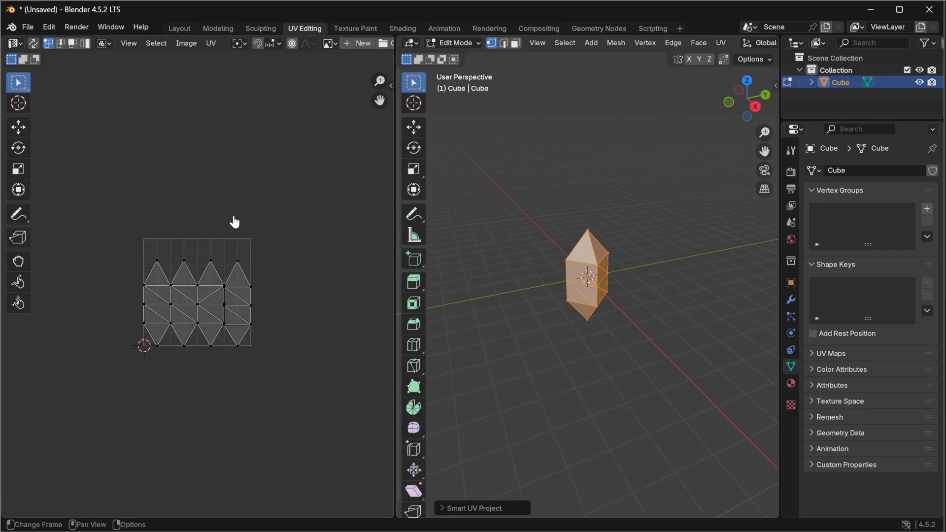
Step: Return to the Texture Paint workspace and start a new 1024 x 1024 px image named Gem_MESA
{"action": "left_click", "coordinate": [355, 29]}
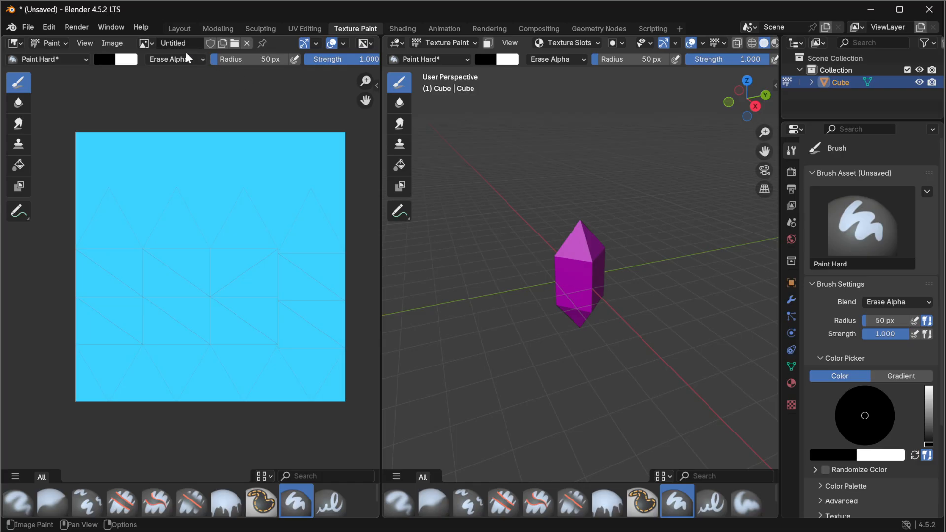
{"action": "left_click", "coordinate": [112, 44]}
{"action": "left_click", "coordinate": [120, 65]}
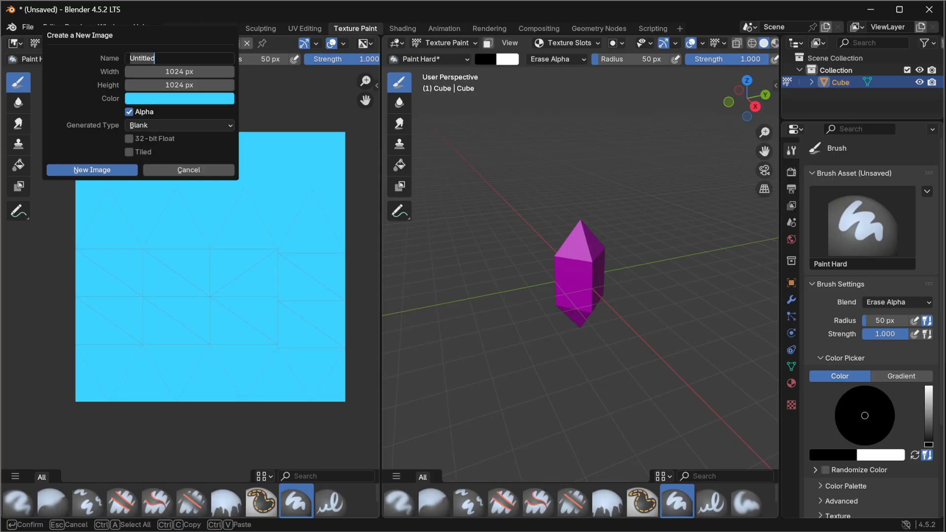
{"action": "type", "text": "Gem_MESA"}
{"action": "key", "text": "Return"}
Step: Set the Gem_MESA fill color's red to 1 and green to 0.25
{"action": "left_click", "coordinate": [165, 99]}
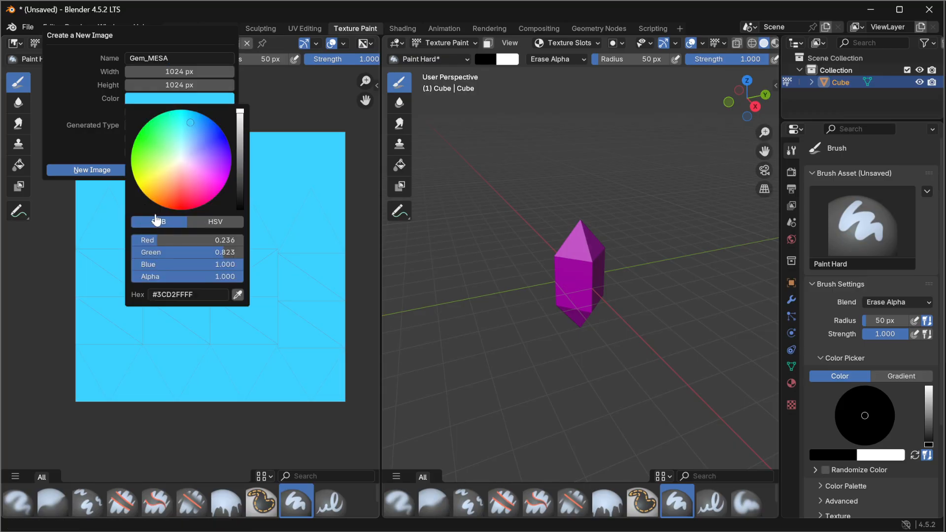
{"action": "left_click", "coordinate": [177, 239]}
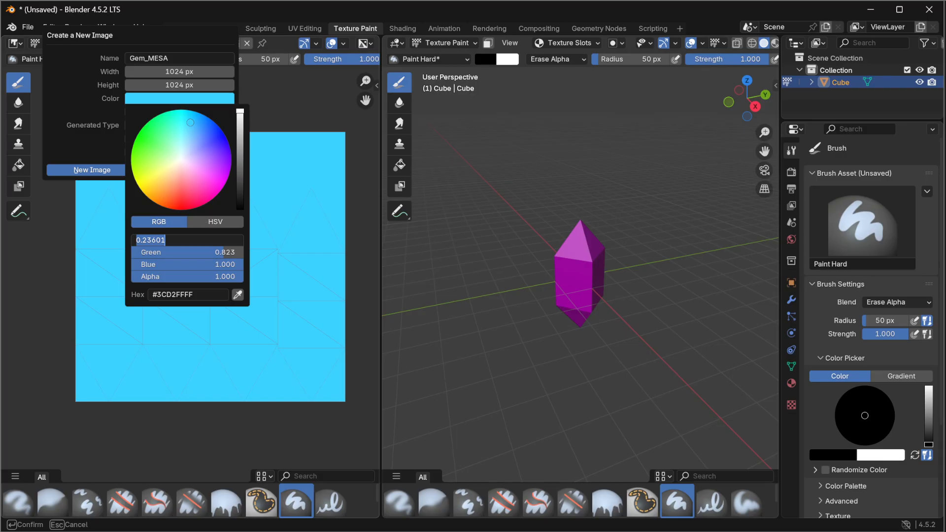
{"action": "type", "text": "1"}
{"action": "key", "text": "Return"}
{"action": "left_click", "coordinate": [218, 254]}
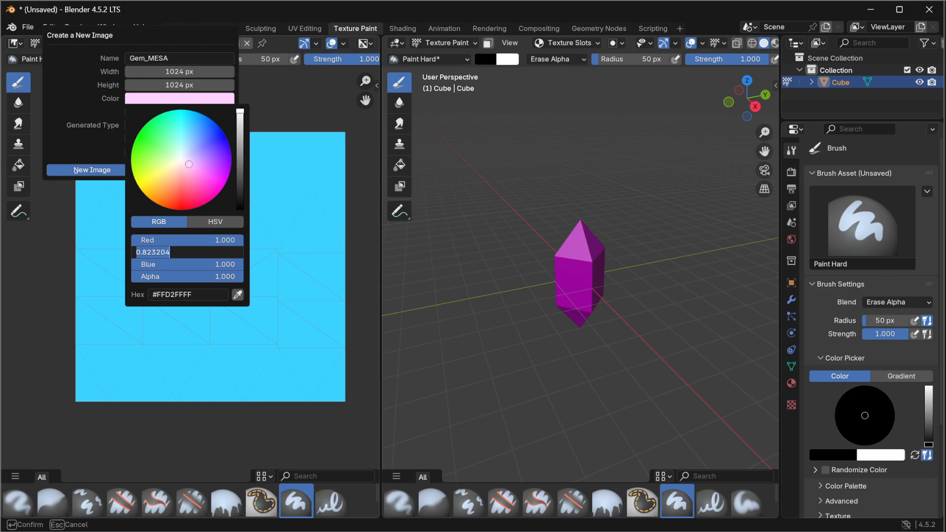
{"action": "type", "text": "0"}
{"action": "key", "text": "Return"}
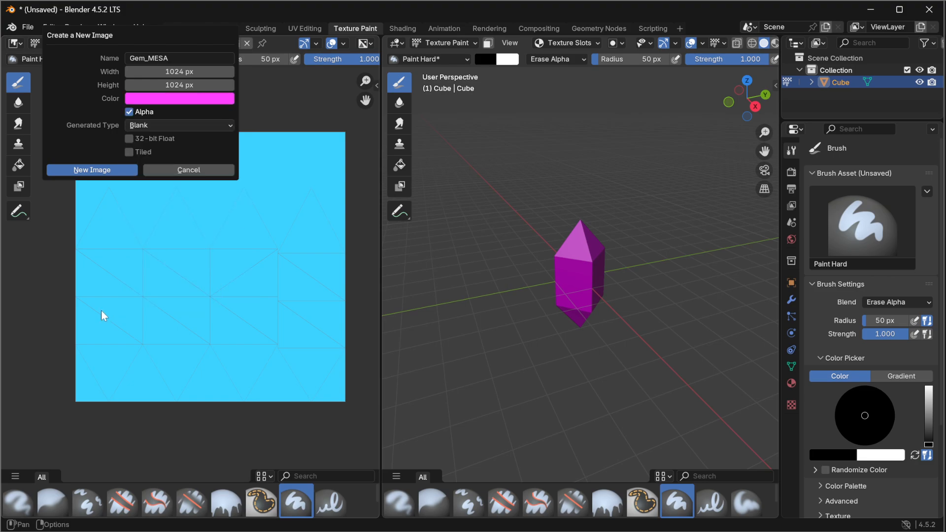
Step: Set the fill color's alpha to 0.7, leaving blue at 1, and create the Gem_MESA image
{"action": "left_click", "coordinate": [149, 104]}
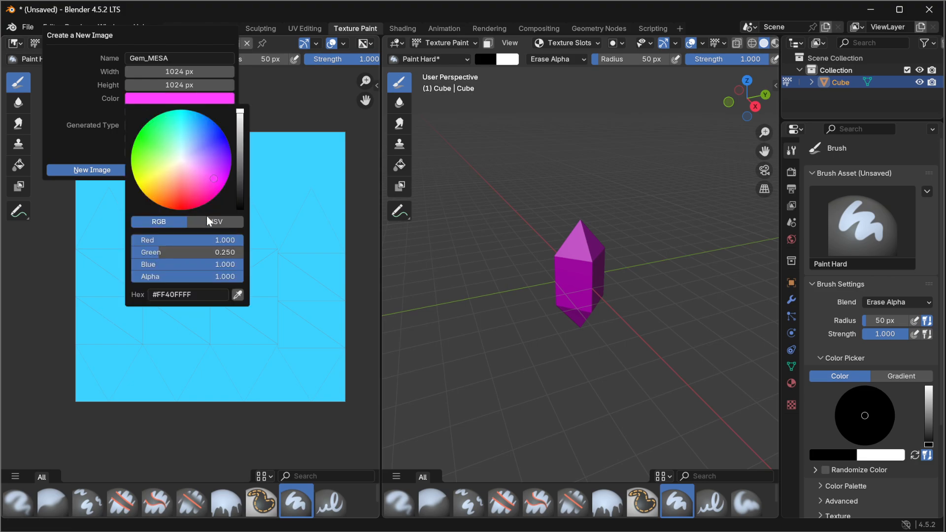
{"action": "left_click", "coordinate": [217, 265]}
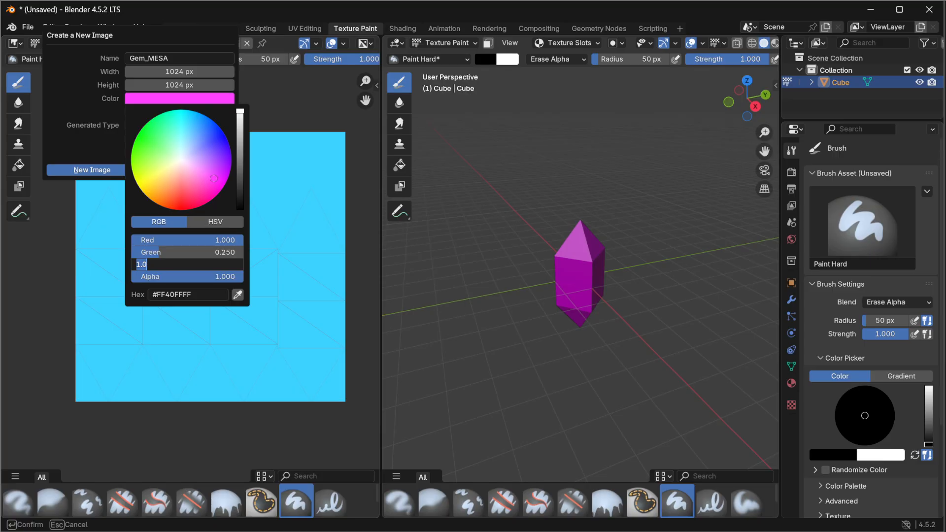
{"action": "left_click", "coordinate": [229, 277]}
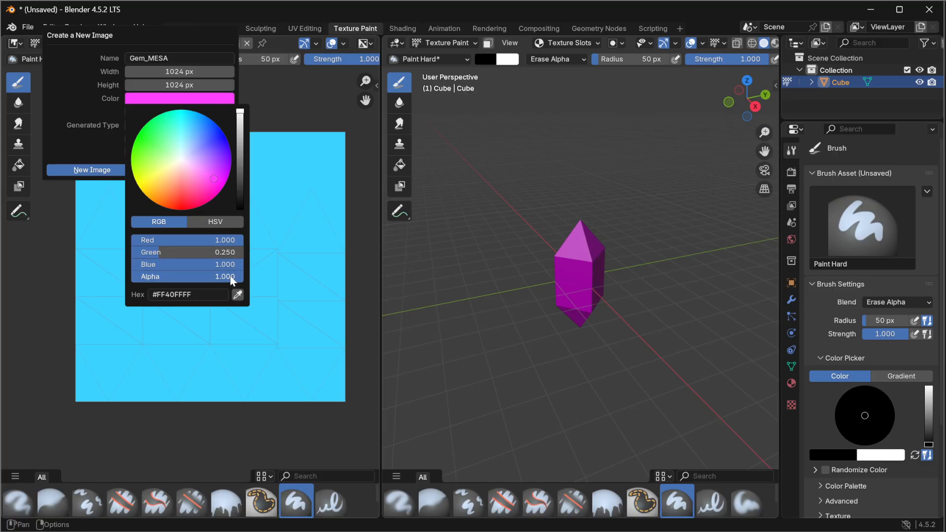
{"action": "left_click", "coordinate": [230, 277]}
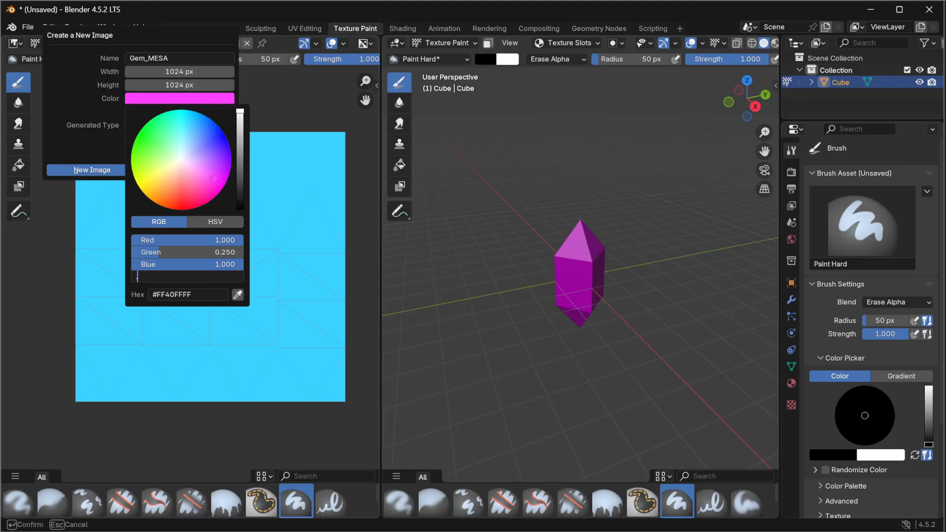
{"action": "key", "text": "Return"}
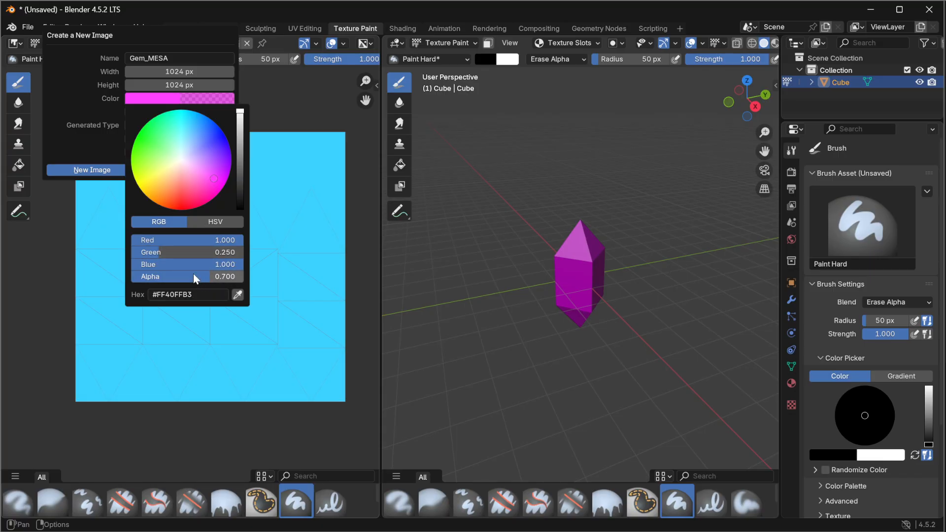
{"action": "left_click", "coordinate": [96, 170]}
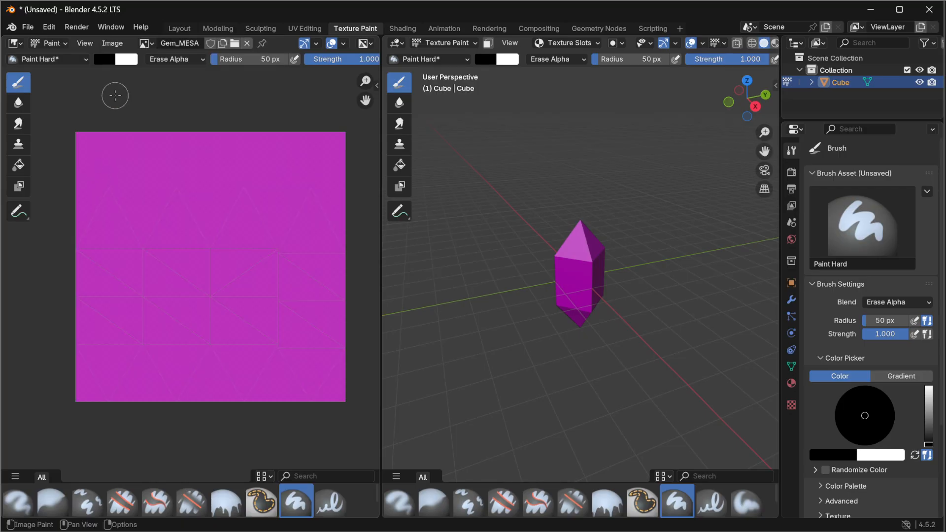
Step: Save the magenta image as Gem_MESA.png in the Model Importing Tutorial folder
{"action": "left_click", "coordinate": [112, 43]}
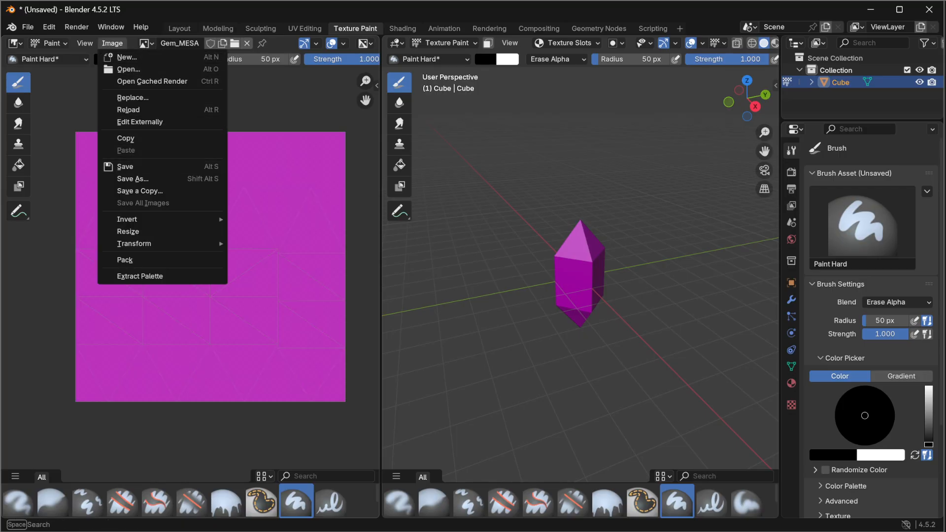
{"action": "left_click", "coordinate": [132, 178]}
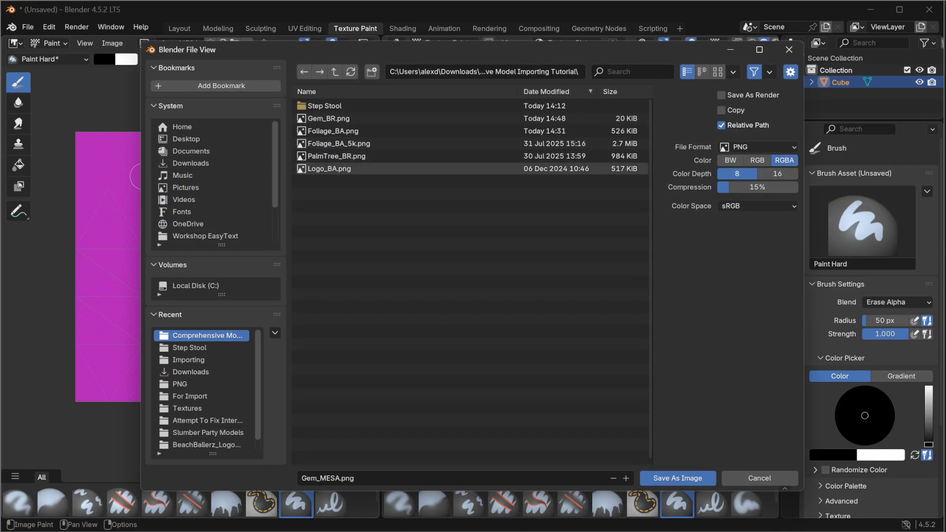
{"action": "left_click", "coordinate": [329, 484]}
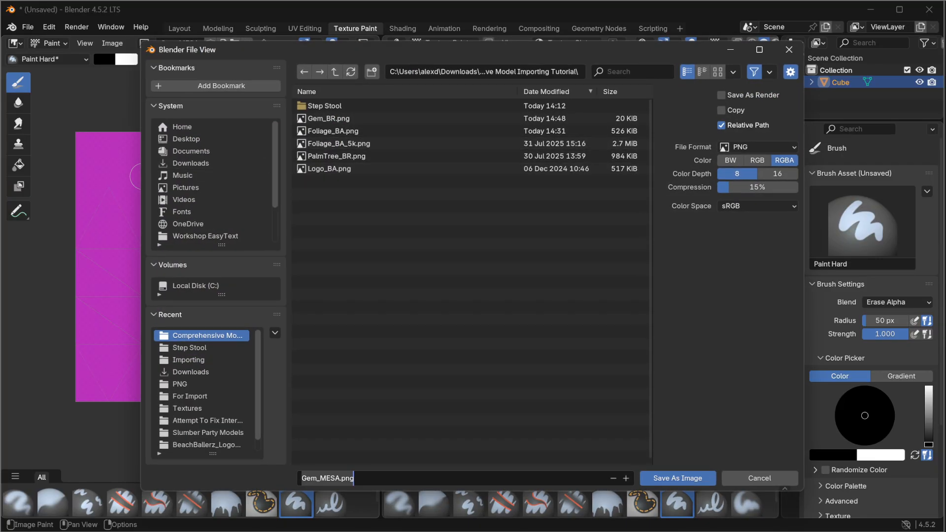
{"action": "left_click", "coordinate": [678, 478]}
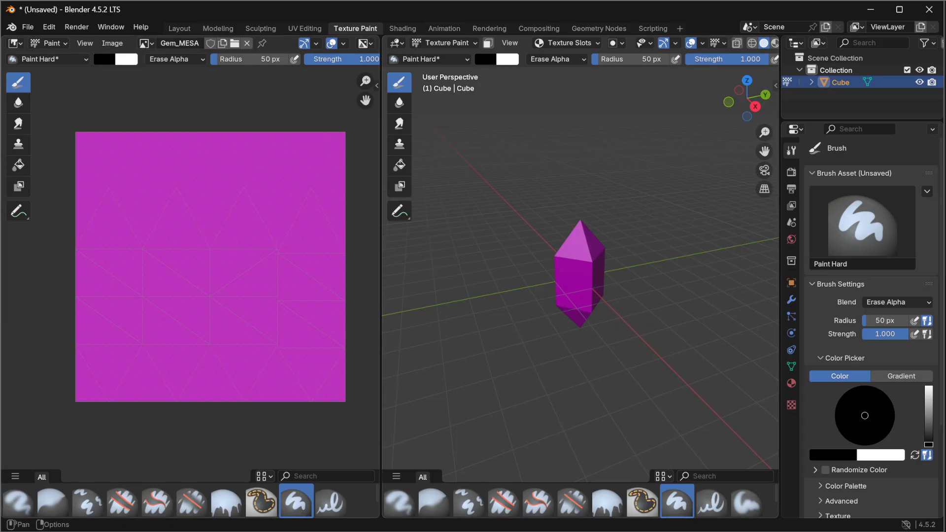
Step: Show the blue Untitled image in the image editor instead of Gem_MESA
{"action": "left_click", "coordinate": [180, 44]}
{"action": "left_click", "coordinate": [145, 44]}
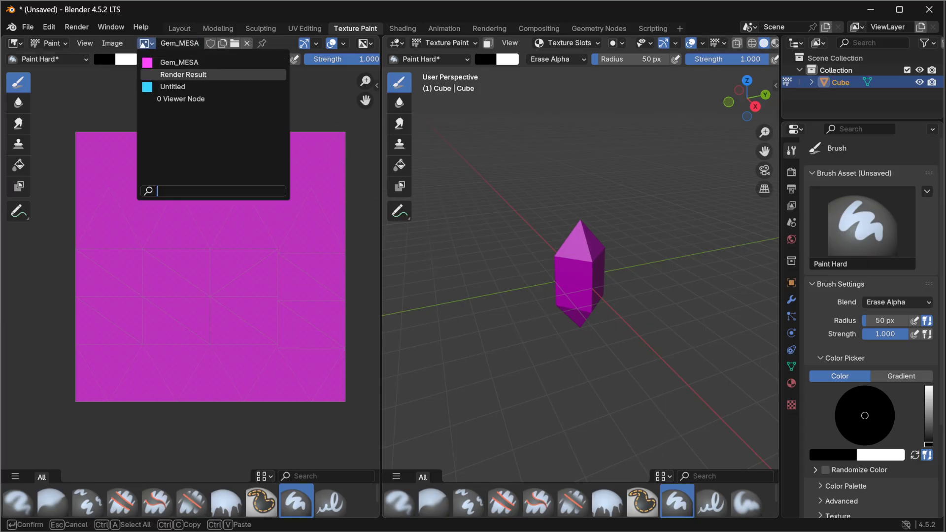
{"action": "left_click", "coordinate": [172, 86]}
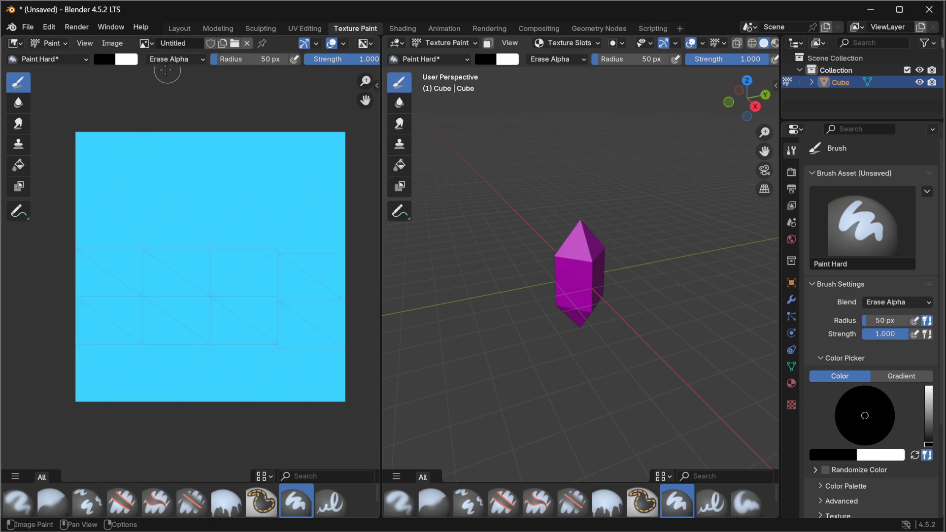
{"action": "left_click", "coordinate": [113, 43]}
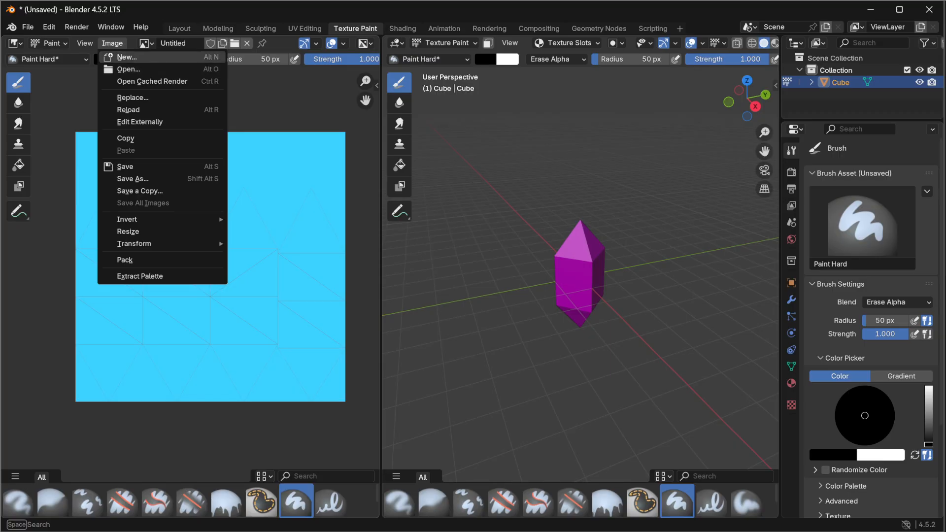
{"action": "left_click", "coordinate": [126, 57]}
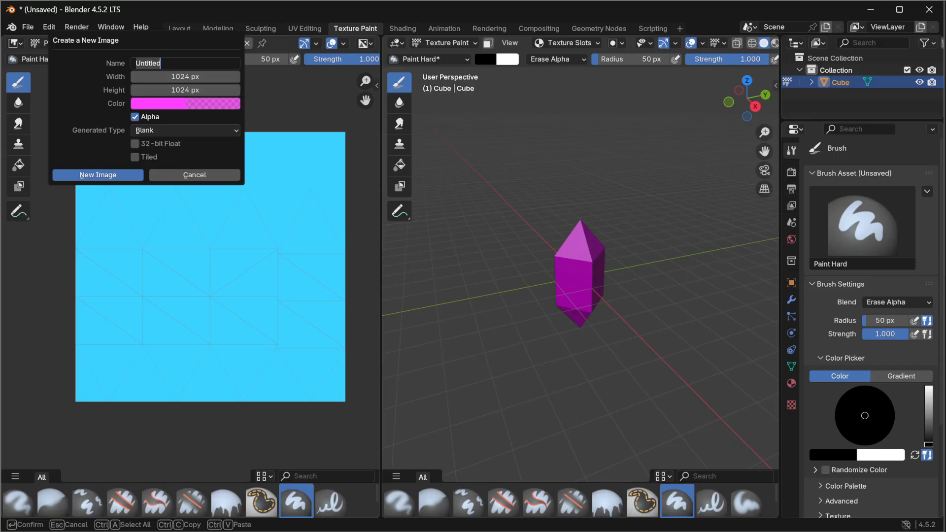
{"action": "left_click", "coordinate": [188, 173]}
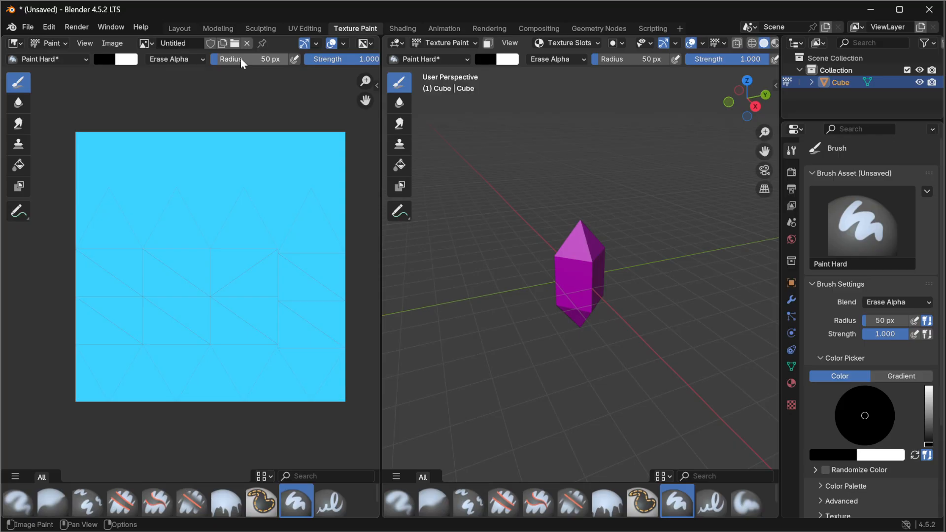
Step: Erase some alpha from the blue image using the Erase Alpha brush at radius 238 px and strength 0.149
{"action": "mouse_move", "coordinate": [241, 58]}
{"action": "left_mouse_down"}
{"action": "mouse_move", "coordinate": [261, 59]}
{"action": "mouse_move", "coordinate": [245, 68]}
{"action": "left_mouse_up"}
{"action": "key", "text": "shift+f"}
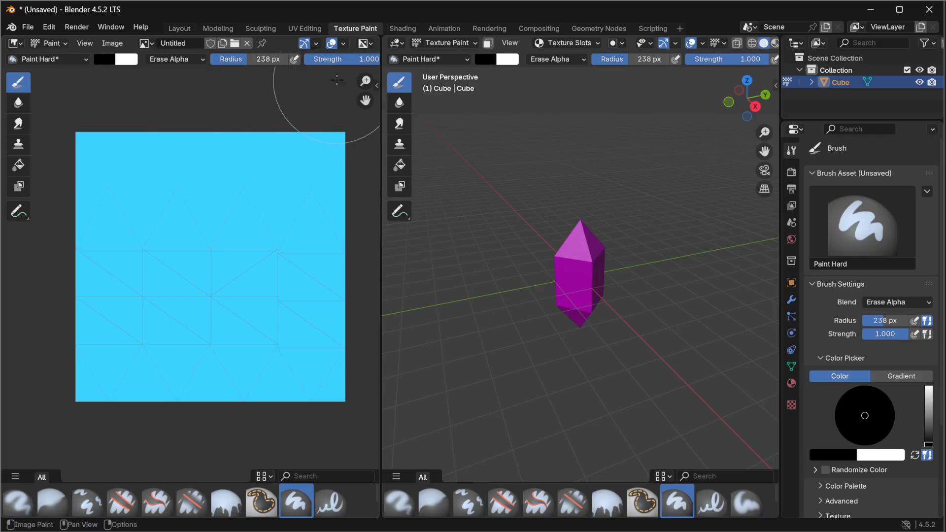
{"action": "left_click_drag", "start_coordinate": [338, 59], "coordinate": [318, 70]}
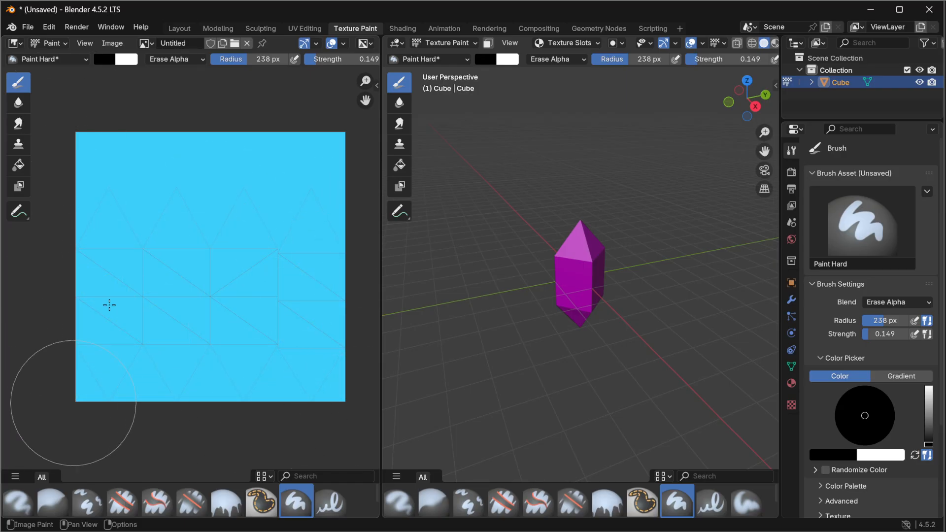
{"action": "left_click", "coordinate": [345, 281]}
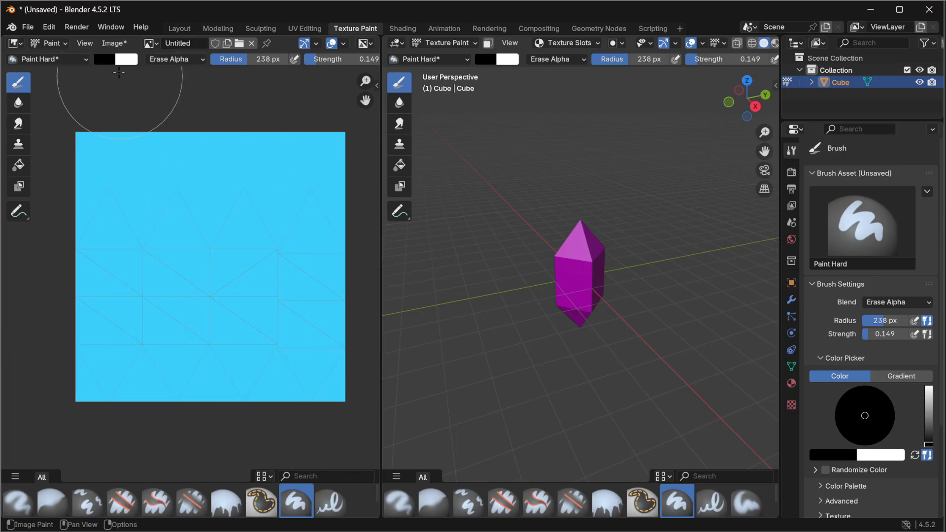
Step: Save the edited blue image over the existing Gem_BR.png in the tutorial folder
{"action": "left_click", "coordinate": [112, 44]}
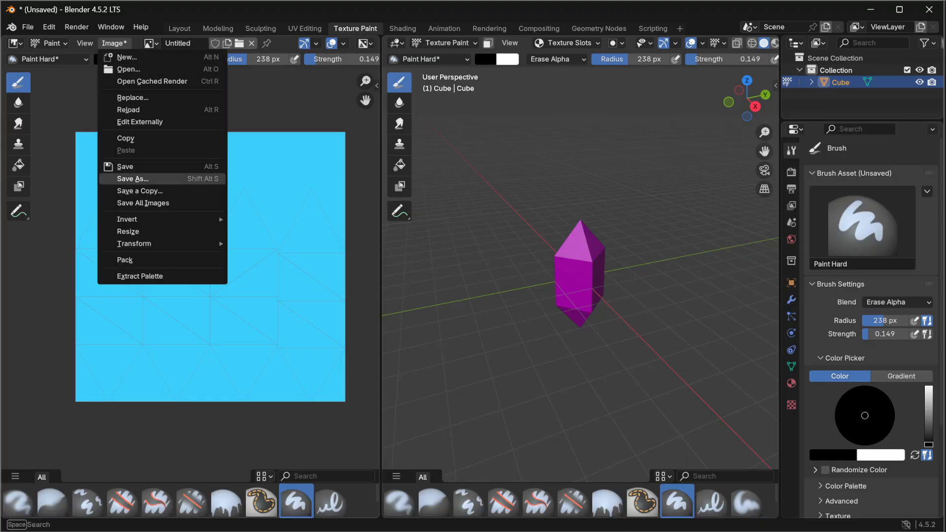
{"action": "left_click", "coordinate": [132, 179]}
{"action": "left_click", "coordinate": [334, 131]}
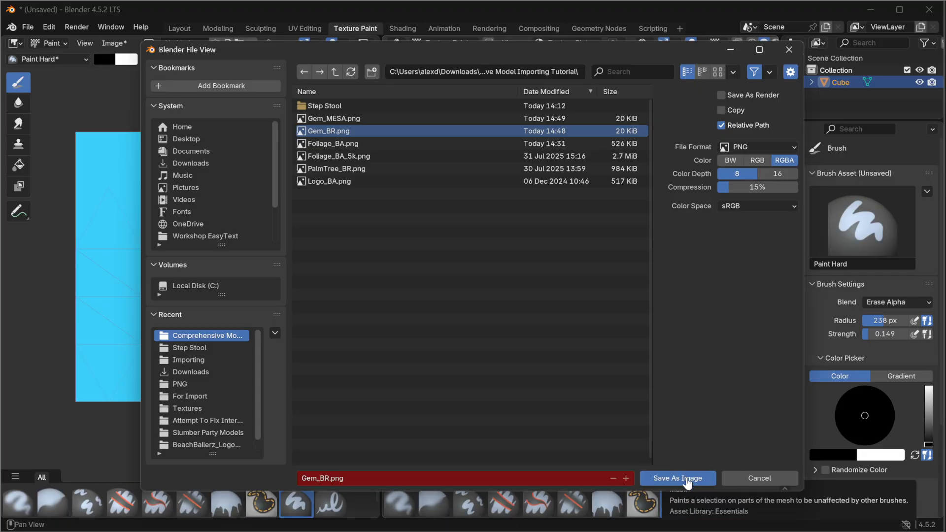
{"action": "left_click", "coordinate": [689, 476]}
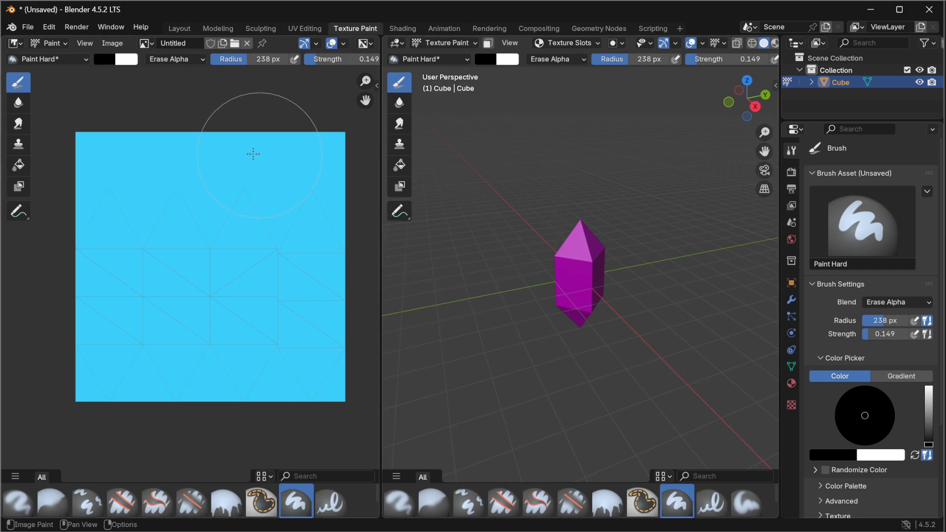
Step: Export the crystal as an FBX file named Gem.fbx into the Comprehensive Model Importing Tutorial folder
{"action": "left_click", "coordinate": [28, 27]}
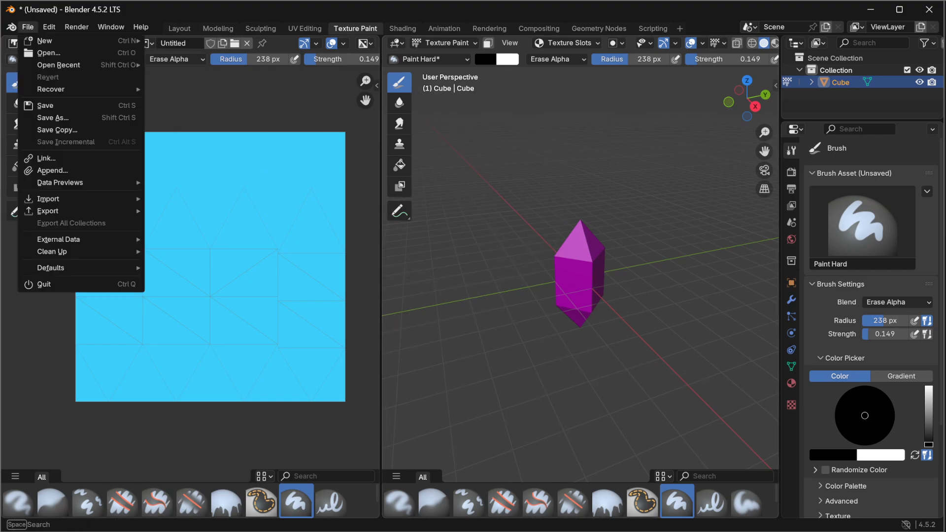
{"action": "mouse_move", "coordinate": [48, 211]}
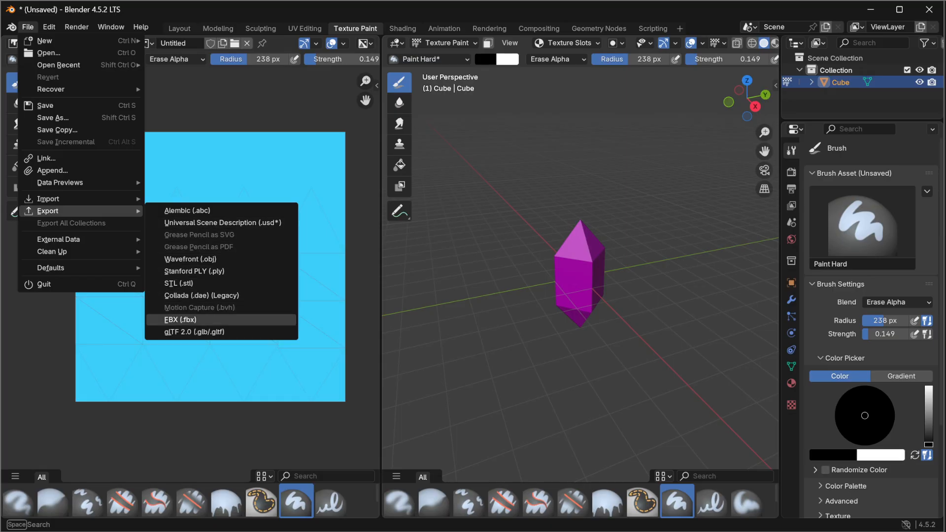
{"action": "left_click", "coordinate": [180, 320]}
{"action": "left_click", "coordinate": [217, 333]}
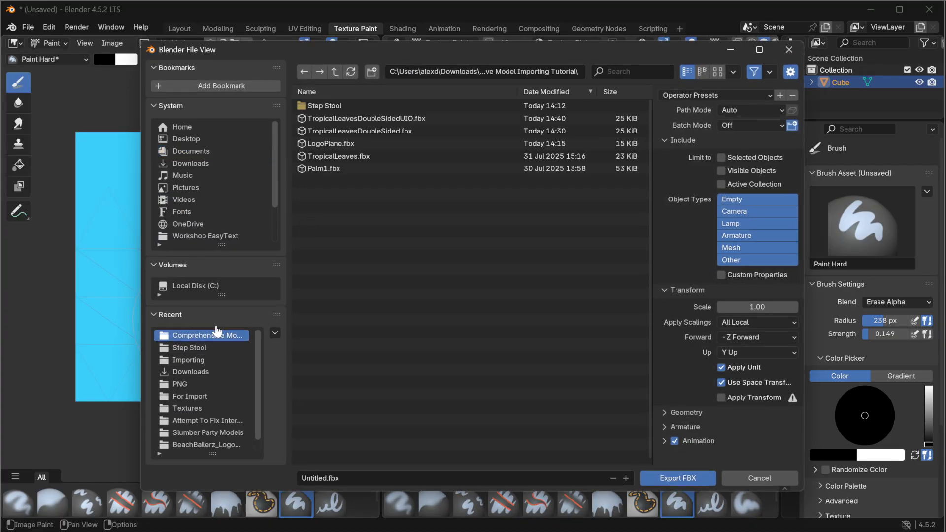
{"action": "left_click", "coordinate": [320, 478]}
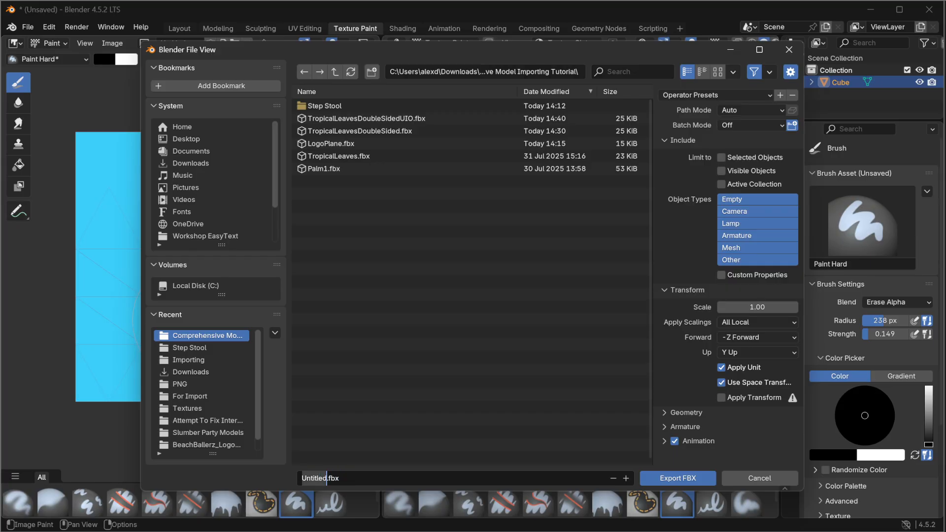
{"action": "type", "text": "Gem"}
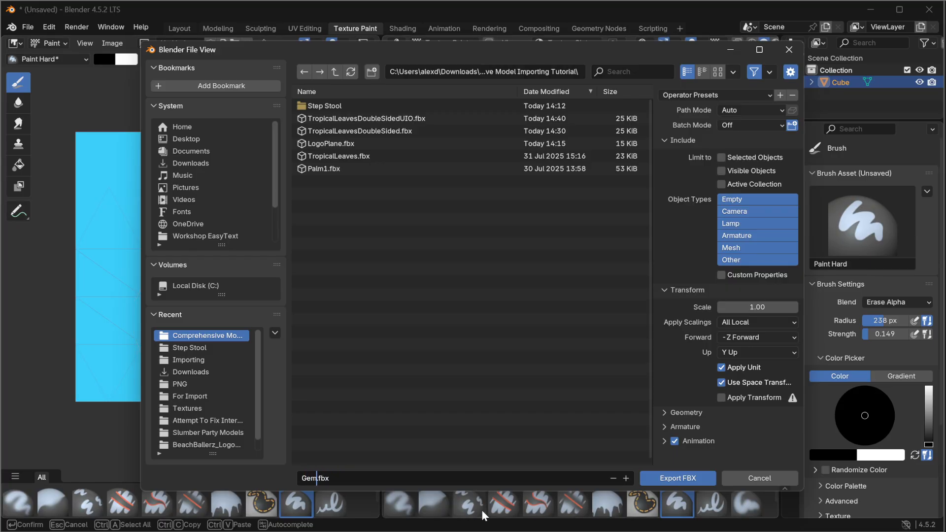
{"action": "left_click", "coordinate": [682, 478]}
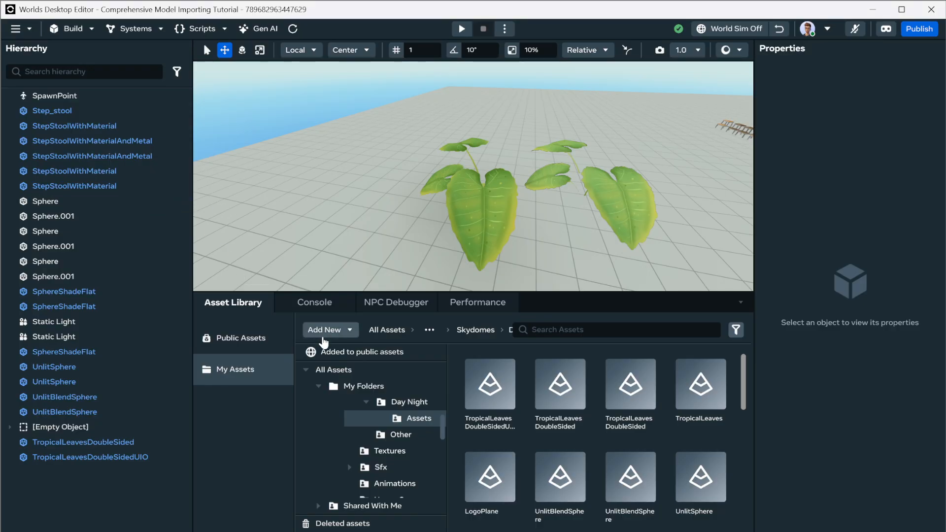
Step: Switch to Worlds Desktop Editor and import Gem.fbx with Gem_BR.png and Gem_MESA.png as a new 3D model
{"action": "left_click", "coordinate": [324, 329]}
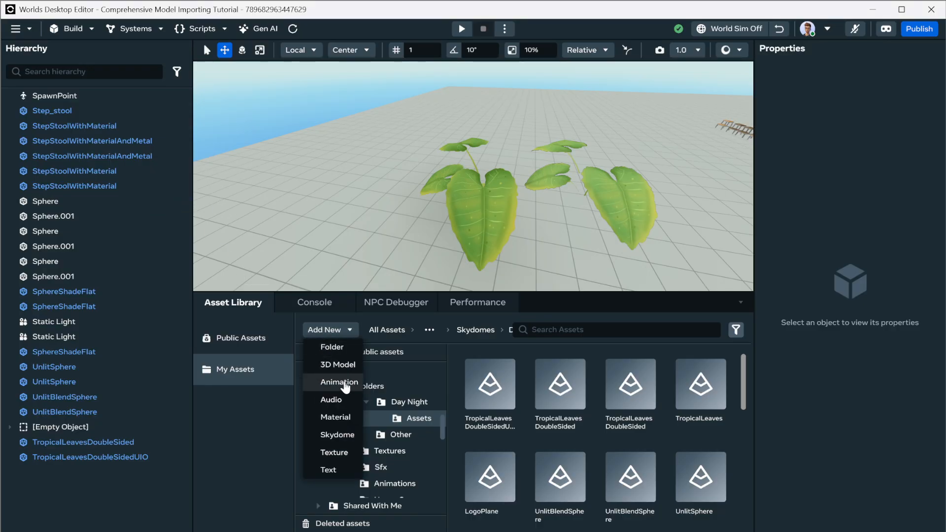
{"action": "left_click", "coordinate": [338, 365]}
{"action": "left_click", "coordinate": [363, 337]}
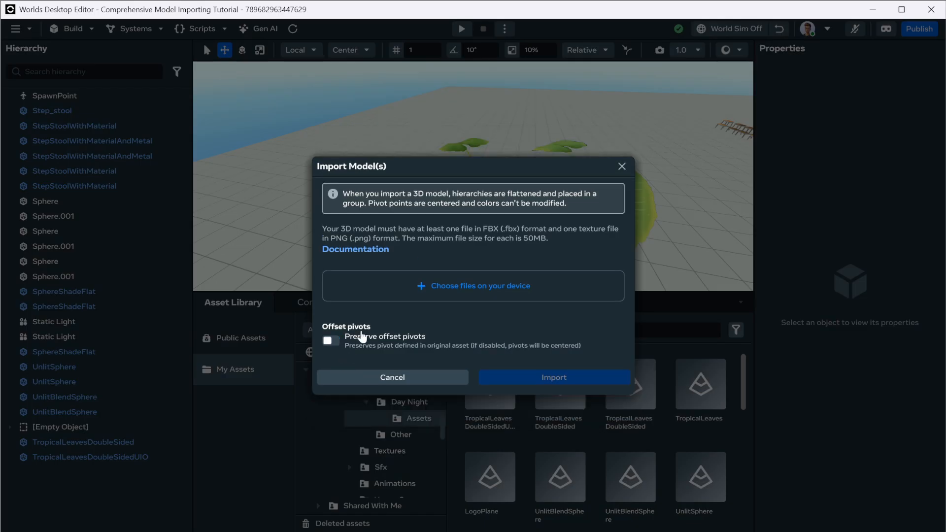
{"action": "left_click", "coordinate": [413, 291]}
{"action": "left_click", "coordinate": [136, 115]}
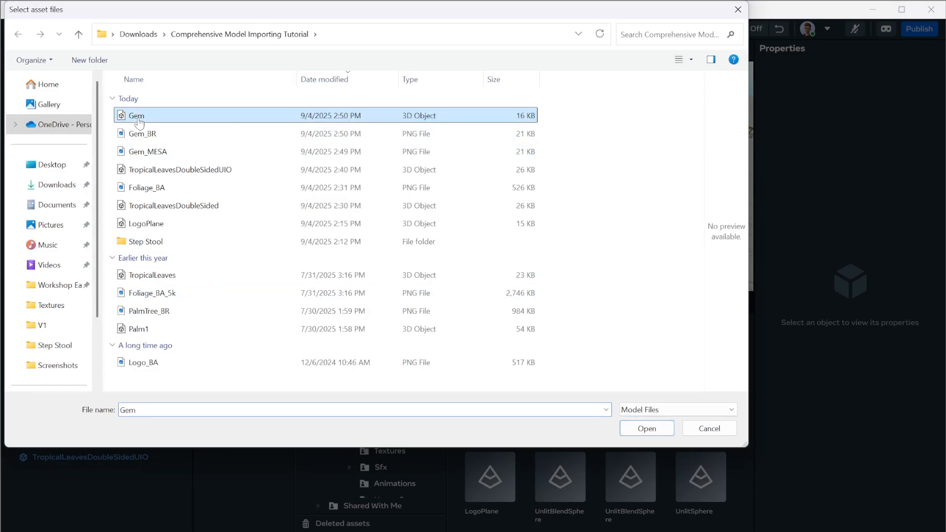
{"action": "left_click", "coordinate": [155, 151], "text": "shift"}
{"action": "left_click", "coordinate": [647, 428]}
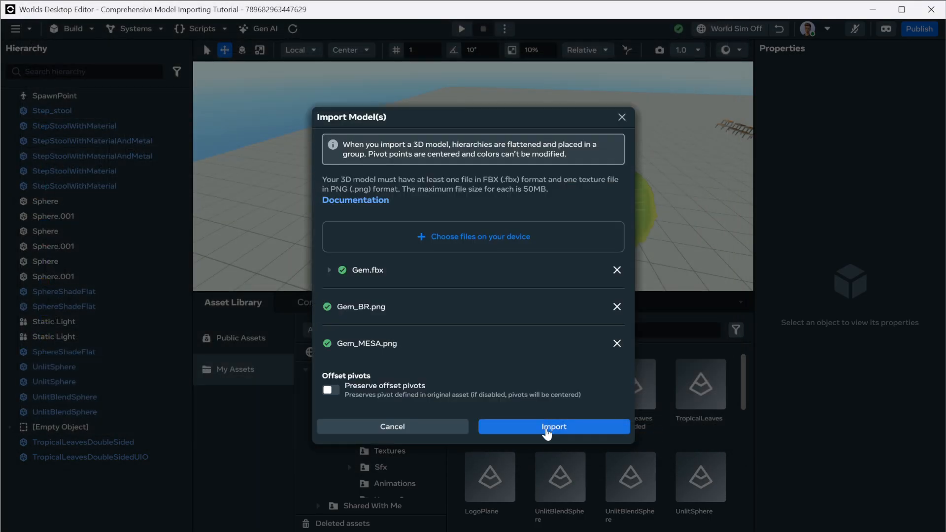
{"action": "left_click", "coordinate": [546, 429]}
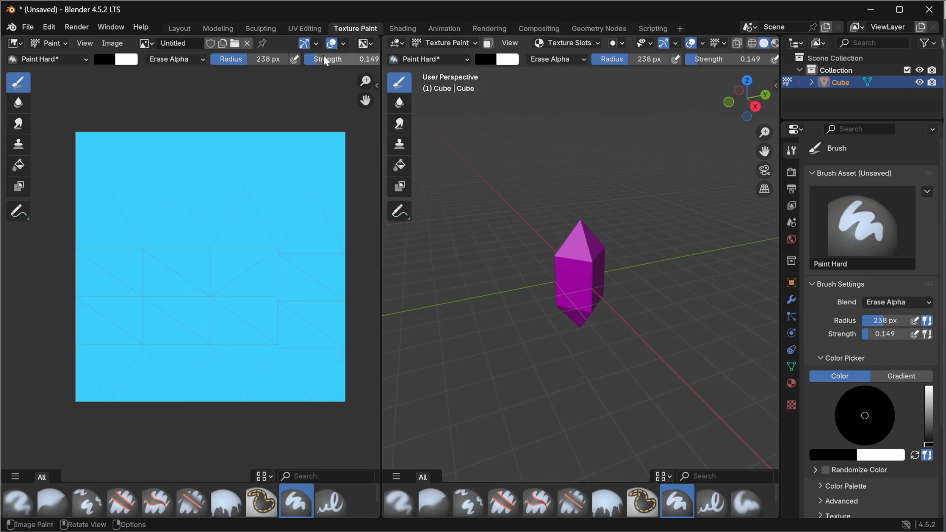
Step: Return to Blender's Layout workspace and load Gem_BR.png as the base color image texture of the Gem_Transparent material
{"action": "left_click", "coordinate": [183, 29]}
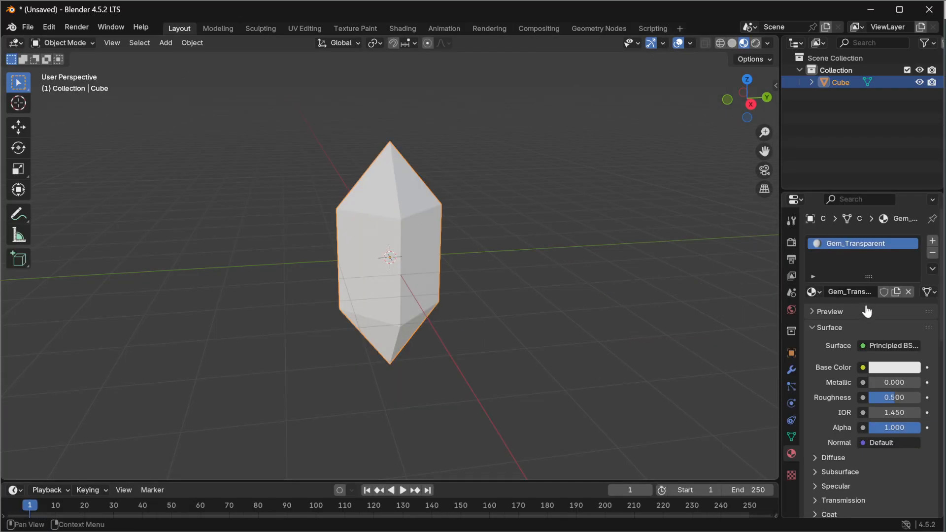
{"action": "left_click", "coordinate": [864, 368]}
{"action": "left_click", "coordinate": [556, 260]}
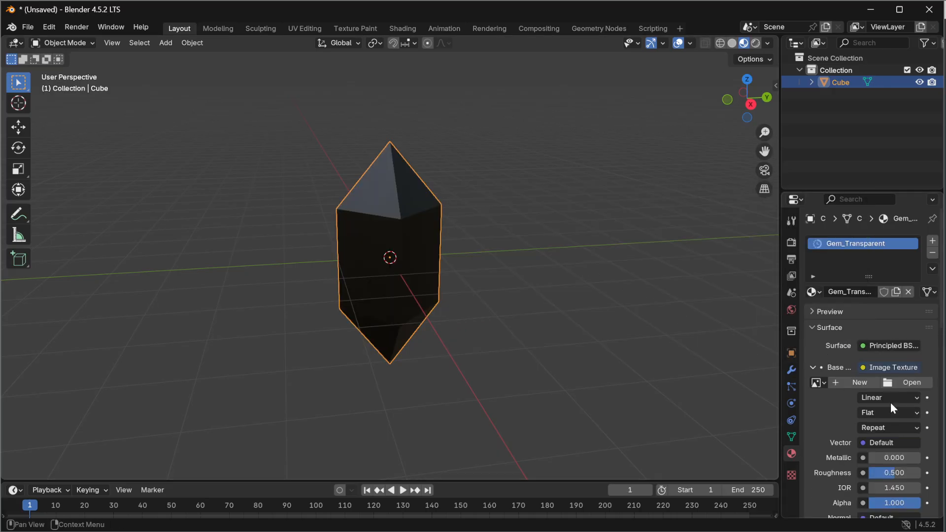
{"action": "left_click", "coordinate": [904, 382]}
{"action": "left_click", "coordinate": [207, 337]}
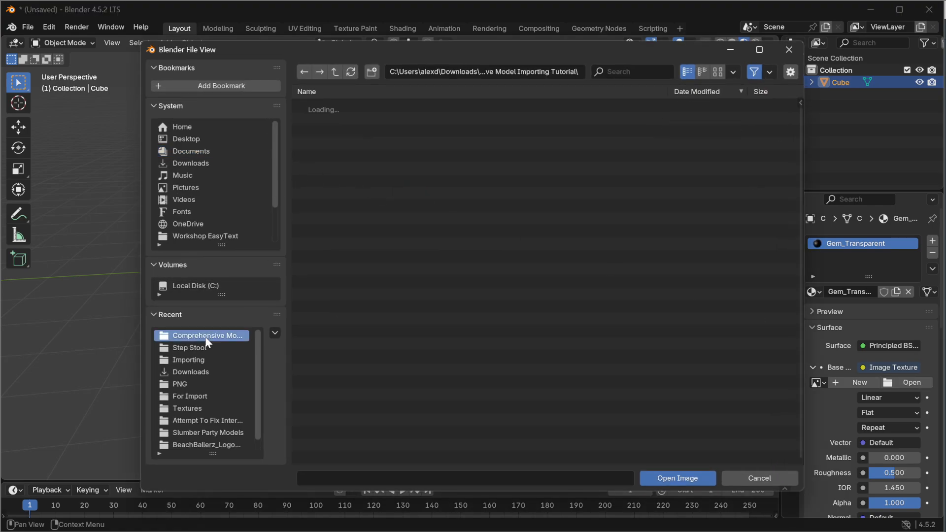
{"action": "left_click", "coordinate": [338, 118]}
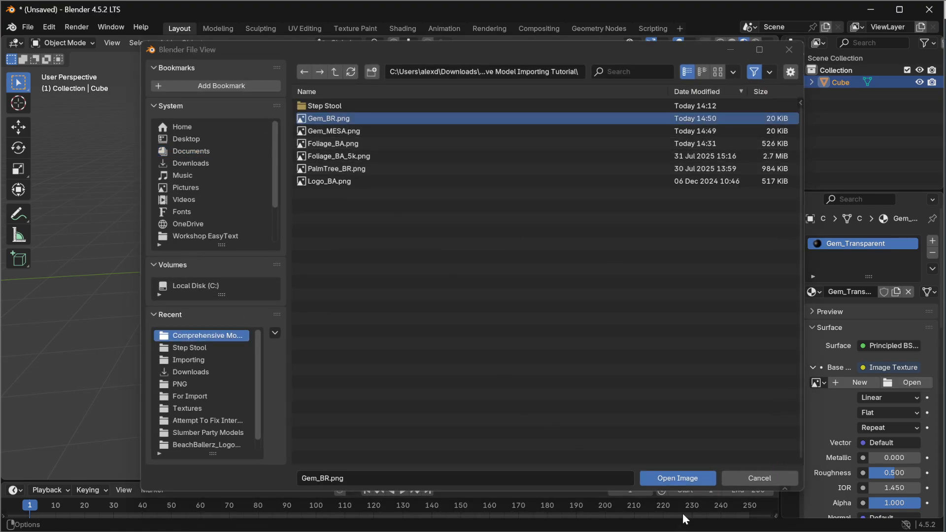
{"action": "left_click", "coordinate": [680, 479]}
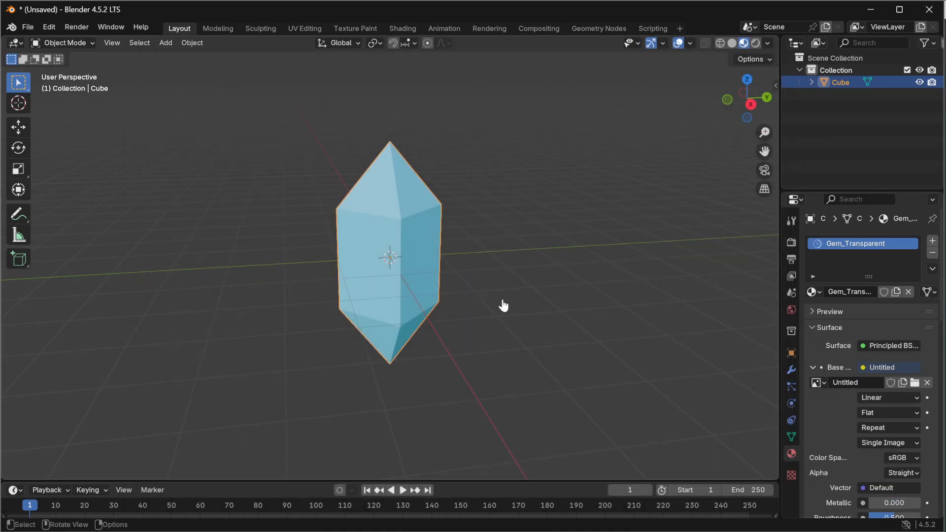
Step: Lower the Gem_Transparent material's roughness to about 0.196
{"action": "middle_click_drag", "start_coordinate": [503, 306], "coordinate": [427, 249]}
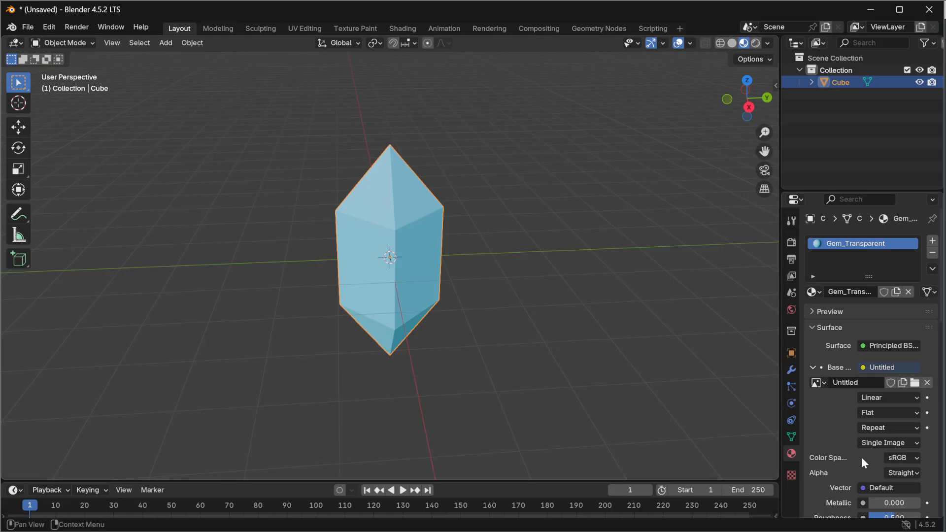
{"action": "scroll", "coordinate": [864, 462], "scroll_direction": "down", "scroll_amount": 3}
{"action": "scroll", "coordinate": [828, 418], "scroll_direction": "down", "scroll_amount": 4}
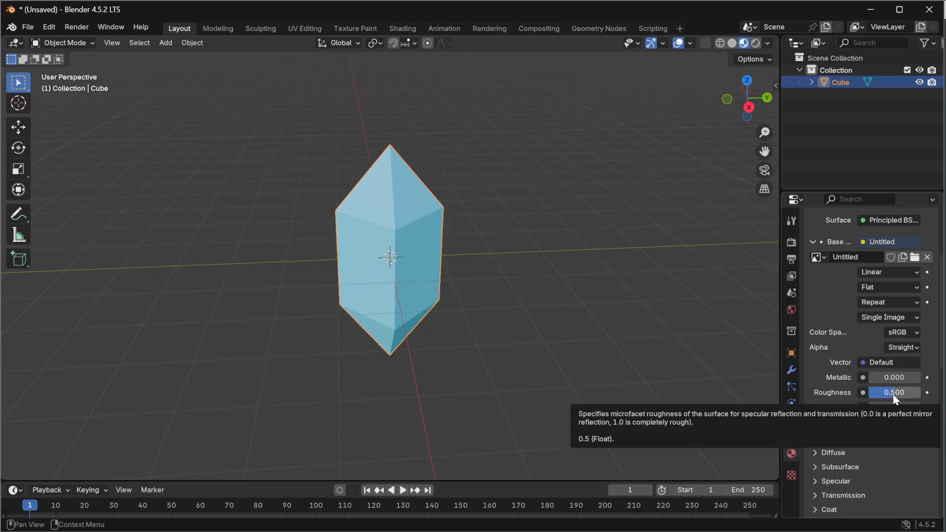
{"action": "left_click_drag", "start_coordinate": [896, 397], "coordinate": [864, 394]}
{"action": "middle_click_drag", "start_coordinate": [655, 315], "coordinate": [586, 355]}
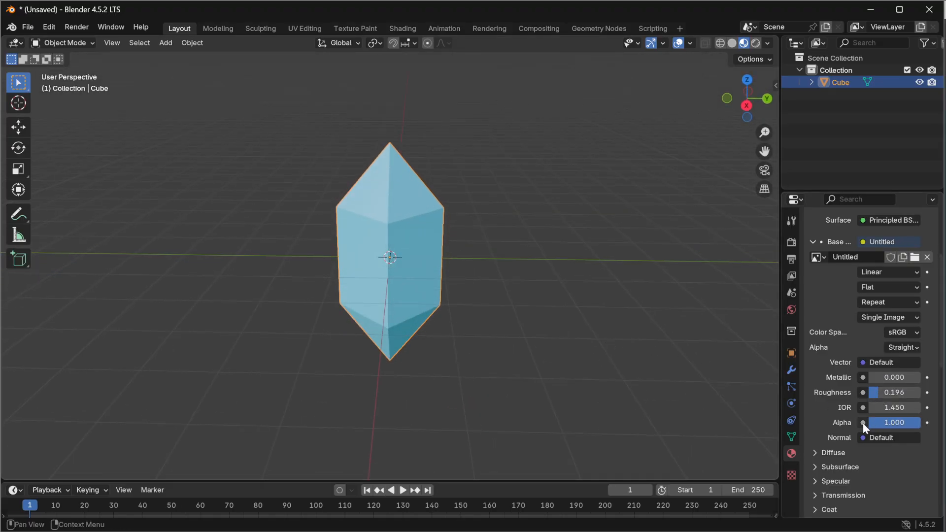
Step: Lower the Gem_Transparent material's alpha to about 0.712 and inspect the crystal's transparency from several sides
{"action": "left_click_drag", "start_coordinate": [891, 423], "coordinate": [873, 423]}
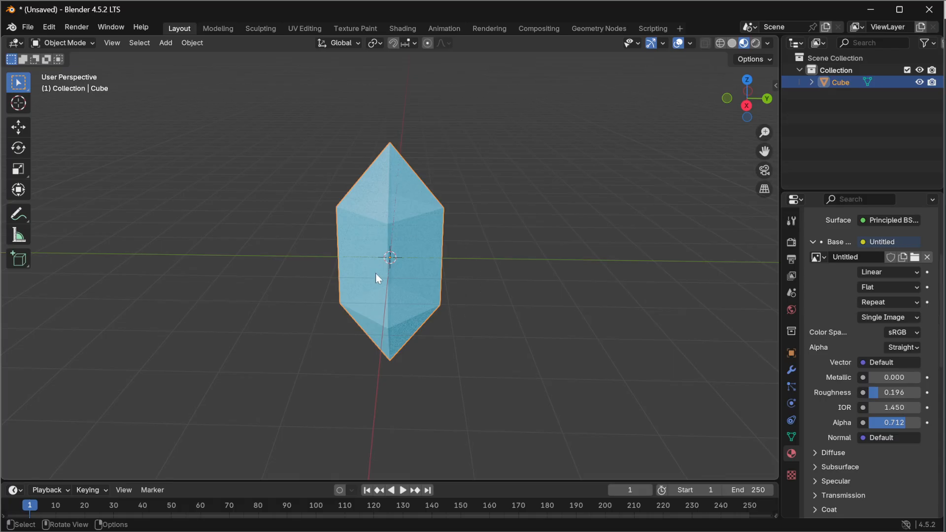
{"action": "middle_click_drag", "start_coordinate": [376, 275], "coordinate": [397, 266]}
{"action": "scroll", "coordinate": [396, 266], "scroll_direction": "up", "scroll_amount": 5}
{"action": "scroll", "coordinate": [465, 240], "scroll_direction": "down", "scroll_amount": 3}
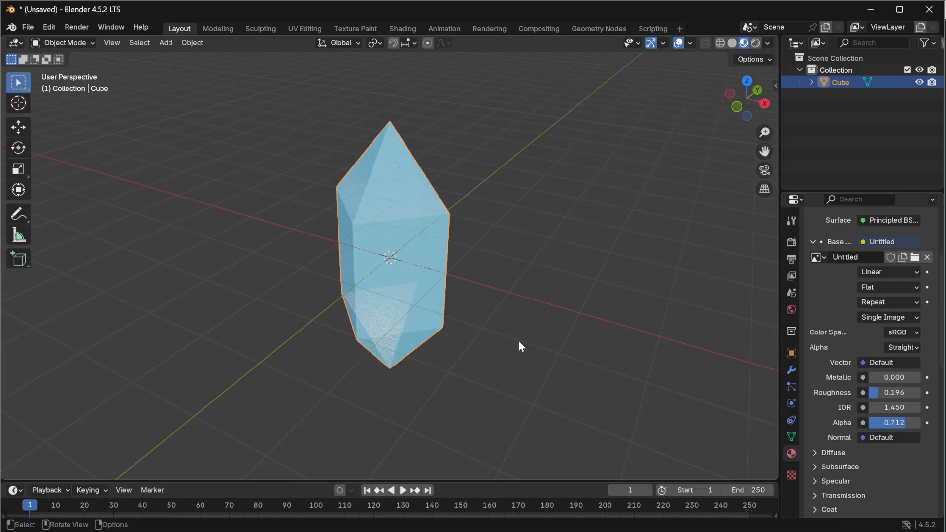
{"action": "middle_click_drag", "start_coordinate": [565, 325], "coordinate": [338, 330]}
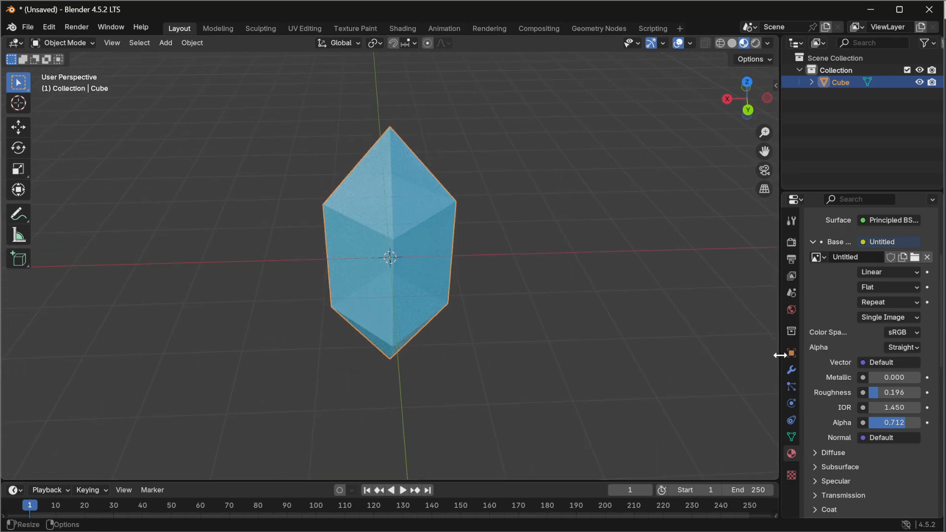
Step: Raise the Gem_Transparent material's metallic value to about 0.592 and inspect the crystal's reflections from other sides
{"action": "mouse_move", "coordinate": [870, 378]}
{"action": "left_mouse_down"}
{"action": "mouse_move", "coordinate": [916, 378]}
{"action": "mouse_move", "coordinate": [881, 378]}
{"action": "left_mouse_up"}
{"action": "middle_click_drag", "start_coordinate": [497, 279], "coordinate": [450, 321]}
{"action": "left_click_drag", "start_coordinate": [917, 377], "coordinate": [900, 377]}
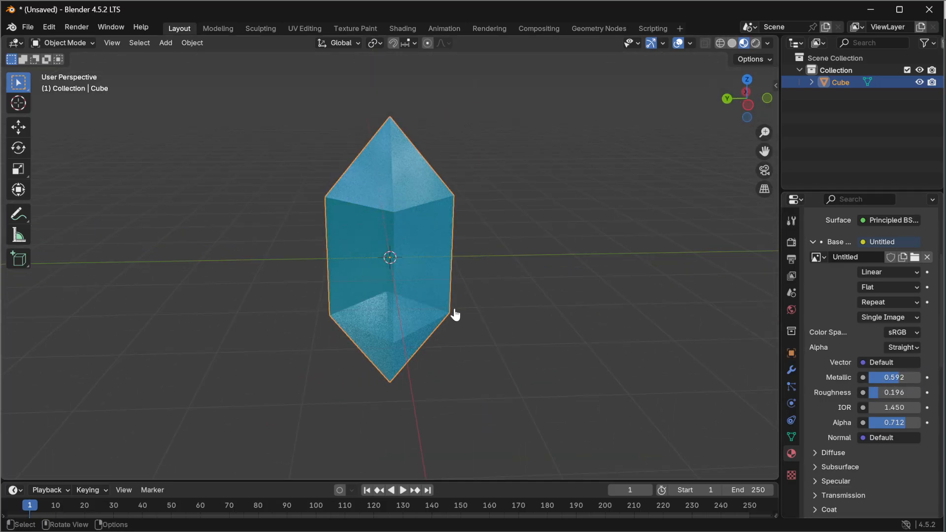
{"action": "middle_click_drag", "start_coordinate": [473, 312], "coordinate": [582, 309]}
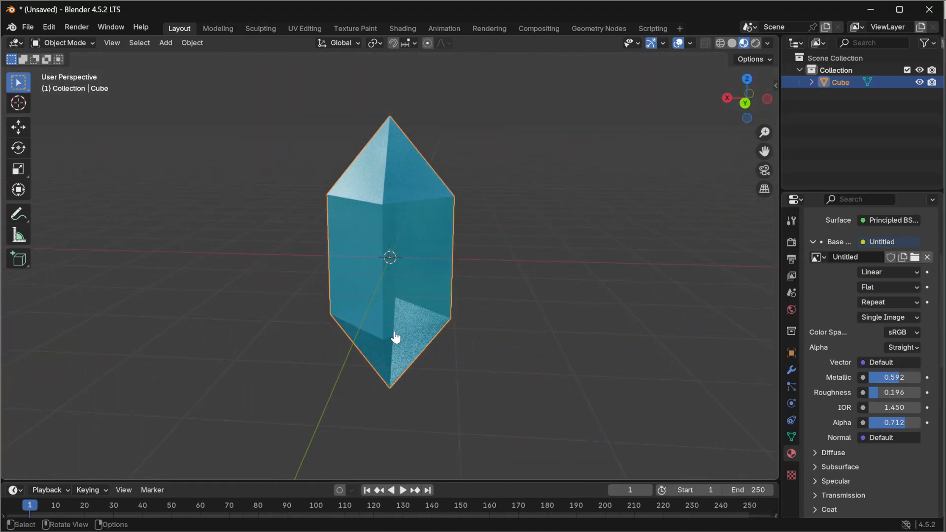
Step: Enable camera backface culling in the Gem_Transparent material's surface settings and inspect the crystal
{"action": "scroll", "coordinate": [836, 508], "scroll_direction": "down", "scroll_amount": 10}
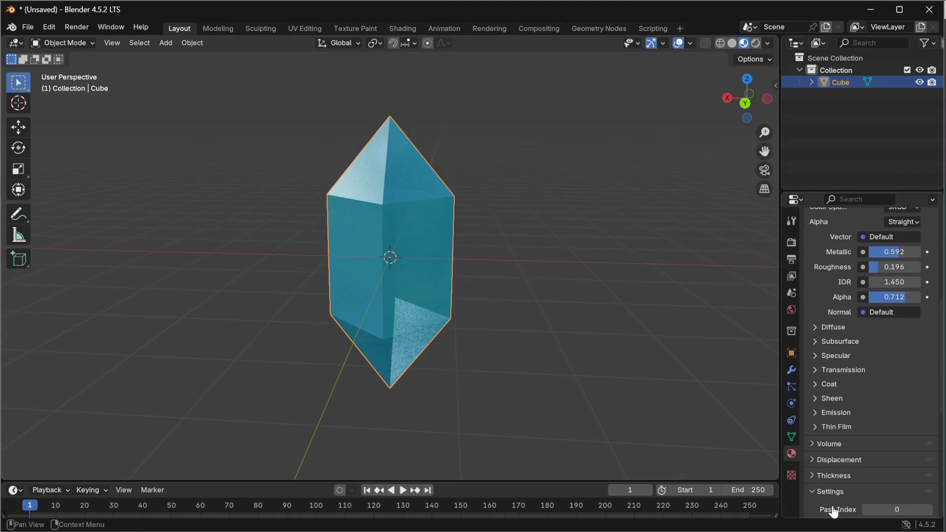
{"action": "left_click", "coordinate": [866, 423]}
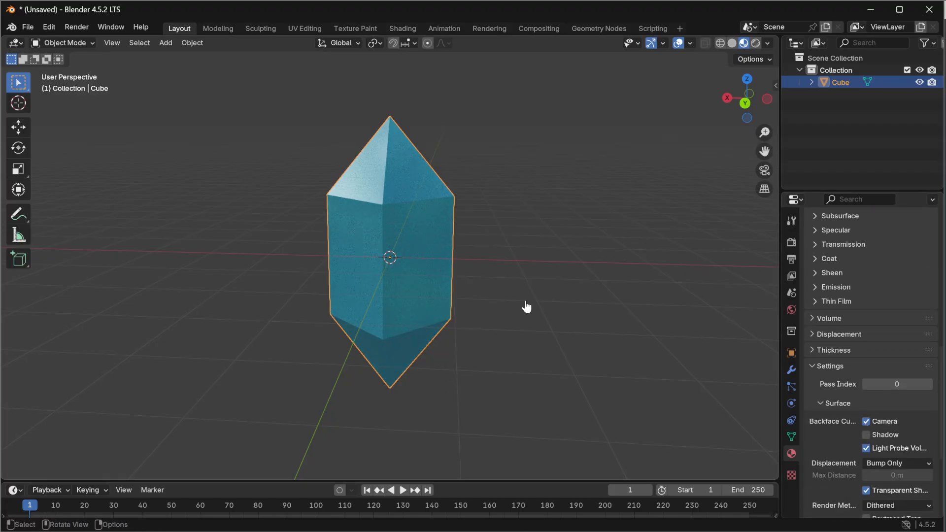
{"action": "mouse_move", "coordinate": [525, 306]}
{"action": "middle_mouse_down"}
{"action": "mouse_move", "coordinate": [492, 348]}
{"action": "mouse_move", "coordinate": [439, 300]}
{"action": "mouse_move", "coordinate": [384, 321]}
{"action": "mouse_move", "coordinate": [338, 312]}
{"action": "mouse_move", "coordinate": [631, 302]}
{"action": "mouse_move", "coordinate": [695, 351]}
{"action": "mouse_move", "coordinate": [711, 289]}
{"action": "mouse_move", "coordinate": [545, 306]}
{"action": "mouse_move", "coordinate": [433, 348]}
{"action": "mouse_move", "coordinate": [368, 320]}
{"action": "mouse_move", "coordinate": [483, 282]}
{"action": "mouse_move", "coordinate": [517, 292]}
{"action": "middle_mouse_up"}
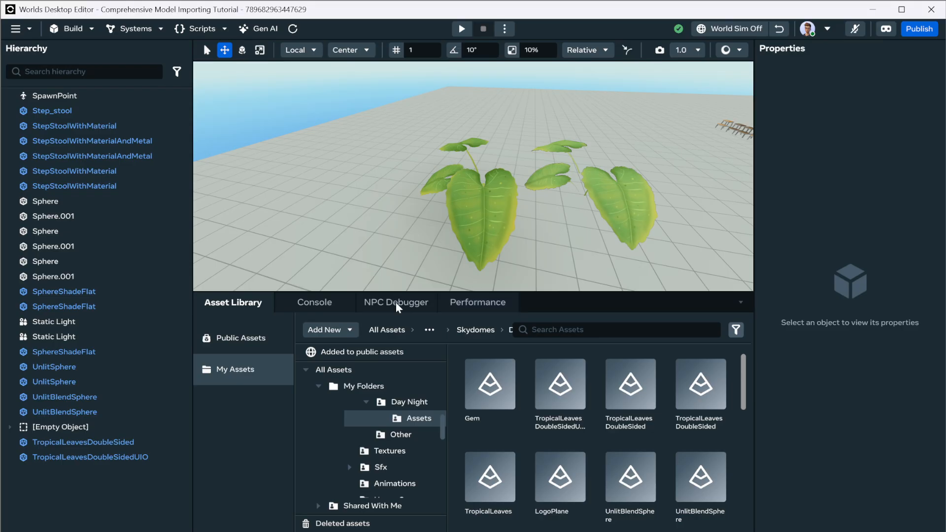
Step: Switch to Worlds Desktop Editor, place the Gem asset in the scene and raise it to about Y 6.21
{"action": "right_click", "coordinate": [494, 396]}
{"action": "left_click", "coordinate": [503, 338]}
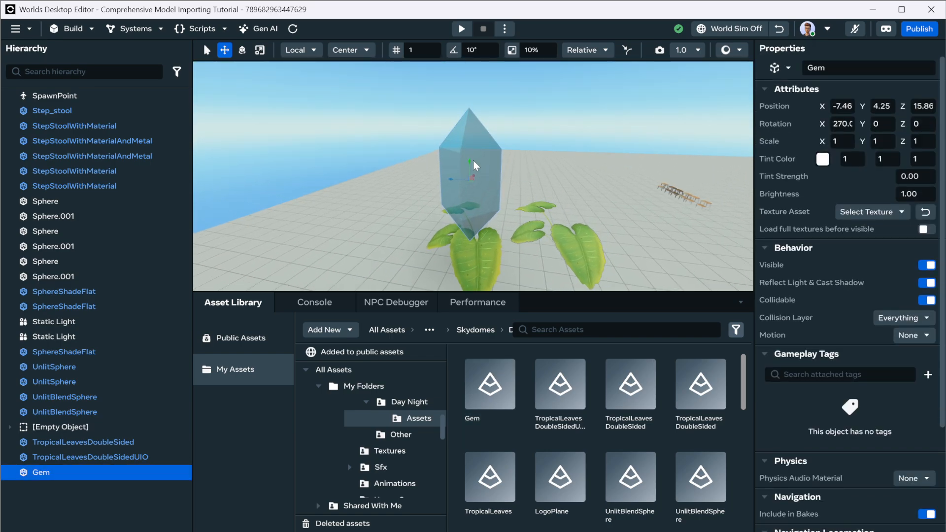
{"action": "left_click_drag", "start_coordinate": [469, 162], "coordinate": [470, 114]}
{"action": "right_click_drag", "start_coordinate": [478, 142], "coordinate": [315, 165]}
{"action": "left_click_drag", "start_coordinate": [313, 160], "coordinate": [682, 264], "text": "alt"}
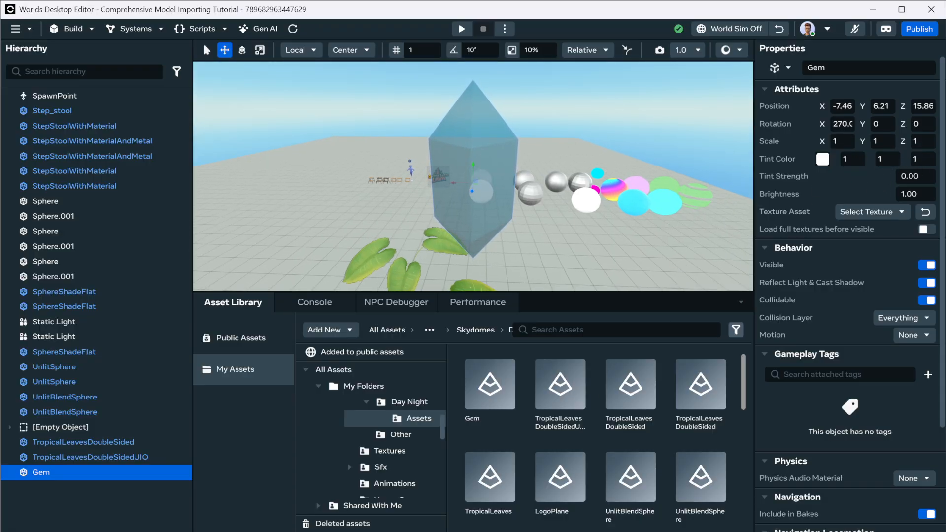
Step: Return to Blender, enter Edit Mode on the crystal and duplicate its whole mesh in place
{"action": "key", "text": "alt+Tab"}
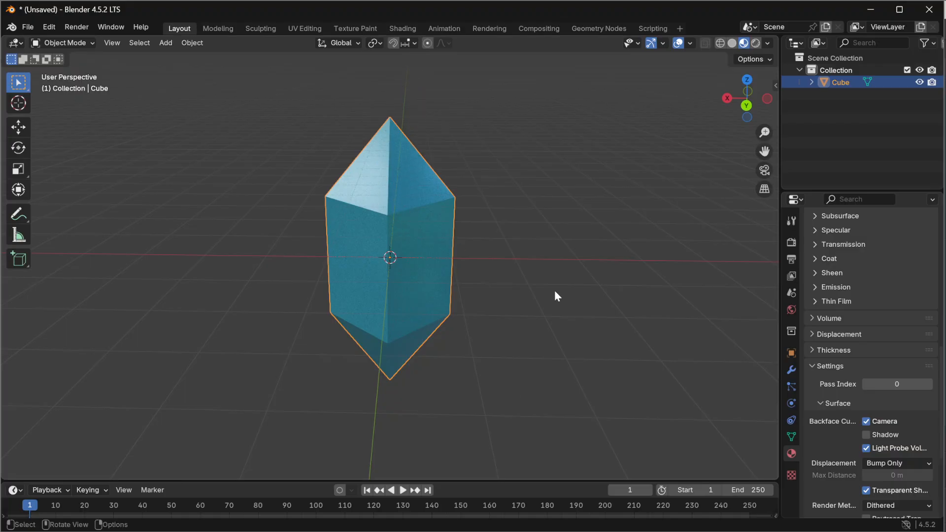
{"action": "left_click", "coordinate": [57, 46]}
{"action": "left_click", "coordinate": [64, 69]}
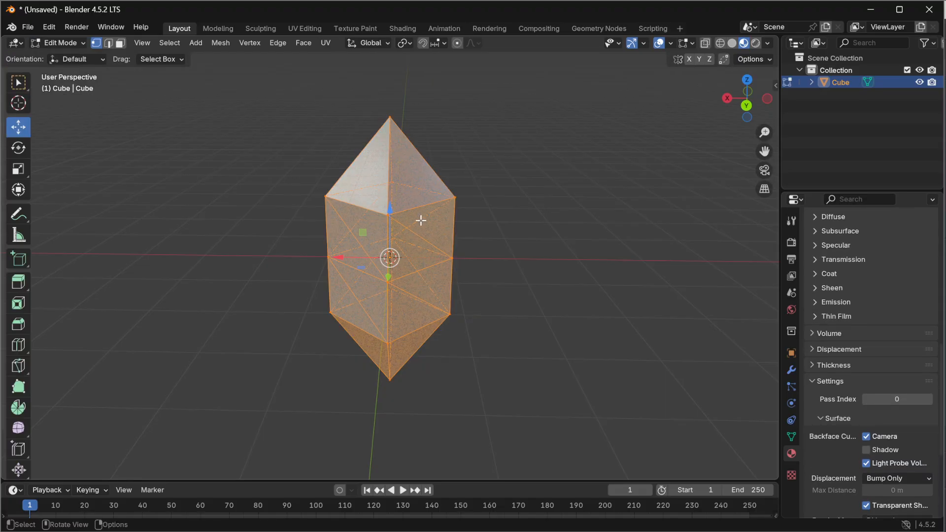
{"action": "key", "text": "shift+d"}
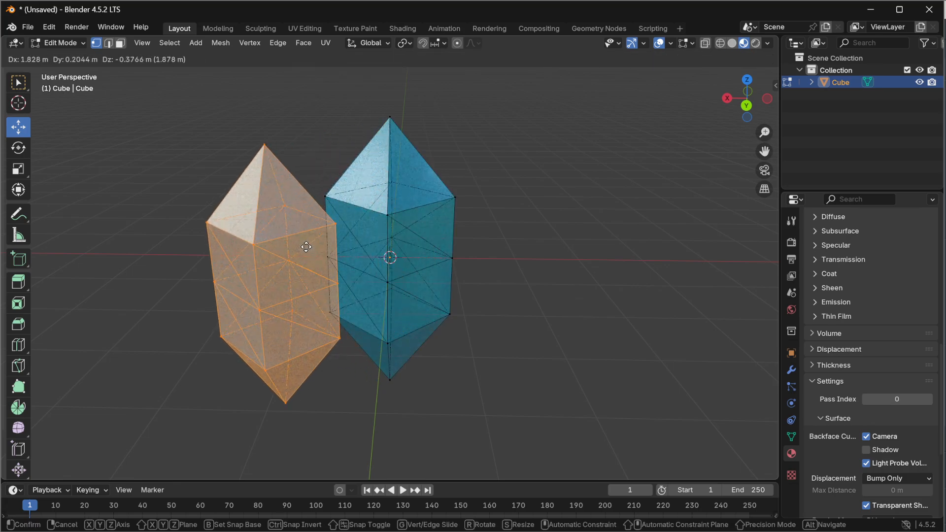
{"action": "right_click", "coordinate": [226, 237]}
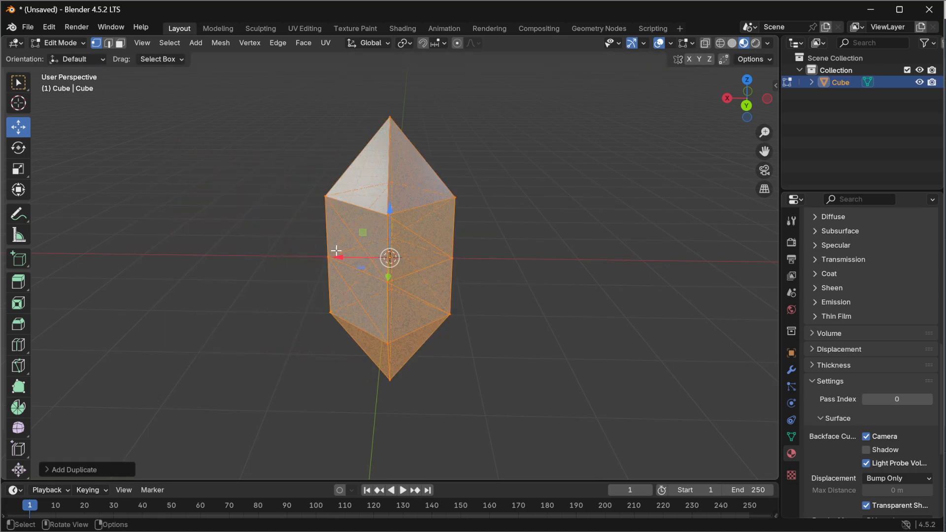
Step: Flip the normals of the duplicated crystal mesh
{"action": "left_click", "coordinate": [220, 42]}
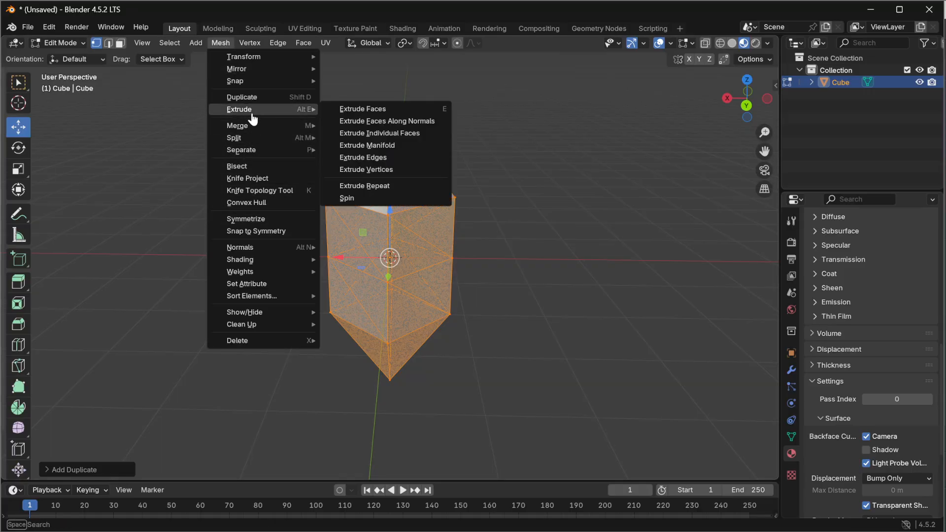
{"action": "left_click", "coordinate": [276, 44]}
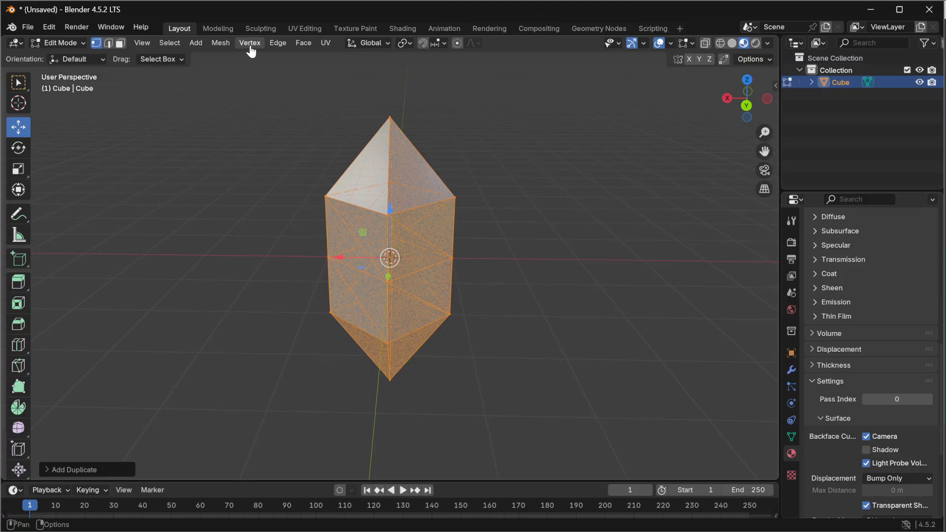
{"action": "right_click", "coordinate": [374, 199]}
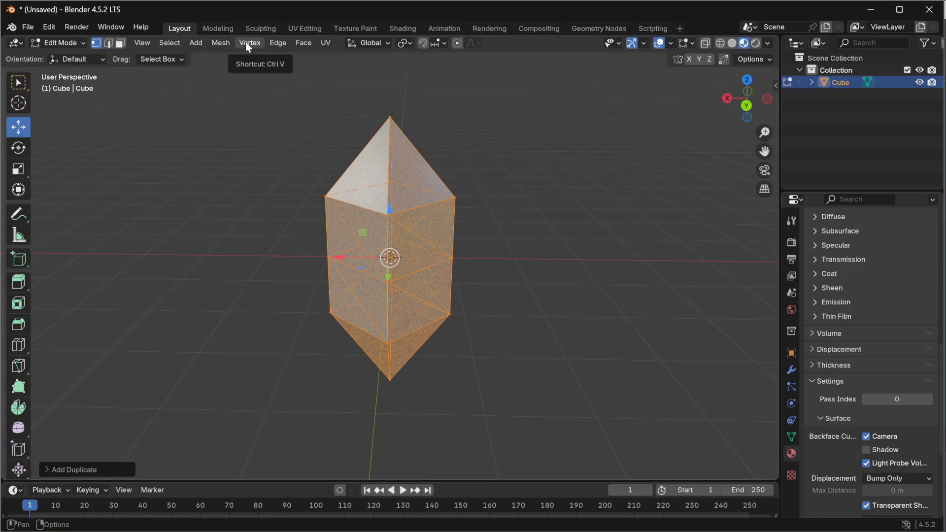
{"action": "left_click", "coordinate": [300, 43]}
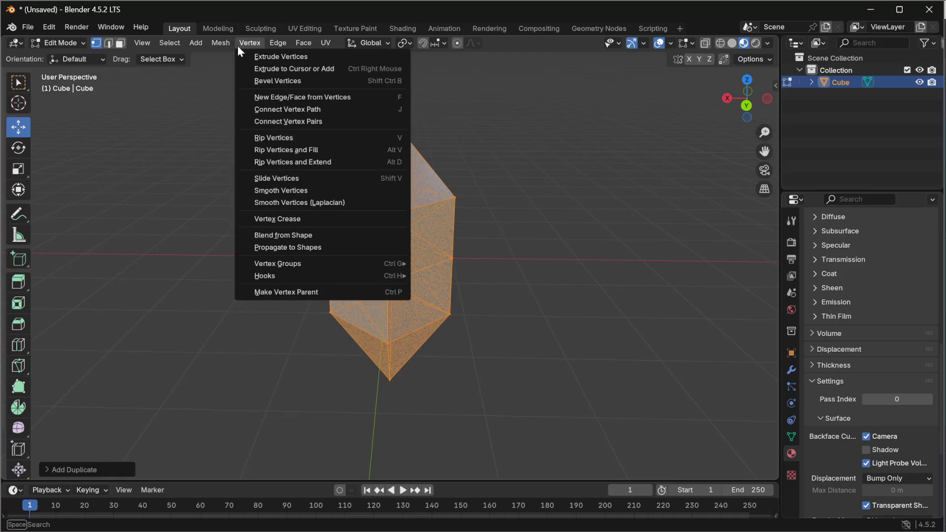
{"action": "mouse_move", "coordinate": [217, 45]}
{"action": "mouse_move", "coordinate": [252, 248]}
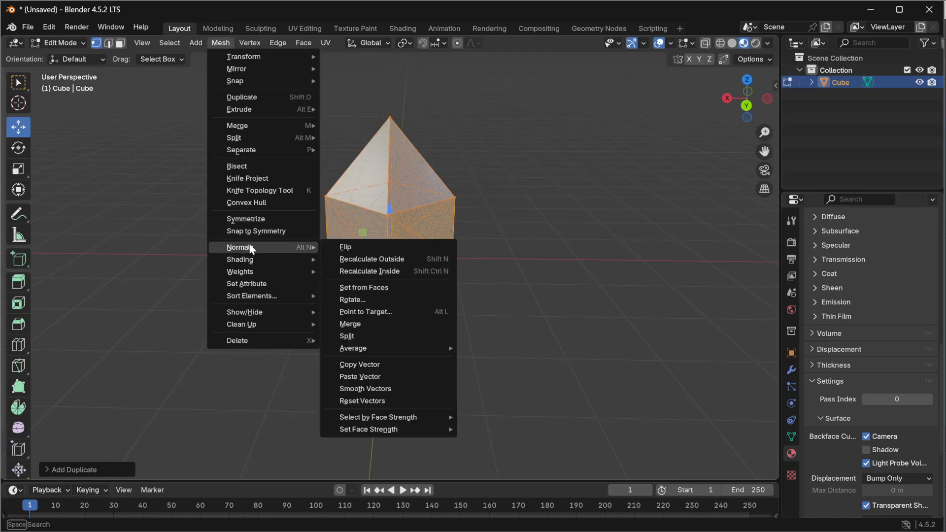
{"action": "left_click", "coordinate": [353, 248]}
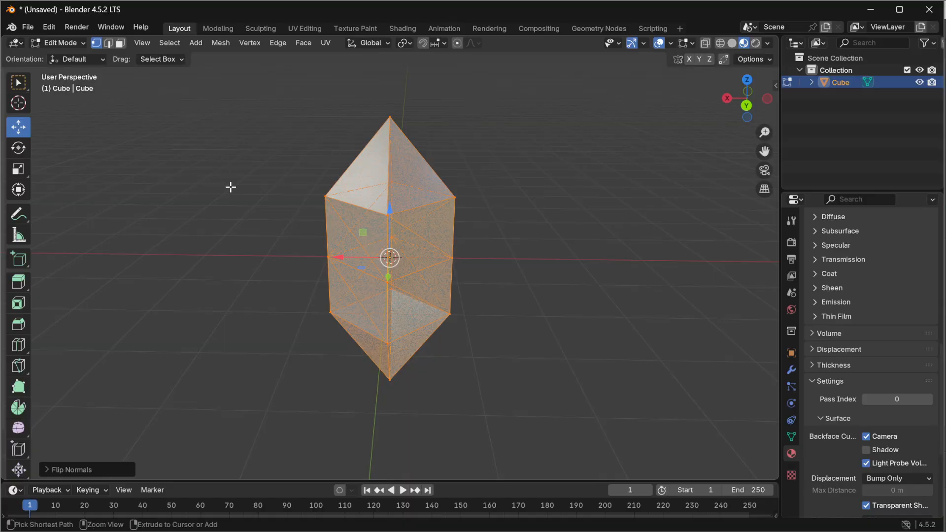
{"action": "key", "text": "ctrl+s"}
{"action": "left_click", "coordinate": [759, 478]}
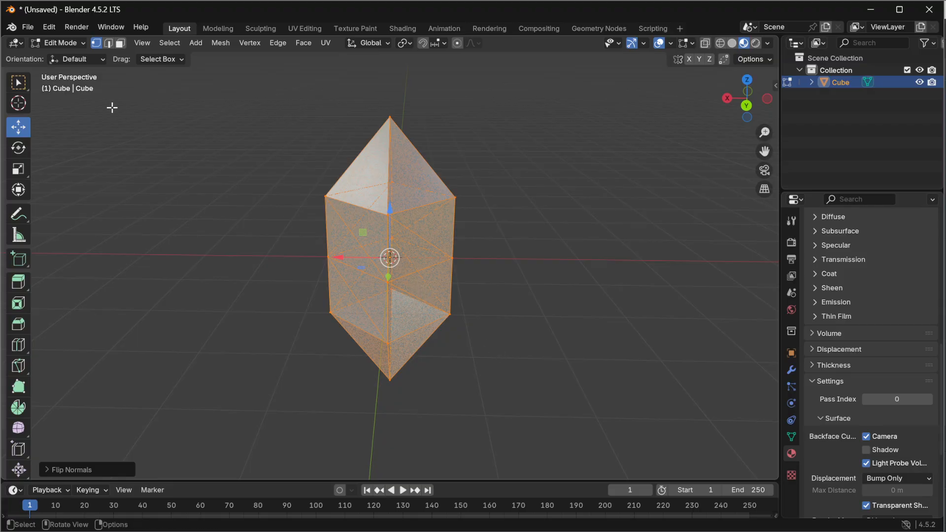
Step: Merge the selected vertices by distance, return to Object Mode and inspect the crystal's inner faces
{"action": "left_click", "coordinate": [219, 43]}
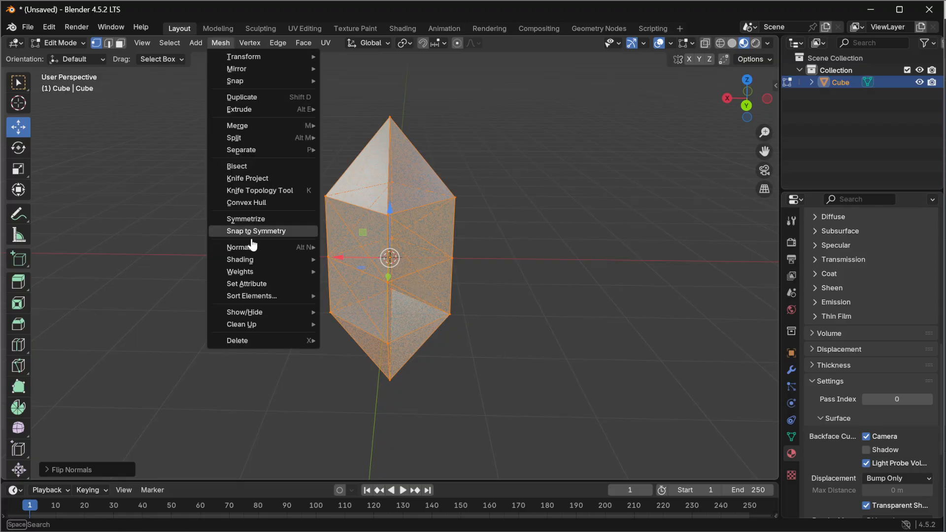
{"action": "mouse_move", "coordinate": [243, 126]}
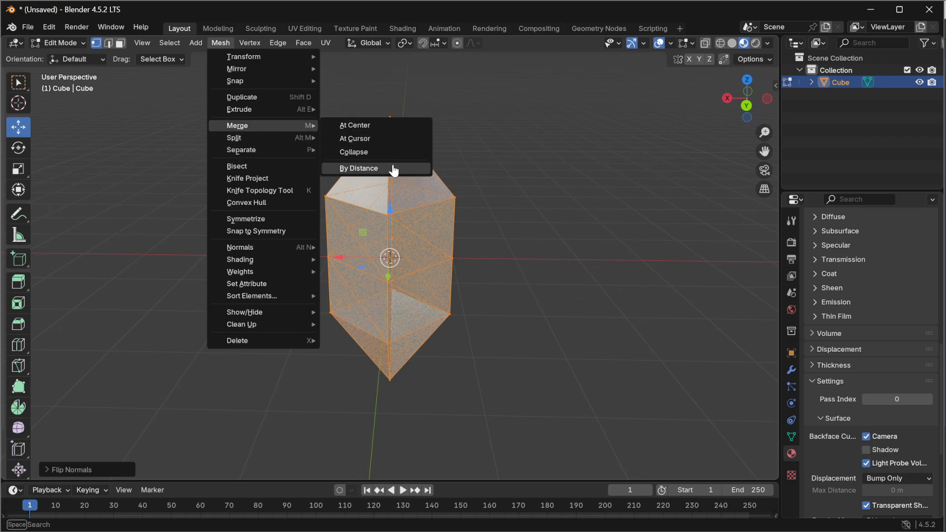
{"action": "left_click", "coordinate": [392, 169]}
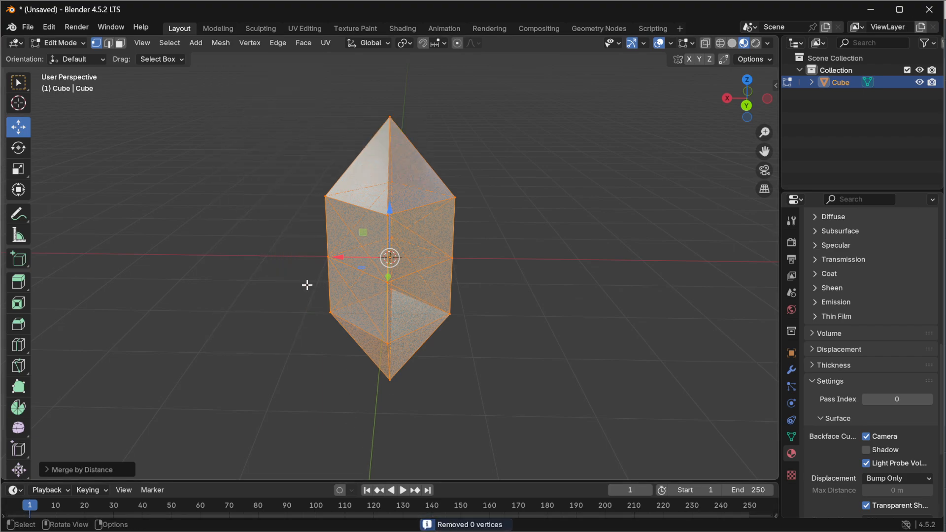
{"action": "left_click", "coordinate": [58, 43]}
{"action": "left_click", "coordinate": [54, 55]}
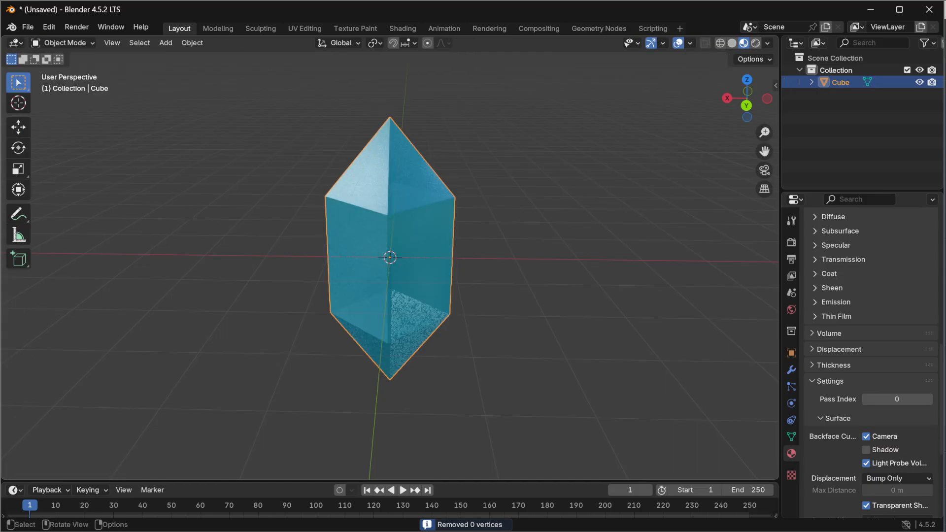
{"action": "middle_click_drag", "start_coordinate": [389, 256], "coordinate": [356, 267]}
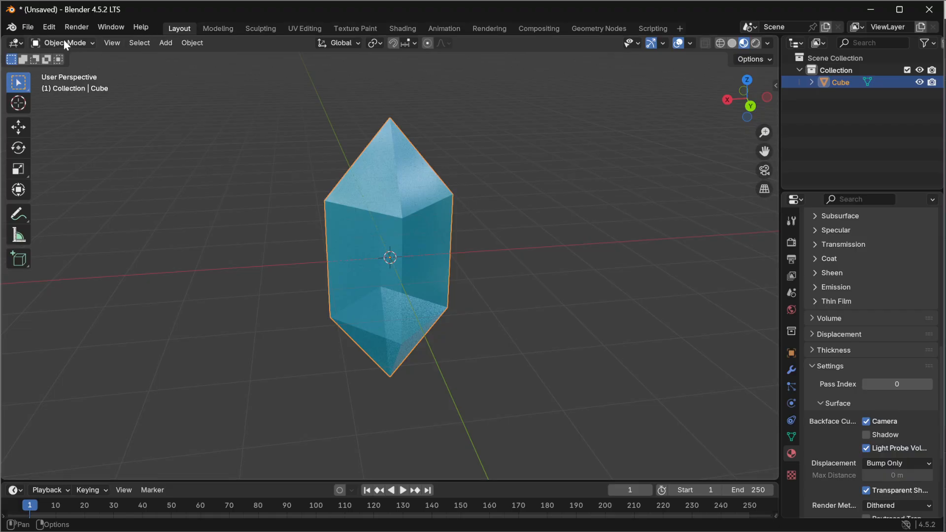
Step: In the Texture Paint workspace, create a blank 1024 × 1024 px image filled with cyan #19DCFF and alpha 1.000
{"action": "left_click", "coordinate": [342, 29]}
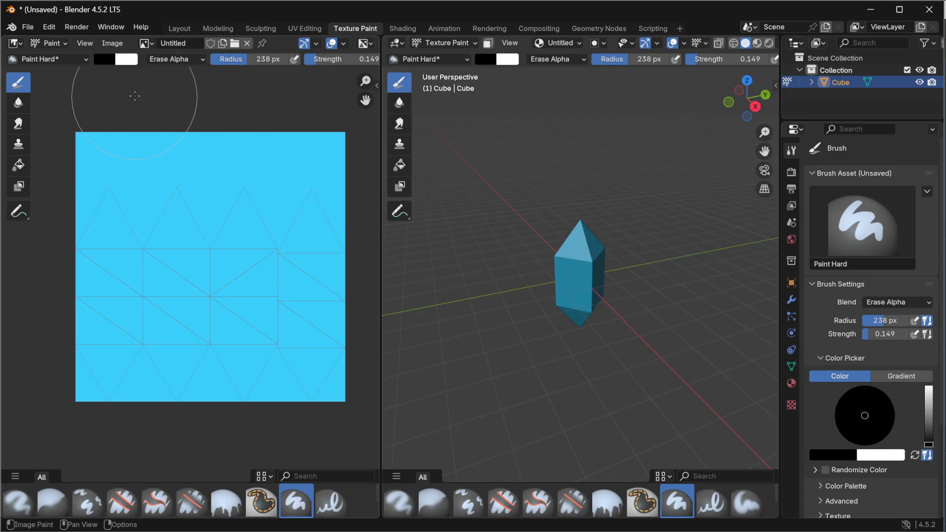
{"action": "left_click", "coordinate": [112, 44]}
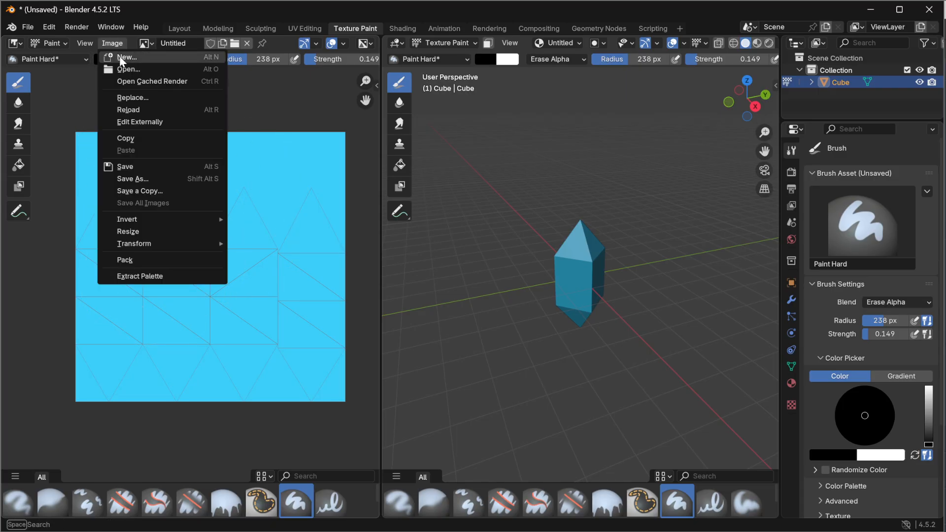
{"action": "left_click", "coordinate": [123, 65]}
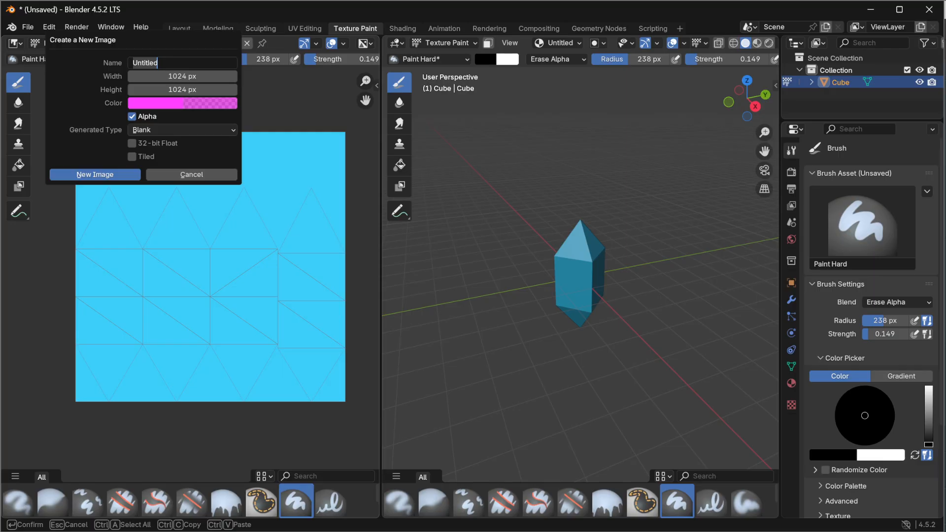
{"action": "key", "text": "Return"}
{"action": "left_click", "coordinate": [148, 103]}
{"action": "left_click_drag", "start_coordinate": [200, 142], "coordinate": [191, 119]}
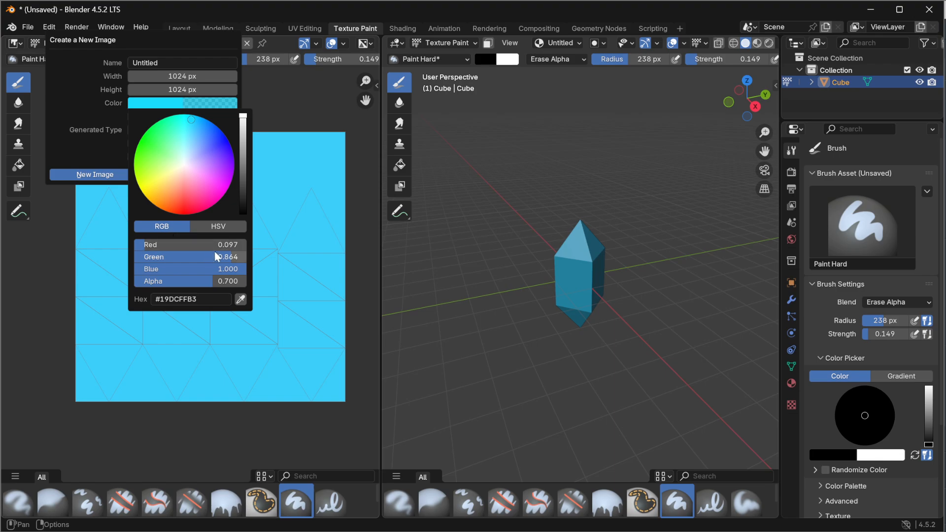
{"action": "left_click_drag", "start_coordinate": [162, 281], "coordinate": [251, 286]}
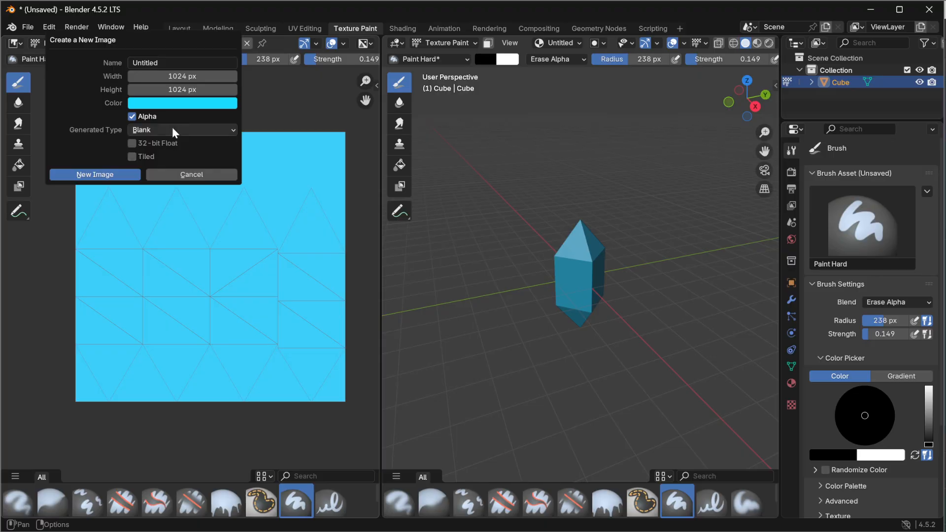
{"action": "left_click", "coordinate": [171, 107]}
{"action": "left_click", "coordinate": [95, 175]}
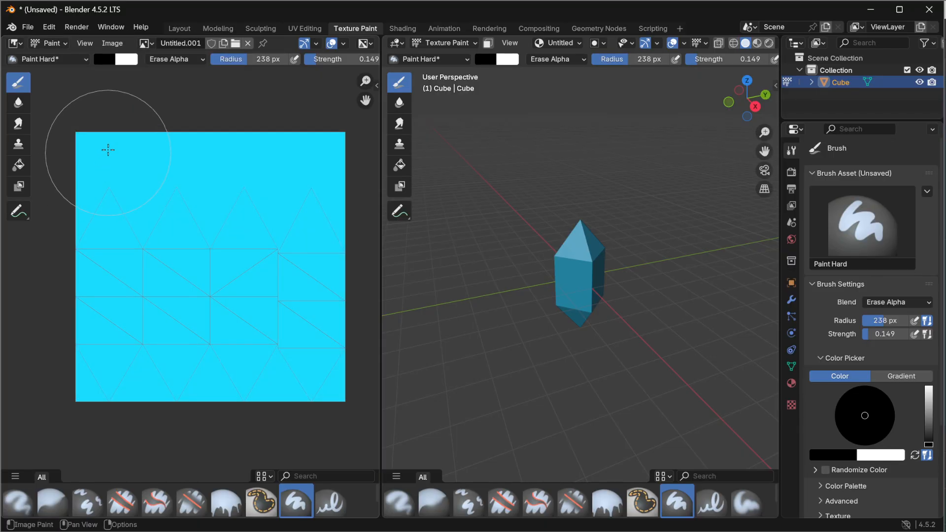
Step: Save the new cyan image over the existing Gem_BR.png as an RGBA PNG
{"action": "left_click", "coordinate": [112, 42]}
{"action": "left_click", "coordinate": [133, 178]}
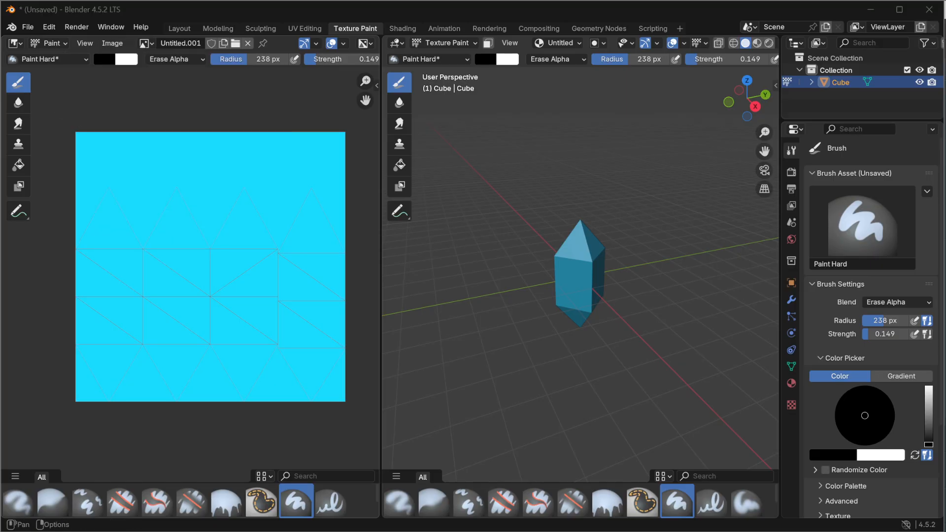
{"action": "left_click", "coordinate": [329, 119]}
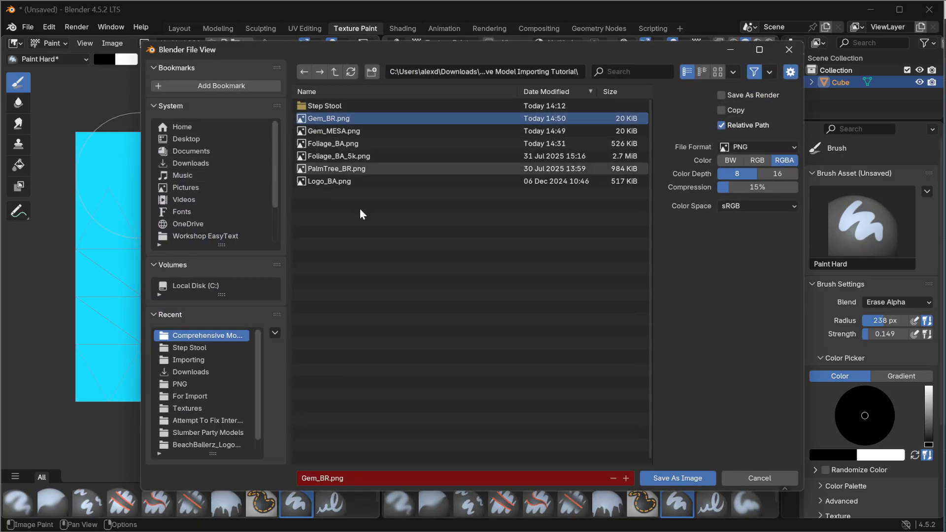
{"action": "left_click", "coordinate": [688, 483]}
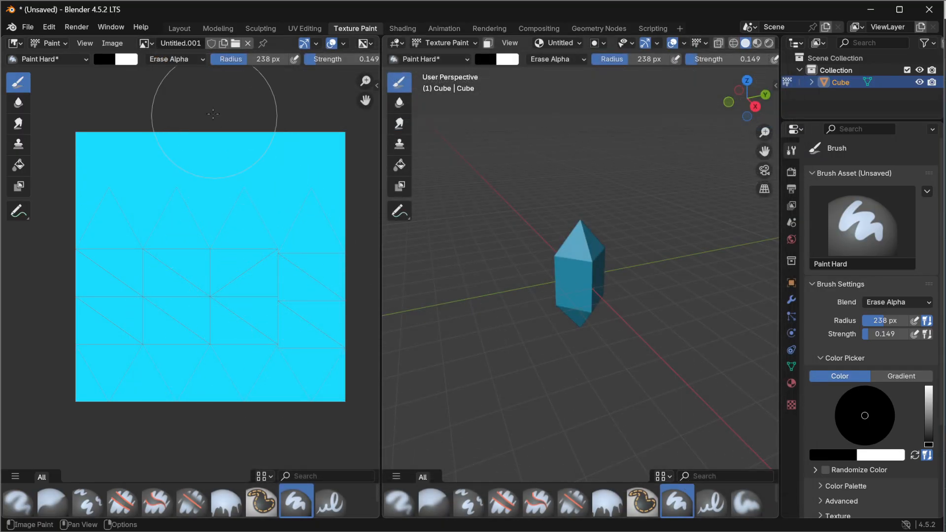
{"action": "left_click", "coordinate": [181, 43]}
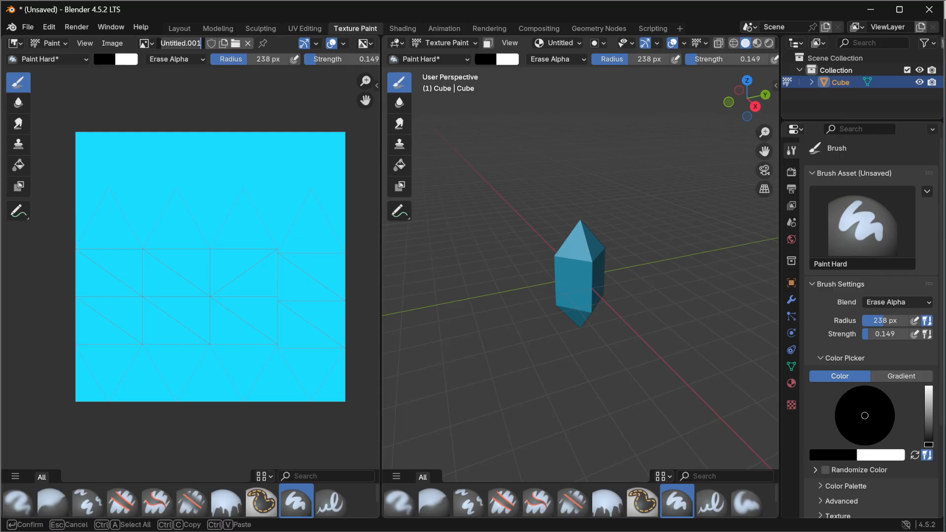
Step: Create a blank 1024 × 1024 px image coloured pink with red 1, green 0.5, blue 1 and alpha 0.8
{"action": "left_click", "coordinate": [112, 43]}
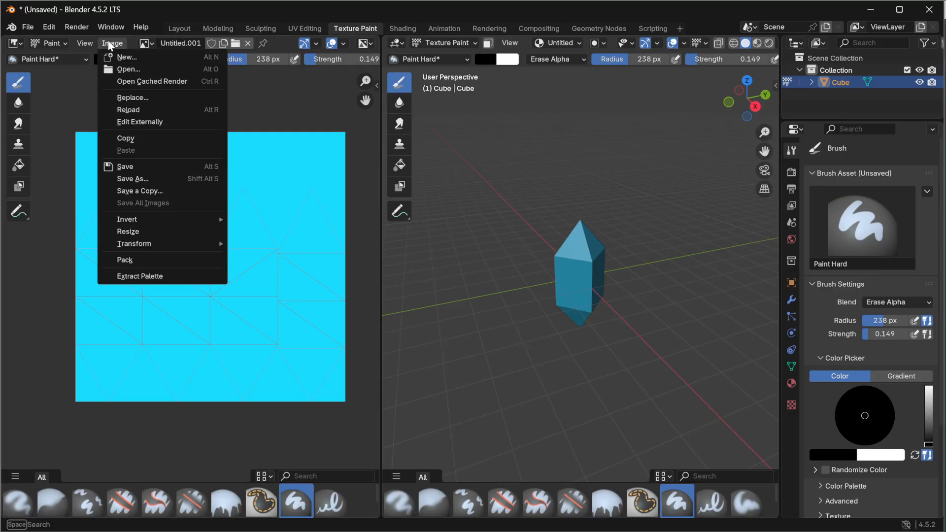
{"action": "left_click", "coordinate": [148, 56]}
{"action": "key", "text": "Return"}
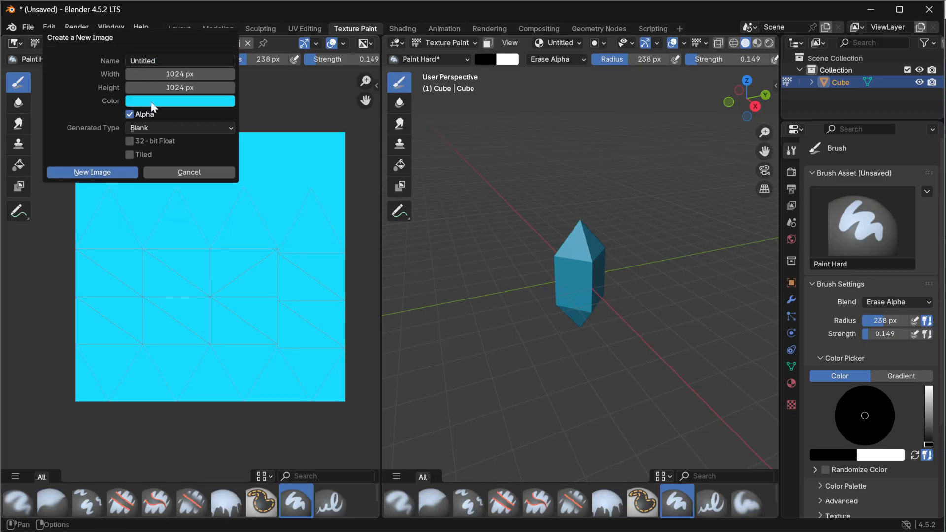
{"action": "left_click", "coordinate": [154, 101]}
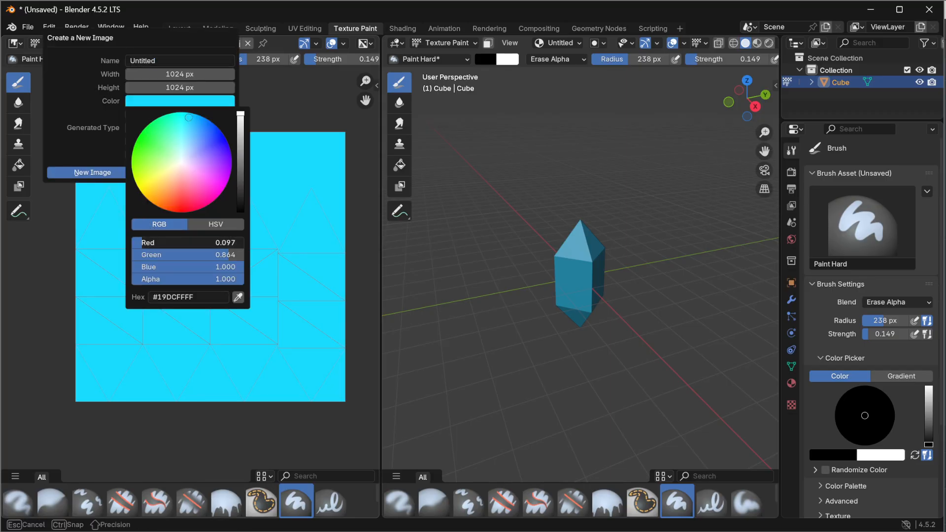
{"action": "left_click", "coordinate": [156, 242]}
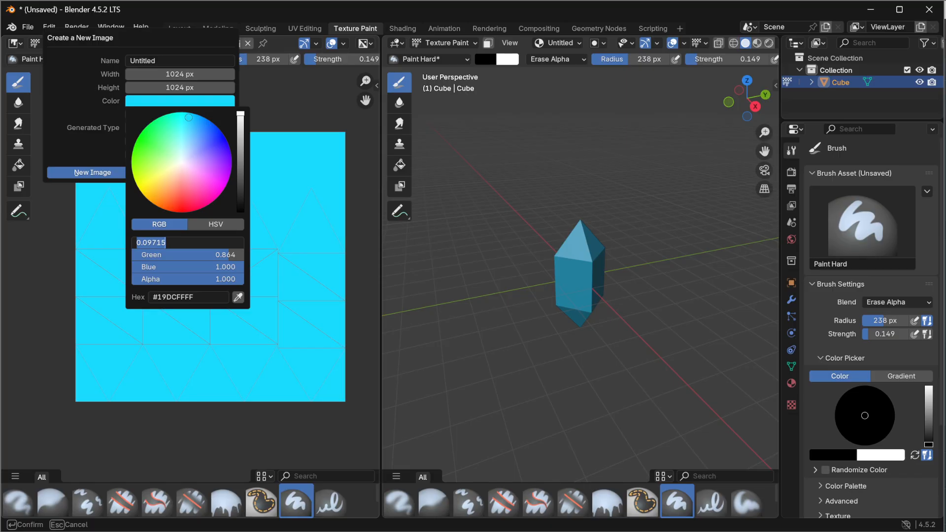
{"action": "type", "text": "1"}
{"action": "key", "text": "Tab"}
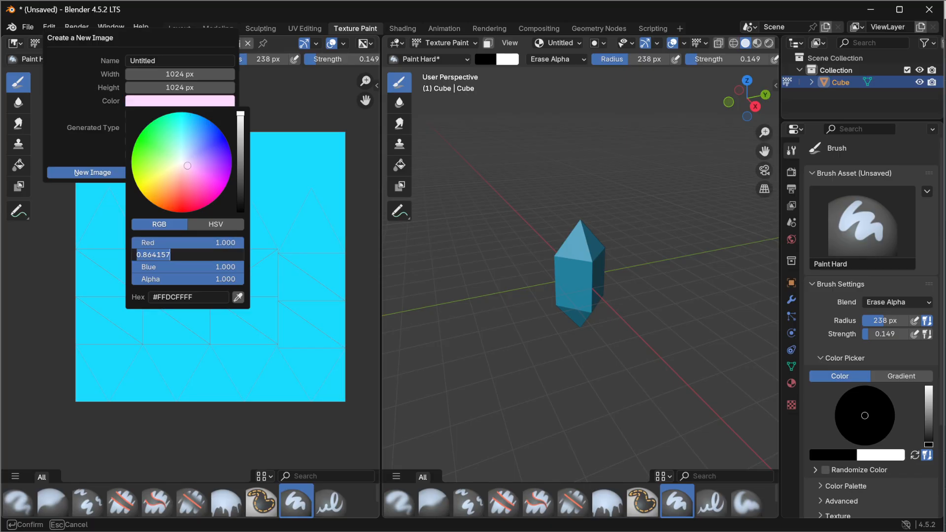
{"action": "key", "text": "BackSpace"}
{"action": "key", "text": "Tab"}
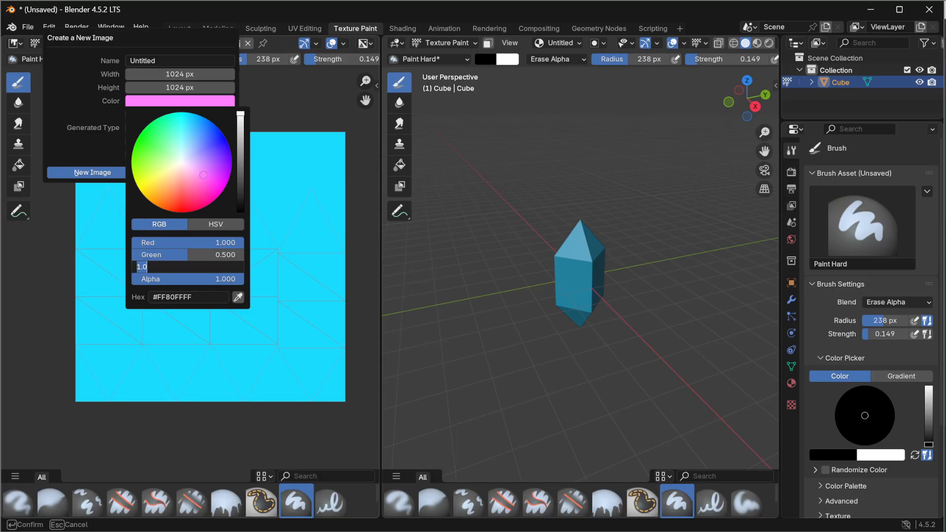
{"action": "key", "text": "Tab"}
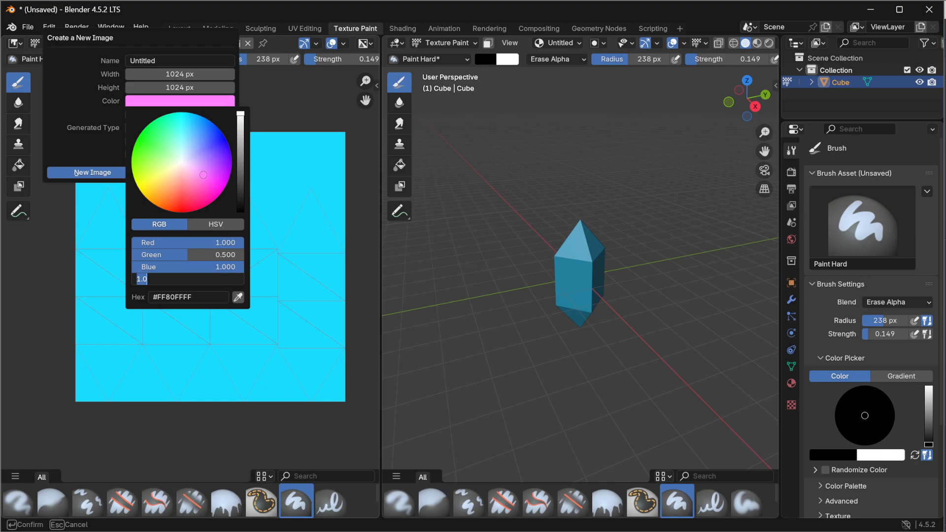
{"action": "type", "text": ".8"}
{"action": "key", "text": "Return"}
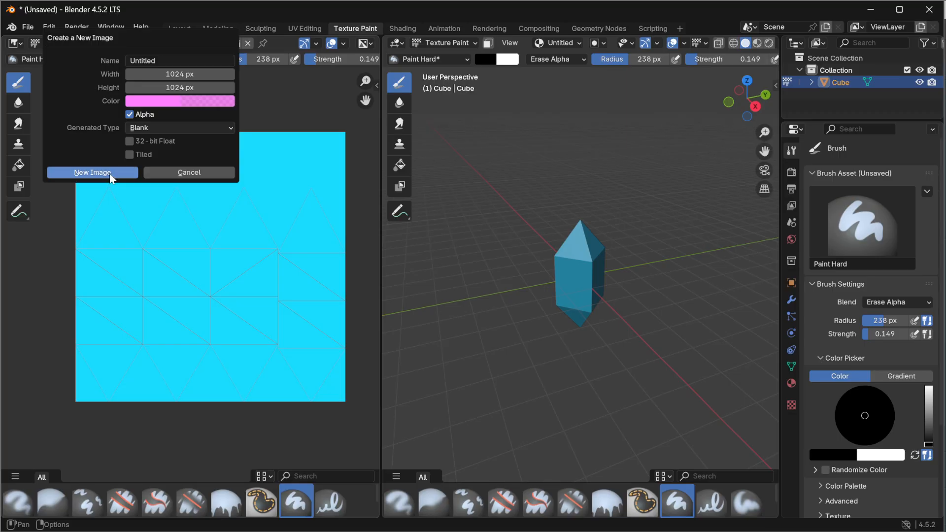
{"action": "left_click", "coordinate": [92, 173]}
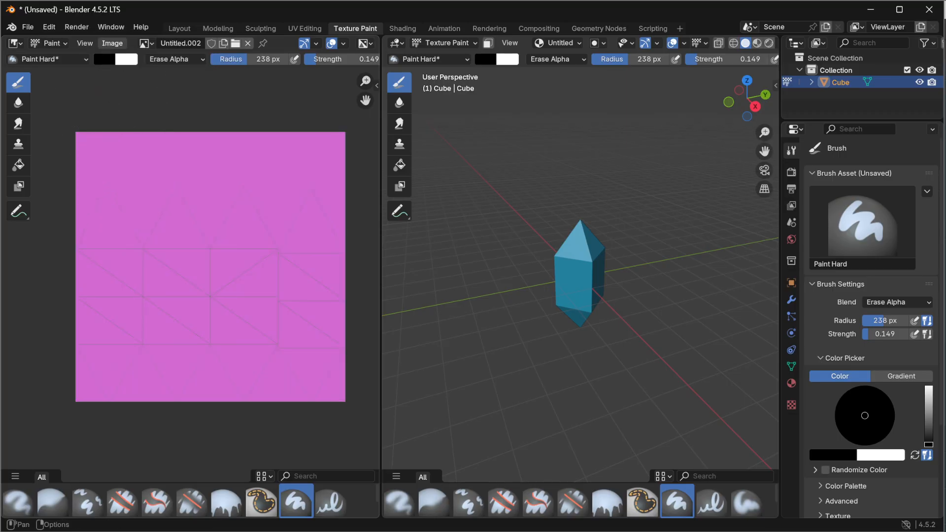
Step: Save the new pink image over the existing Gem_MESA.png as an RGBA PNG
{"action": "left_click", "coordinate": [113, 44]}
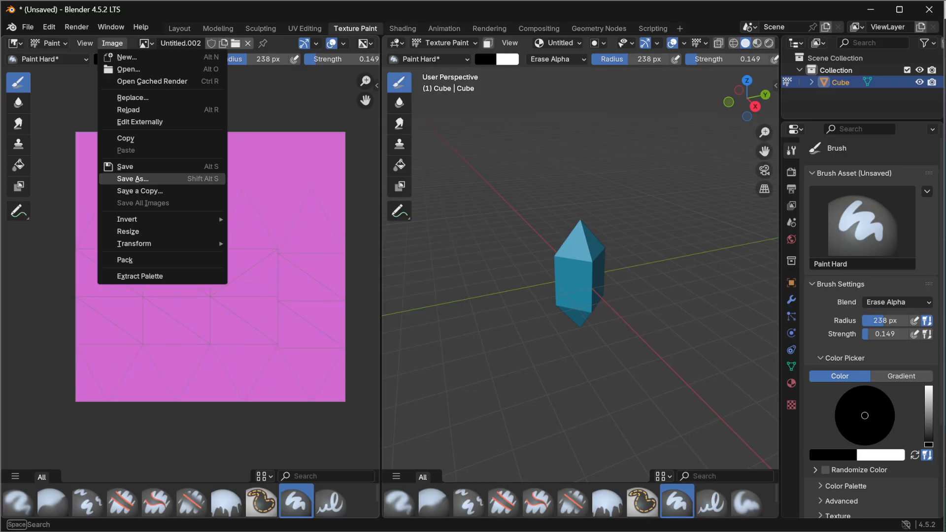
{"action": "left_click", "coordinate": [132, 179]}
{"action": "left_click", "coordinate": [333, 131]}
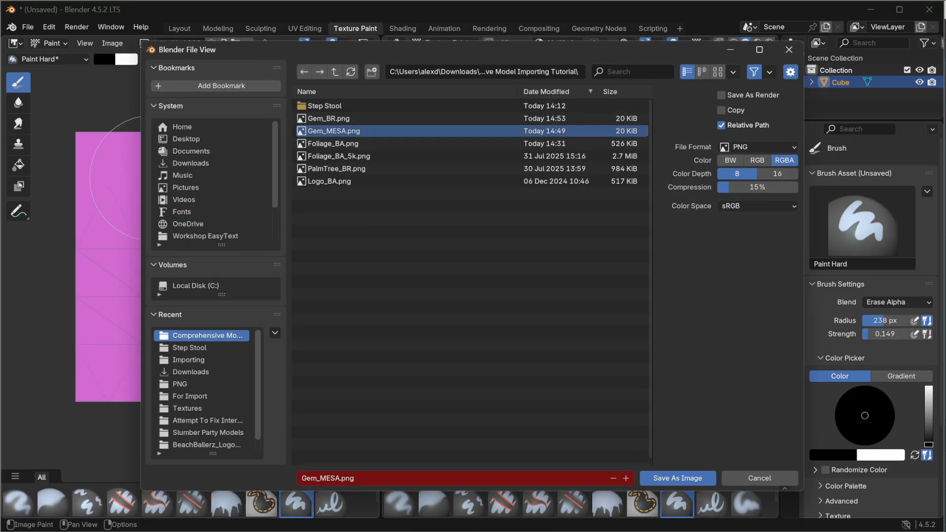
{"action": "left_click", "coordinate": [643, 478]}
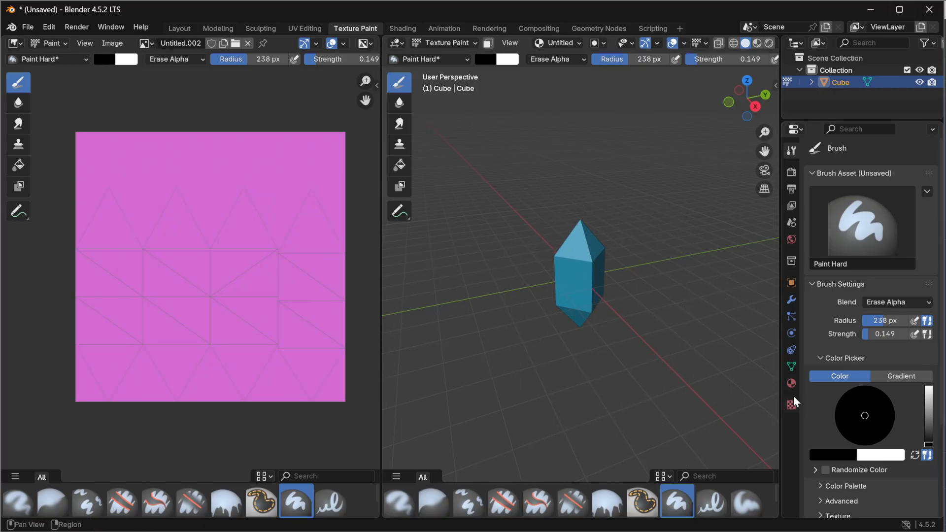
Step: Export the crystal as an FBX file named GemDoubleSided.fbx
{"action": "left_click", "coordinate": [27, 27]}
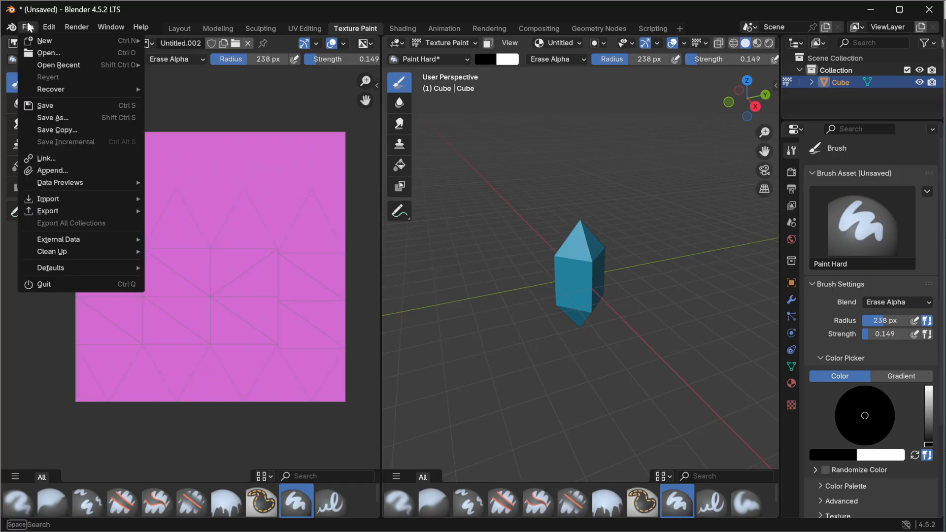
{"action": "mouse_move", "coordinate": [64, 214]}
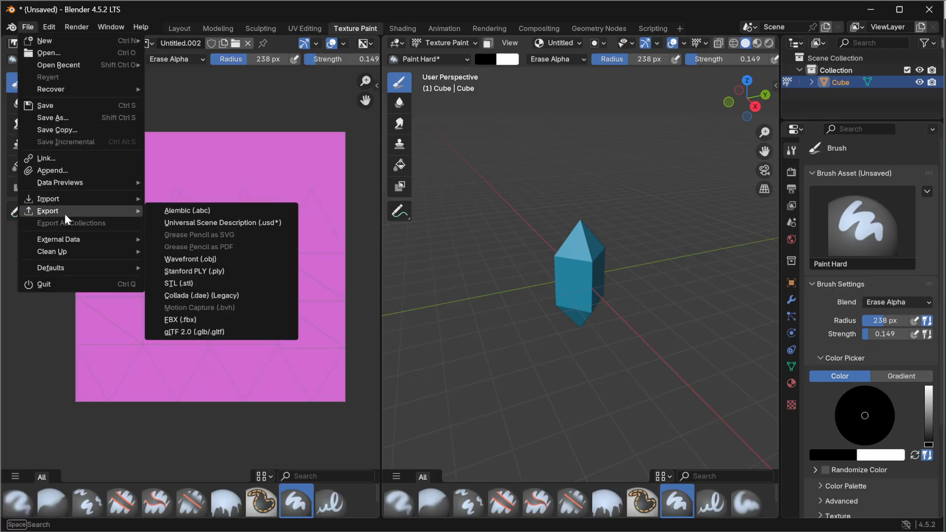
{"action": "left_click", "coordinate": [191, 309]}
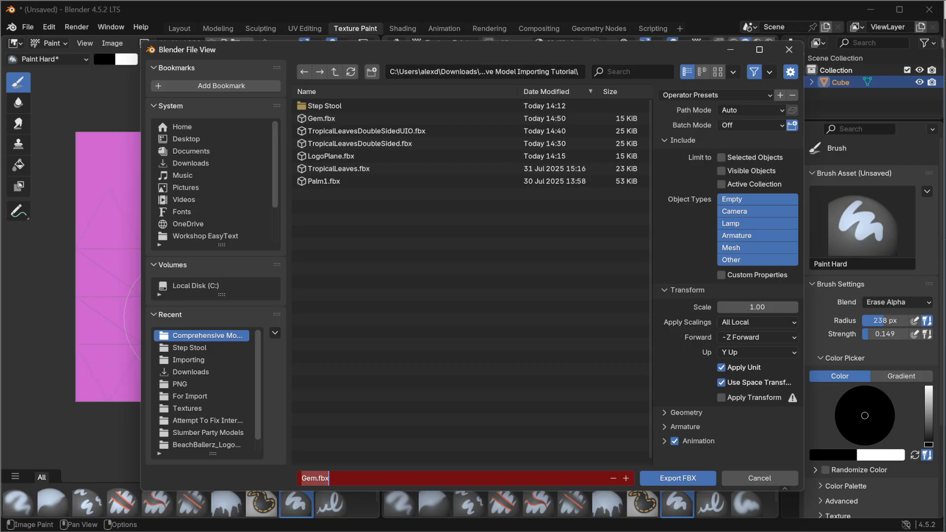
{"action": "left_click", "coordinate": [318, 474]}
{"action": "type", "text": "Double"}
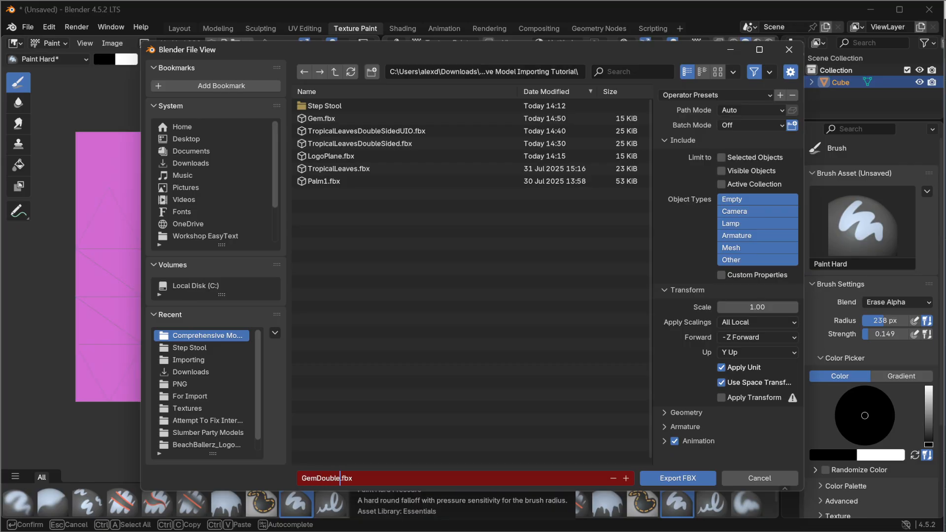
{"action": "type", "text": "Sided"}
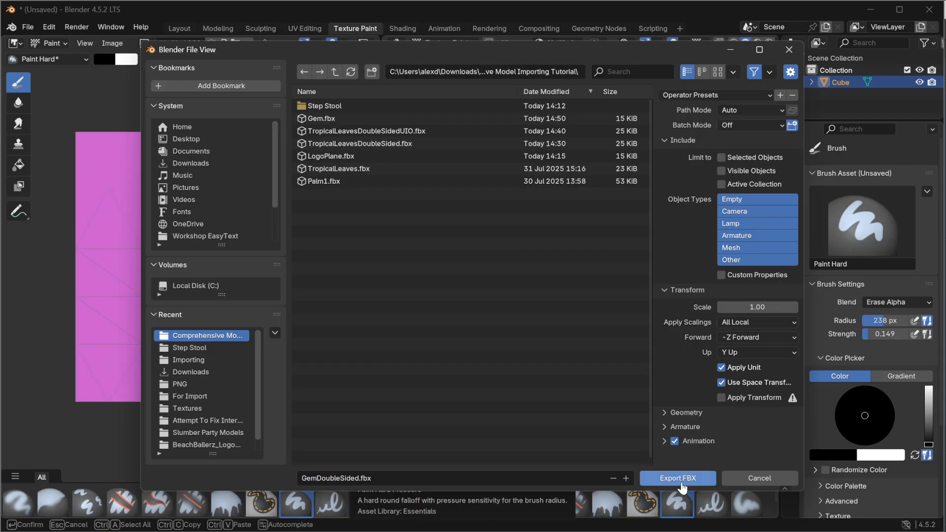
{"action": "left_click", "coordinate": [679, 478]}
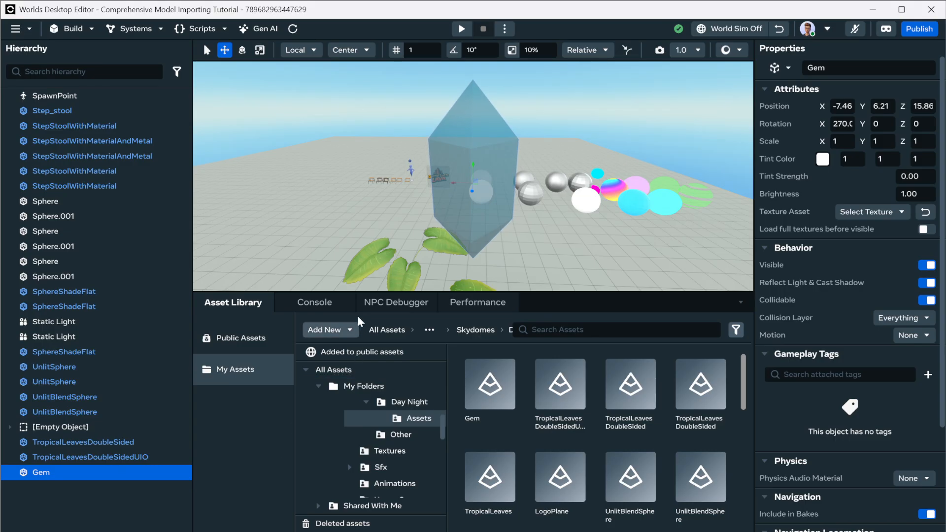
Step: In Worlds Desktop Editor, import the GemDoubleSided model with the Gem_MESA and Gem_BR textures, with preserving offset pivots turned off
{"action": "left_click", "coordinate": [337, 340]}
{"action": "left_click", "coordinate": [339, 365]}
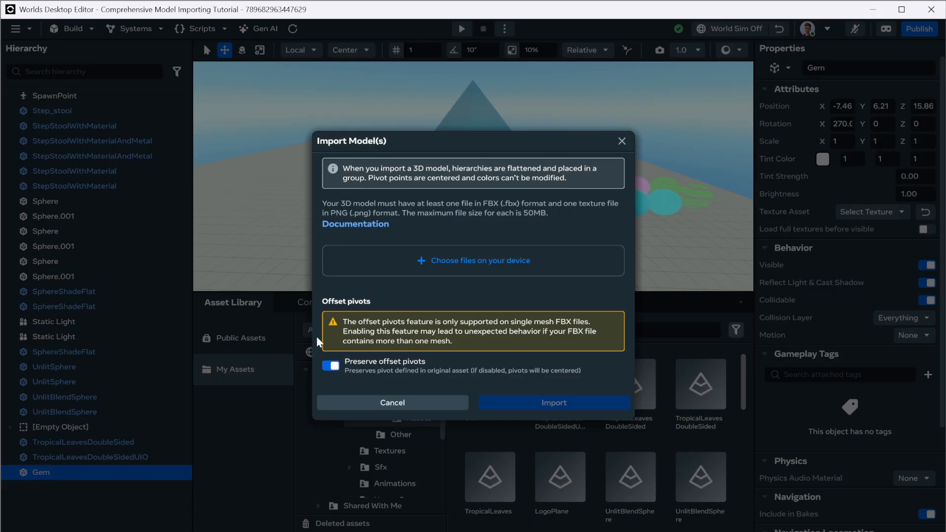
{"action": "left_click", "coordinate": [330, 365]}
{"action": "left_click", "coordinate": [416, 301]}
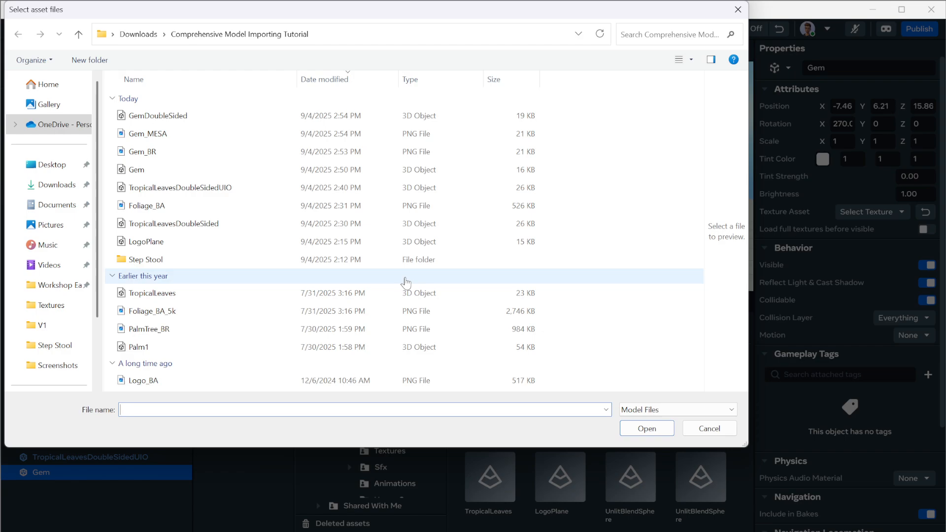
{"action": "left_click", "coordinate": [167, 120]}
{"action": "left_click", "coordinate": [156, 152], "text": "shift"}
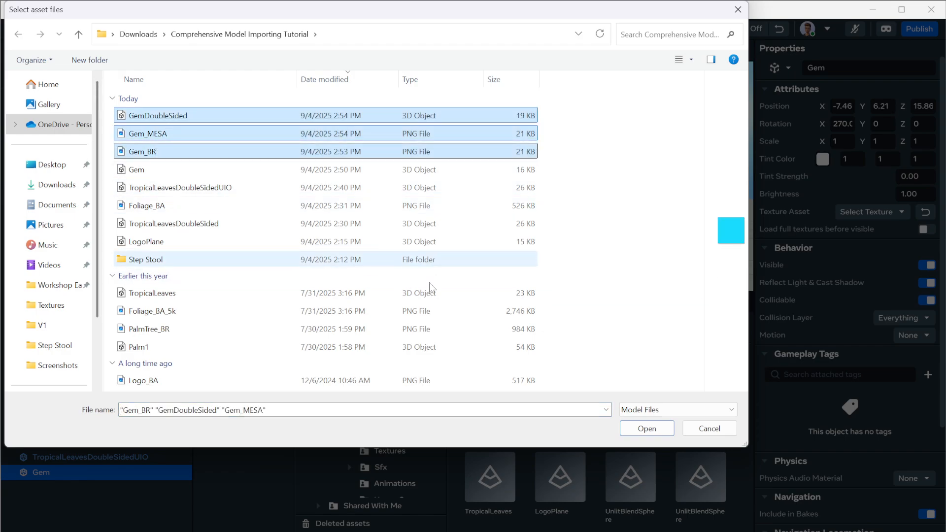
{"action": "left_click", "coordinate": [640, 429]}
{"action": "left_click", "coordinate": [591, 425]}
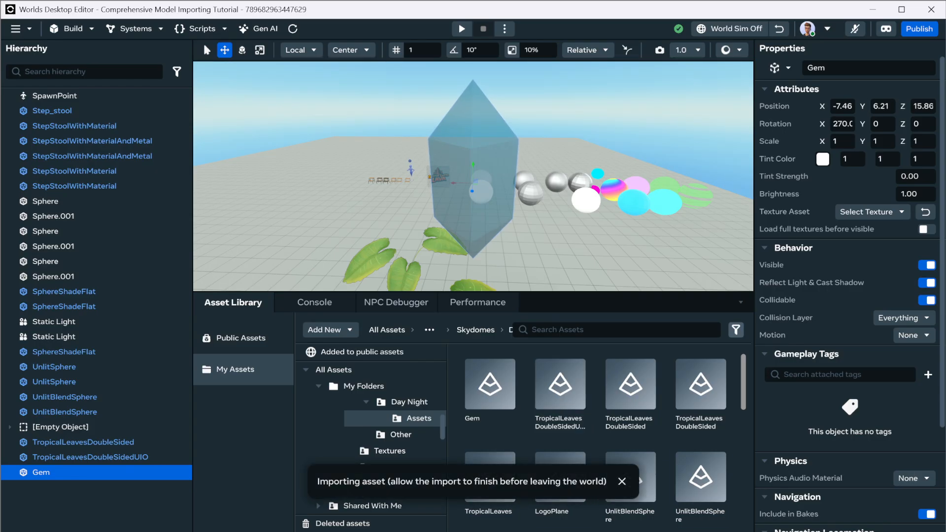
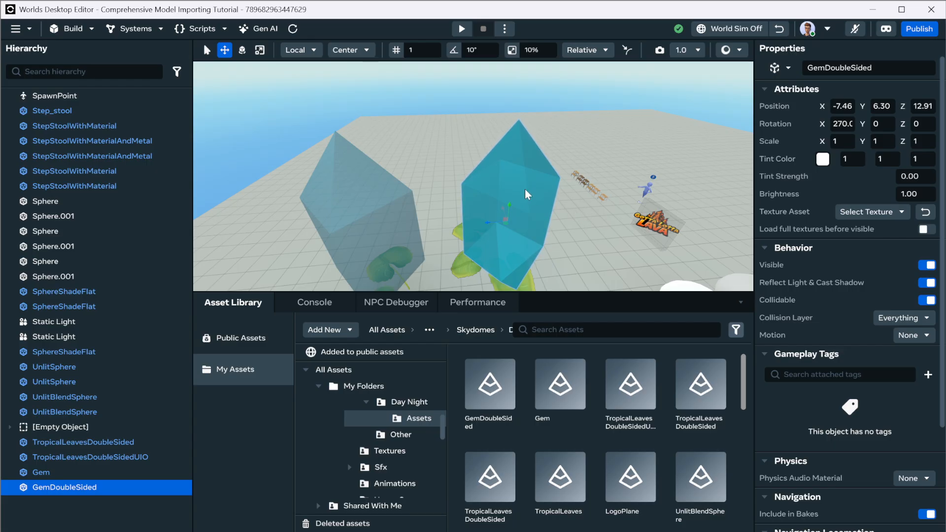
Step: Delete both crystals, GemDoubleSided and Gem, from the world
{"action": "key", "text": "Delete"}
{"action": "left_click", "coordinate": [395, 196]}
{"action": "key", "text": "Delete"}
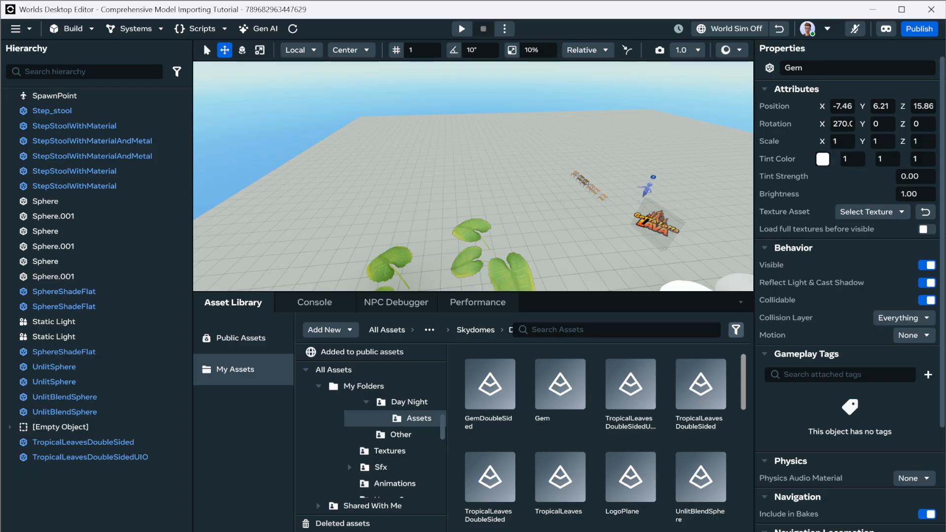
{"action": "right_click_drag", "start_coordinate": [552, 191], "coordinate": [517, 213]}
{"action": "key", "text": "w"}
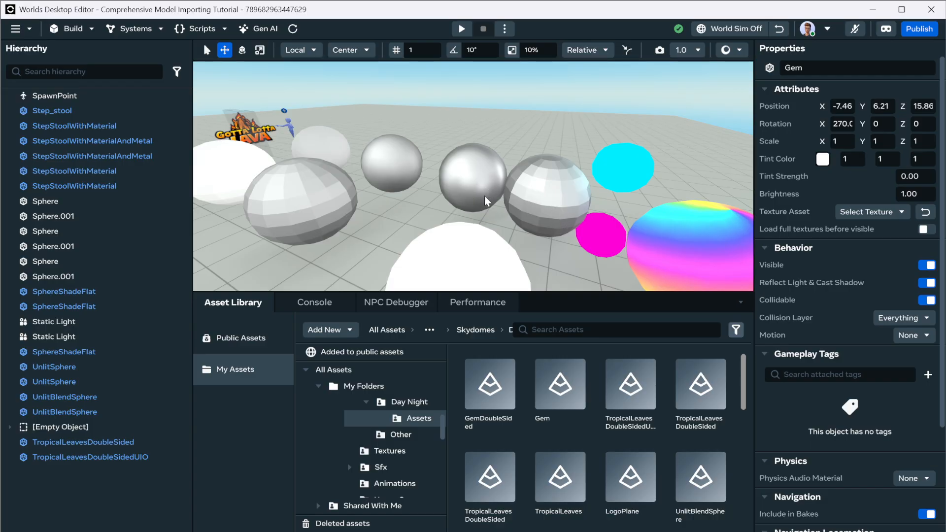
{"action": "key", "text": "s"}
{"action": "mouse_move", "coordinate": [560, 263]}
{"action": "right_mouse_down"}
{"action": "mouse_move", "coordinate": [538, 263]}
{"action": "mouse_move", "coordinate": [548, 253]}
{"action": "right_mouse_up"}
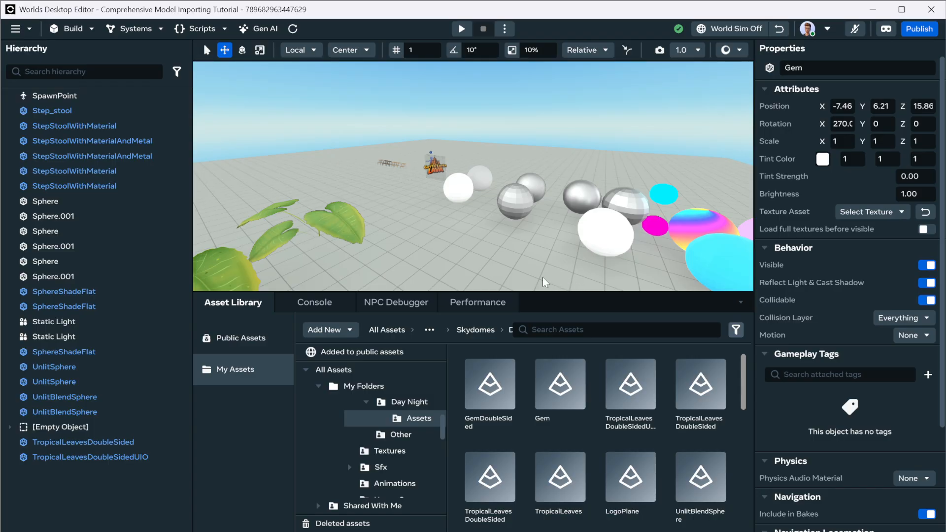
{"action": "right_click_drag", "start_coordinate": [543, 276], "coordinate": [535, 245]}
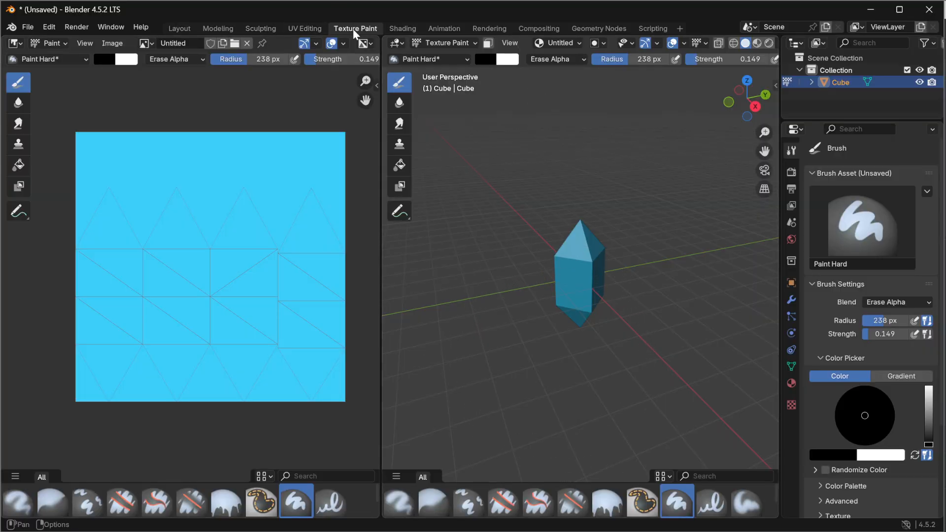
Step: Switch to Blender's Layout workspace and replace the crystal's material with a new one named Gem_VXC
{"action": "left_click", "coordinate": [182, 29]}
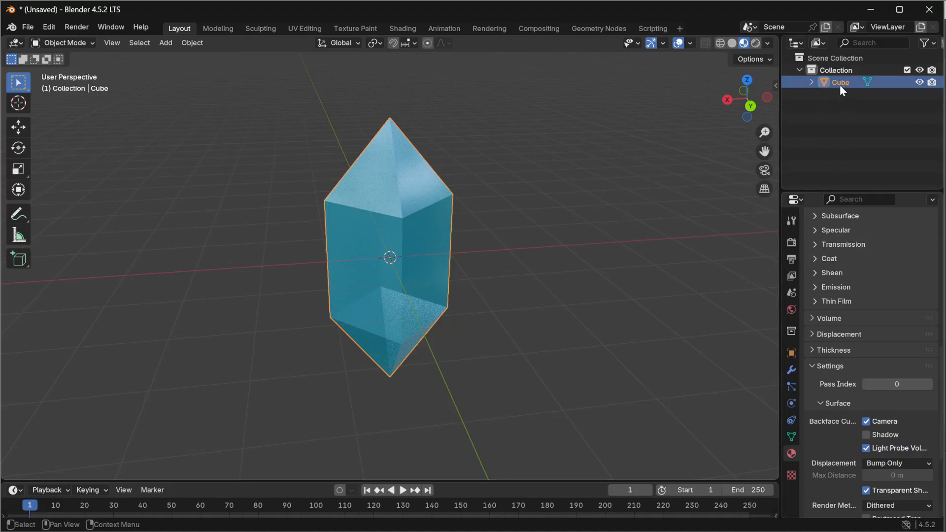
{"action": "scroll", "coordinate": [835, 383], "scroll_direction": "up", "scroll_amount": 15}
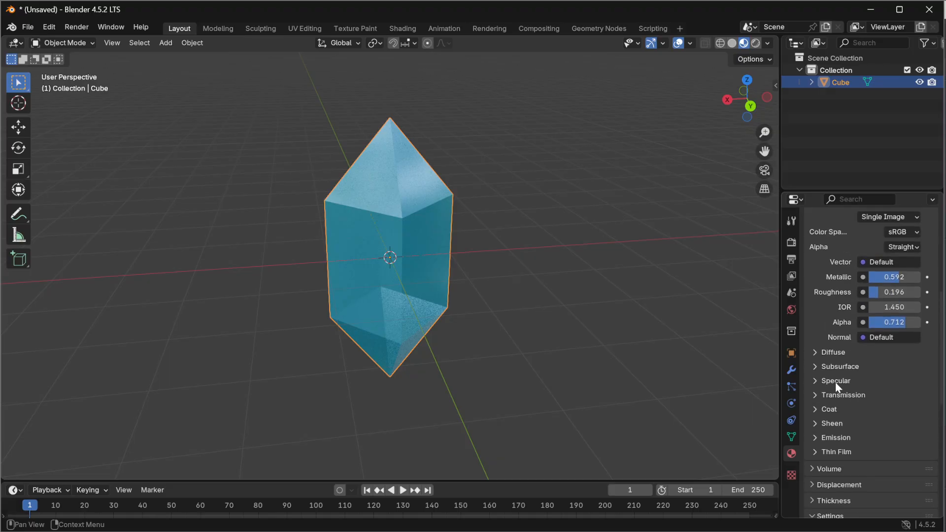
{"action": "left_click", "coordinate": [908, 292]}
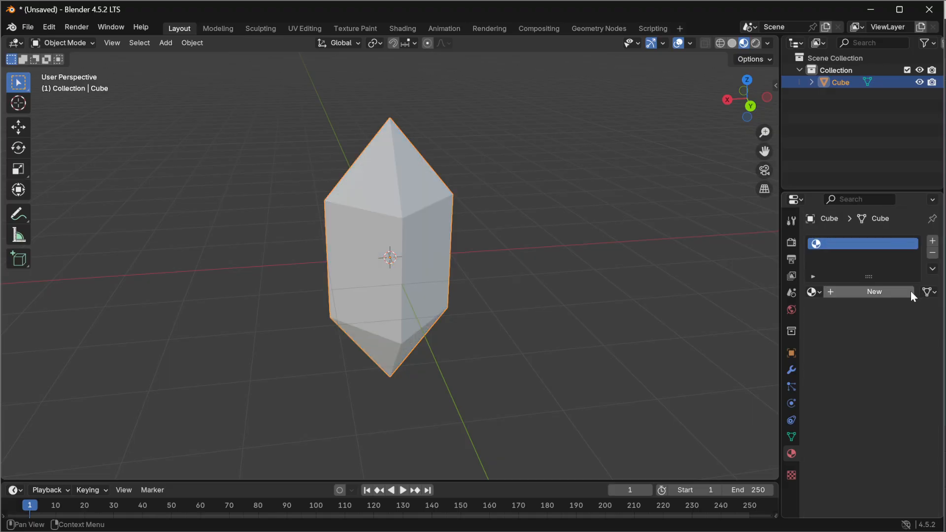
{"action": "left_click", "coordinate": [889, 290]}
{"action": "left_click", "coordinate": [874, 291]}
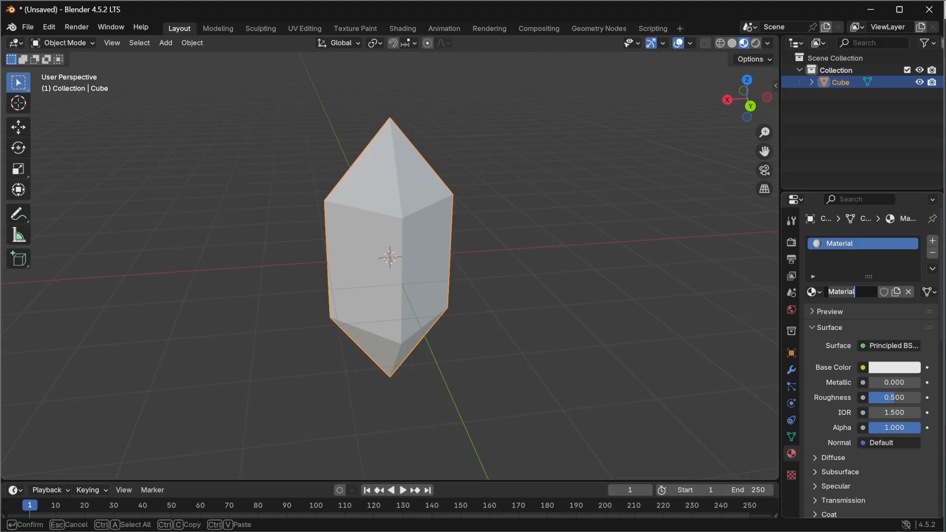
{"action": "type", "text": "Gem_VXC"}
{"action": "key", "text": "Return"}
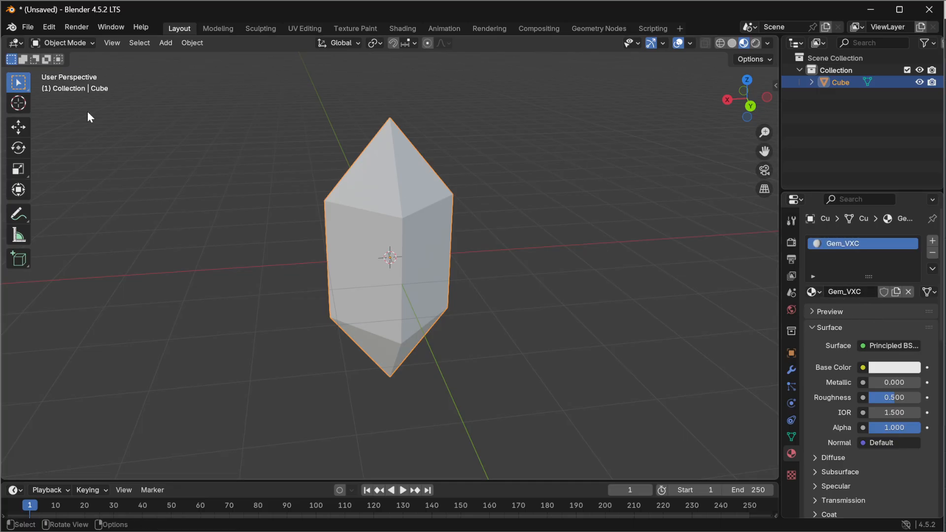
Step: Put the crystal into Vertex Paint mode and set the brush colour to white #FFFFFF
{"action": "left_click", "coordinate": [83, 45]}
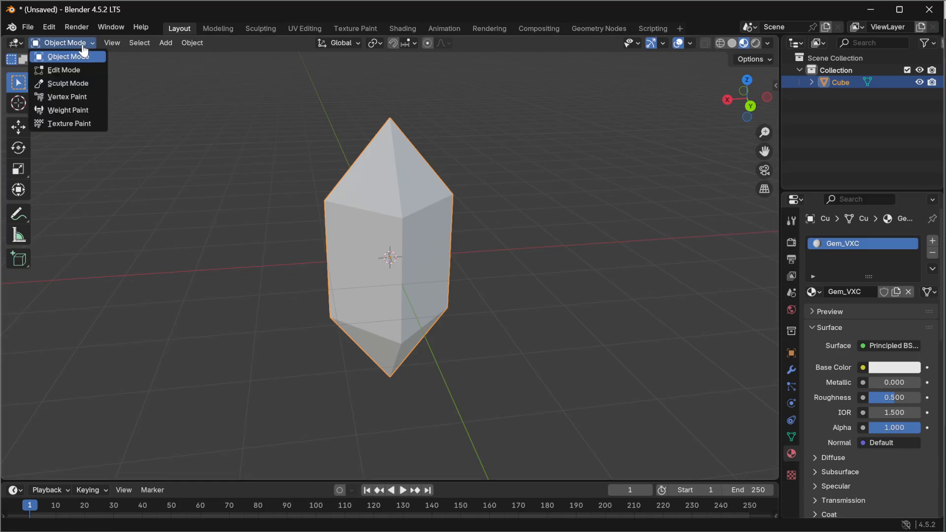
{"action": "left_click", "coordinate": [77, 98]}
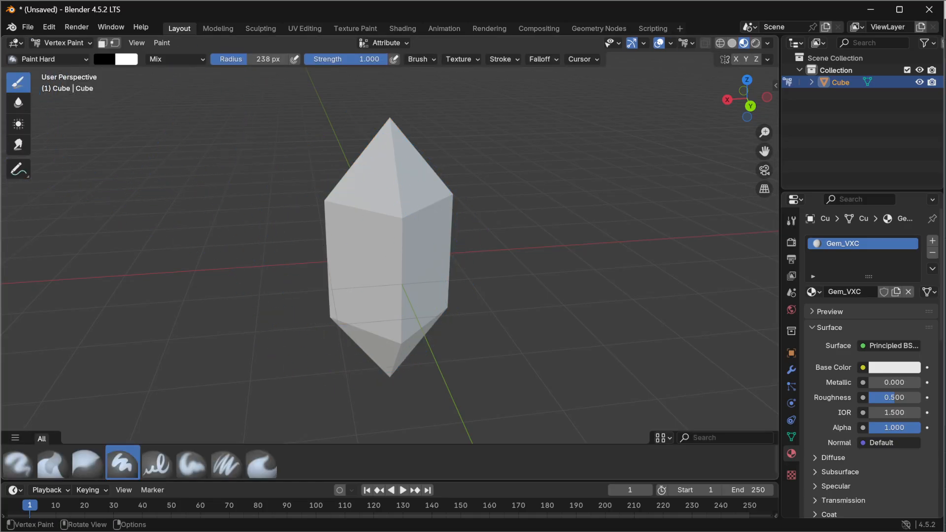
{"action": "left_click", "coordinate": [104, 58]}
{"action": "left_click_drag", "start_coordinate": [207, 169], "coordinate": [208, 74]}
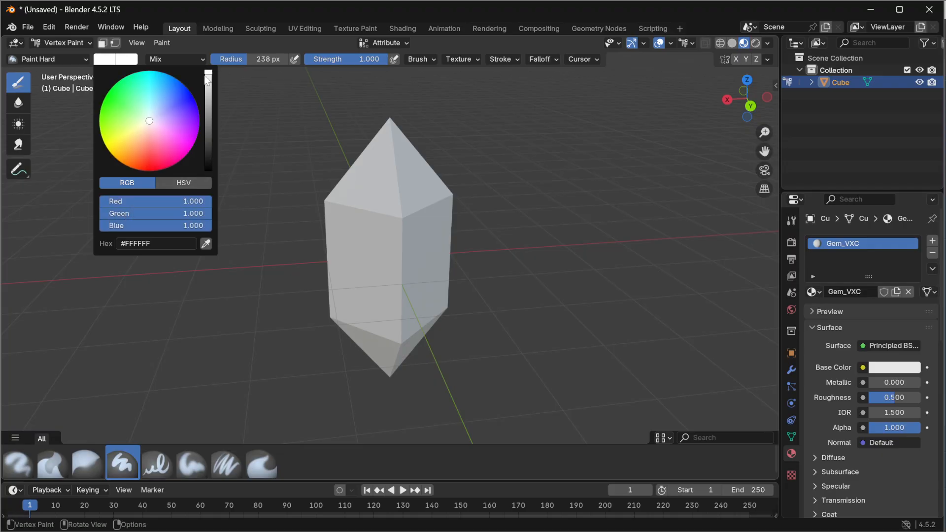
Step: Link the Gem_VXC material's base colour to a Color Attribute and vertex-paint the whole crystal cyan
{"action": "left_click_drag", "start_coordinate": [152, 91], "coordinate": [158, 75]}
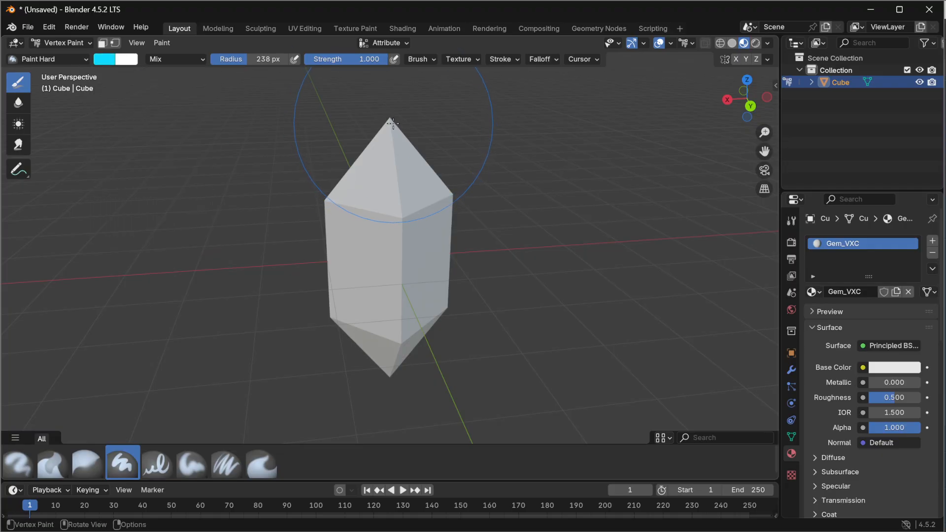
{"action": "middle_click_drag", "start_coordinate": [390, 125], "coordinate": [393, 248]}
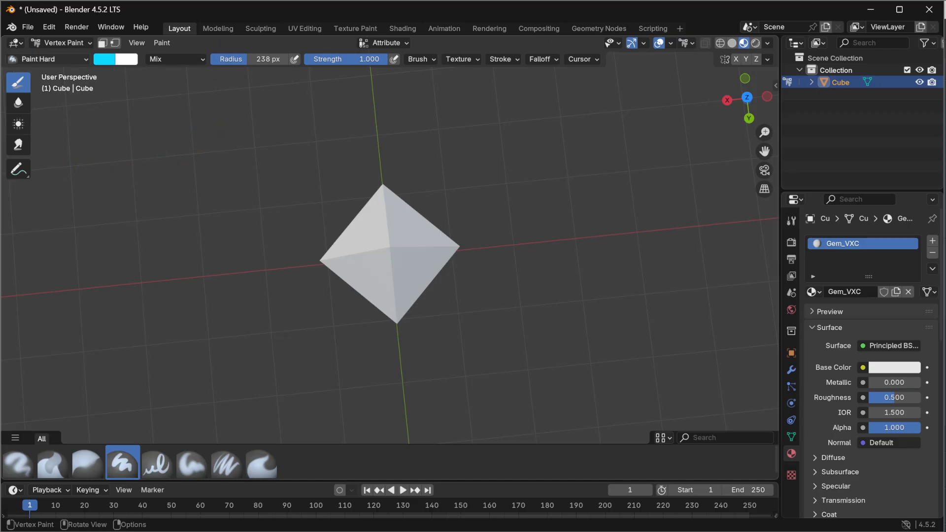
{"action": "middle_click_drag", "start_coordinate": [485, 336], "coordinate": [498, 246]}
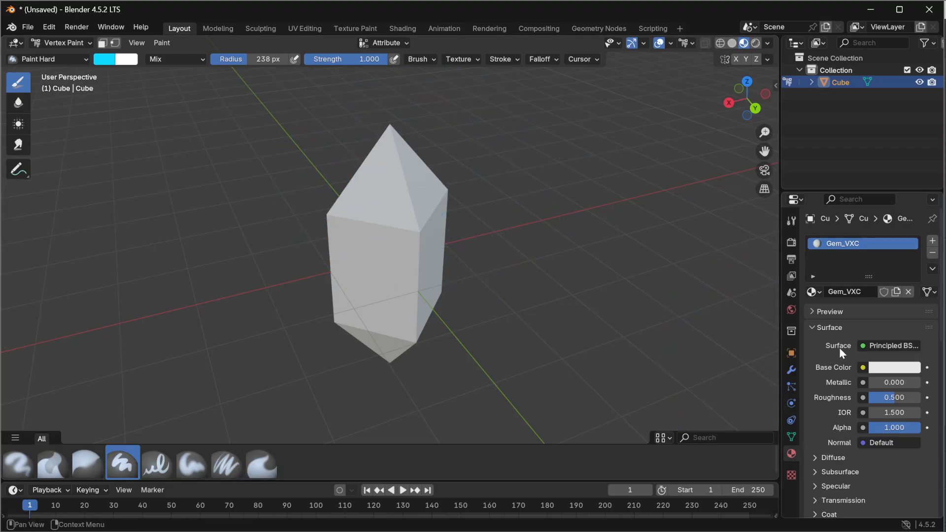
{"action": "left_click", "coordinate": [864, 368]}
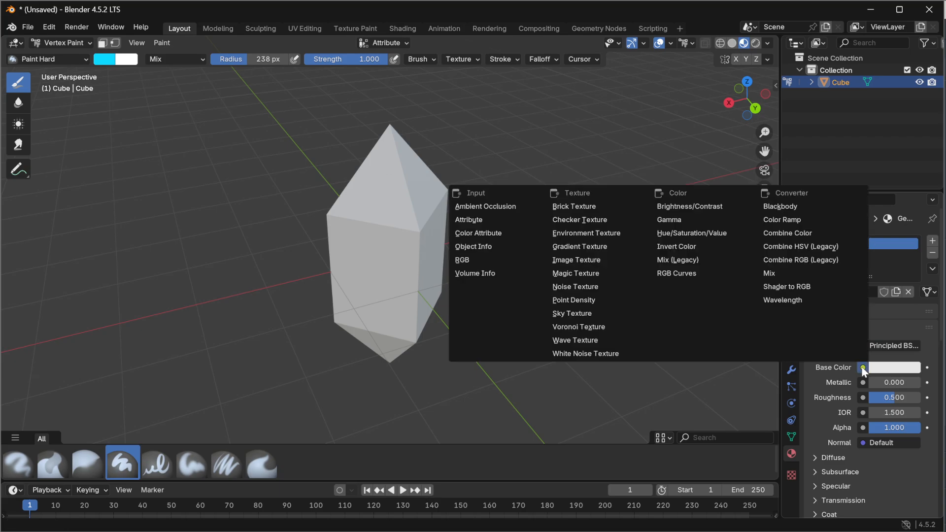
{"action": "left_click", "coordinate": [493, 232]}
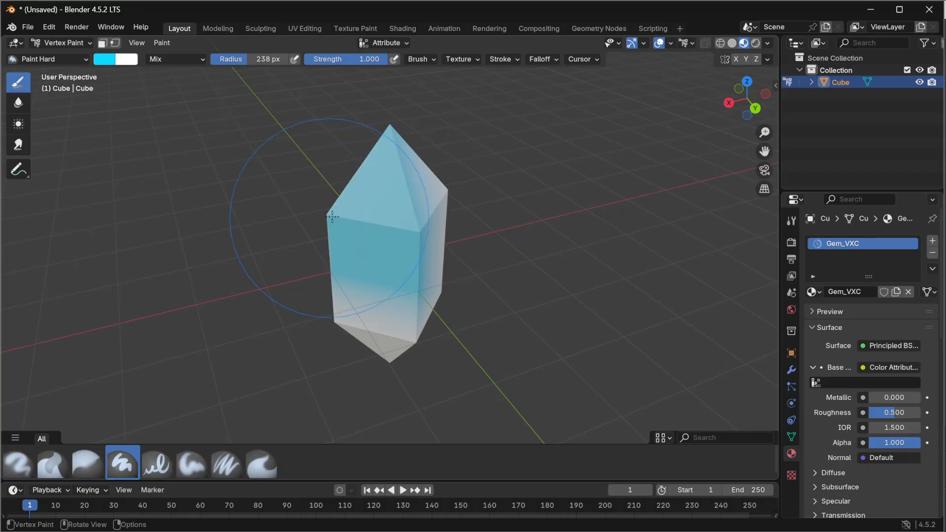
{"action": "mouse_move", "coordinate": [332, 216]}
{"action": "left_mouse_down"}
{"action": "mouse_move", "coordinate": [389, 290]}
{"action": "mouse_move", "coordinate": [390, 338]}
{"action": "mouse_move", "coordinate": [424, 302]}
{"action": "left_mouse_up"}
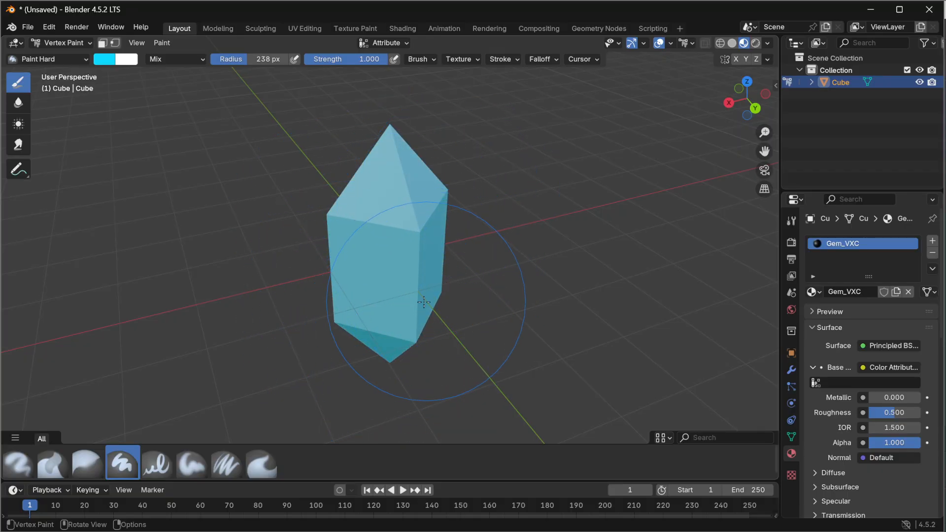
{"action": "mouse_move", "coordinate": [423, 302]}
{"action": "middle_mouse_down"}
{"action": "mouse_move", "coordinate": [190, 211]}
{"action": "mouse_move", "coordinate": [401, 316]}
{"action": "mouse_move", "coordinate": [355, 266]}
{"action": "mouse_move", "coordinate": [424, 231]}
{"action": "mouse_move", "coordinate": [338, 228]}
{"action": "middle_mouse_up"}
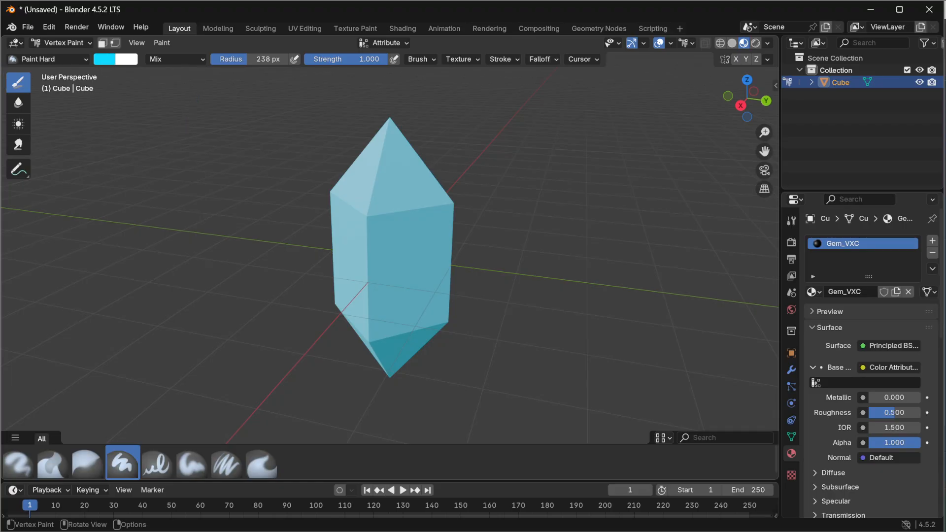
Step: Change the brush colour to a lighter sky blue and paint the lower part of the crystal to form a gradient
{"action": "left_click", "coordinate": [105, 60]}
{"action": "left_click_drag", "start_coordinate": [158, 80], "coordinate": [158, 90]}
{"action": "mouse_move", "coordinate": [340, 351]}
{"action": "middle_mouse_down"}
{"action": "mouse_move", "coordinate": [392, 390]}
{"action": "mouse_move", "coordinate": [431, 392]}
{"action": "middle_mouse_up"}
{"action": "left_click", "coordinate": [107, 64]}
{"action": "left_click_drag", "start_coordinate": [164, 87], "coordinate": [161, 94]}
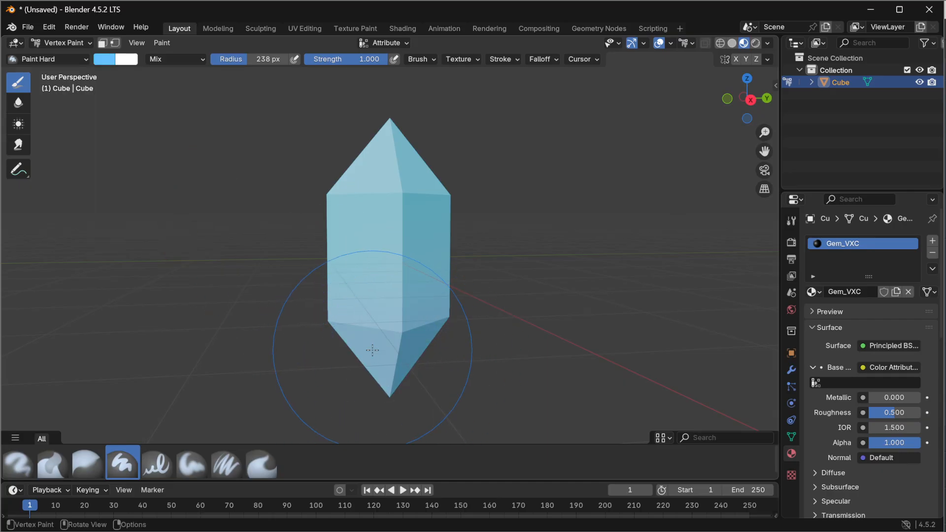
{"action": "middle_click_drag", "start_coordinate": [429, 366], "coordinate": [417, 298]}
{"action": "scroll", "coordinate": [417, 299], "scroll_direction": "down", "scroll_amount": 1}
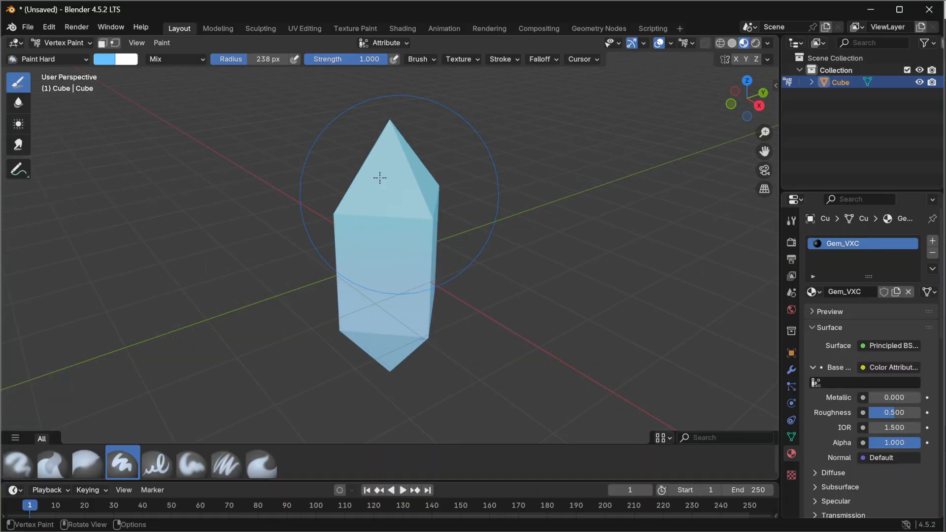
Step: Export the crystal as an FBX file named GemVertexPainted.fbx in the Comprehensive Model Importing Tutorial folder
{"action": "left_click", "coordinate": [28, 27]}
{"action": "mouse_move", "coordinate": [48, 211]}
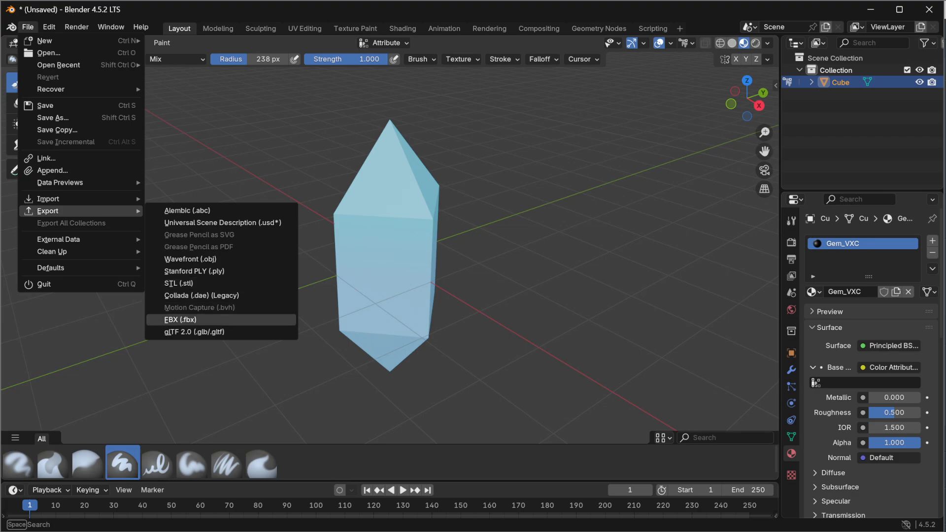
{"action": "left_click", "coordinate": [180, 320]}
{"action": "left_click", "coordinate": [338, 479]}
{"action": "left_click", "coordinate": [339, 479]}
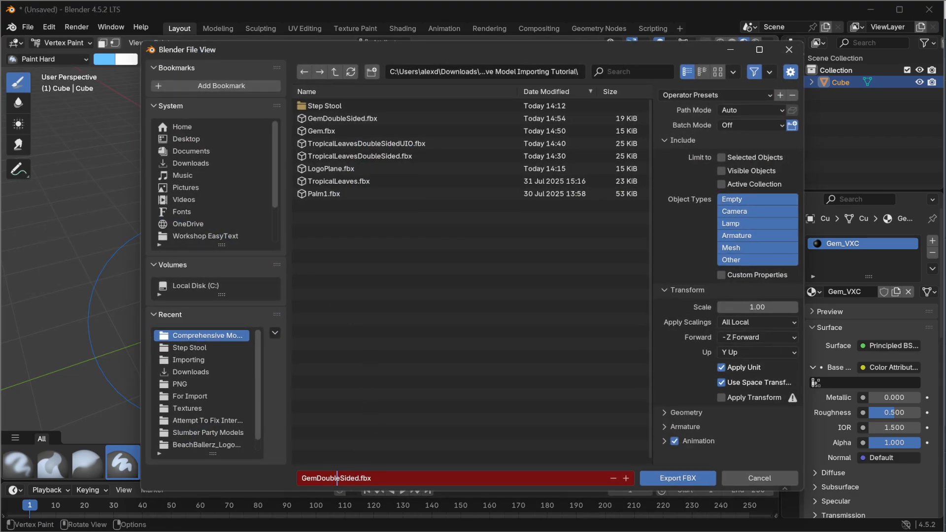
{"action": "double_click", "coordinate": [339, 479]}
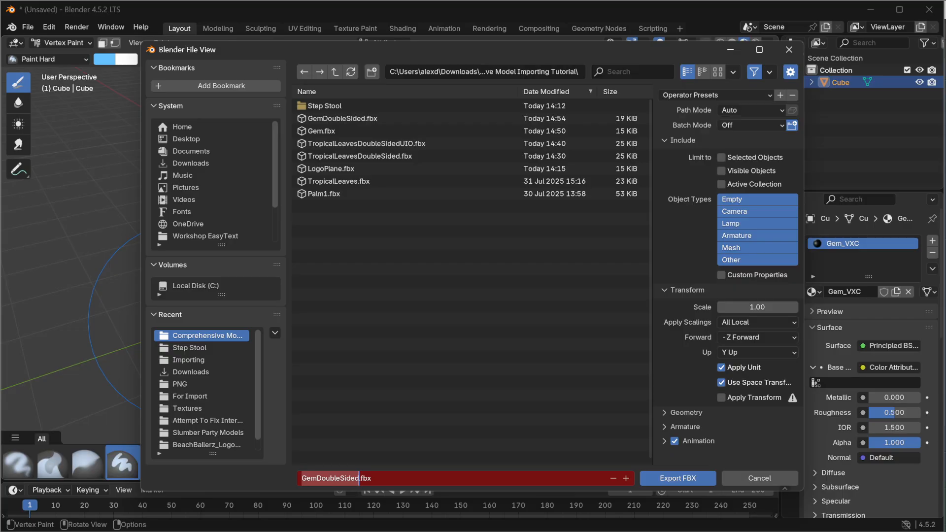
{"action": "type", "text": "Gem"}
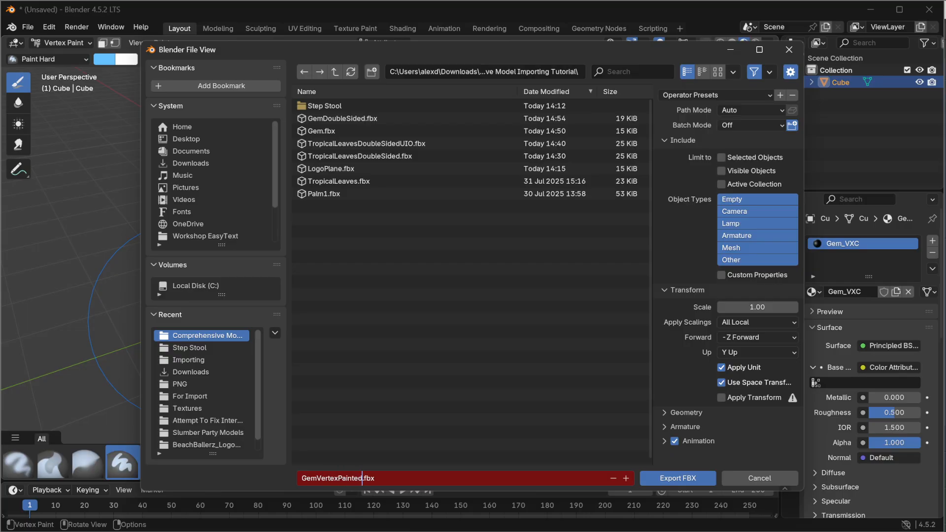
{"action": "left_click", "coordinate": [658, 478]}
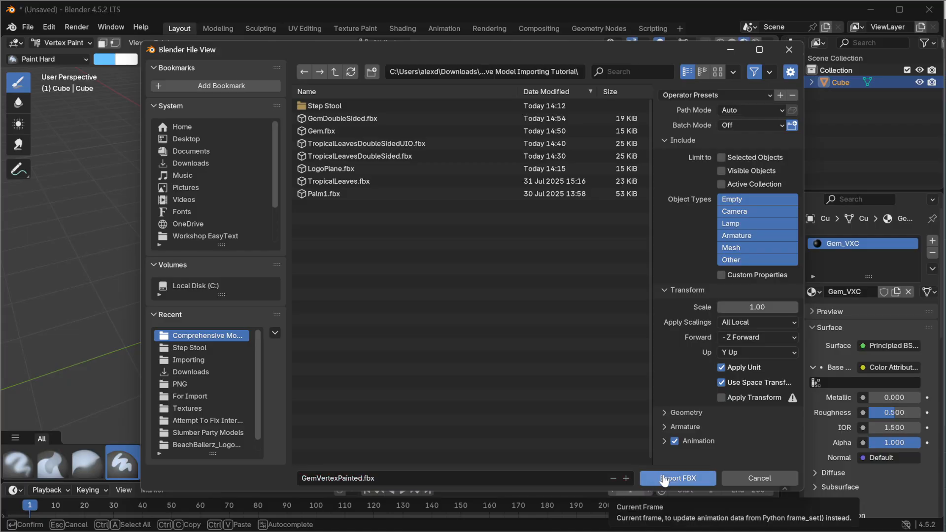
{"action": "left_click", "coordinate": [663, 478]}
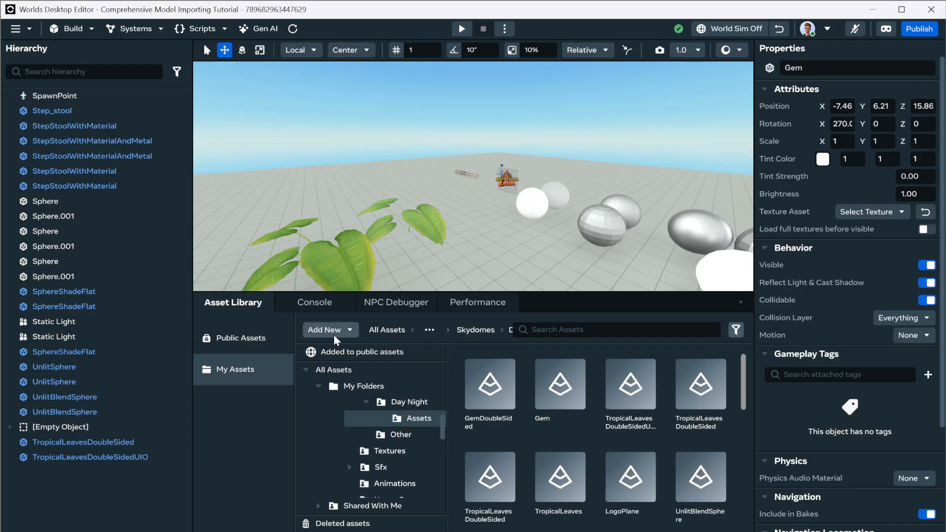
Step: In Worlds Desktop Editor, import the GemVertexPainted model without textures, with preserving offset pivots turned off
{"action": "left_click", "coordinate": [334, 340]}
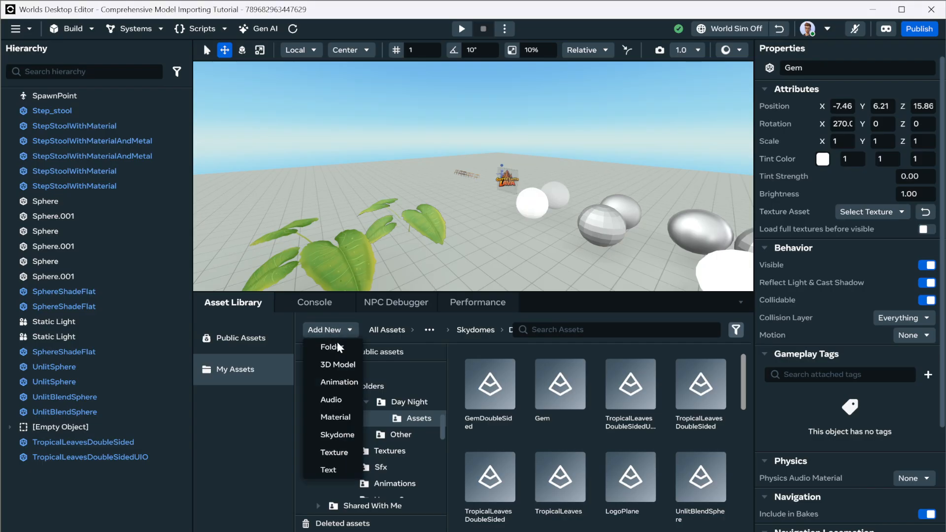
{"action": "left_click", "coordinate": [351, 366]}
{"action": "left_click", "coordinate": [339, 365]}
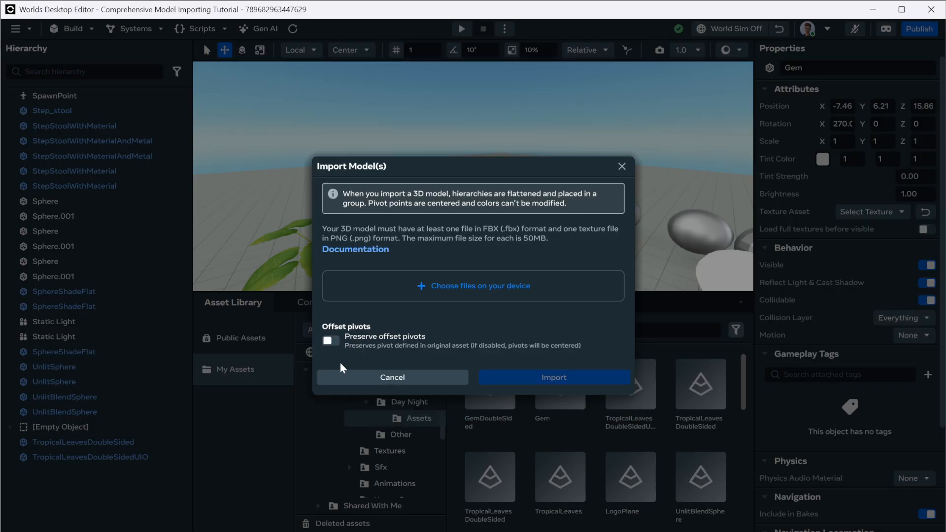
{"action": "left_click", "coordinate": [462, 285]}
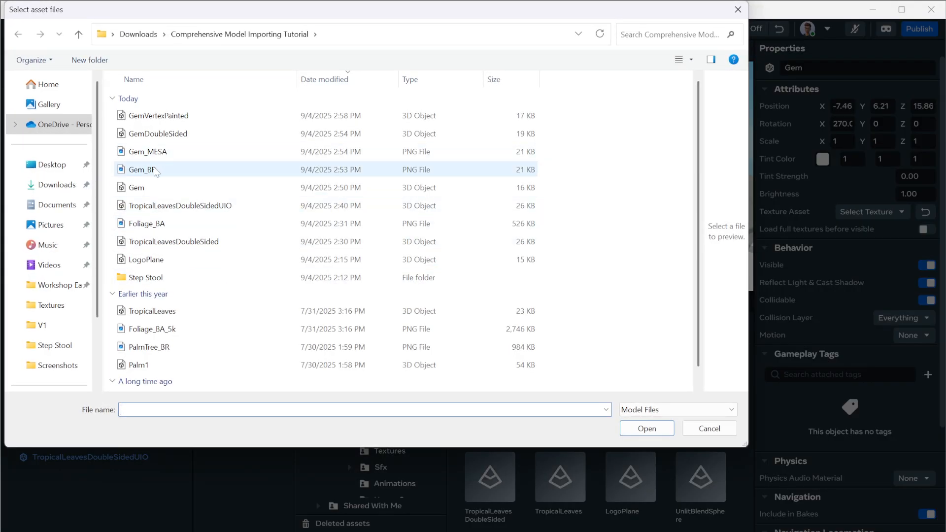
{"action": "left_click", "coordinate": [162, 116]}
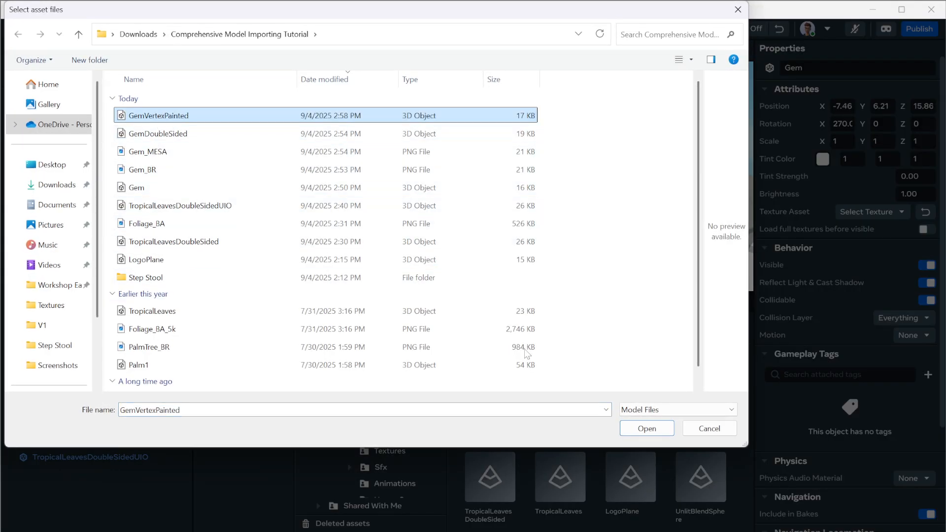
{"action": "left_click", "coordinate": [640, 428]}
{"action": "left_click", "coordinate": [574, 387]}
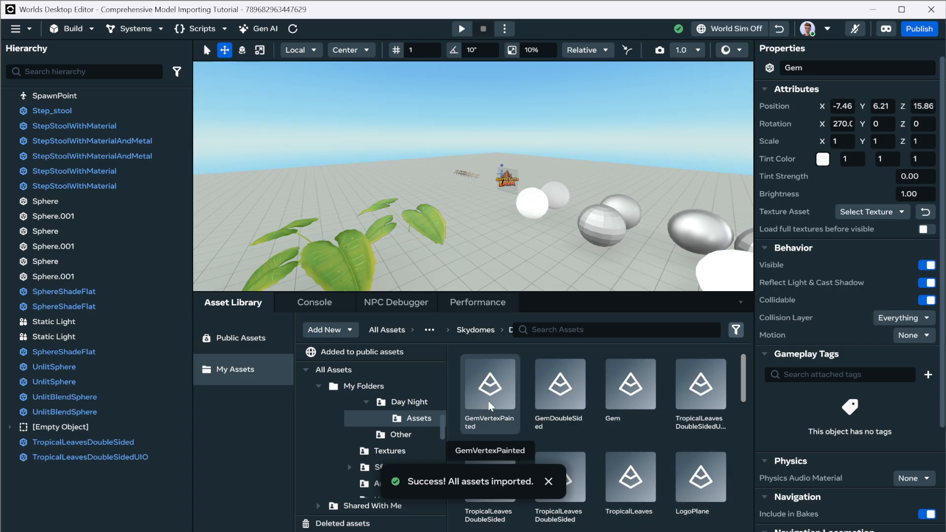
Step: Place the GemVertexPainted asset in the world and view the crystal from another angle
{"action": "right_click", "coordinate": [501, 378]}
{"action": "left_click", "coordinate": [515, 387]}
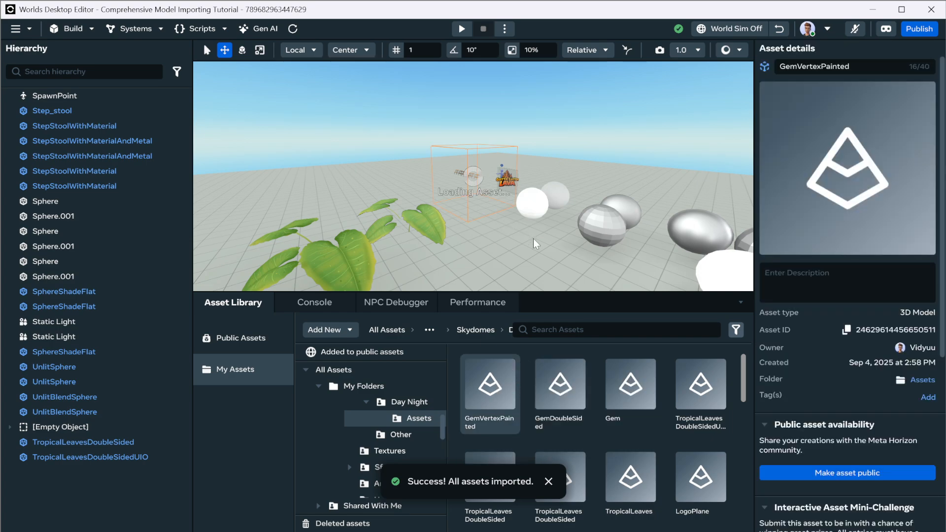
{"action": "scroll", "coordinate": [519, 221], "scroll_direction": "down", "scroll_amount": 2}
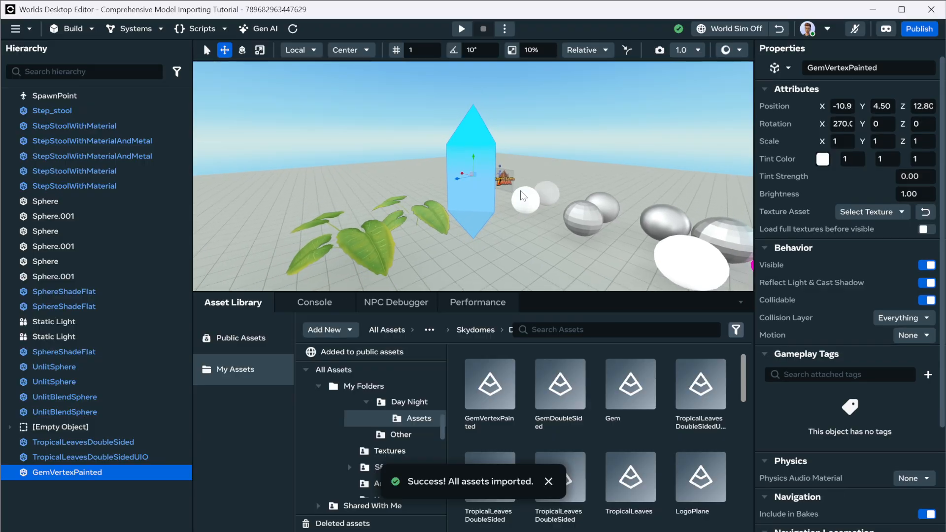
{"action": "left_click_drag", "start_coordinate": [570, 157], "coordinate": [527, 213], "text": "alt"}
{"action": "left_click", "coordinate": [536, 211]}
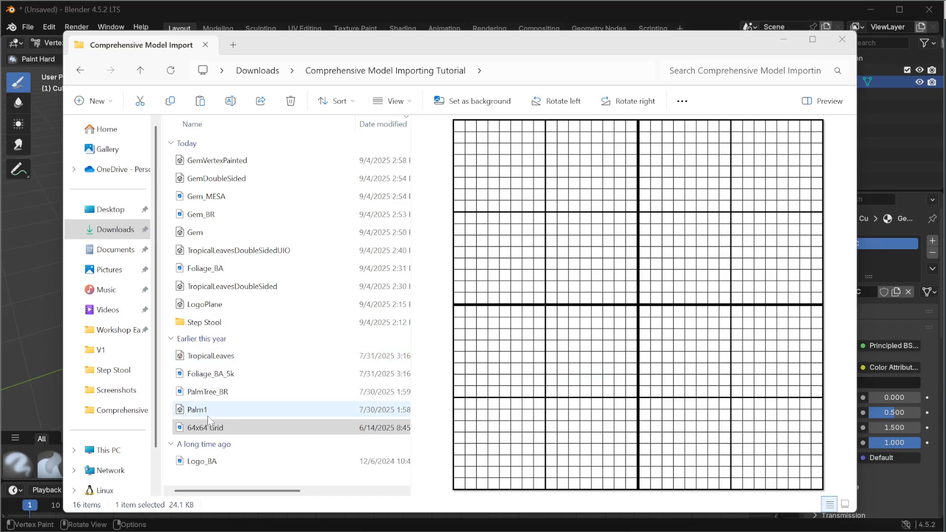
Step: In File Explorer, rename the 64x64 Grid image to Gem_BR, accepting the suggested name Gem_BR (2)
{"action": "left_click", "coordinate": [201, 431]}
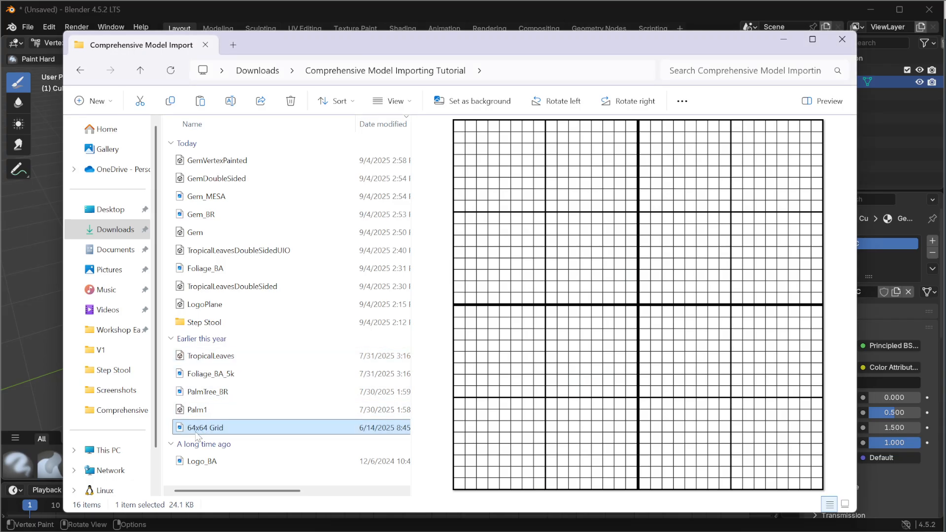
{"action": "right_click", "coordinate": [196, 435]}
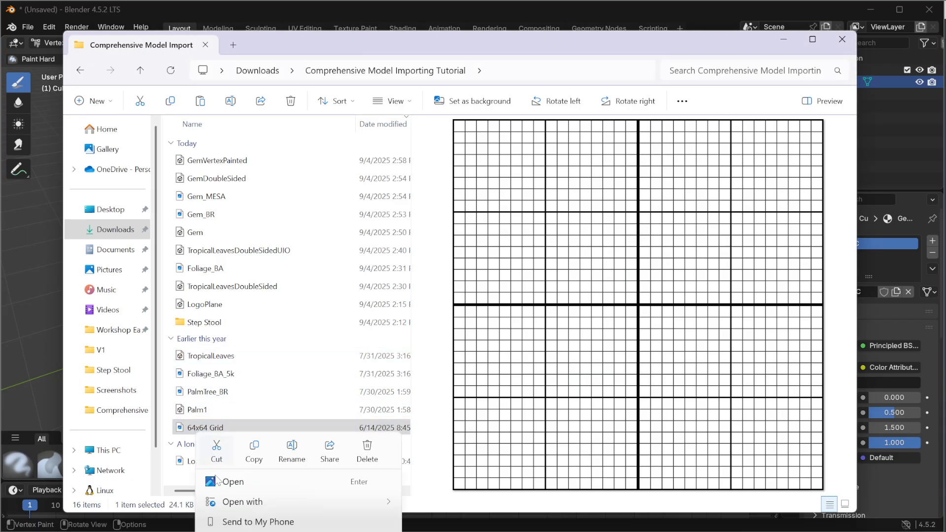
{"action": "left_click", "coordinate": [300, 453]}
{"action": "type", "text": "Gem"}
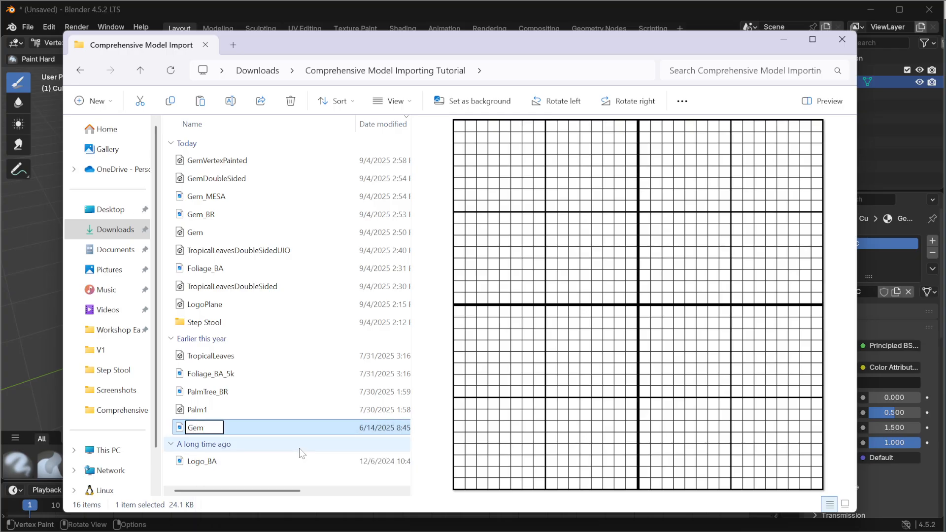
{"action": "type", "text": "BR"}
{"action": "key", "text": "Return"}
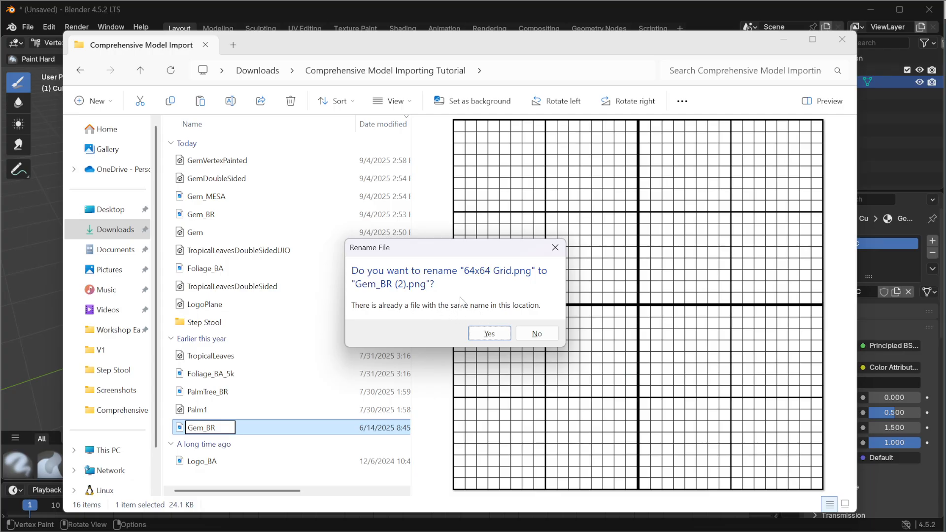
{"action": "left_click", "coordinate": [490, 340]}
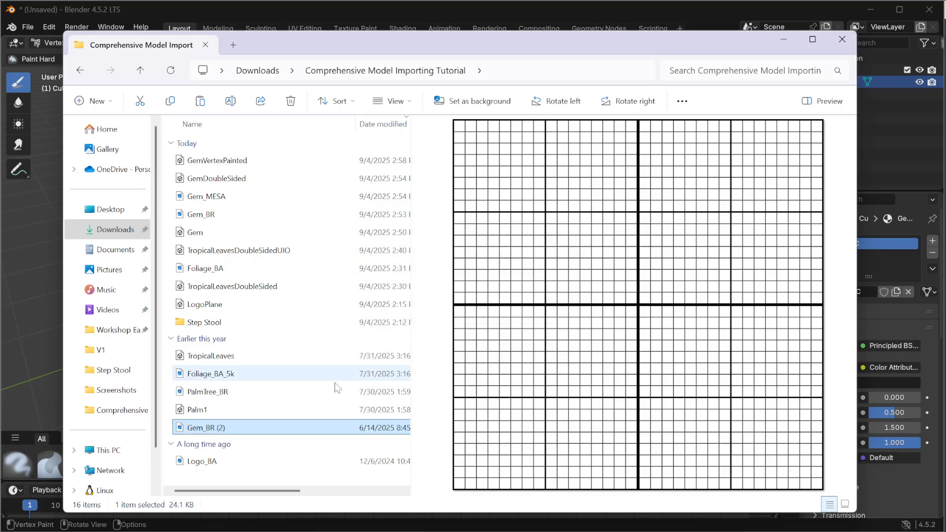
Step: Rename the solid cyan Gem_BR texture file as Gem_BR Blue
{"action": "left_click", "coordinate": [208, 215]}
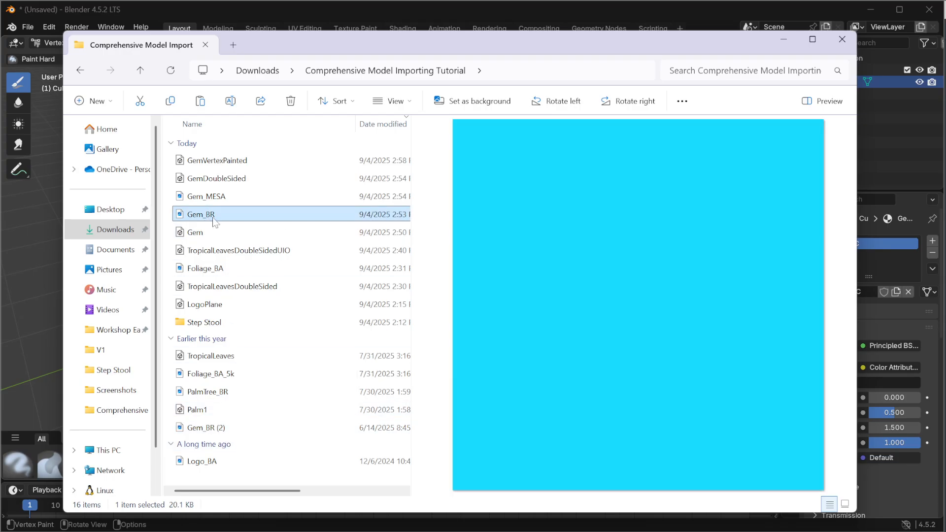
{"action": "key", "text": "F2"}
{"action": "key", "text": "End"}
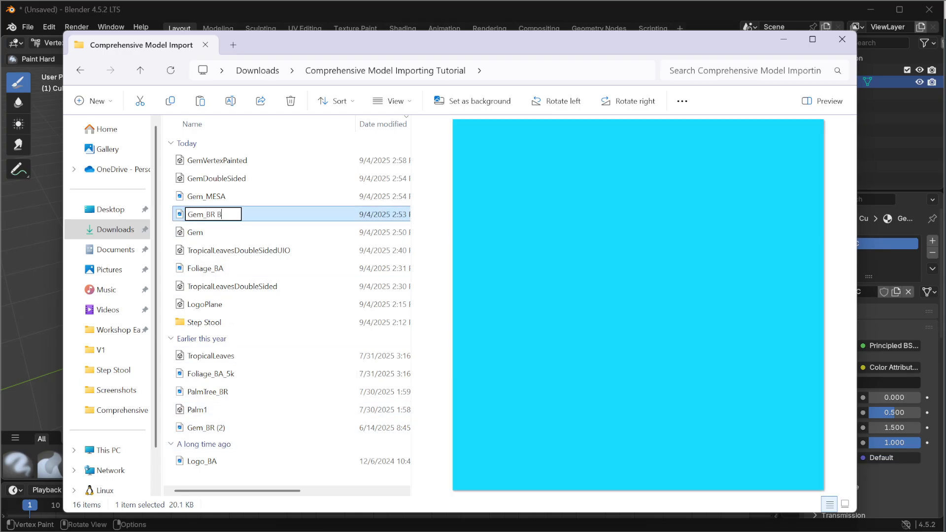
{"action": "key", "text": "Return"}
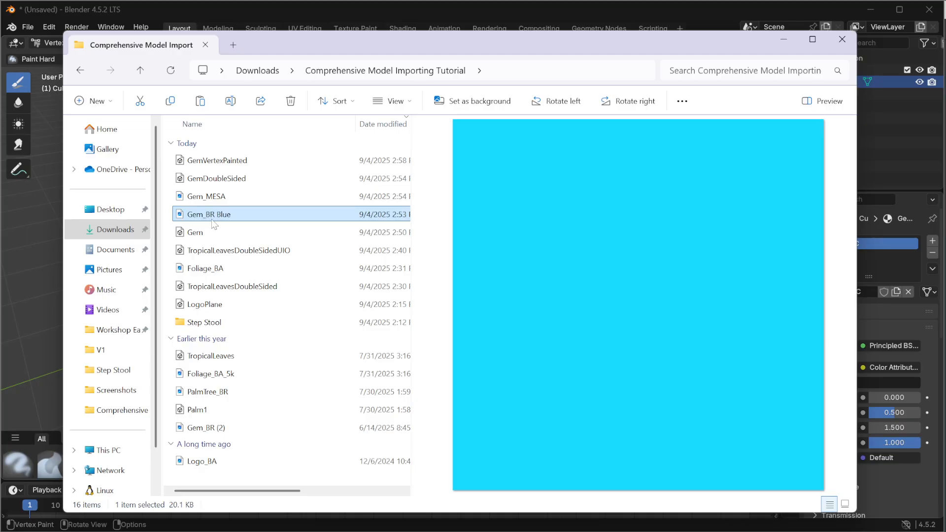
Step: Rename the grid image Gem_BR (2) as Gem_BR
{"action": "left_click", "coordinate": [215, 428]}
{"action": "key", "text": "F2"}
{"action": "key", "text": "End"}
{"action": "key", "text": "BackSpace"}
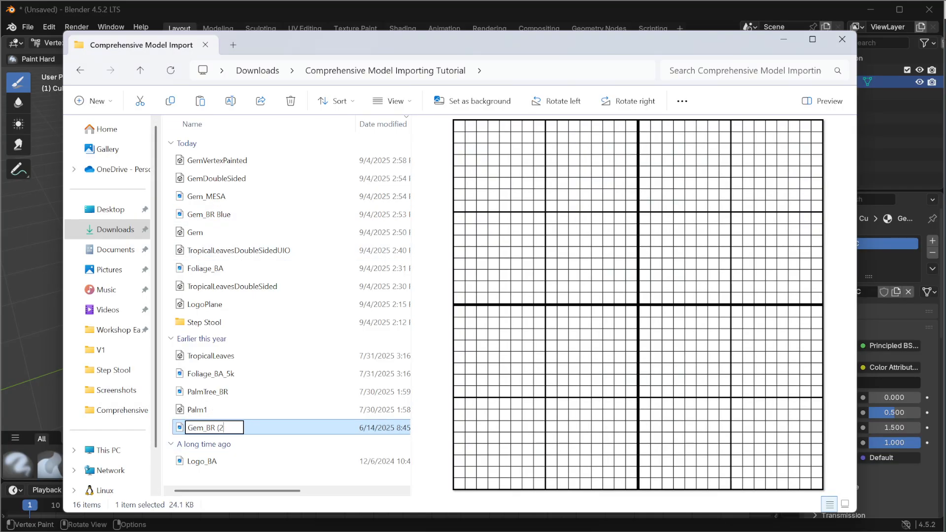
{"action": "key", "text": "Return"}
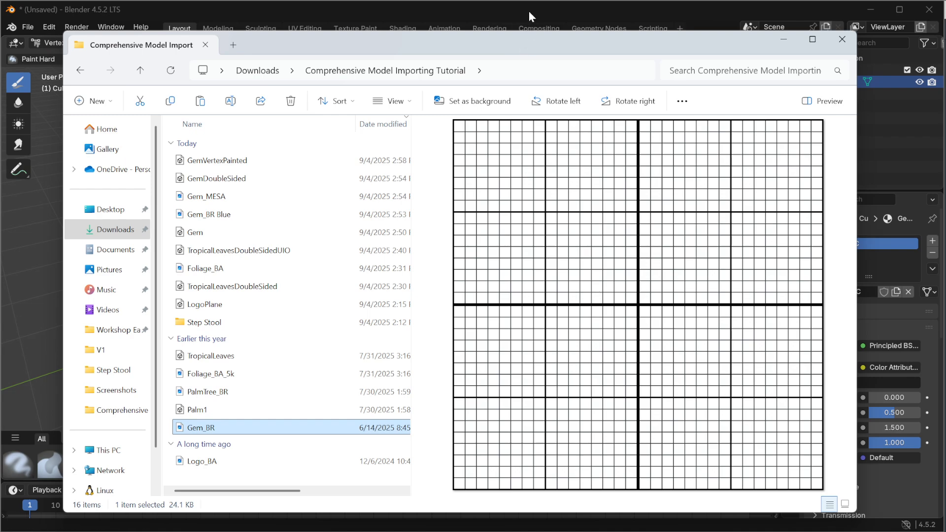
Step: In Blender, rename the crystal's material as Gem_VXM
{"action": "left_click", "coordinate": [615, 8]}
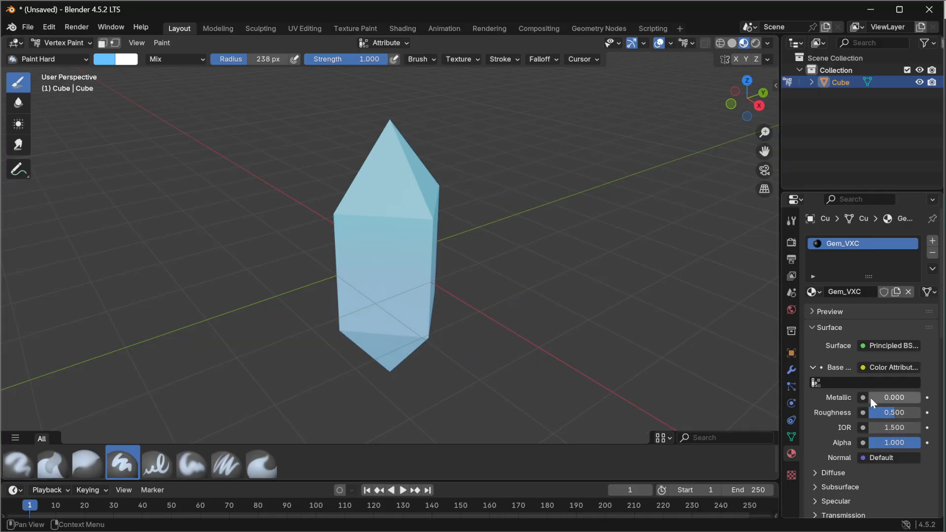
{"action": "double_click", "coordinate": [860, 291]}
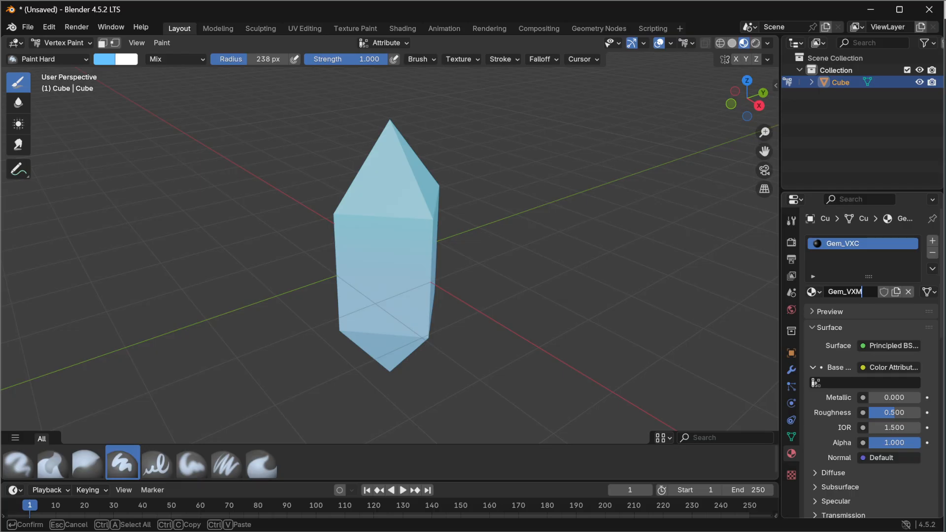
{"action": "type", "text": "M"}
{"action": "key", "text": "Return"}
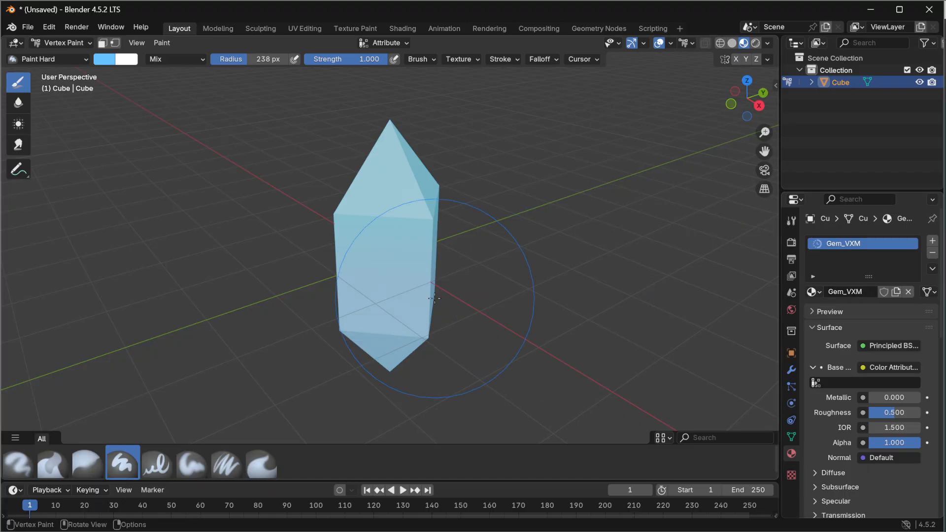
Step: Export the crystal as an FBX file named GemVertexPaintedForMaterial.fbx in the Comprehensive Model Importing Tutorial folder
{"action": "left_click", "coordinate": [28, 27]}
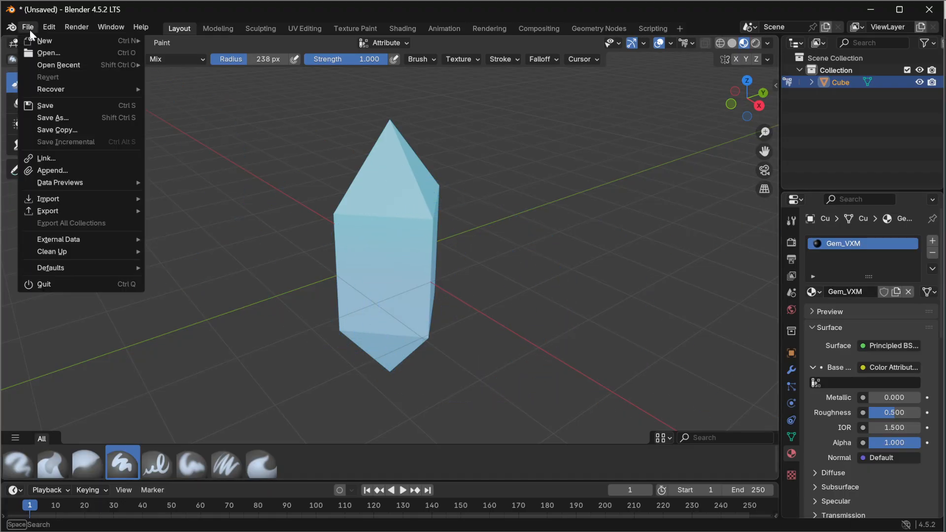
{"action": "mouse_move", "coordinate": [53, 211]}
{"action": "left_click", "coordinate": [186, 323]}
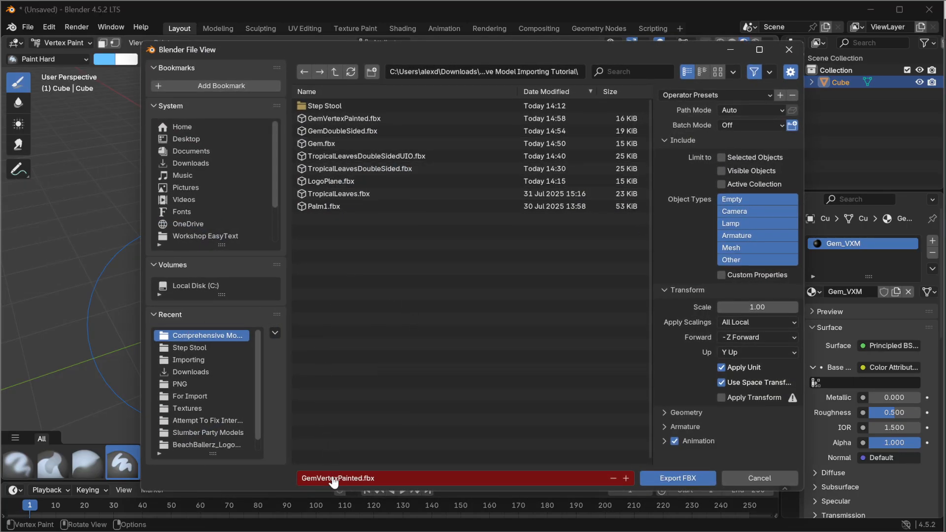
{"action": "left_click", "coordinate": [354, 478]}
{"action": "left_click", "coordinate": [354, 477]}
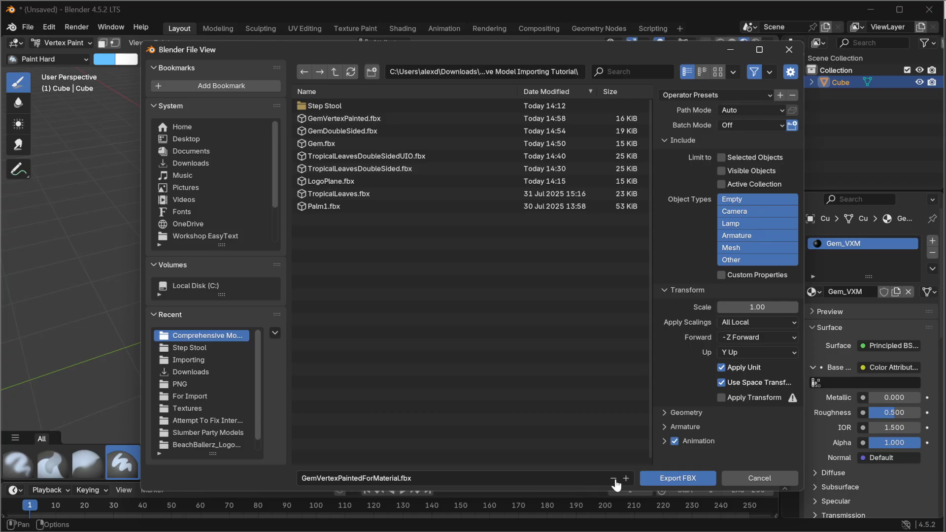
{"action": "left_click", "coordinate": [660, 478]}
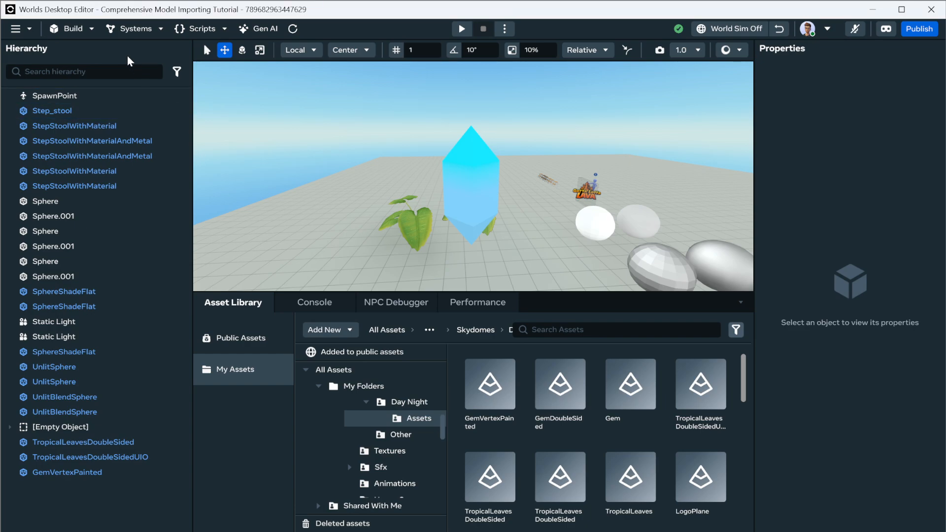
Step: In Worlds Desktop Editor, import the GemVertexPaintedForMaterial model together with the Gem_BR texture, preserving offset pivots
{"action": "left_click", "coordinate": [325, 332]}
{"action": "left_click", "coordinate": [340, 364]}
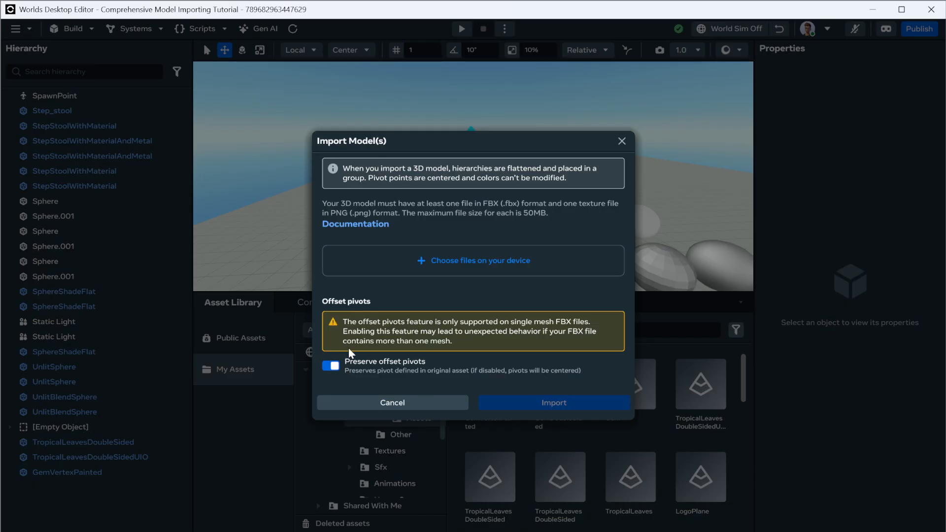
{"action": "left_click", "coordinate": [463, 287]}
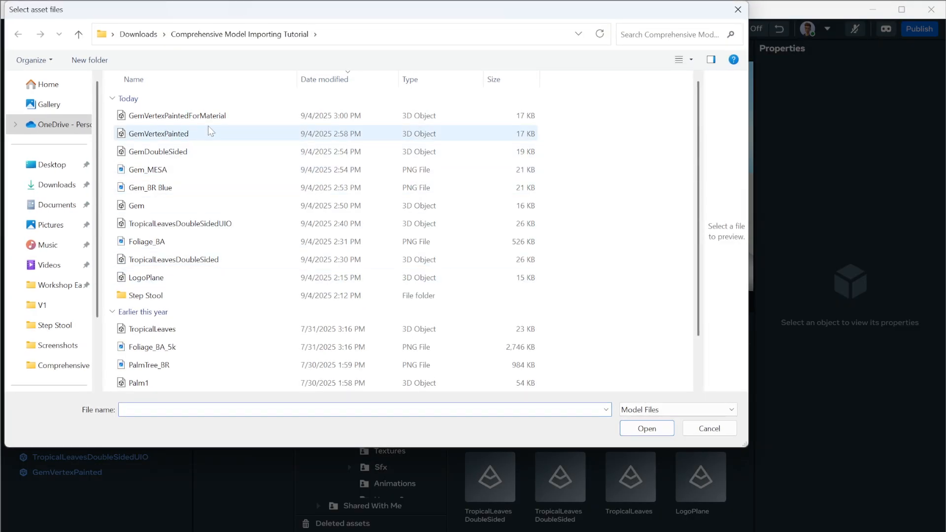
{"action": "left_click", "coordinate": [208, 117]}
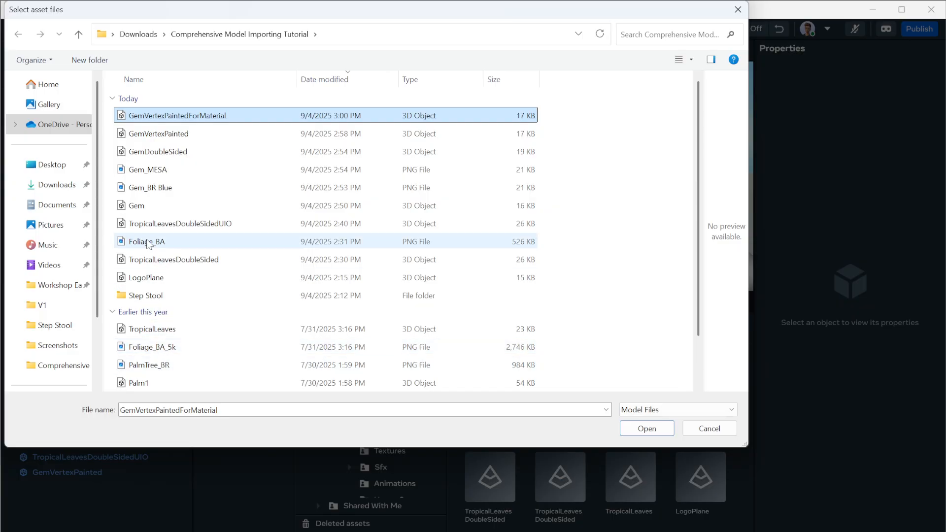
{"action": "scroll", "coordinate": [152, 210], "scroll_direction": "down", "scroll_amount": 1}
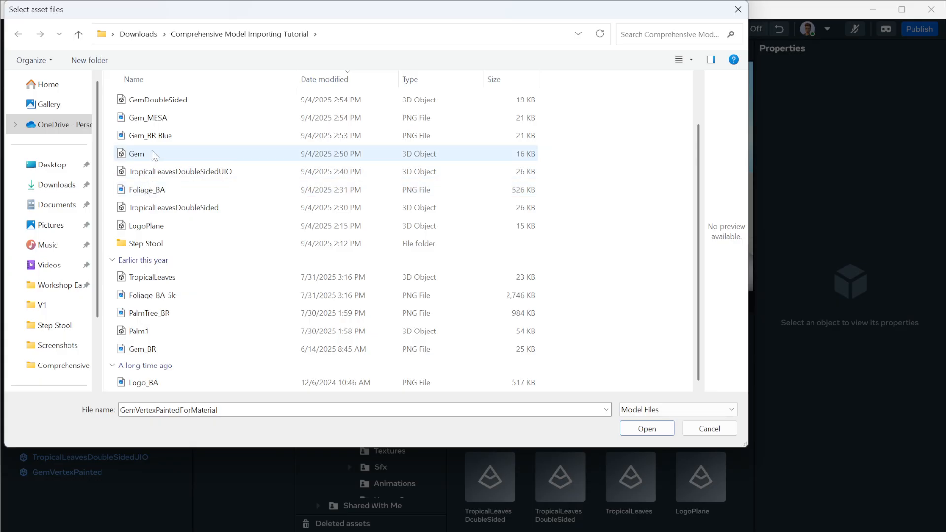
{"action": "scroll", "coordinate": [156, 160], "scroll_direction": "up", "scroll_amount": 1}
{"action": "scroll", "coordinate": [175, 170], "scroll_direction": "down", "scroll_amount": 1}
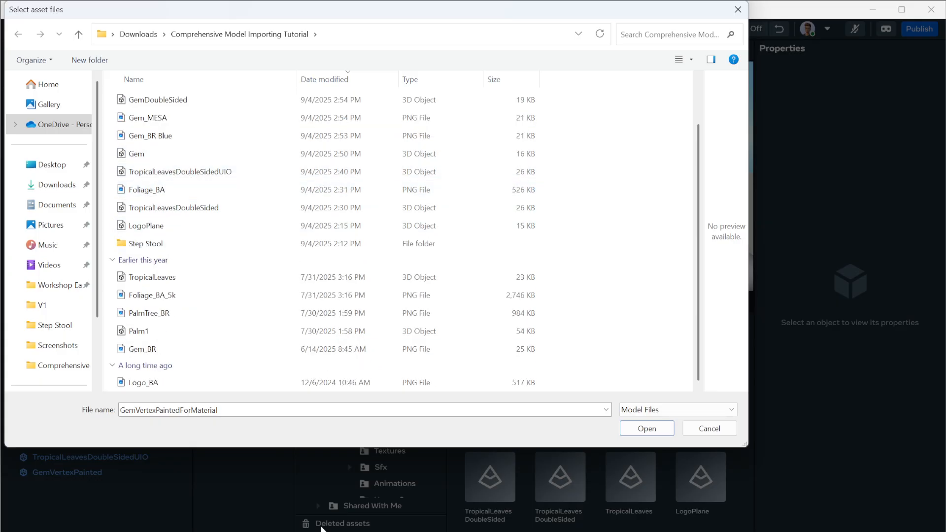
{"action": "left_click", "coordinate": [157, 351], "text": "ctrl"}
{"action": "left_click", "coordinate": [647, 429]}
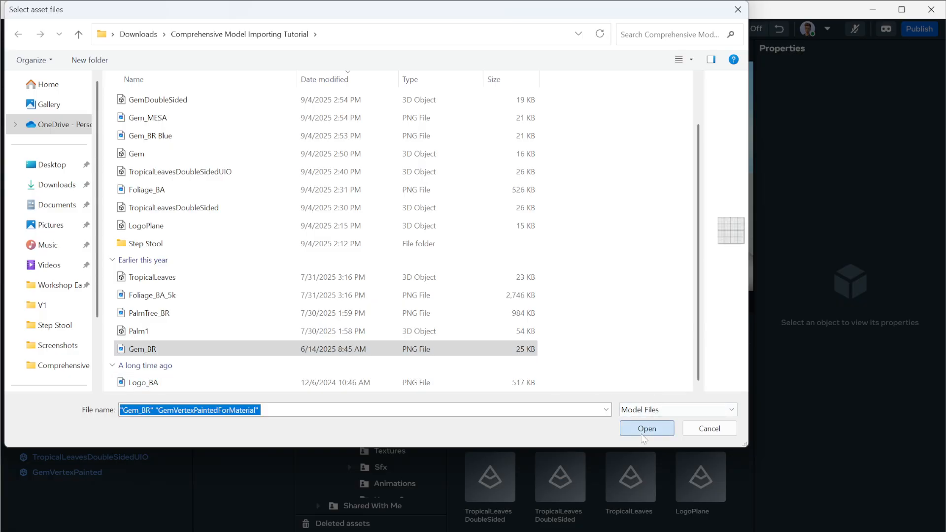
{"action": "left_click", "coordinate": [570, 408]}
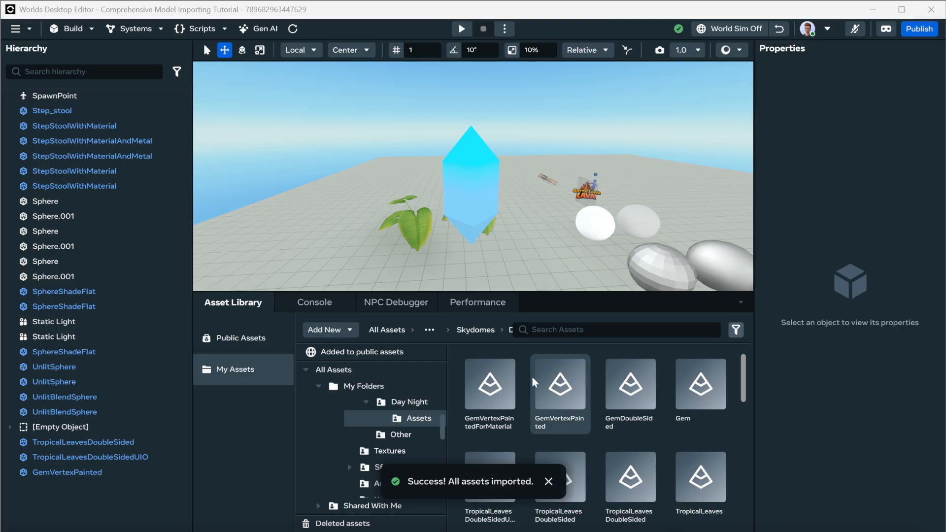
Step: Place the GemVertexPaintedForMaterial asset in the world and move it along X to about -14.4, beside the plain vertex-painted crystal
{"action": "right_click", "coordinate": [473, 383]}
{"action": "left_click", "coordinate": [493, 389]}
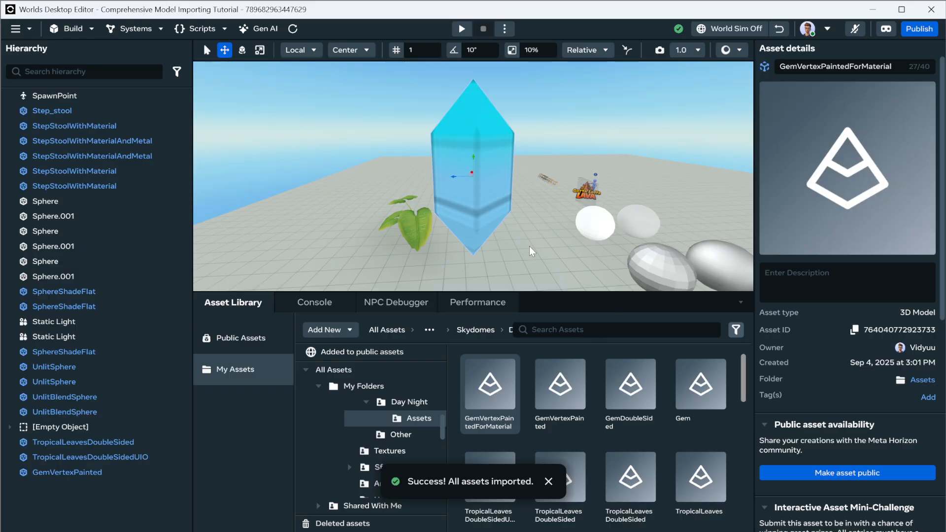
{"action": "right_click_drag", "start_coordinate": [528, 191], "coordinate": [570, 199]}
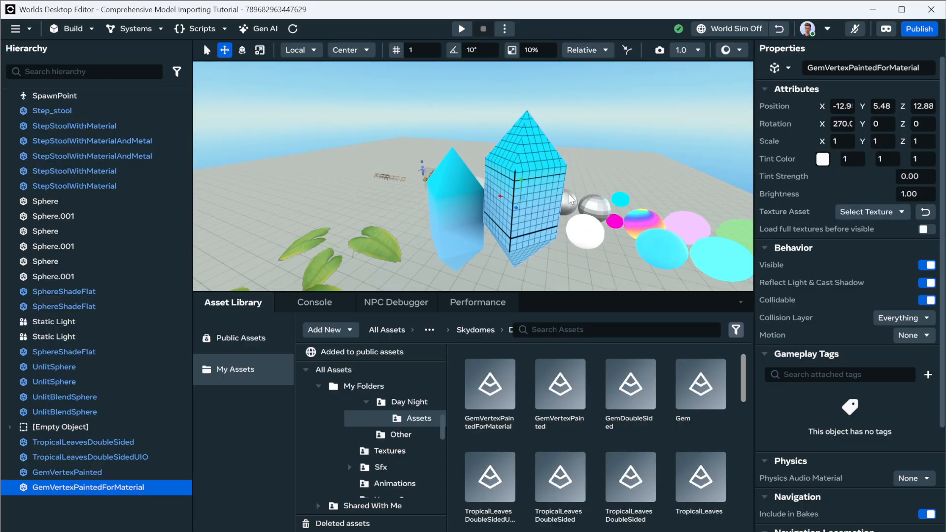
{"action": "left_click_drag", "start_coordinate": [505, 202], "coordinate": [593, 260]}
{"action": "mouse_move", "coordinate": [593, 260]}
{"action": "right_mouse_down"}
{"action": "mouse_move", "coordinate": [499, 229]}
{"action": "mouse_move", "coordinate": [485, 242]}
{"action": "mouse_move", "coordinate": [394, 219]}
{"action": "right_mouse_up"}
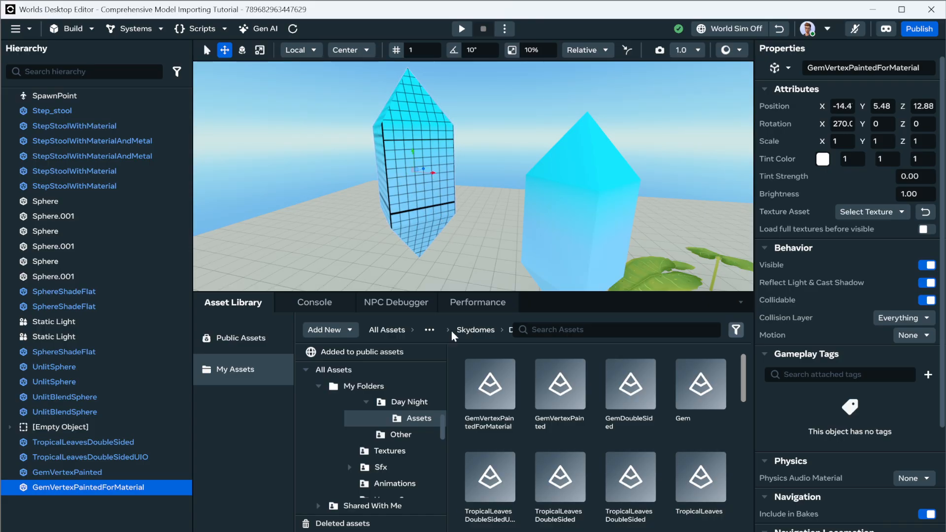
Step: Switch to Blender and open the UV Editing workspace to show the crystal's UV layout
{"action": "key", "text": "alt+Tab"}
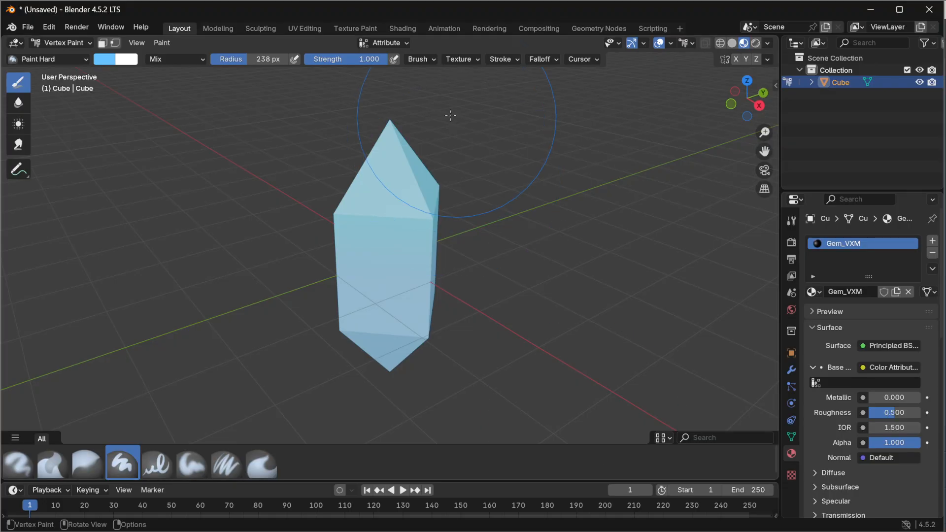
{"action": "left_click", "coordinate": [305, 28]}
{"action": "scroll", "coordinate": [227, 313], "scroll_direction": "up", "scroll_amount": 5}
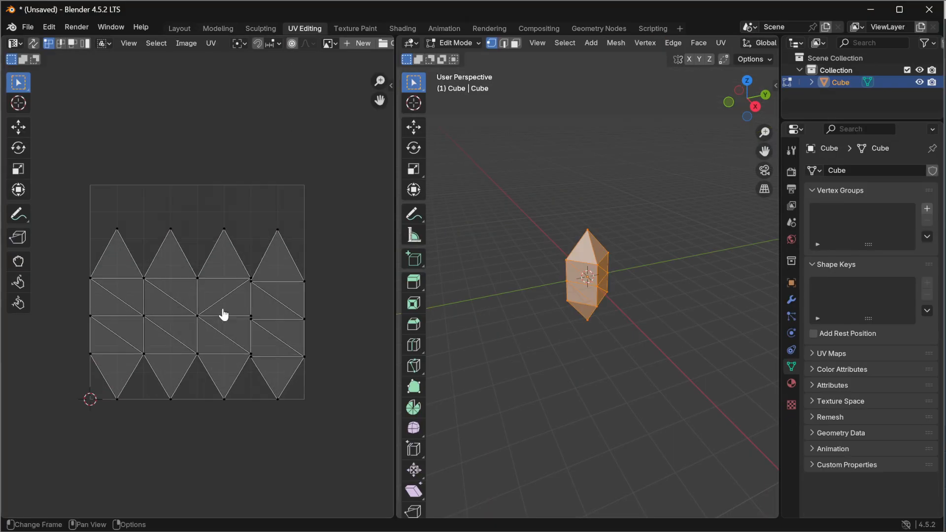
{"action": "scroll", "coordinate": [338, 271], "scroll_direction": "down", "scroll_amount": 2}
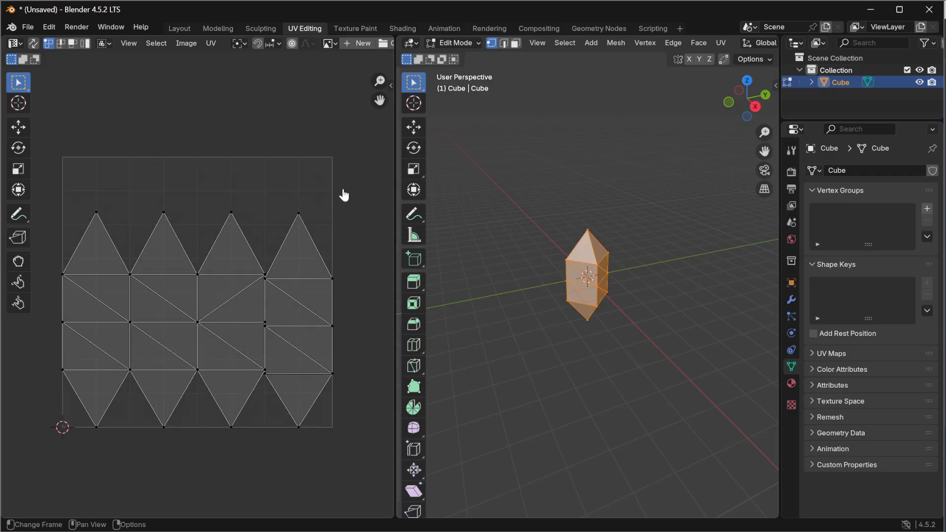
Step: Select all vertices of the rightmost UV strip and move it slightly up to line up with the neighbouring strips
{"action": "left_click_drag", "start_coordinate": [358, 188], "coordinate": [268, 483]}
{"action": "scroll", "coordinate": [273, 375], "scroll_direction": "up", "scroll_amount": 4}
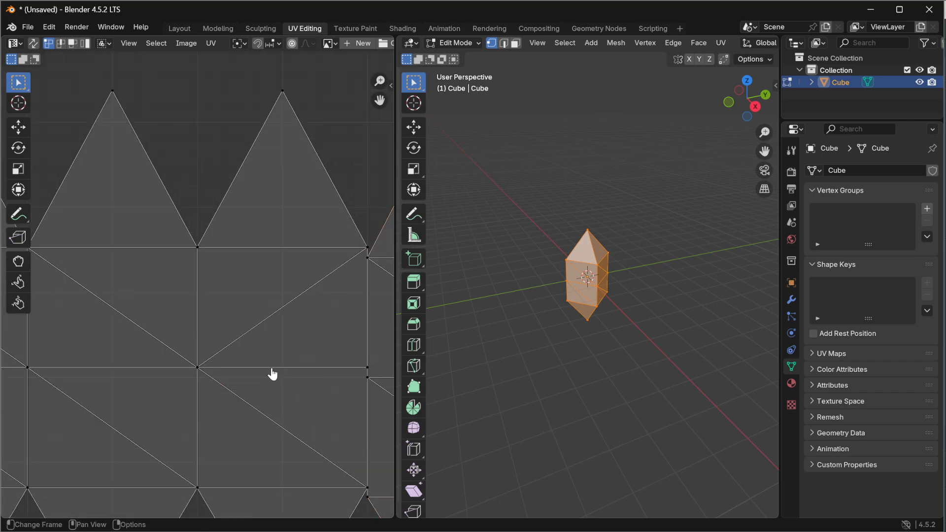
{"action": "left_click", "coordinate": [367, 261], "text": "shift"}
{"action": "left_click", "coordinate": [370, 379], "text": "shift"}
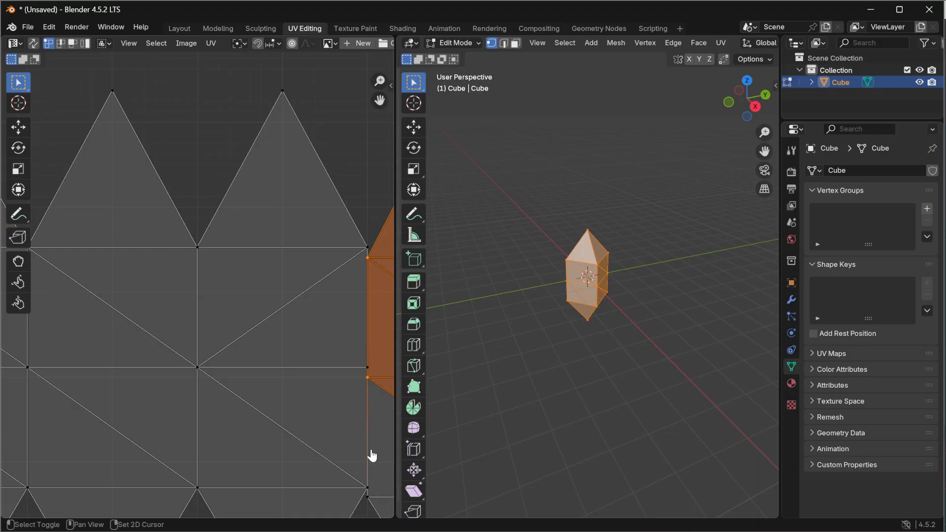
{"action": "left_click", "coordinate": [367, 501], "text": "shift"}
{"action": "scroll", "coordinate": [355, 463], "scroll_direction": "down", "scroll_amount": 6}
{"action": "scroll", "coordinate": [350, 463], "scroll_direction": "up", "scroll_amount": 3}
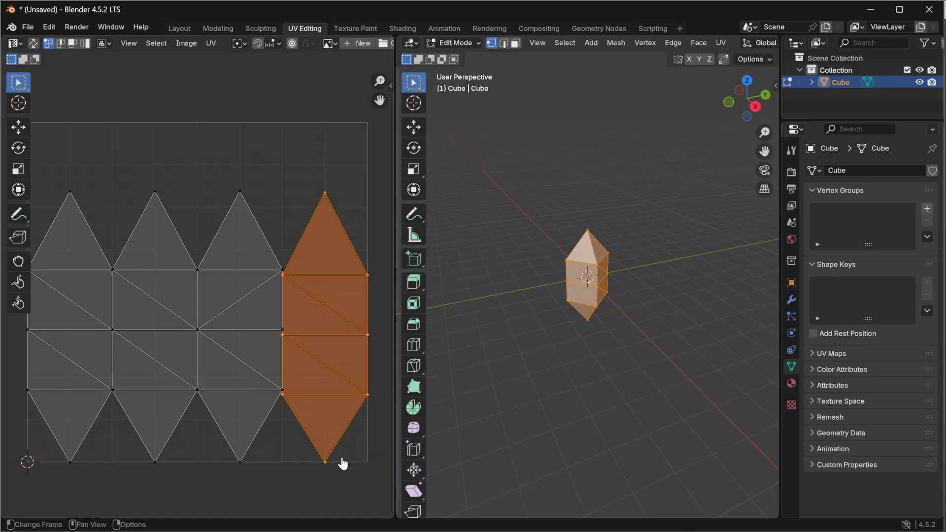
{"action": "left_click", "coordinate": [20, 129]}
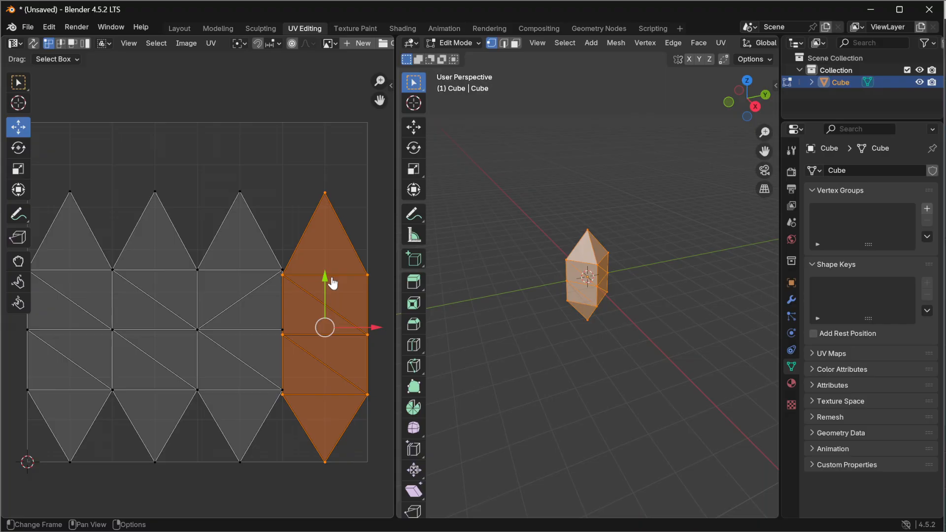
{"action": "left_click_drag", "start_coordinate": [327, 282], "coordinate": [326, 267]}
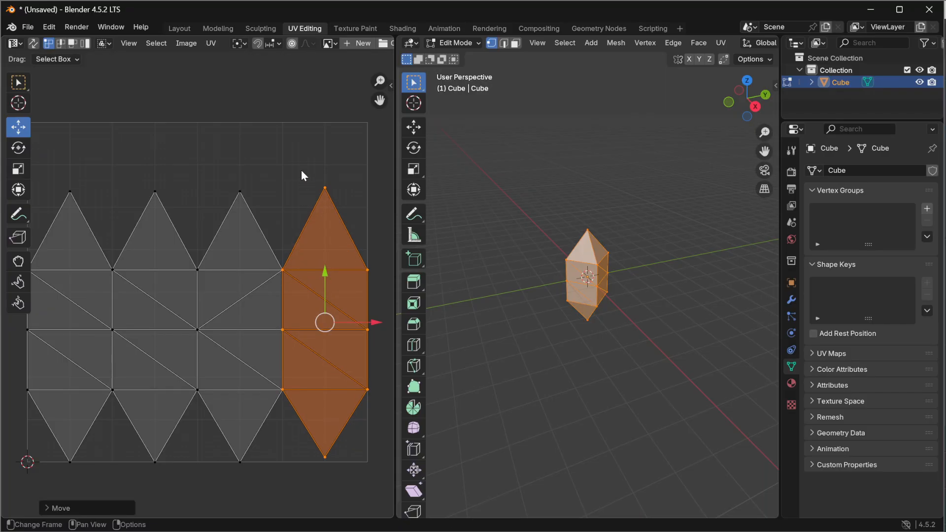
{"action": "left_click", "coordinate": [319, 110]}
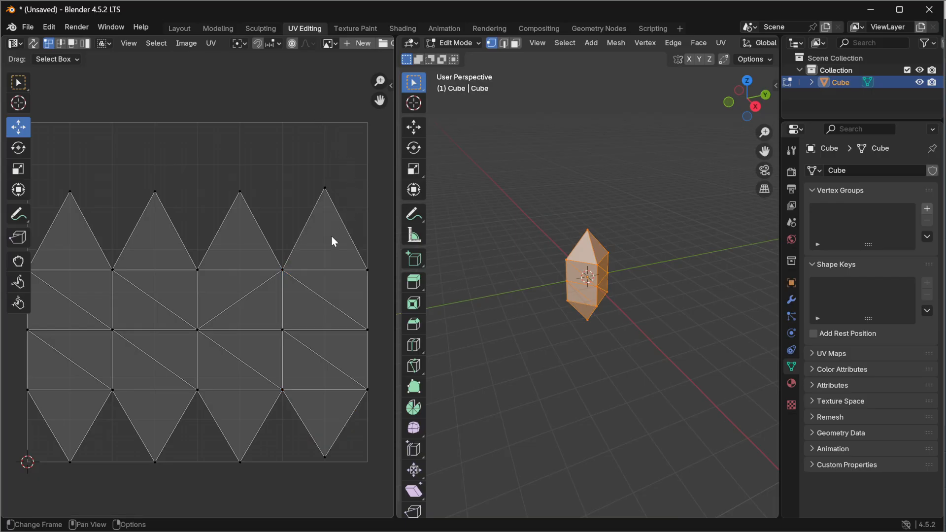
{"action": "scroll", "coordinate": [304, 269], "scroll_direction": "down", "scroll_amount": 1}
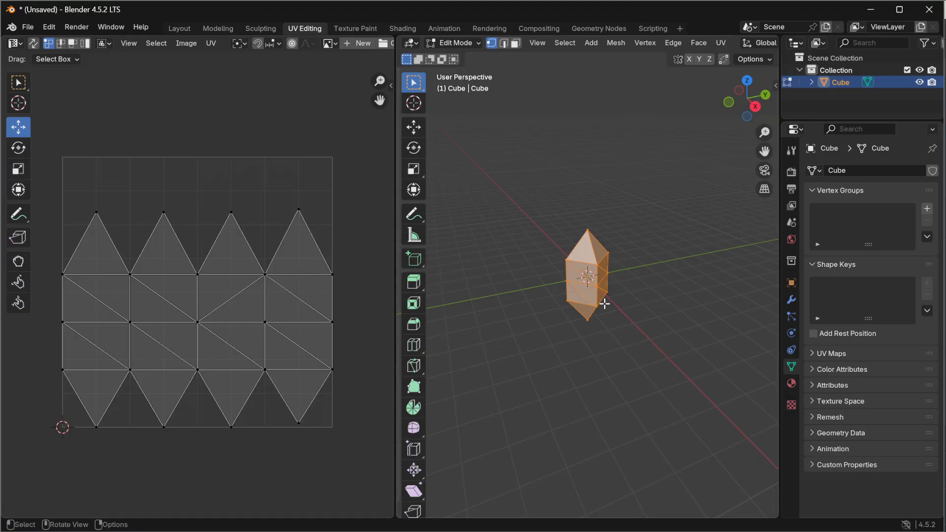
Step: Try unwrapping the crystal with Cylinder Projection and with Cube Projection
{"action": "left_click", "coordinate": [721, 43]}
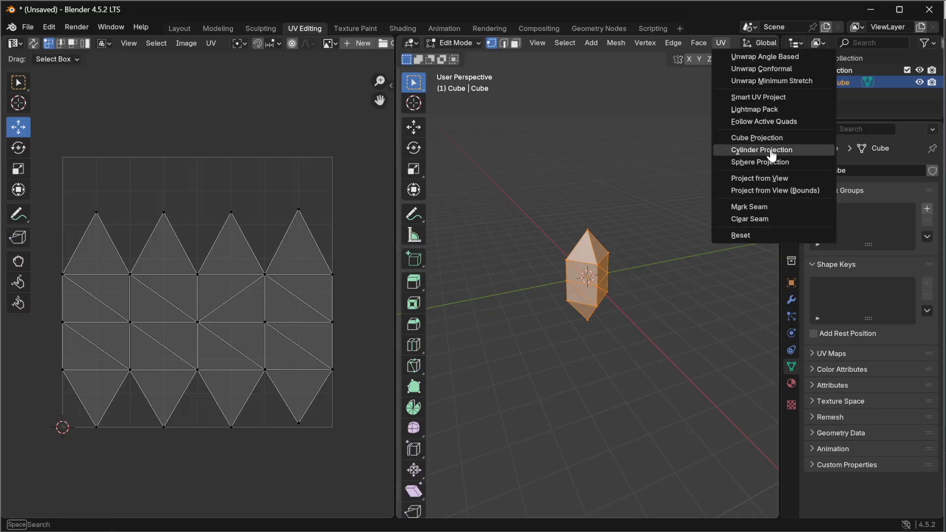
{"action": "left_click", "coordinate": [772, 153]}
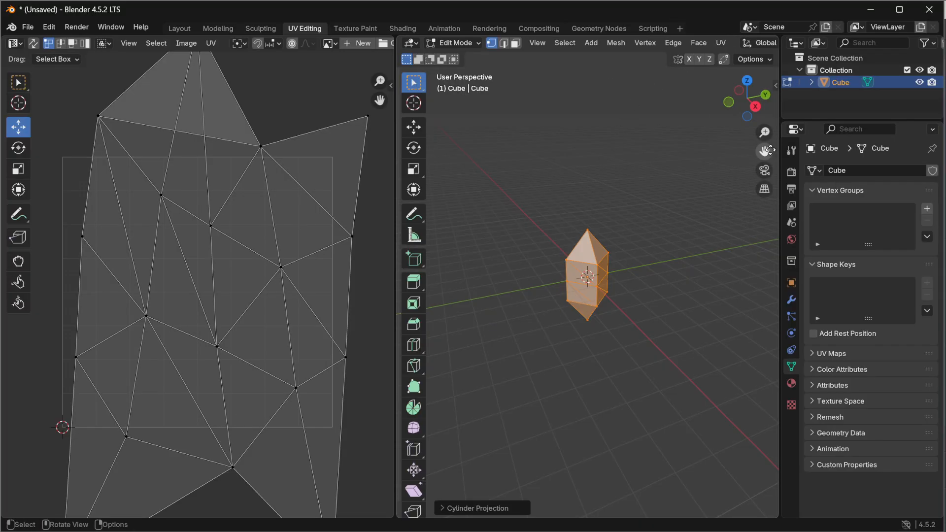
{"action": "left_click", "coordinate": [721, 43]}
{"action": "left_click", "coordinate": [757, 138]}
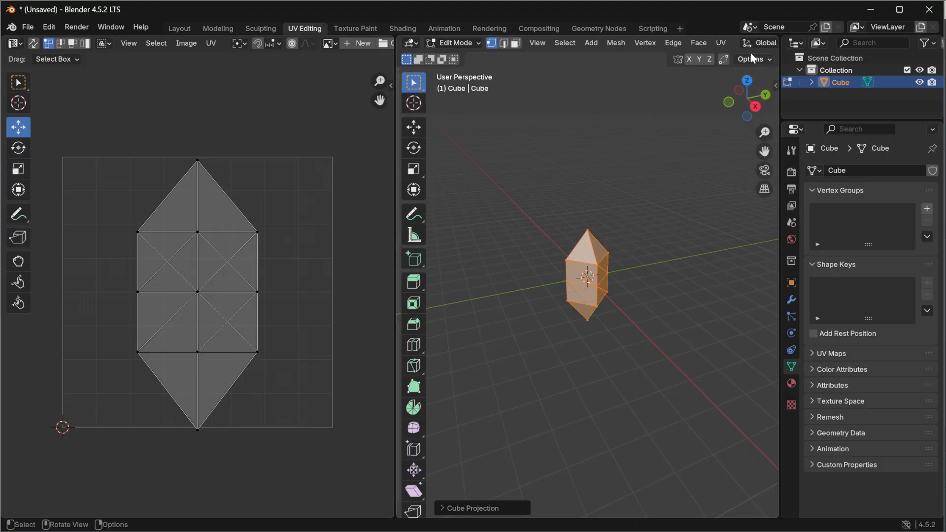
Step: Try unwrapping the crystal with Sphere Projection
{"action": "left_click", "coordinate": [721, 42]}
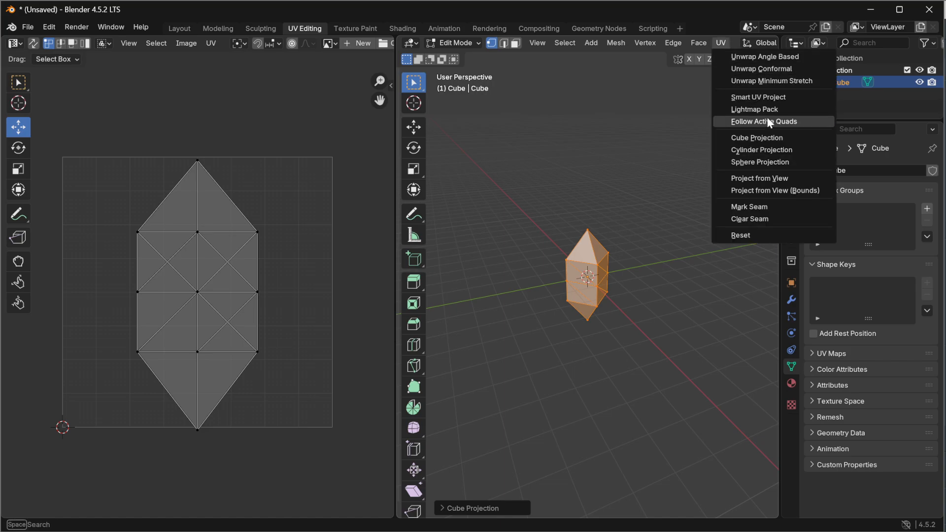
{"action": "left_click", "coordinate": [762, 163]}
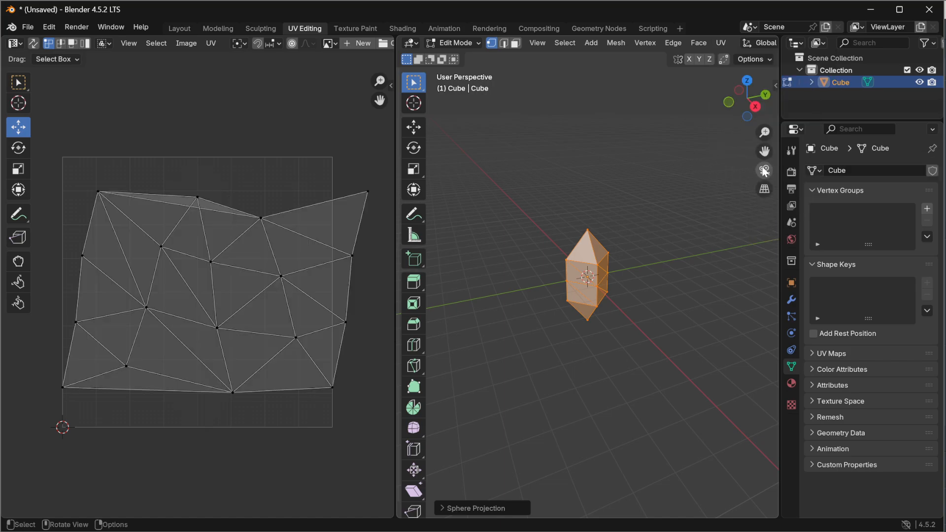
{"action": "left_click", "coordinate": [722, 42]}
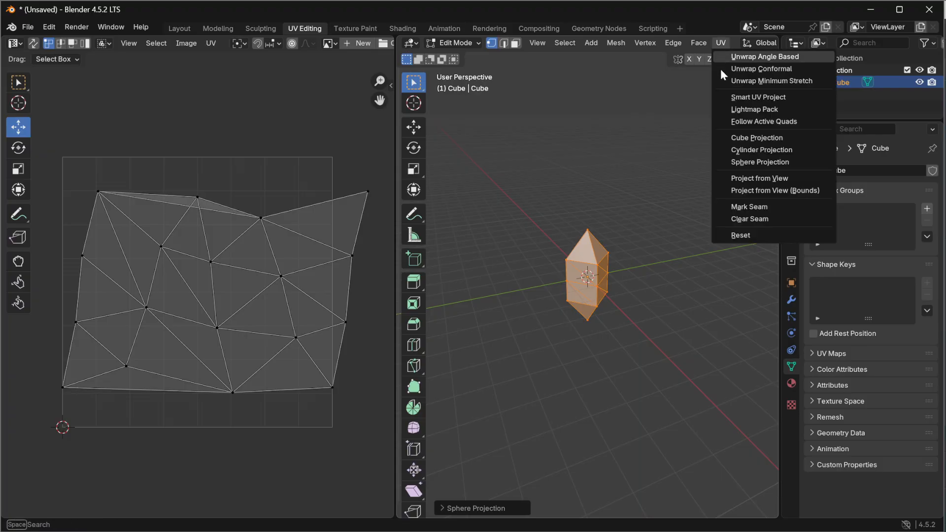
{"action": "left_click", "coordinate": [764, 164]}
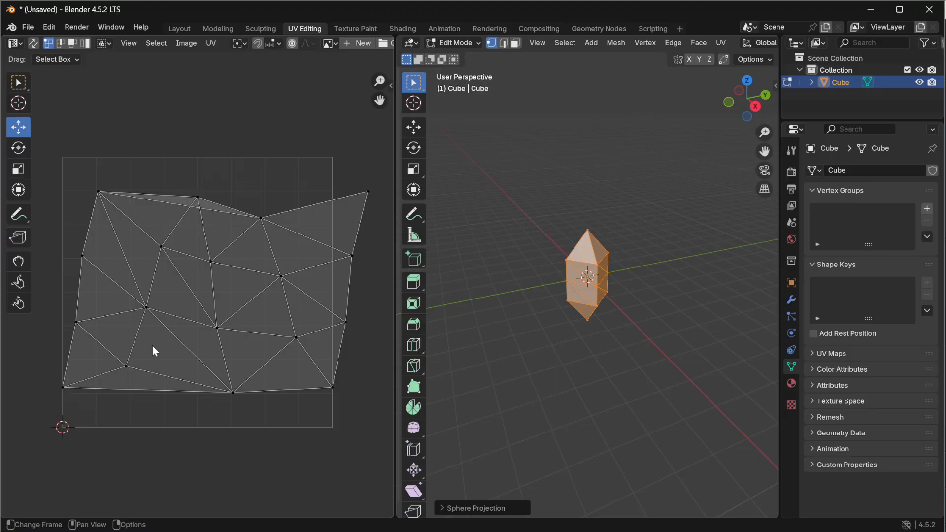
Step: Unwrap the whole crystal with Project from View (Bounds) from the right orthographic view
{"action": "left_click", "coordinate": [721, 43]}
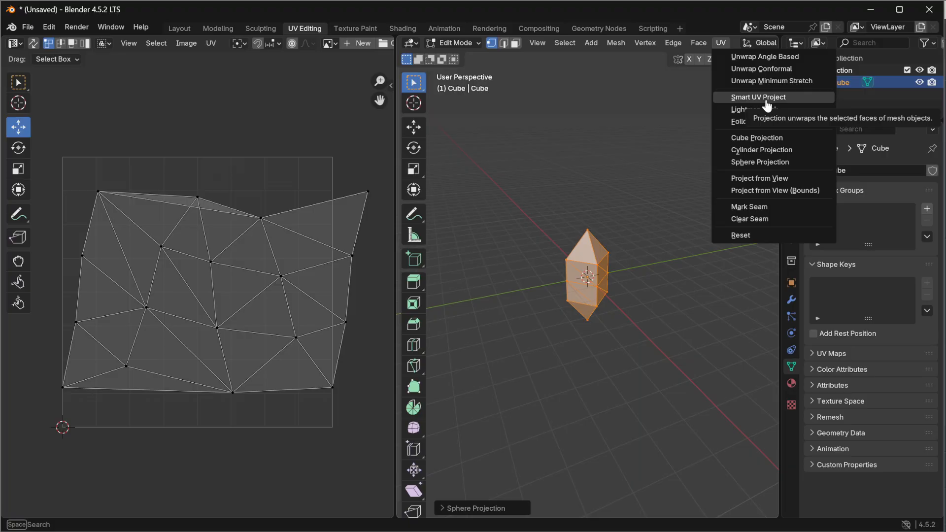
{"action": "left_click", "coordinate": [648, 311]}
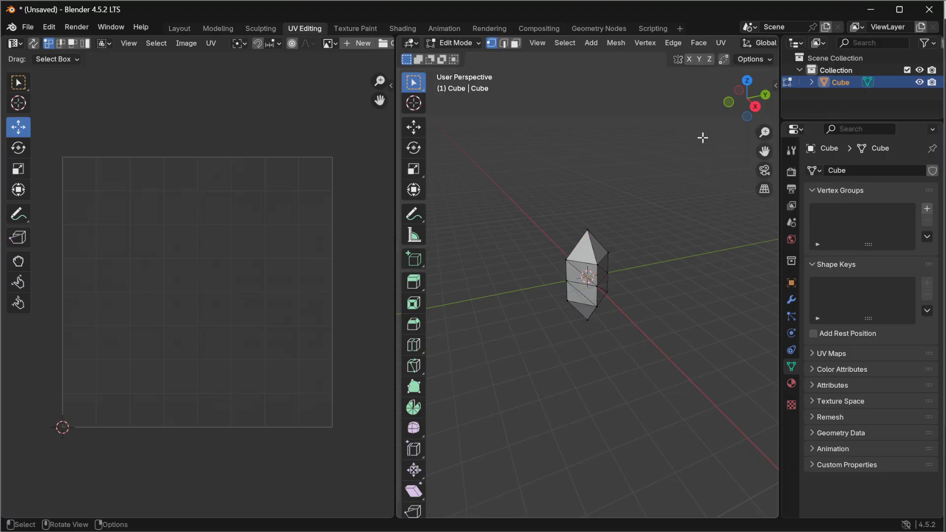
{"action": "left_click", "coordinate": [755, 105]}
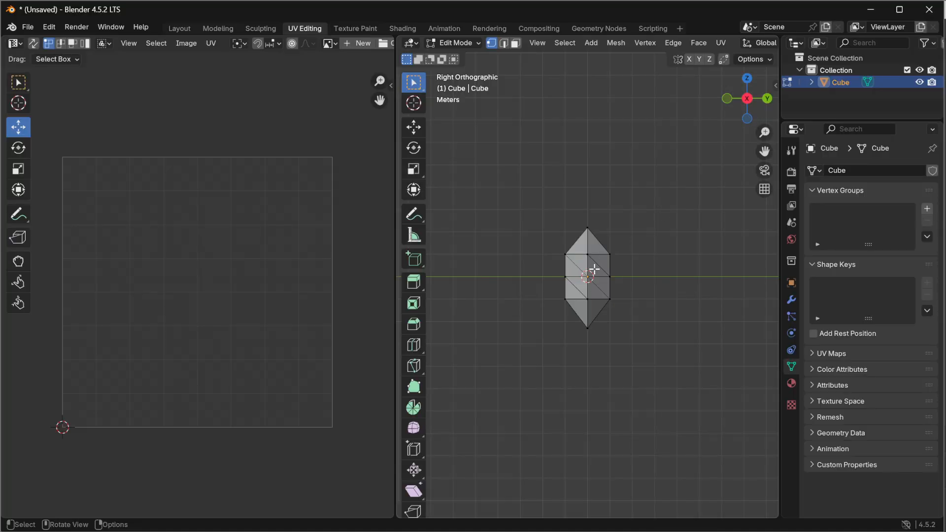
{"action": "scroll", "coordinate": [596, 271], "scroll_direction": "up", "scroll_amount": 6}
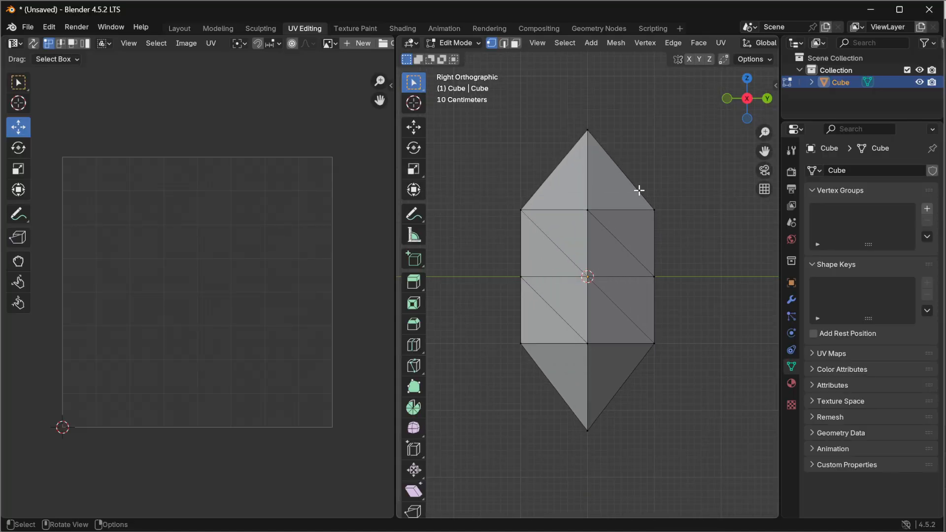
{"action": "left_click", "coordinate": [722, 45]}
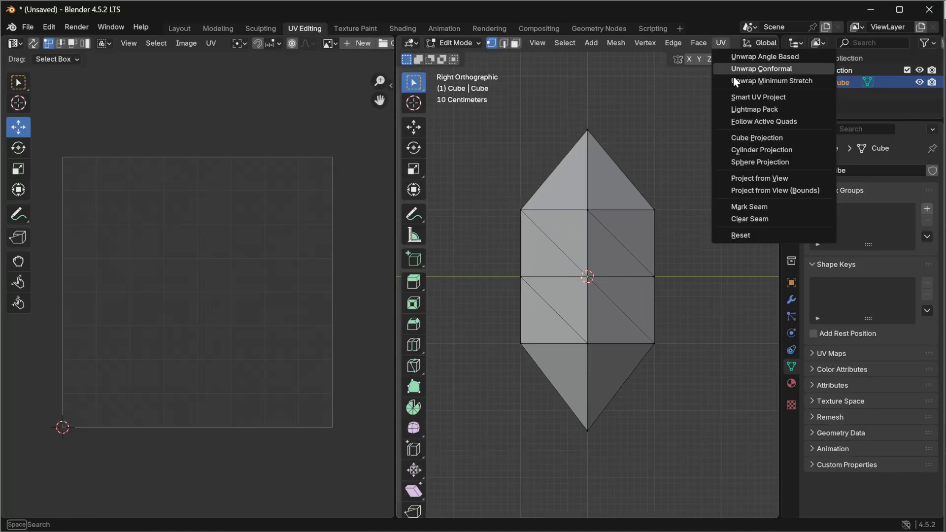
{"action": "left_click", "coordinate": [775, 189]}
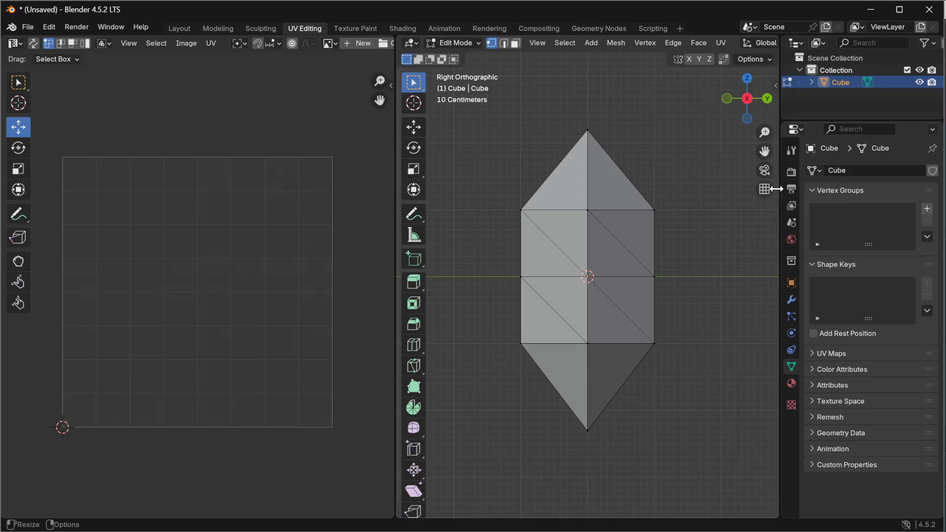
{"action": "key", "text": "a"}
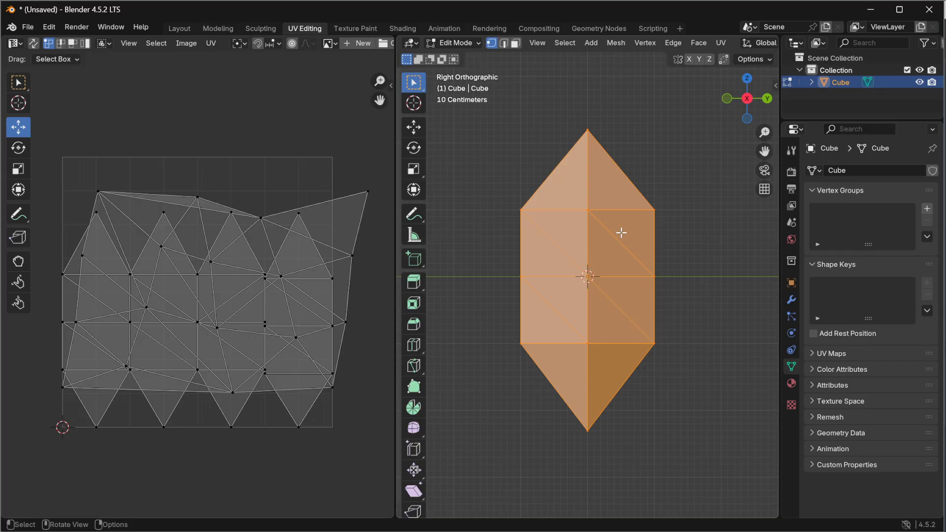
{"action": "left_click", "coordinate": [721, 44]}
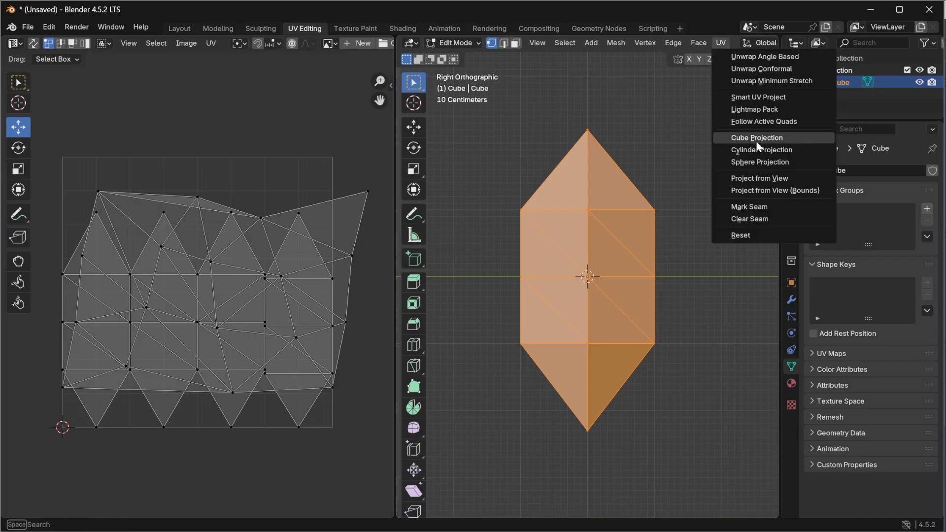
{"action": "left_click", "coordinate": [767, 191]}
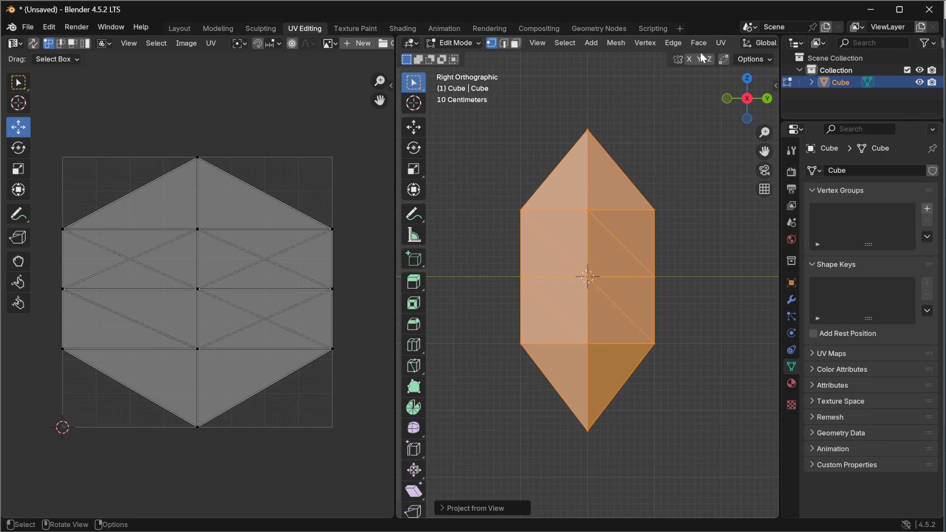
{"action": "left_click", "coordinate": [720, 44]}
Step: Set the Gem_VXM material's base colour to an image texture and load Gem_BR.png
{"action": "left_click", "coordinate": [792, 384]}
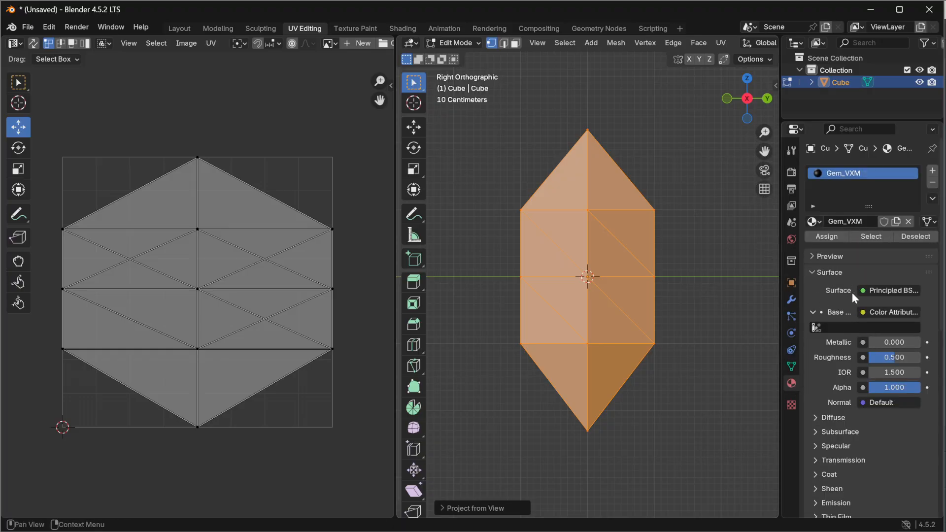
{"action": "left_click", "coordinate": [867, 314]}
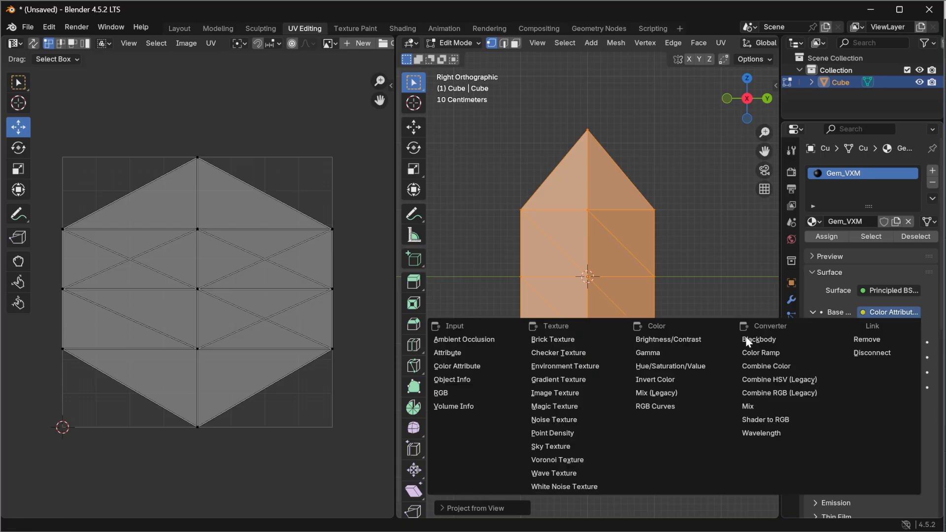
{"action": "left_click", "coordinate": [544, 391]}
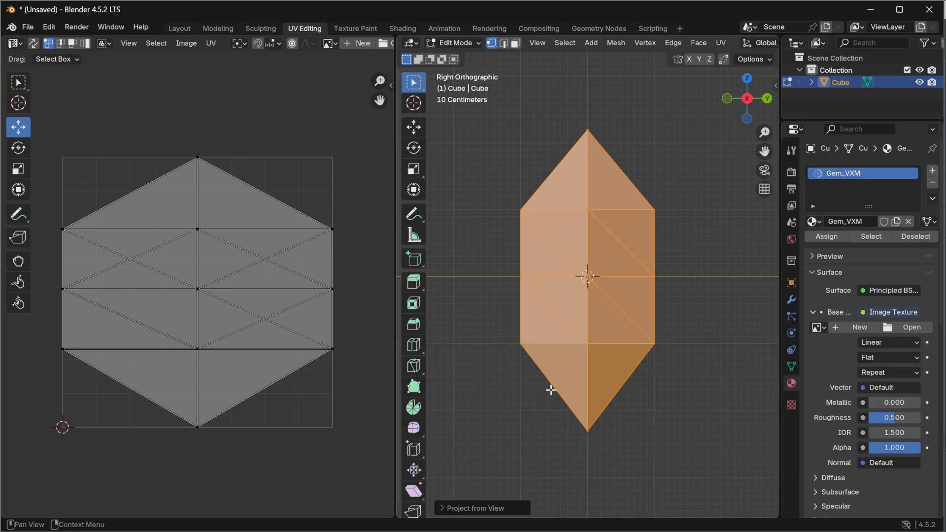
{"action": "left_click", "coordinate": [885, 329]}
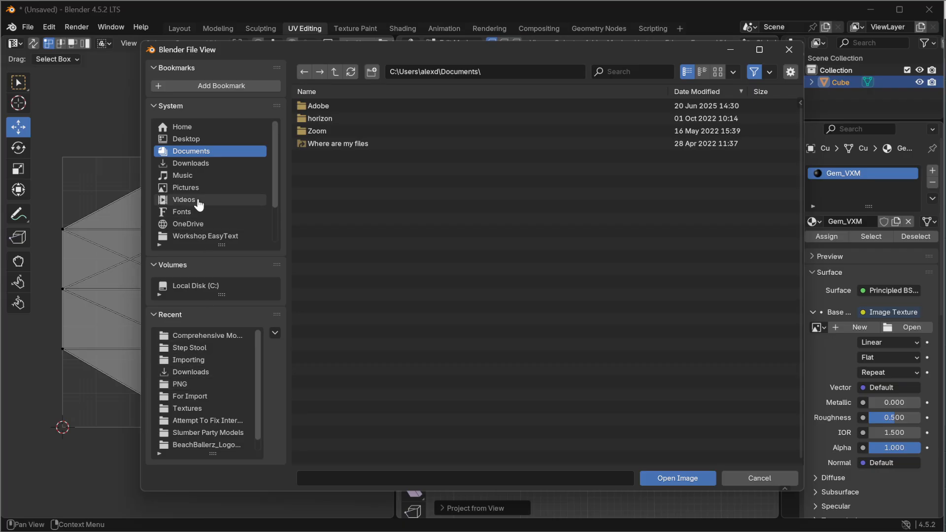
{"action": "left_click", "coordinate": [207, 337]}
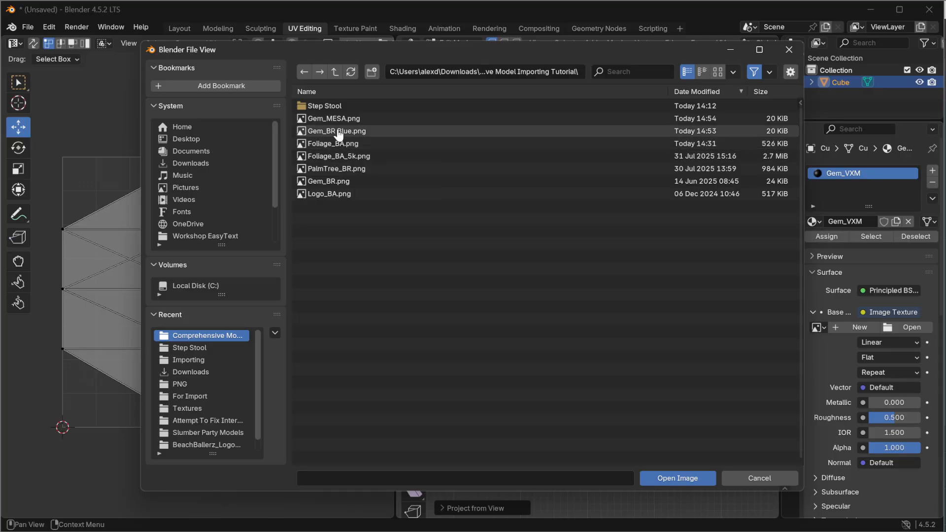
{"action": "left_click", "coordinate": [345, 194]}
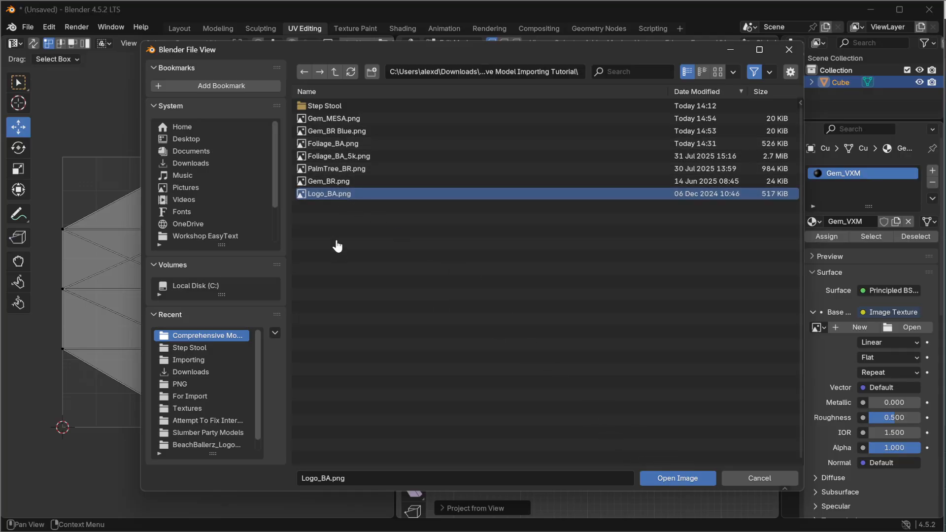
{"action": "left_click", "coordinate": [335, 181]}
{"action": "left_click", "coordinate": [683, 478]}
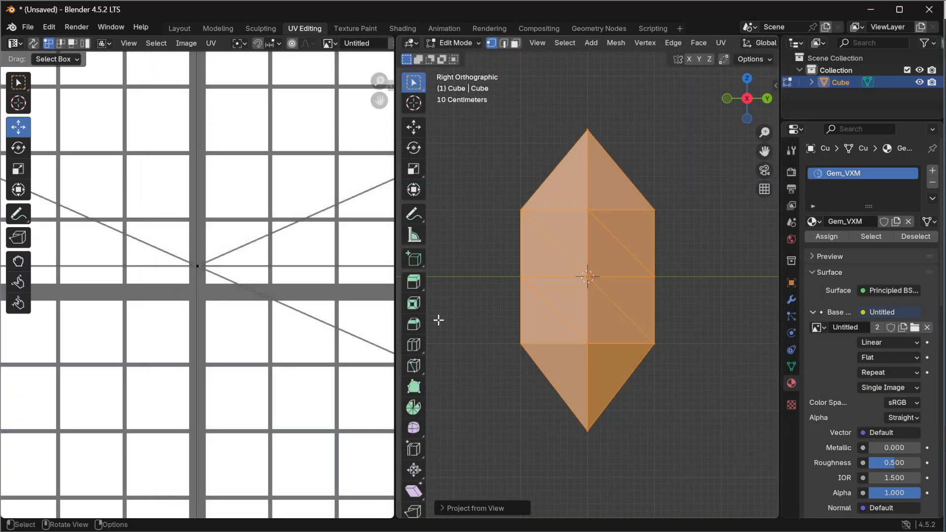
Step: Show the crystal in Material Preview shading and examine how the grid texture maps onto its faces and UV layout
{"action": "scroll", "coordinate": [762, 47], "scroll_direction": "down", "scroll_amount": 6}
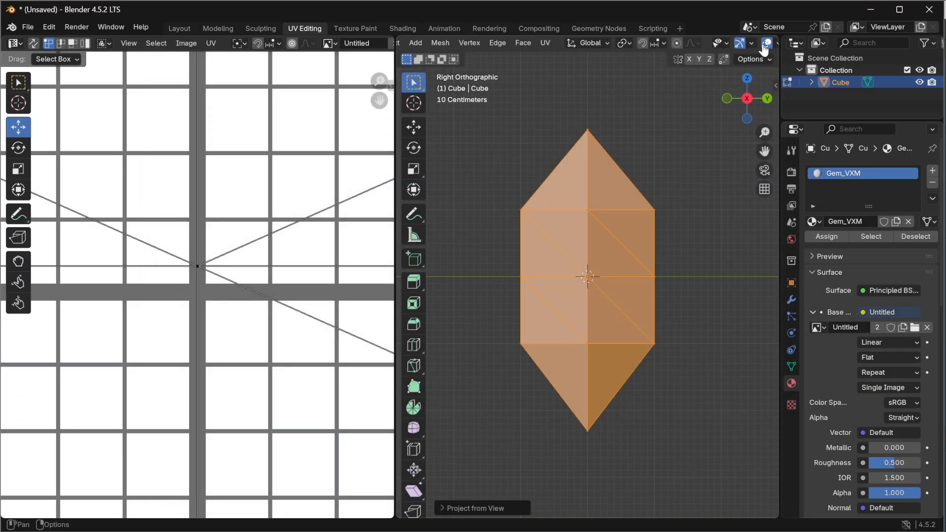
{"action": "left_click", "coordinate": [744, 44]}
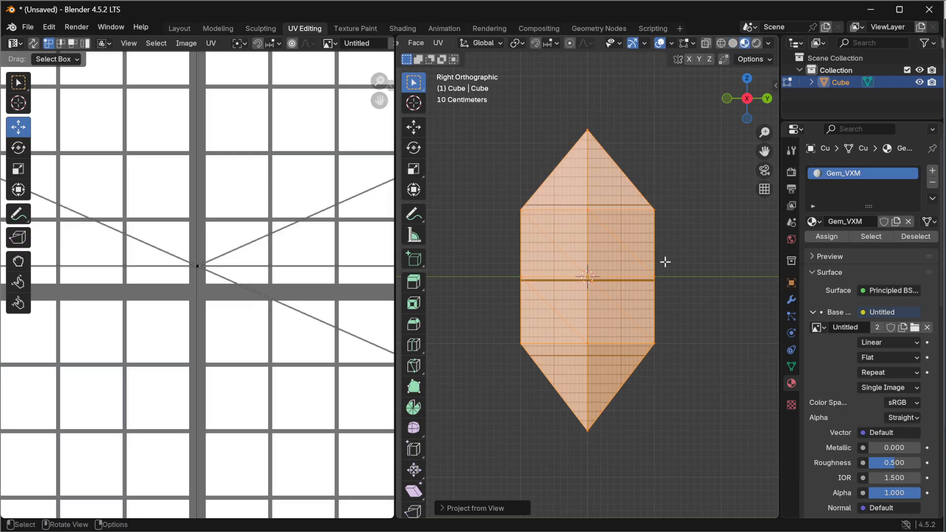
{"action": "mouse_move", "coordinate": [657, 340]}
{"action": "middle_mouse_down"}
{"action": "mouse_move", "coordinate": [653, 323]}
{"action": "mouse_move", "coordinate": [509, 345]}
{"action": "mouse_move", "coordinate": [473, 308]}
{"action": "mouse_move", "coordinate": [471, 378]}
{"action": "mouse_move", "coordinate": [515, 399]}
{"action": "mouse_move", "coordinate": [746, 349]}
{"action": "mouse_move", "coordinate": [767, 321]}
{"action": "mouse_move", "coordinate": [484, 353]}
{"action": "mouse_move", "coordinate": [519, 347]}
{"action": "mouse_move", "coordinate": [495, 391]}
{"action": "mouse_move", "coordinate": [756, 409]}
{"action": "mouse_move", "coordinate": [644, 409]}
{"action": "mouse_move", "coordinate": [560, 372]}
{"action": "mouse_move", "coordinate": [444, 363]}
{"action": "mouse_move", "coordinate": [744, 310]}
{"action": "mouse_move", "coordinate": [405, 186]}
{"action": "mouse_move", "coordinate": [547, 256]}
{"action": "mouse_move", "coordinate": [765, 248]}
{"action": "mouse_move", "coordinate": [750, 226]}
{"action": "mouse_move", "coordinate": [724, 353]}
{"action": "mouse_move", "coordinate": [672, 342]}
{"action": "middle_mouse_up"}
{"action": "scroll", "coordinate": [672, 374], "scroll_direction": "up", "scroll_amount": 1}
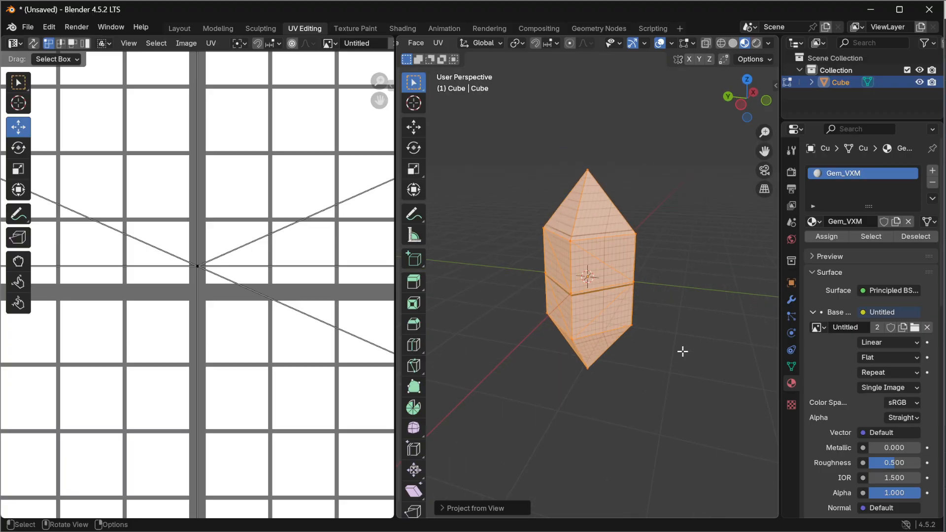
{"action": "scroll", "coordinate": [217, 421], "scroll_direction": "down", "scroll_amount": 5}
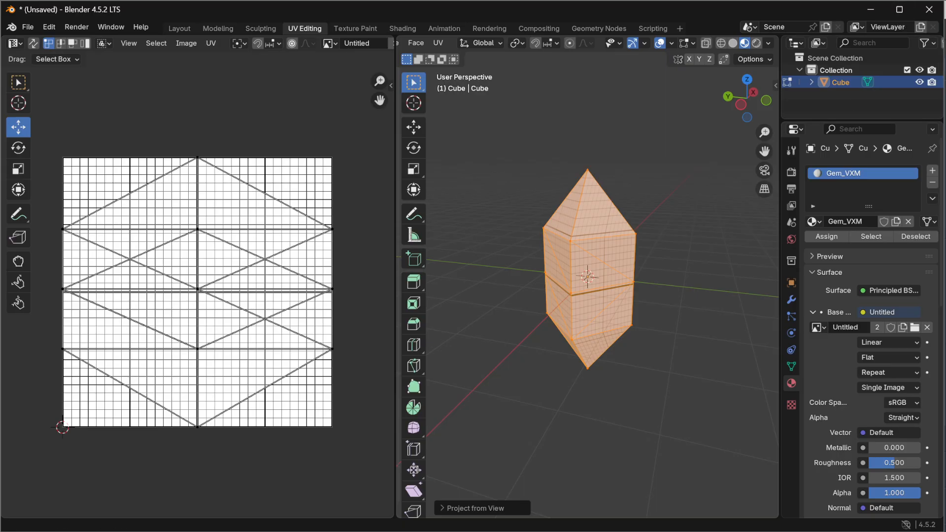
{"action": "key", "text": "alt+Tab"}
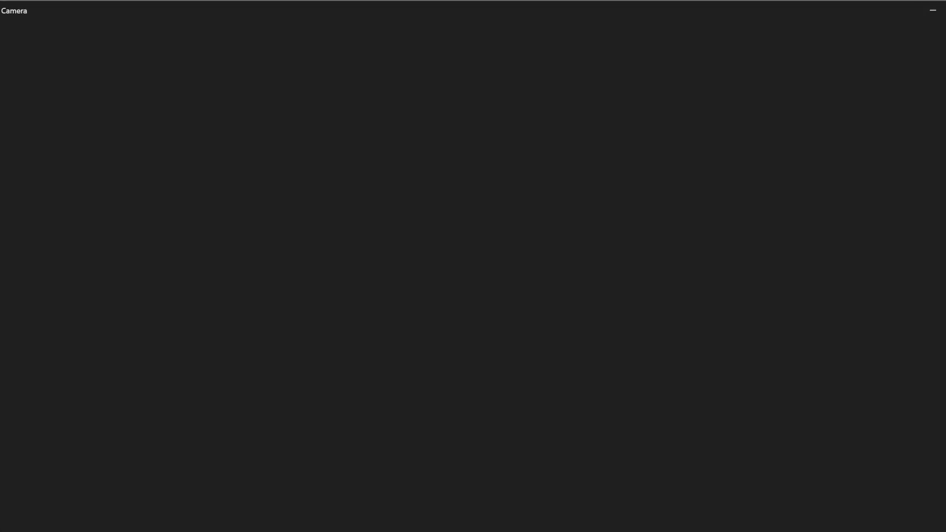
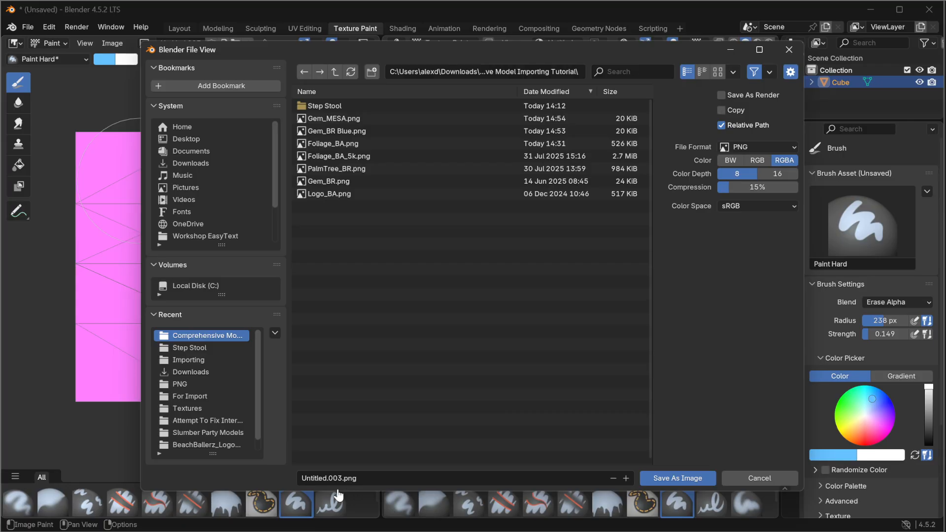
Step: Save the painted texture image as Gem_MEO.png in the Comprehensive Model Importing Tutorial folder
{"action": "left_click", "coordinate": [333, 478]}
{"action": "left_click", "coordinate": [333, 478]}
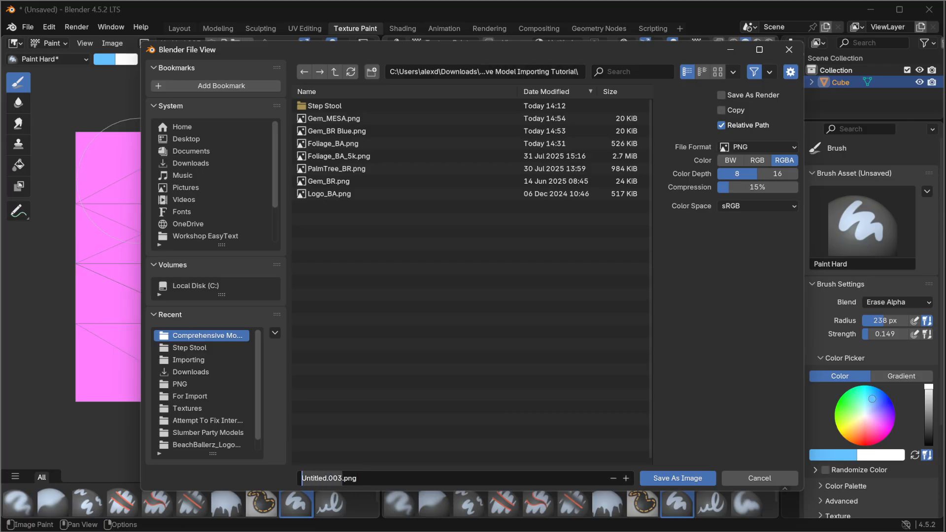
{"action": "type", "text": "Gem_MEO"}
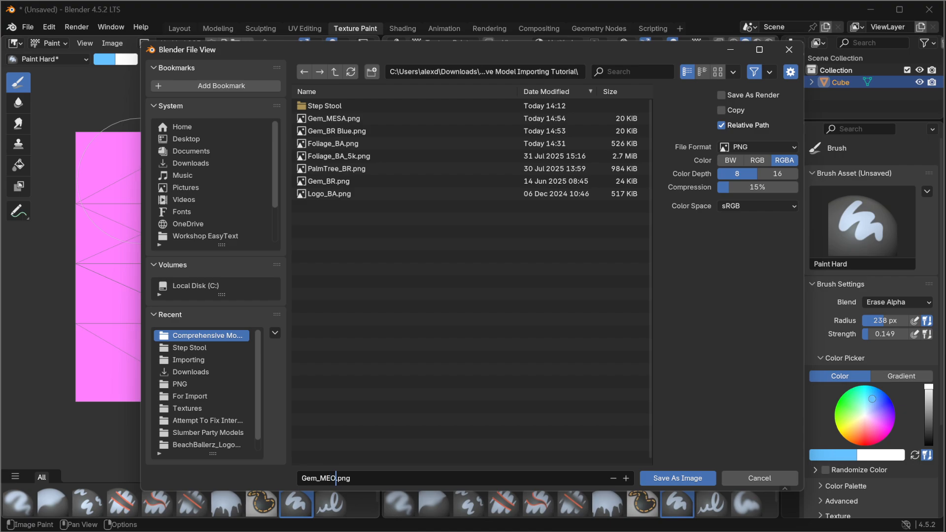
{"action": "left_click", "coordinate": [692, 486]}
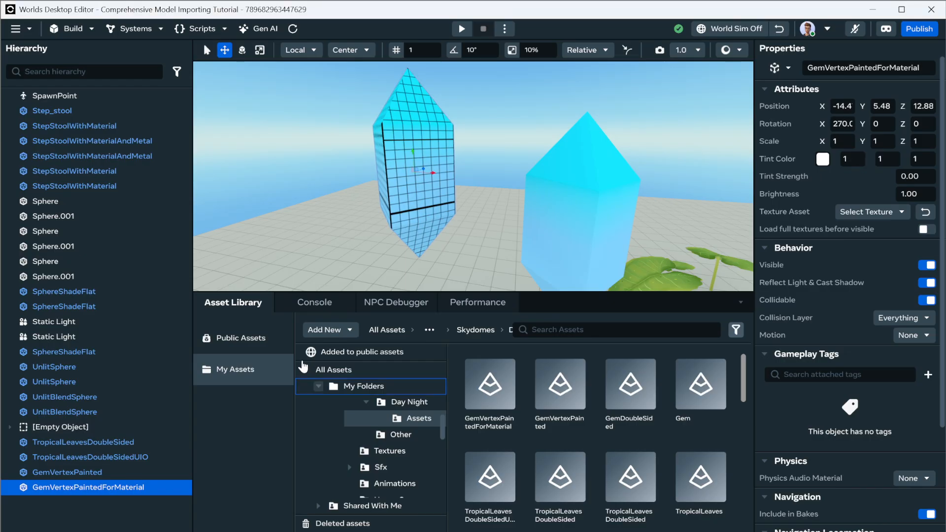
Step: In Worlds Desktop Editor, import GemVertexPaintedForMaterial.fbx together with Gem_BR.png and Gem_MEO.png, with Preserve offset pivots off
{"action": "left_click", "coordinate": [329, 330]}
{"action": "left_click", "coordinate": [339, 365]}
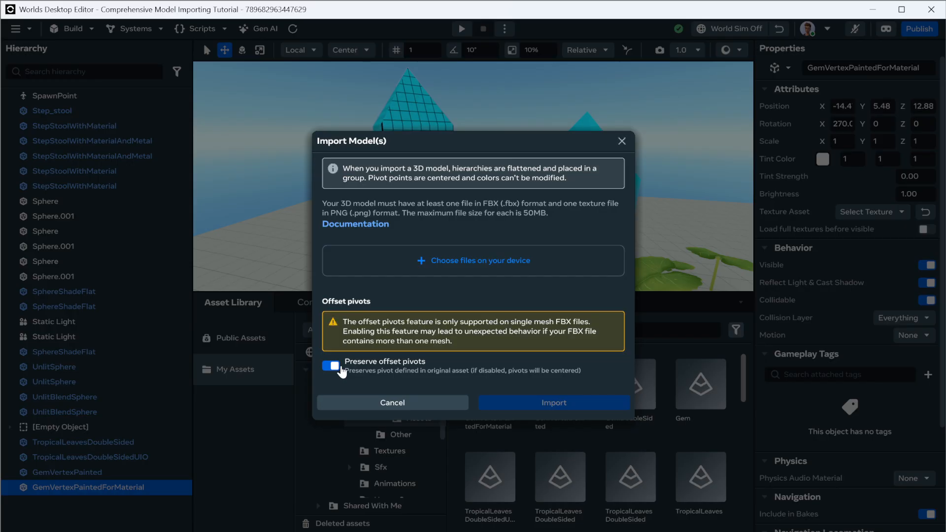
{"action": "left_click", "coordinate": [453, 286]}
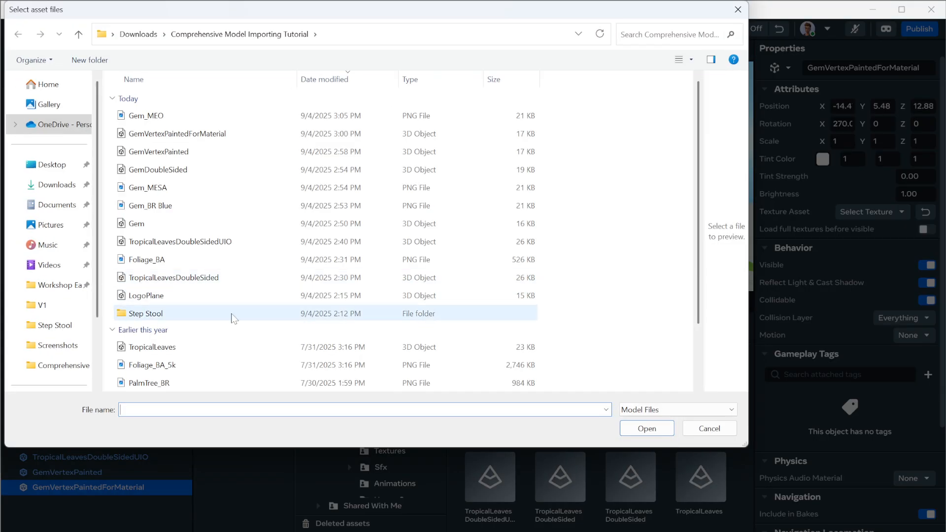
{"action": "left_click", "coordinate": [143, 115]}
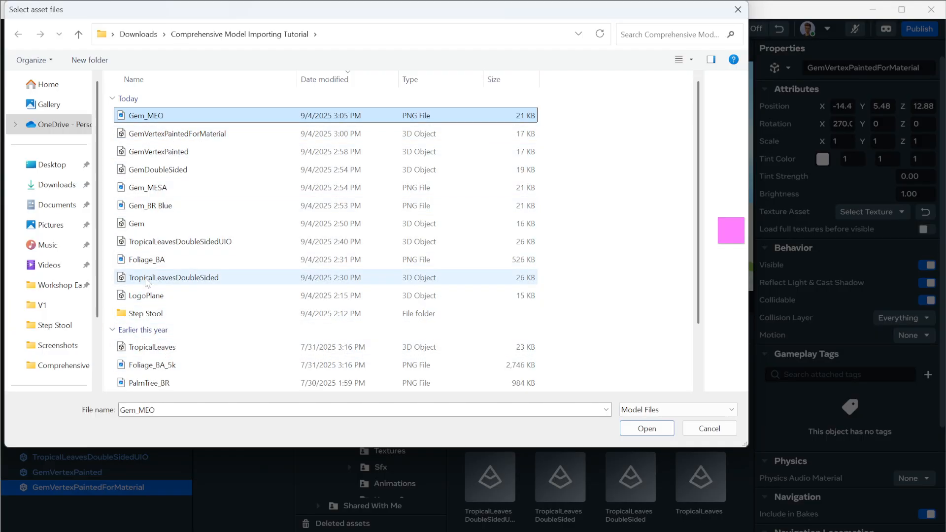
{"action": "scroll", "coordinate": [168, 276], "scroll_direction": "down", "scroll_amount": 2}
{"action": "left_click", "coordinate": [148, 349], "text": "ctrl"}
{"action": "scroll", "coordinate": [168, 345], "scroll_direction": "up", "scroll_amount": 2}
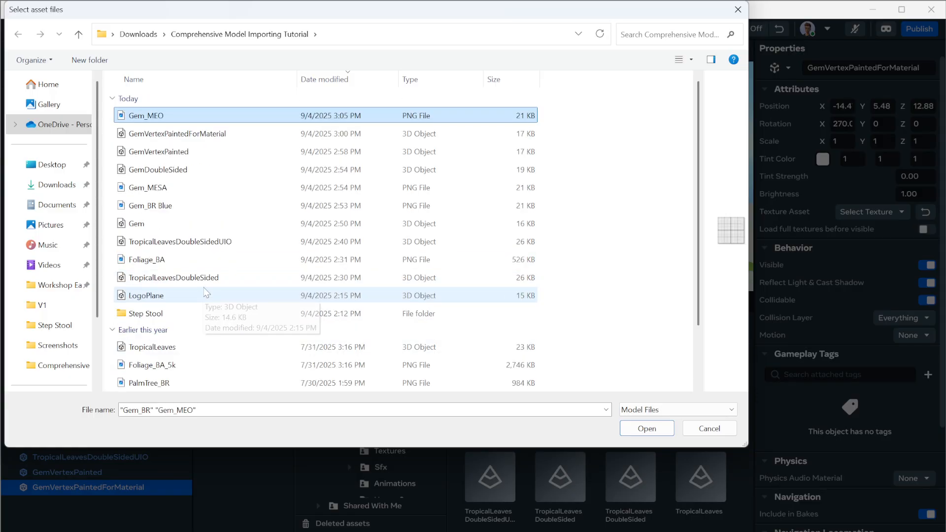
{"action": "left_click", "coordinate": [184, 135], "text": "ctrl"}
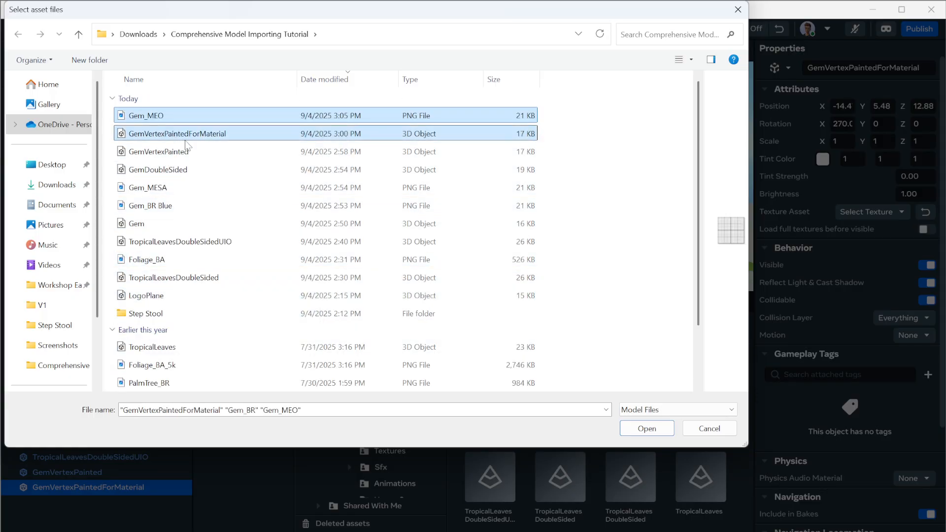
{"action": "left_click", "coordinate": [645, 429]}
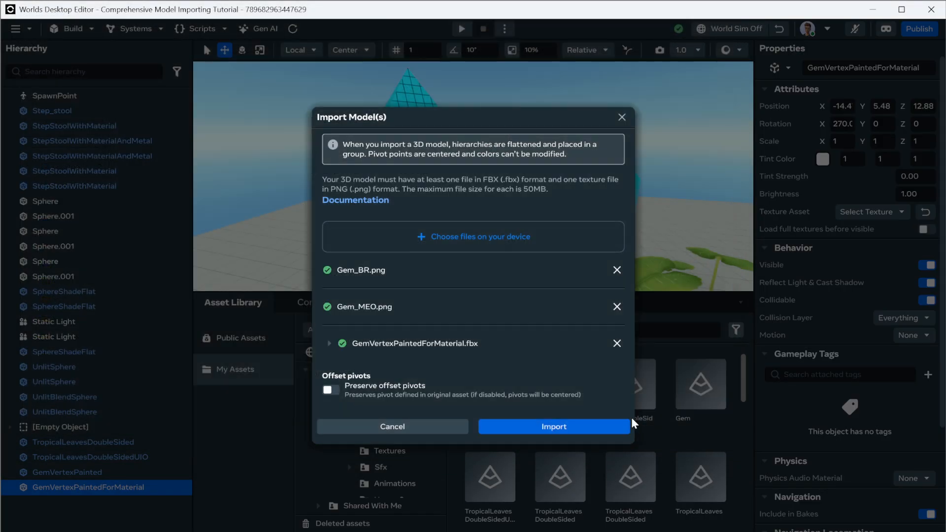
{"action": "left_click", "coordinate": [571, 428]}
Step: Place the newly imported GemVertexPaintedForMaterial asset in the world and move it clear of the existing gridded crystal for comparison
{"action": "scroll", "coordinate": [359, 180], "scroll_direction": "down", "scroll_amount": 3}
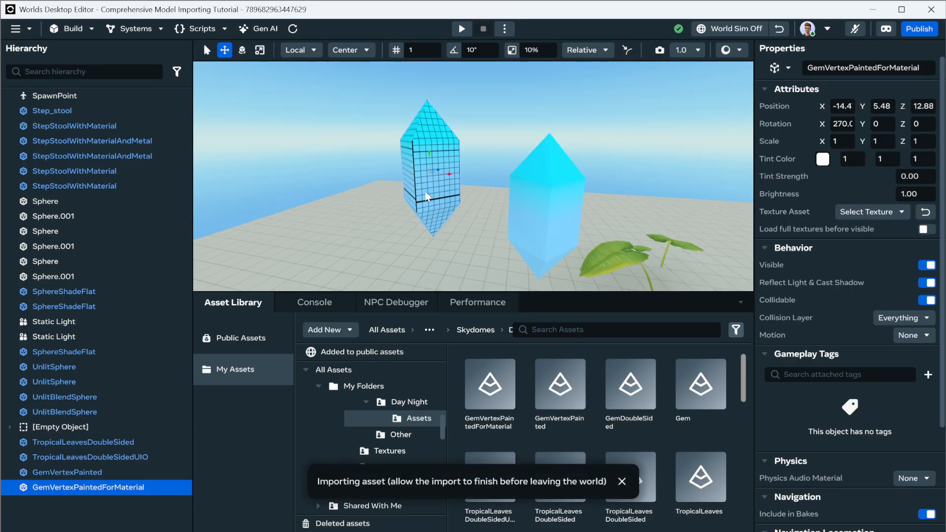
{"action": "mouse_move", "coordinate": [426, 220]}
{"action": "right_mouse_down"}
{"action": "mouse_move", "coordinate": [446, 222]}
{"action": "mouse_move", "coordinate": [439, 228]}
{"action": "right_mouse_up"}
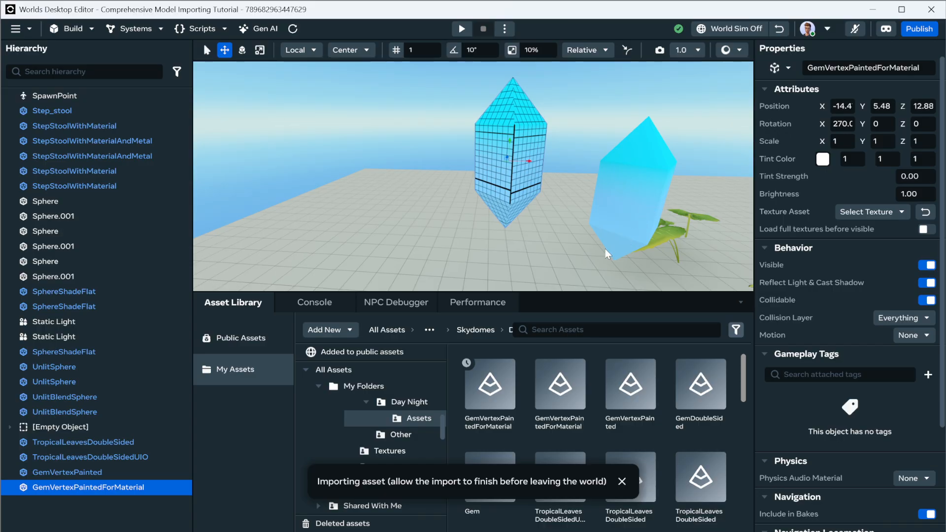
{"action": "right_click", "coordinate": [488, 389]}
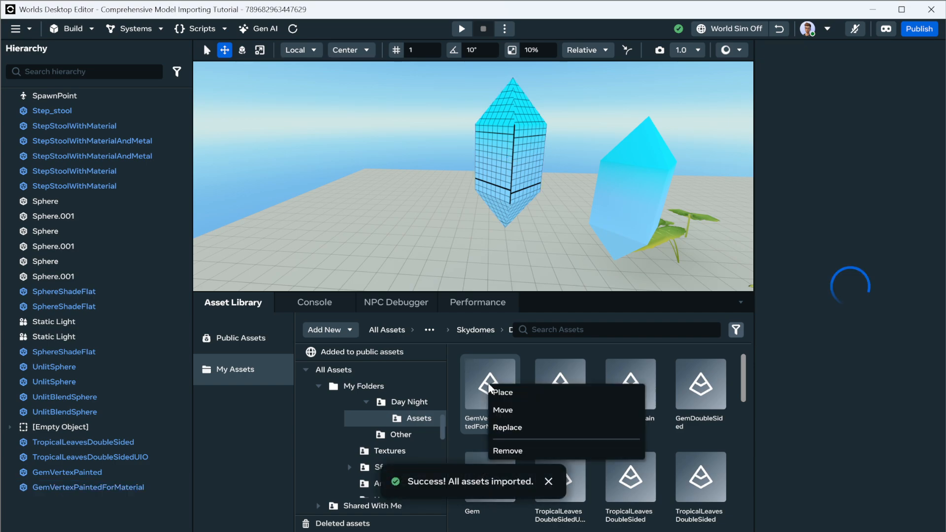
{"action": "left_click", "coordinate": [521, 397]}
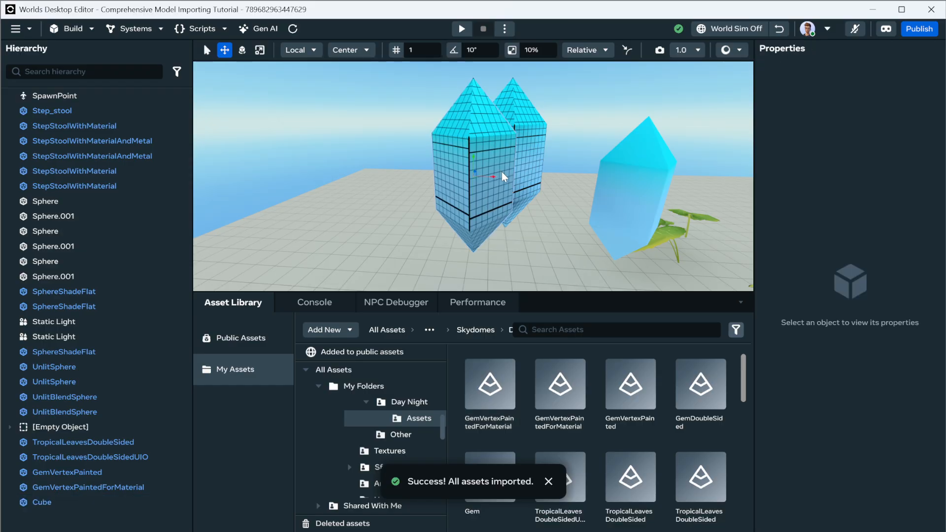
{"action": "left_click_drag", "start_coordinate": [494, 184], "coordinate": [420, 204]}
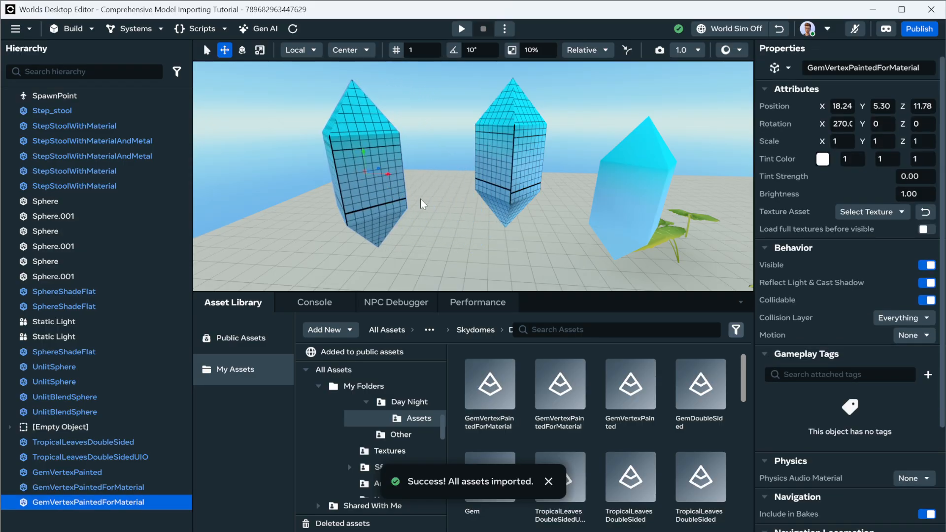
{"action": "key", "text": "f"}
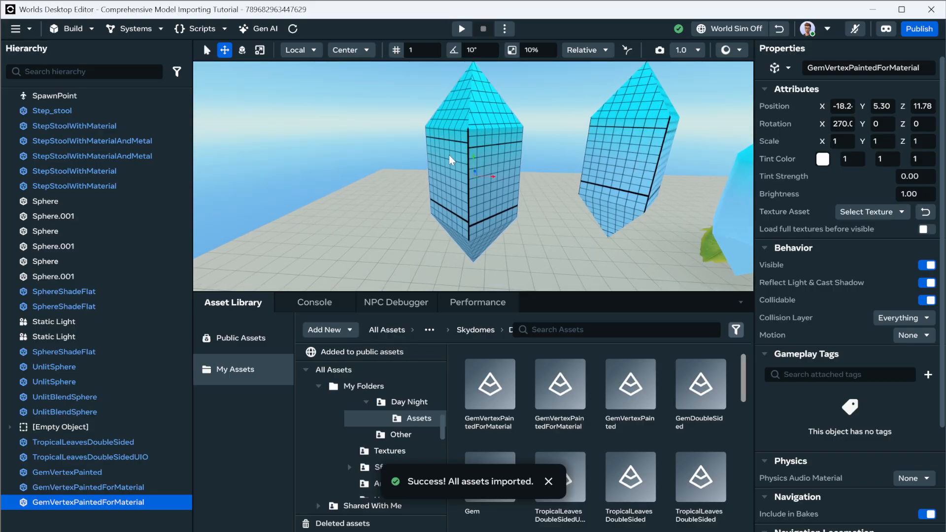
{"action": "left_click_drag", "start_coordinate": [400, 194], "coordinate": [489, 220], "text": "alt"}
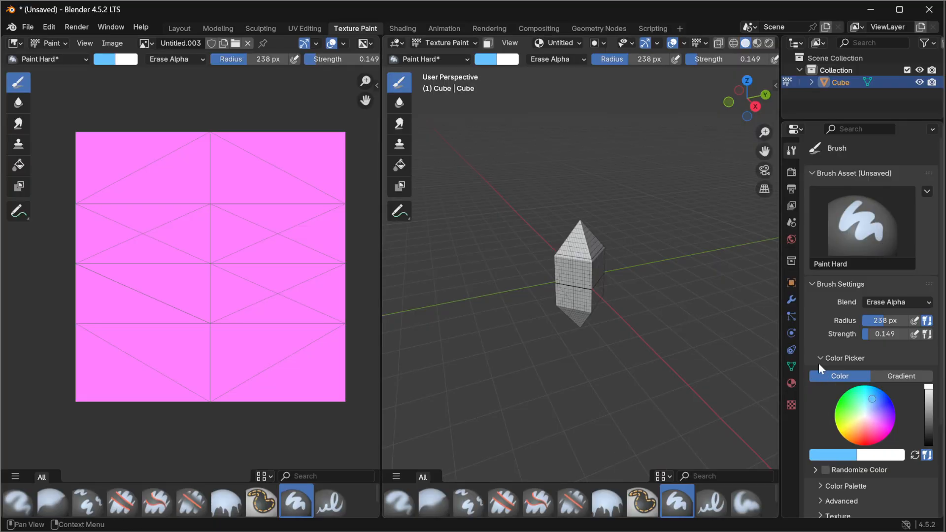
Step: In Blender, rename the crystal's Gem_VXM material to Gem_MaskedVXM
{"action": "left_click", "coordinate": [792, 383]}
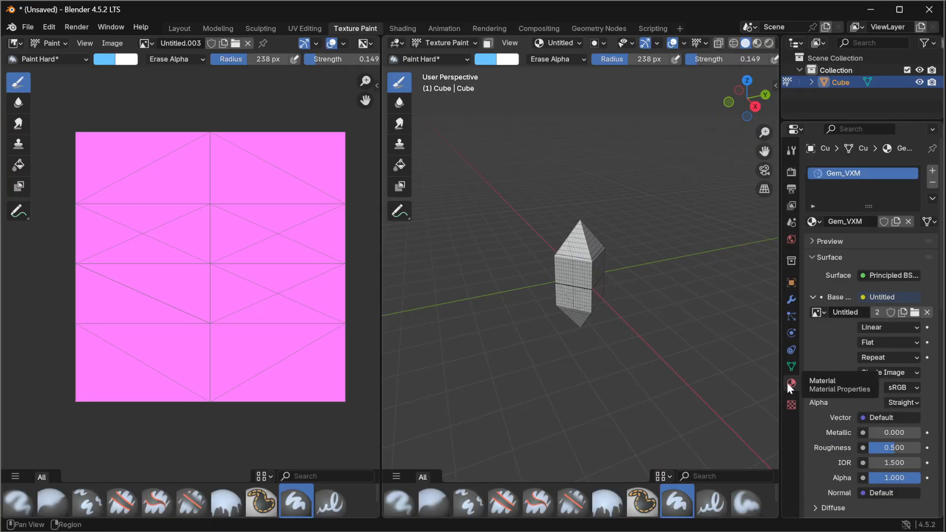
{"action": "left_click", "coordinate": [859, 221]}
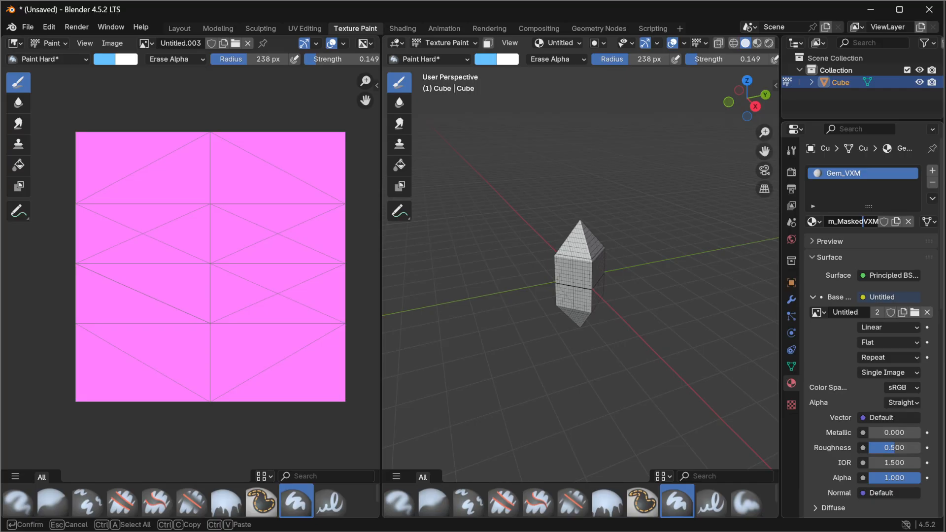
{"action": "type", "text": "Masked"}
{"action": "key", "text": "Return"}
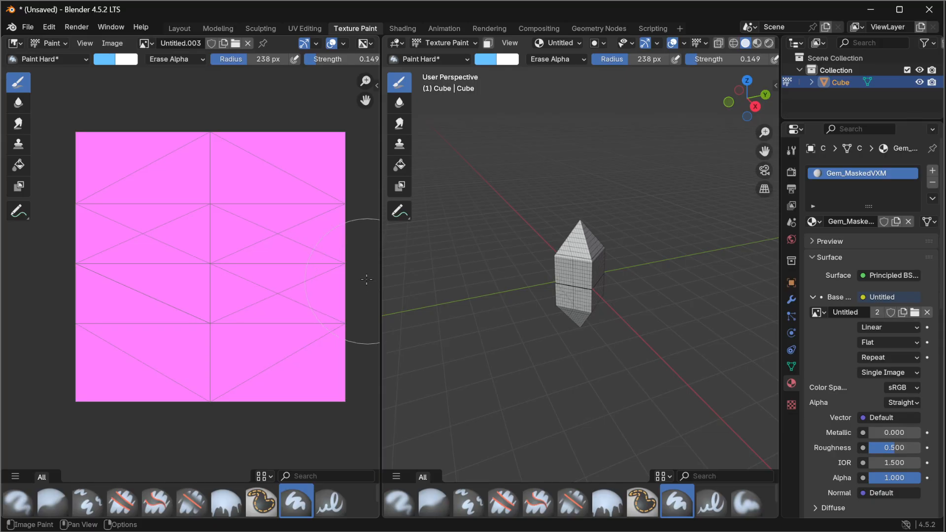
Step: Show the Untitled grid texture in the image editor and view the whole image under the UV layout
{"action": "left_click", "coordinate": [153, 43]}
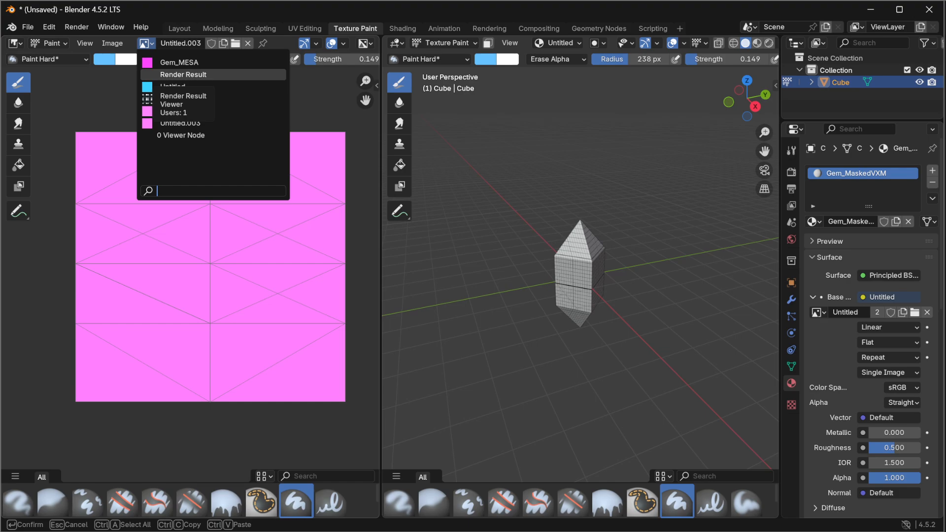
{"action": "left_click", "coordinate": [174, 87]}
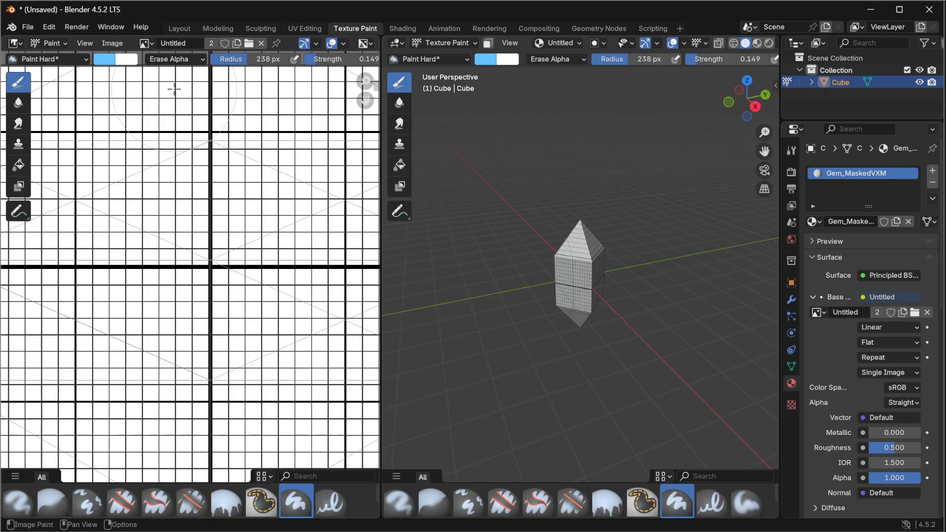
{"action": "scroll", "coordinate": [225, 182], "scroll_direction": "down", "scroll_amount": 5}
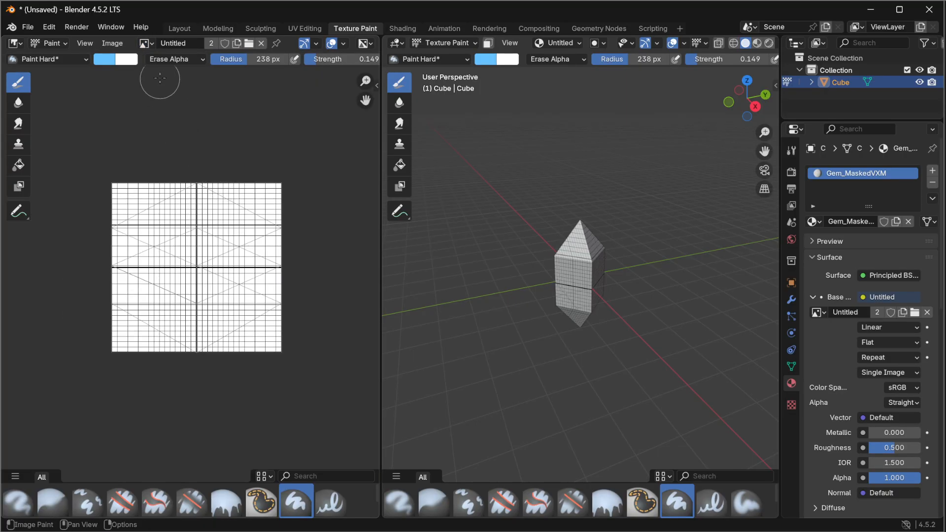
{"action": "left_click", "coordinate": [145, 43]}
{"action": "left_click", "coordinate": [153, 88]}
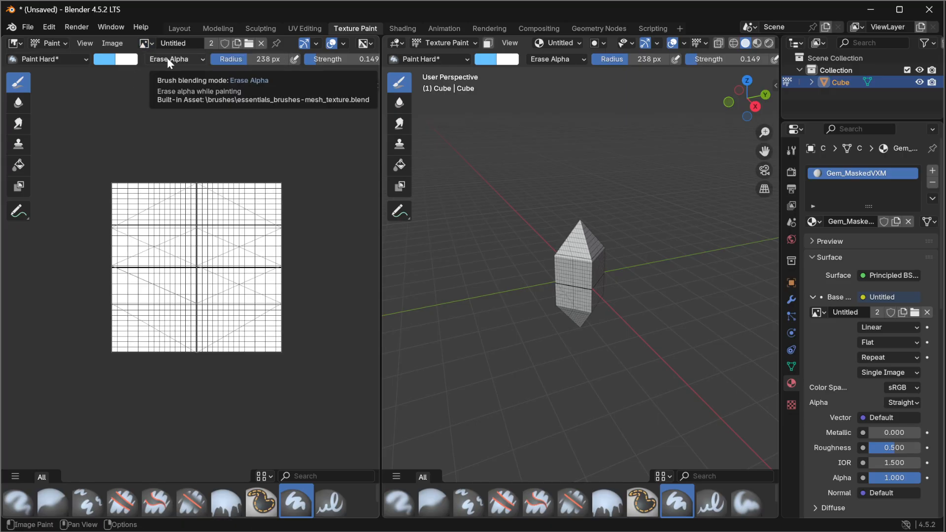
Step: Create a new blank 1024 x 1024 px image with alpha, filled with fully opaque blue #00A5FFFF
{"action": "left_click", "coordinate": [112, 43]}
{"action": "left_click", "coordinate": [131, 57]}
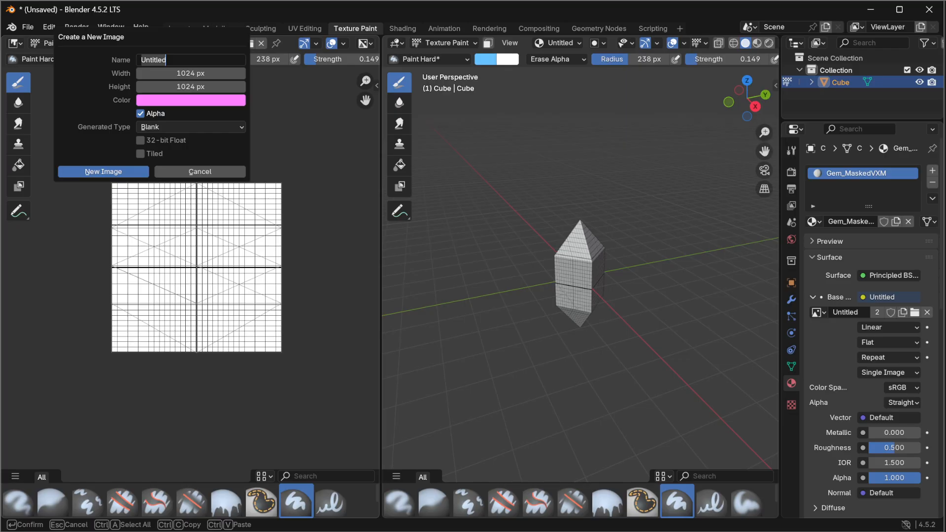
{"action": "key", "text": "Return"}
{"action": "left_click", "coordinate": [180, 100]}
{"action": "left_click_drag", "start_coordinate": [185, 110], "coordinate": [211, 114]}
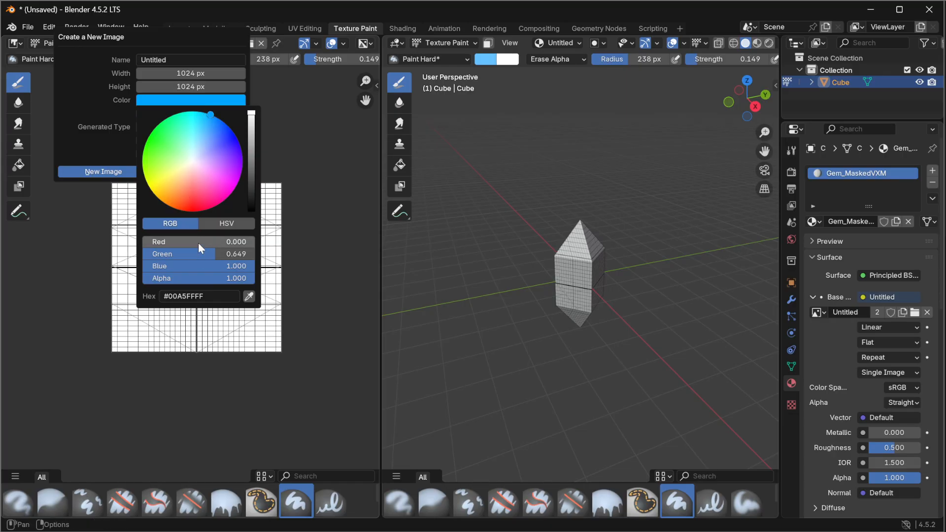
{"action": "left_click", "coordinate": [230, 279]}
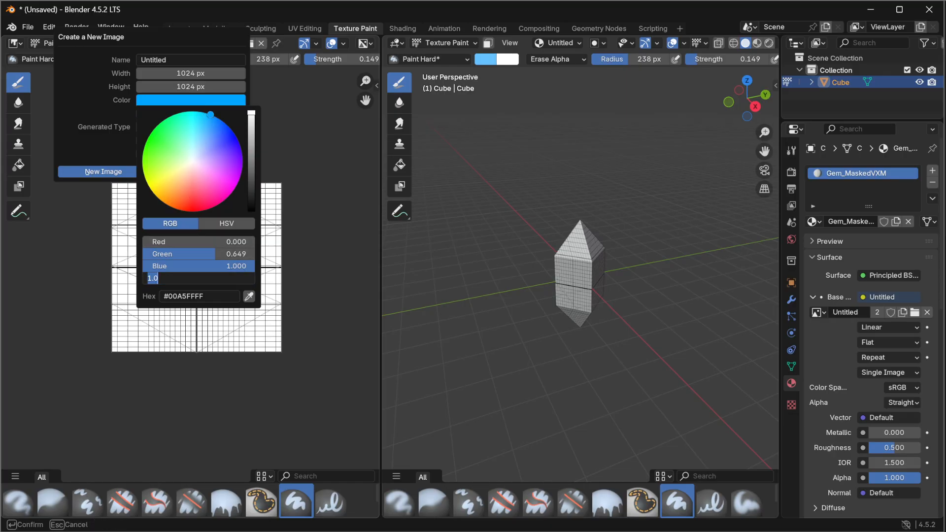
{"action": "type", "text": "0.5"}
{"action": "key", "text": "BackSpace"}
{"action": "key", "text": "BackSpace"}
{"action": "key", "text": "BackSpace"}
{"action": "type", "text": "1"}
{"action": "key", "text": "Return"}
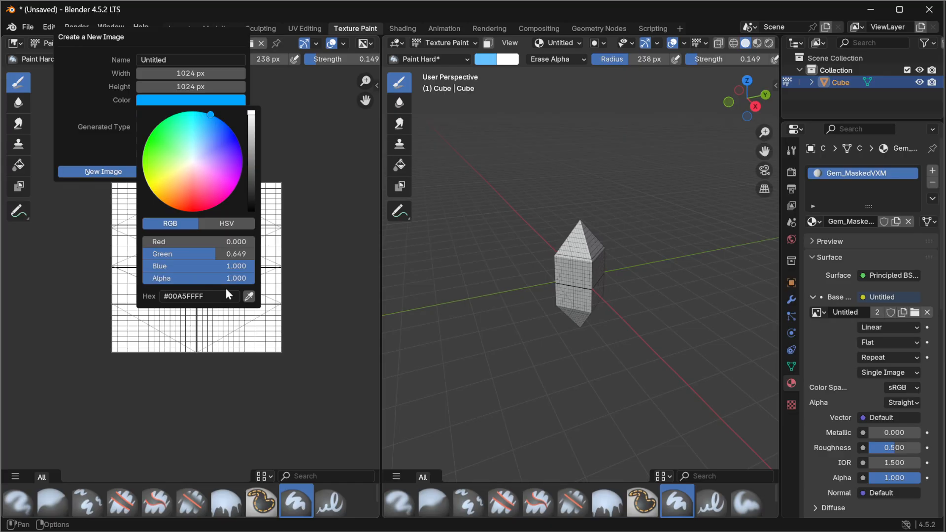
{"action": "left_click", "coordinate": [79, 171]}
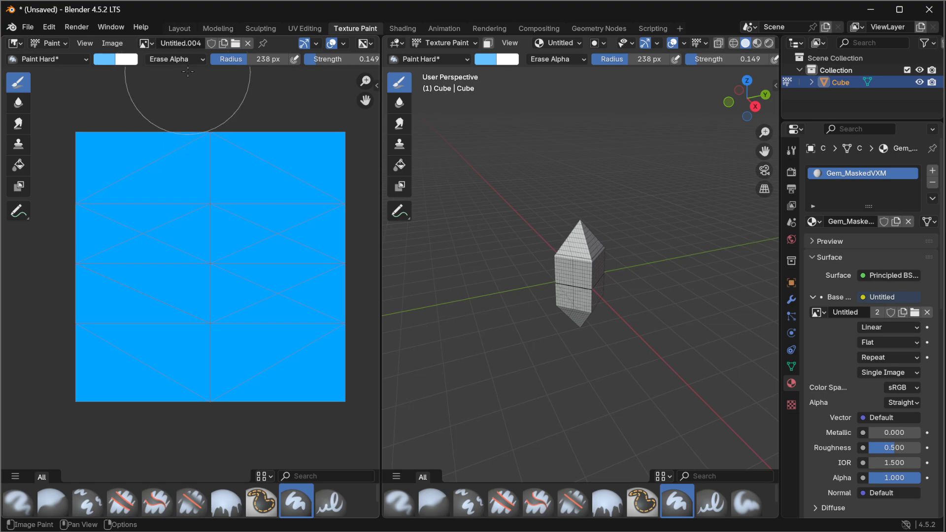
Step: Partly erase the alpha of the image's left half with a 172 px brush at strength 0.490, giving the leftmost quarter a second pass
{"action": "left_click_drag", "start_coordinate": [337, 60], "coordinate": [367, 61]}
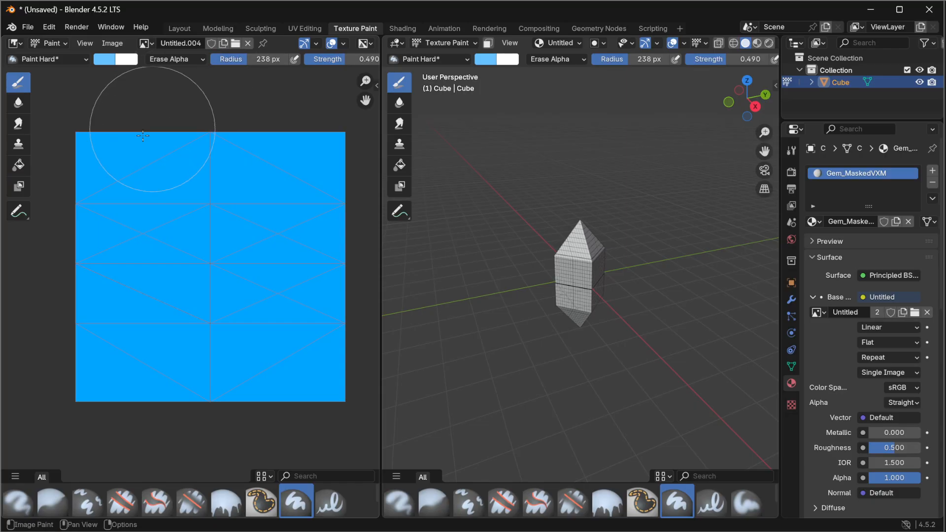
{"action": "left_click_drag", "start_coordinate": [239, 63], "coordinate": [211, 63]}
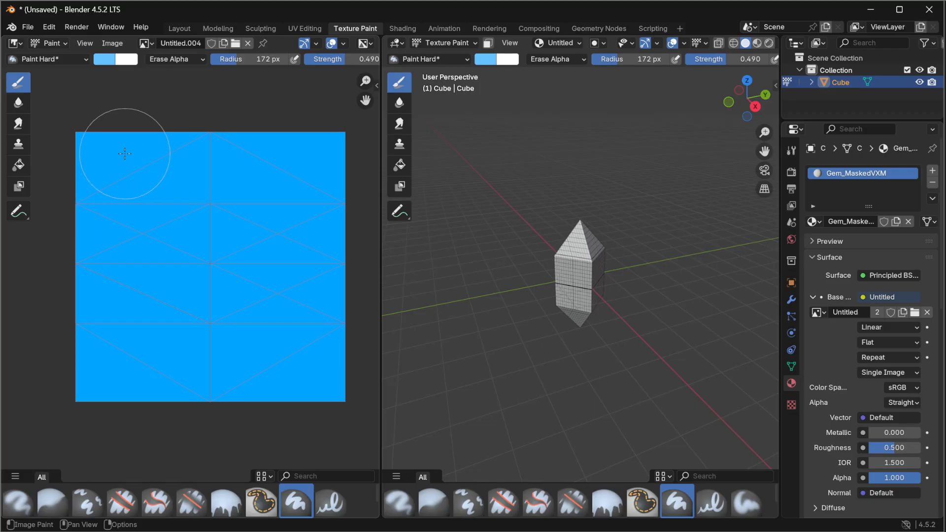
{"action": "left_click", "coordinate": [110, 151]}
{"action": "left_click_drag", "start_coordinate": [110, 151], "coordinate": [96, 437]}
{"action": "mouse_move", "coordinate": [123, 138]}
{"action": "left_mouse_down"}
{"action": "mouse_move", "coordinate": [140, 416]}
{"action": "mouse_move", "coordinate": [169, 333]}
{"action": "mouse_move", "coordinate": [179, 109]}
{"action": "left_mouse_up"}
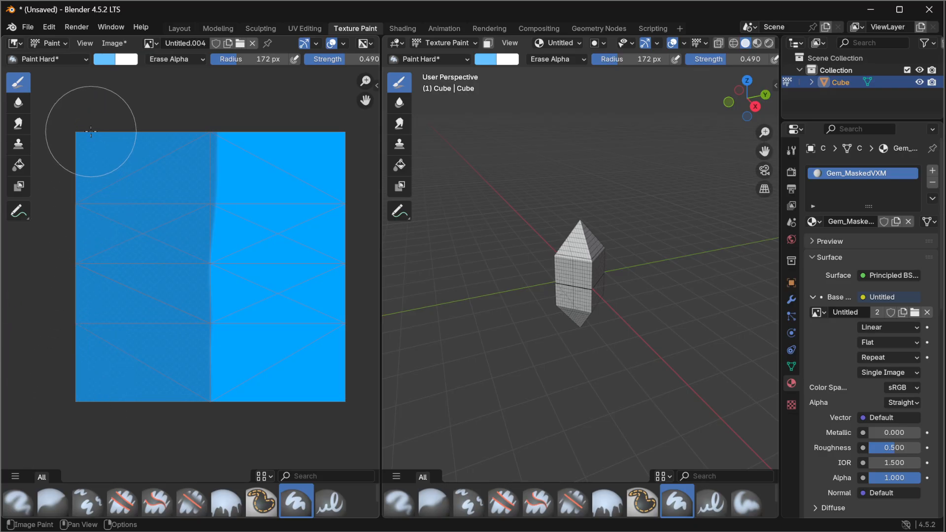
{"action": "mouse_move", "coordinate": [92, 132]}
{"action": "left_mouse_down"}
{"action": "mouse_move", "coordinate": [91, 394]}
{"action": "mouse_move", "coordinate": [102, 101]}
{"action": "left_mouse_up"}
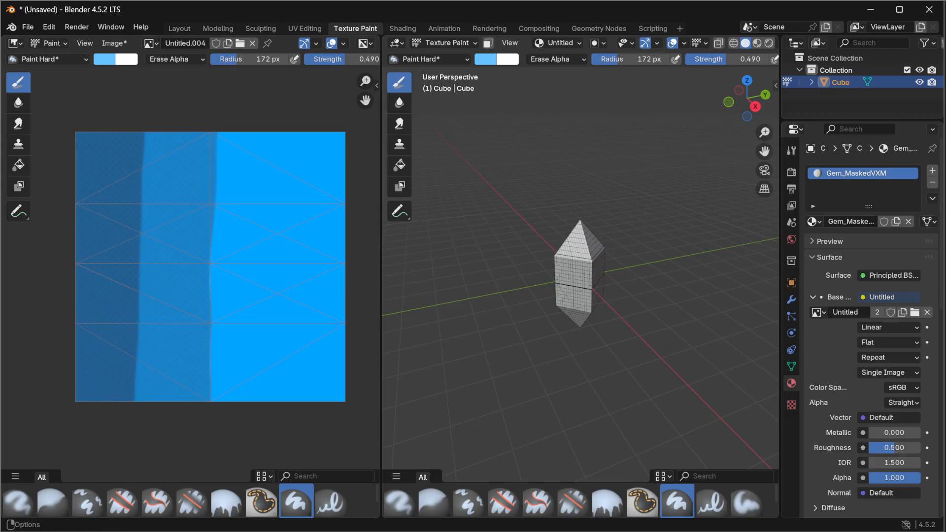
Step: Save the painted blue image as Gem_BA.png in the Comprehensive Model Importing Tutorial folder
{"action": "left_click", "coordinate": [114, 43]}
{"action": "left_click", "coordinate": [124, 179]}
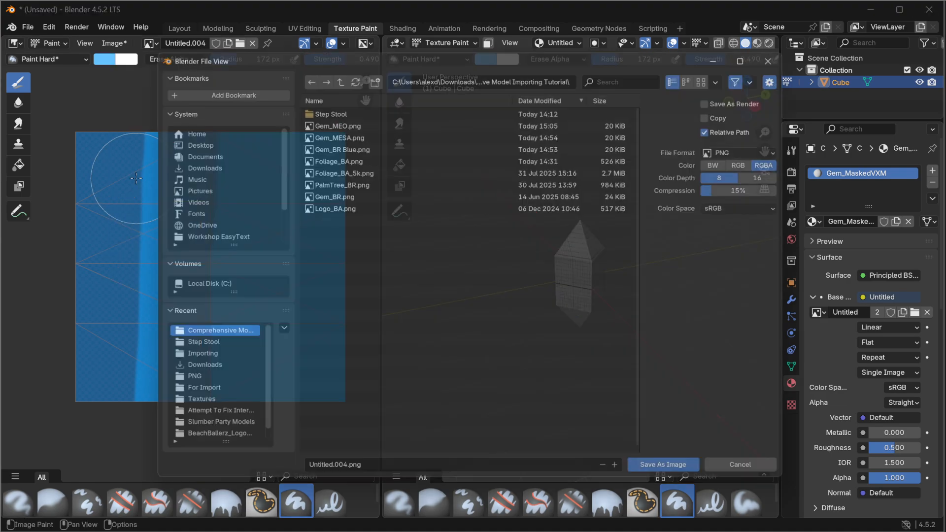
{"action": "left_click", "coordinate": [345, 478]}
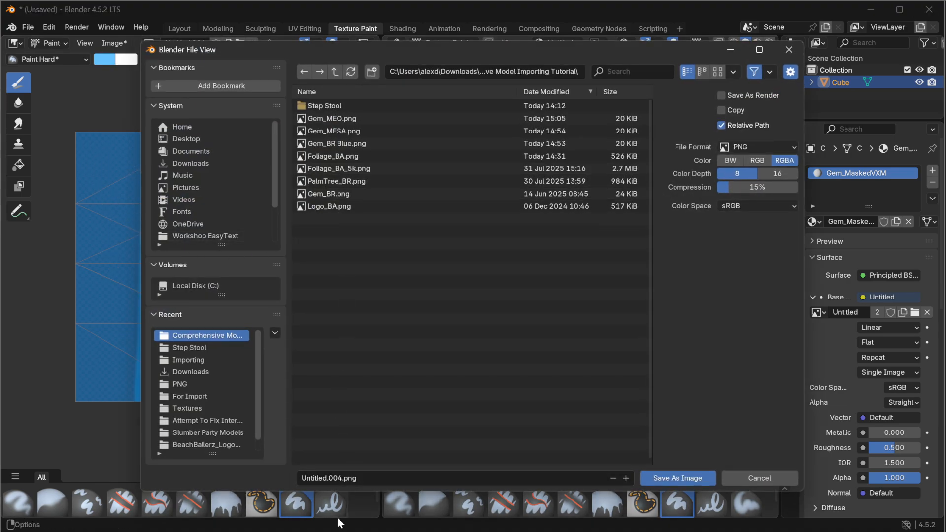
{"action": "left_click", "coordinate": [342, 478]}
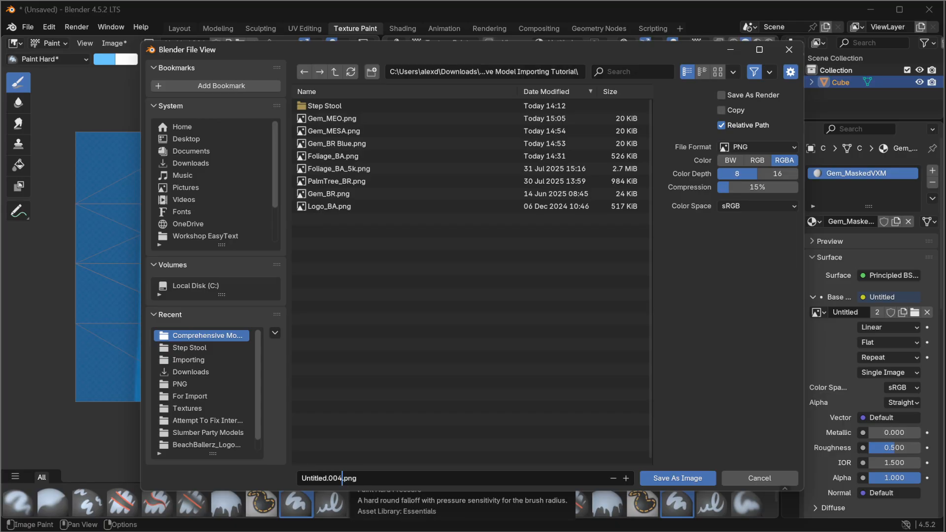
{"action": "type", "text": "Gem_BA"}
{"action": "left_click", "coordinate": [678, 478]}
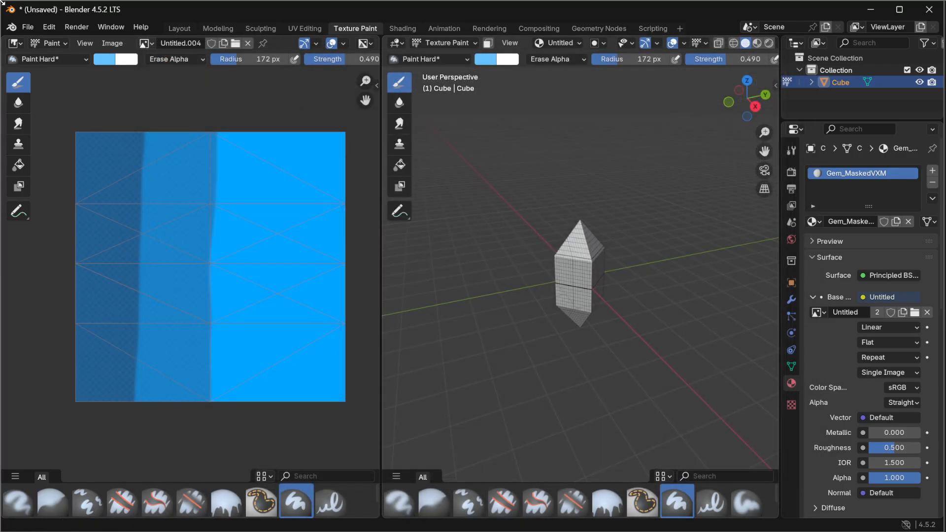
{"action": "left_click", "coordinate": [28, 27]}
{"action": "mouse_move", "coordinate": [61, 211]}
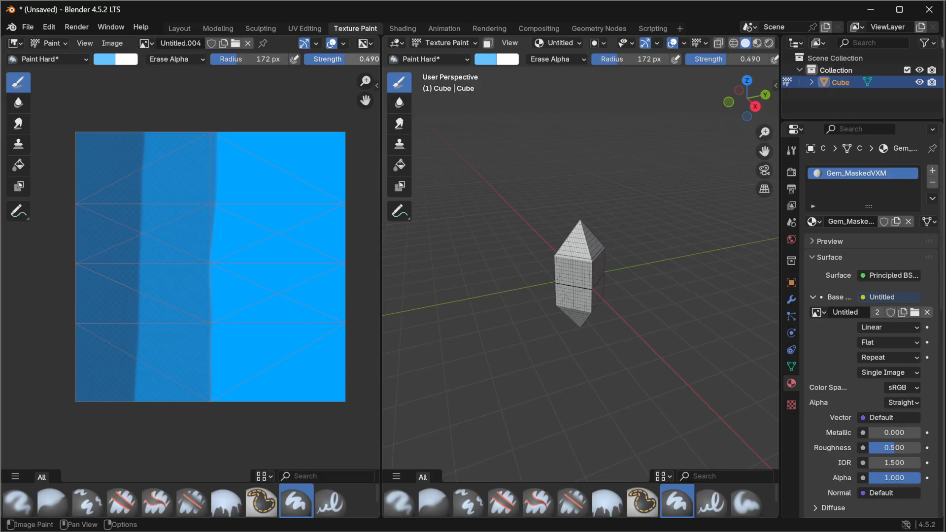
Step: Erase the alpha in the image's upper-left corner at brush strength 1.000 and save the image over Gem_BA.png
{"action": "left_click_drag", "start_coordinate": [340, 59], "coordinate": [378, 59]}
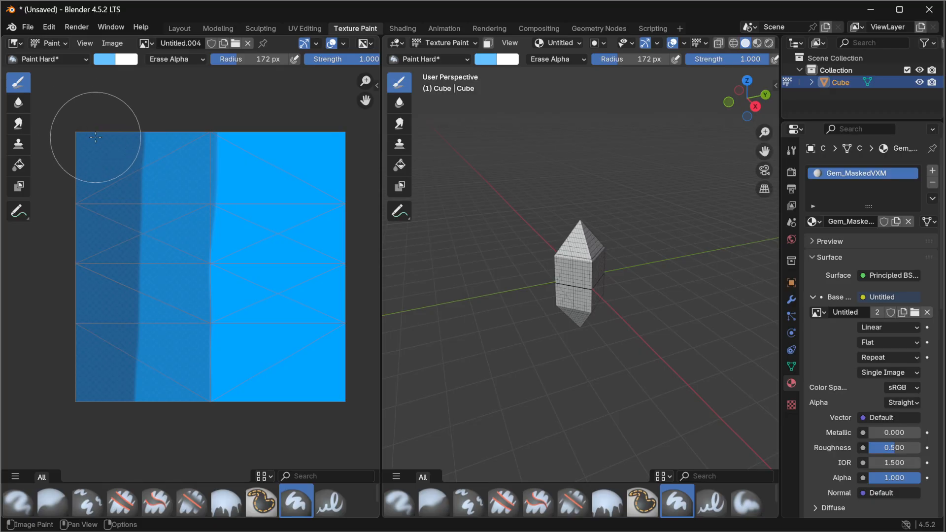
{"action": "left_click_drag", "start_coordinate": [102, 141], "coordinate": [99, 215]}
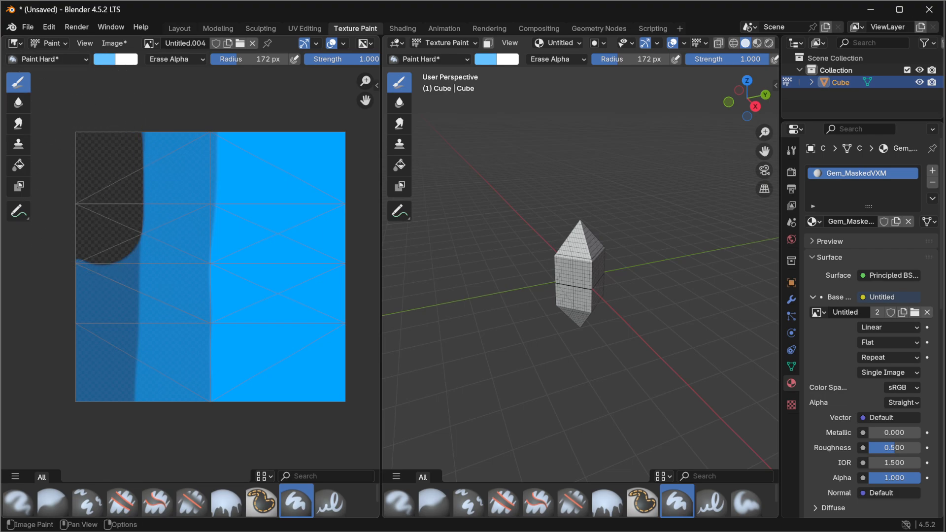
{"action": "left_click", "coordinate": [114, 43]}
{"action": "left_click", "coordinate": [118, 179]}
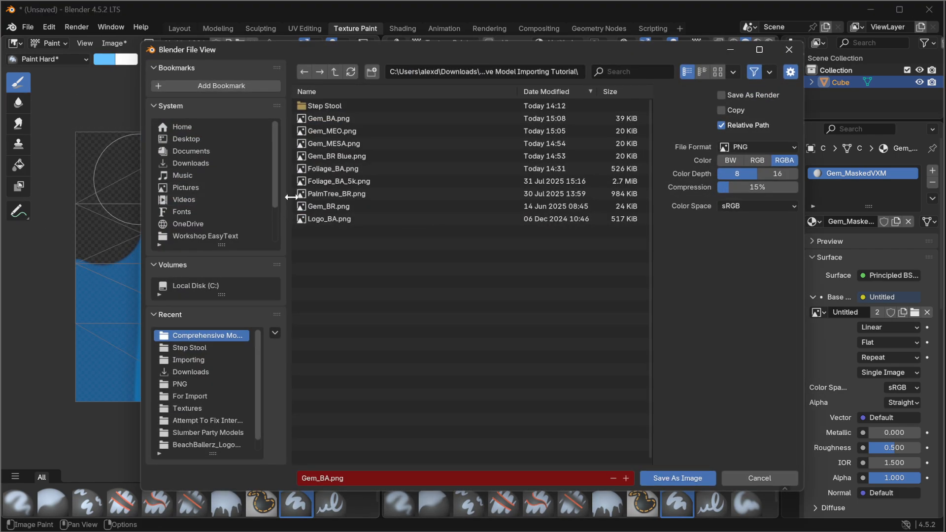
{"action": "left_click", "coordinate": [321, 119]}
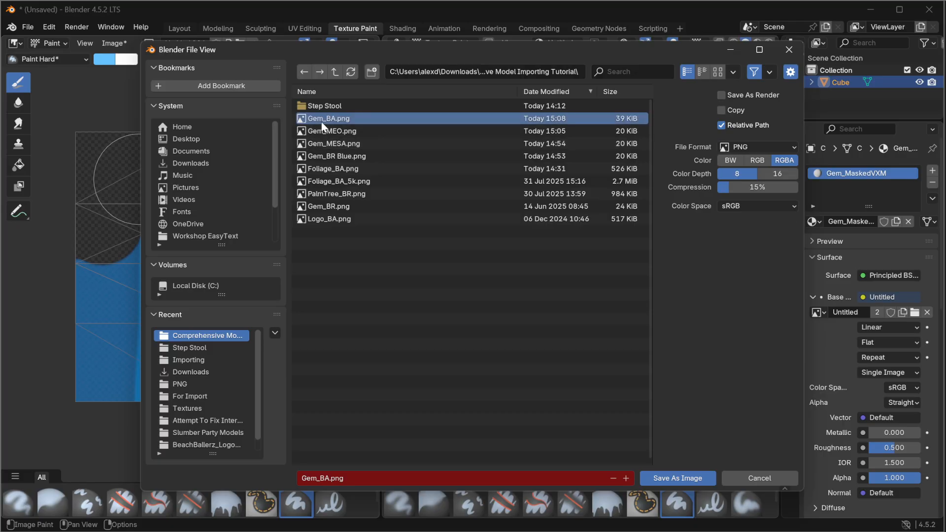
{"action": "left_click", "coordinate": [655, 478]}
Step: Export the crystal as Gem Masked Vertex Paint.fbx to the Comprehensive Model Importing Tutorial folder
{"action": "left_click", "coordinate": [28, 27]}
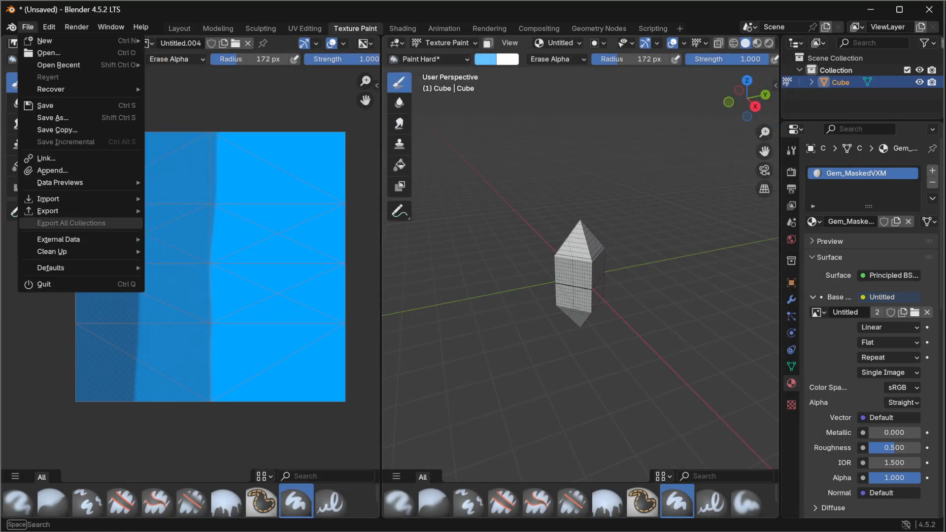
{"action": "mouse_move", "coordinate": [49, 211]}
{"action": "left_click", "coordinate": [177, 320]}
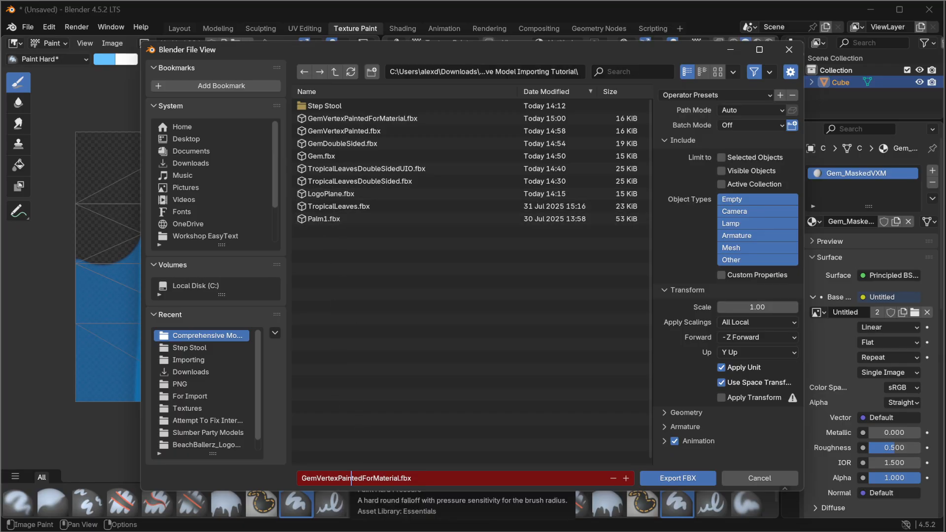
{"action": "left_click", "coordinate": [347, 478]}
{"action": "type", "text": "Ge"}
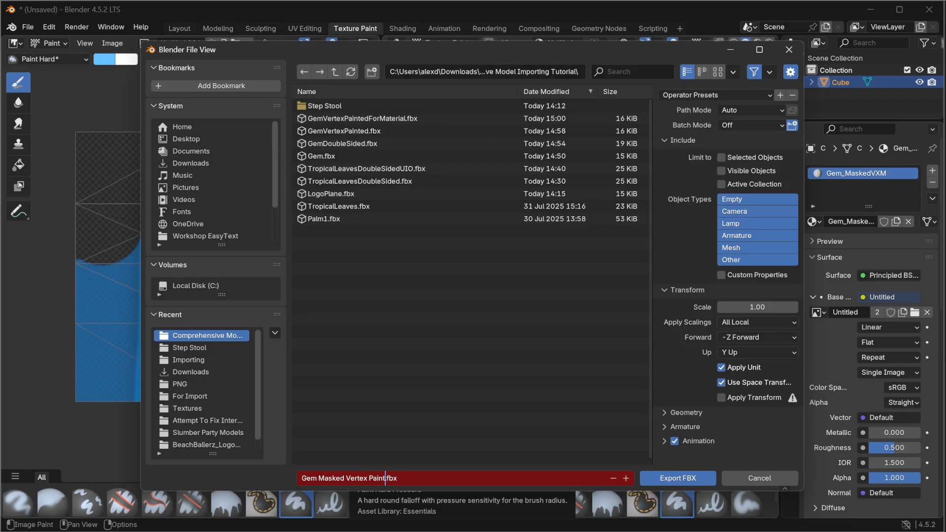
{"action": "left_click", "coordinate": [676, 479]}
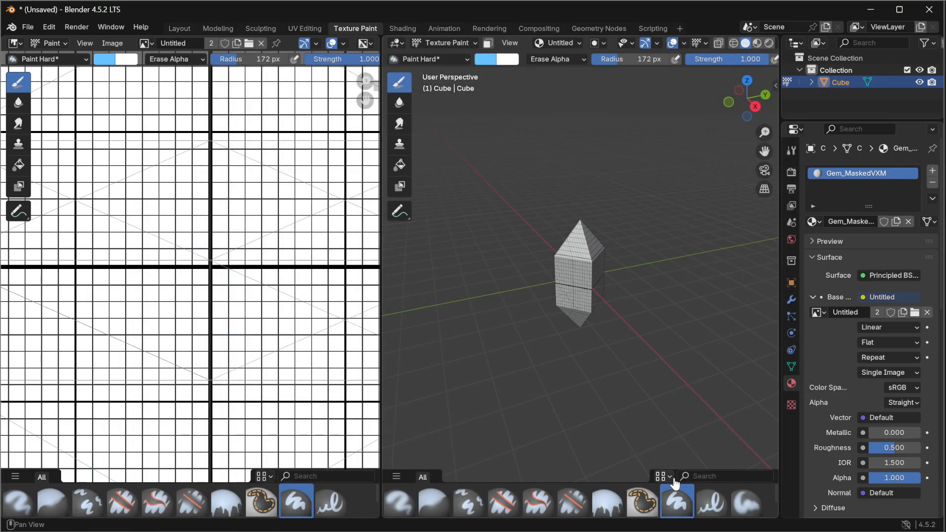
Step: Close Blender without saving the scene and switch to Worlds Desktop Editor
{"action": "left_click", "coordinate": [929, 9]}
{"action": "left_click", "coordinate": [507, 298]}
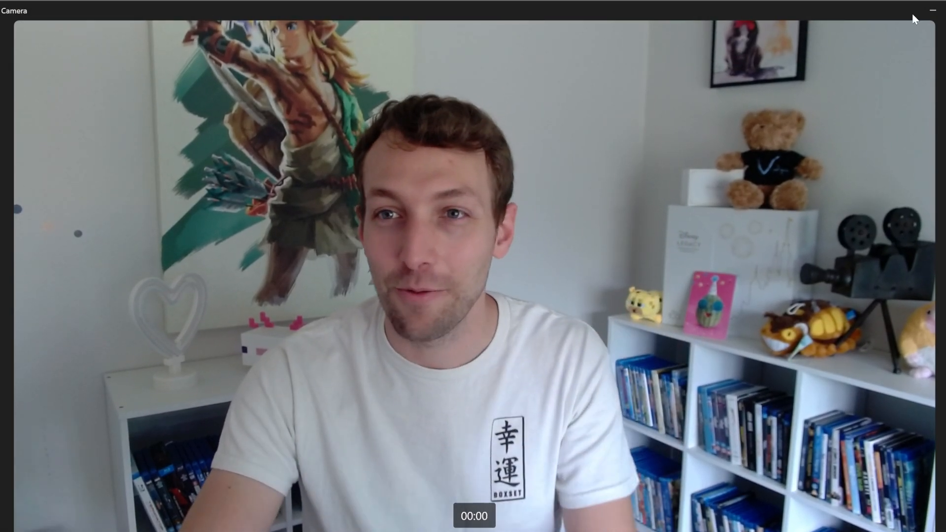
{"action": "left_click", "coordinate": [932, 10]}
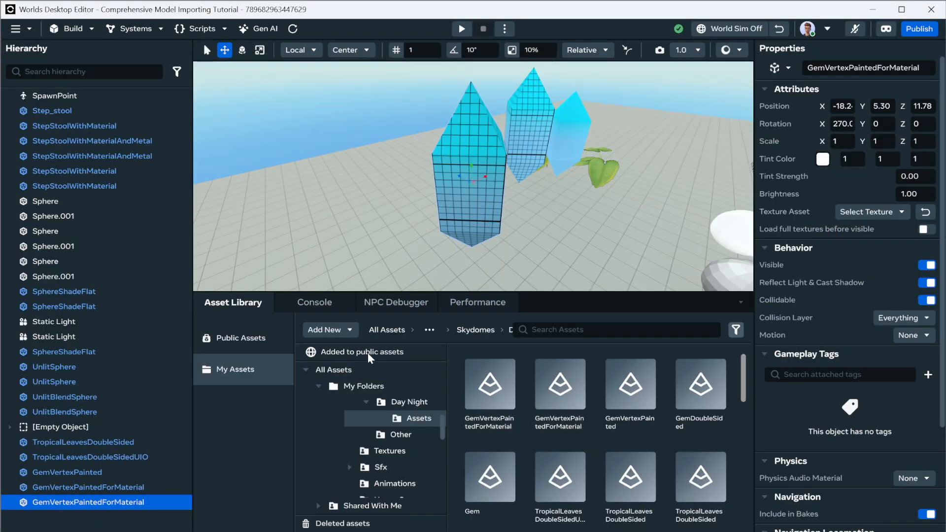
Step: Import Gem Masked Vertex Paint.fbx with Gem_BA.png as a 3D model, with Preserve offset pivots turned off
{"action": "left_click", "coordinate": [327, 330]}
{"action": "left_click", "coordinate": [338, 364]}
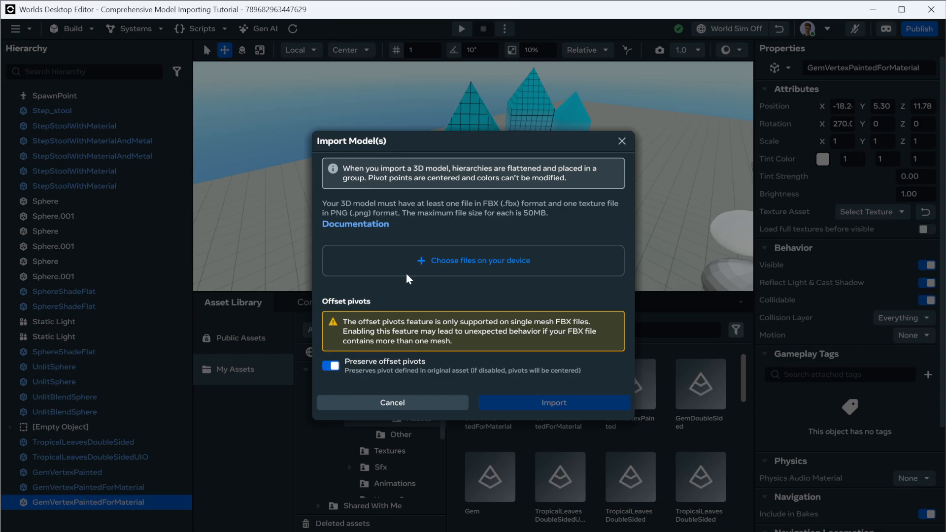
{"action": "left_click", "coordinate": [329, 363]}
{"action": "left_click", "coordinate": [445, 294]}
{"action": "left_click", "coordinate": [165, 115]}
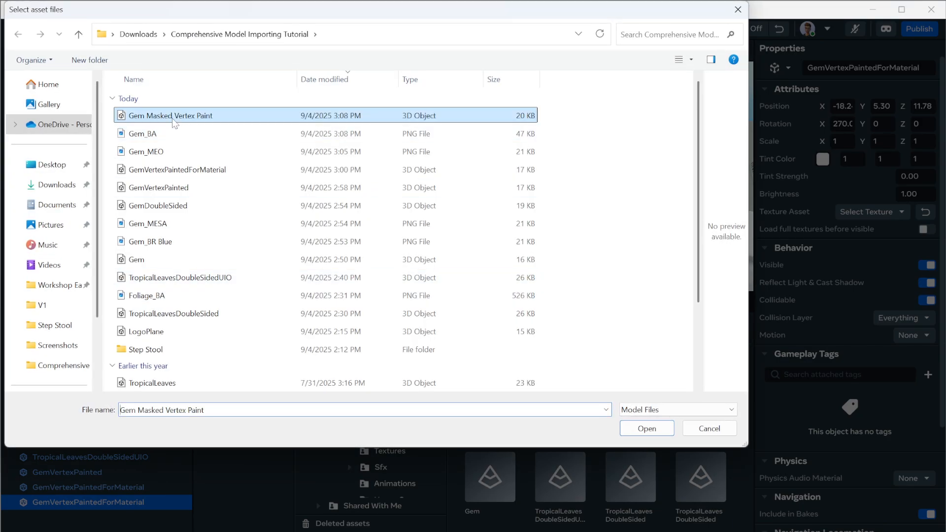
{"action": "left_click", "coordinate": [167, 137], "text": "ctrl"}
{"action": "left_click", "coordinate": [647, 428]}
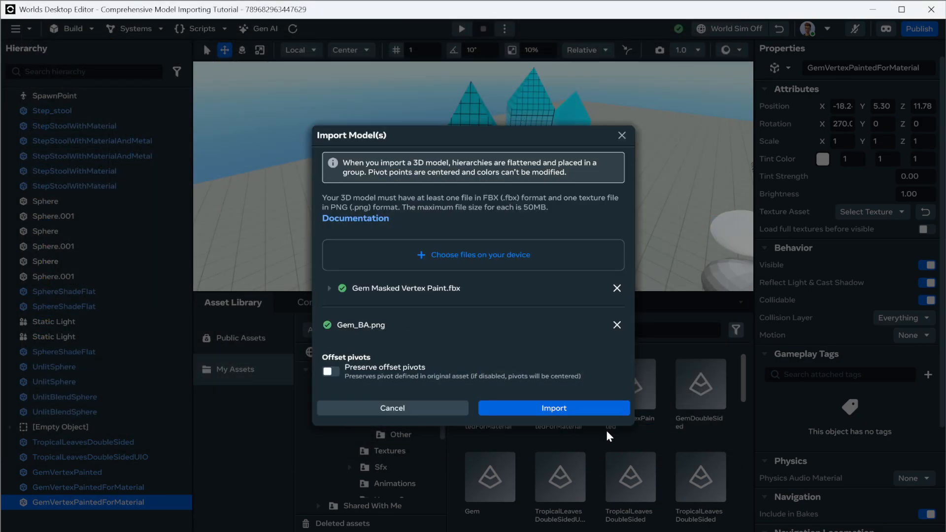
{"action": "left_click", "coordinate": [553, 408]}
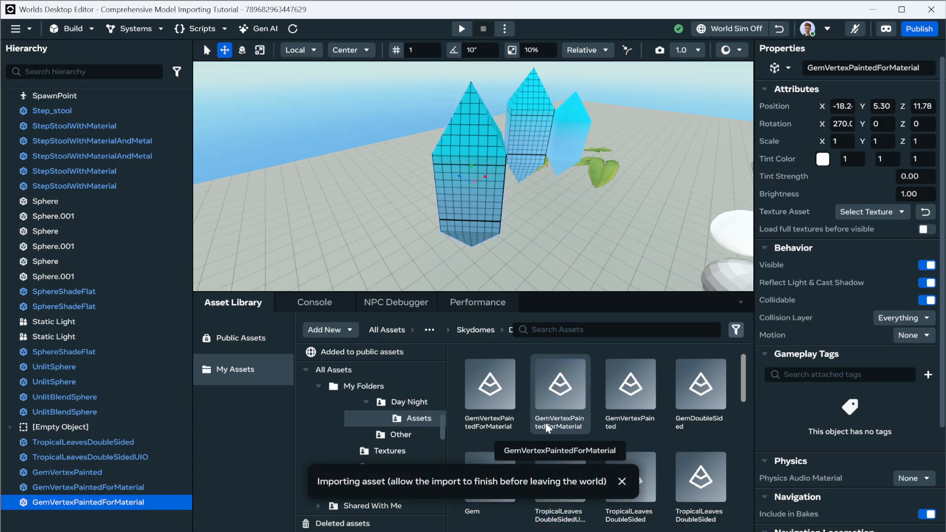
Step: Place the Gem Masked Vertex Paint asset on the free floor beside the grid-textured gems and raise it to about Y 5.45
{"action": "right_click_drag", "start_coordinate": [543, 252], "coordinate": [492, 261]}
{"action": "key", "text": "w"}
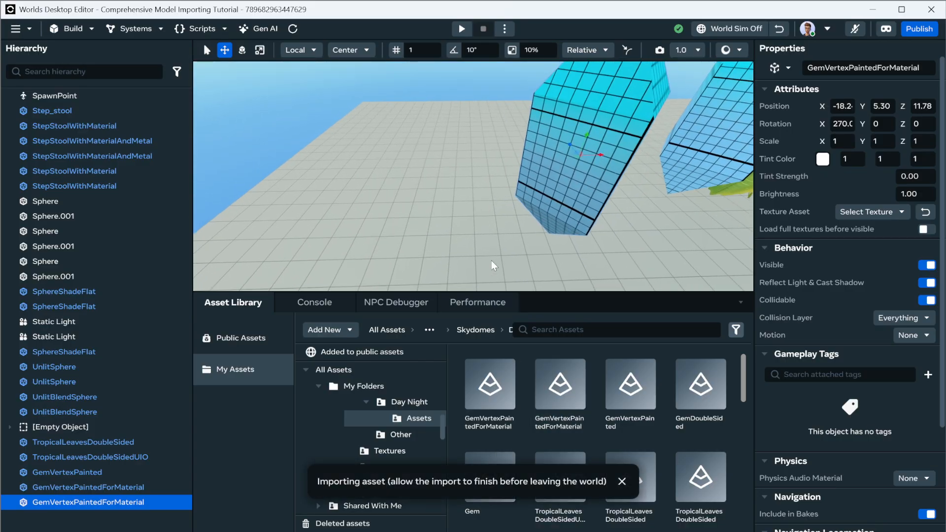
{"action": "key", "text": "a"}
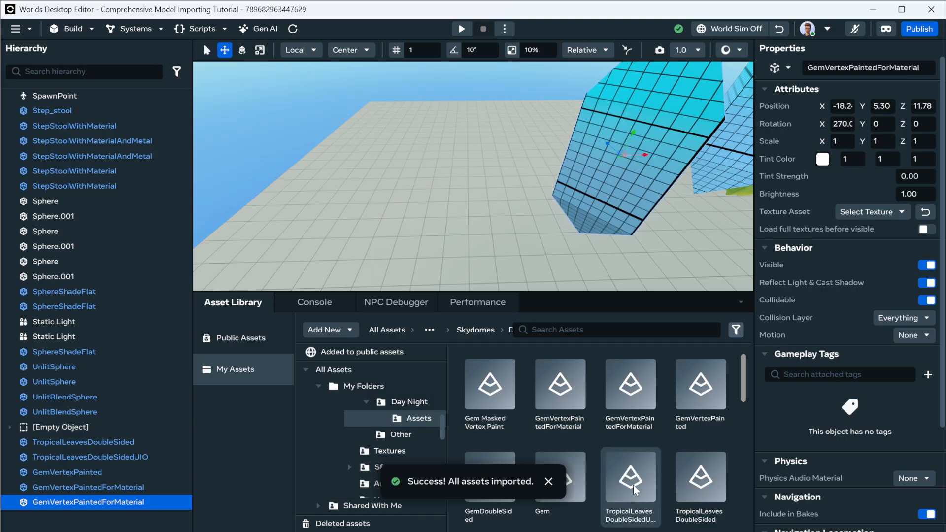
{"action": "right_click", "coordinate": [514, 372]}
{"action": "left_click", "coordinate": [532, 379]}
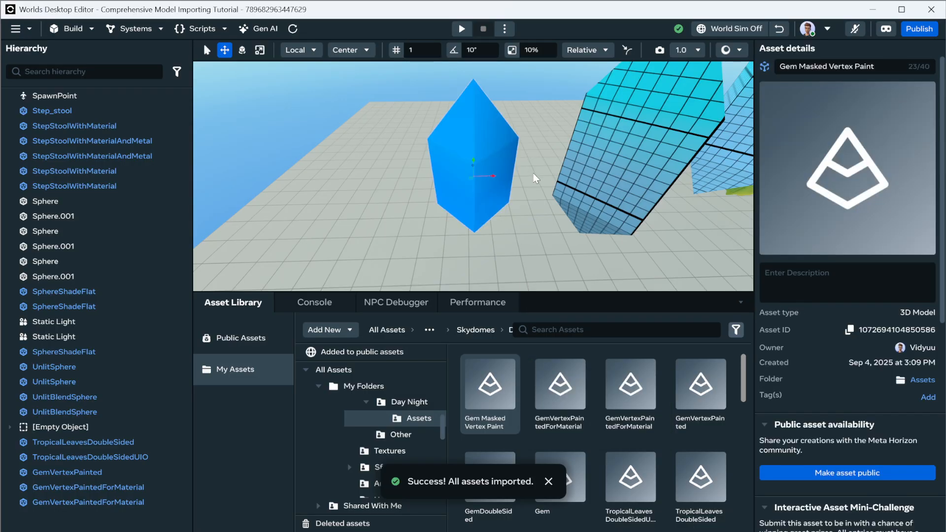
{"action": "left_click_drag", "start_coordinate": [473, 161], "coordinate": [473, 137]}
{"action": "scroll", "coordinate": [501, 135], "scroll_direction": "down", "scroll_amount": 1}
{"action": "key", "text": "f"}
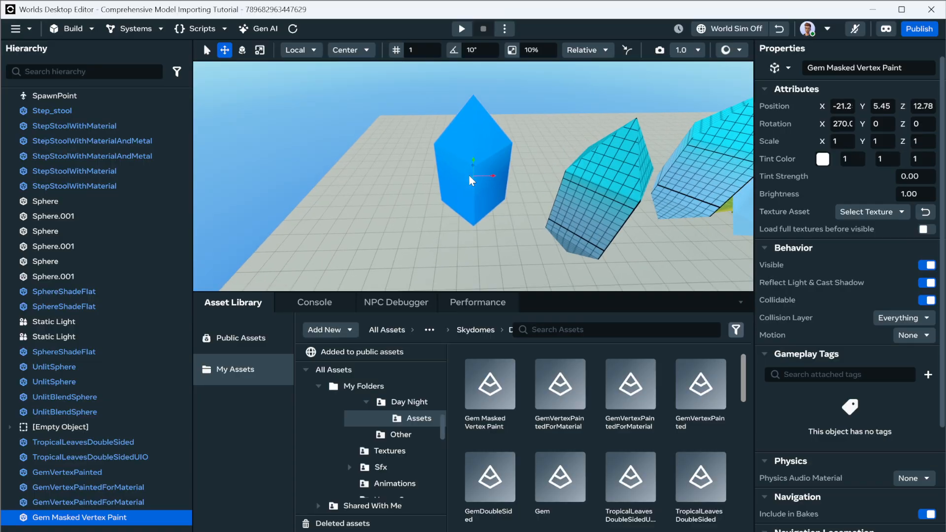
Step: Examine the masked blue gem's transparency up close and from several angles, and compare it with the other gems
{"action": "left_click_drag", "start_coordinate": [411, 200], "coordinate": [505, 146], "text": "alt"}
{"action": "scroll", "coordinate": [547, 148], "scroll_direction": "up", "scroll_amount": 5}
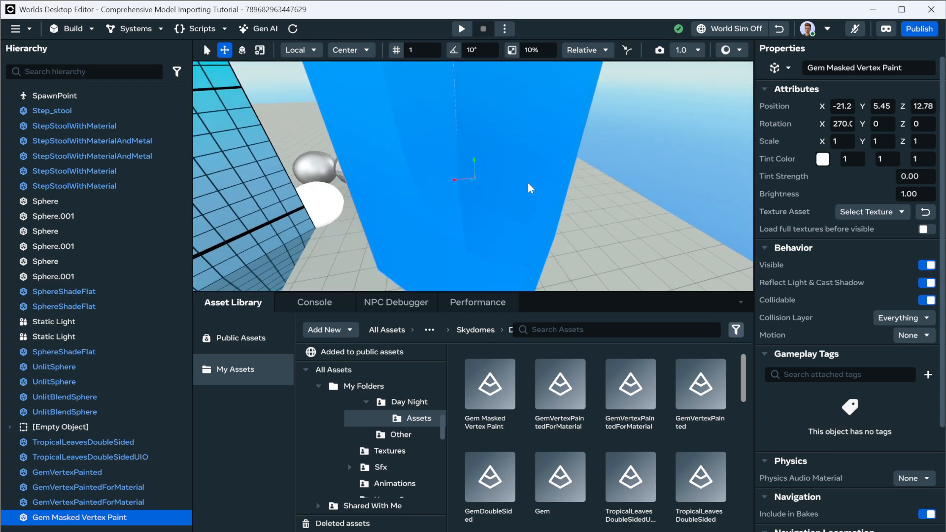
{"action": "left_click_drag", "start_coordinate": [471, 247], "coordinate": [496, 148], "text": "alt"}
{"action": "left_click", "coordinate": [474, 198]}
{"action": "scroll", "coordinate": [475, 198], "scroll_direction": "down", "scroll_amount": 2}
{"action": "scroll", "coordinate": [474, 198], "scroll_direction": "down", "scroll_amount": 3}
{"action": "scroll", "coordinate": [496, 147], "scroll_direction": "up", "scroll_amount": 5}
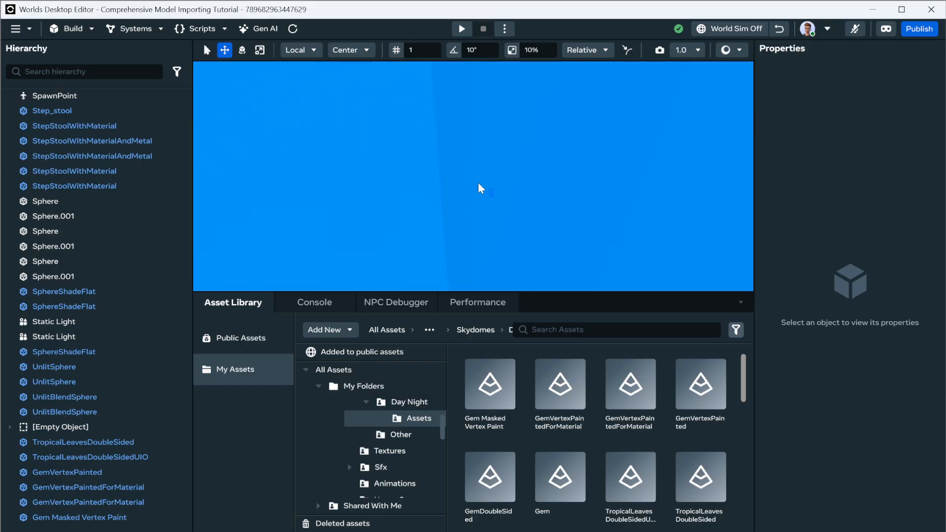
{"action": "left_click", "coordinate": [428, 189]}
{"action": "mouse_move", "coordinate": [370, 165]}
{"action": "left_mouse_down", "text": "alt"}
{"action": "mouse_move", "coordinate": [213, 87]}
{"action": "mouse_move", "coordinate": [230, 242]}
{"action": "mouse_move", "coordinate": [231, 161]}
{"action": "mouse_move", "coordinate": [249, 139]}
{"action": "mouse_move", "coordinate": [256, 198]}
{"action": "mouse_move", "coordinate": [243, 144]}
{"action": "mouse_move", "coordinate": [278, 167]}
{"action": "mouse_move", "coordinate": [453, 175]}
{"action": "mouse_move", "coordinate": [386, 196]}
{"action": "left_mouse_up", "text": "alt"}
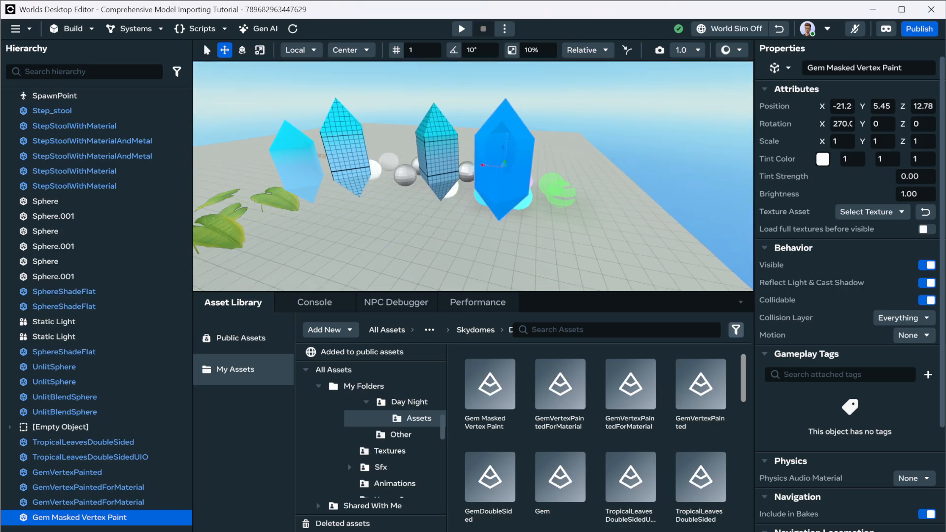